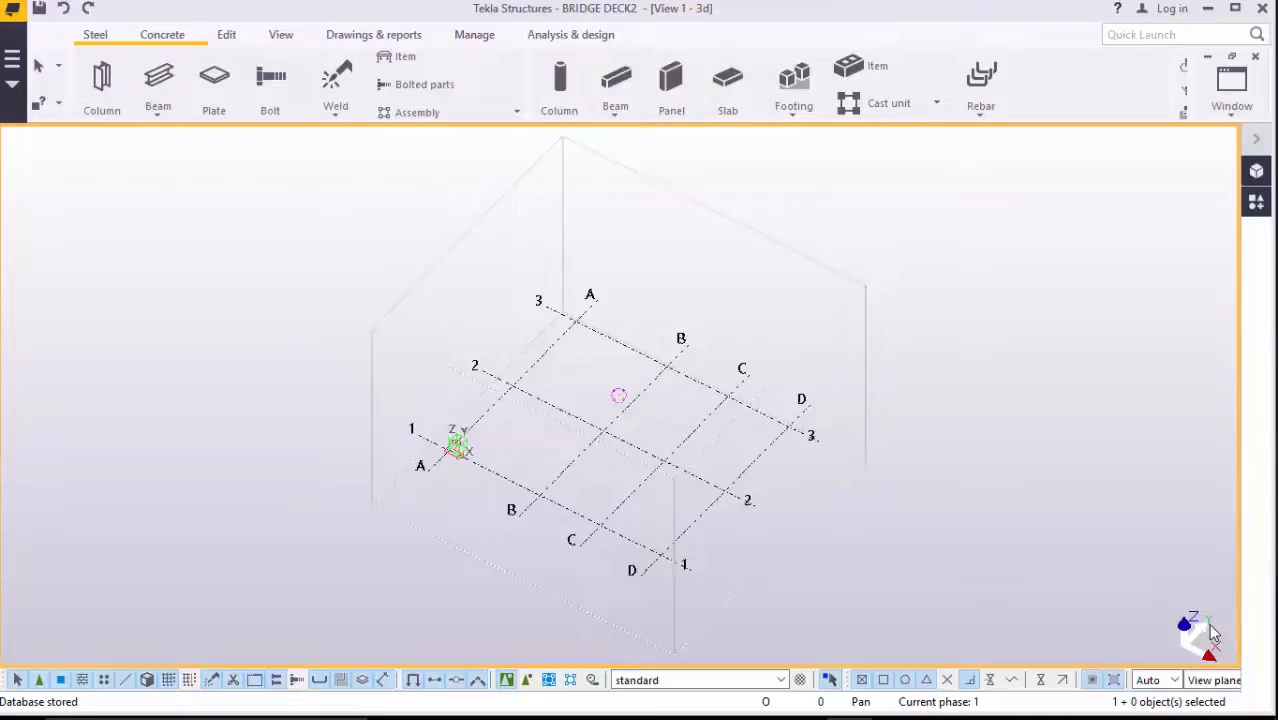
Open the properties of the model grid and set its X coordinates to 5*1780
double_click(760, 458)
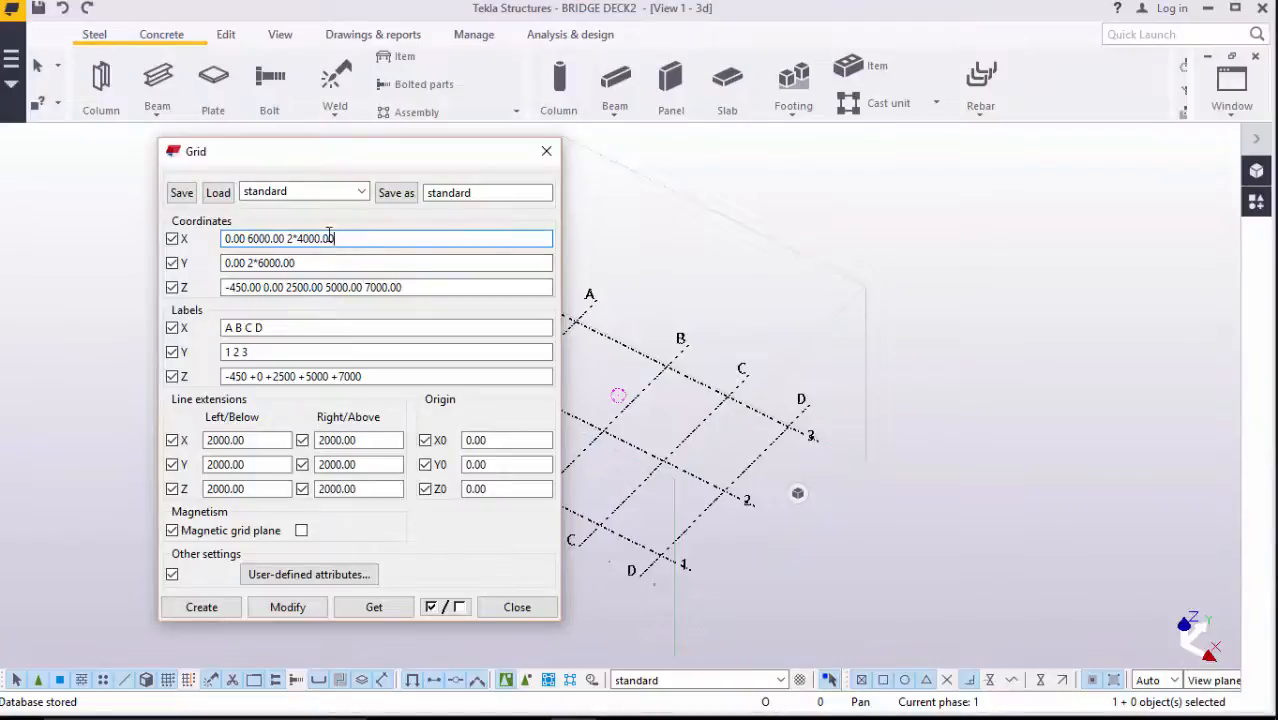
drag(349, 240, 185, 223)
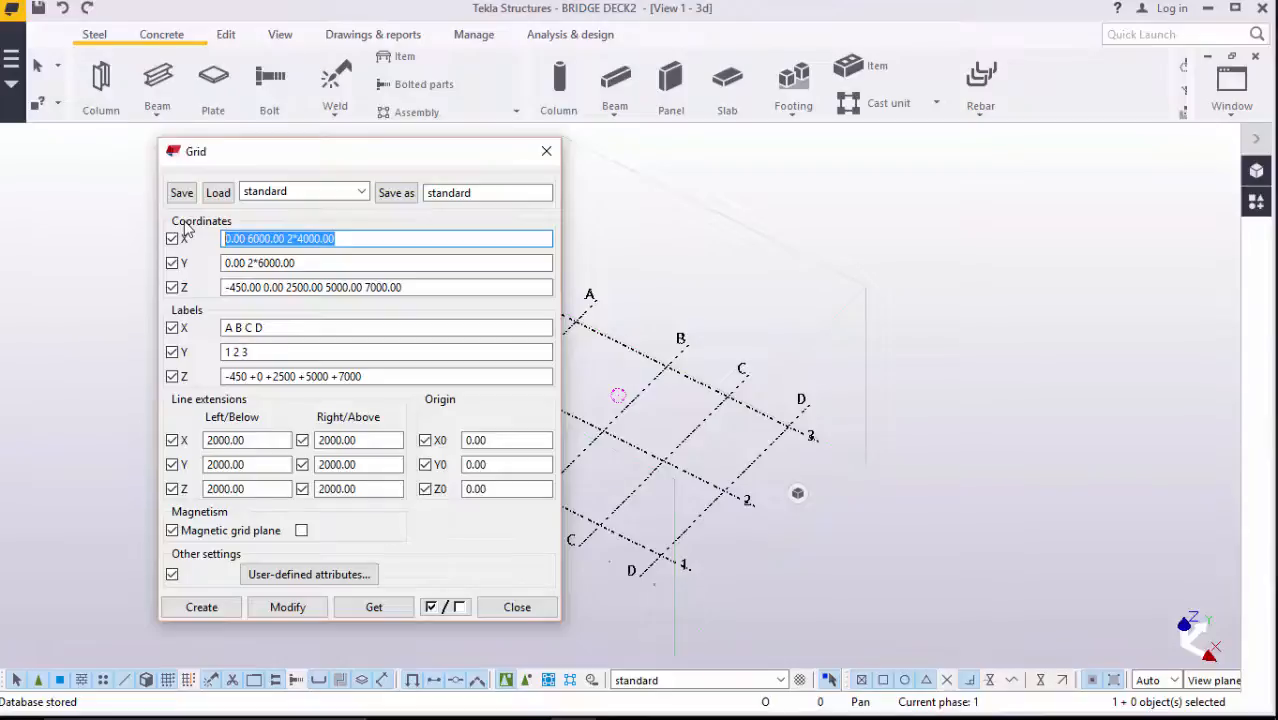
text(5)
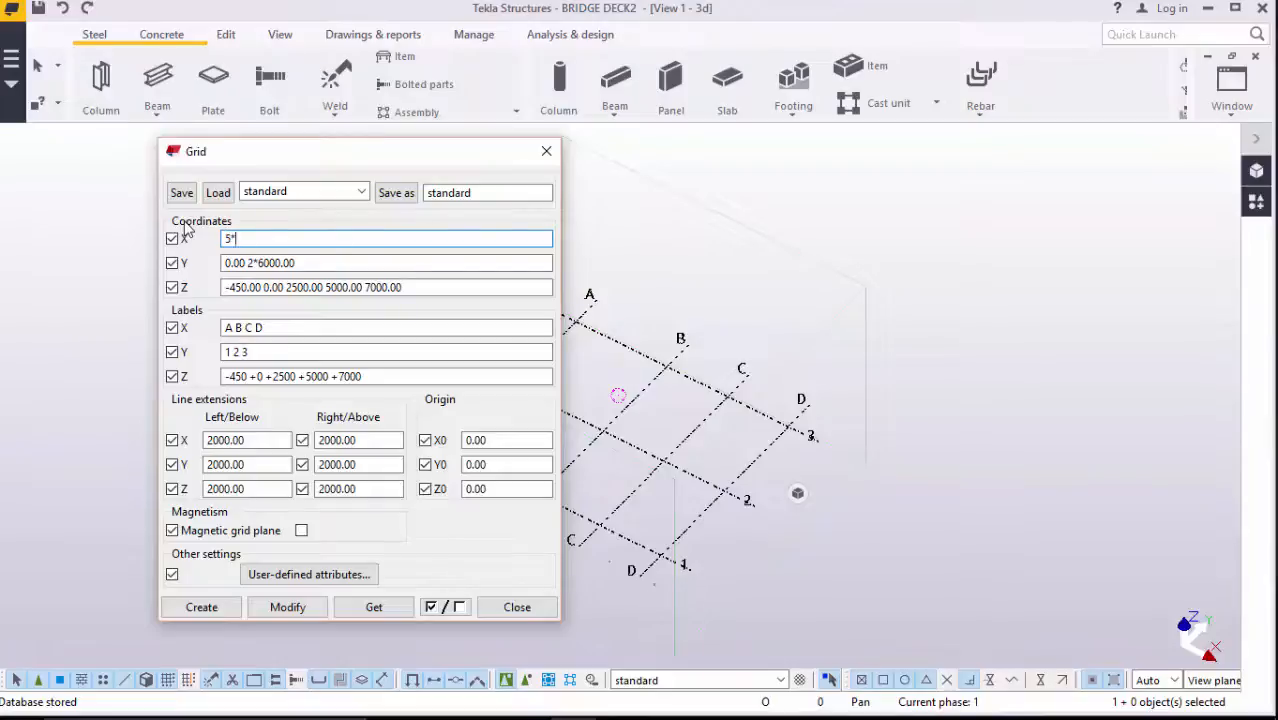
text(*1780)
Set the grid's Y coordinates to 0.00 1750 3*3500 1750
click(309, 262)
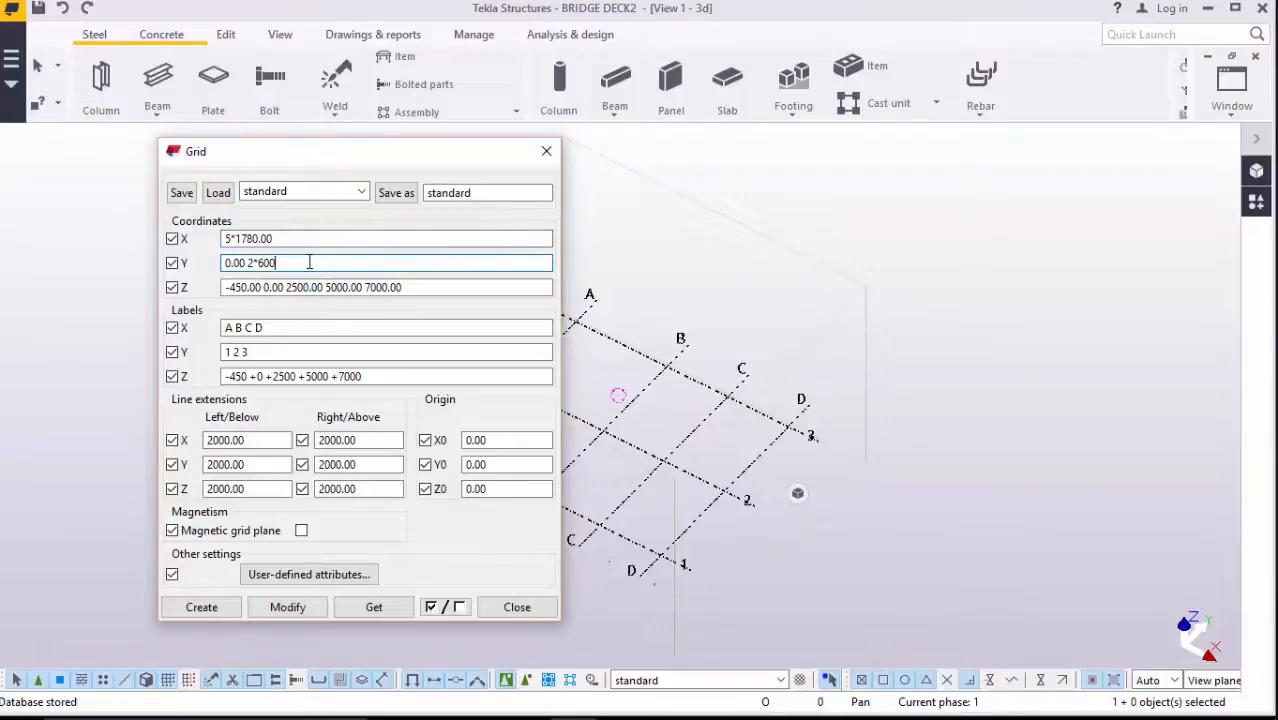
key(BackSpace)
key(BackSpace)
key(BackSpace)
text(3500 1750)
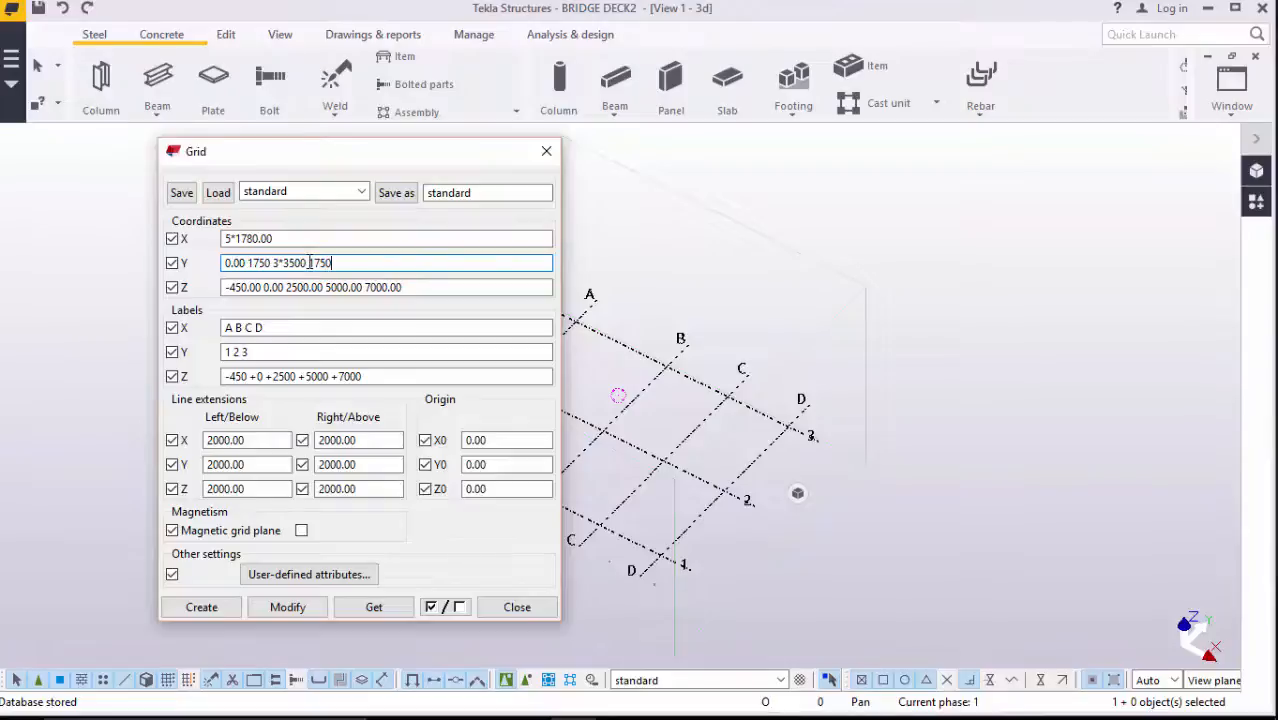
Extend the grid's X labels to A B C D E F and its Y labels to 1 2 3 4 5
click(273, 327)
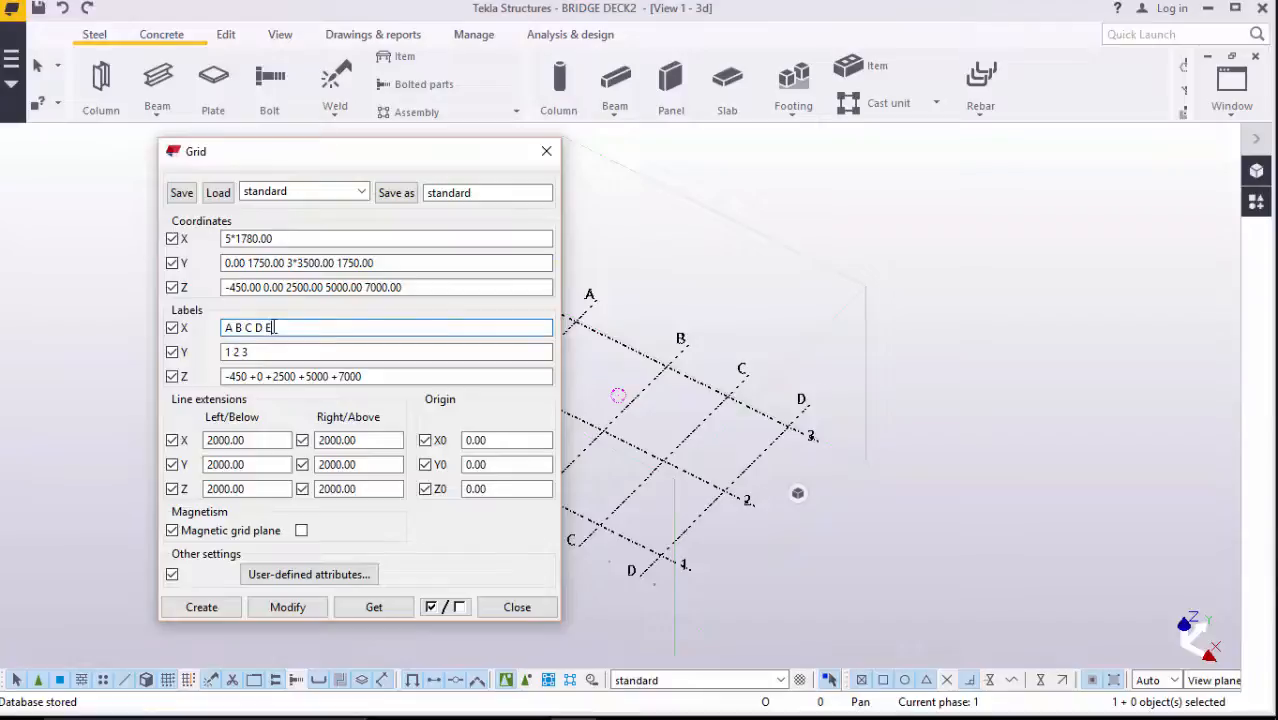
click(284, 355)
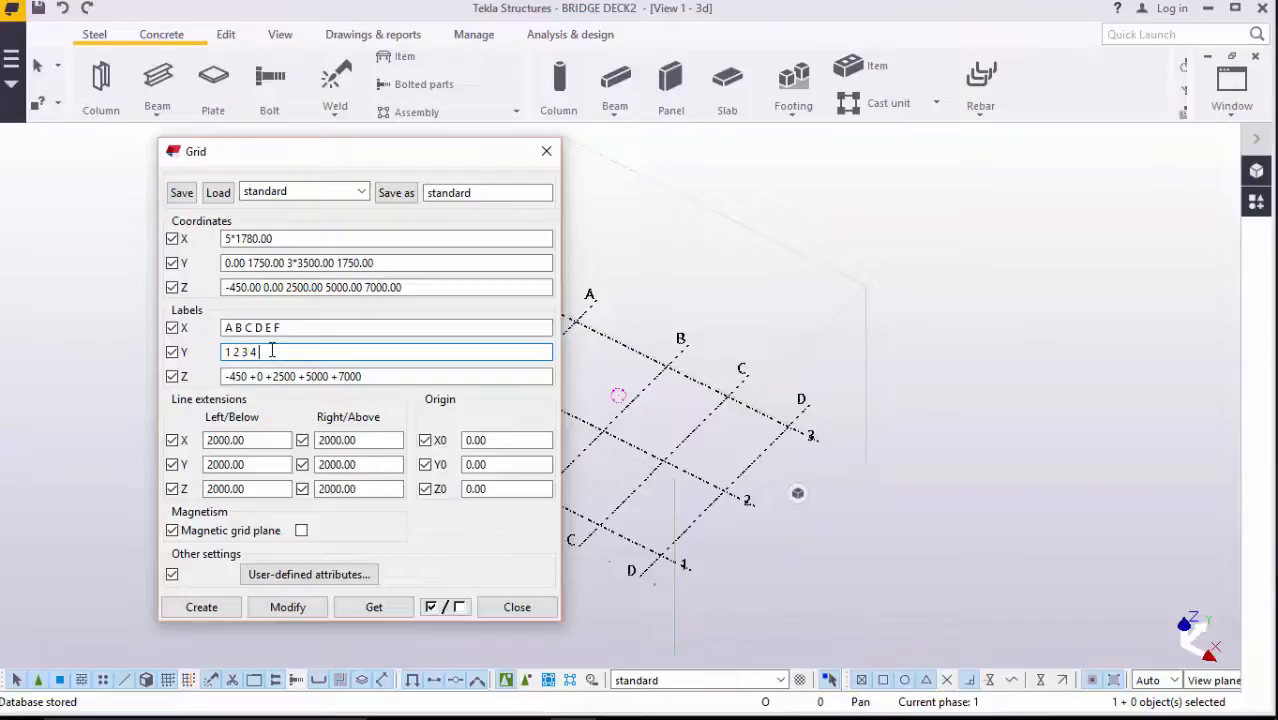
text(5)
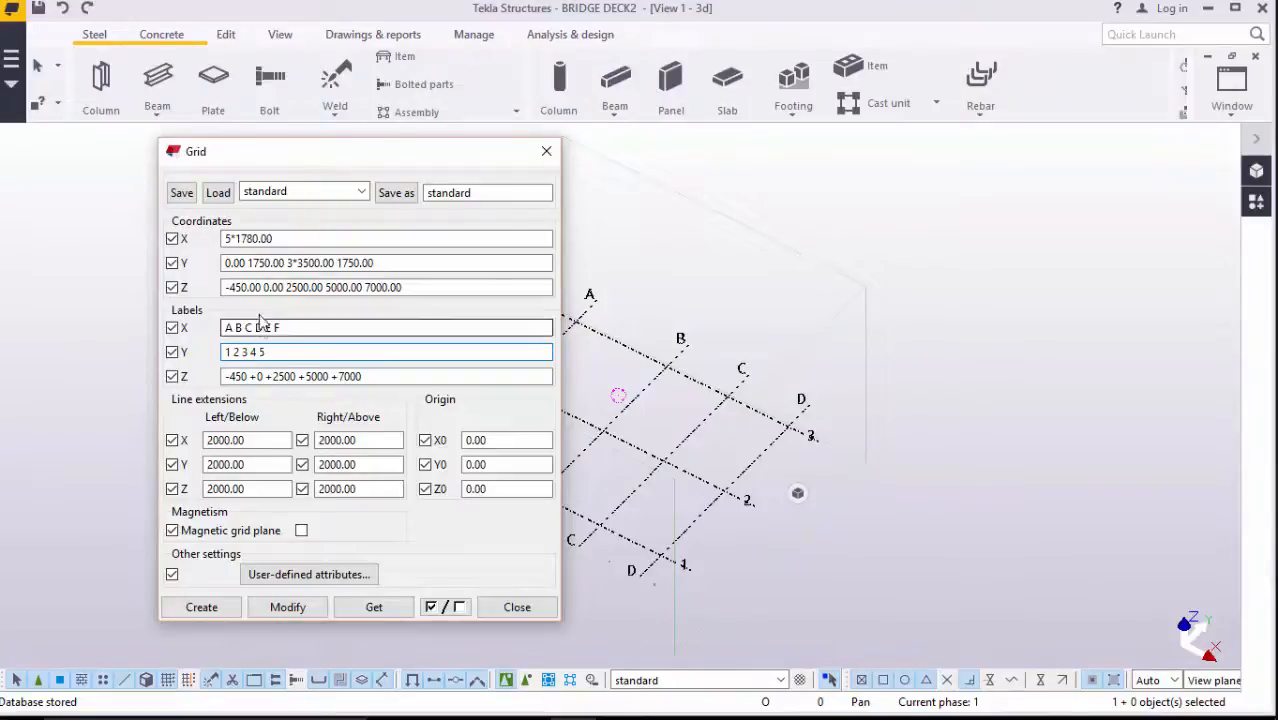
Replace the grid's Z labels with +0 +10000 and try to apply the modification
click(254, 377)
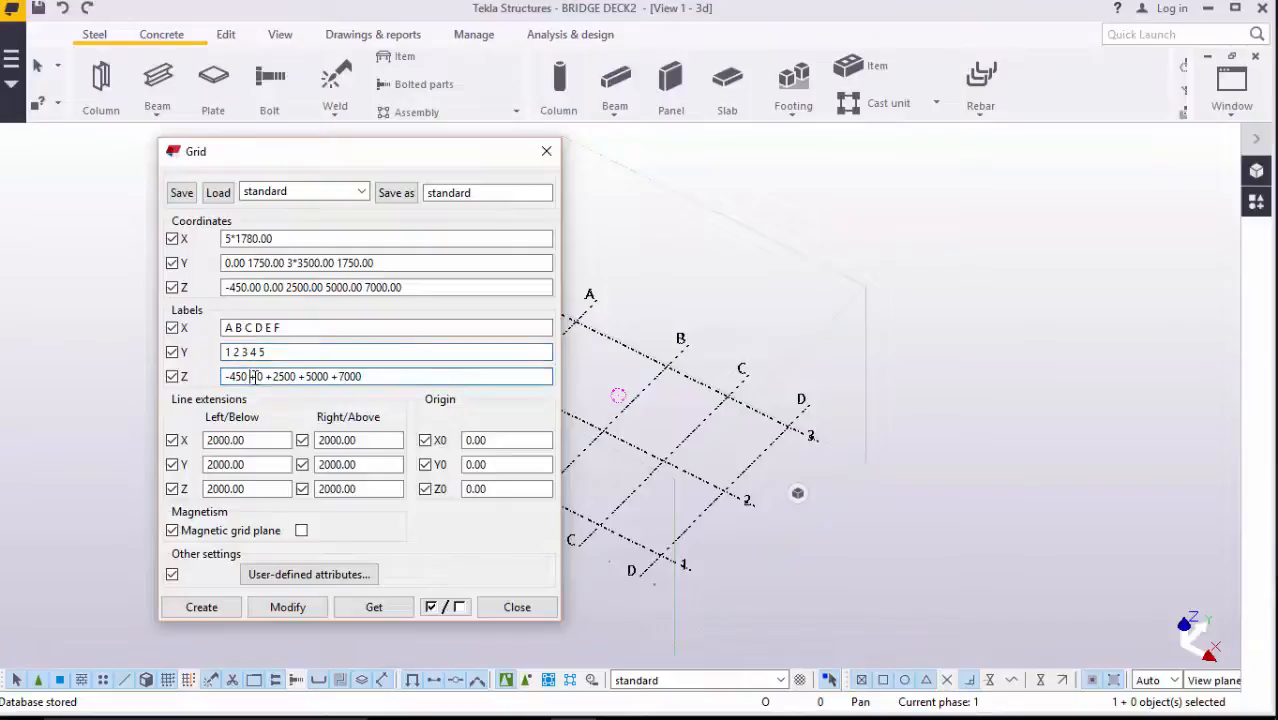
key(BackSpace)
key(BackSpace)
key(BackSpace)
key(BackSpace)
key(BackSpace)
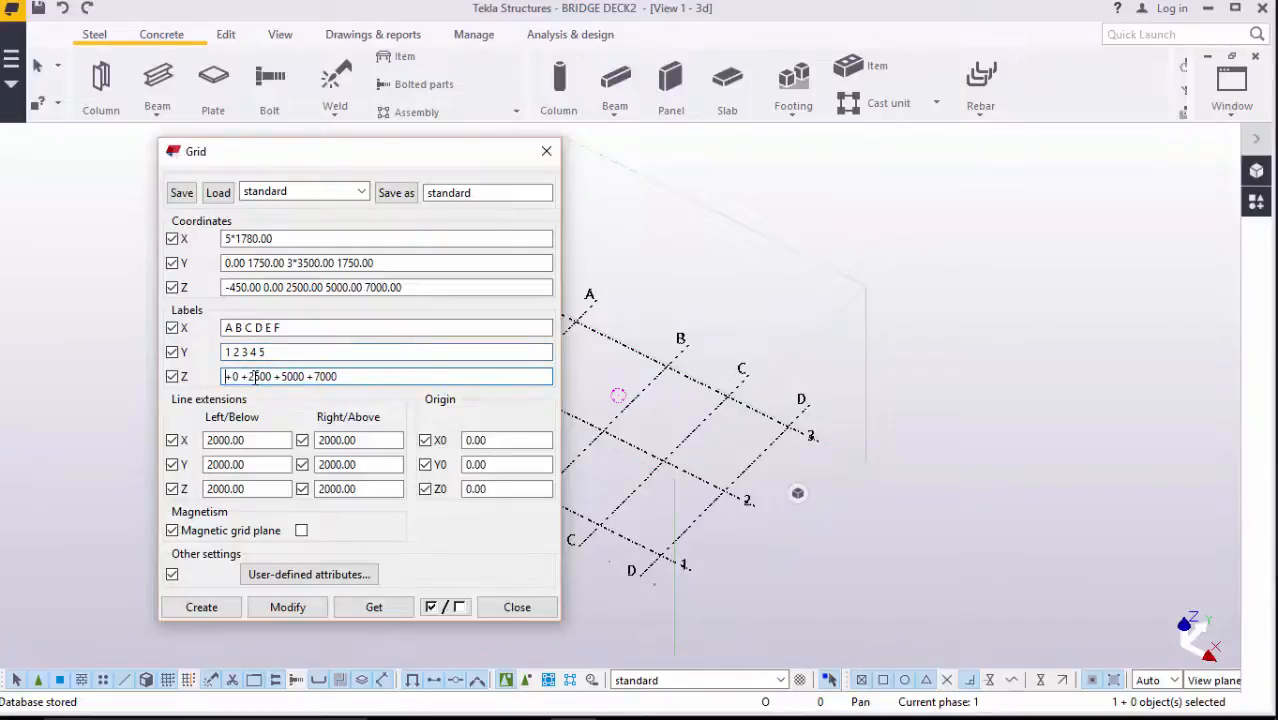
click(339, 377)
click(274, 377)
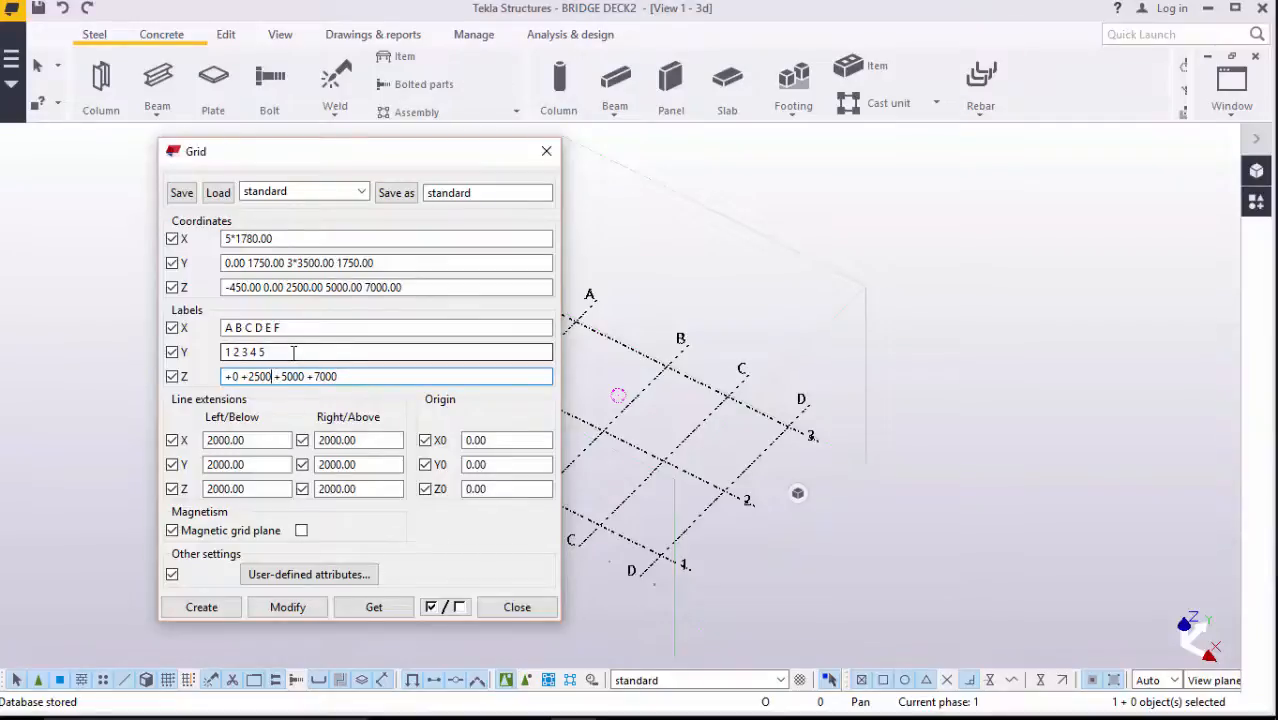
key(BackSpace)
key(BackSpace)
key(BackSpace)
key(BackSpace)
text(10000)
click(352, 374)
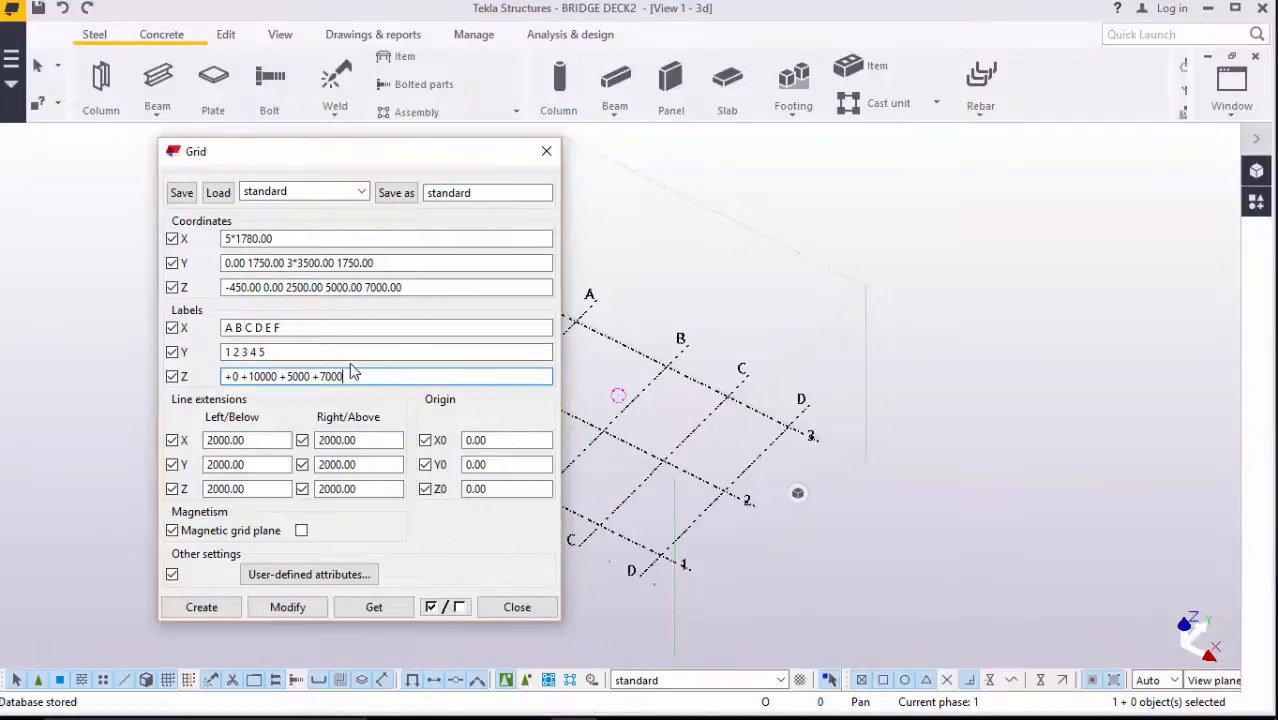
key(BackSpace)
key(BackSpace)
key(BackSpace)
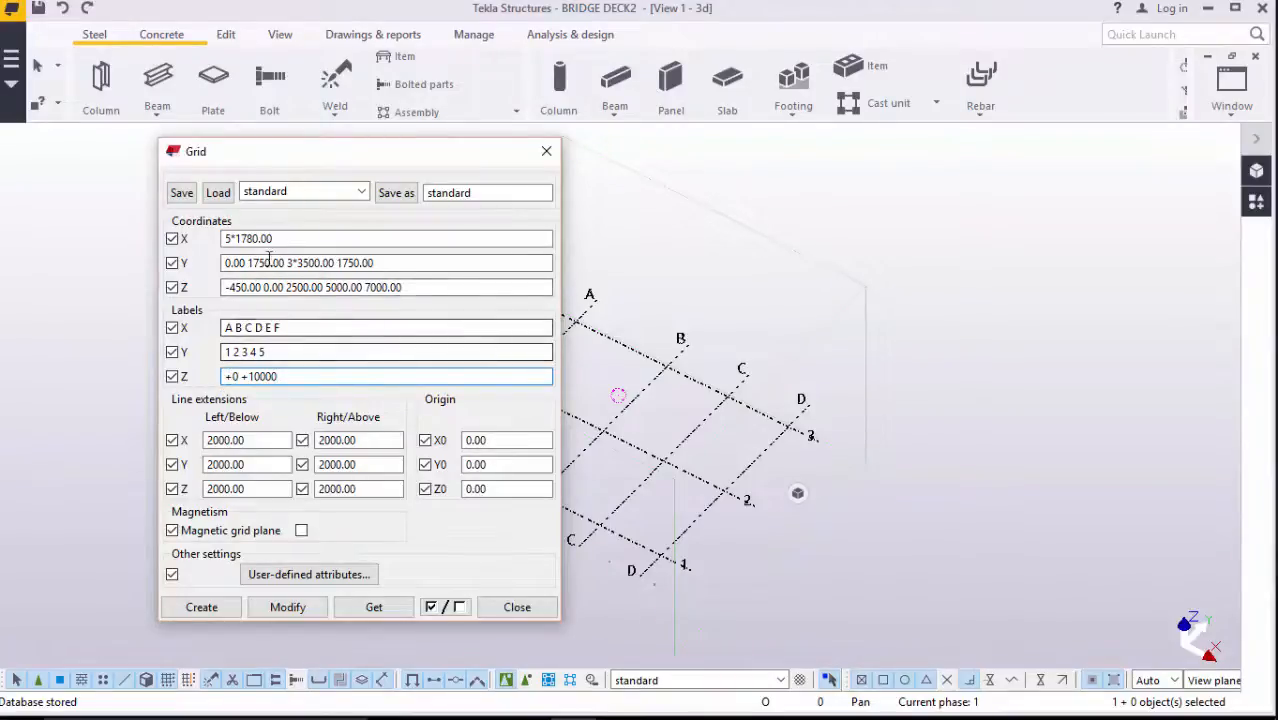
drag(351, 157, 292, 182)
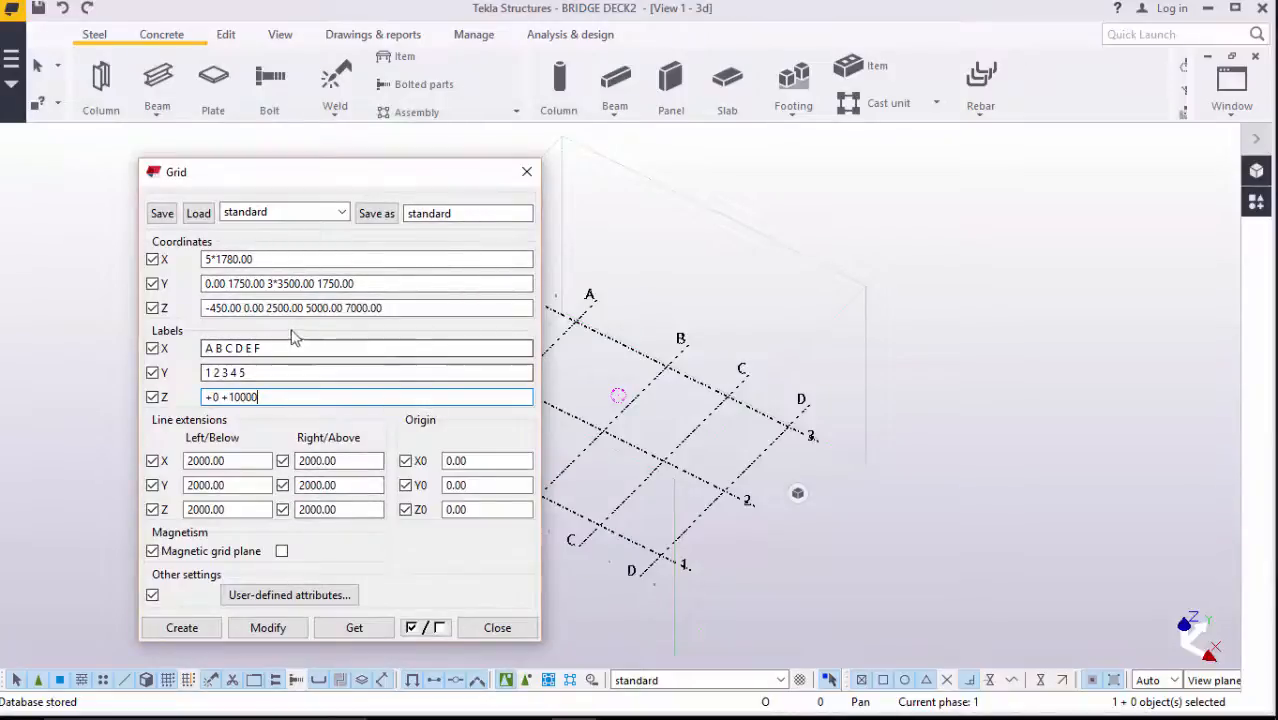
click(275, 630)
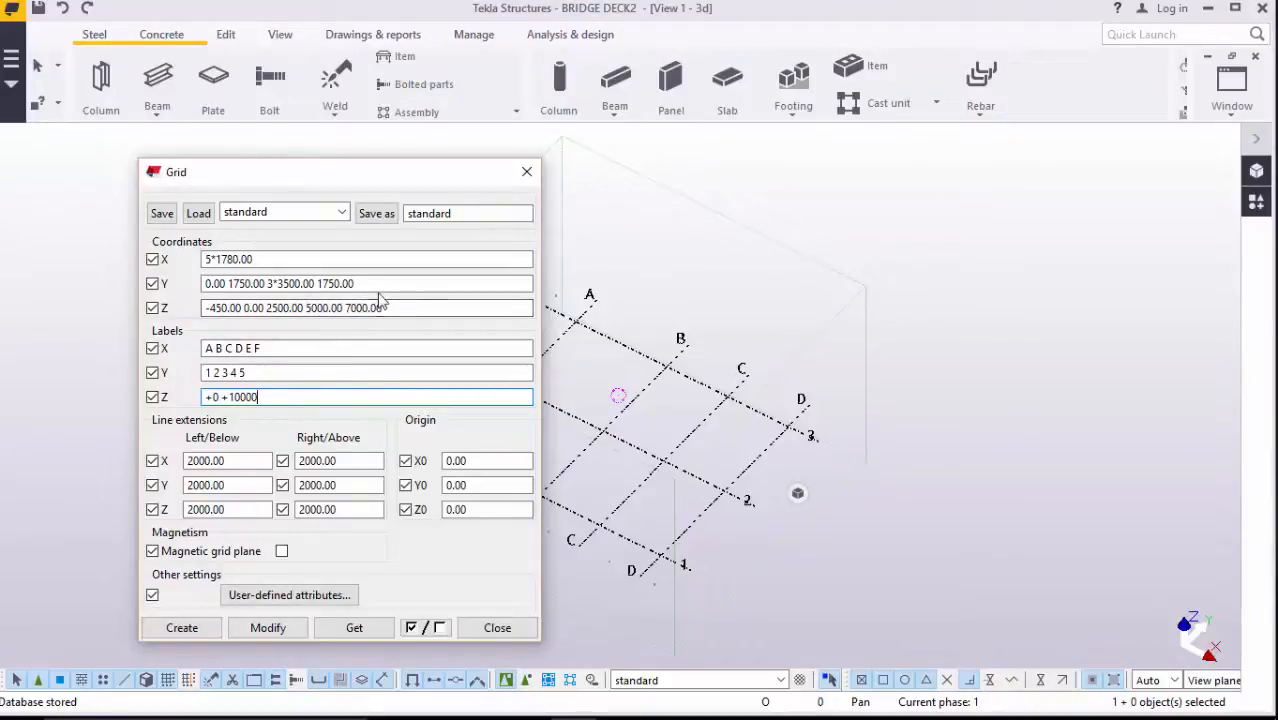
Set the grid's Z coordinates to 0.00 10000
click(241, 308)
key(BackSpace)
key(BackSpace)
key(BackSpace)
key(BackSpace)
key(BackSpace)
key(BackSpace)
key(BackSpace)
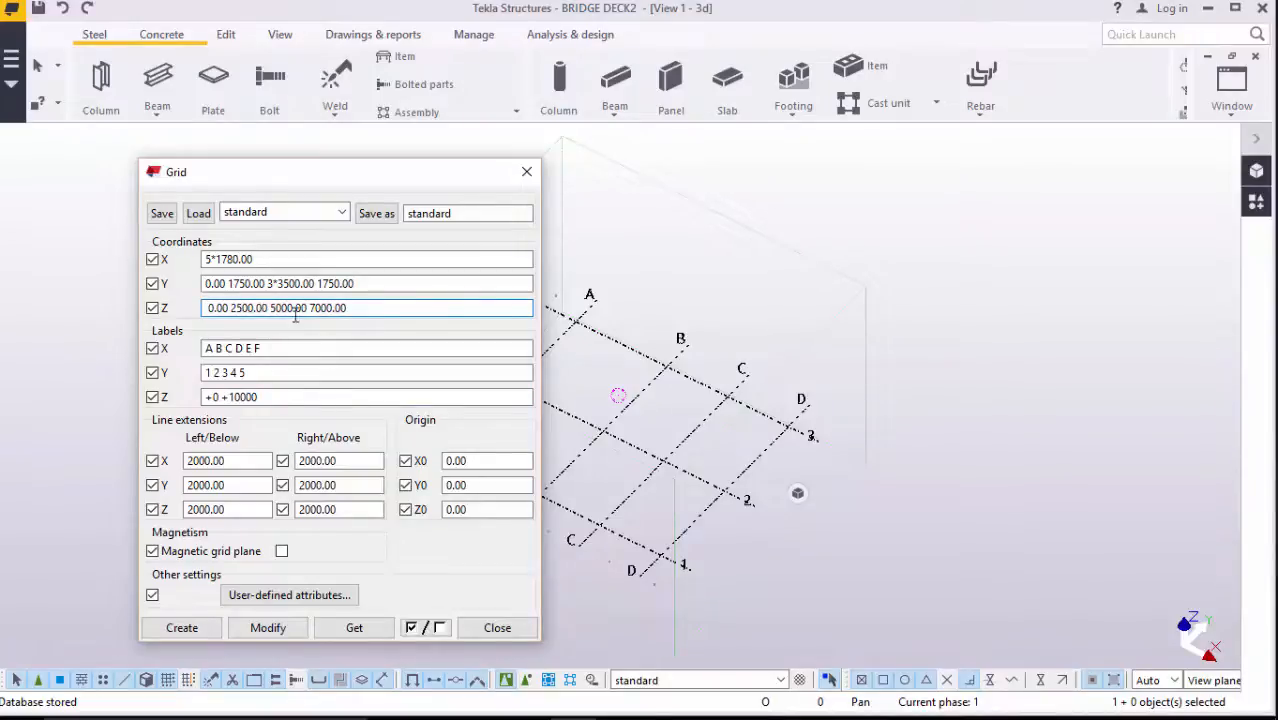
drag(350, 308, 233, 308)
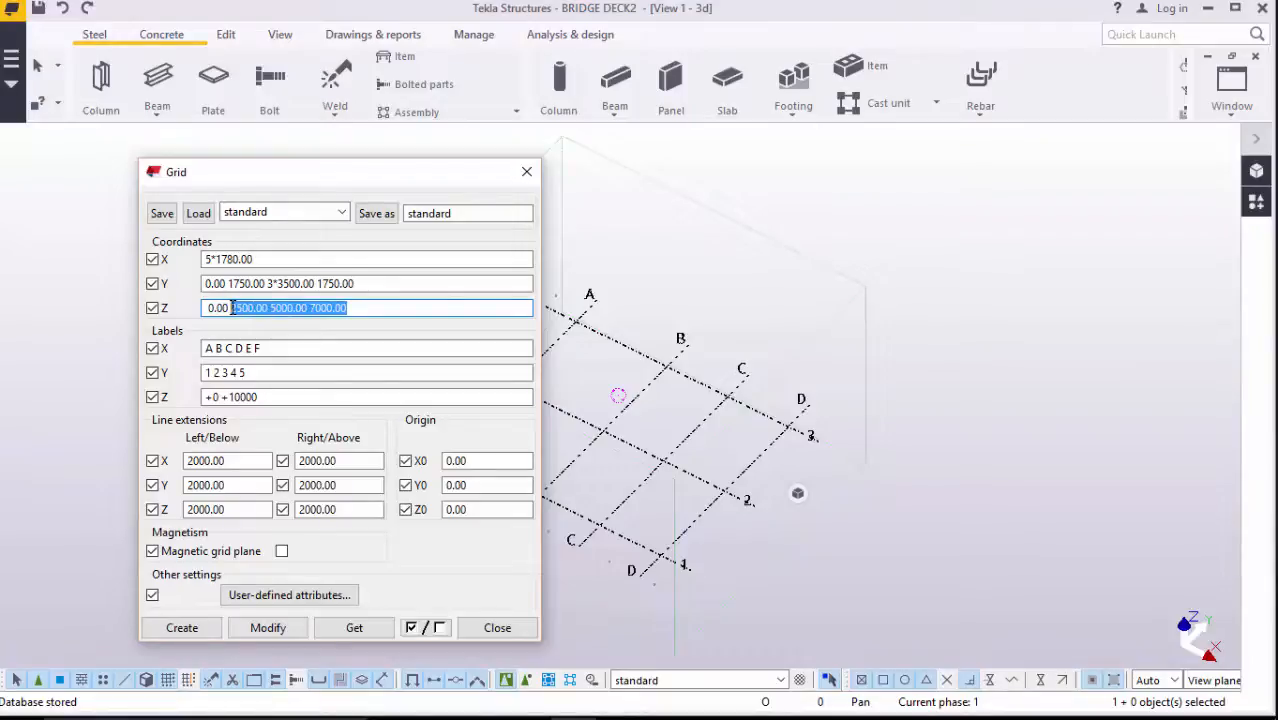
text(10000)
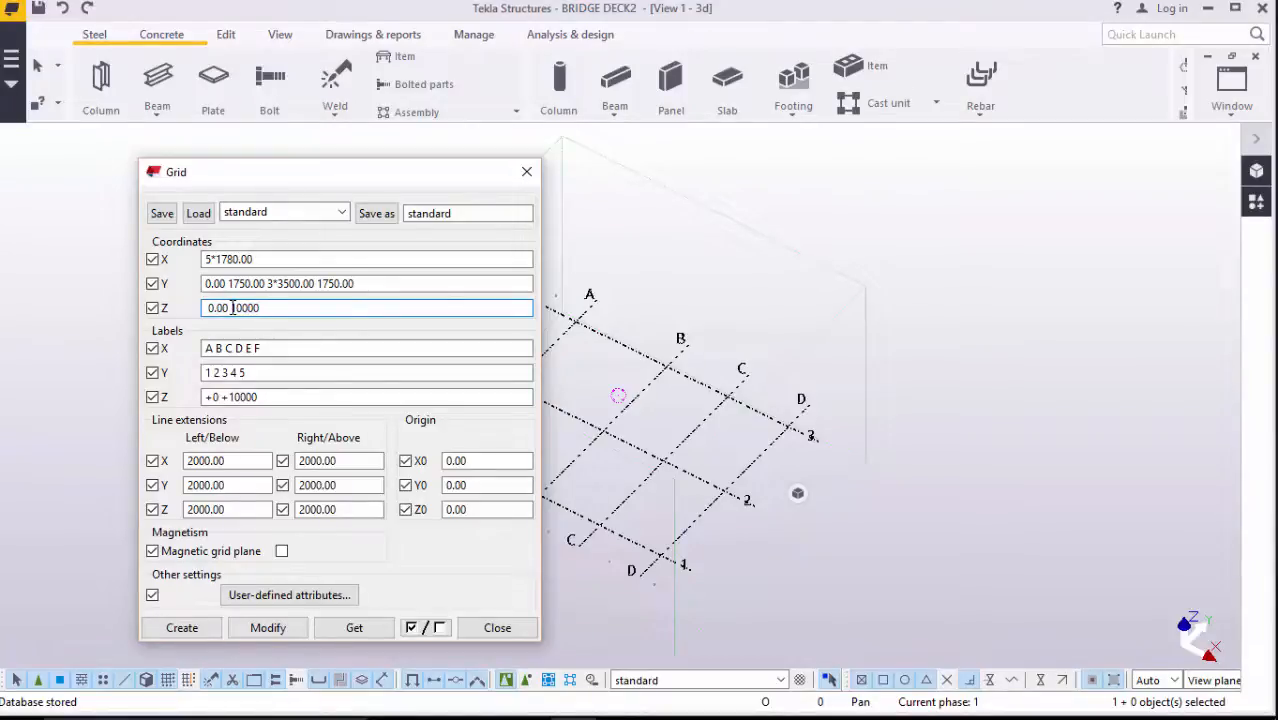
Apply the new coordinates and labels to the existing grid and close its properties
click(287, 370)
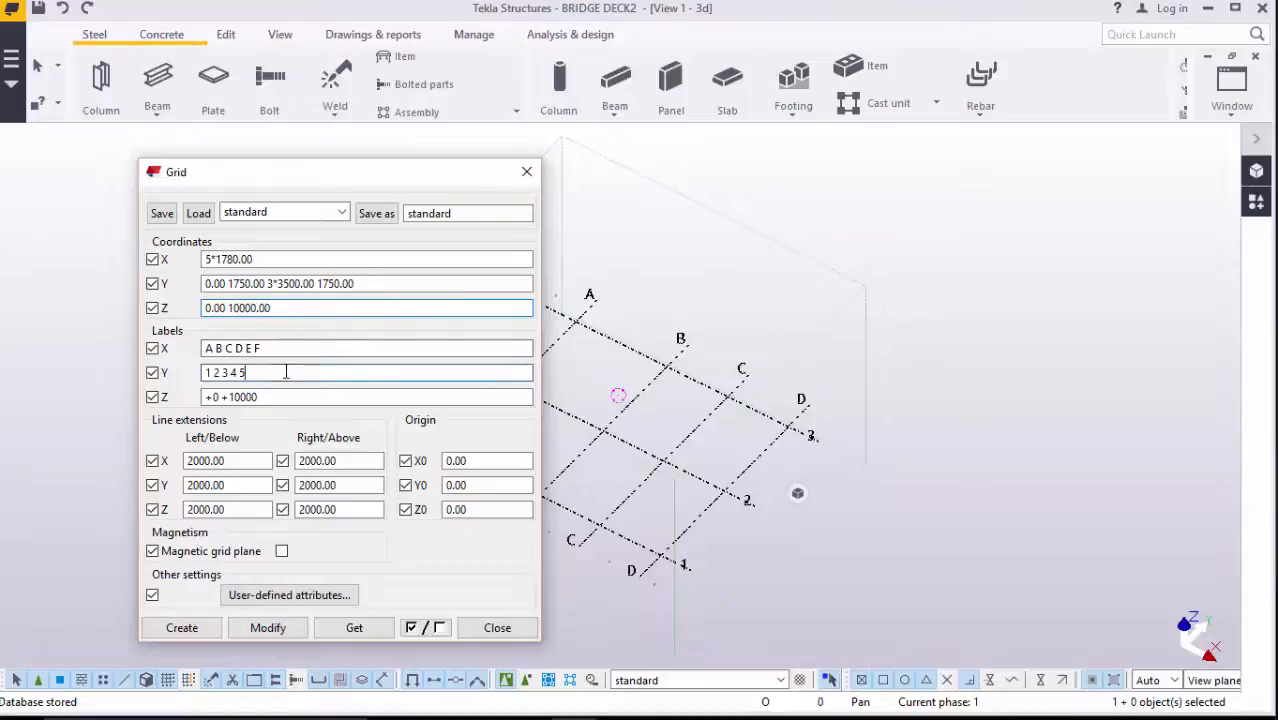
click(270, 629)
click(562, 386)
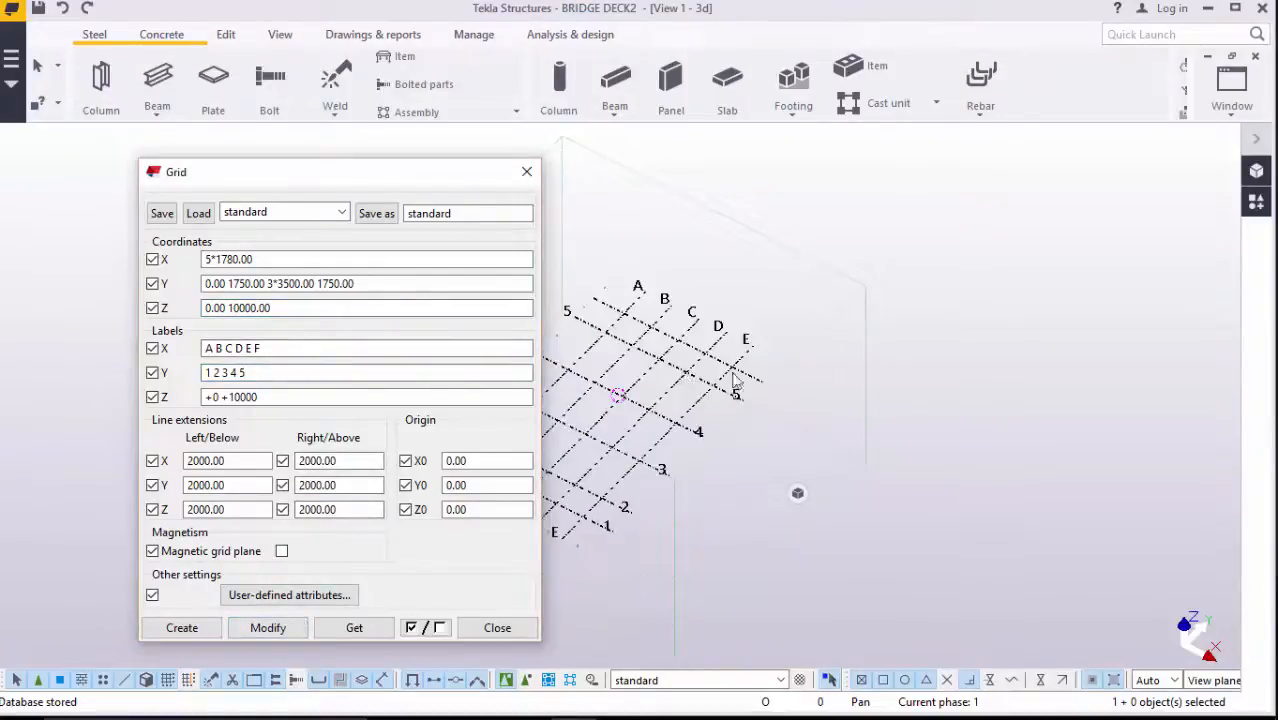
click(526, 171)
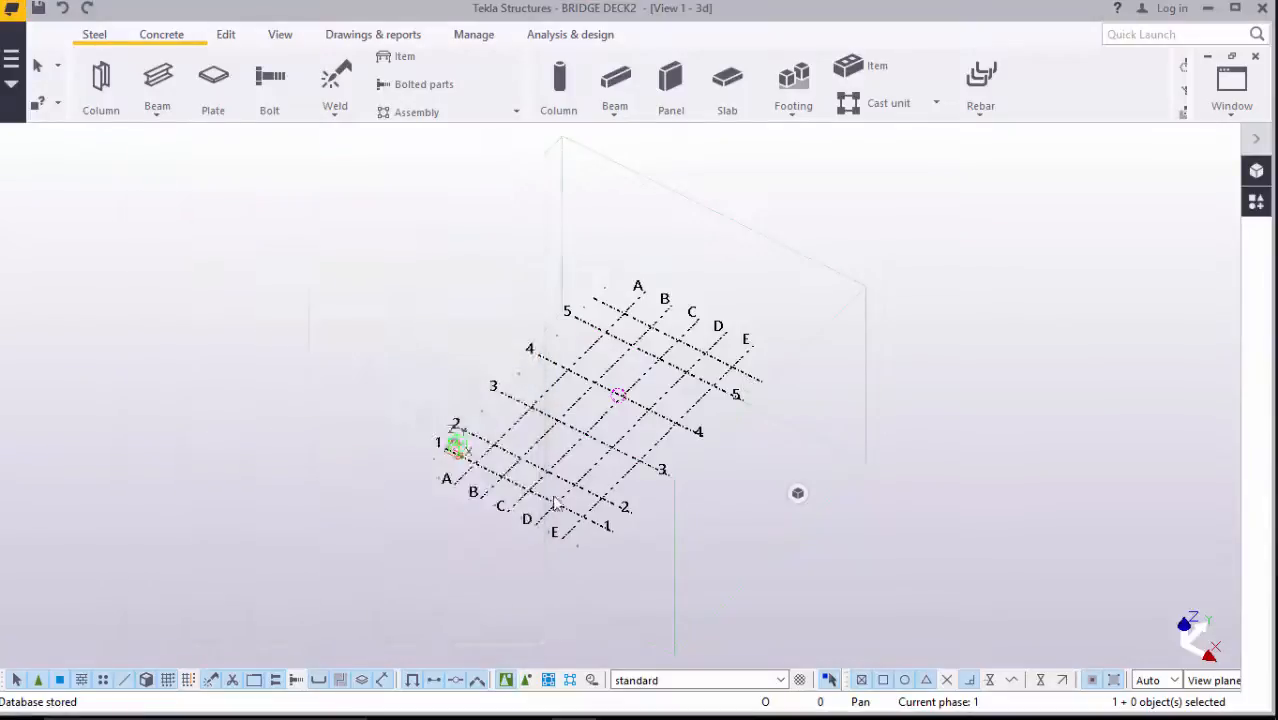
Examine the layout and labels of the modified grid in the 3D view
scroll(575, 487, up, 3)
scroll(575, 487, down, 5)
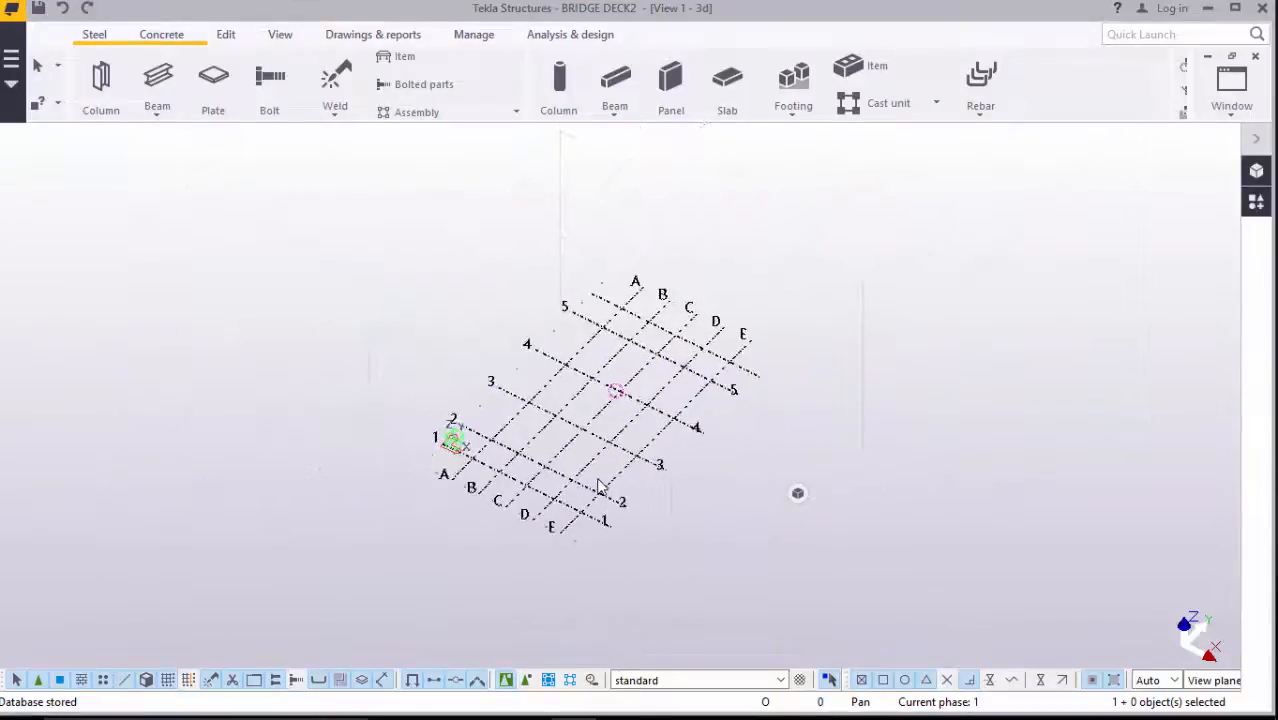
scroll(590, 500, up, 4)
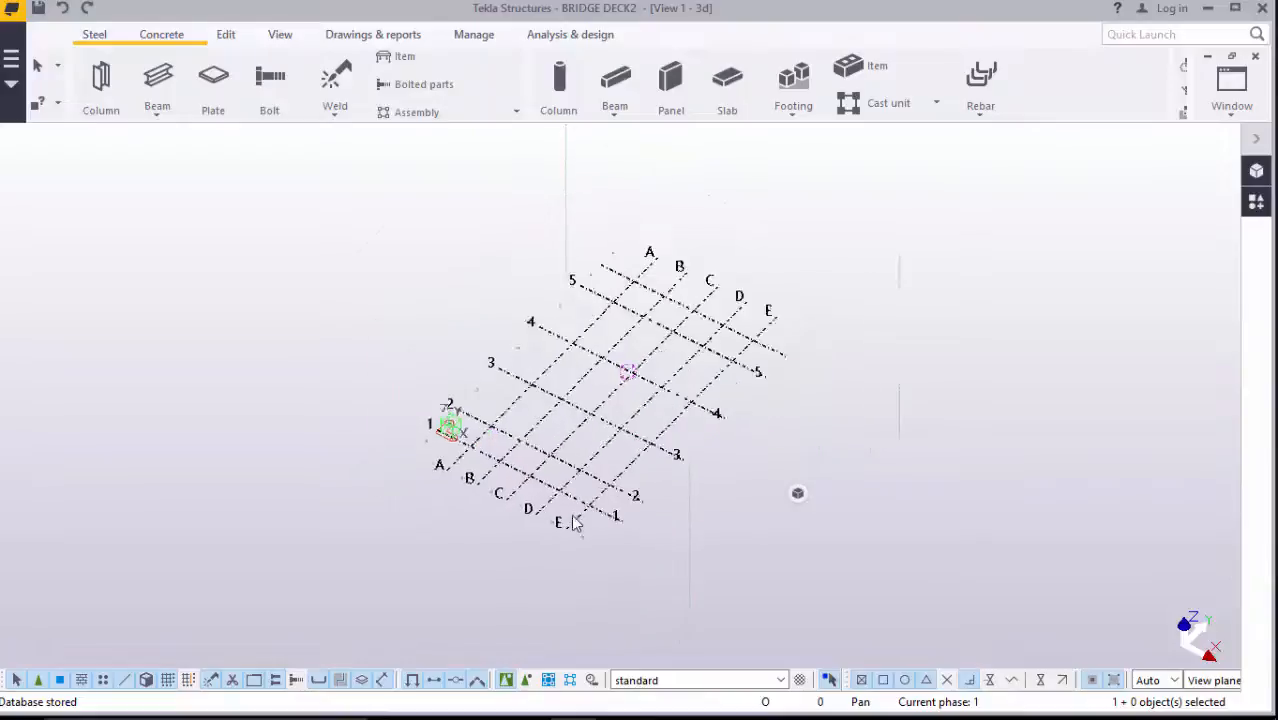
scroll(575, 512, up, 3)
scroll(519, 491, down, 6)
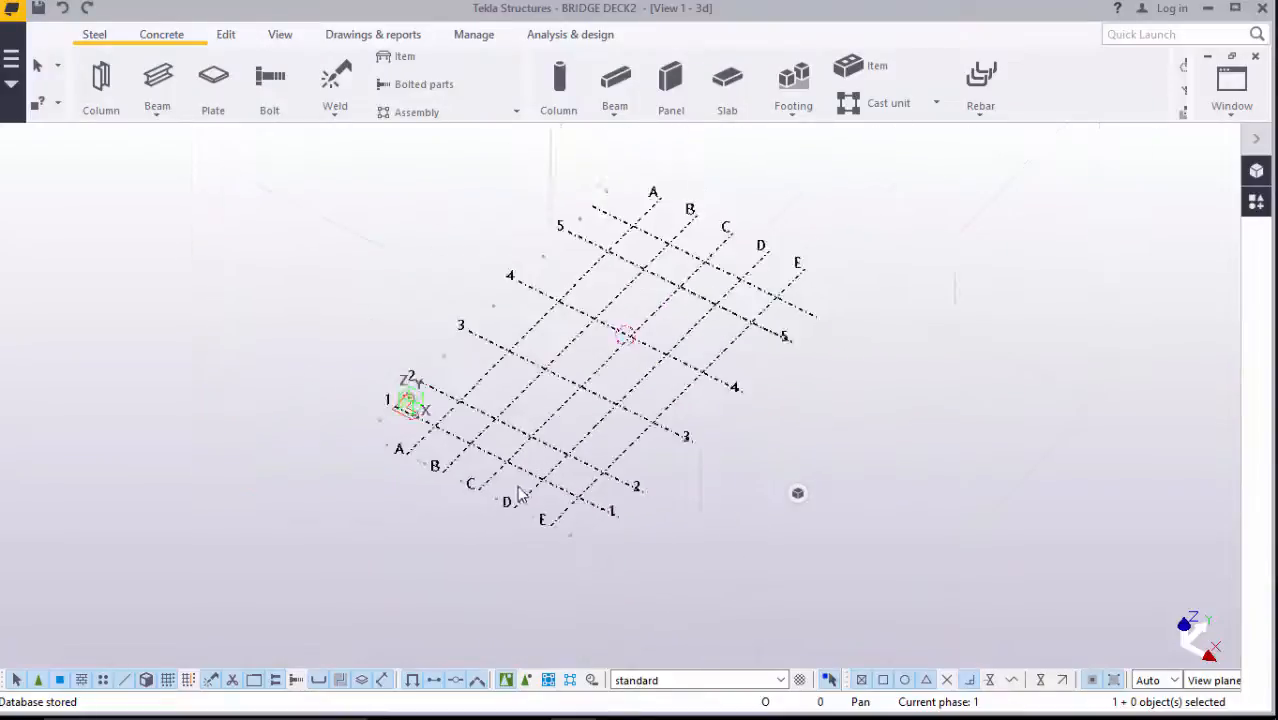
scroll(614, 484, up, 1)
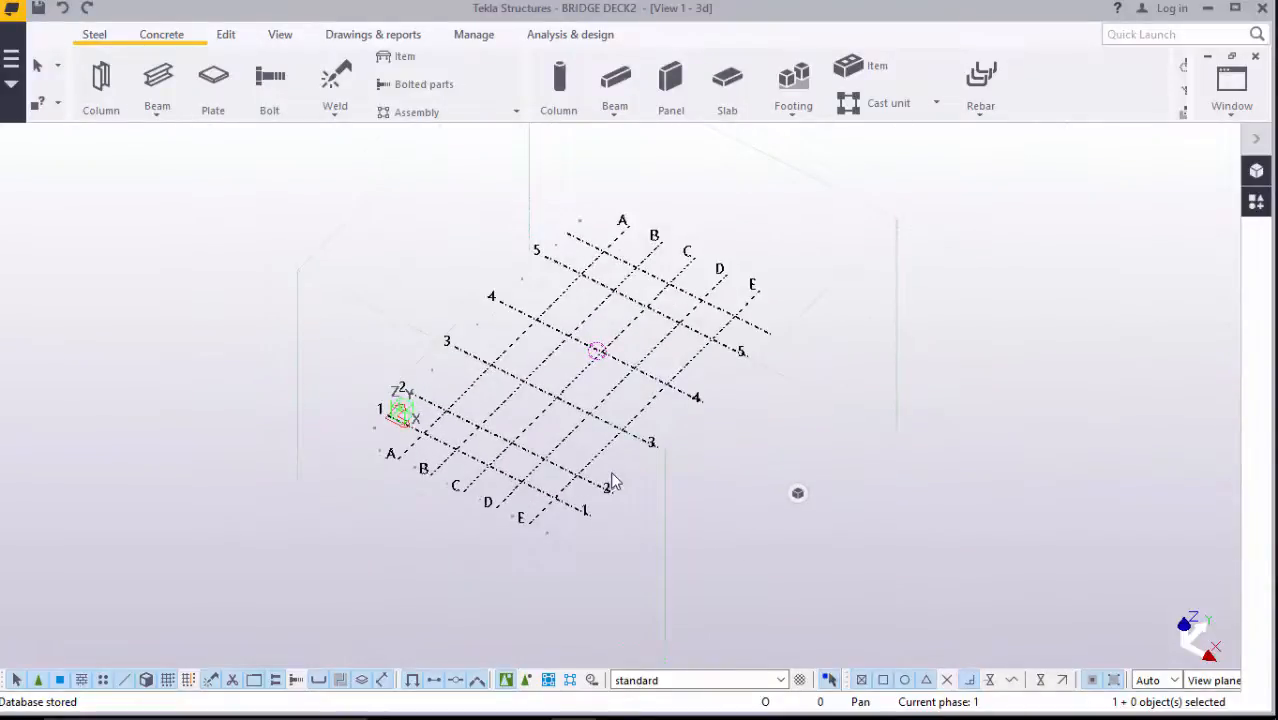
scroll(612, 481, up, 1)
scroll(448, 485, up, 1)
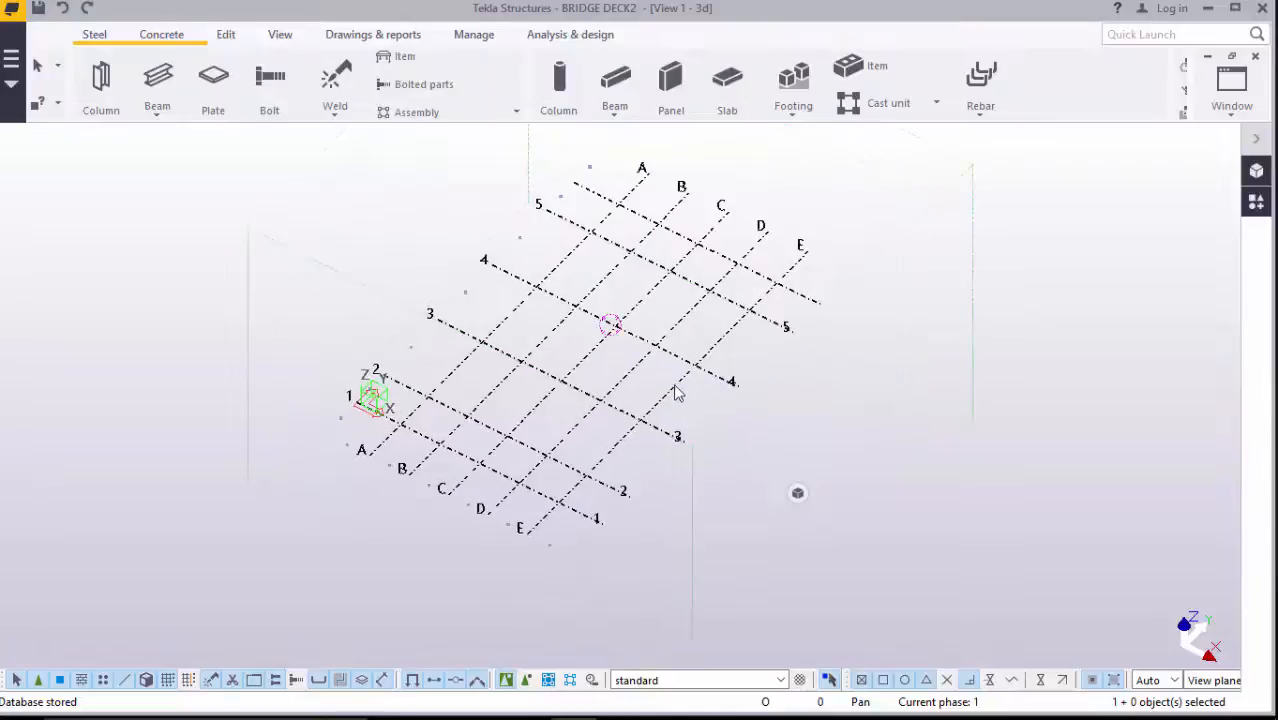
click(840, 411)
click(681, 381)
right_click(683, 386)
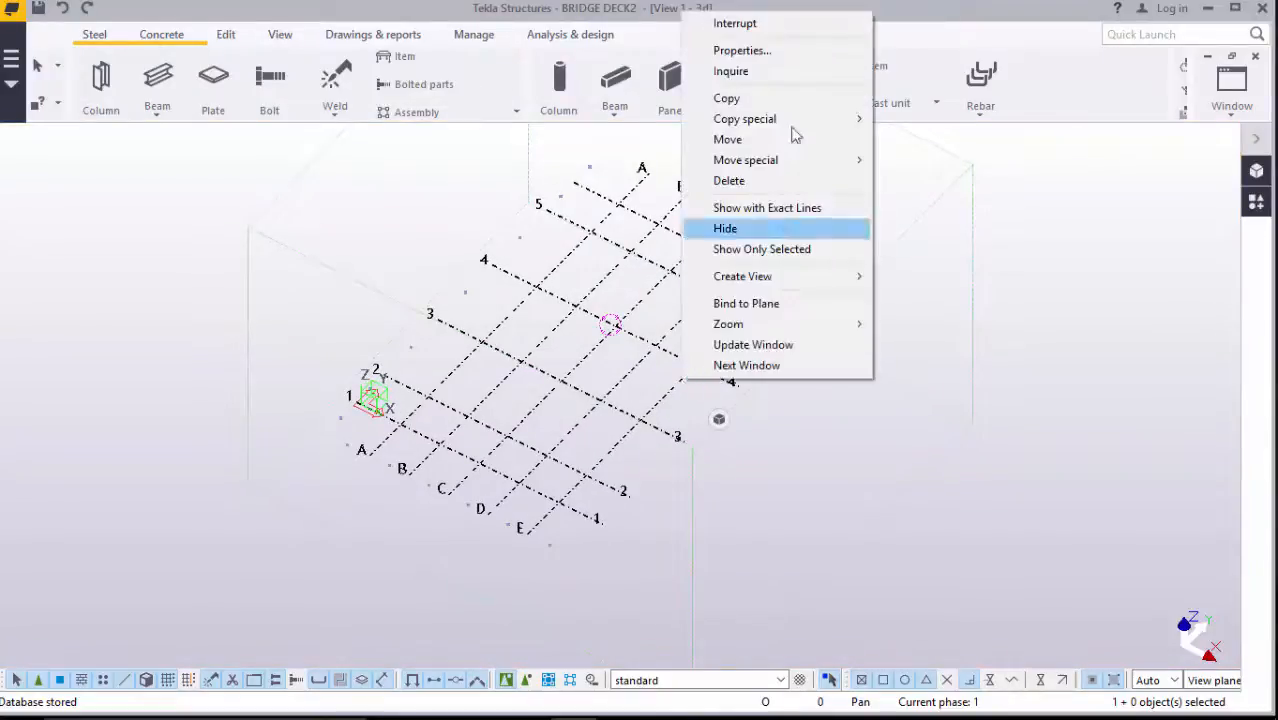
mouse_move(760, 126)
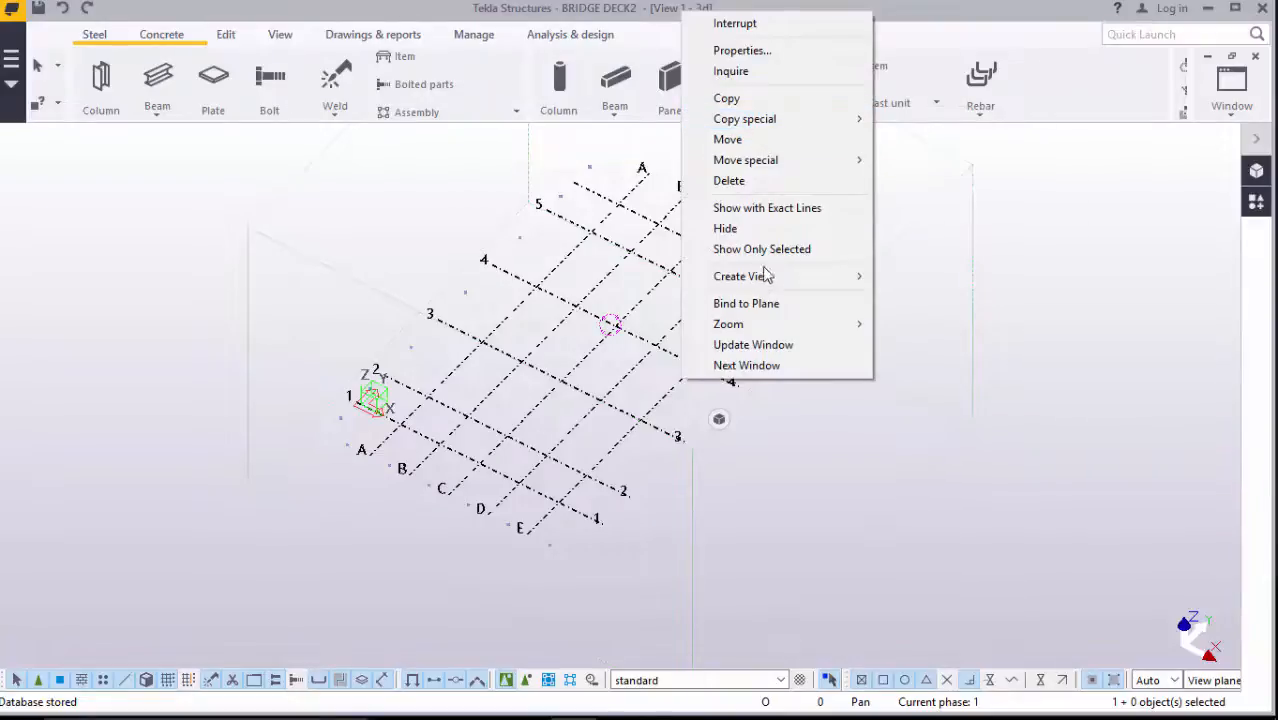
click(686, 501)
Create views along all grid lines in the XY, ZY and XZ planes, using the Plan and Grid name prefixes
click(633, 427)
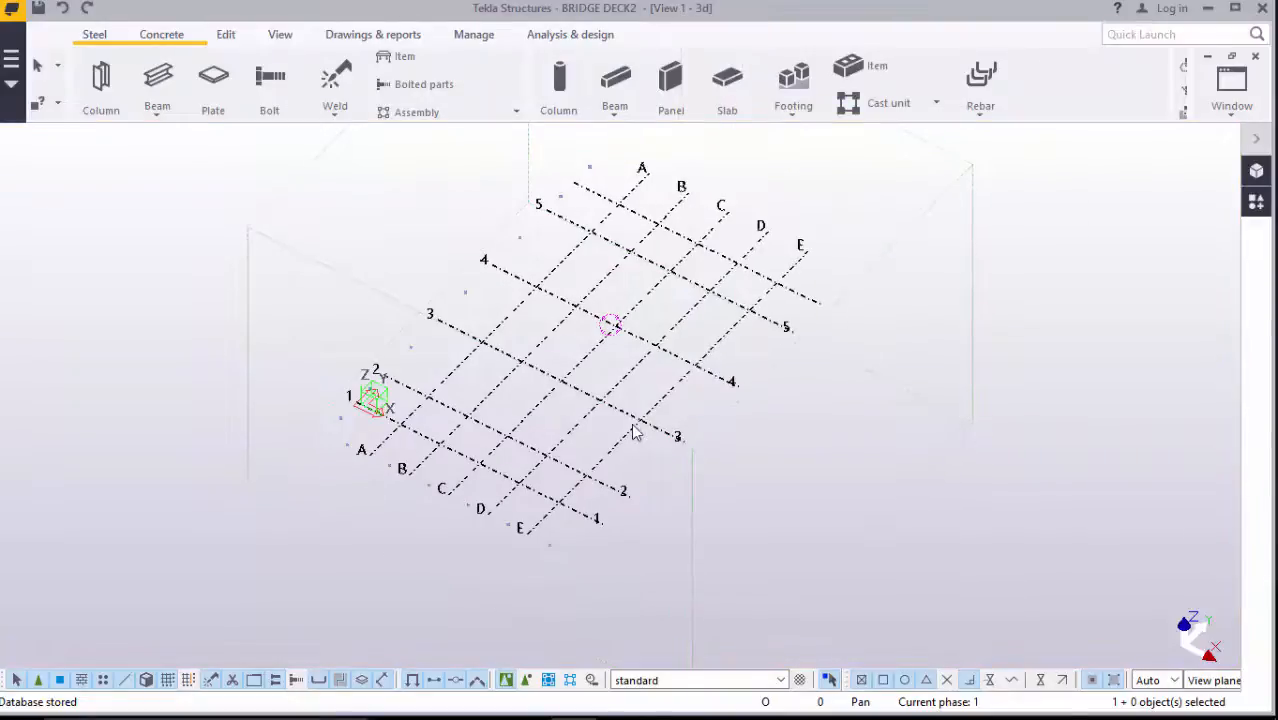
right_click(633, 426)
mouse_move(703, 325)
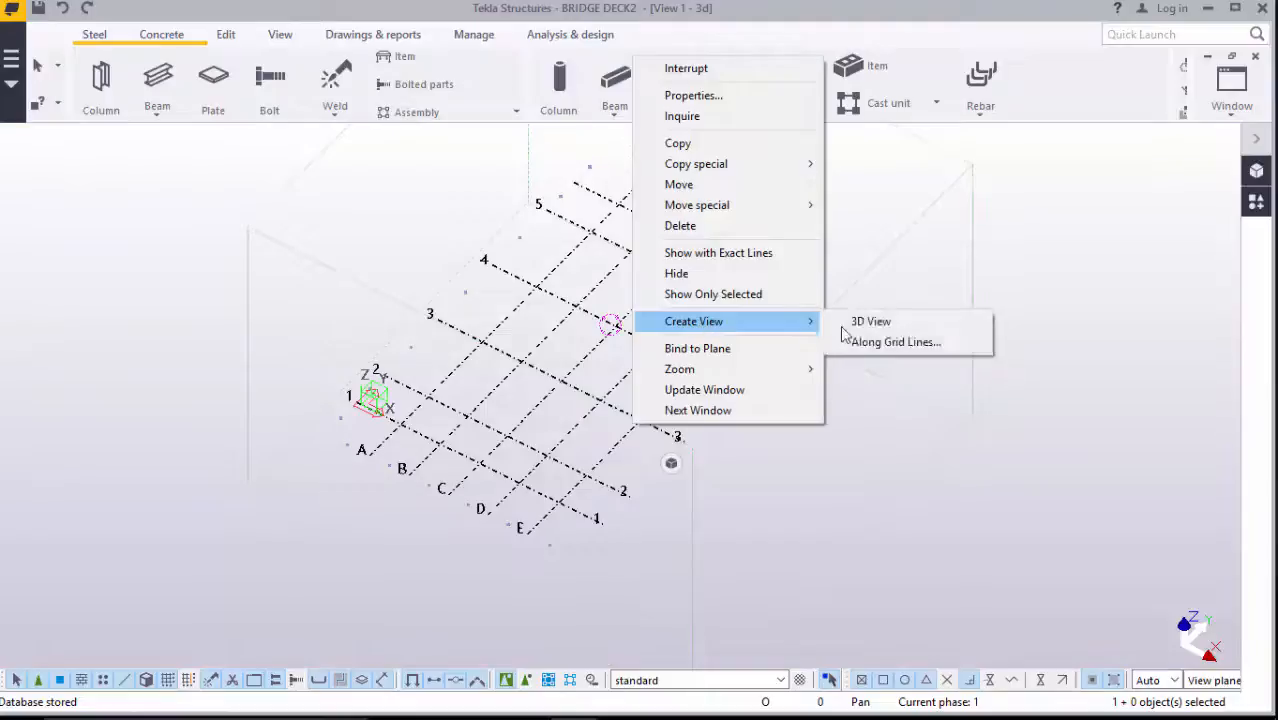
click(886, 345)
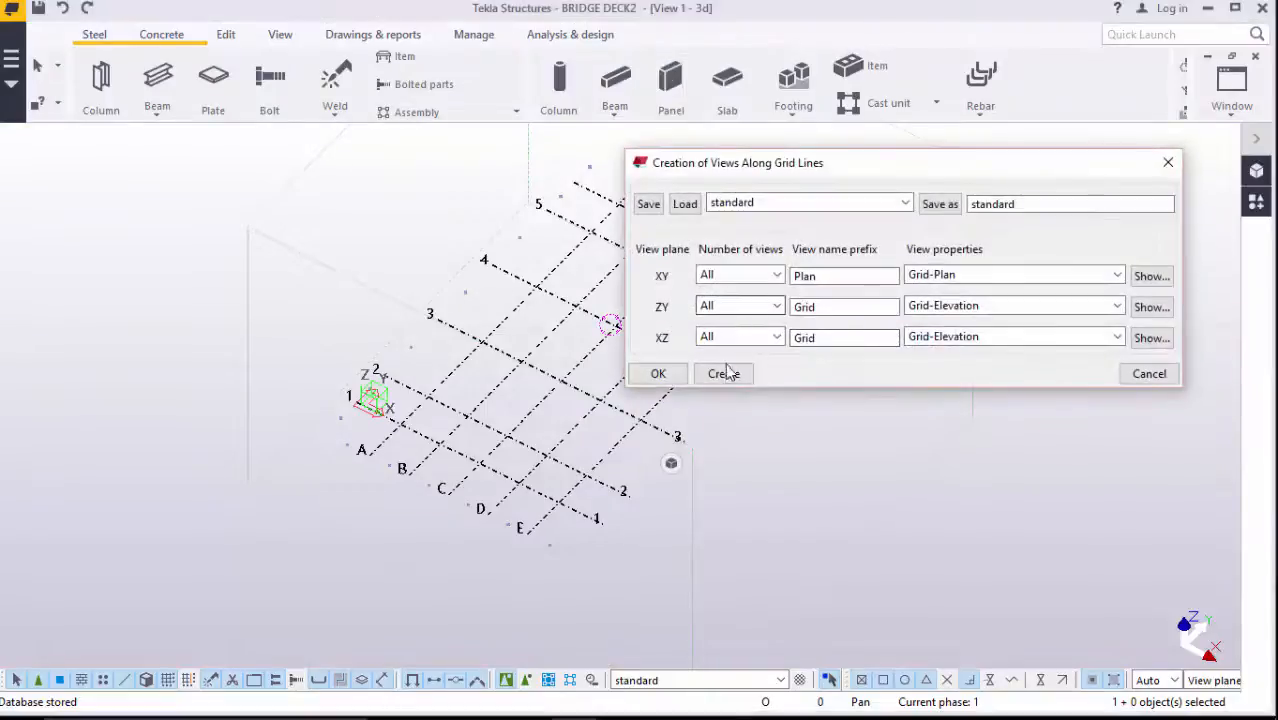
click(724, 374)
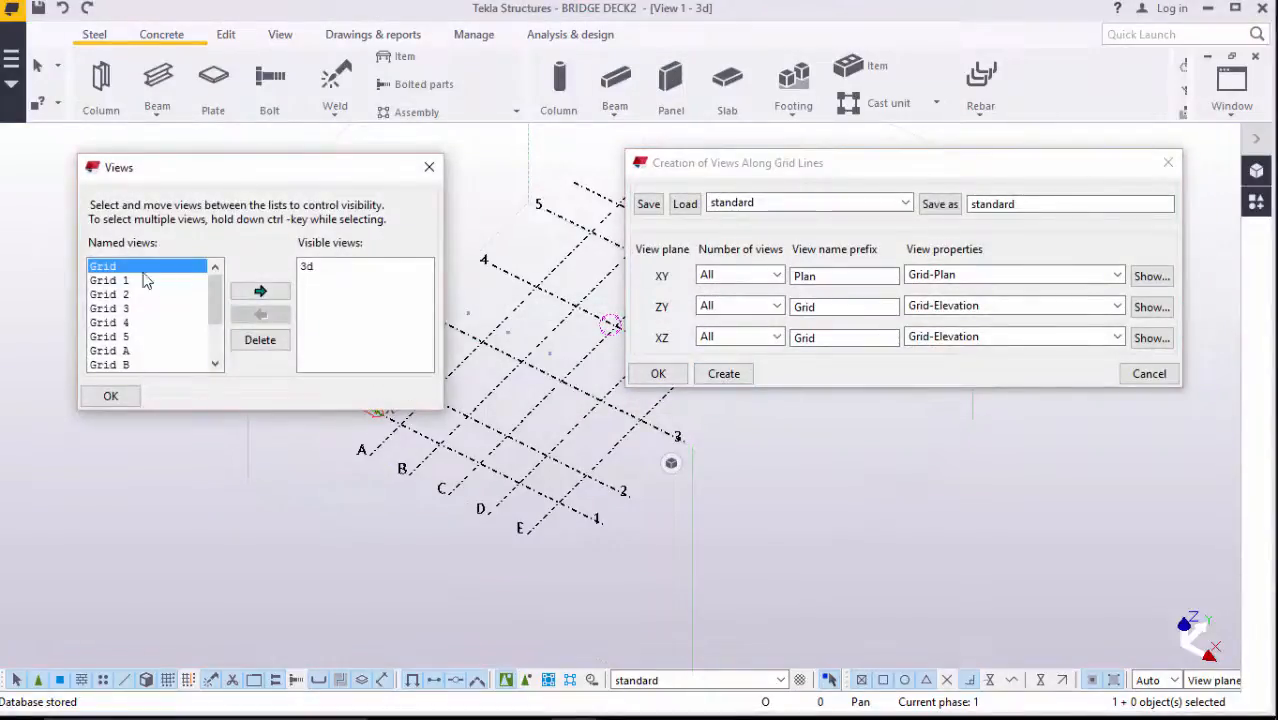
Make the Grid 1 and Grid E elevation views visible
click(112, 283)
click(260, 291)
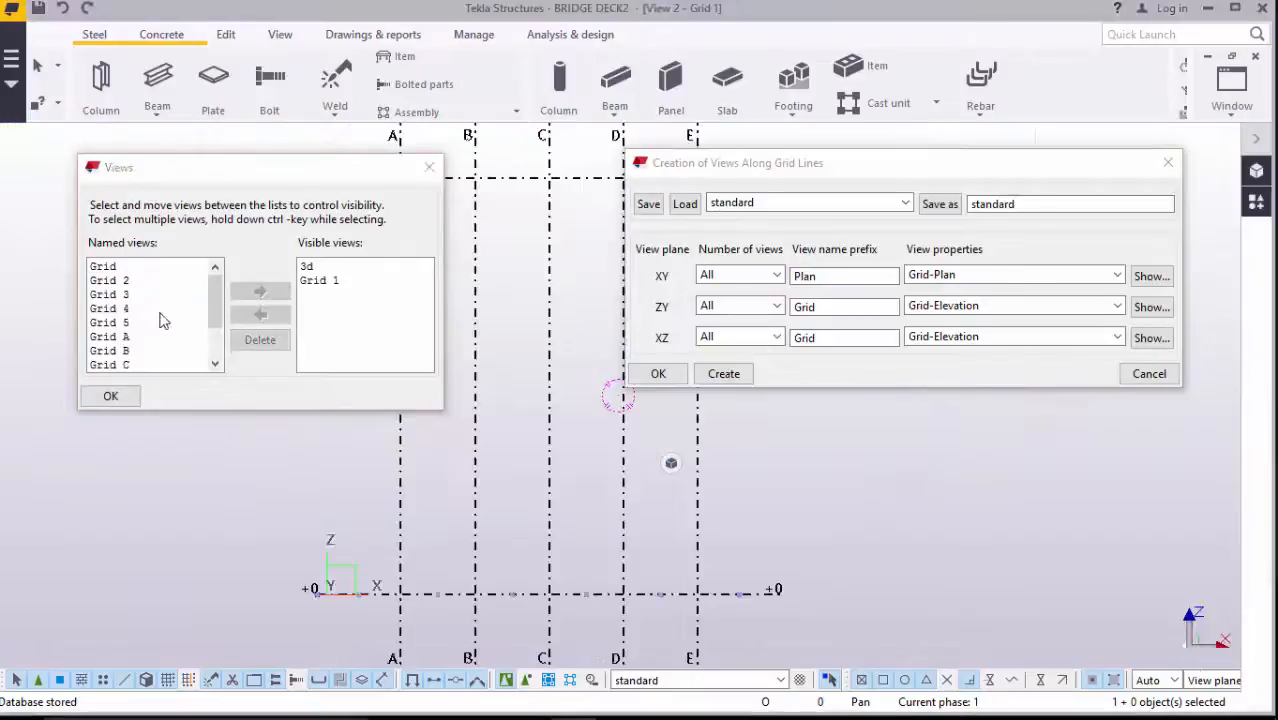
click(214, 364)
click(214, 364)
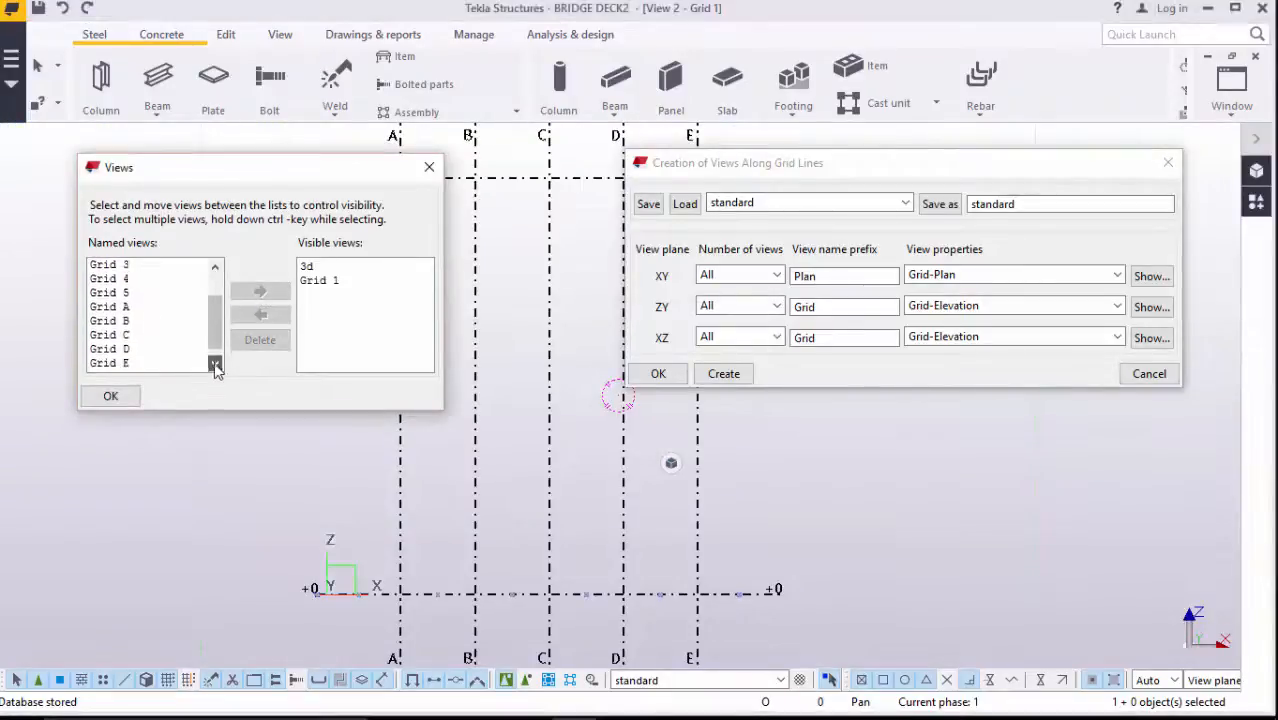
click(214, 364)
click(126, 351)
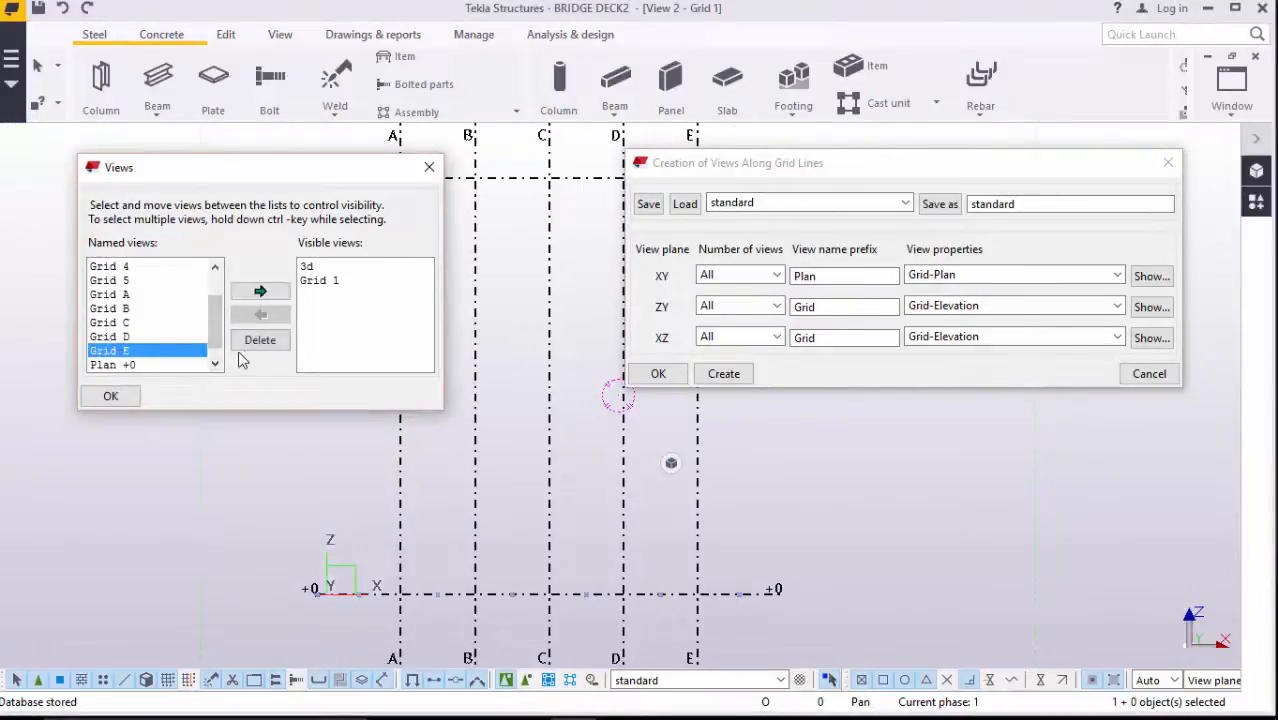
click(265, 294)
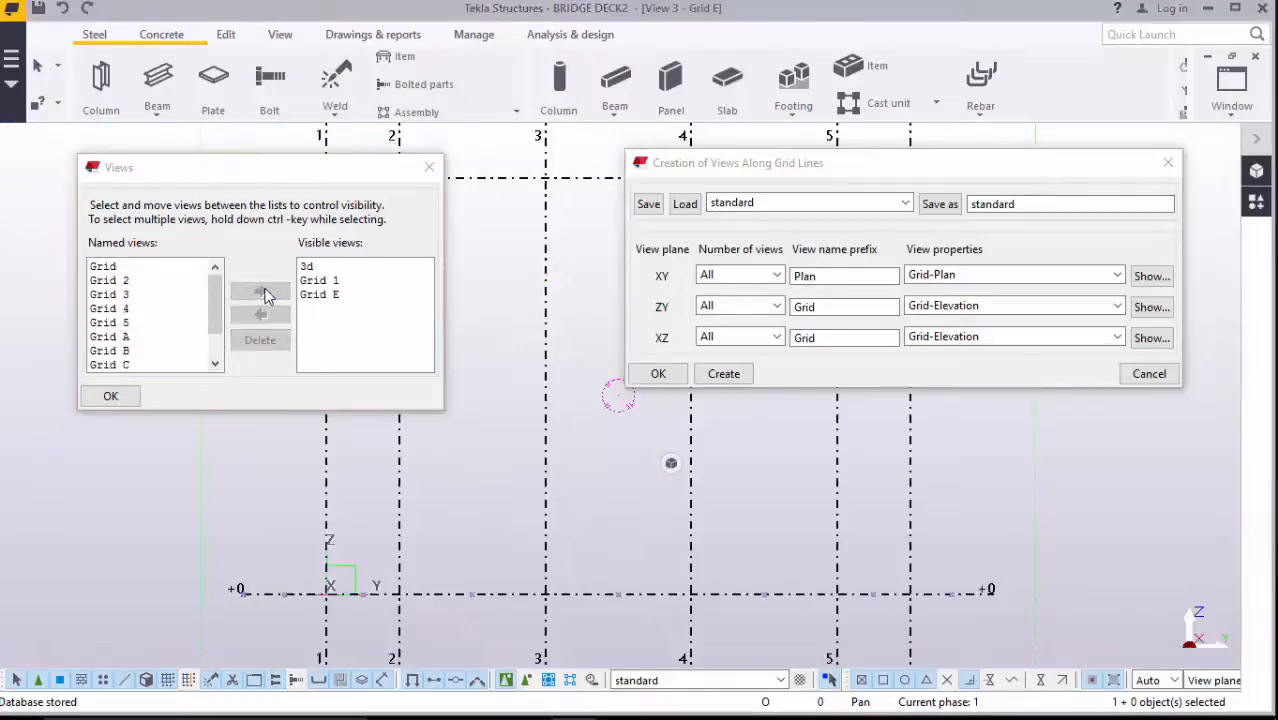
Make the Plan +0 view visible, and close the view list and the grid view creation settings
click(215, 364)
click(215, 364)
click(215, 364)
click(215, 364)
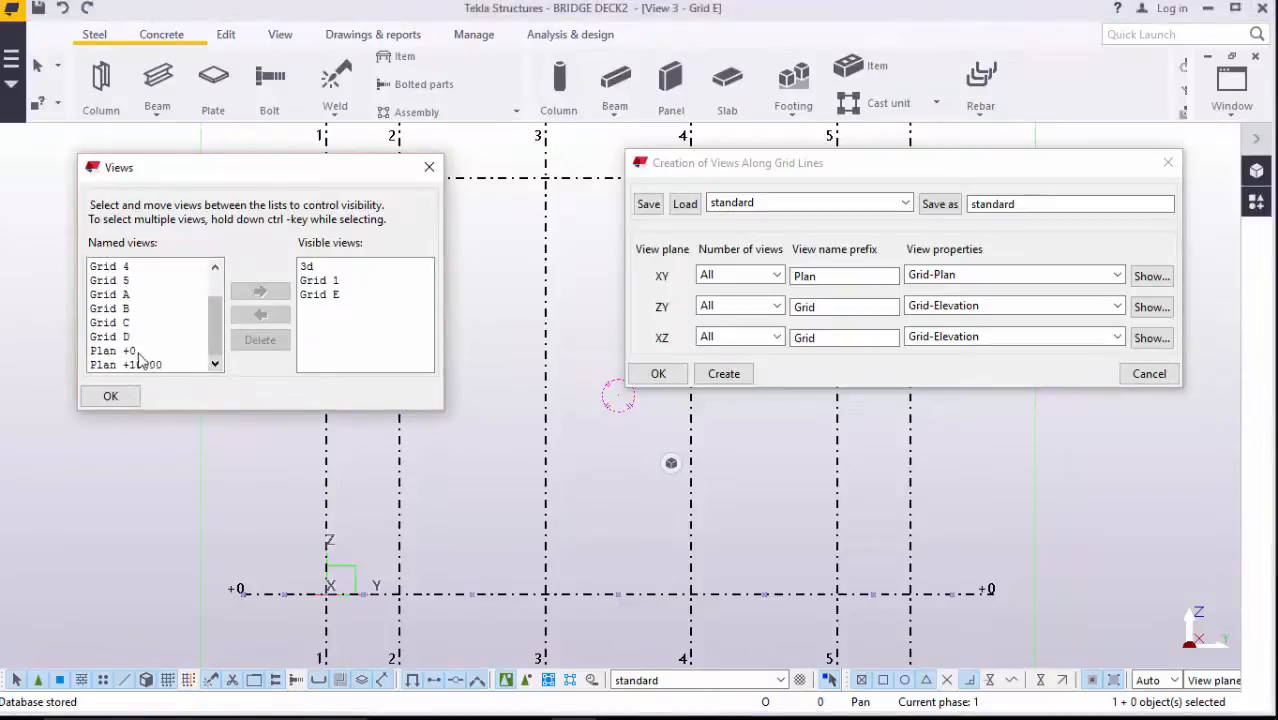
click(110, 352)
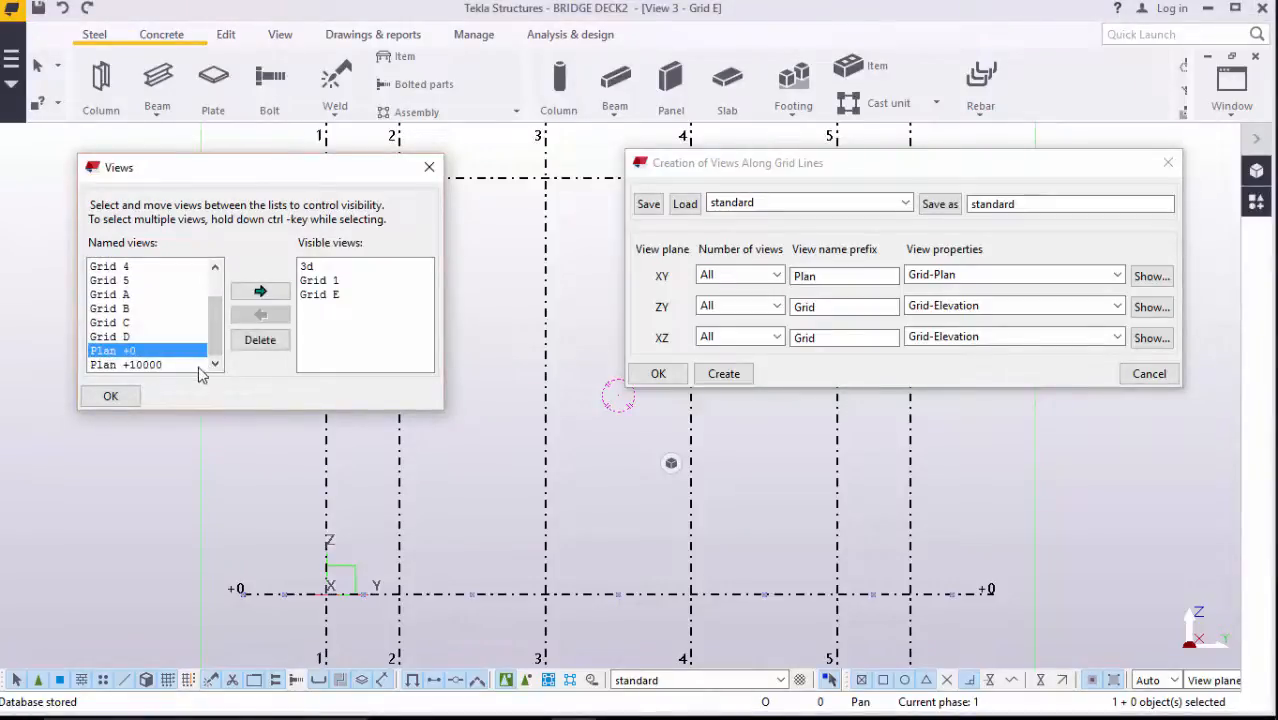
click(272, 294)
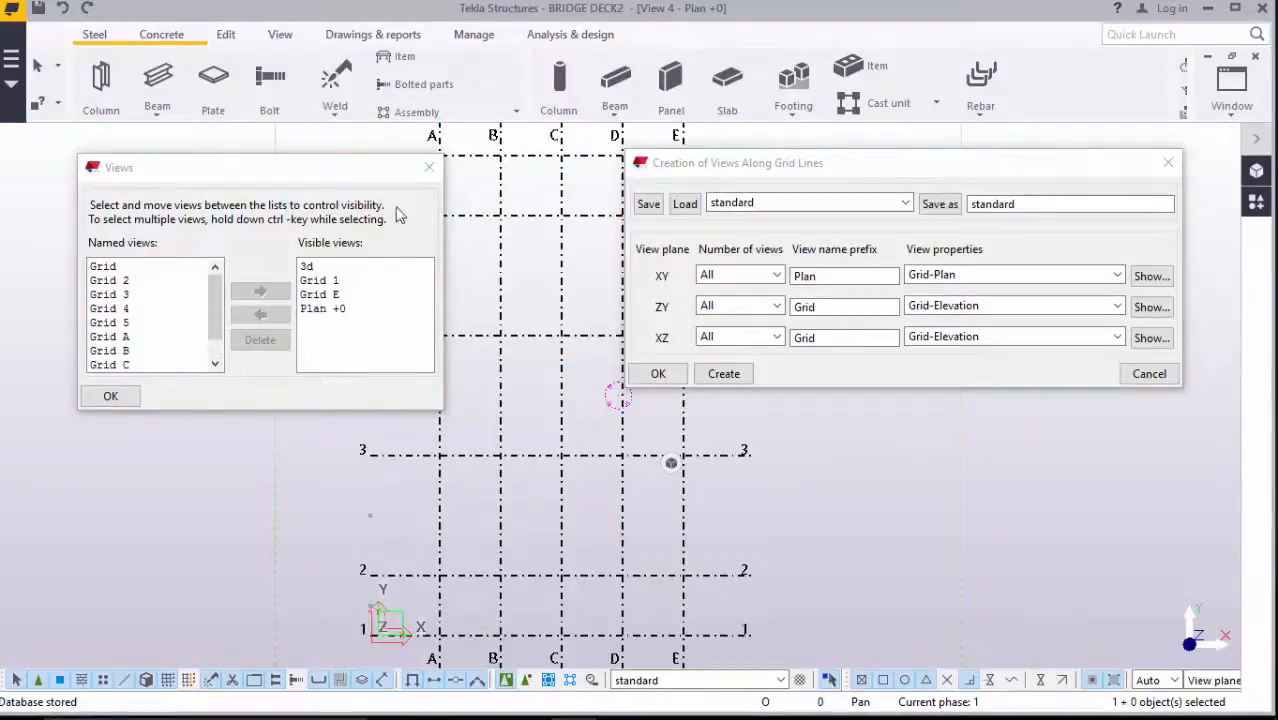
click(130, 398)
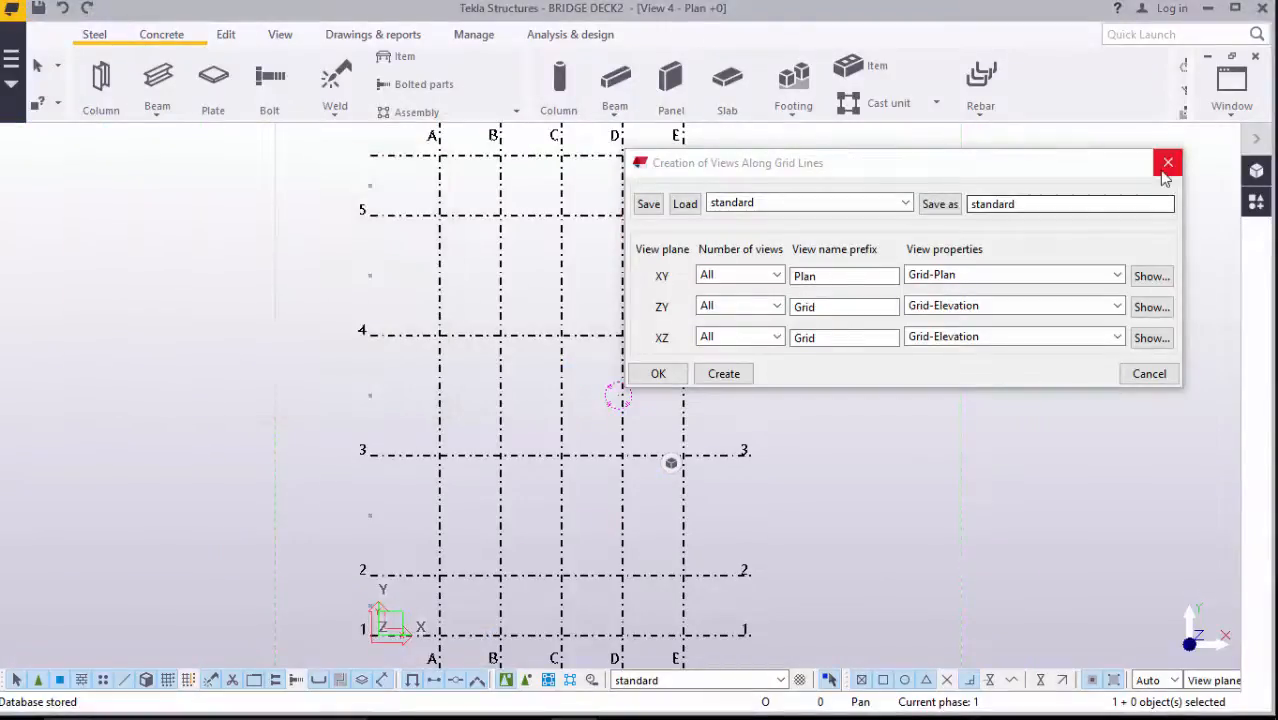
click(1167, 162)
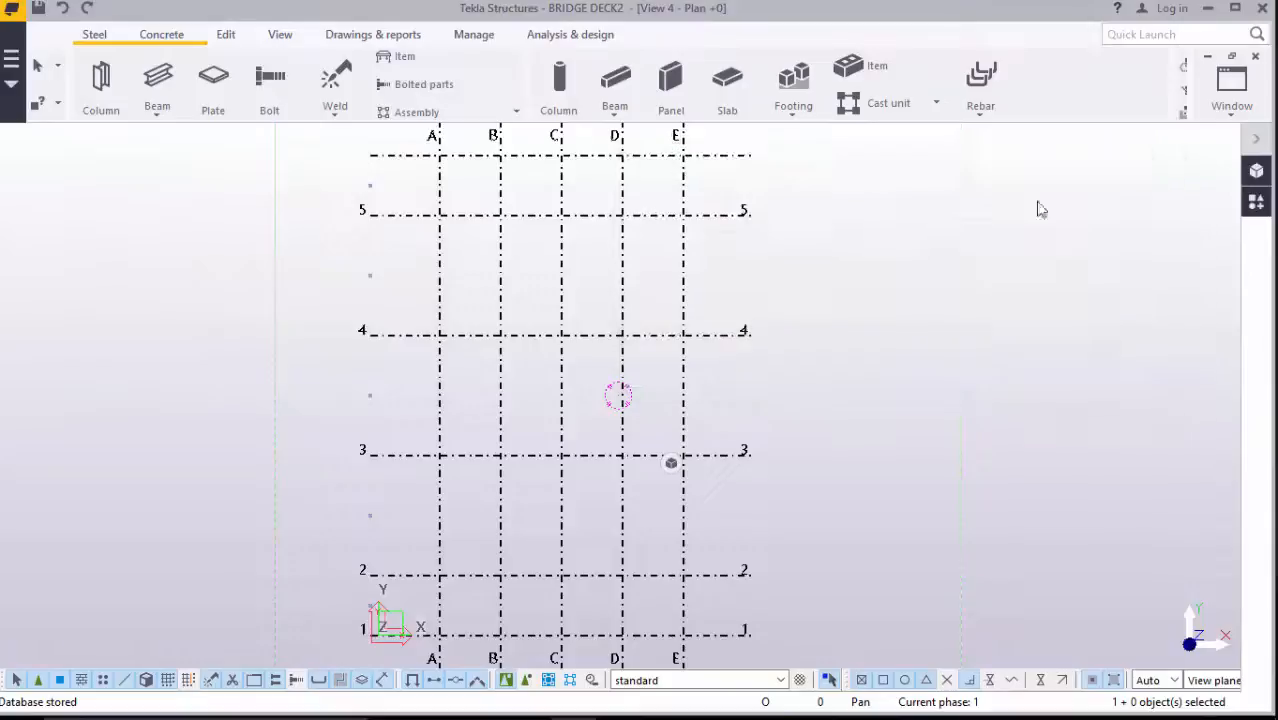
Switch back to the 3d view with the whole grid in sight
click(1236, 124)
click(1172, 219)
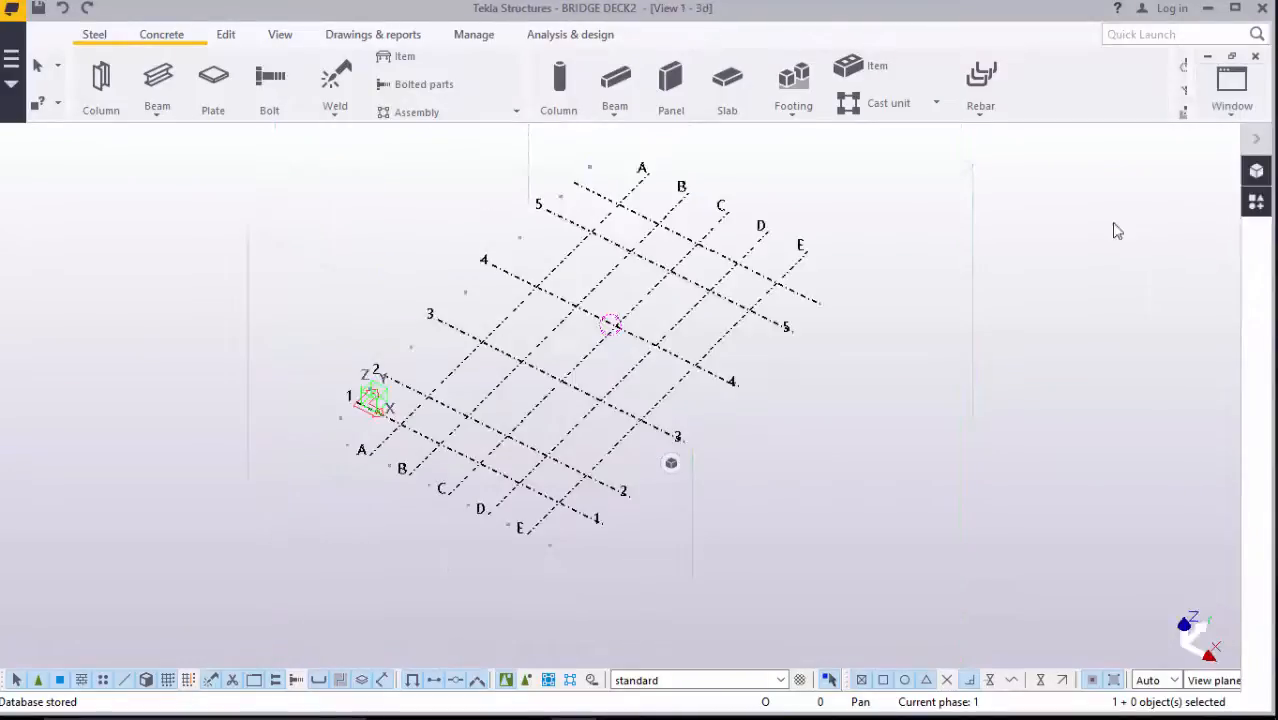
scroll(468, 396, down, 2)
scroll(551, 311, up, 3)
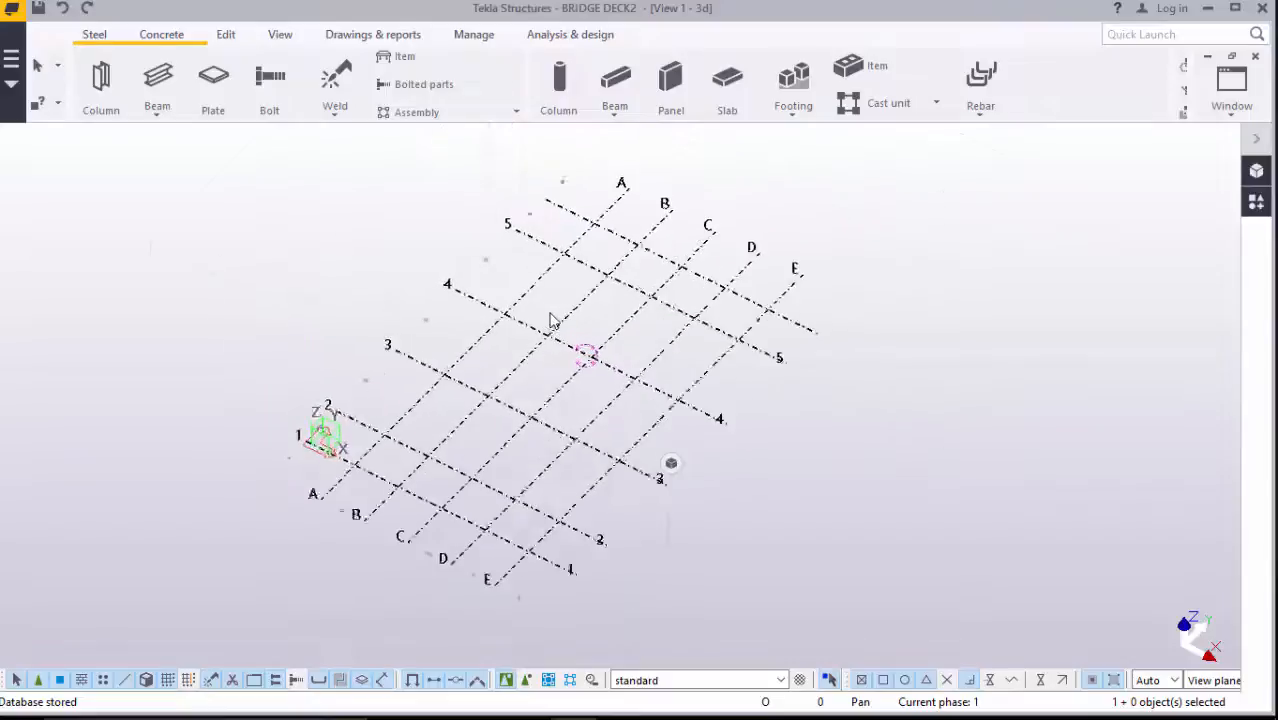
scroll(552, 310, down, 1)
scroll(552, 316, down, 2)
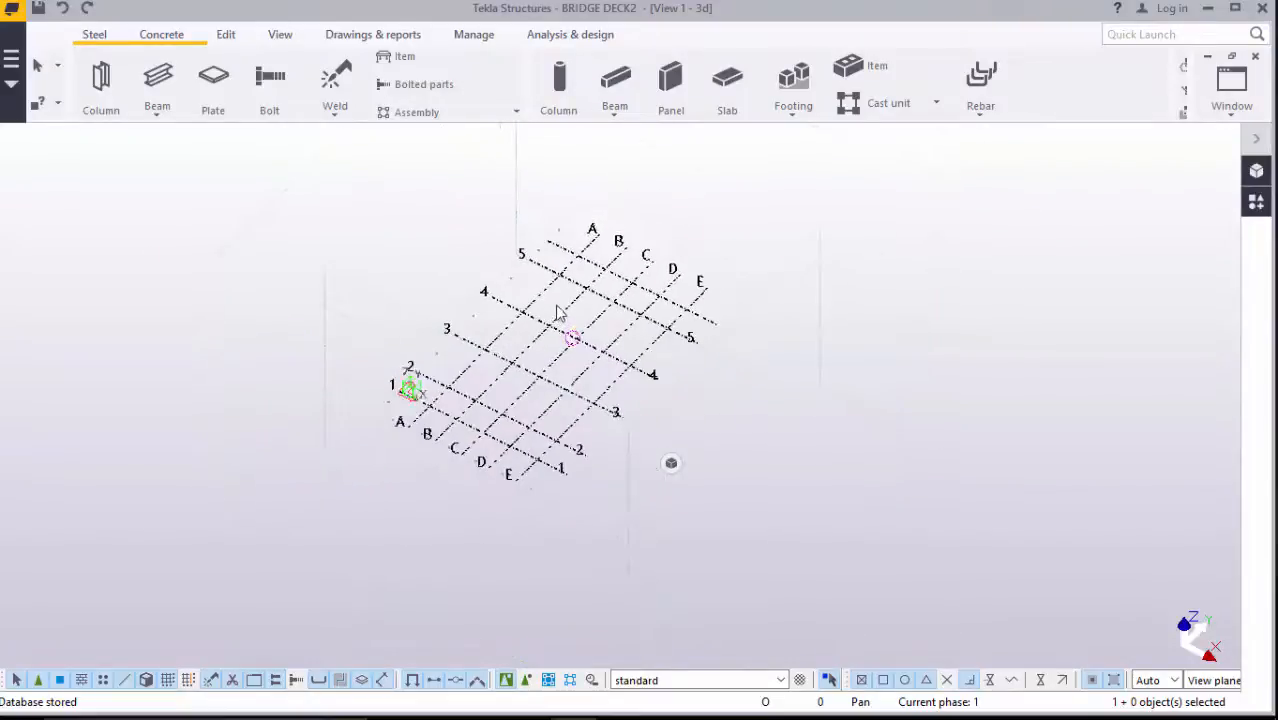
scroll(462, 383, up, 2)
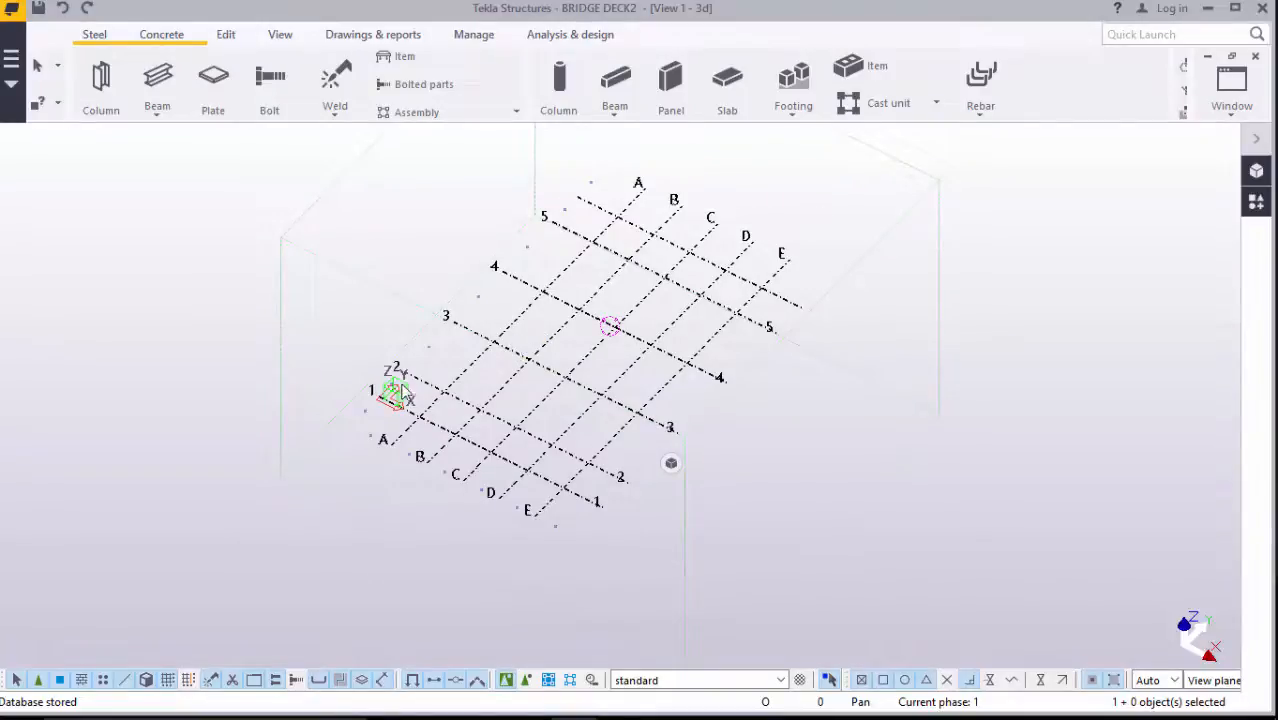
Model a steel beam along grid line E, from grid line 1 to the unlabelled grid line beyond line 5
click(157, 109)
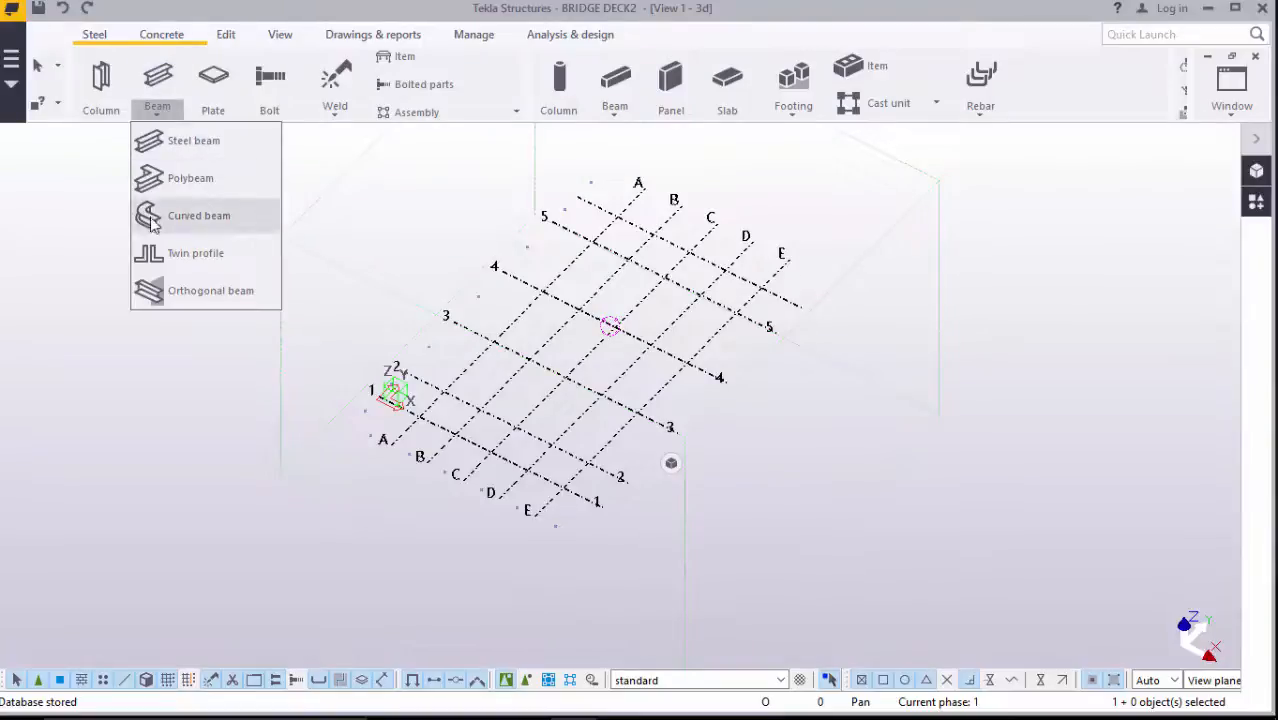
click(180, 141)
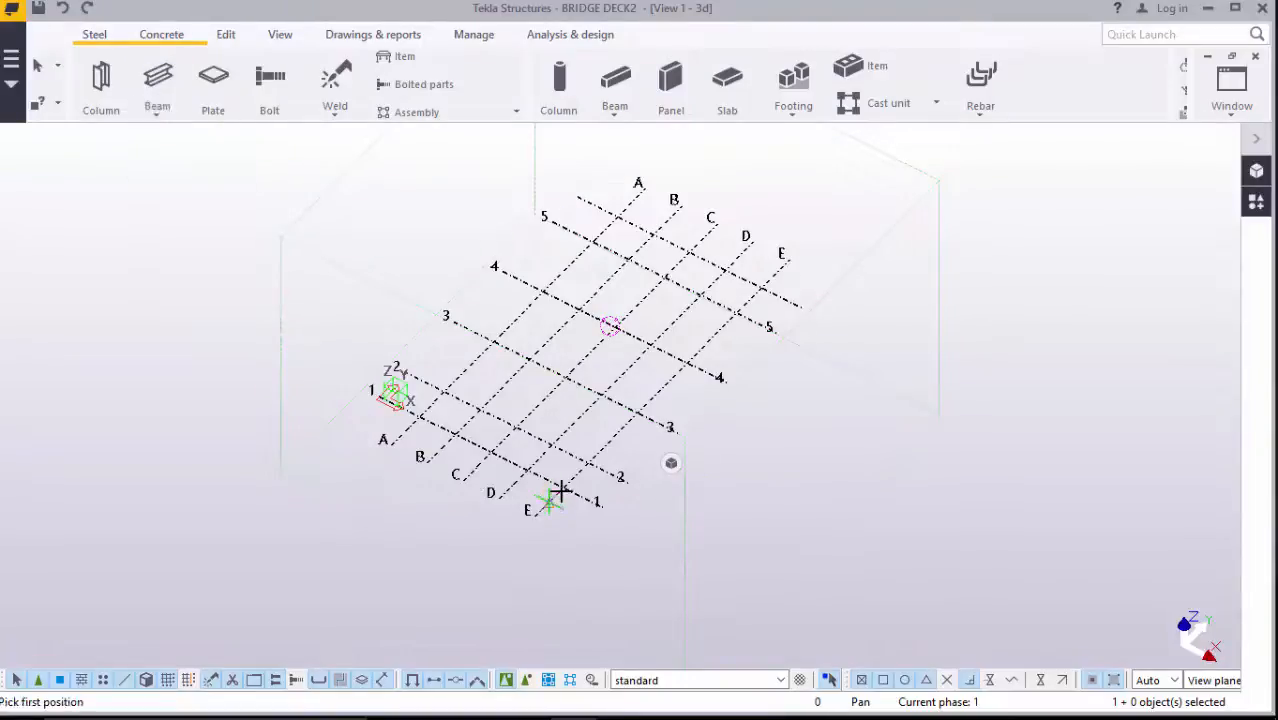
scroll(563, 487, up, 3)
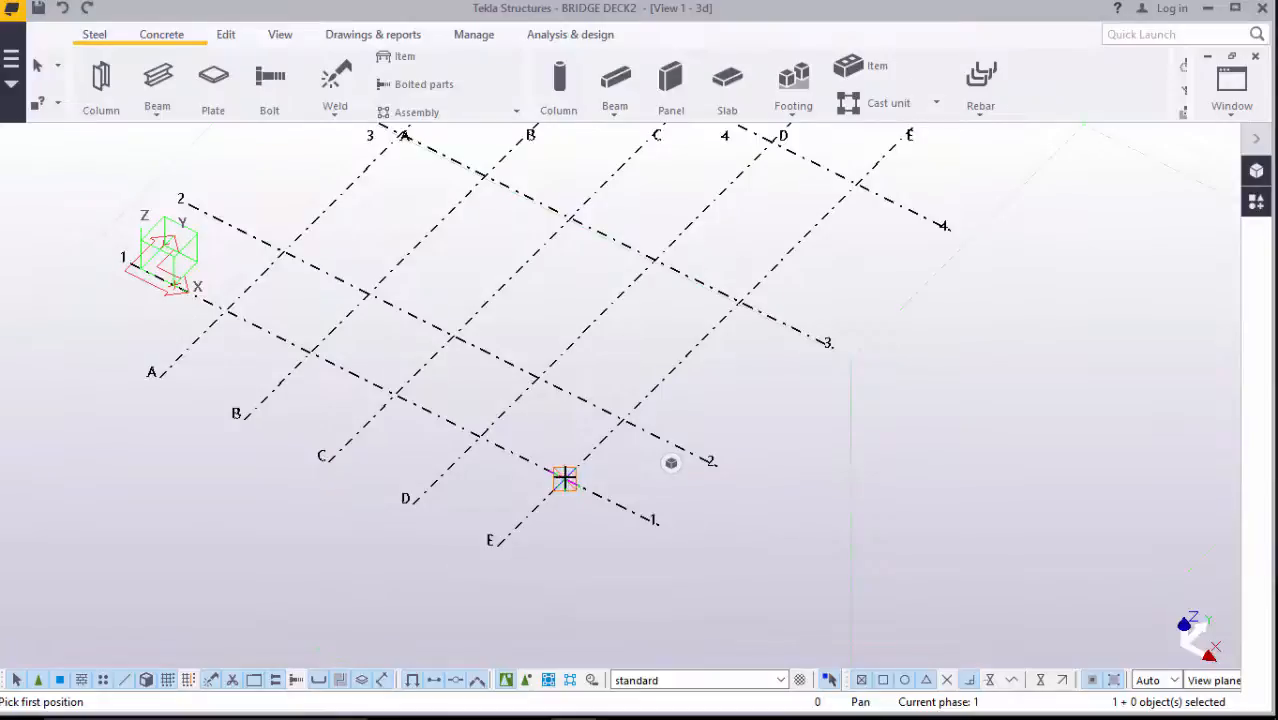
scroll(509, 539, down, 5)
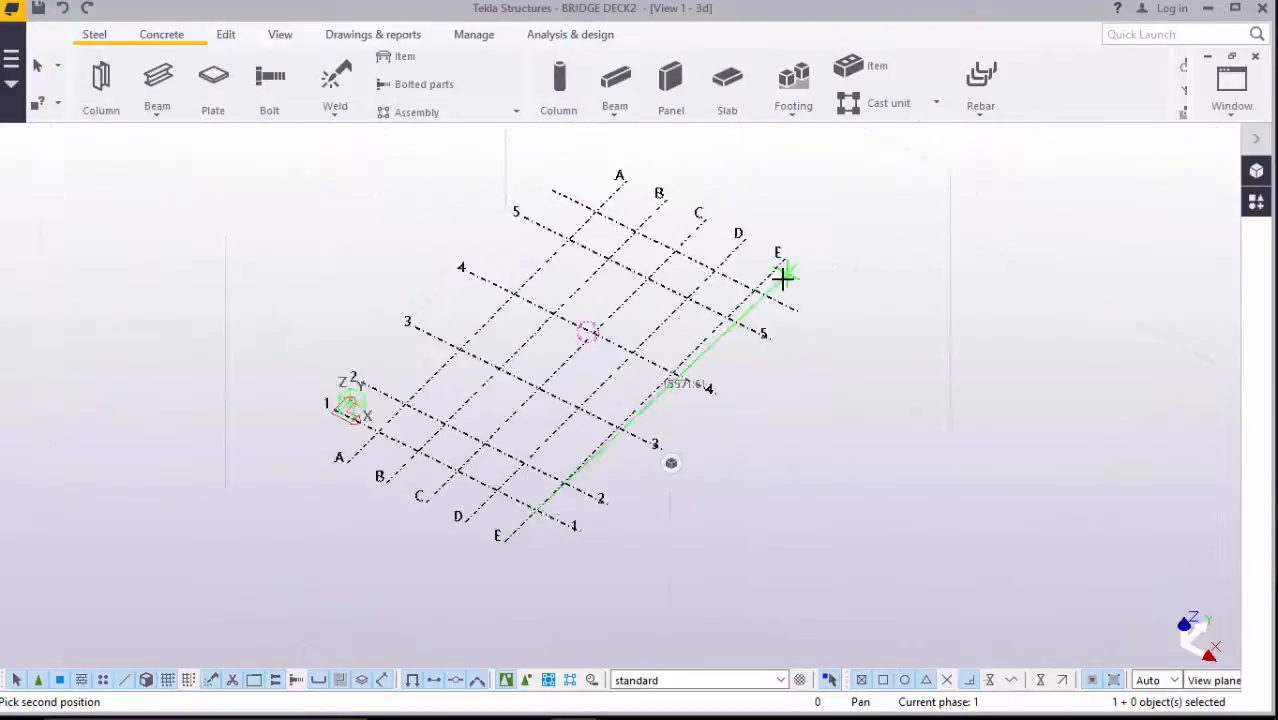
scroll(782, 279, up, 5)
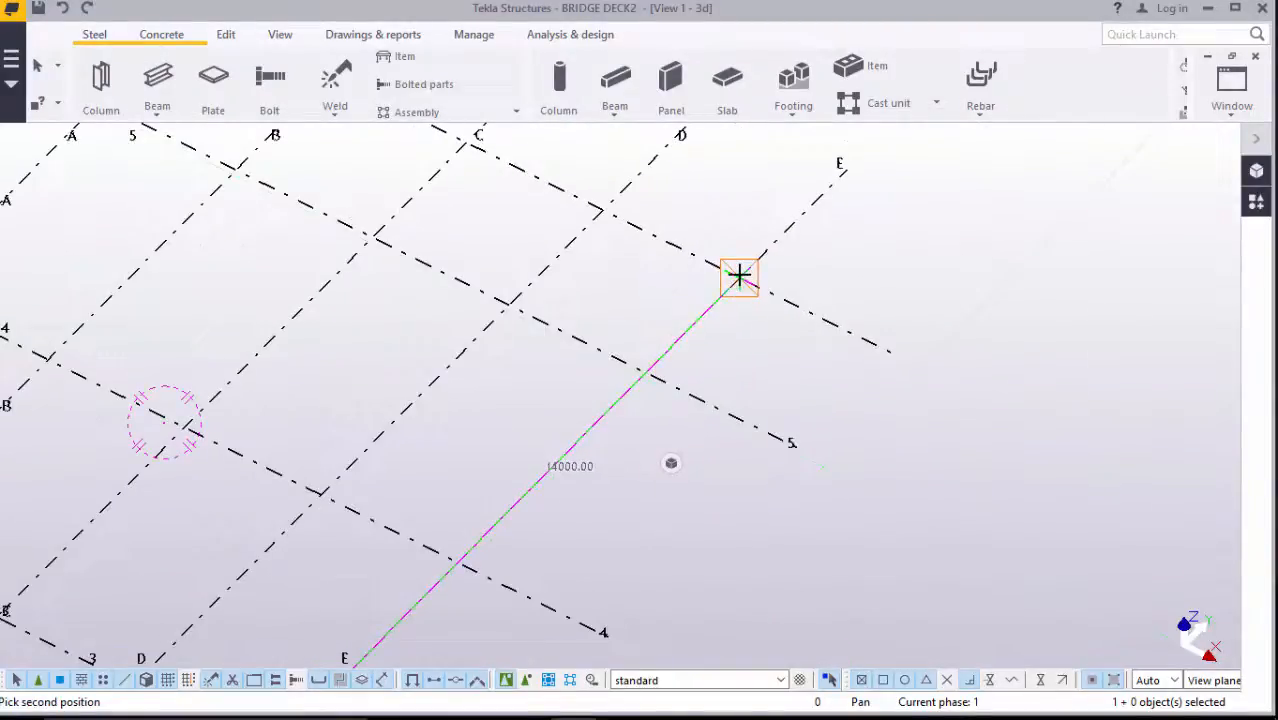
click(739, 274)
right_click(836, 228)
click(900, 237)
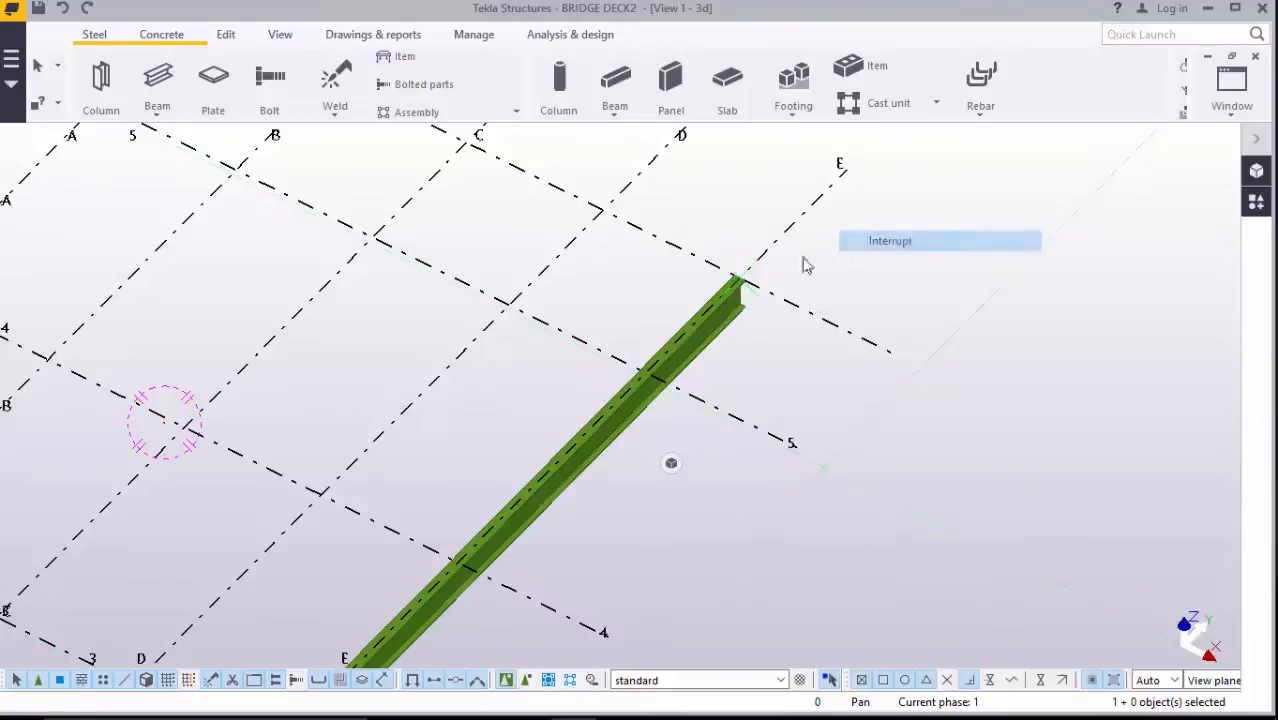
Change the profile of the beam on grid line E to UB1016*305*222
click(727, 320)
scroll(727, 320, up, 4)
double_click(727, 320)
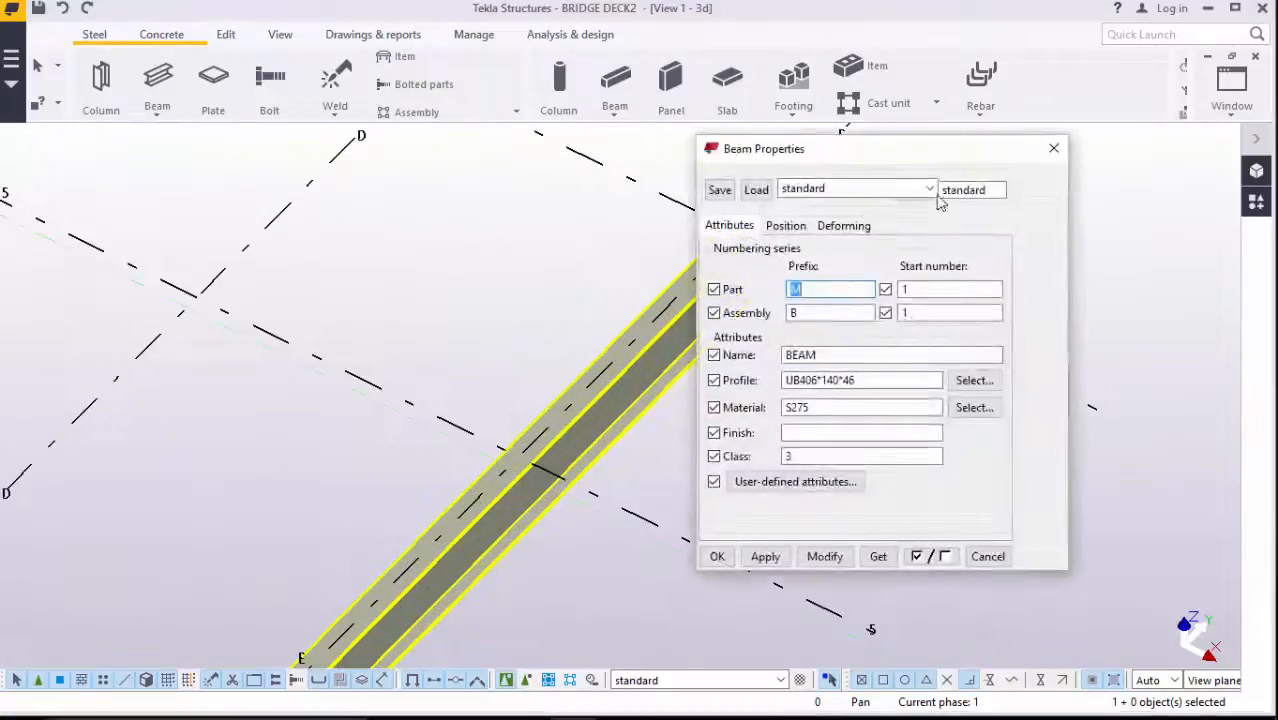
drag(919, 158, 849, 116)
click(1017, 340)
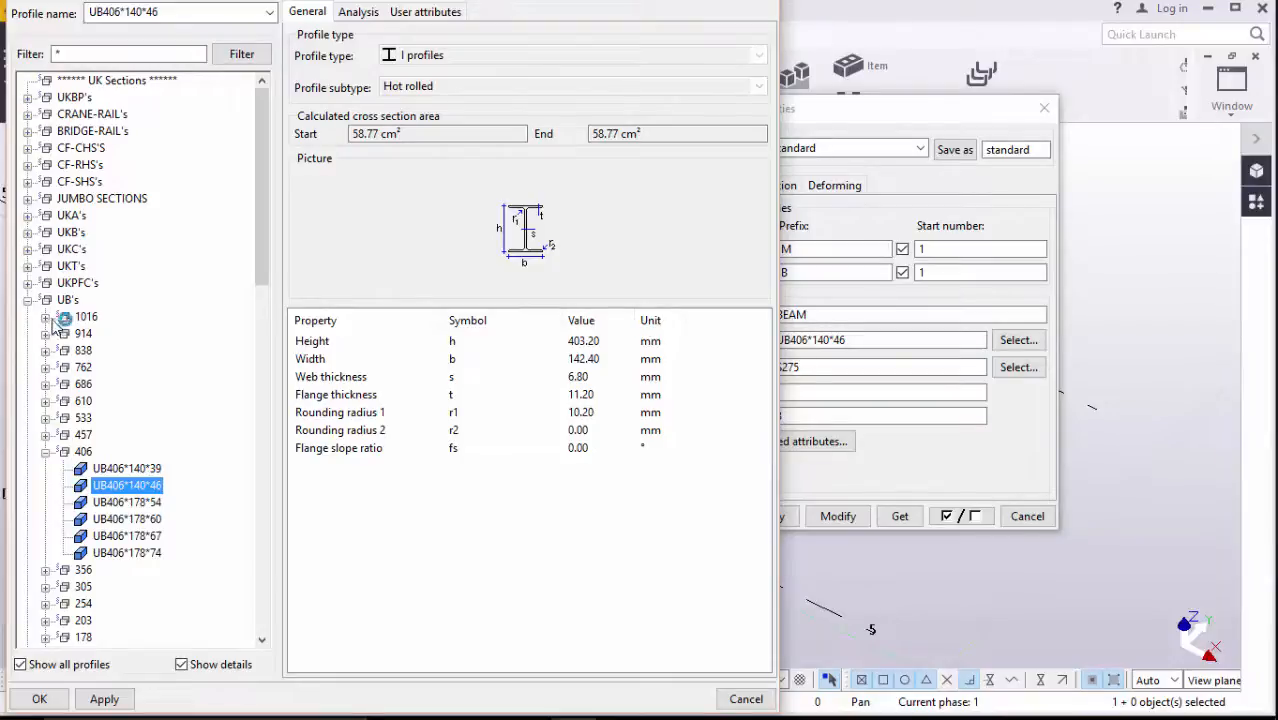
click(45, 317)
click(140, 334)
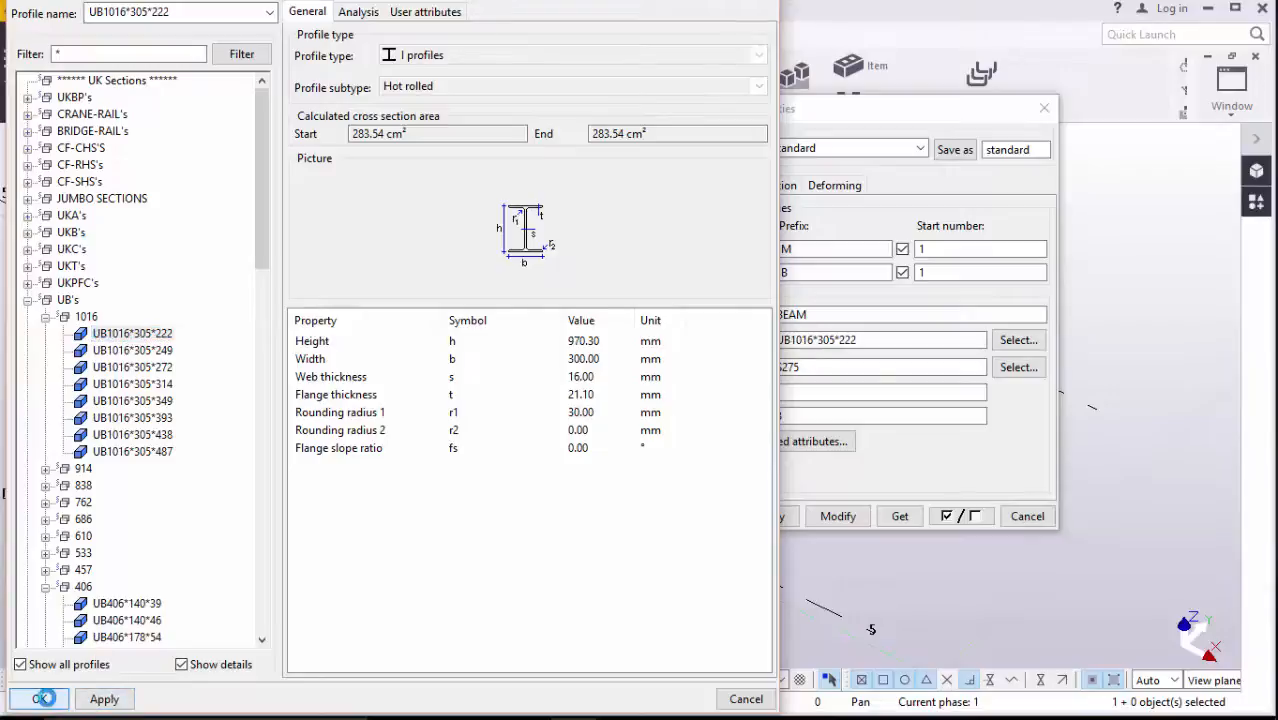
click(43, 698)
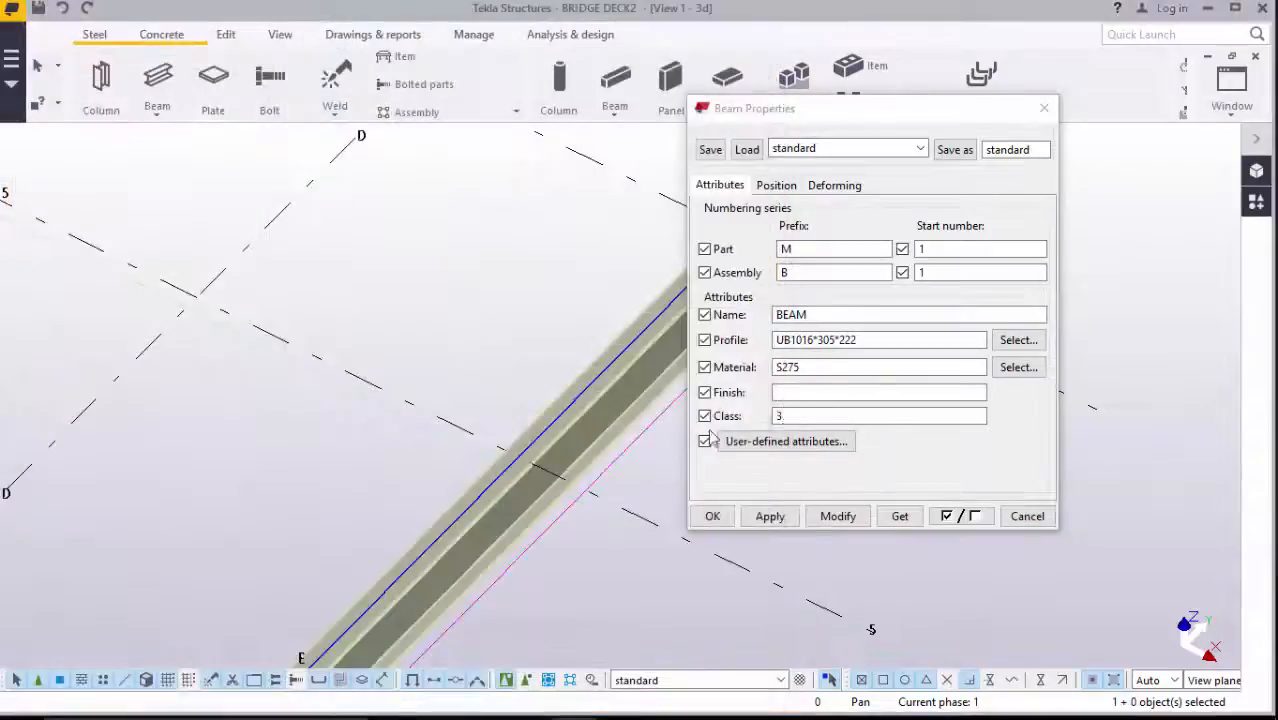
click(840, 516)
click(710, 516)
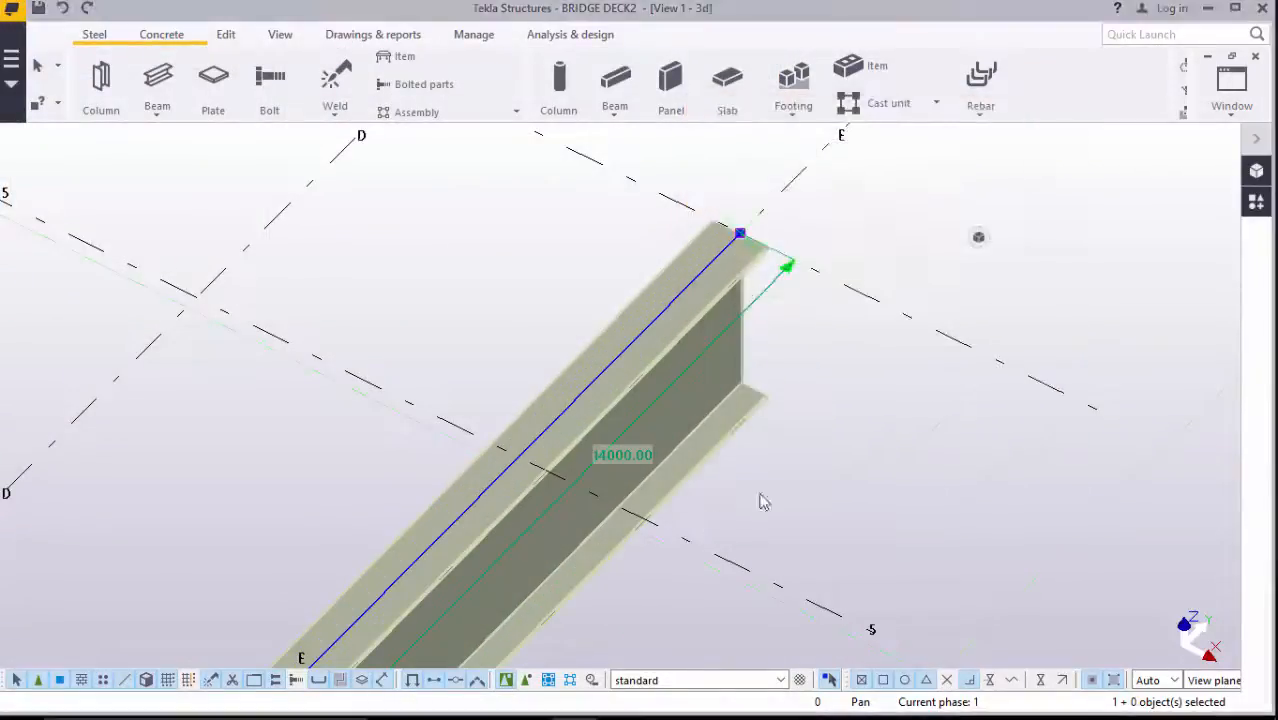
Set the beam's At depth position to Front so that it sits on top of the grid plane
scroll(916, 351, down, 5)
scroll(920, 340, up, 4)
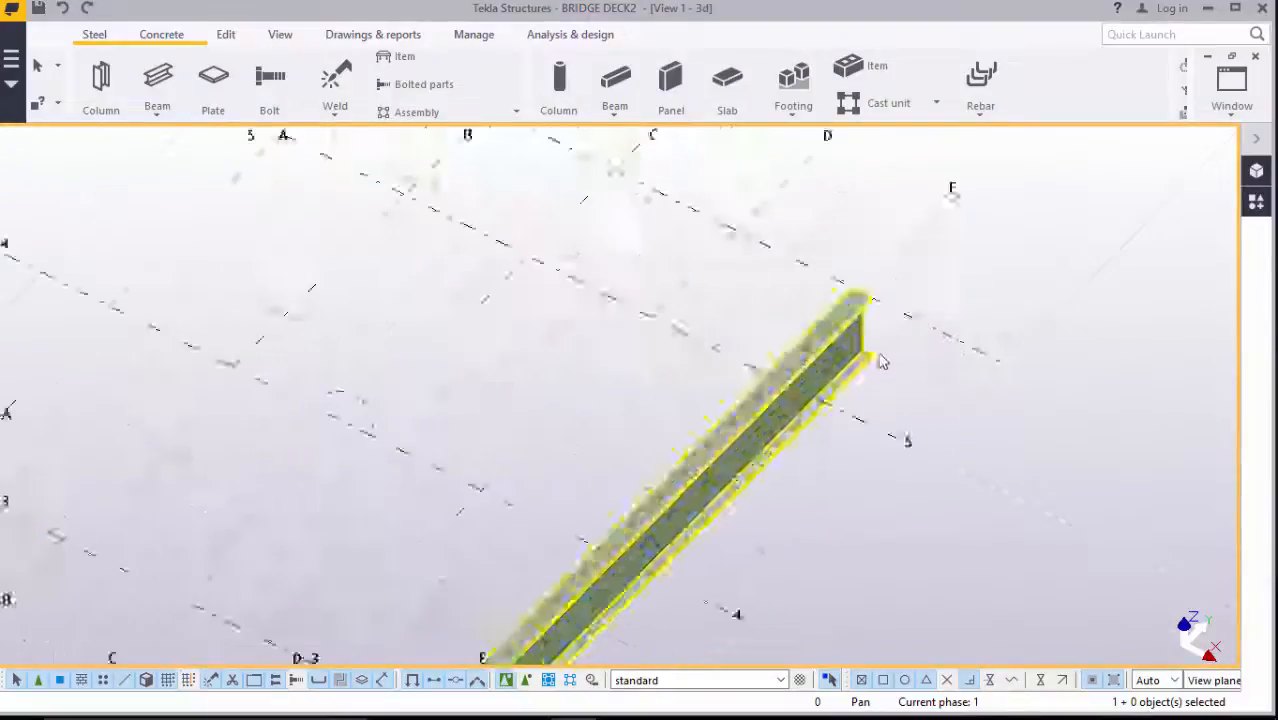
double_click(827, 357)
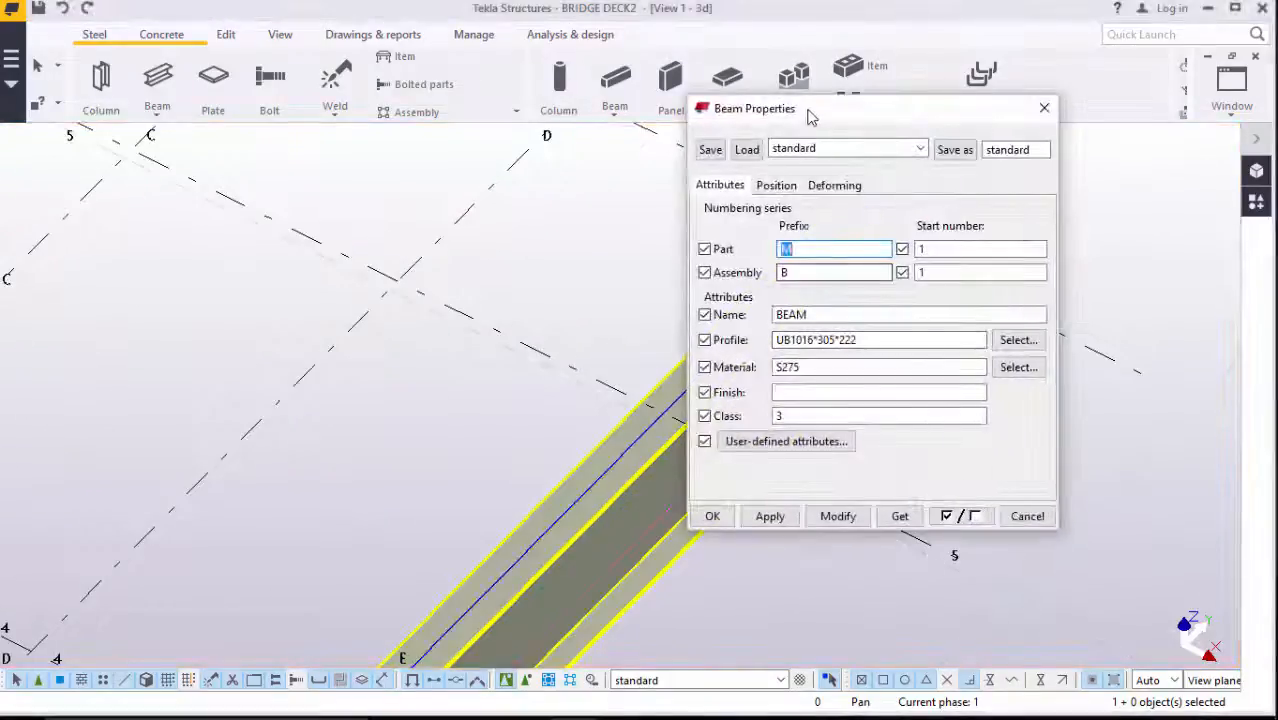
drag(807, 114, 1022, 112)
scroll(660, 310, down, 2)
scroll(640, 325, up, 4)
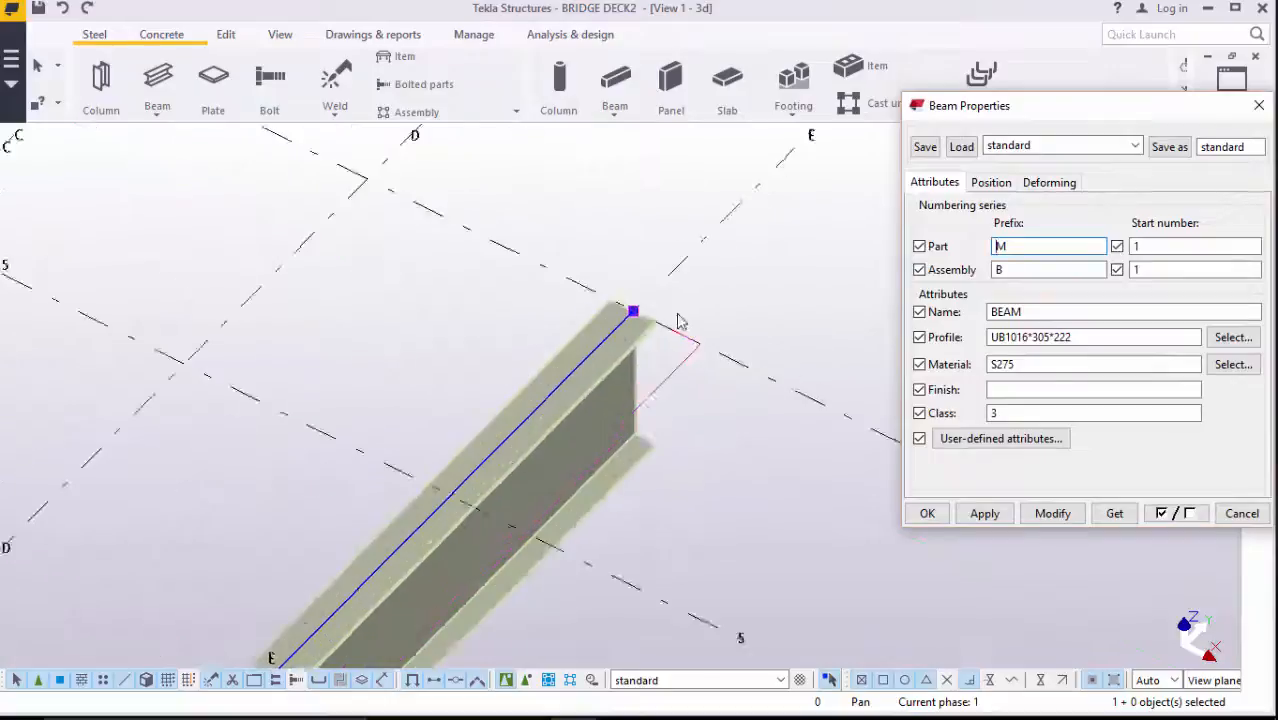
scroll(589, 313, up, 2)
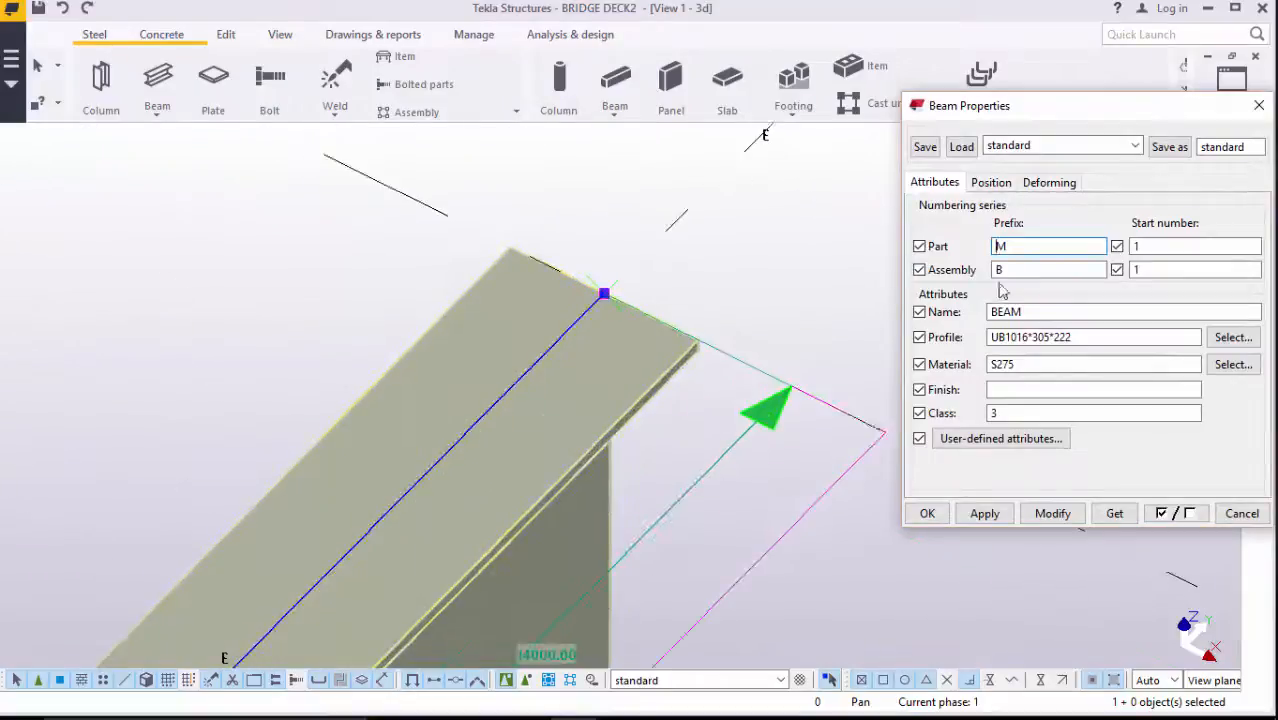
click(990, 182)
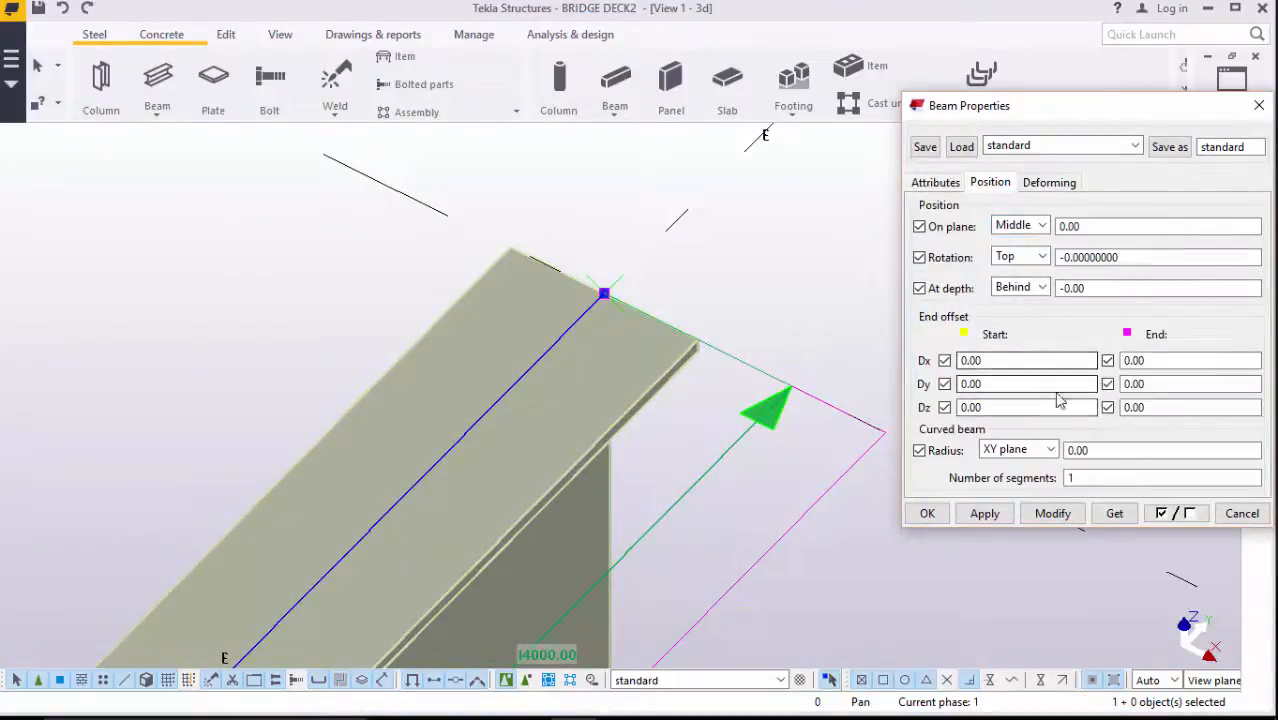
click(1051, 450)
click(1051, 450)
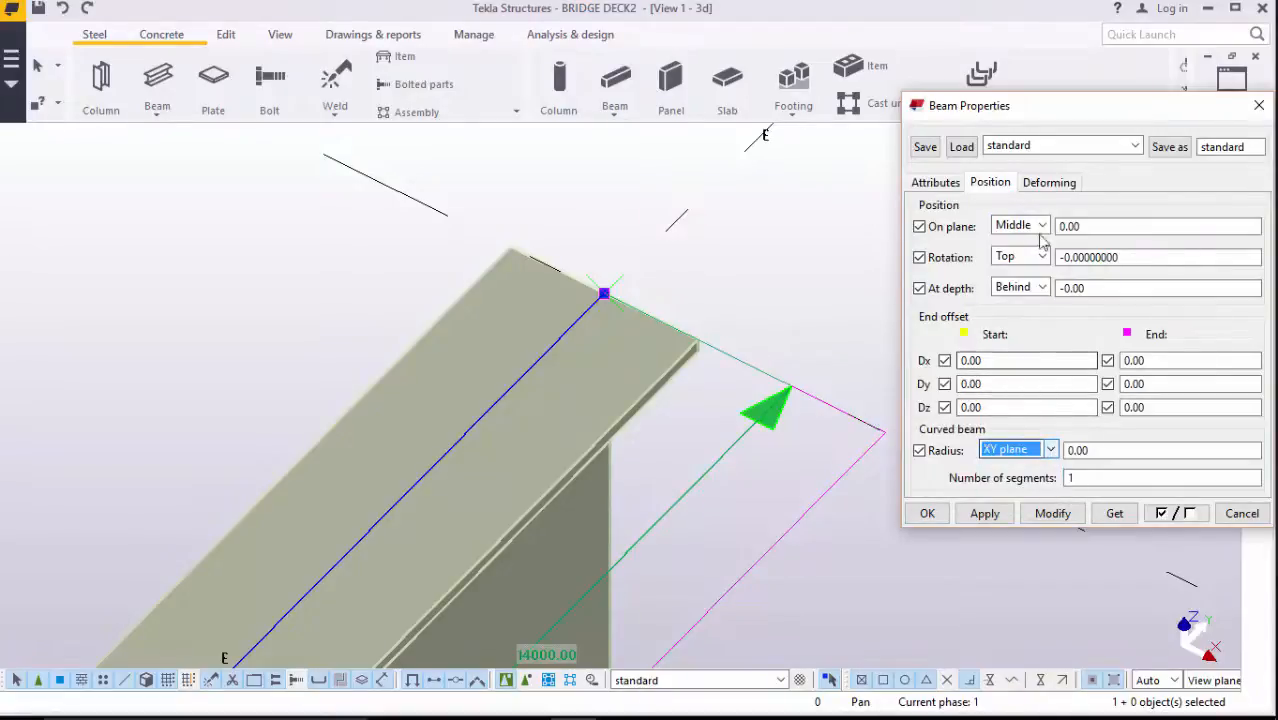
click(1040, 289)
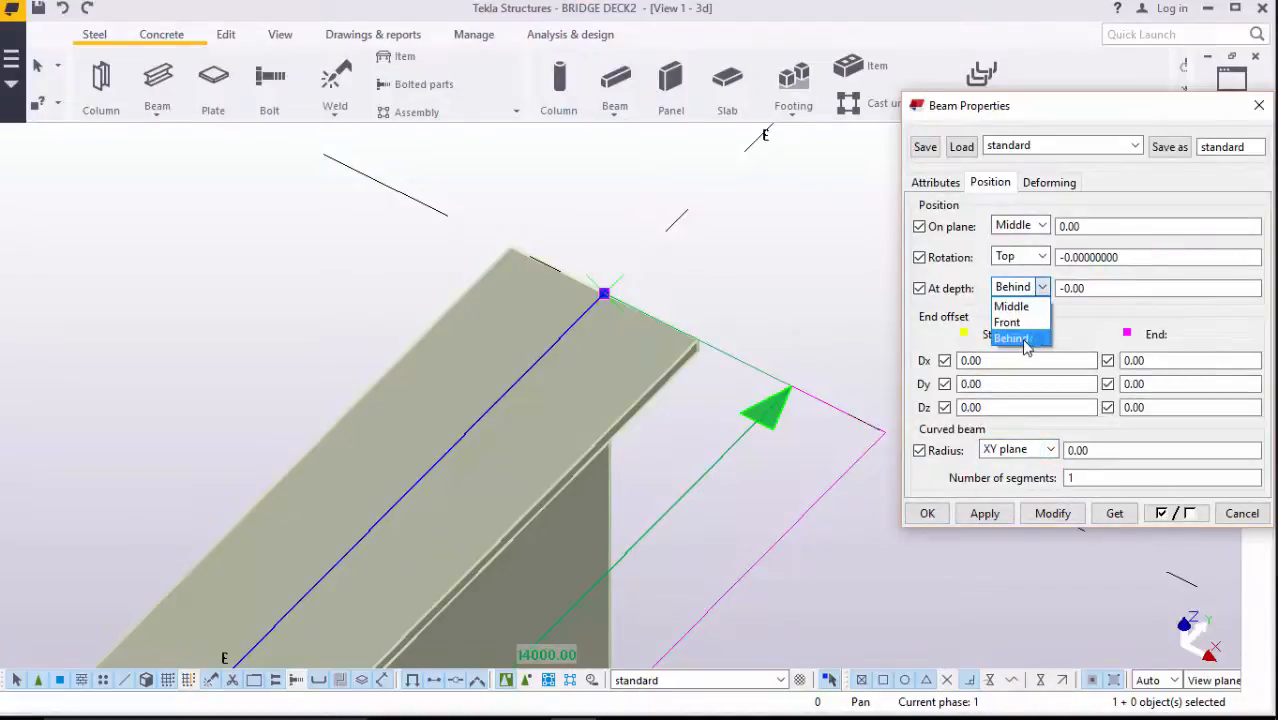
click(1015, 323)
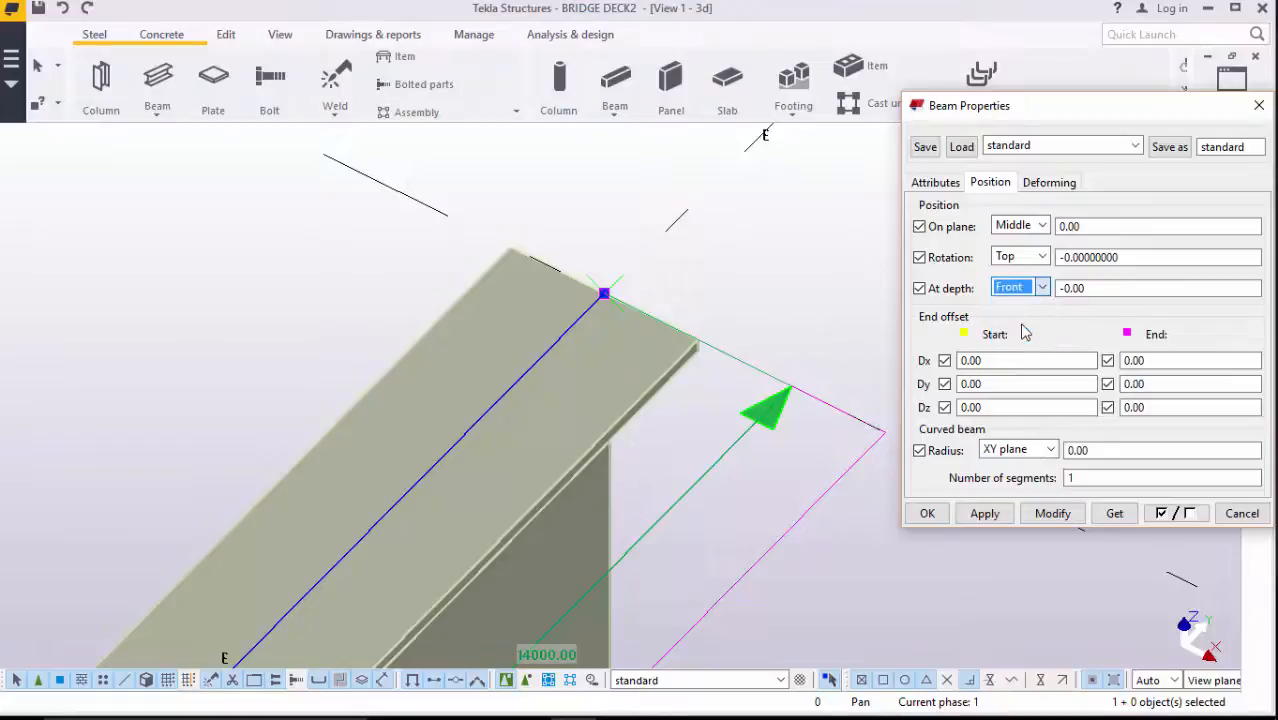
click(1053, 514)
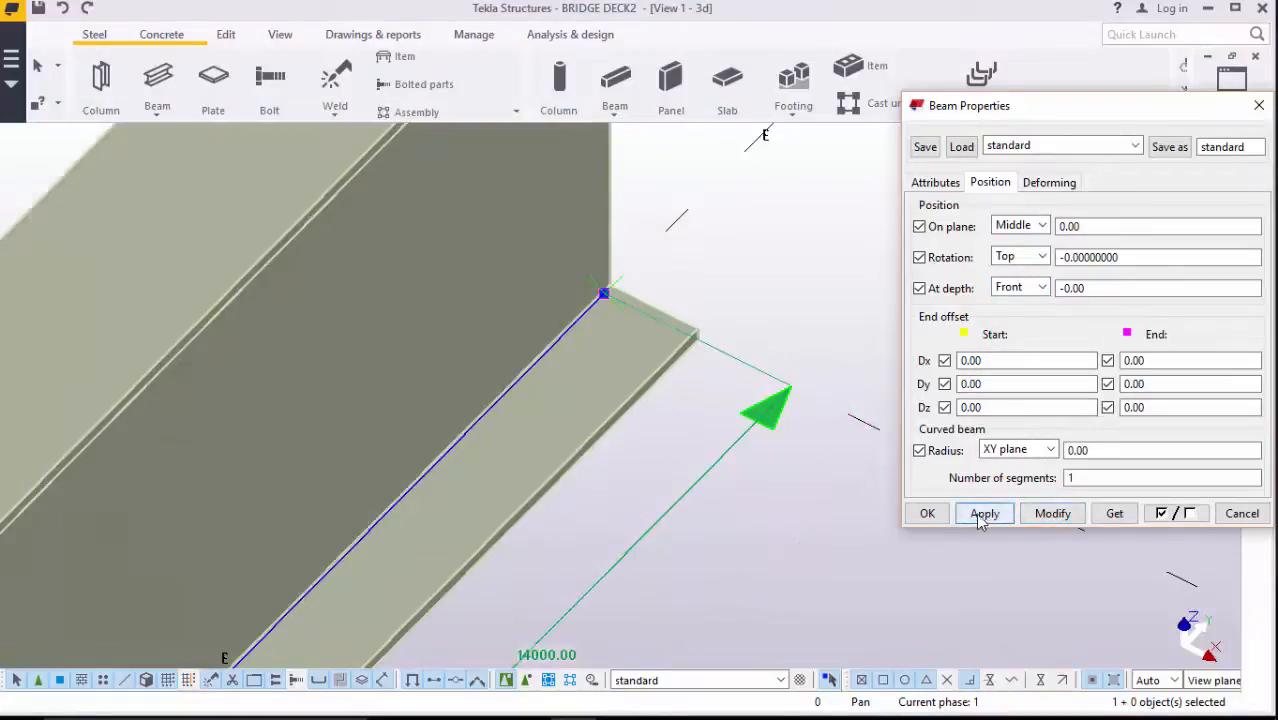
click(942, 518)
click(850, 246)
scroll(786, 336, down, 3)
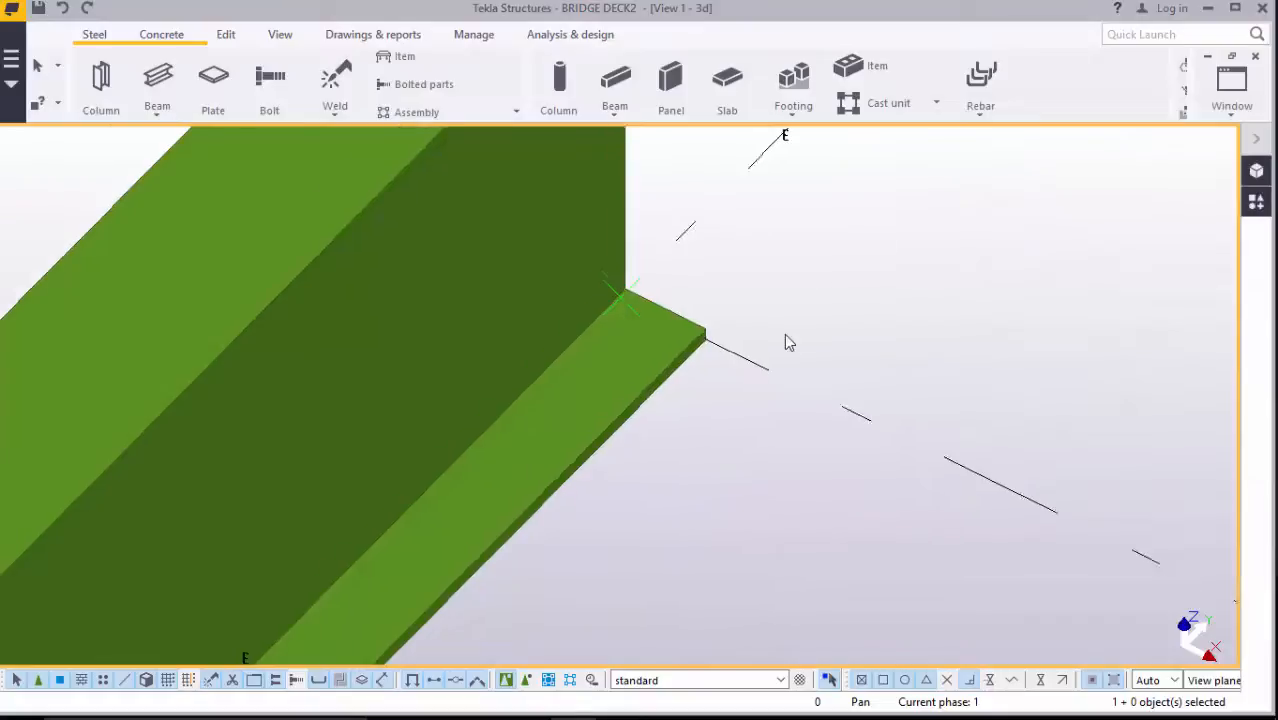
scroll(845, 317, down, 6)
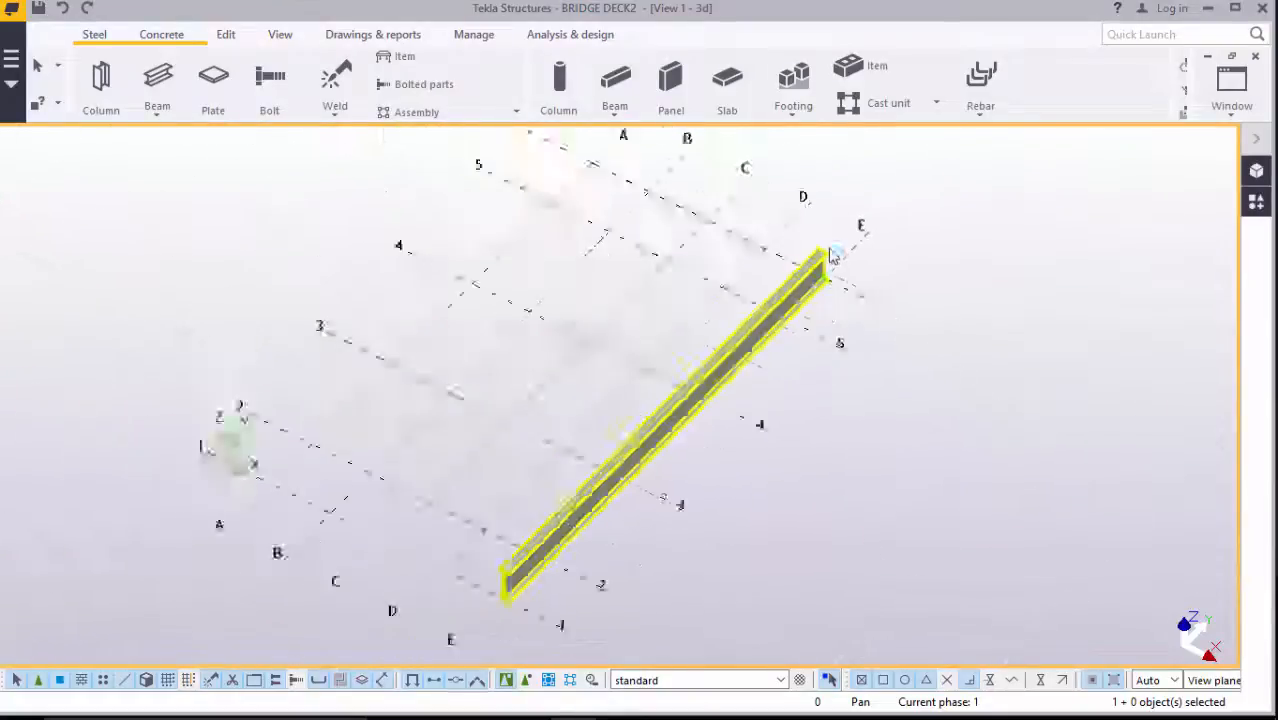
scroll(580, 500, up, 8)
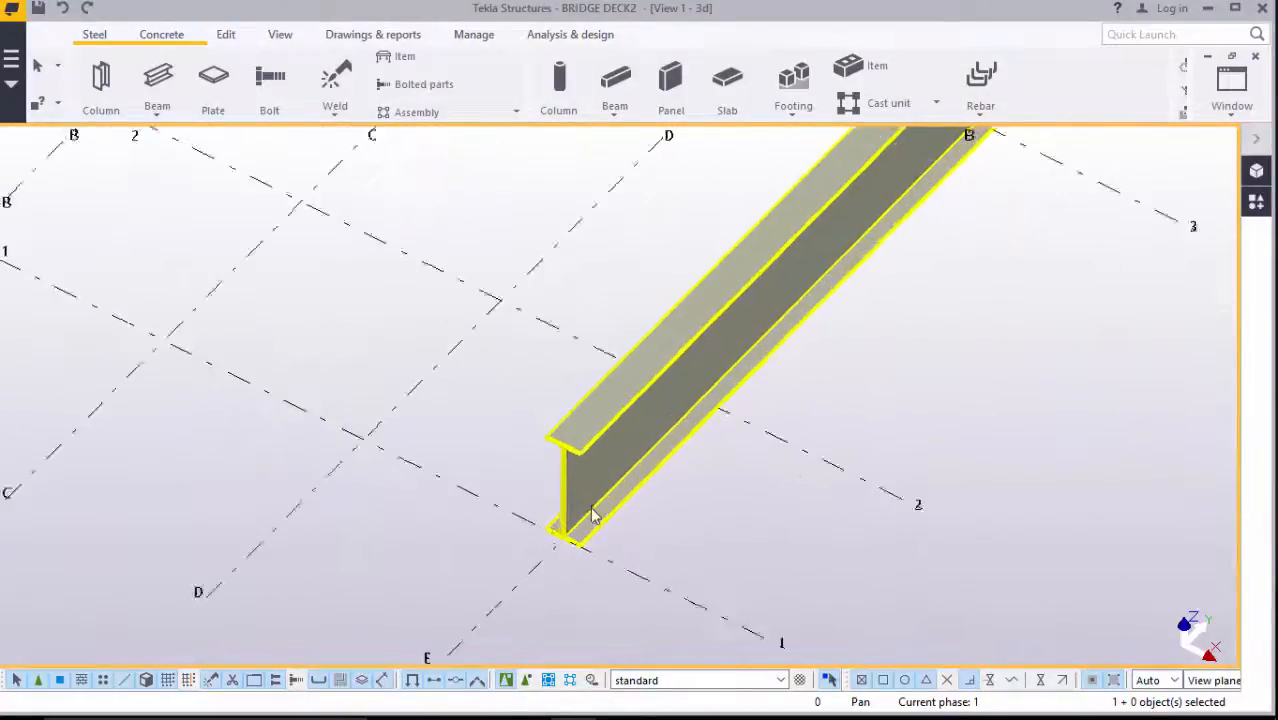
scroll(575, 460, up, 4)
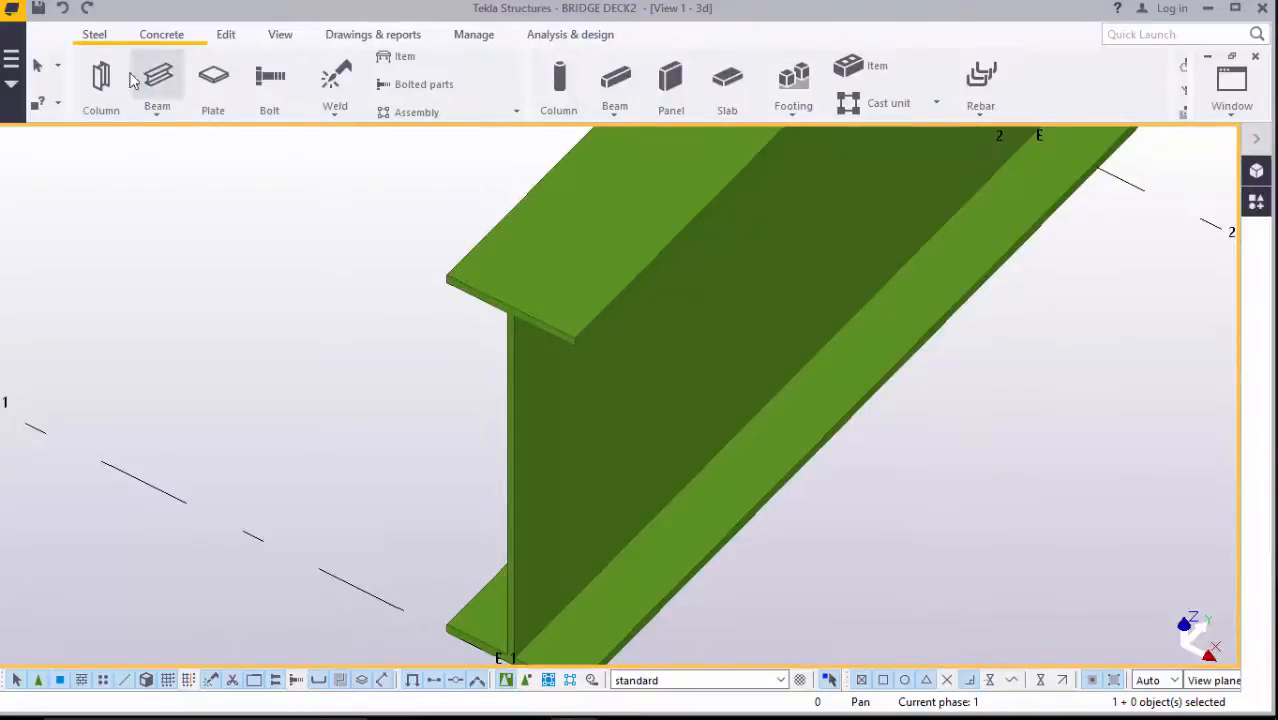
click(226, 34)
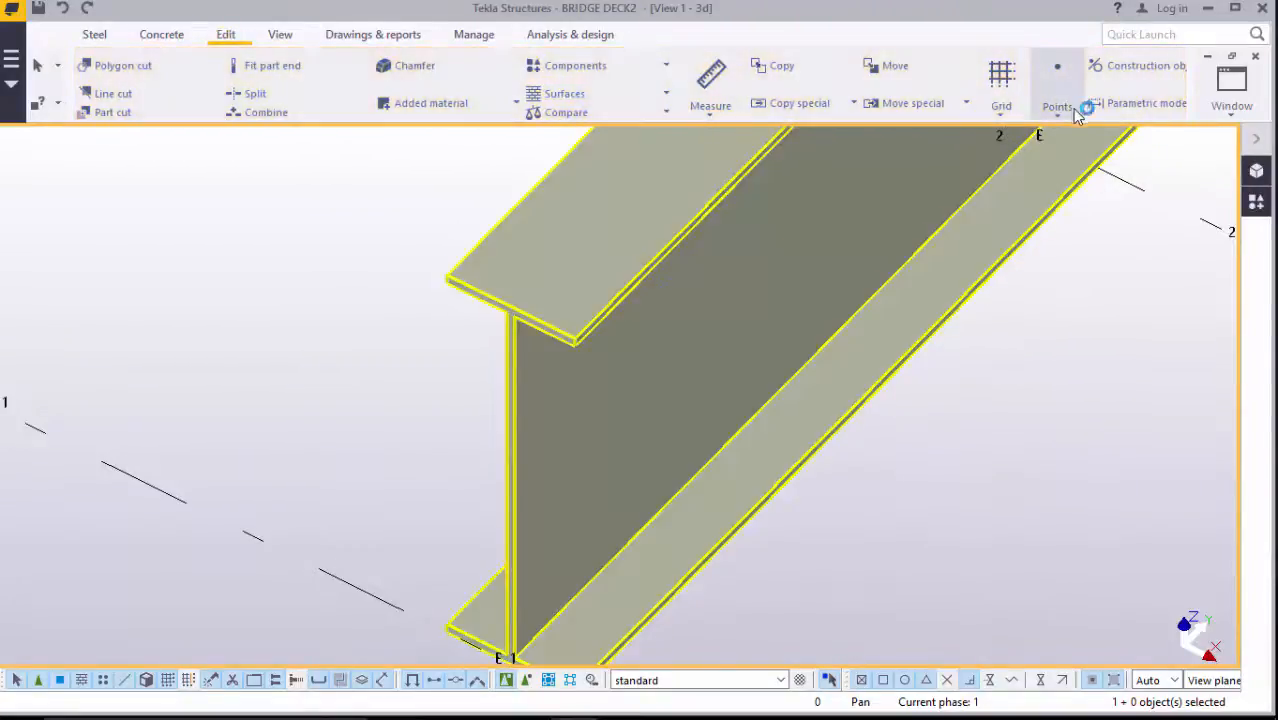
click(1058, 118)
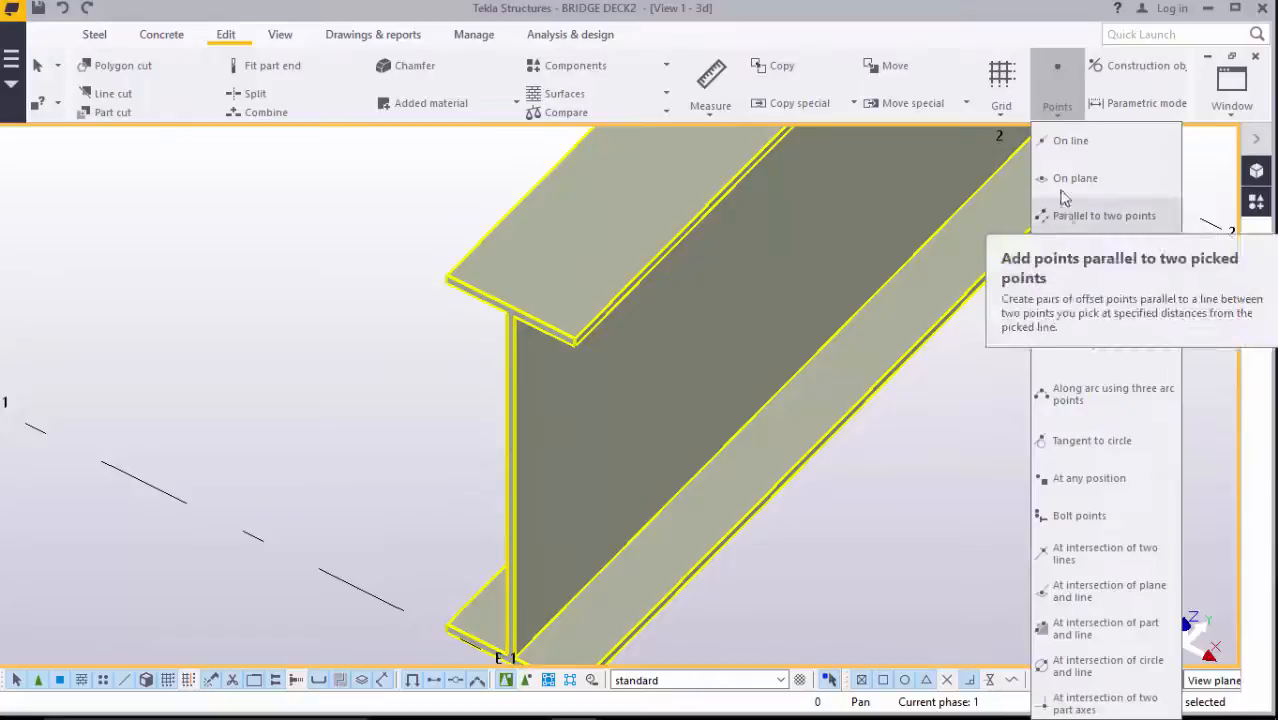
click(1068, 142)
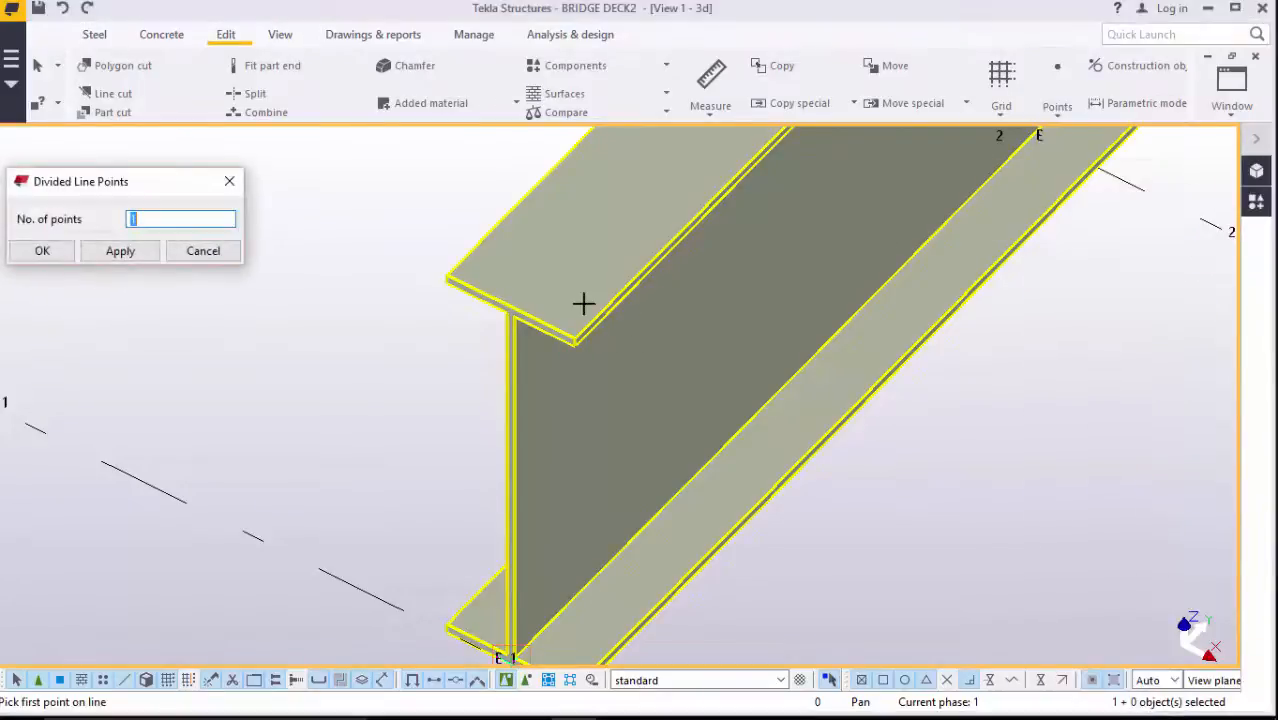
scroll(509, 326, up, 5)
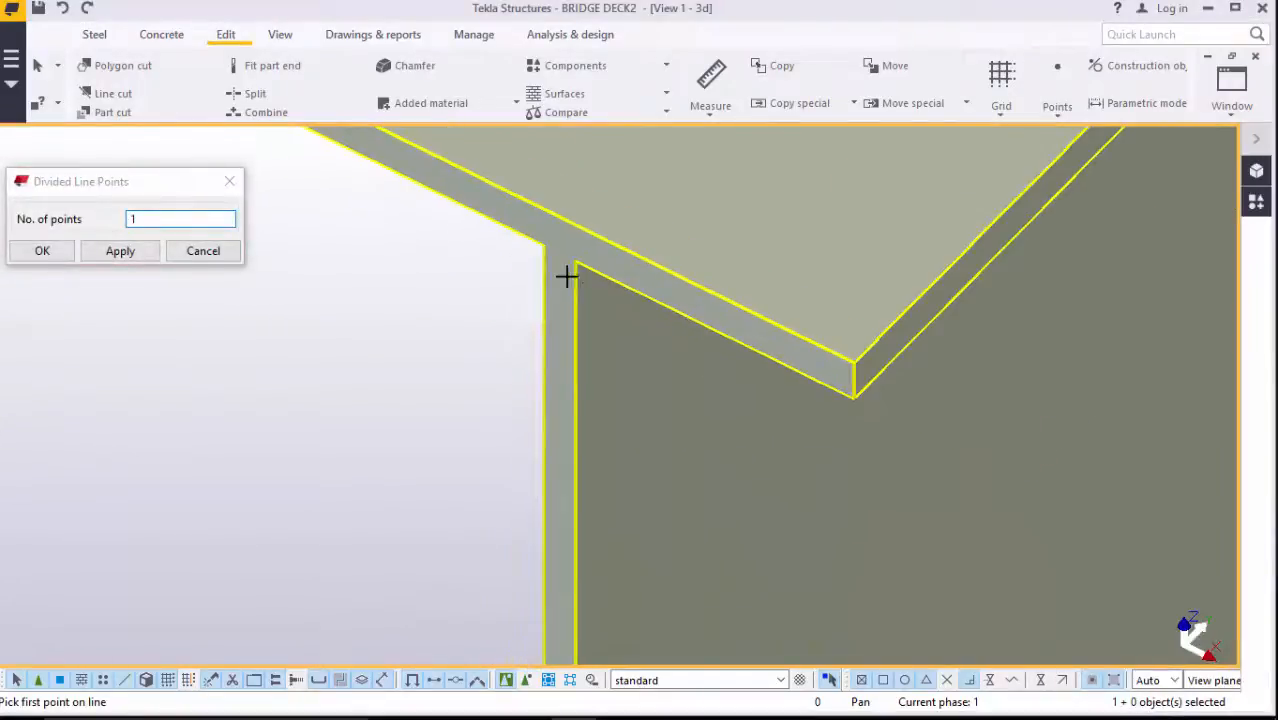
scroll(598, 443, down, 5)
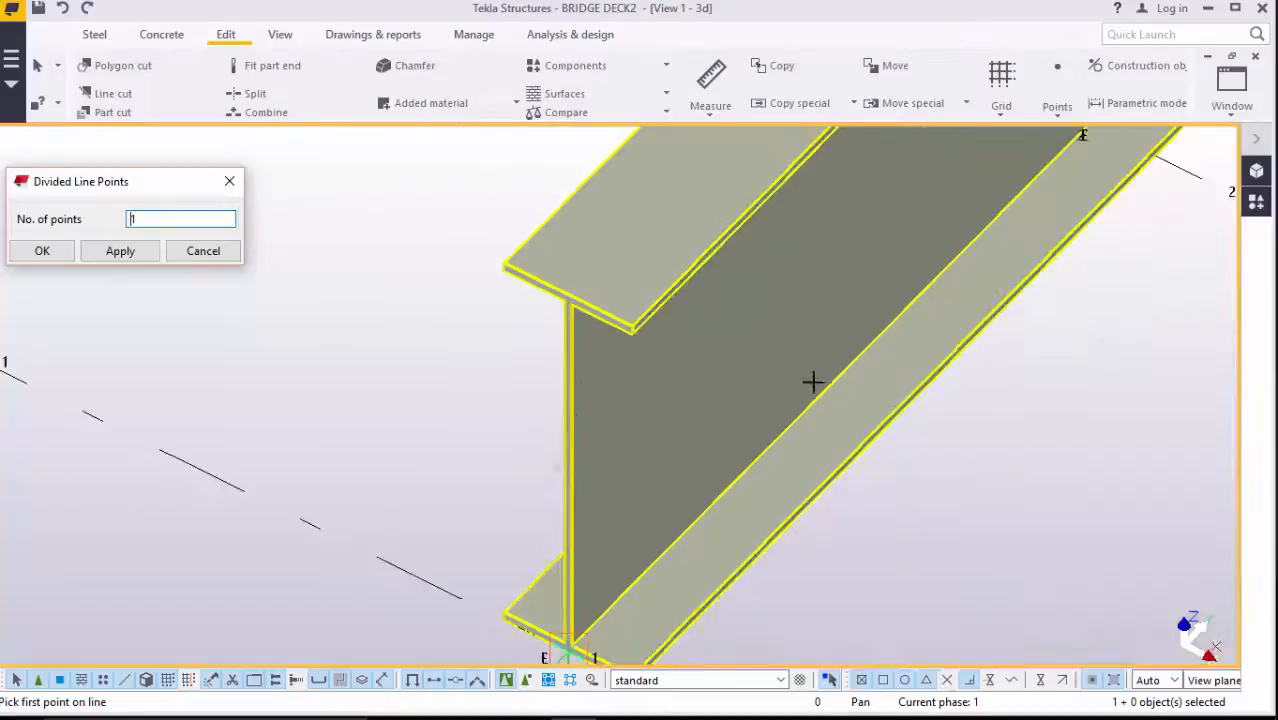
Add two points at any position on the beam's end at grid line 1, one mid-web and one at the top flange's centre
click(1056, 112)
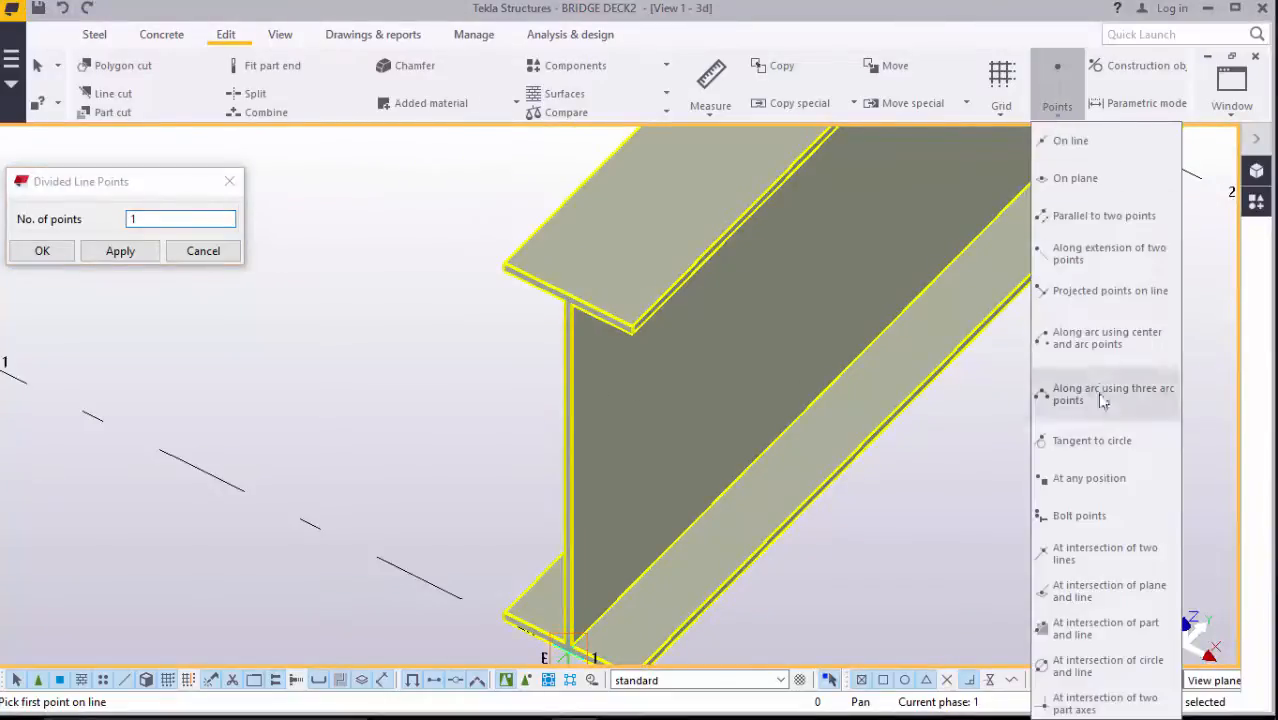
click(1086, 480)
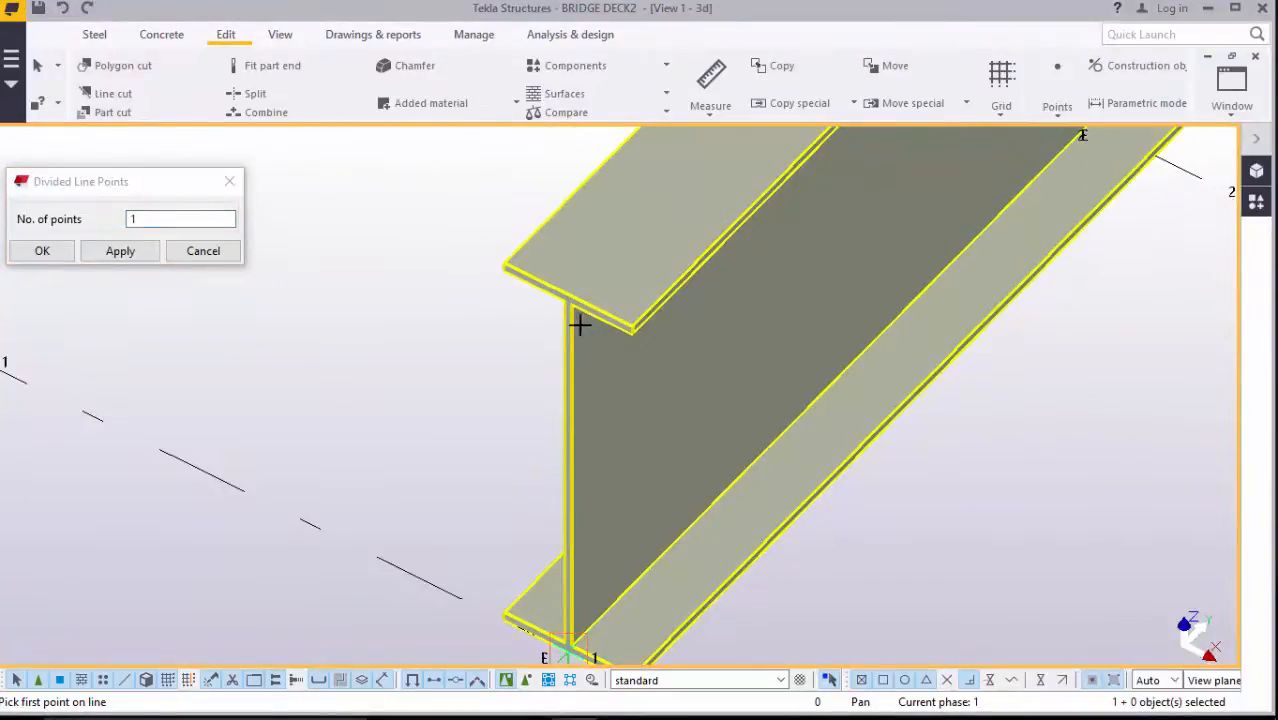
scroll(576, 316, up, 2)
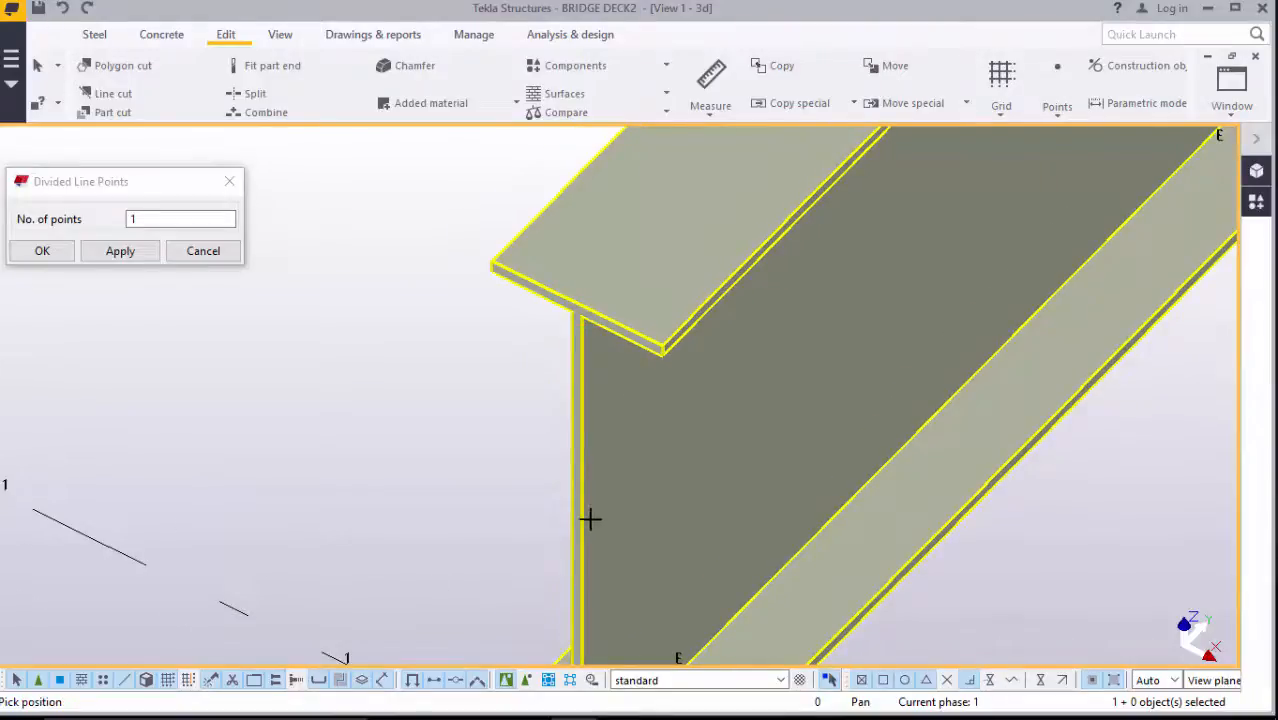
scroll(593, 323, up, 4)
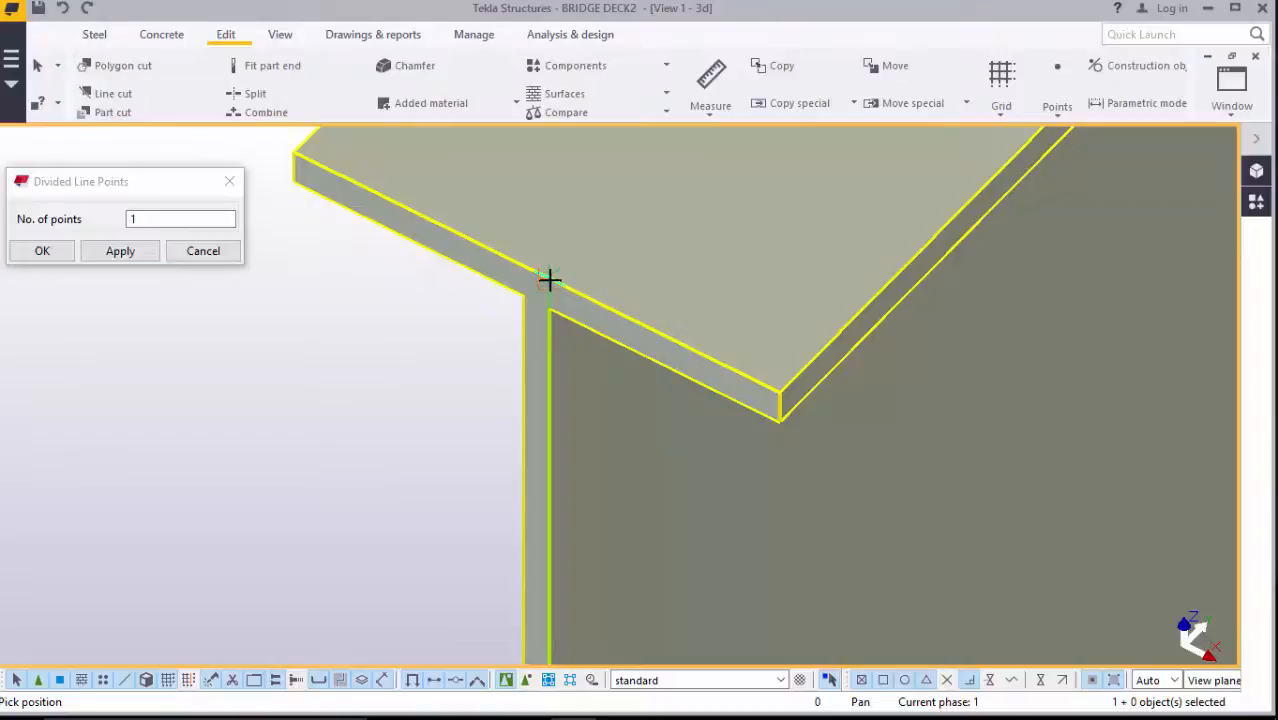
right_click(549, 277)
click(565, 287)
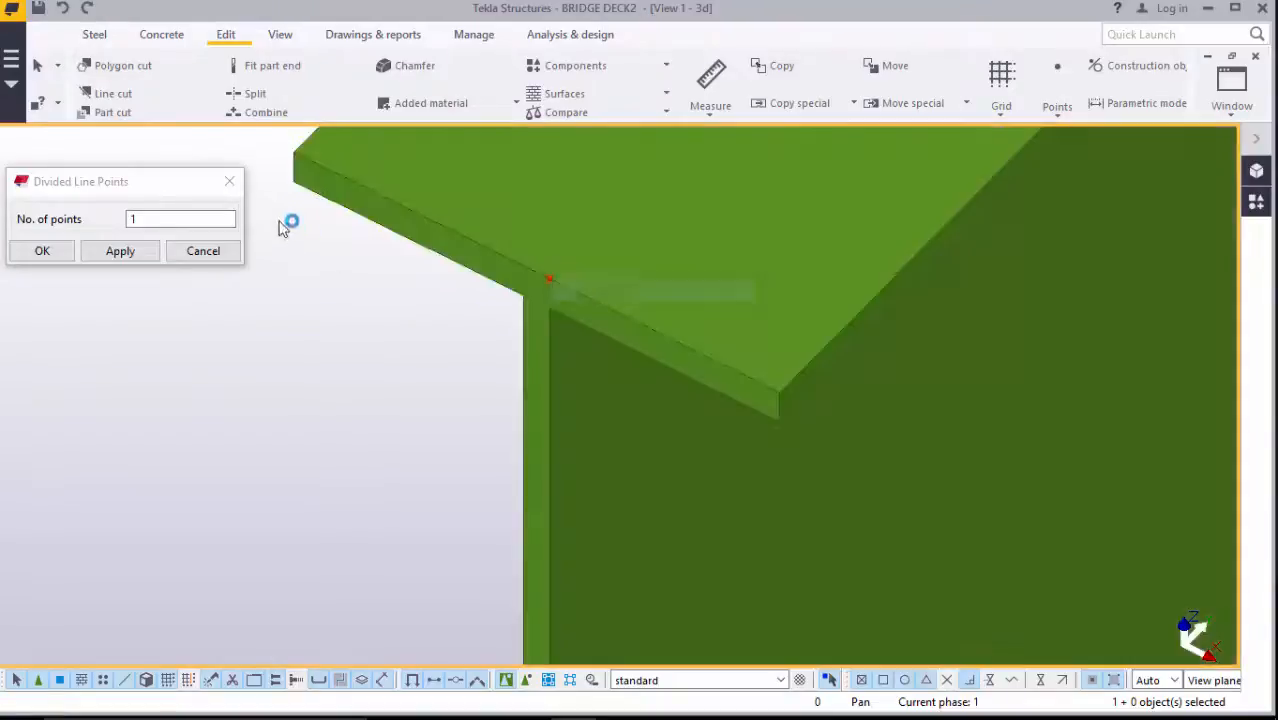
click(229, 183)
Try to copy the two points at the beam's end, using the mid-web point as the copy origin
scroll(405, 240, down, 5)
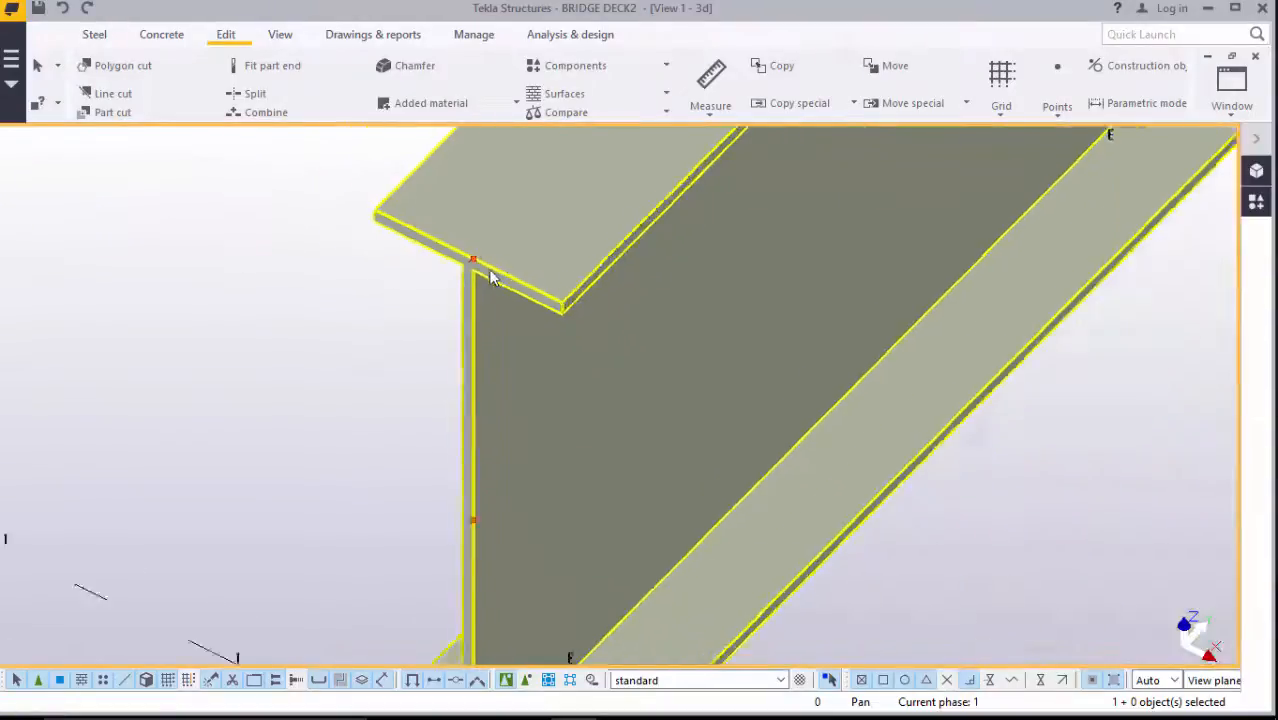
scroll(498, 430, up, 3)
scroll(481, 447, down, 2)
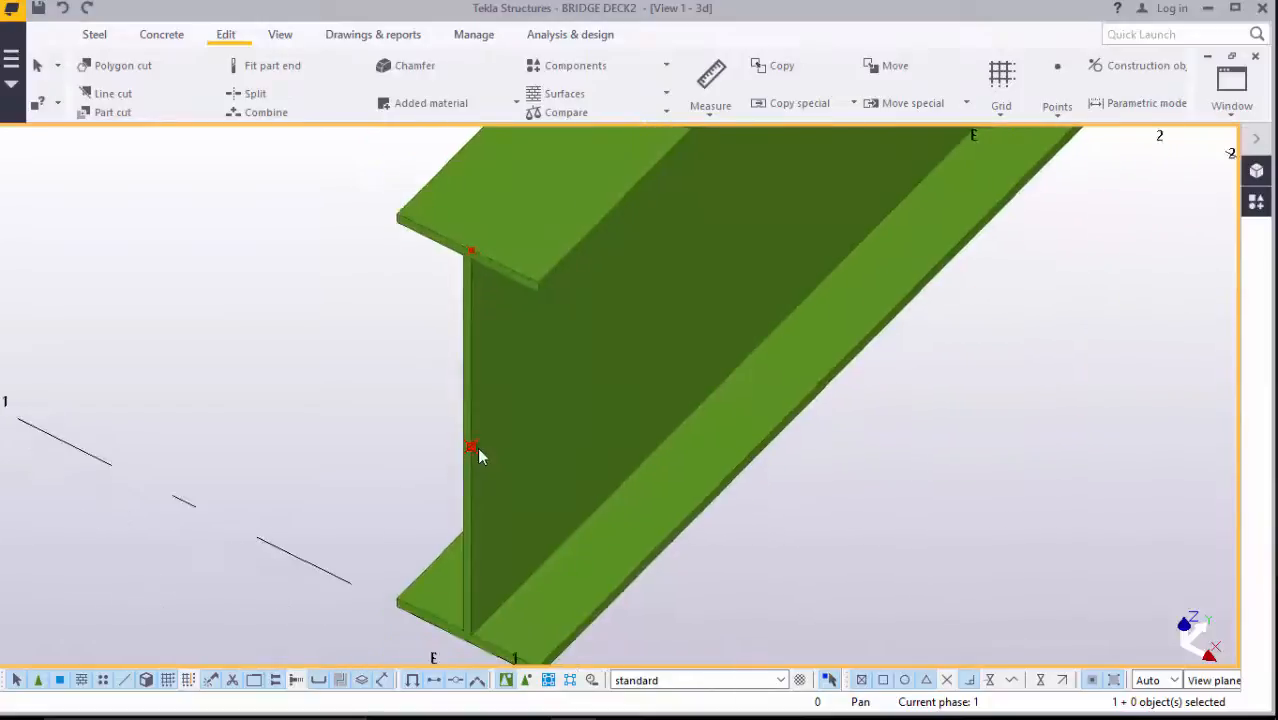
scroll(484, 448, up, 3)
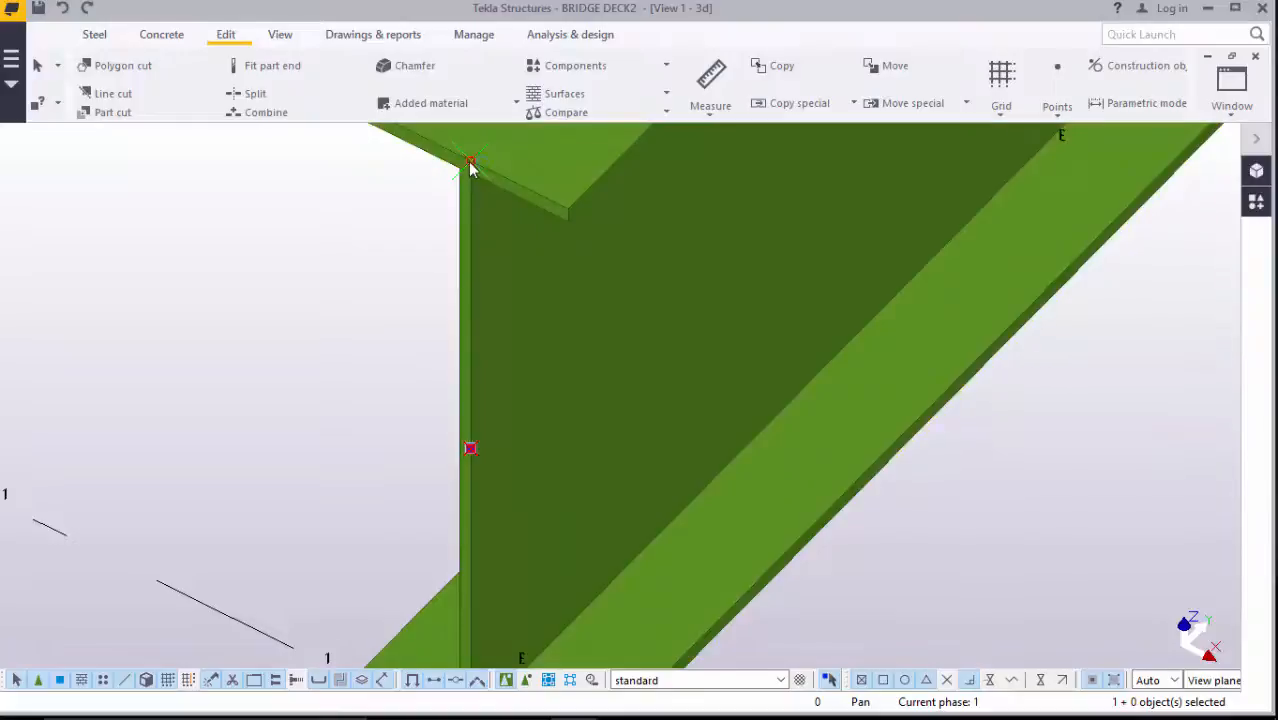
shift+click(471, 162)
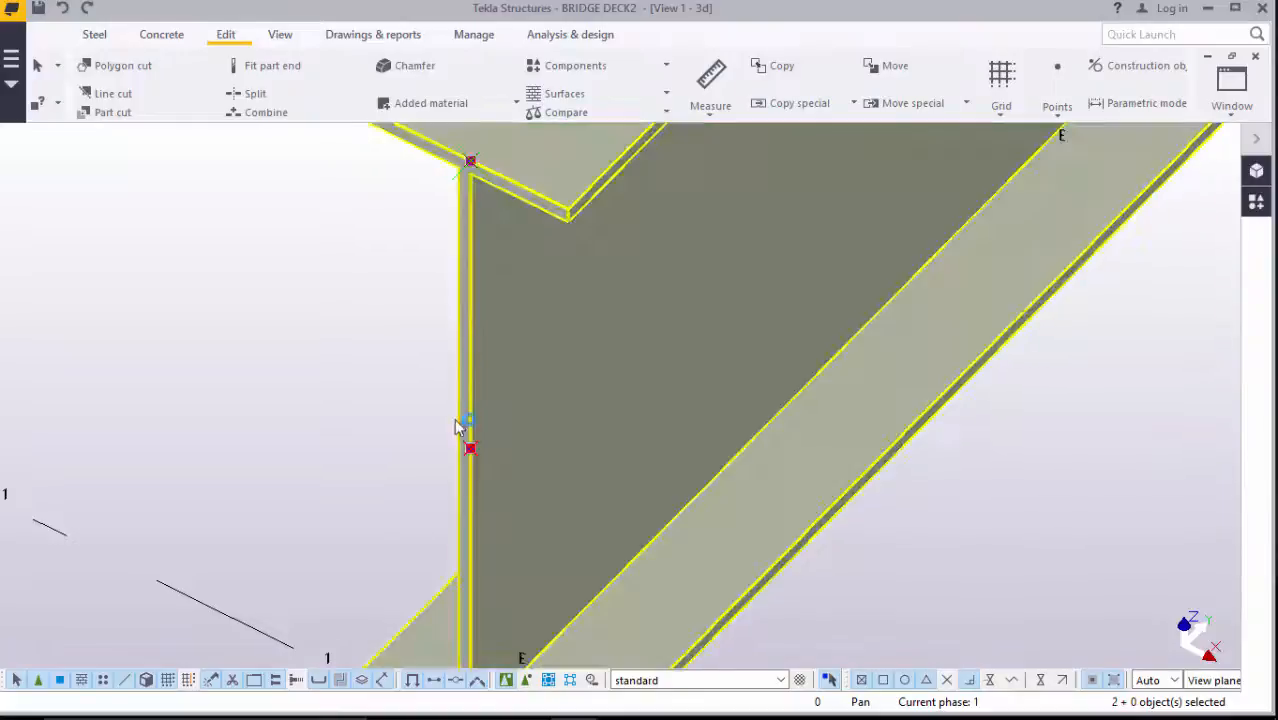
right_click(266, 334)
click(288, 364)
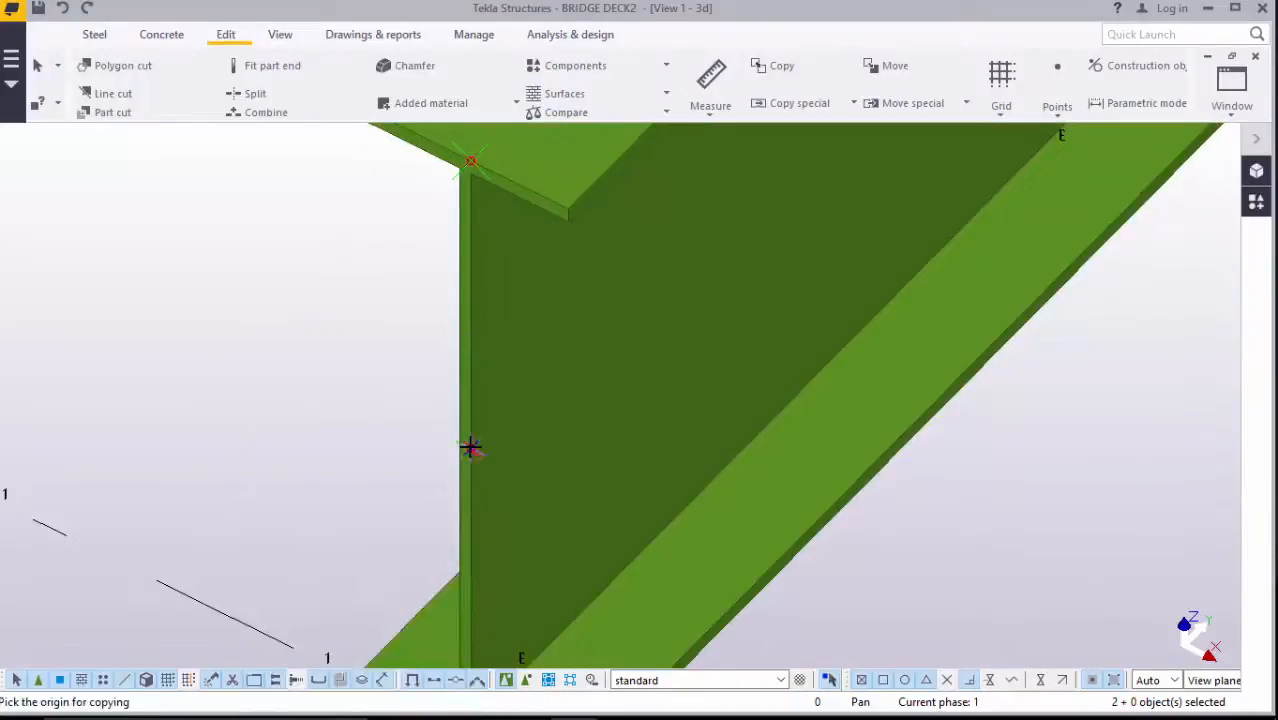
scroll(407, 510, down, 8)
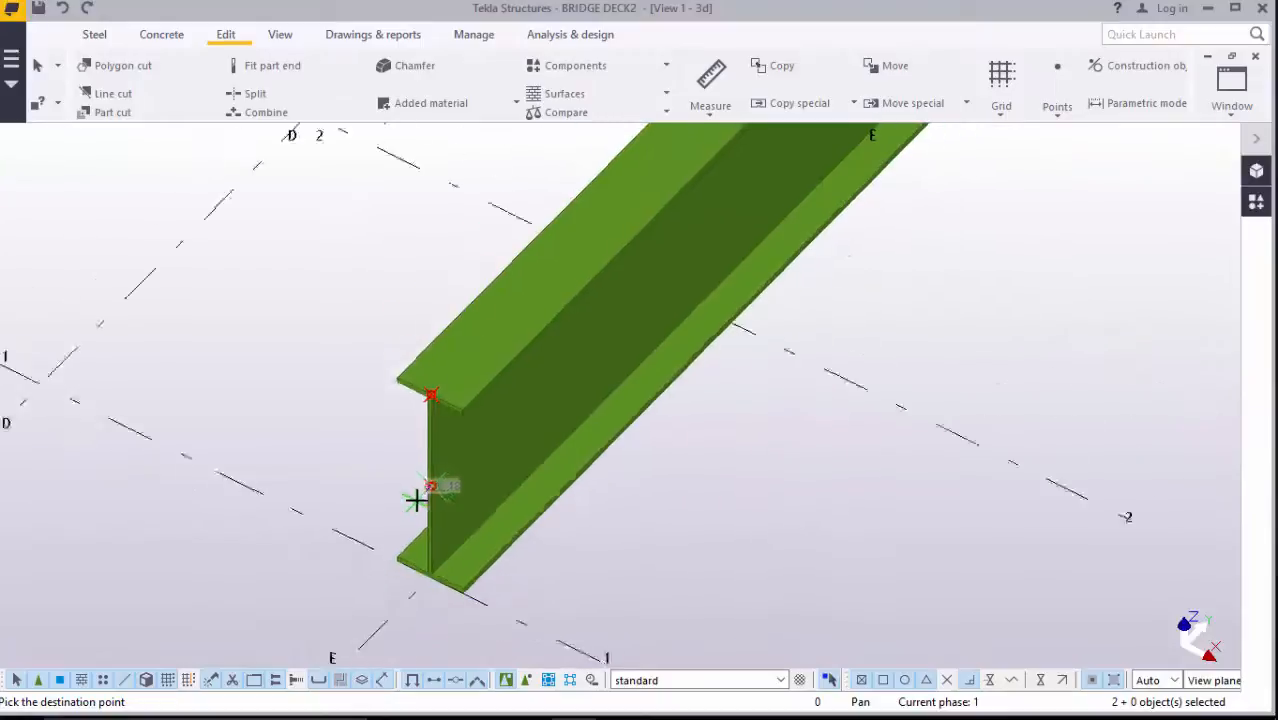
scroll(427, 492, down, 8)
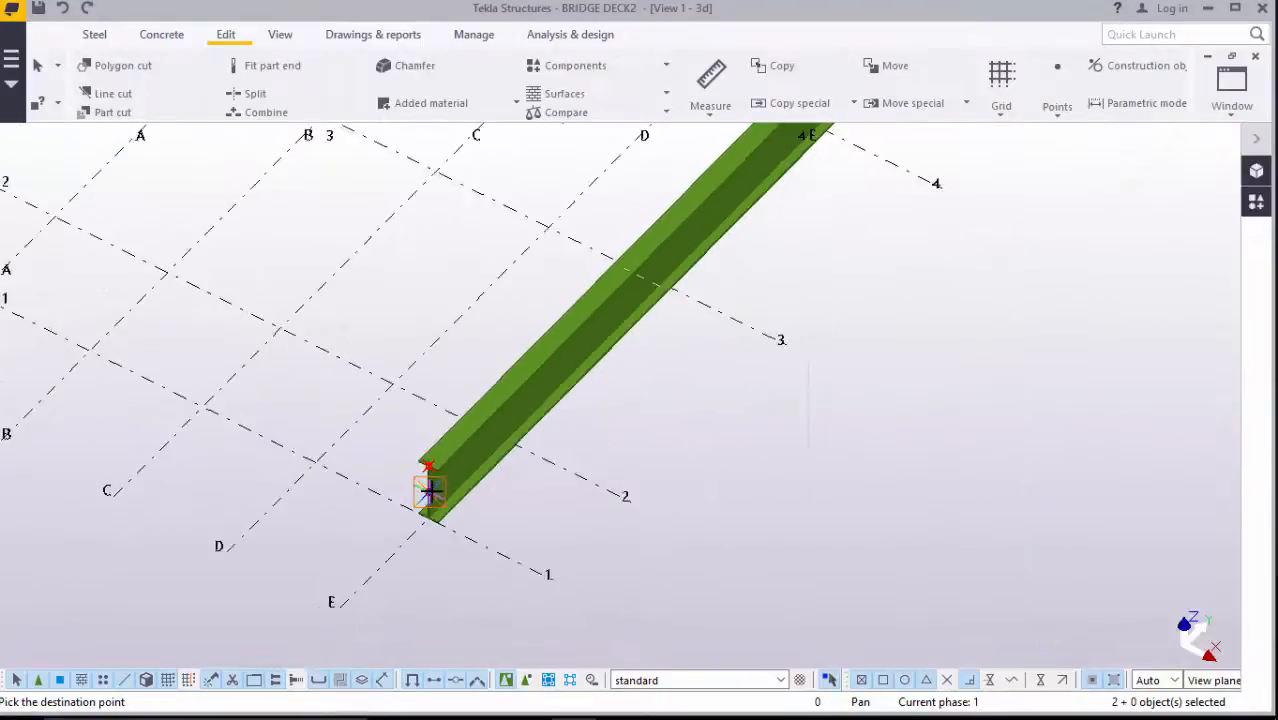
scroll(430, 489, up, 8)
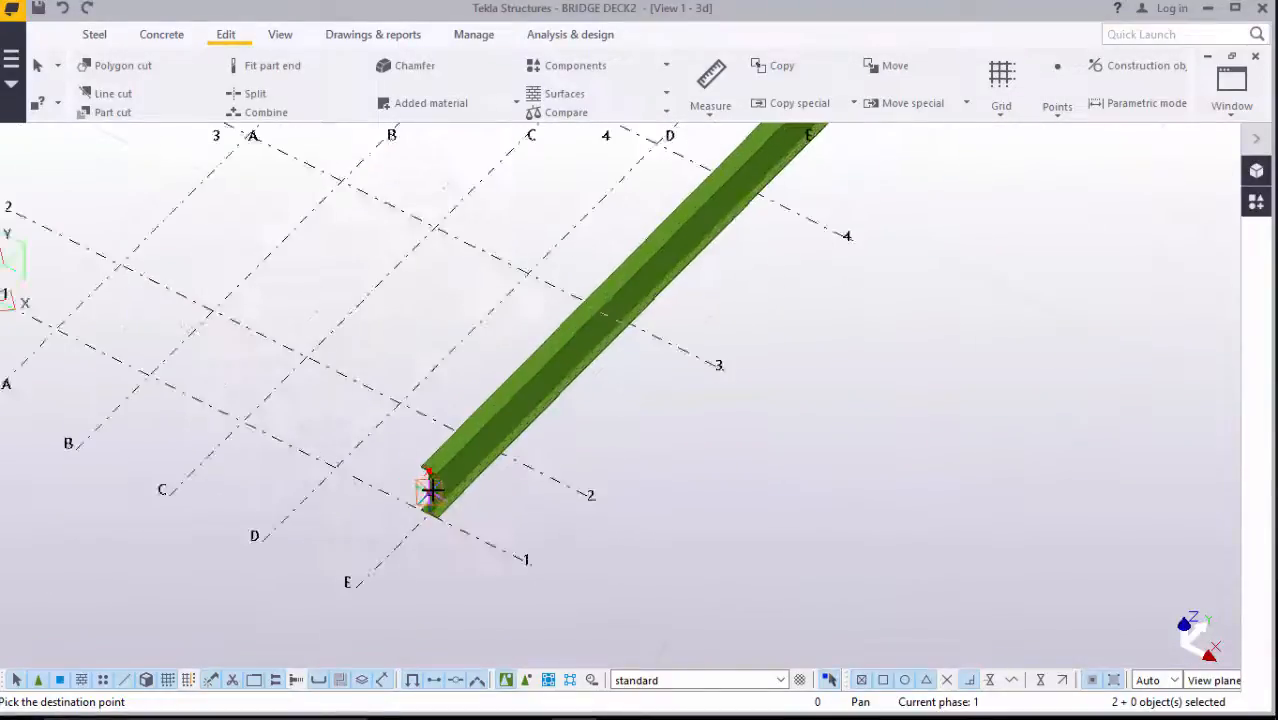
right_click(762, 374)
click(782, 386)
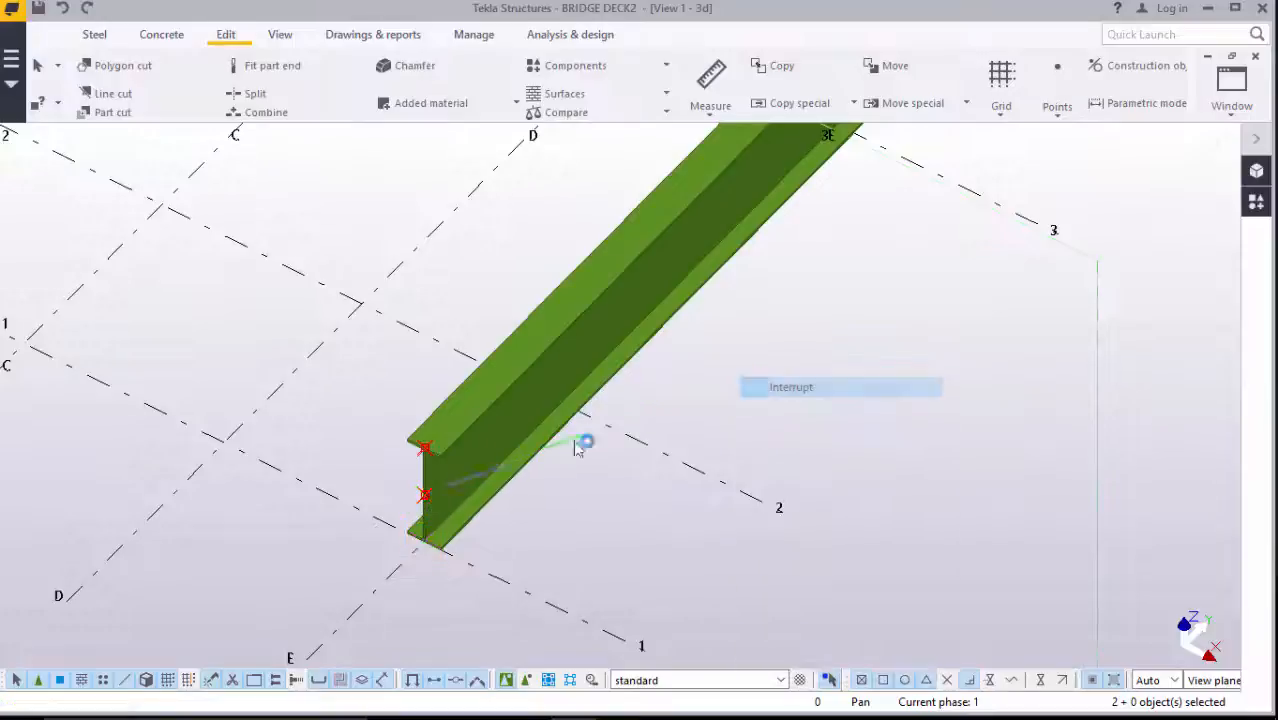
Delete the top flange point and the mid-web point at the beam's end
scroll(428, 474, up, 6)
right_click(364, 316)
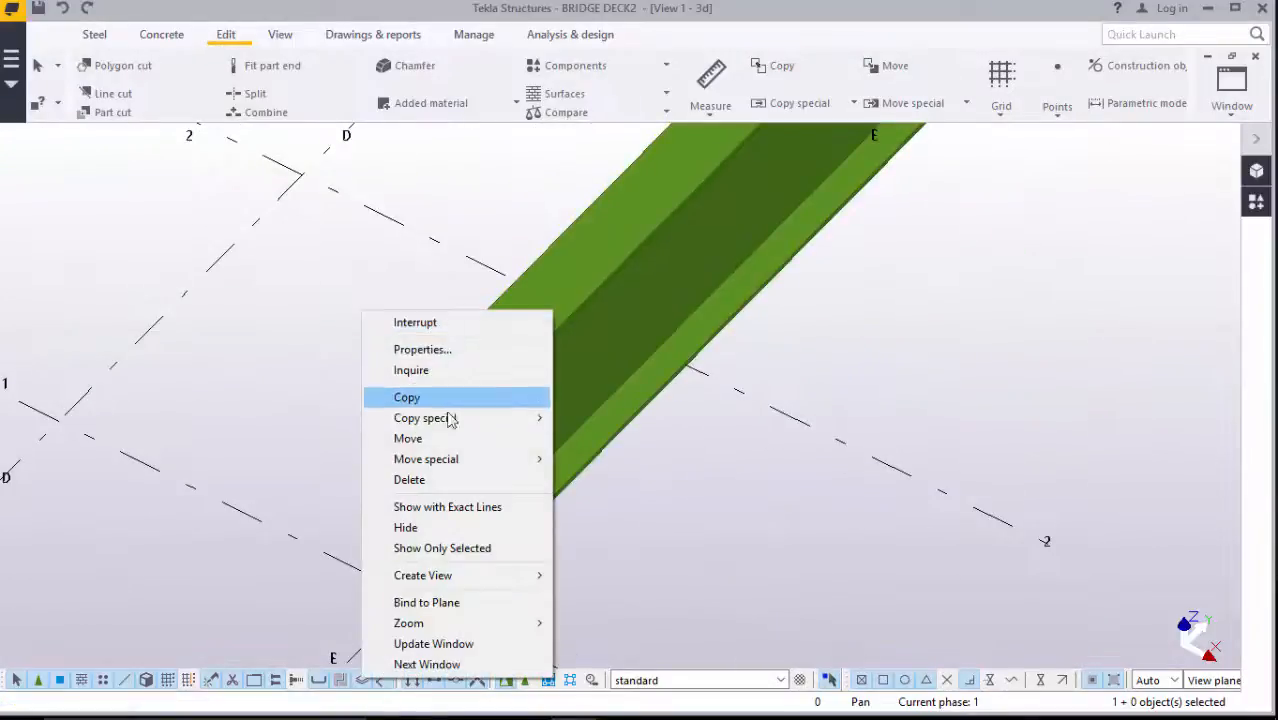
click(433, 484)
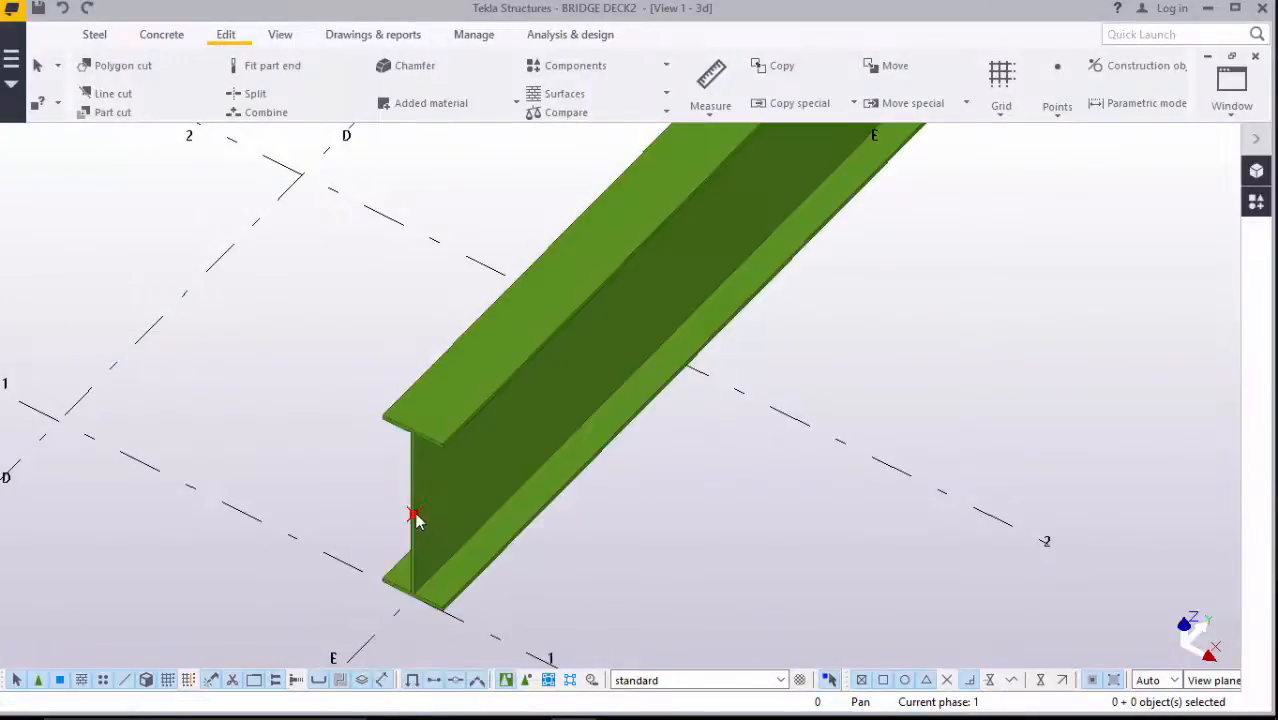
right_click(324, 374)
click(378, 521)
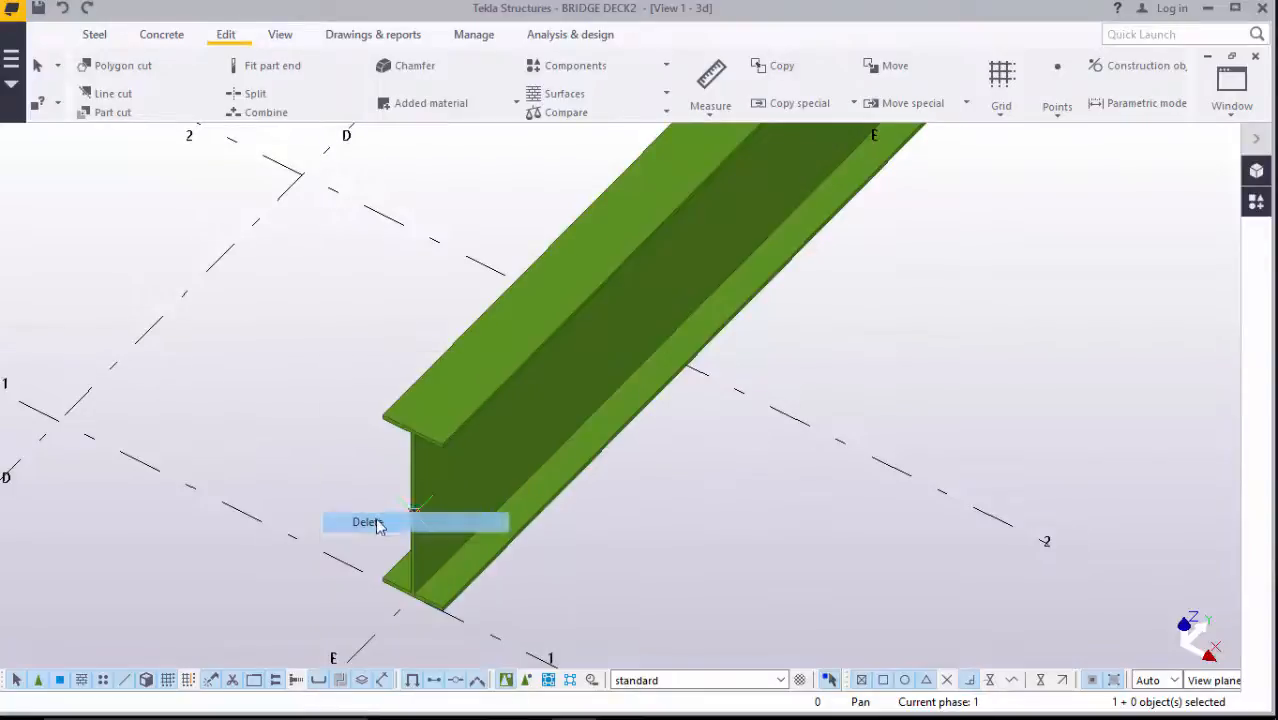
Delete the steel beam on grid line E
scroll(420, 508, down, 5)
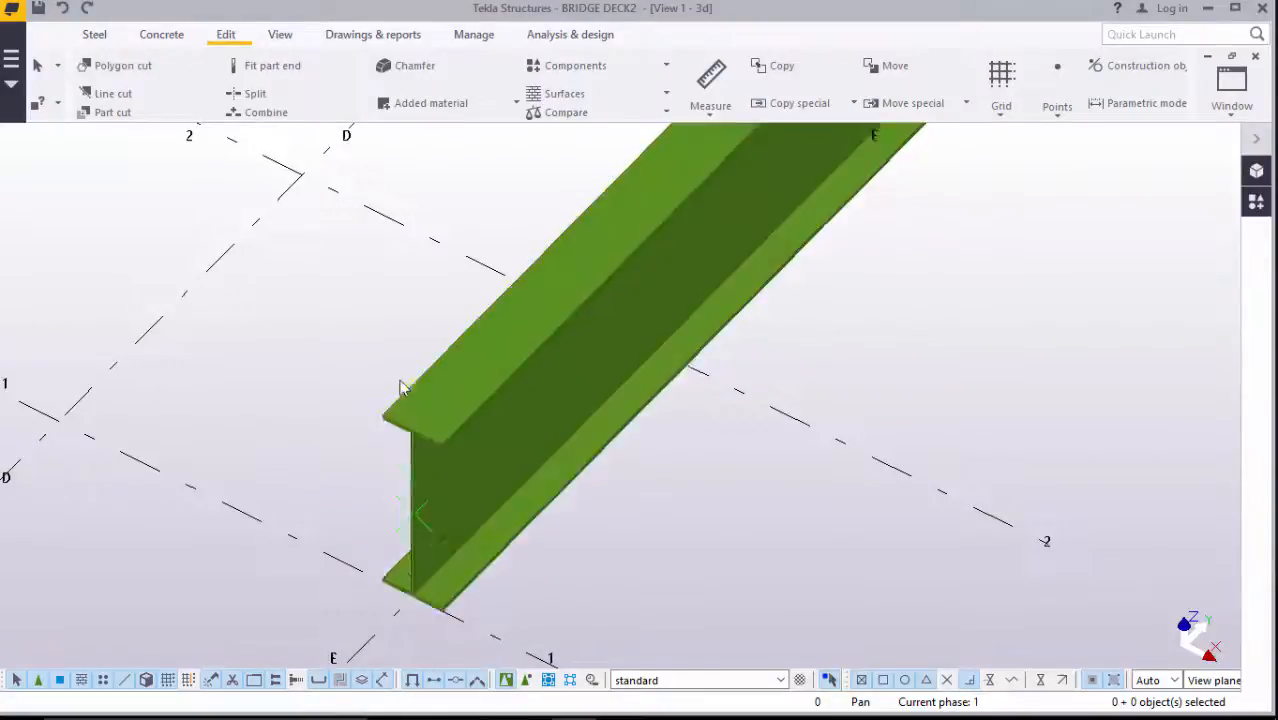
click(597, 248)
right_click(741, 315)
click(778, 406)
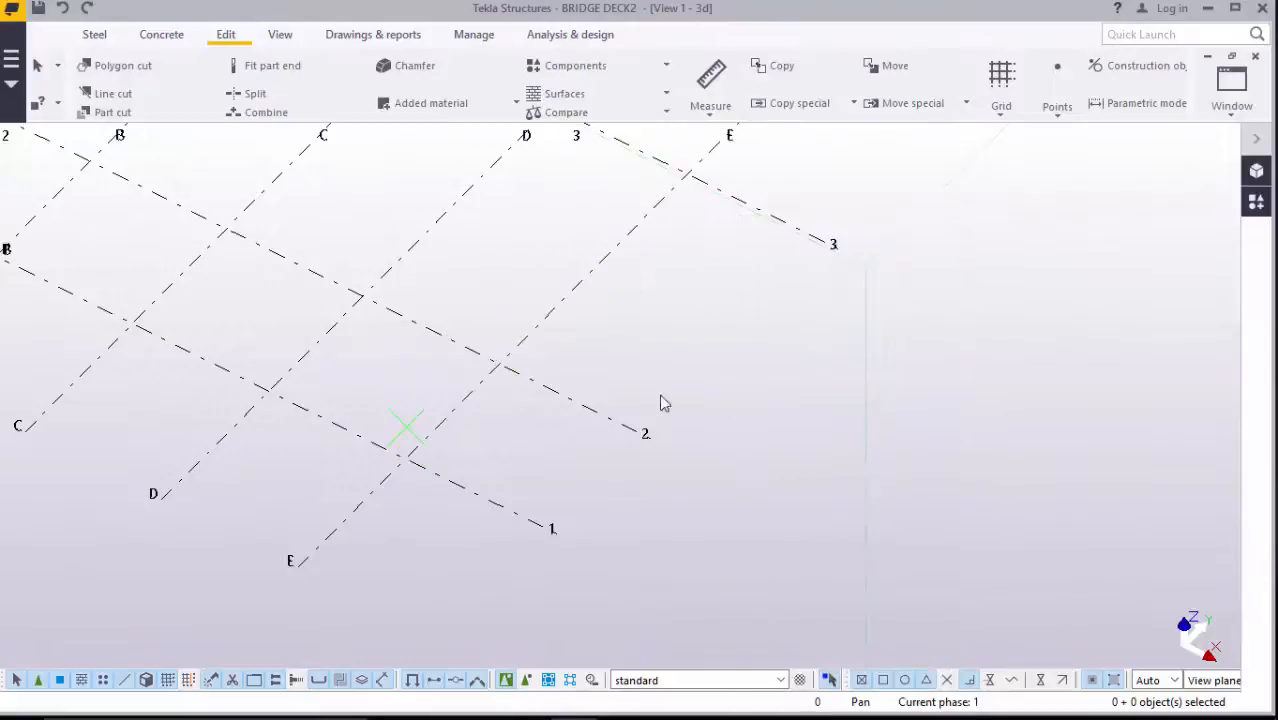
Model a 7000 mm long steel beam along grid line E, starting at its intersection with grid line 1
click(94, 38)
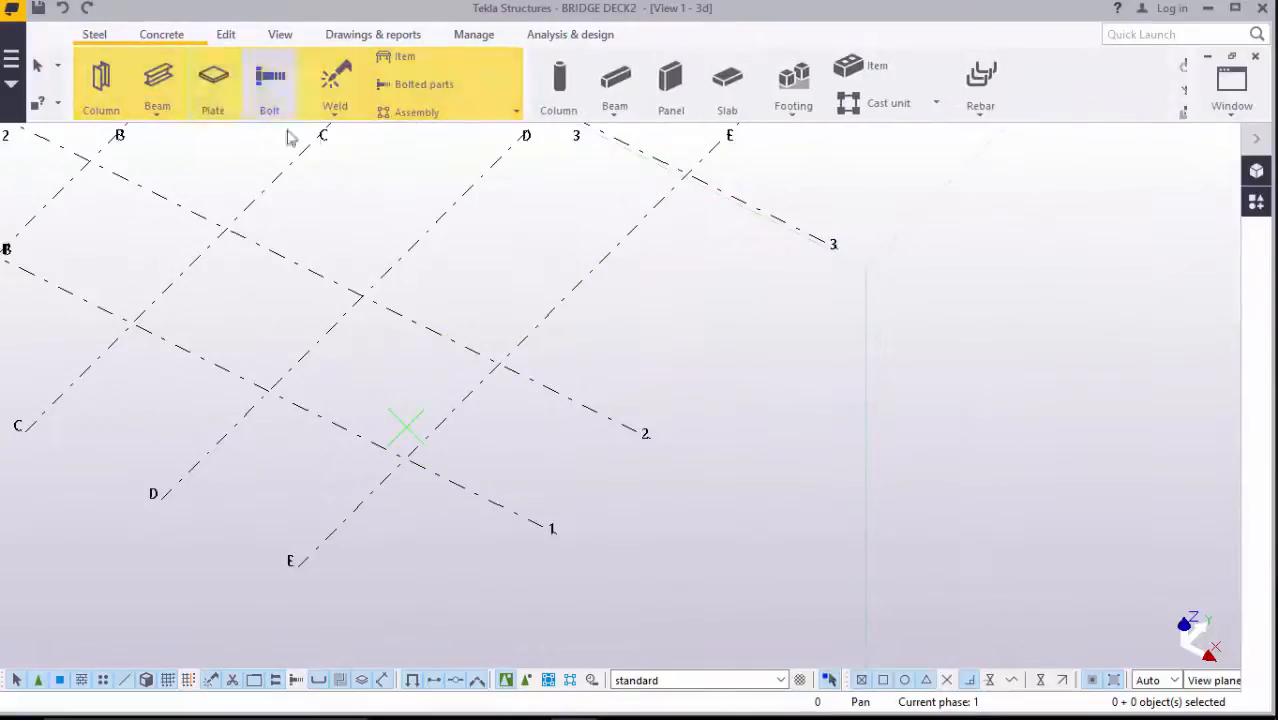
click(148, 118)
click(168, 137)
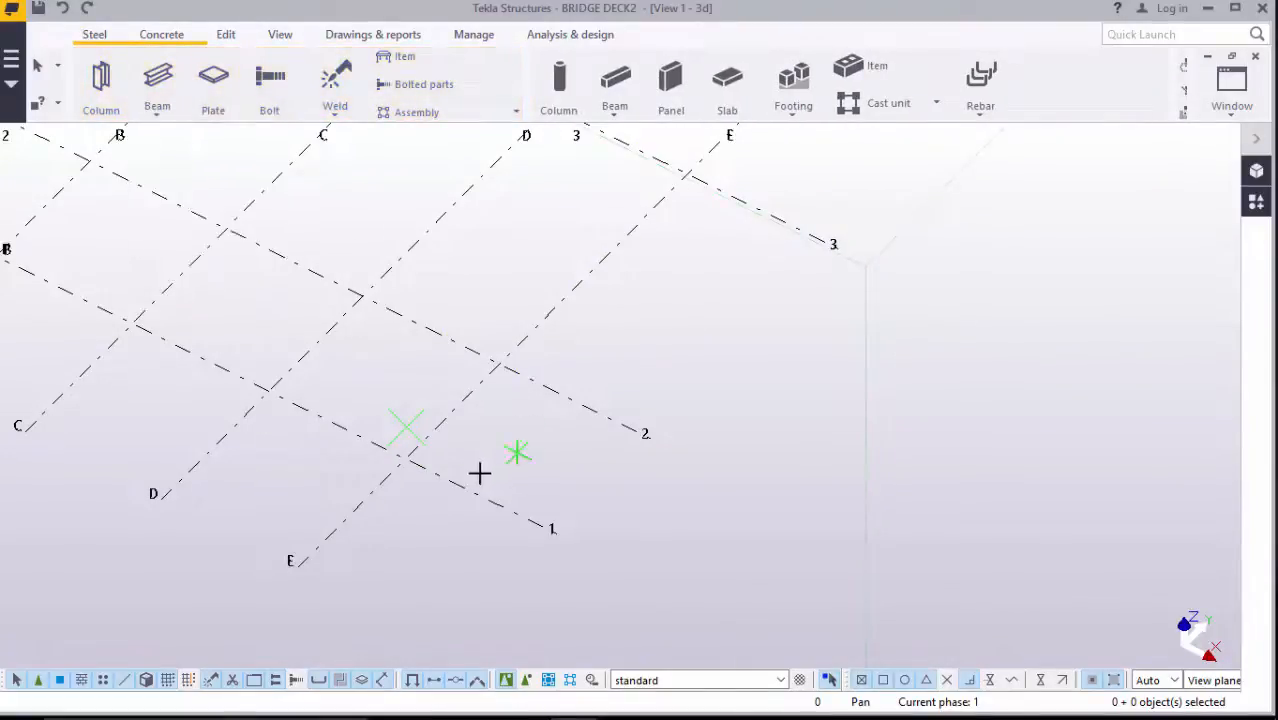
click(406, 461)
scroll(420, 466, down, 2)
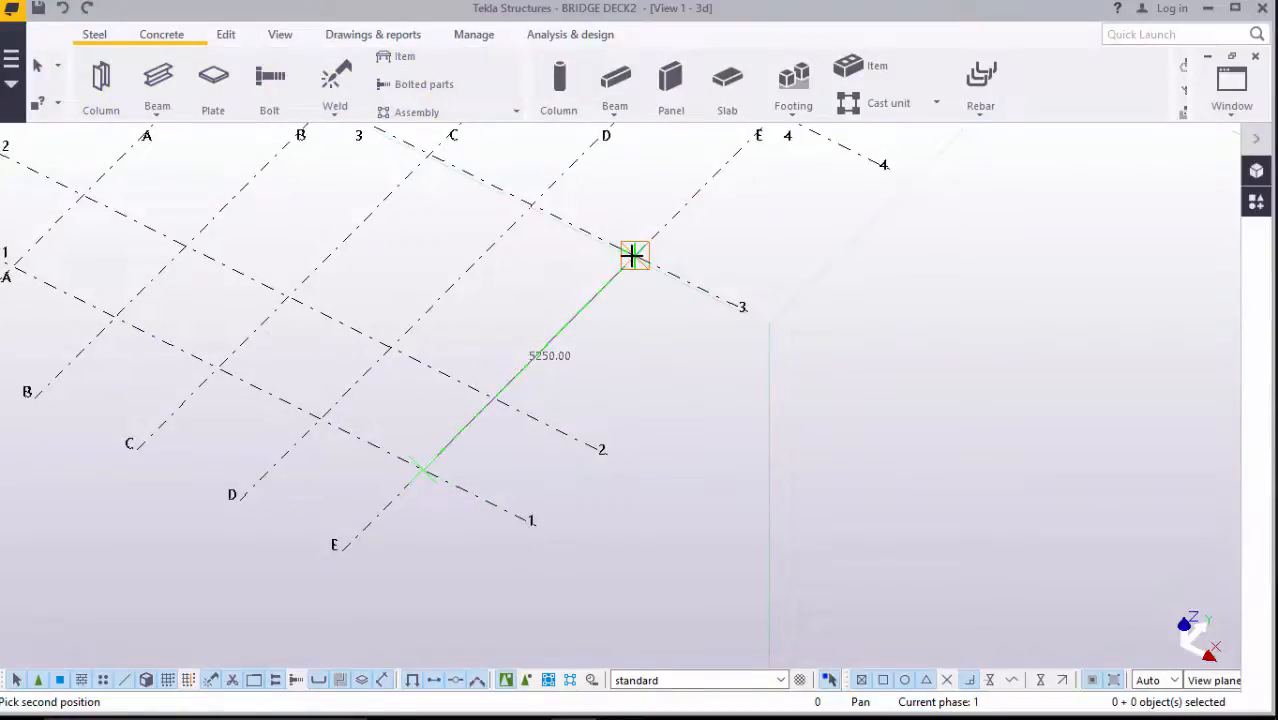
text(7000)
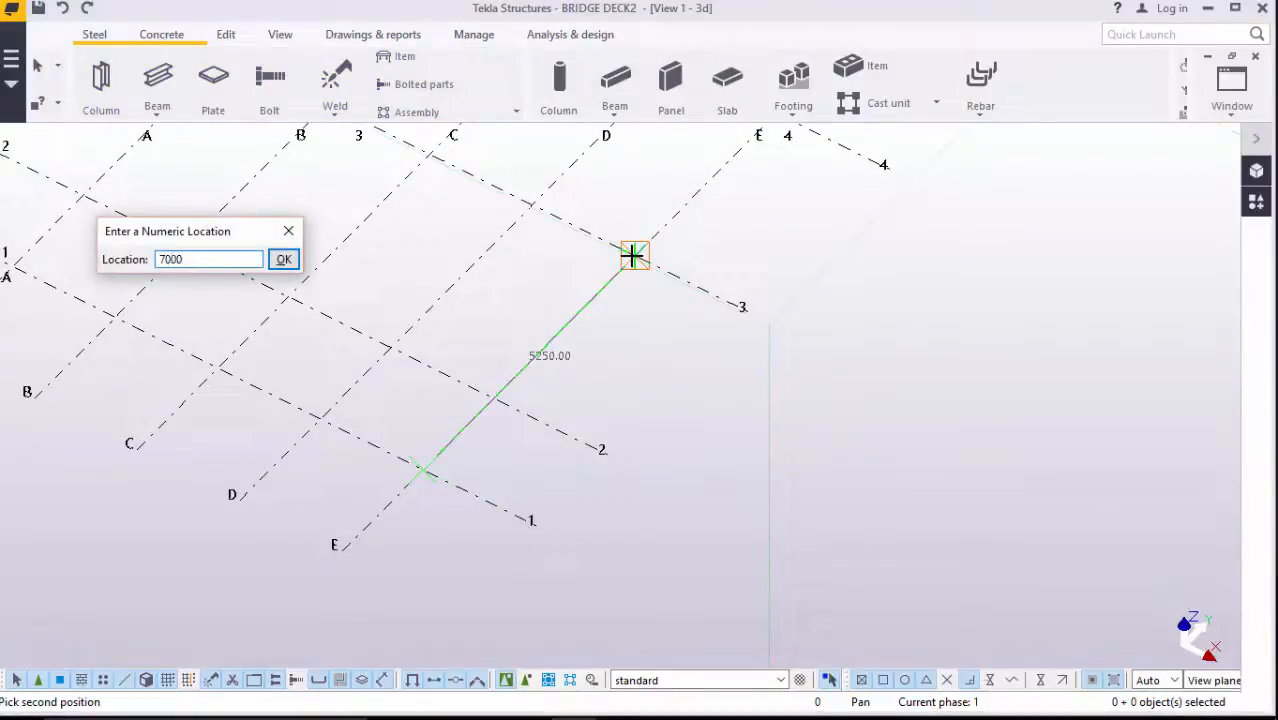
key(Return)
right_click(969, 319)
click(979, 337)
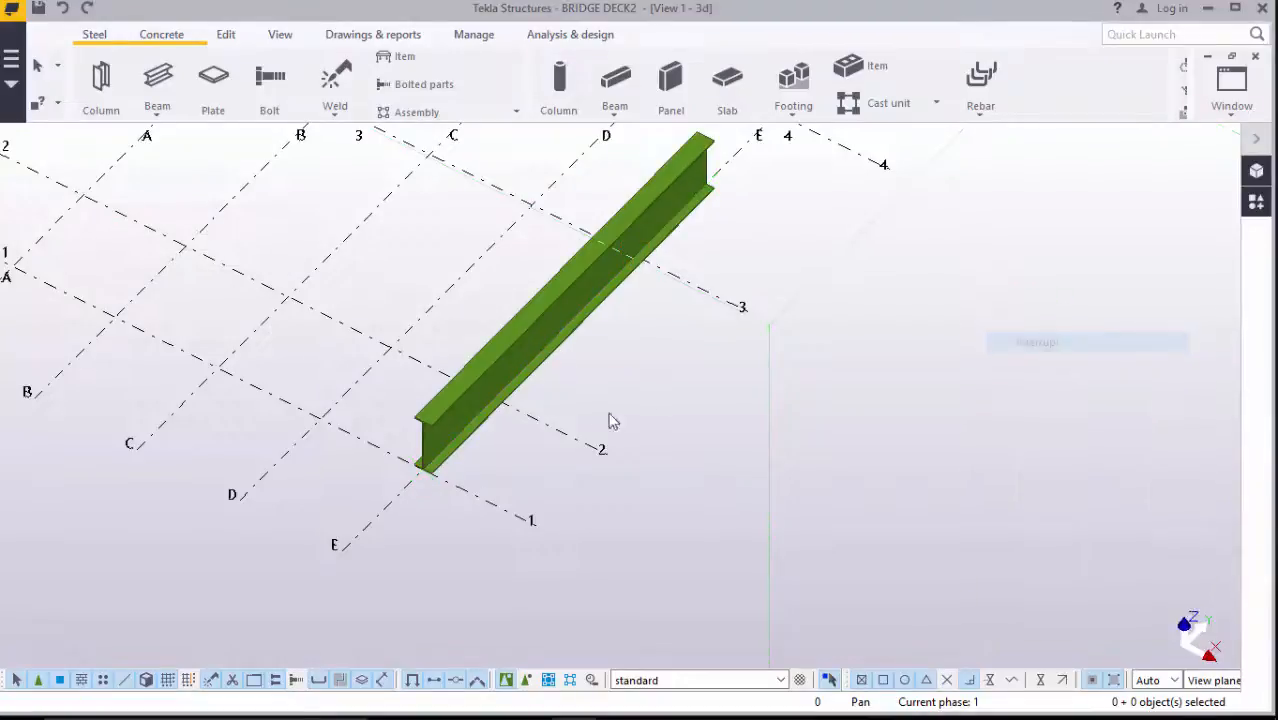
Copy the steel beam 7000 mm along grid line E, from its near top flange corner to the matching corner at its far end
scroll(434, 420, up, 3)
click(636, 303)
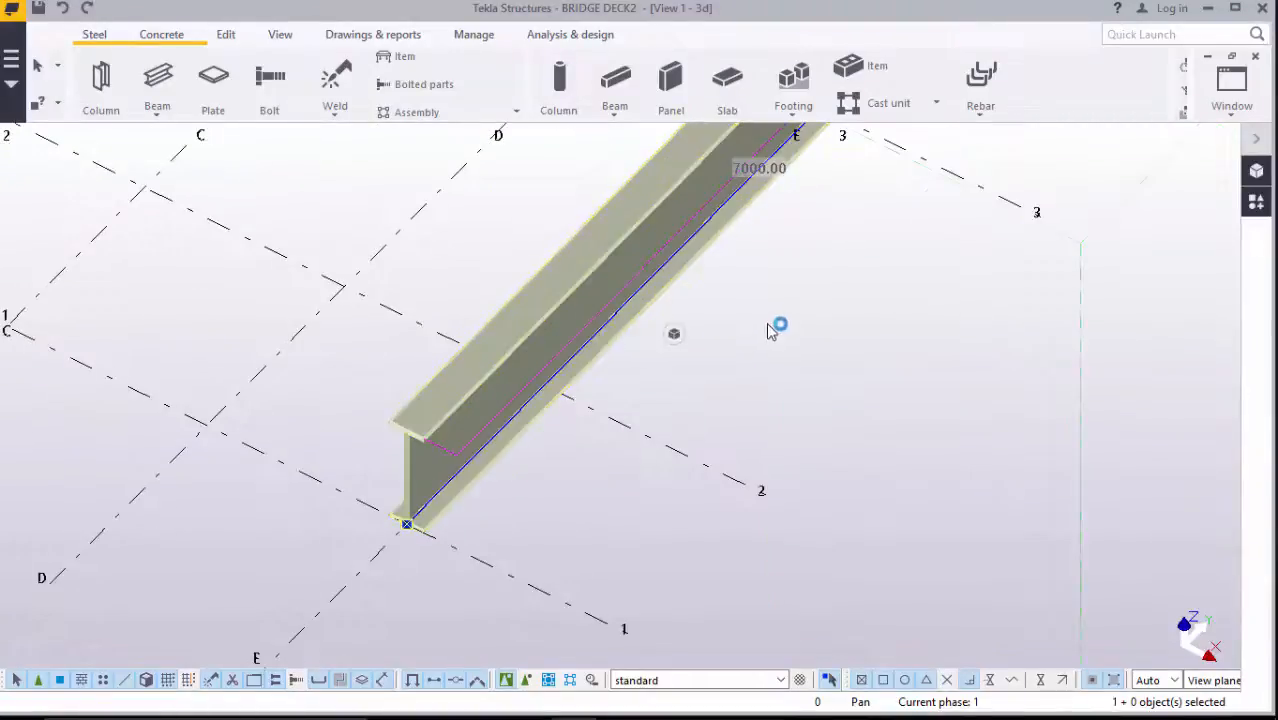
right_click(772, 331)
click(828, 325)
scroll(394, 434, up, 6)
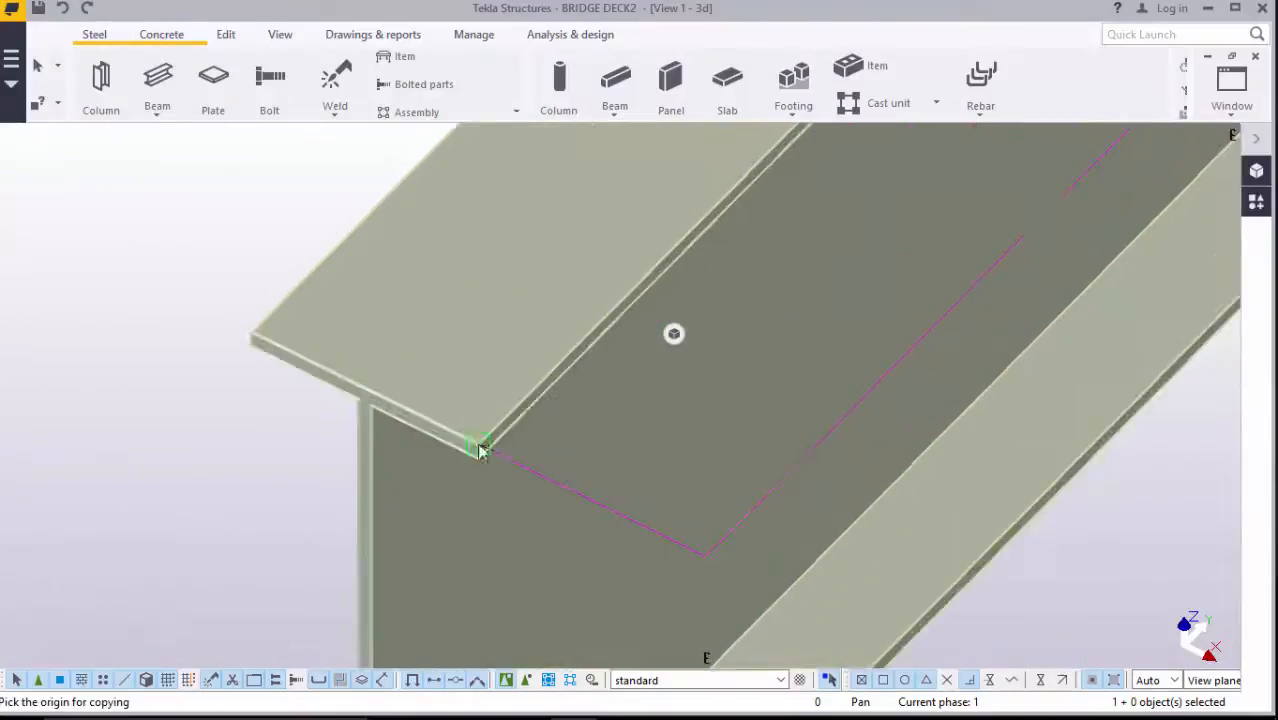
click(481, 450)
scroll(440, 490, down, 8)
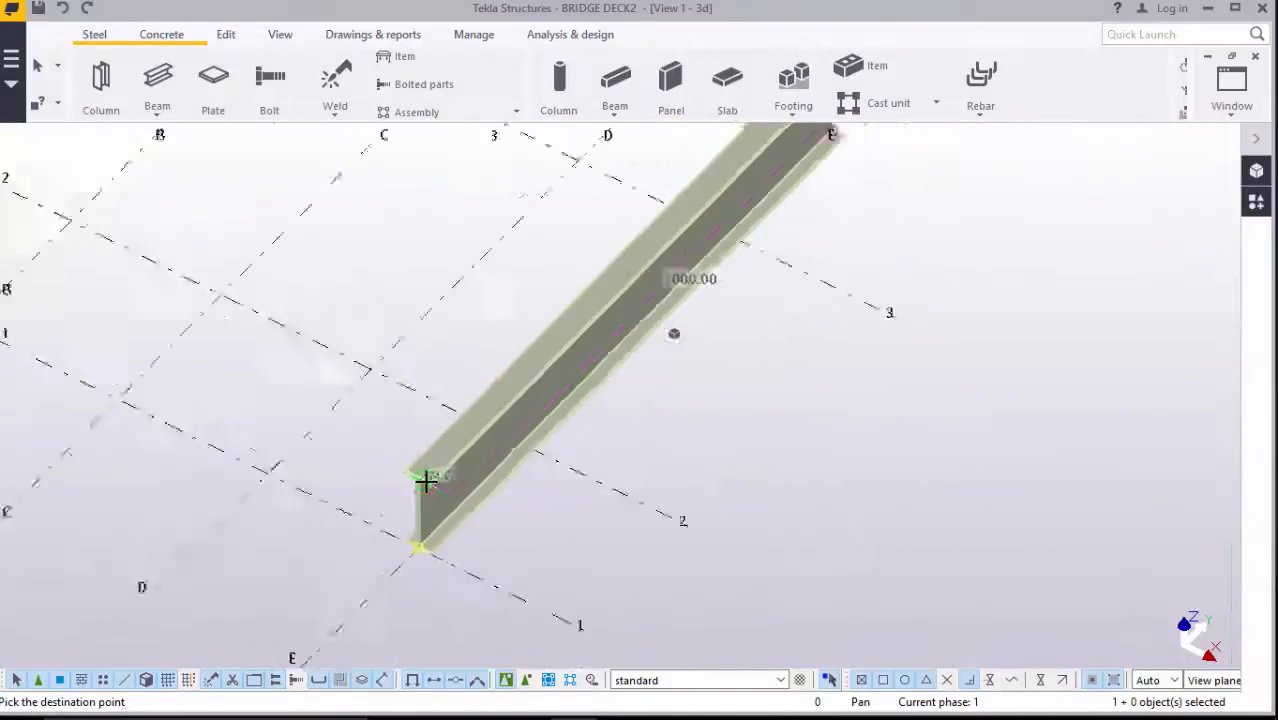
scroll(425, 482, down, 3)
scroll(700, 284, up, 8)
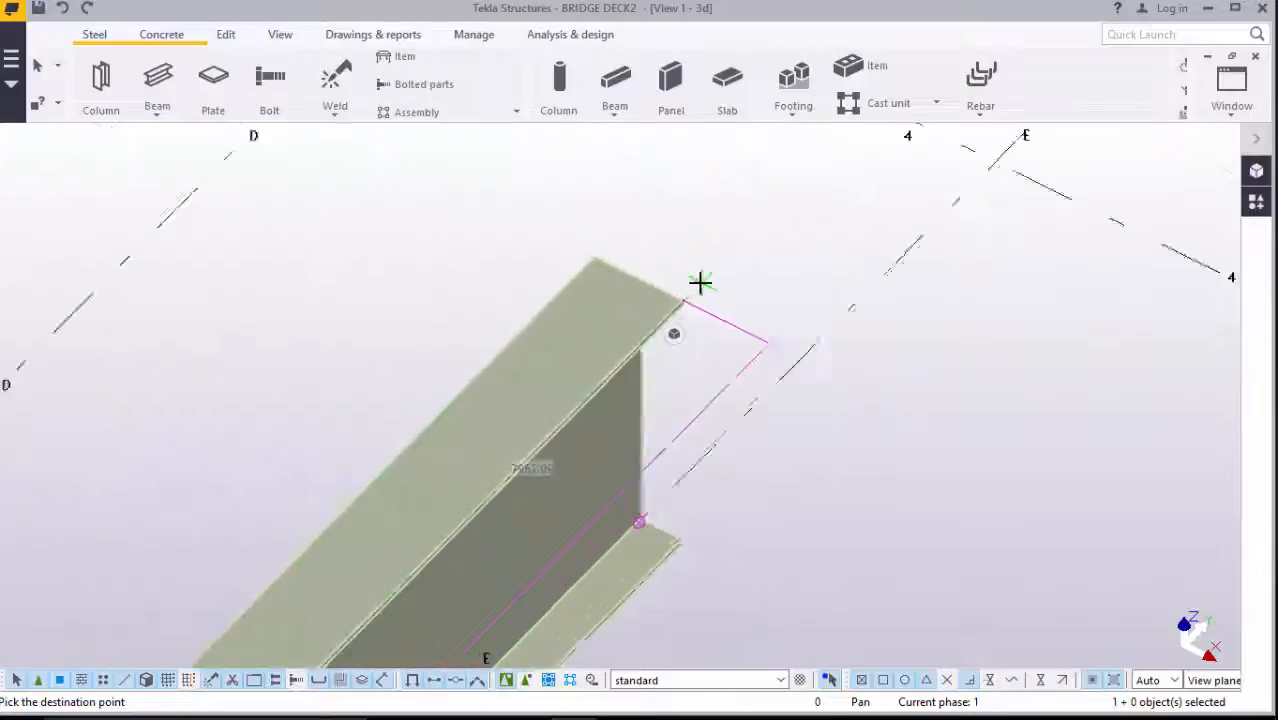
scroll(690, 290, up, 5)
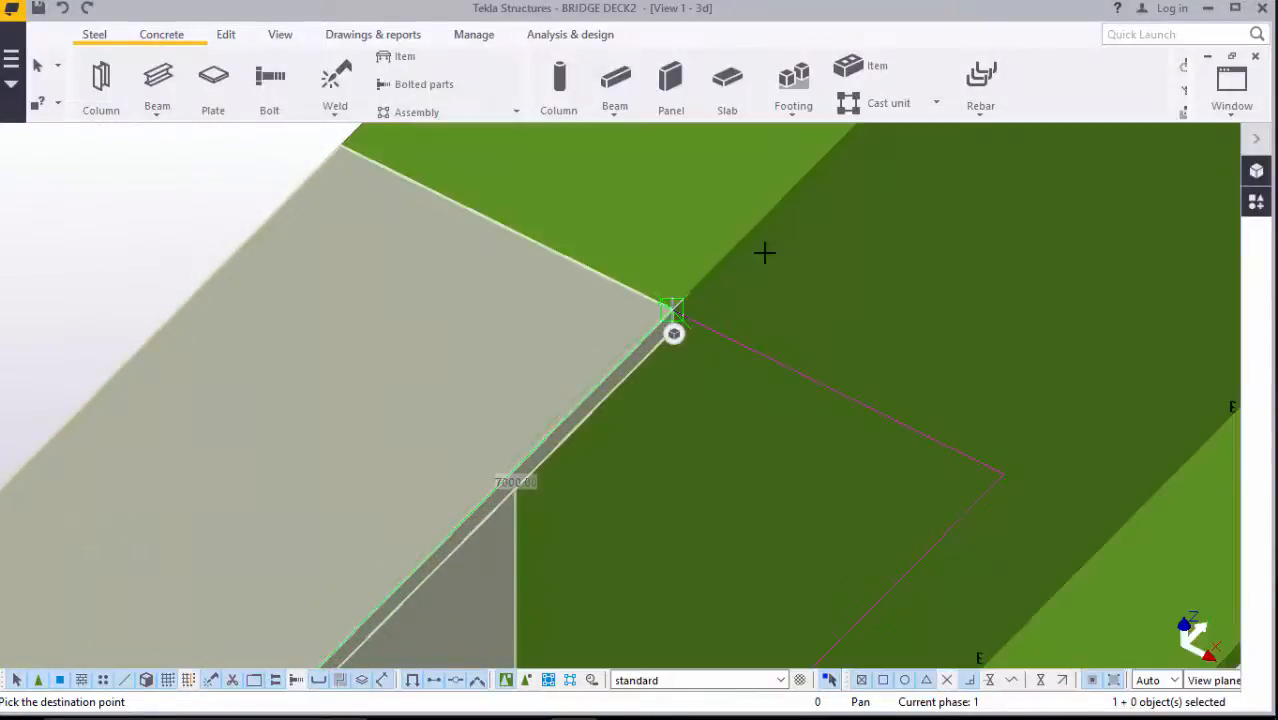
right_click(770, 256)
click(800, 272)
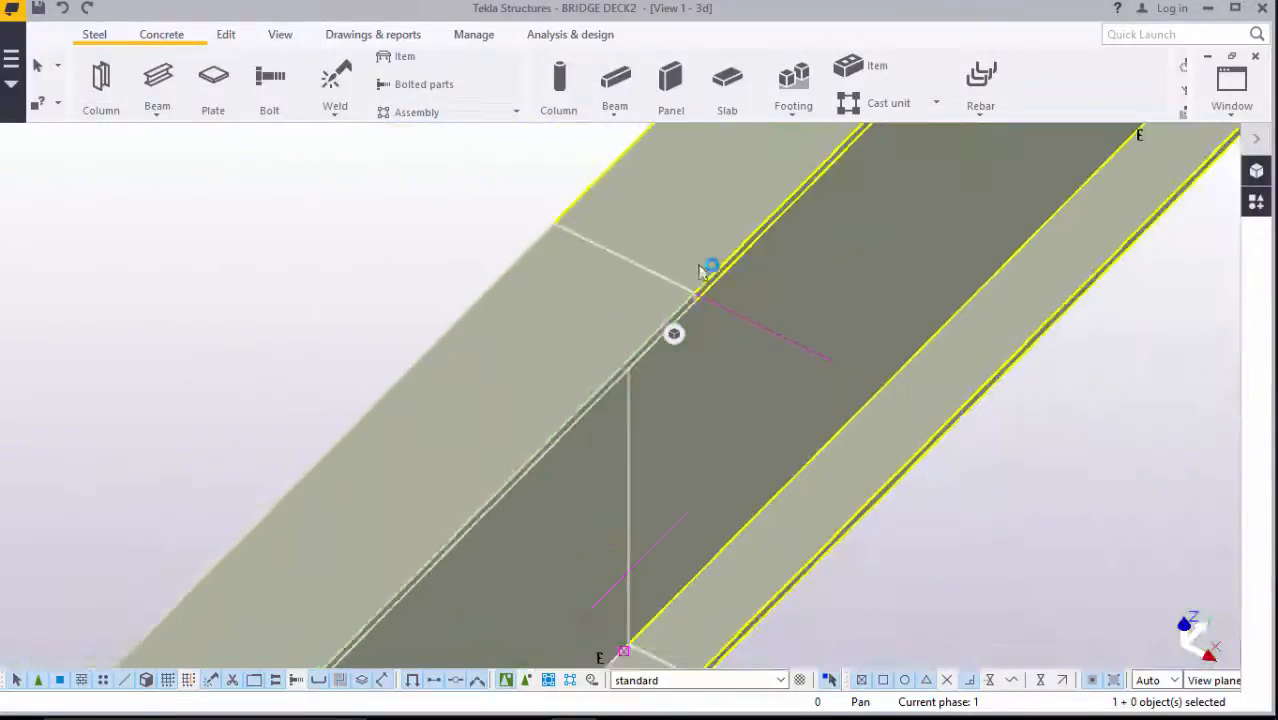
scroll(702, 270, down, 8)
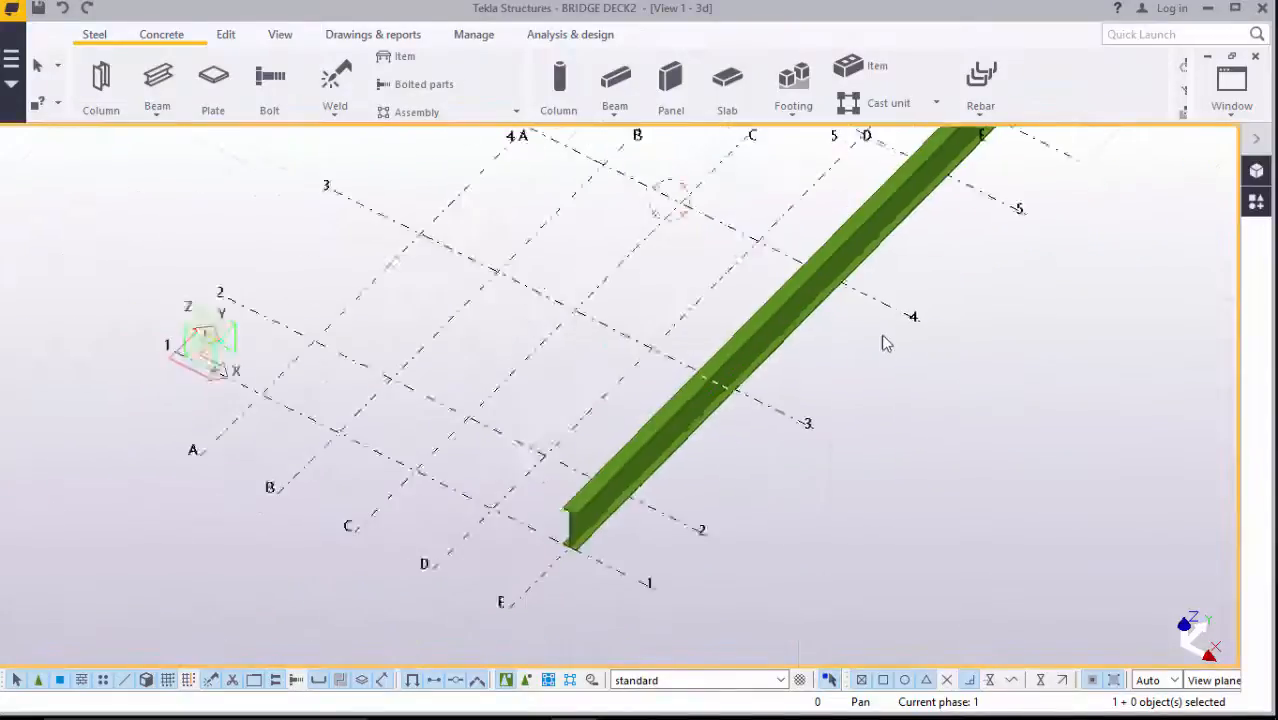
Place one point at mid-height of the web and one on the top flange above the web at the beam's grid line 1 end
scroll(650, 490, up, 8)
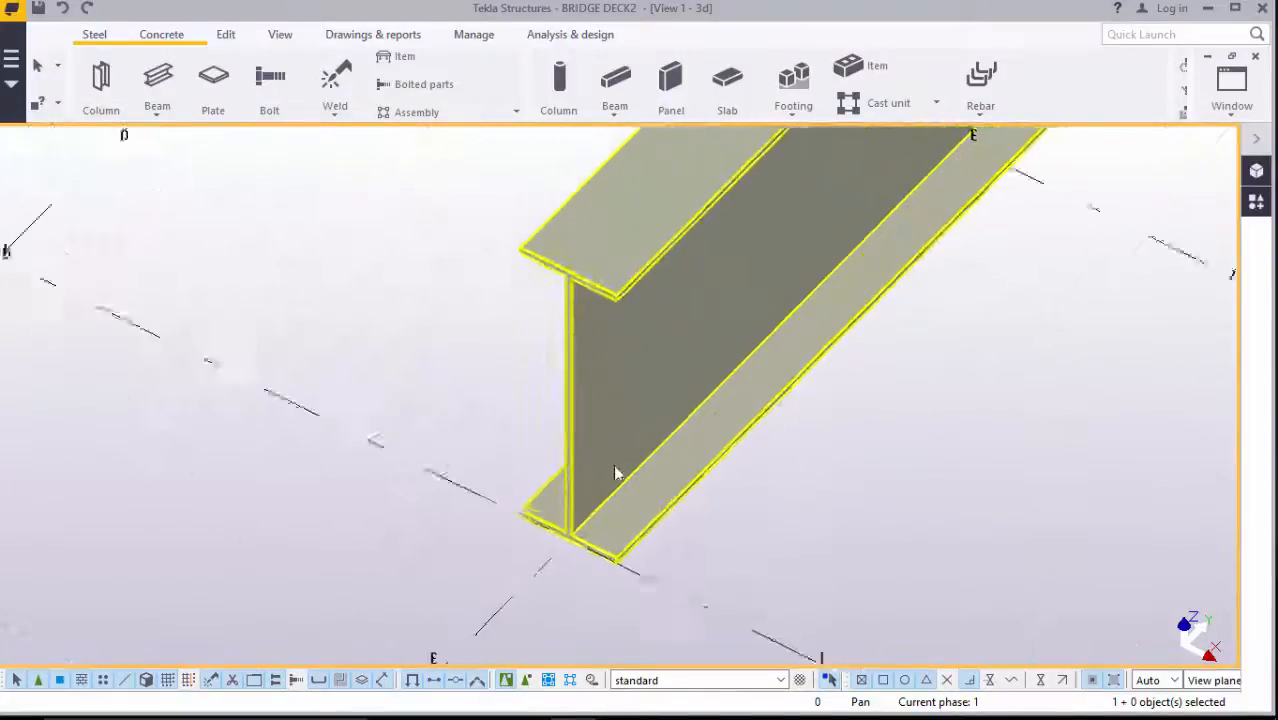
click(228, 35)
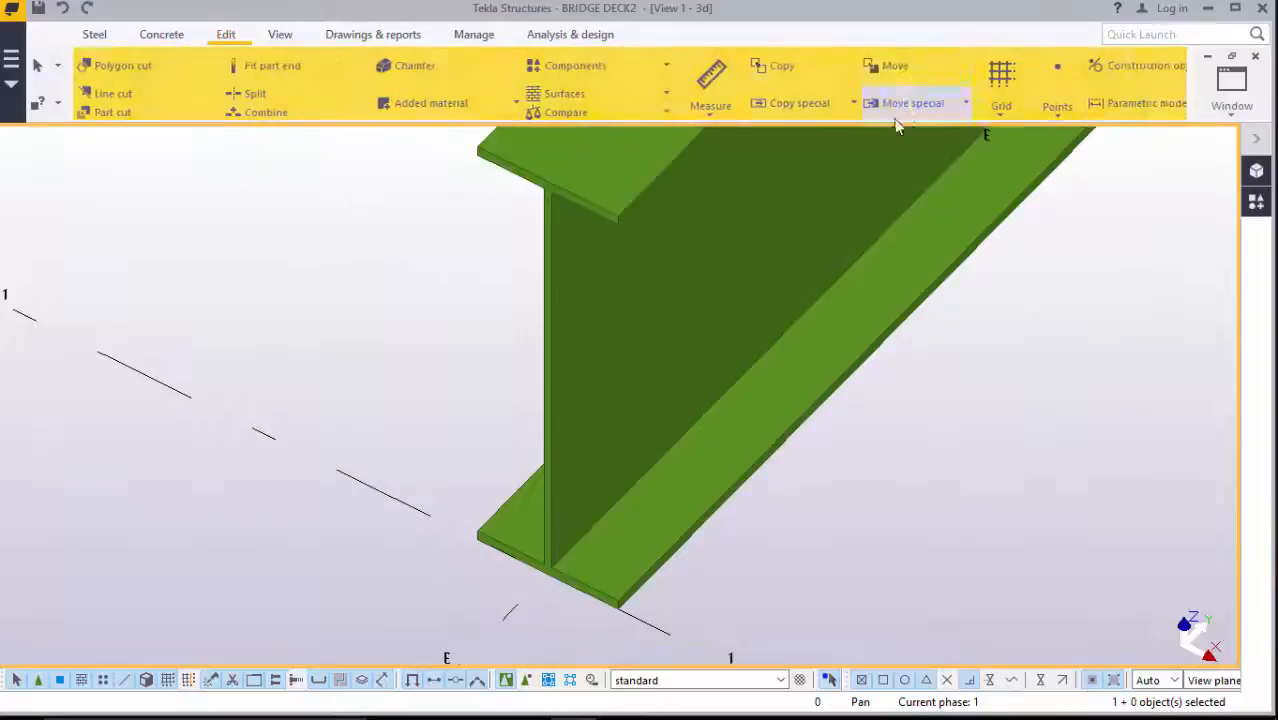
click(1053, 114)
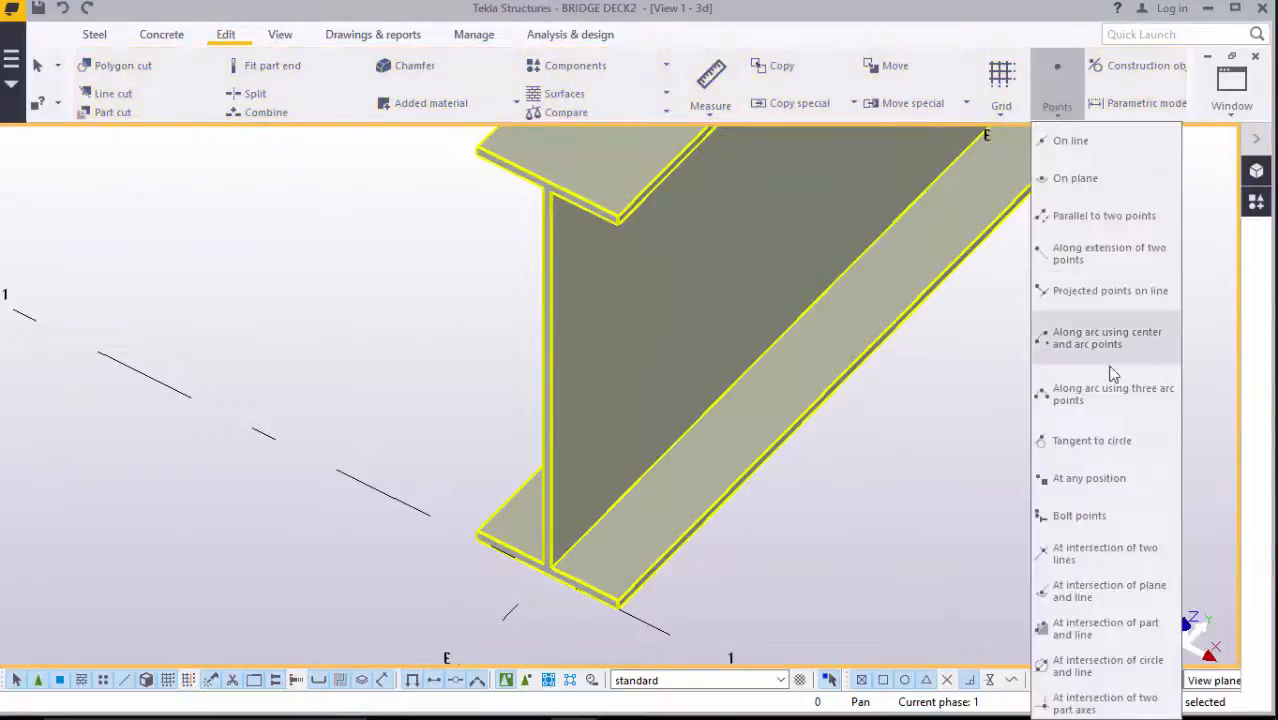
click(1084, 480)
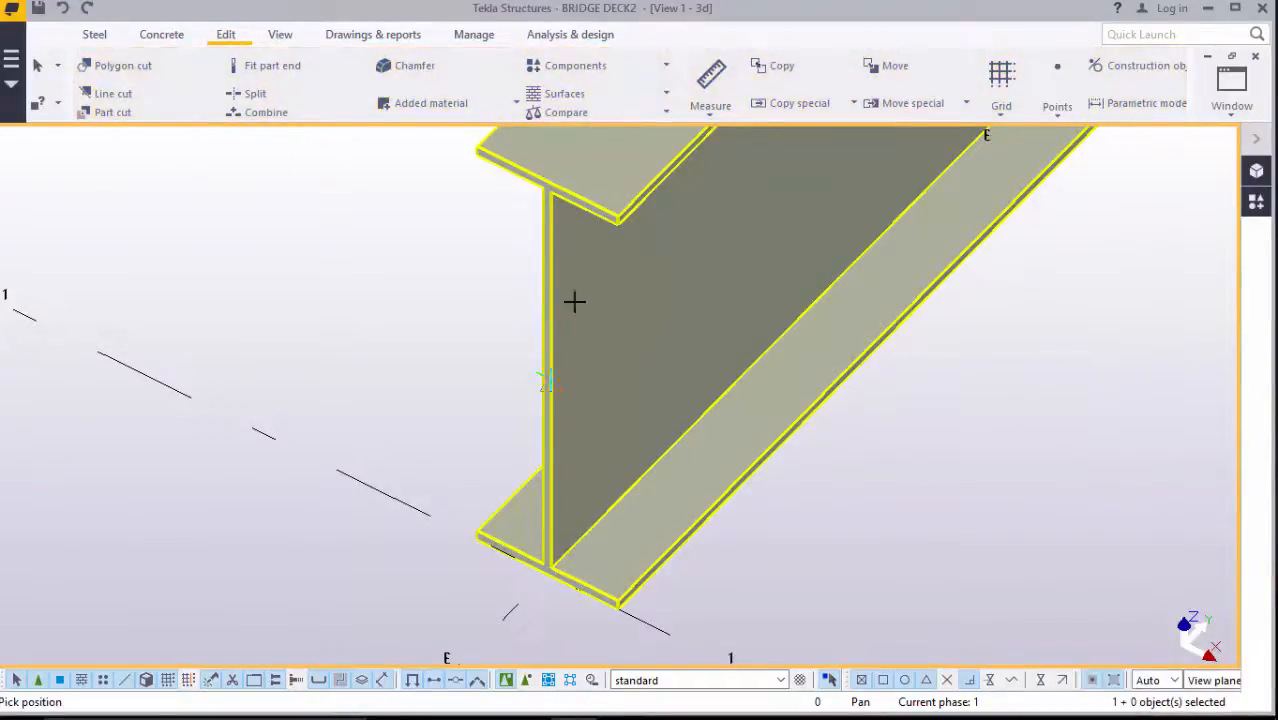
scroll(577, 270, up, 3)
scroll(571, 288, down, 2)
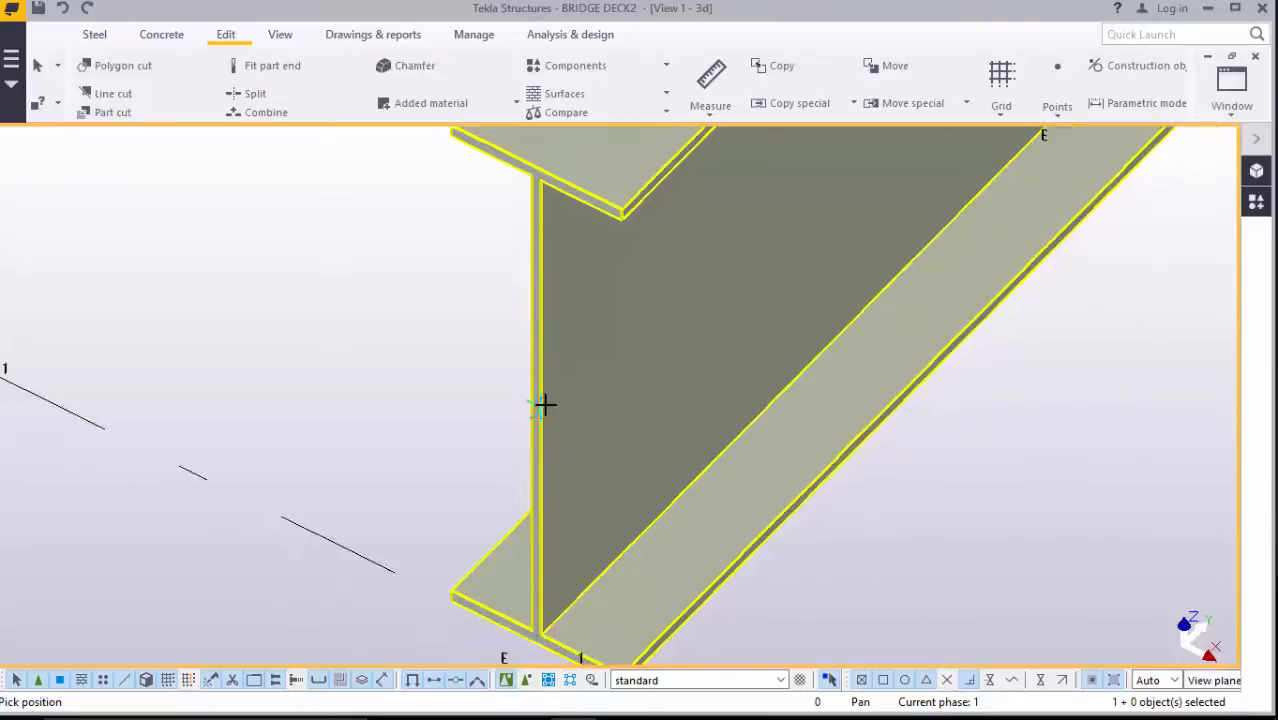
scroll(545, 168, up, 5)
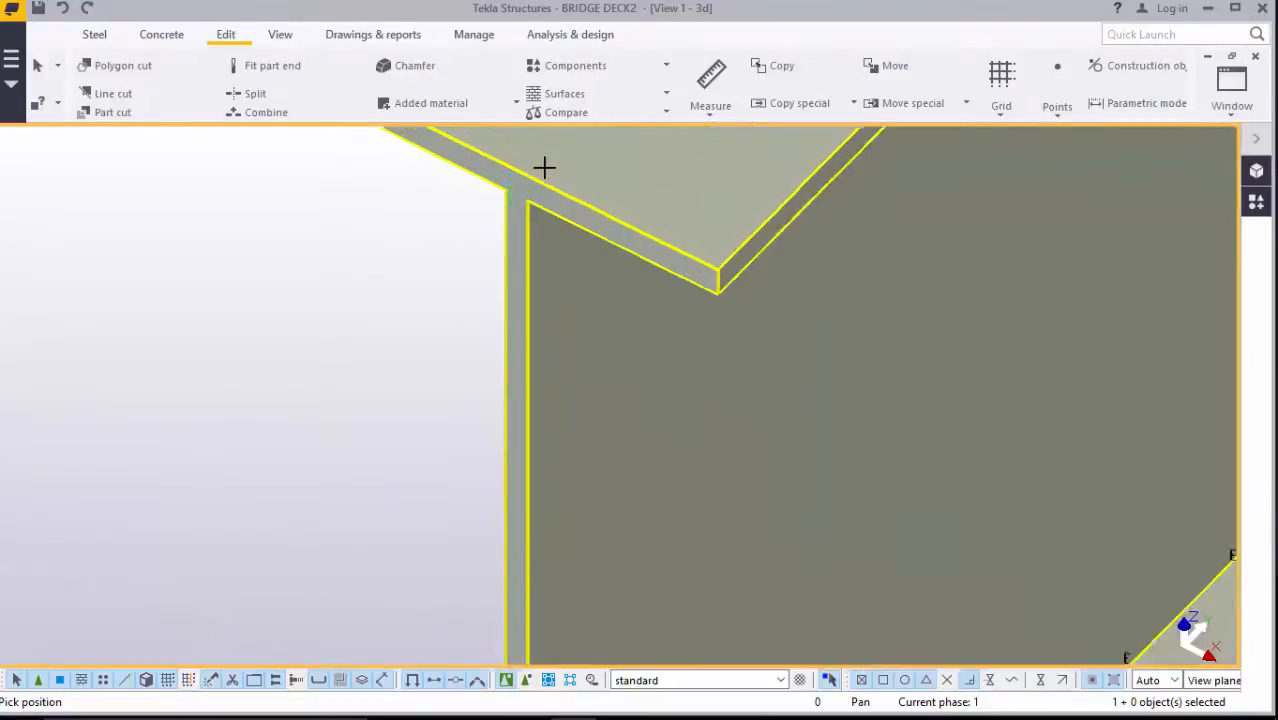
right_click(562, 184)
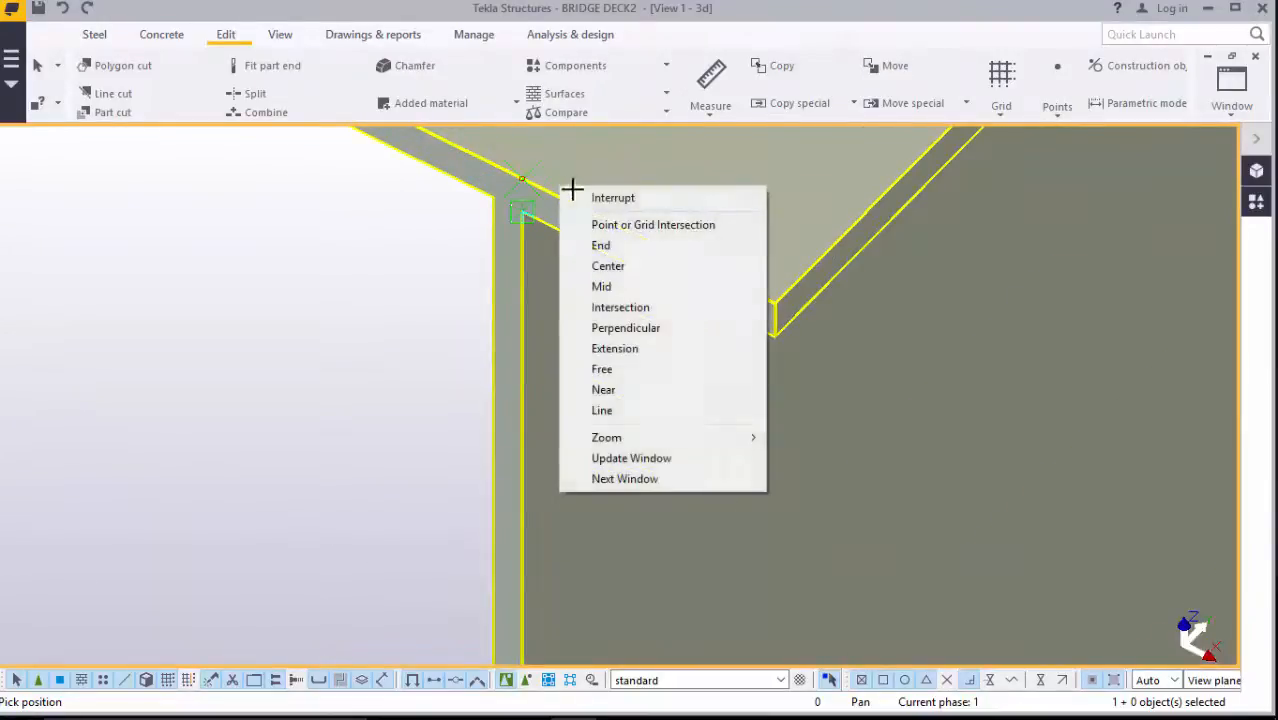
click(590, 195)
scroll(500, 225, down, 5)
scroll(505, 290, down, 3)
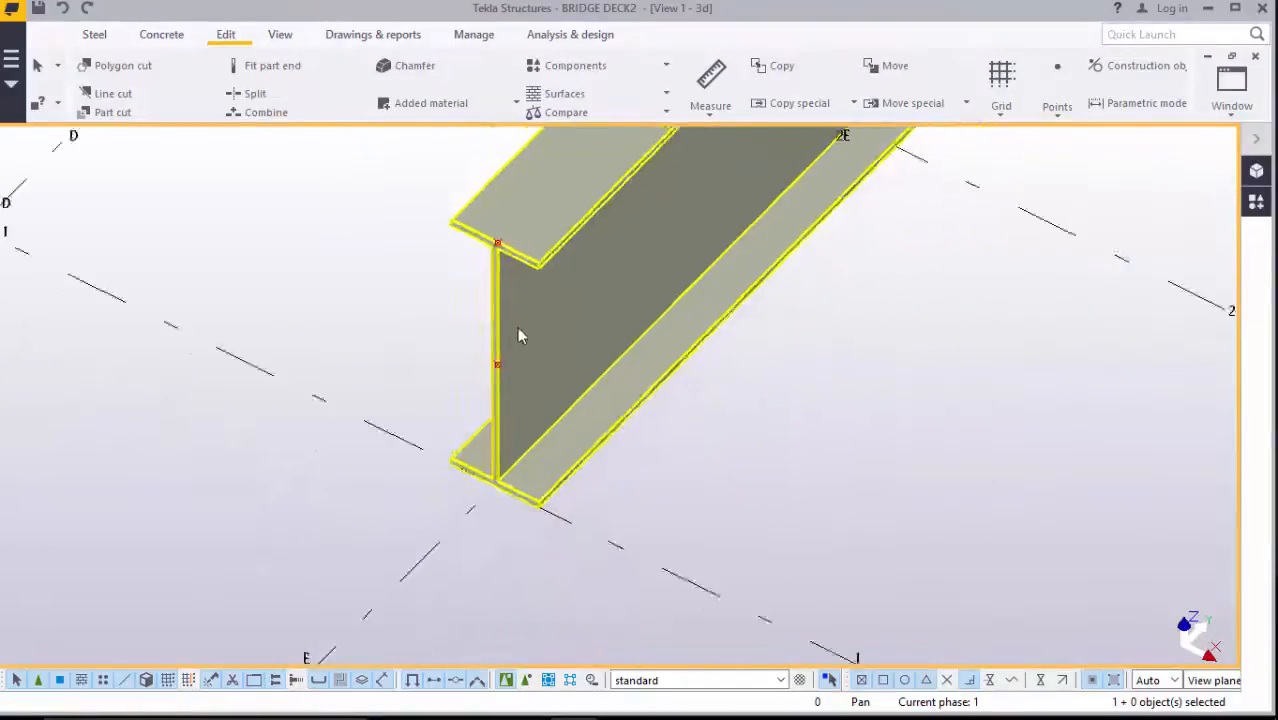
scroll(517, 326, up, 4)
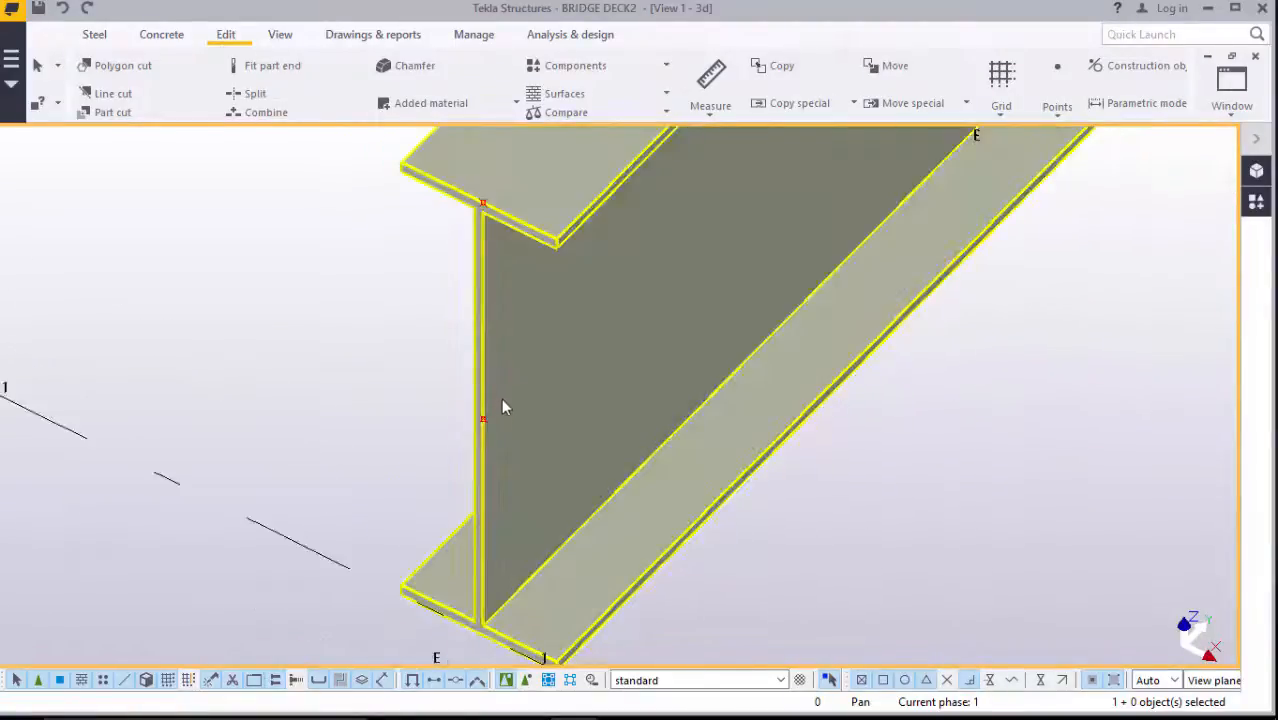
scroll(494, 248, up, 1)
scroll(434, 413, down, 1)
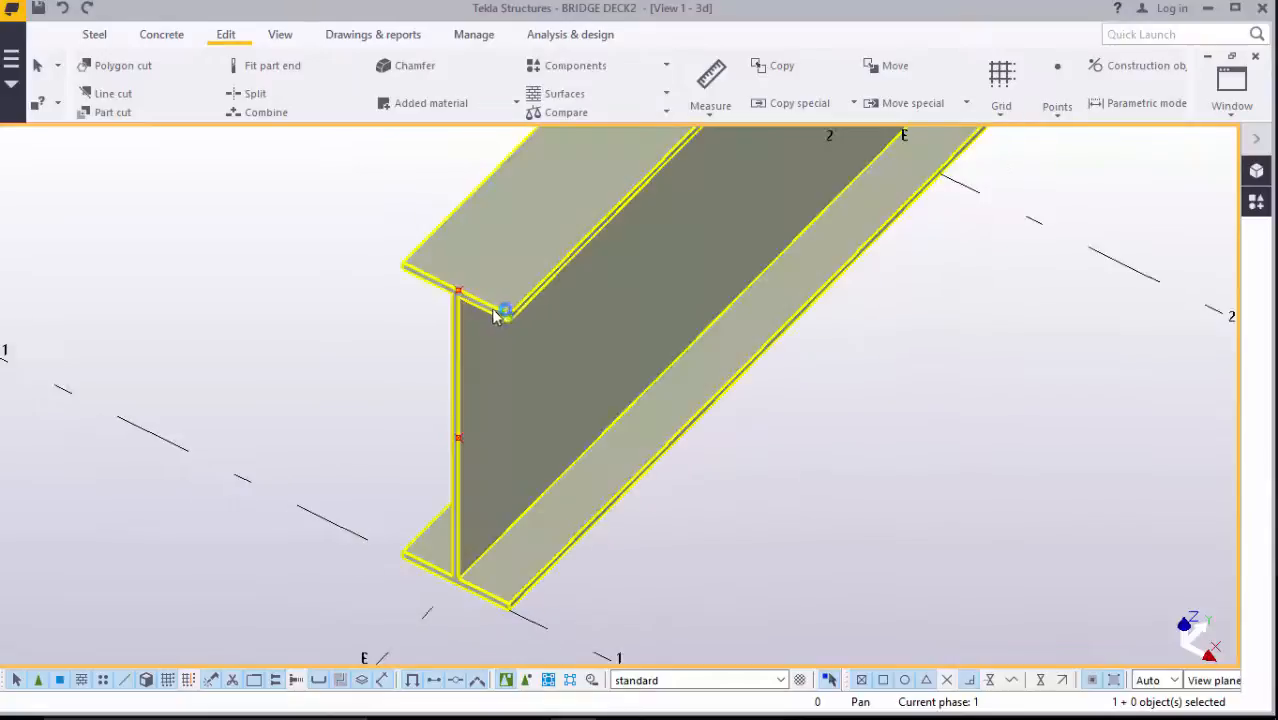
scroll(464, 291, up, 7)
scroll(464, 287, down, 5)
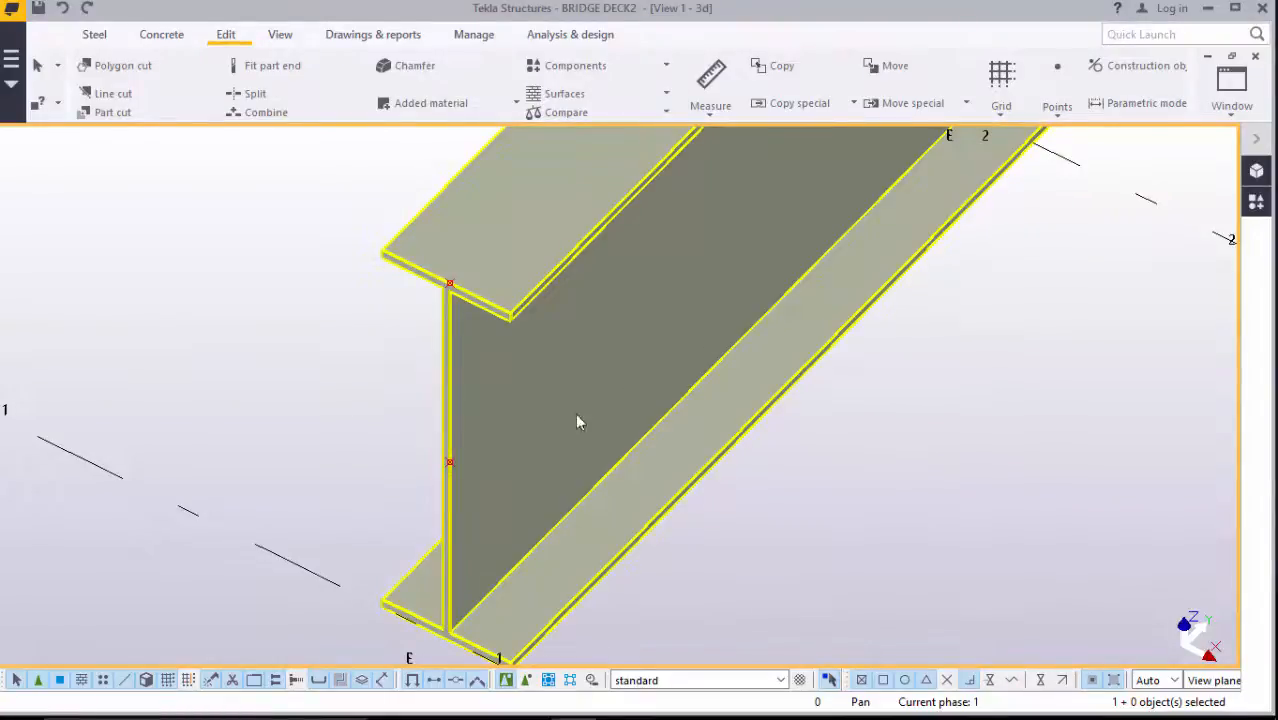
Copy the top flange and mid-web points 600 mm along the beam towards its far end, using the mid-web point as origin
scroll(510, 400, up, 3)
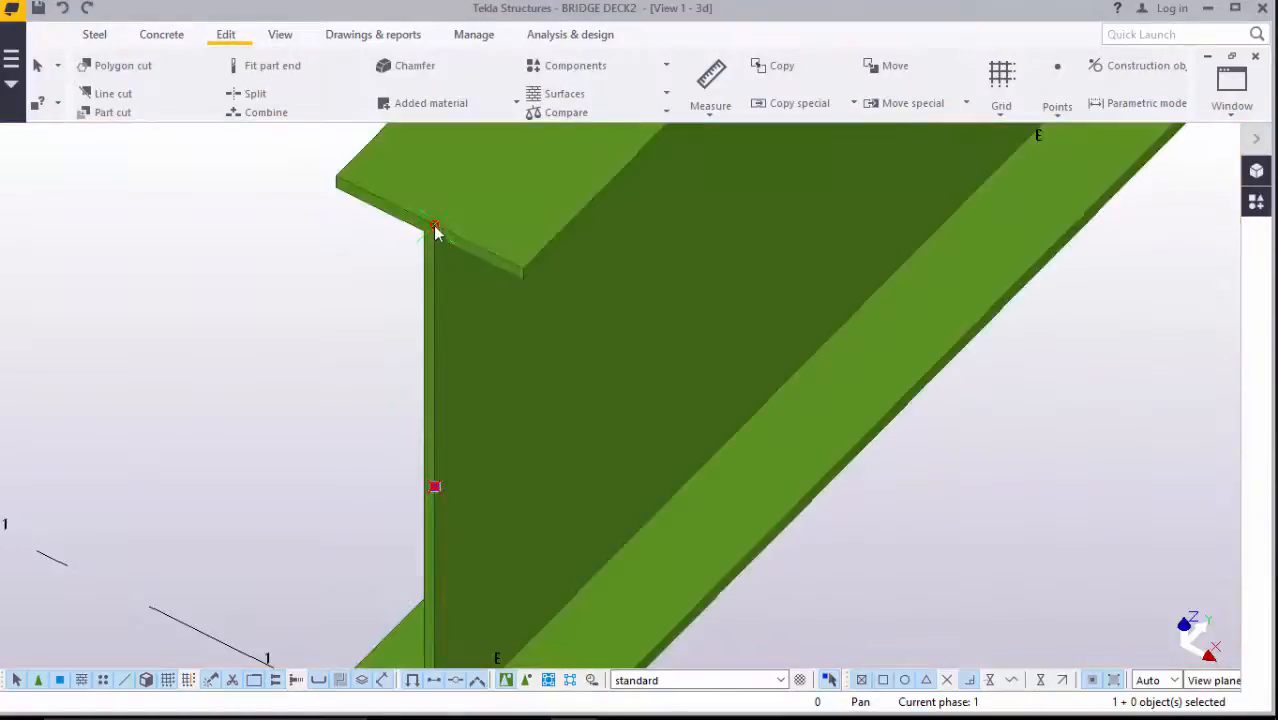
right_click(192, 256)
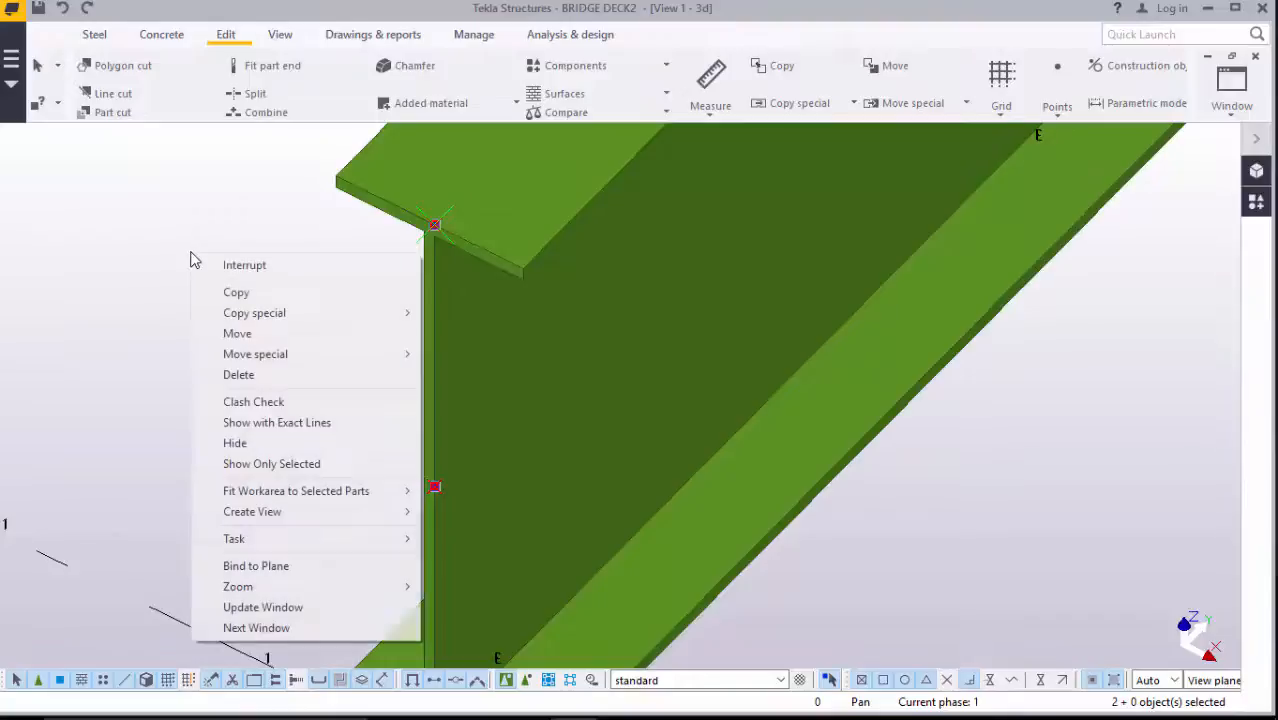
click(237, 293)
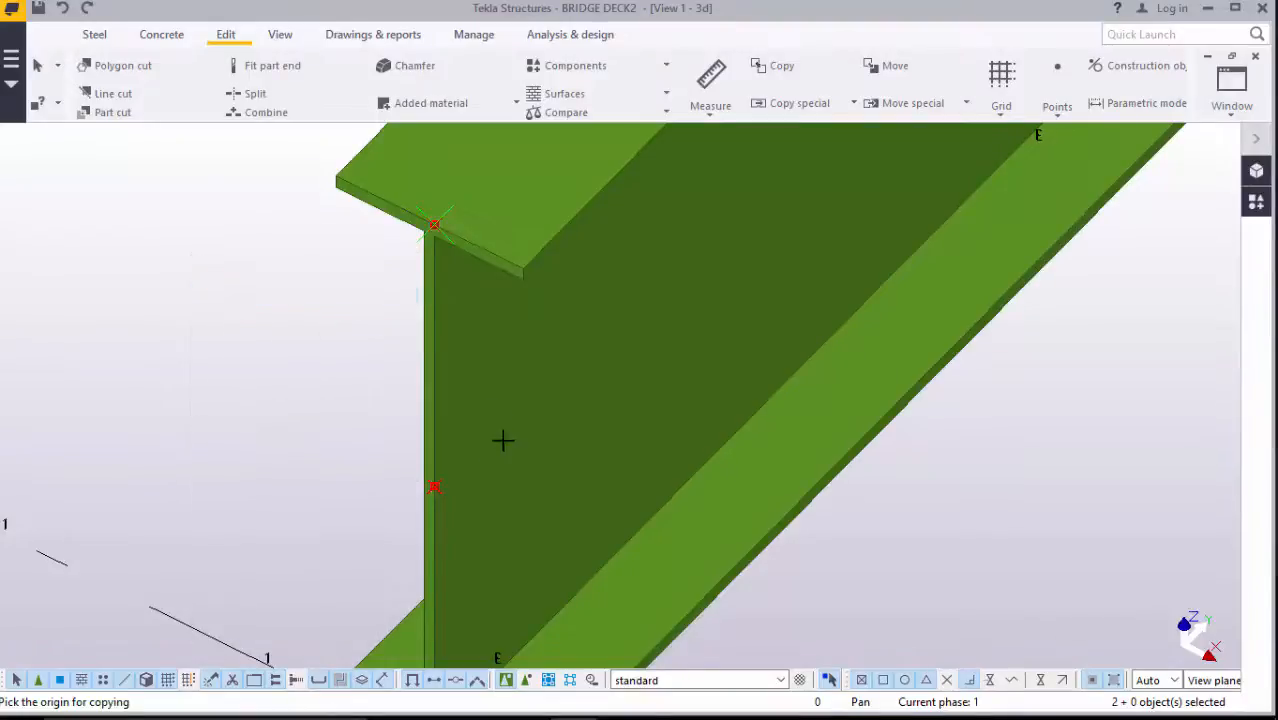
scroll(449, 500, up, 2)
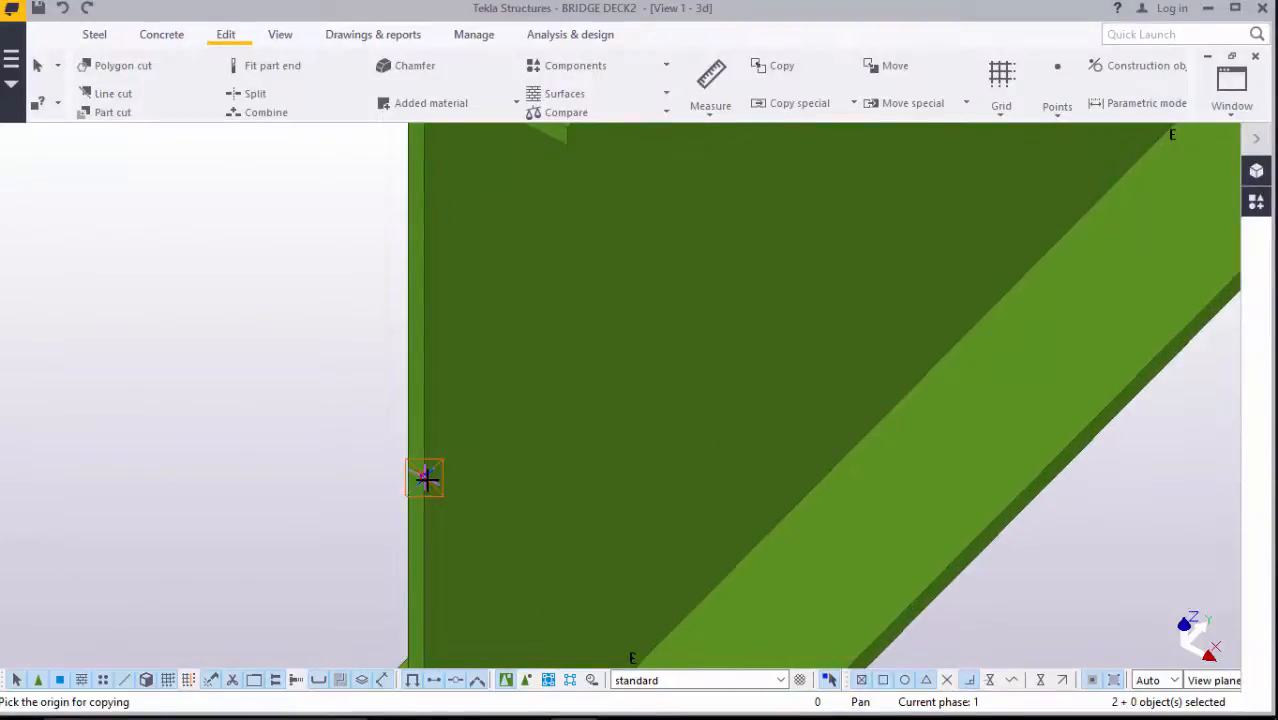
scroll(424, 479, down, 4)
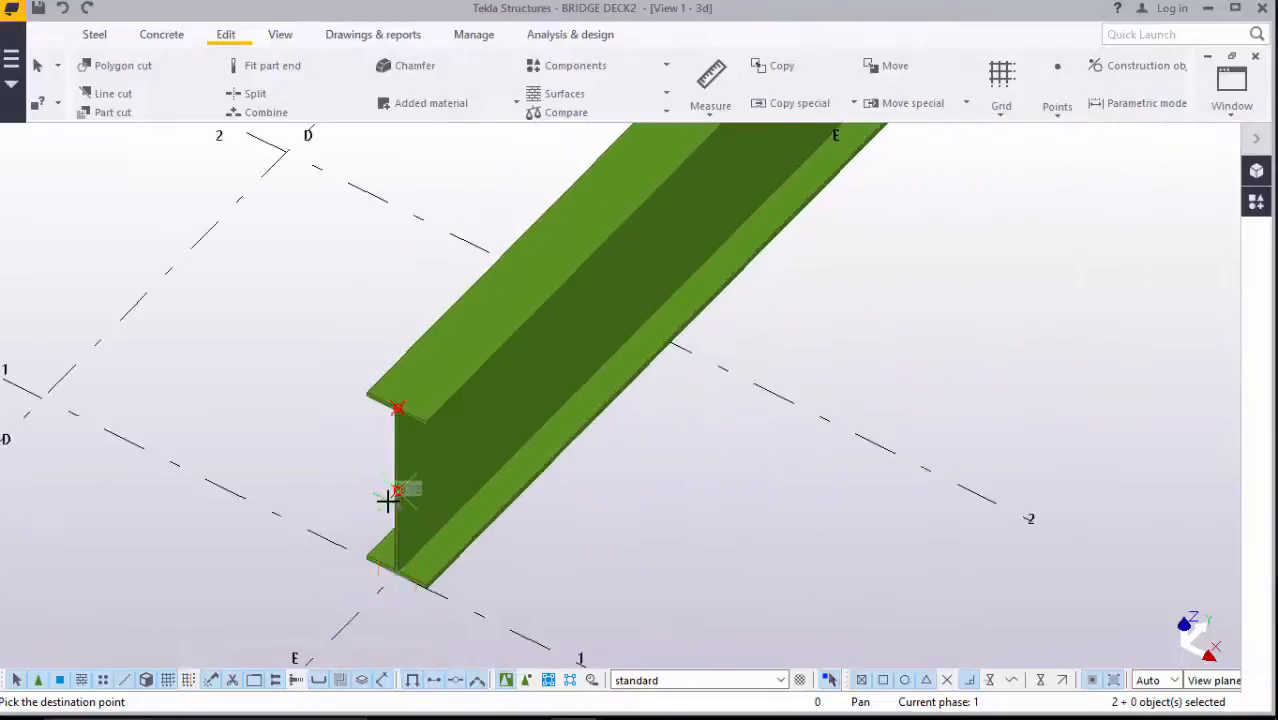
scroll(373, 506, down, 4)
scroll(491, 456, down, 2)
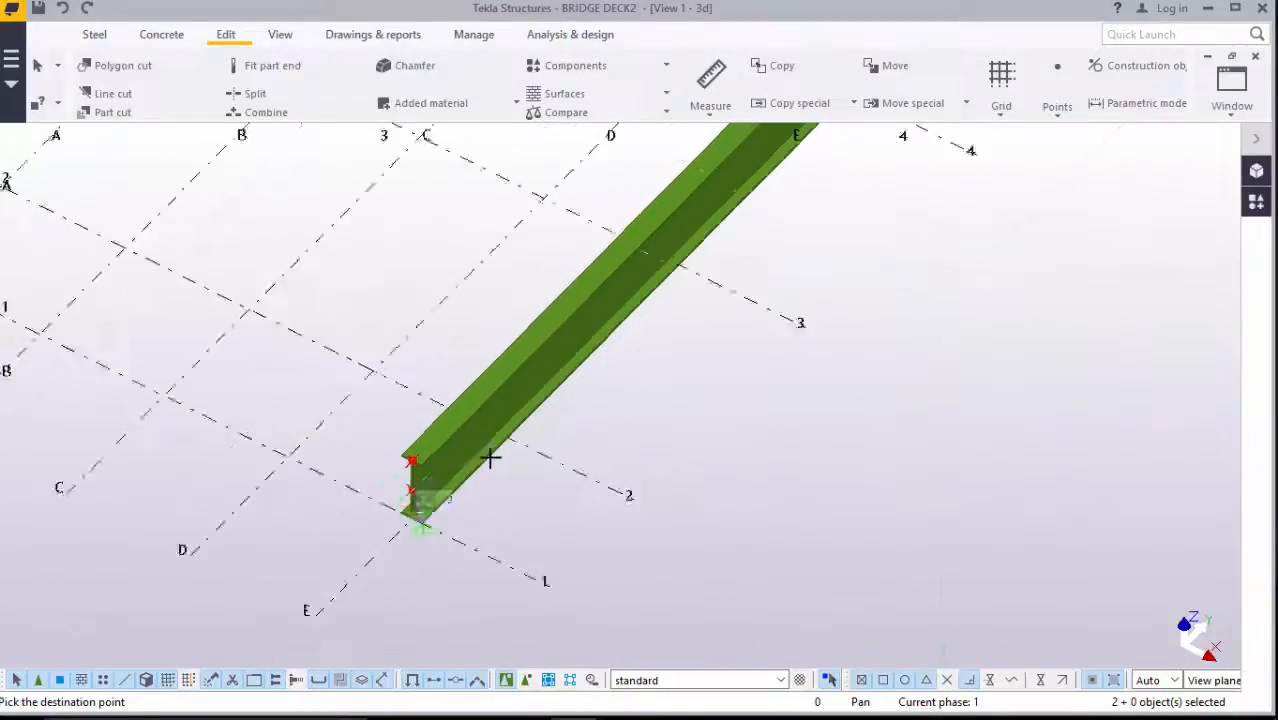
scroll(739, 194, up, 2)
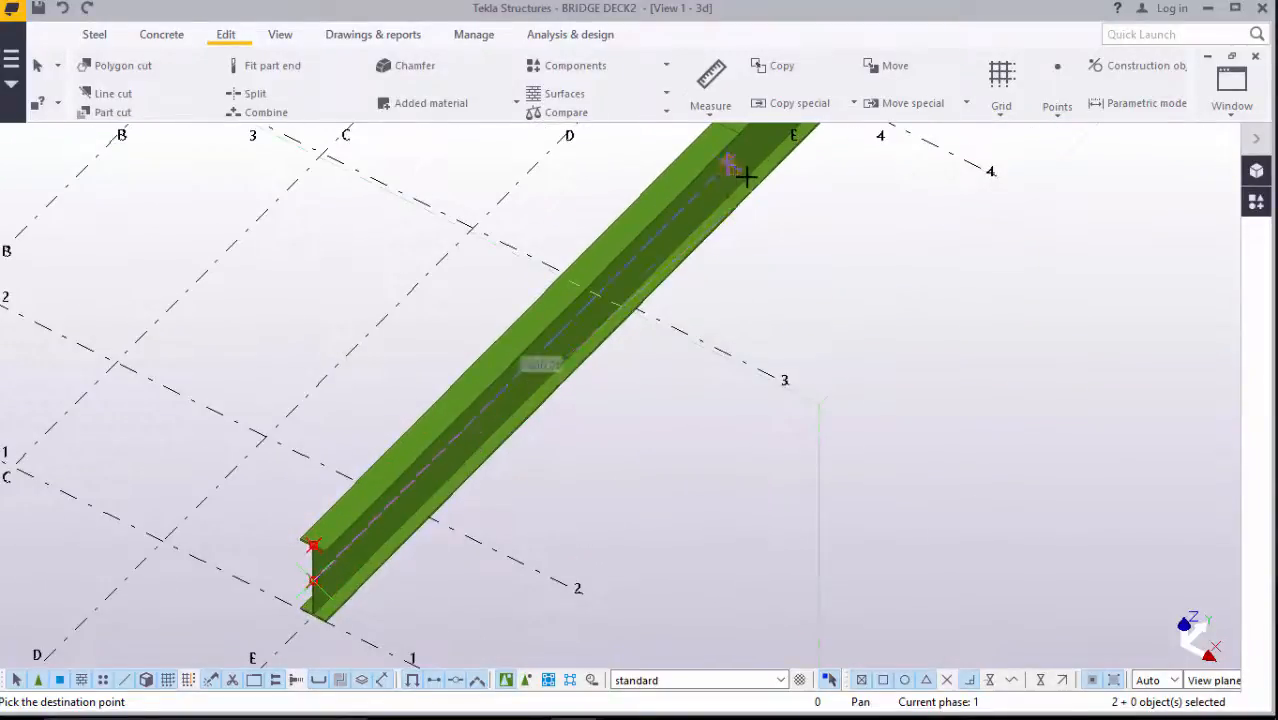
scroll(563, 497, down, 8)
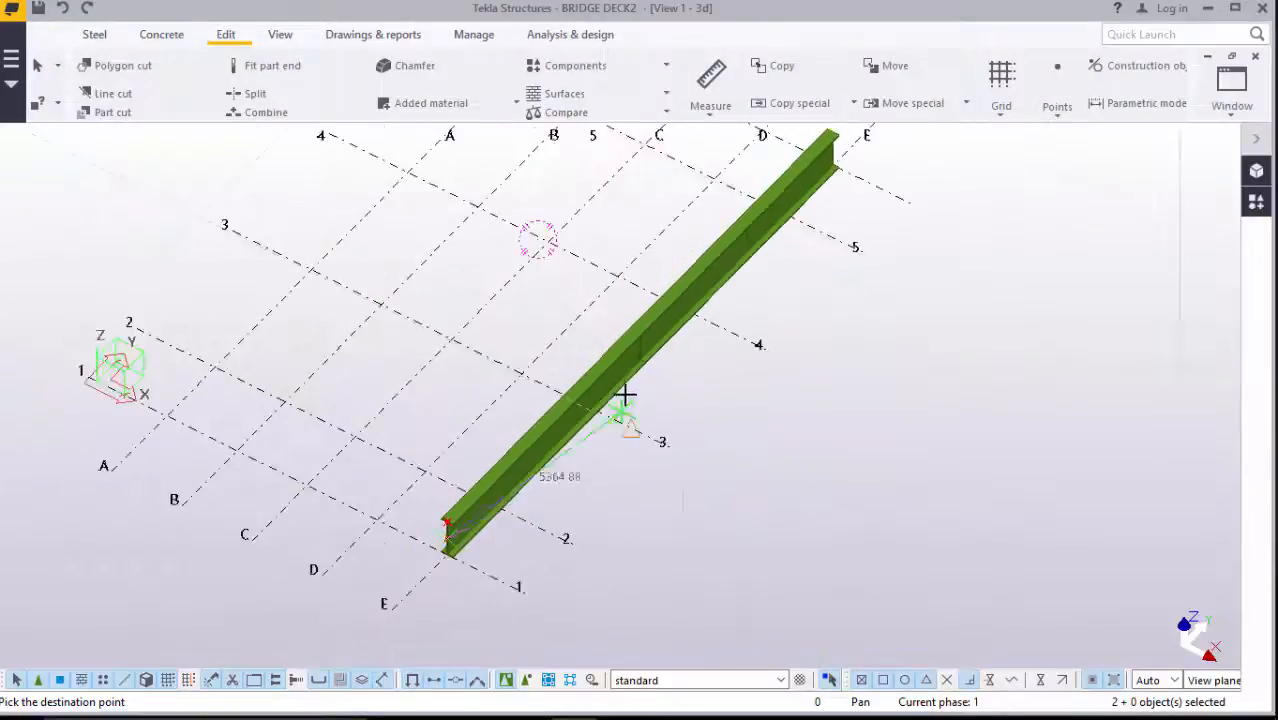
scroll(620, 392, up, 4)
scroll(673, 361, down, 3)
scroll(685, 448, down, 2)
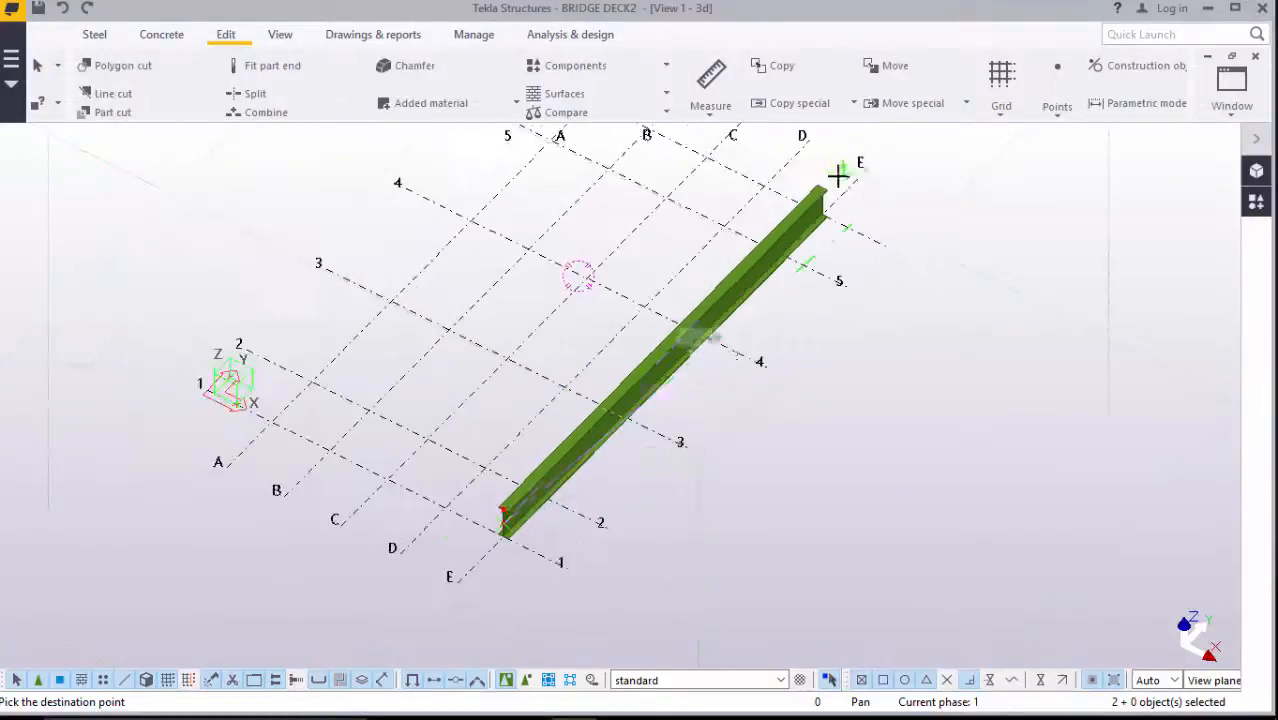
scroll(813, 243, up, 5)
scroll(811, 230, up, 1)
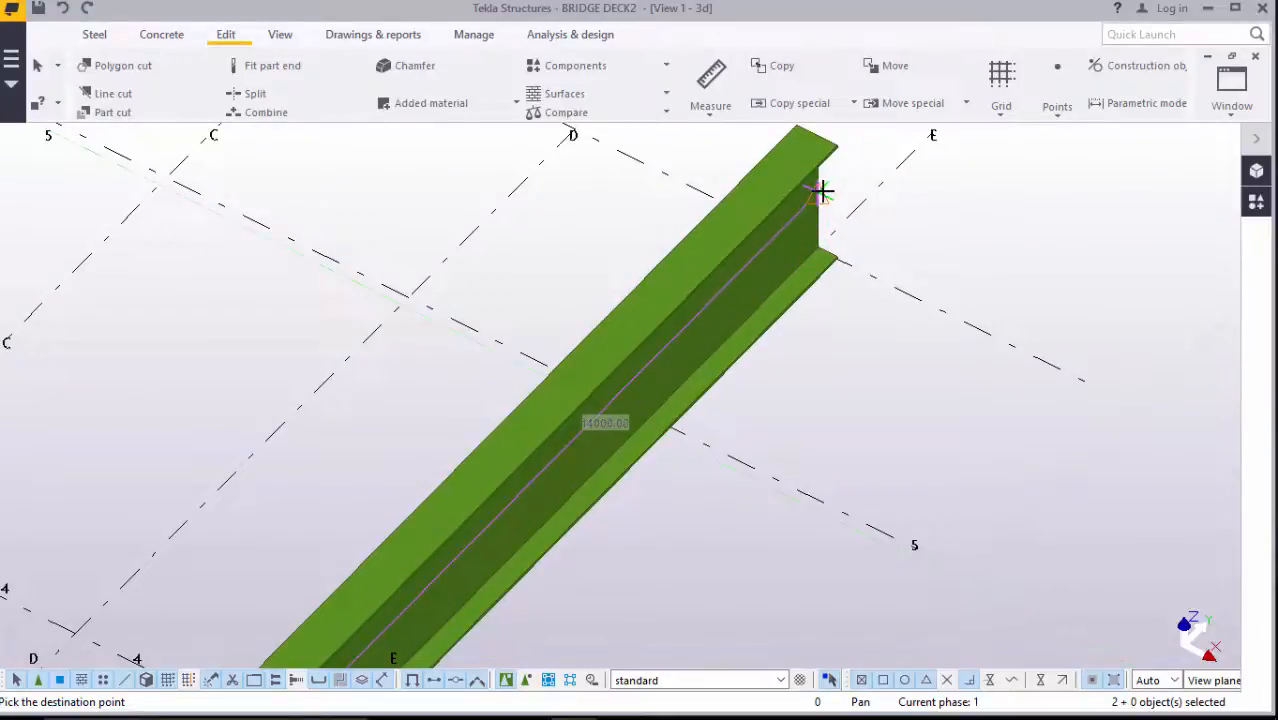
text(600)
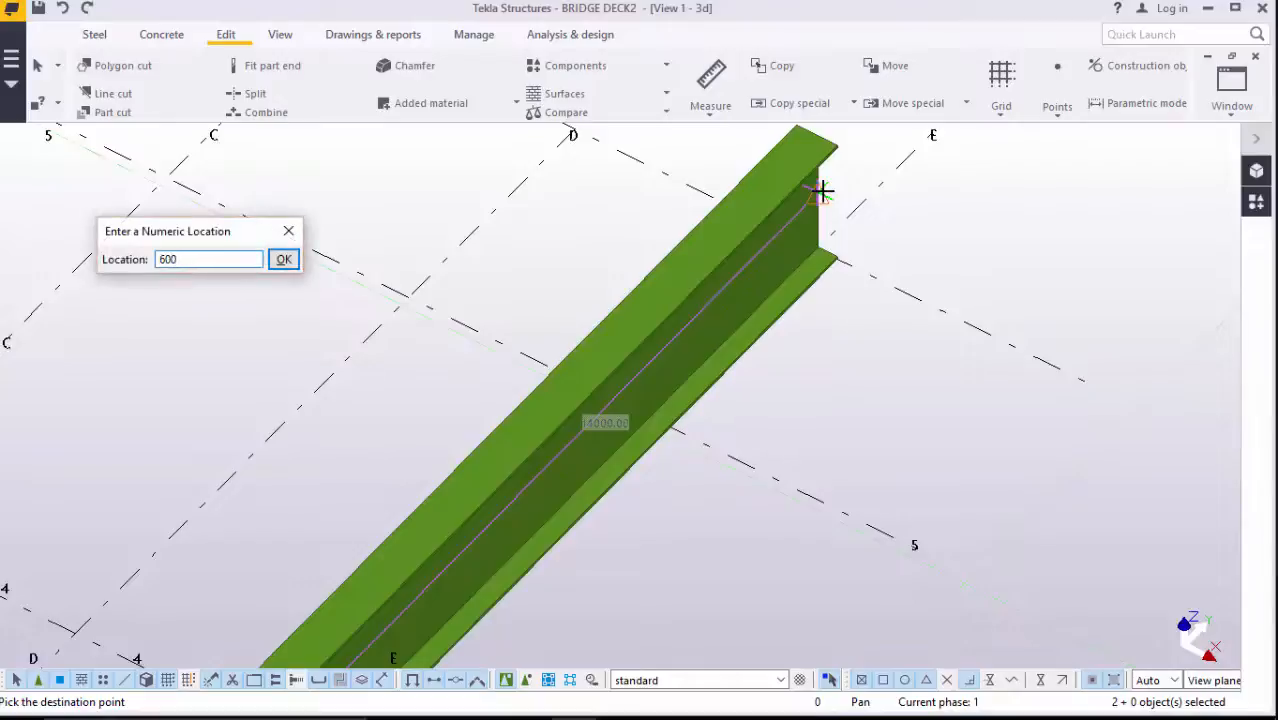
key(Return)
scroll(713, 294, down, 6)
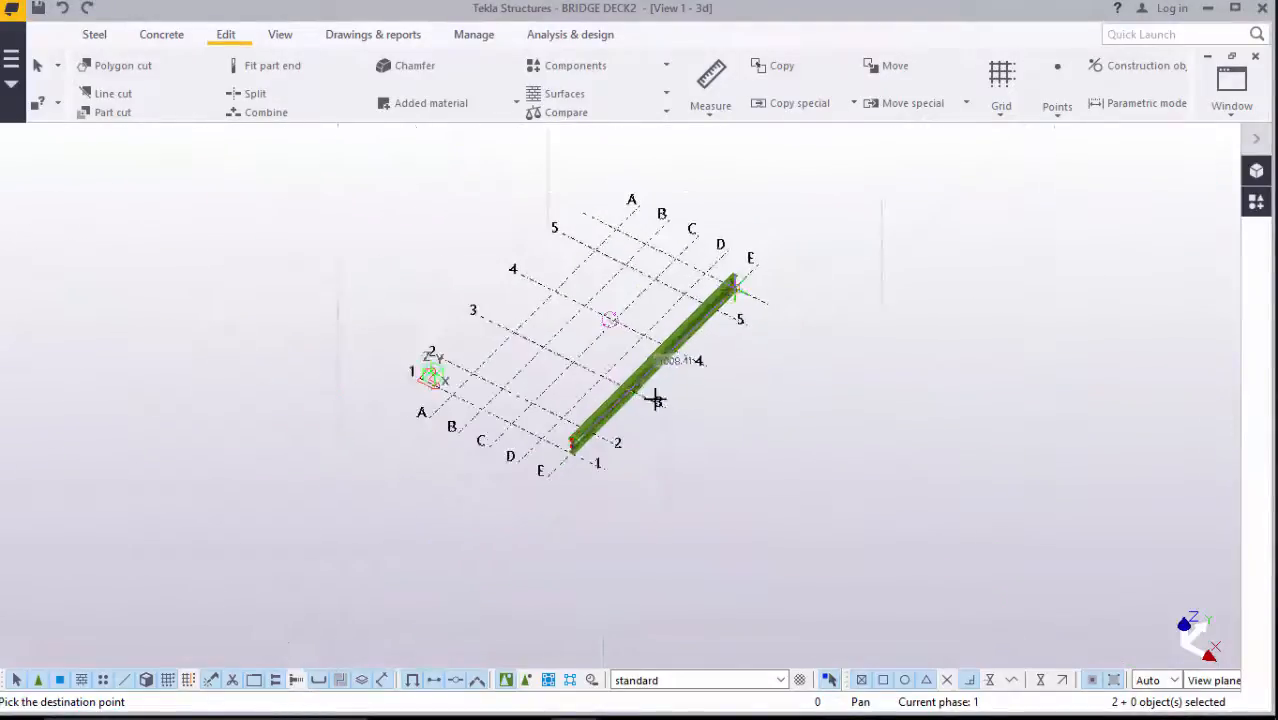
scroll(590, 451, up, 8)
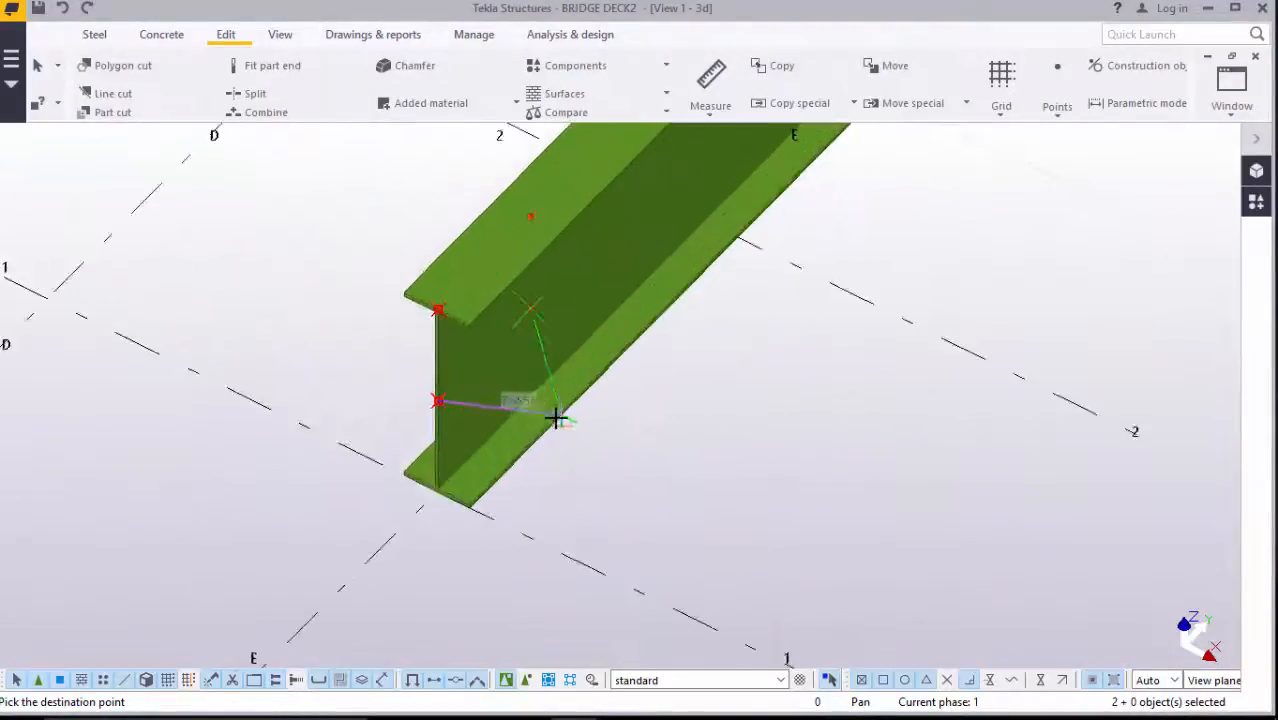
right_click(780, 412)
click(800, 422)
Cut a 600 mm notch from the upper half of the beam's grid line 1 end with a polygon through the four construction points
scroll(410, 320, up, 2)
click(518, 236)
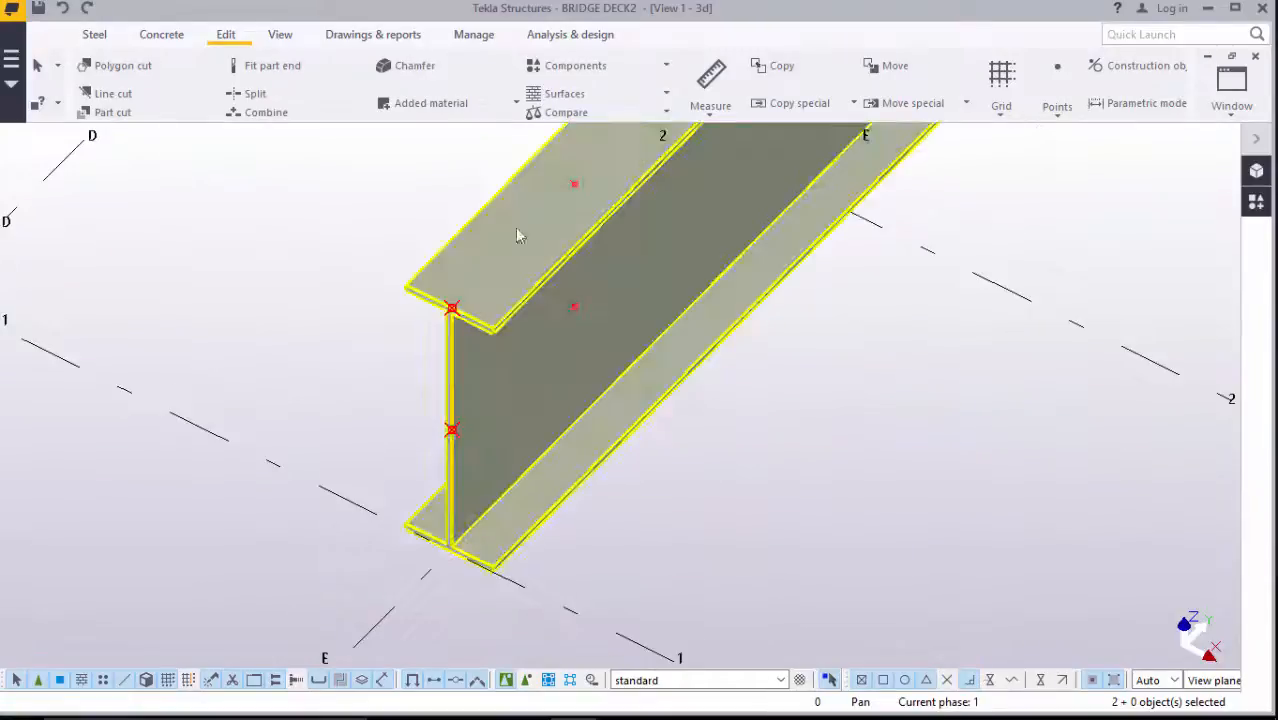
click(916, 406)
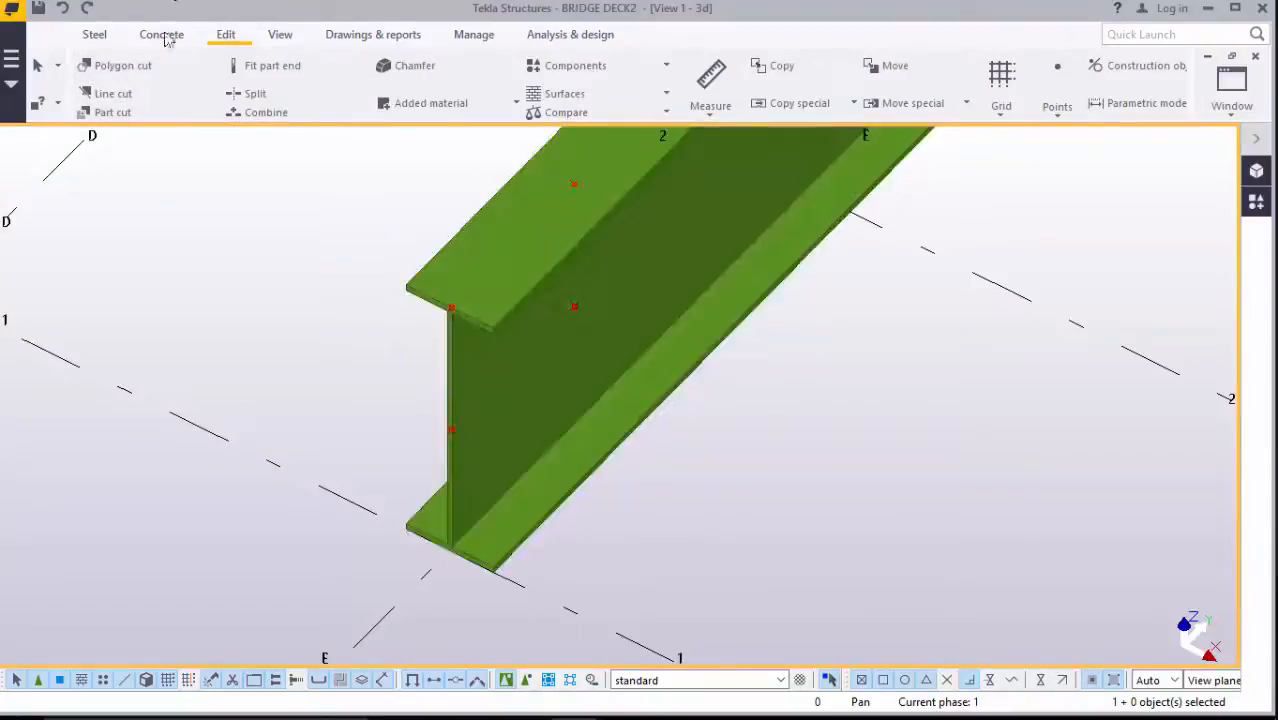
click(120, 97)
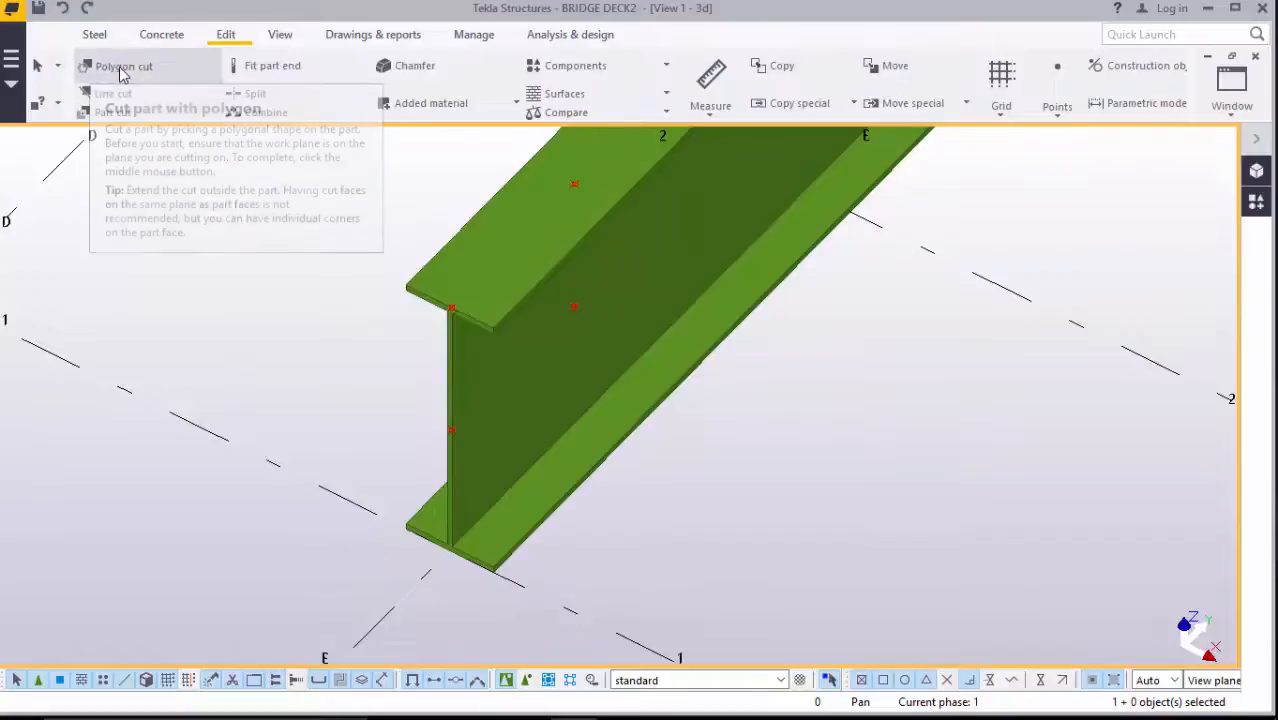
click(120, 70)
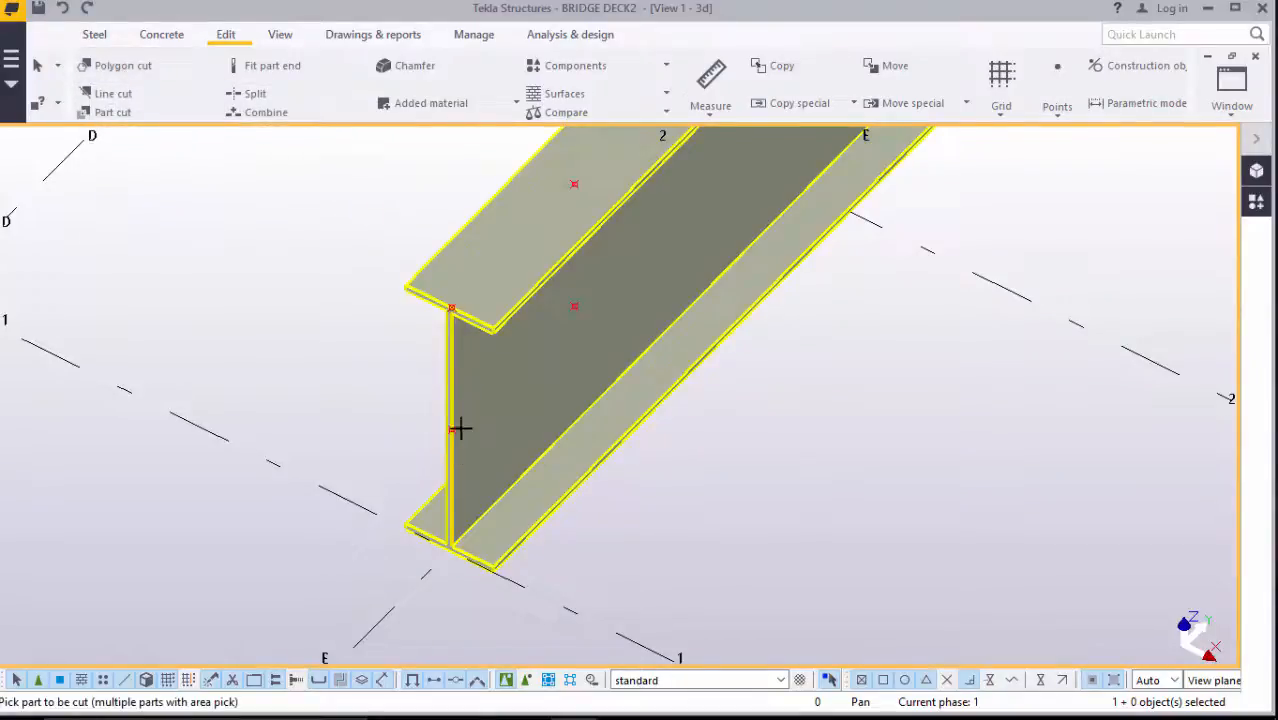
scroll(479, 426, up, 2)
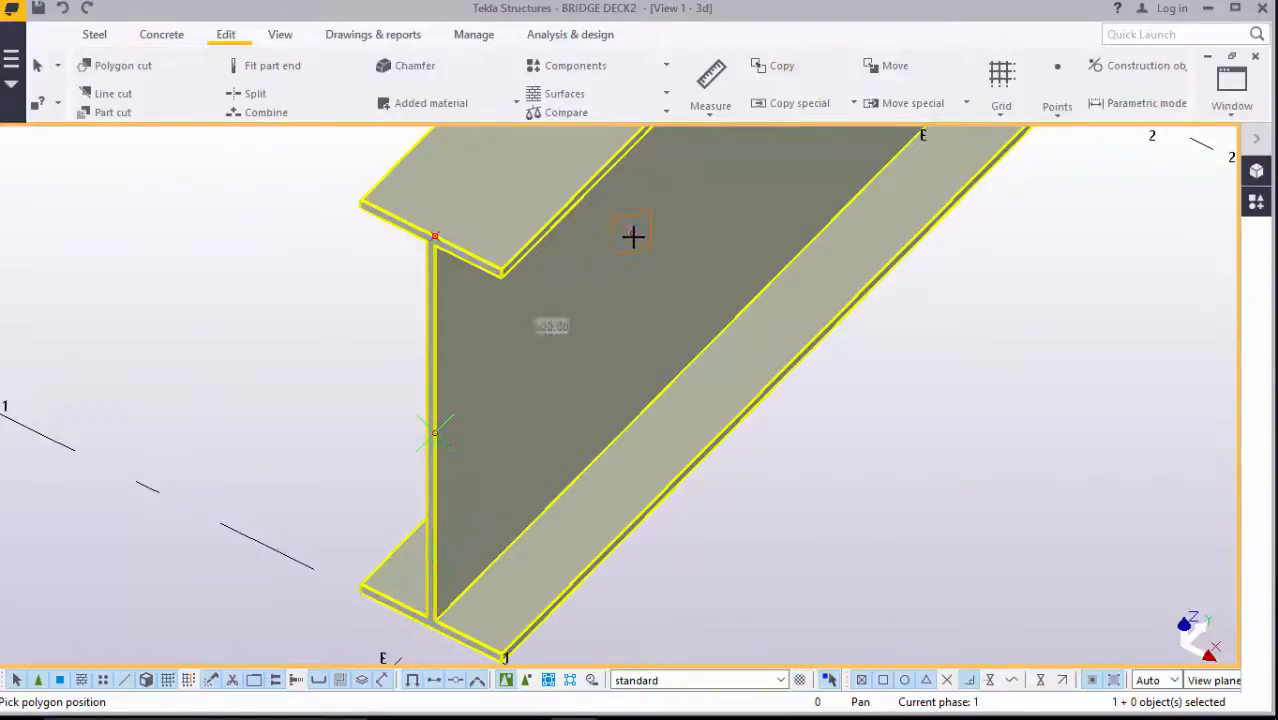
click(632, 234)
scroll(605, 438, down, 4)
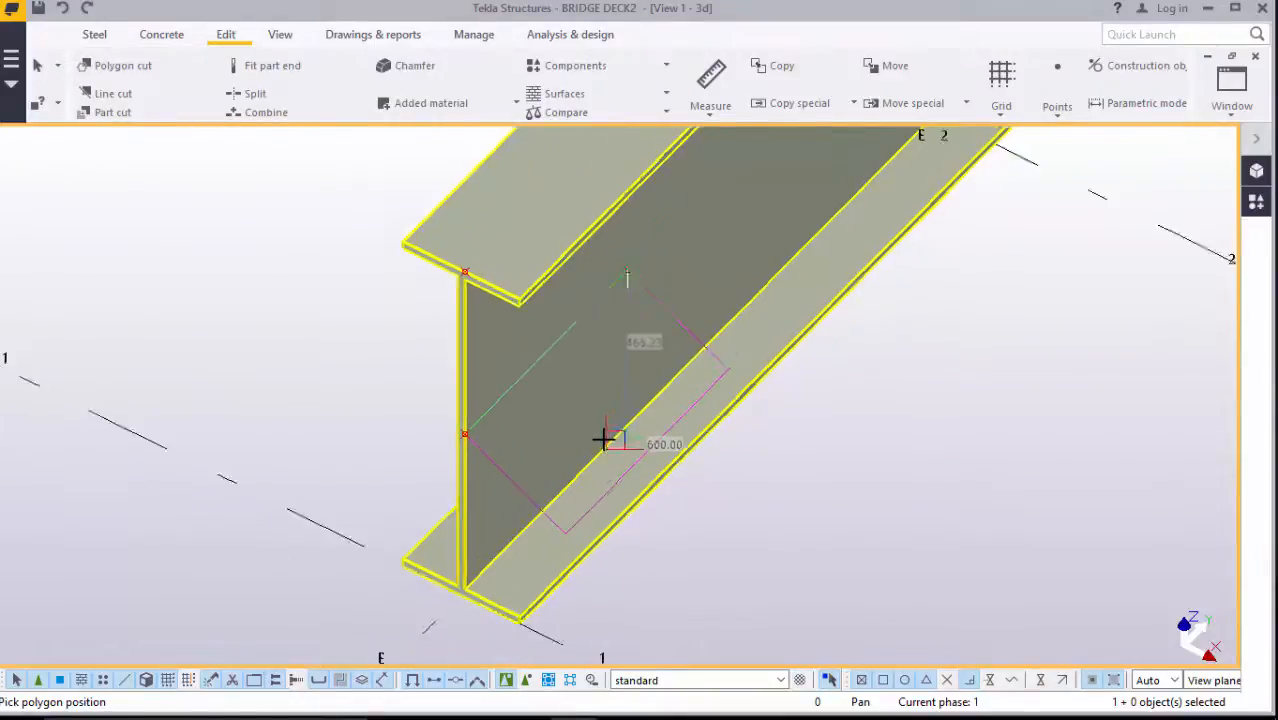
click(622, 161)
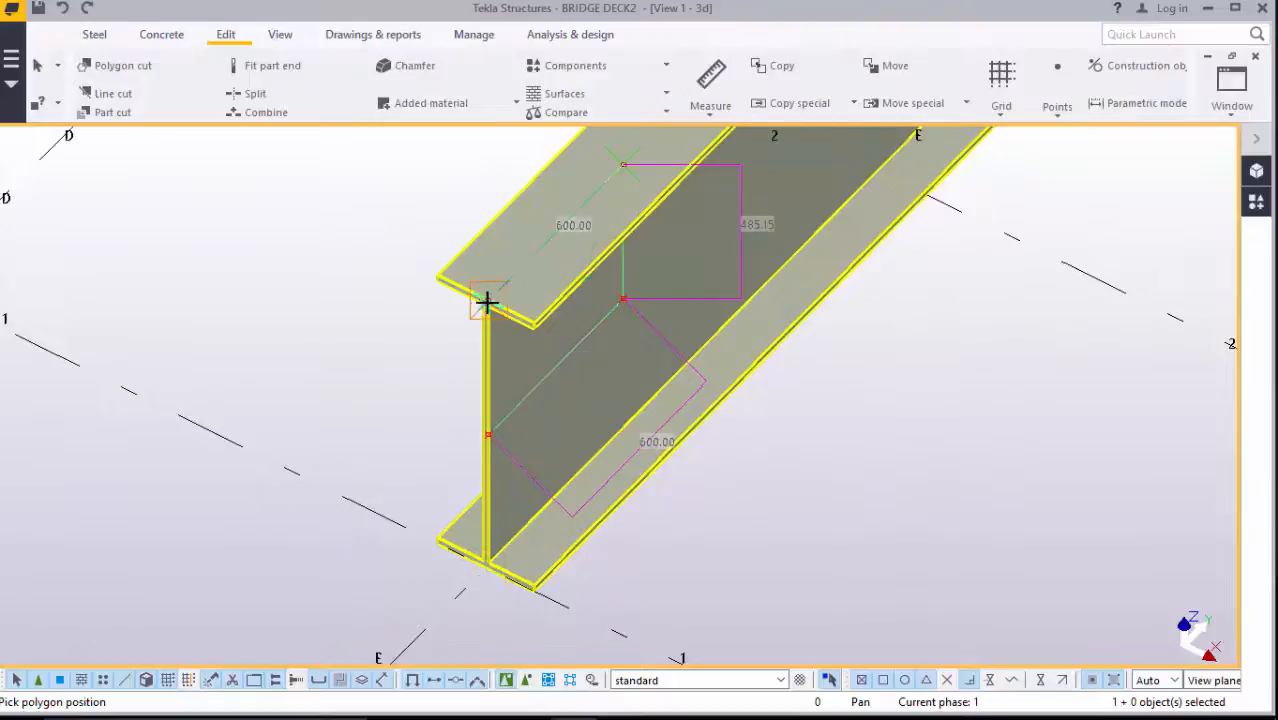
scroll(486, 301, up, 3)
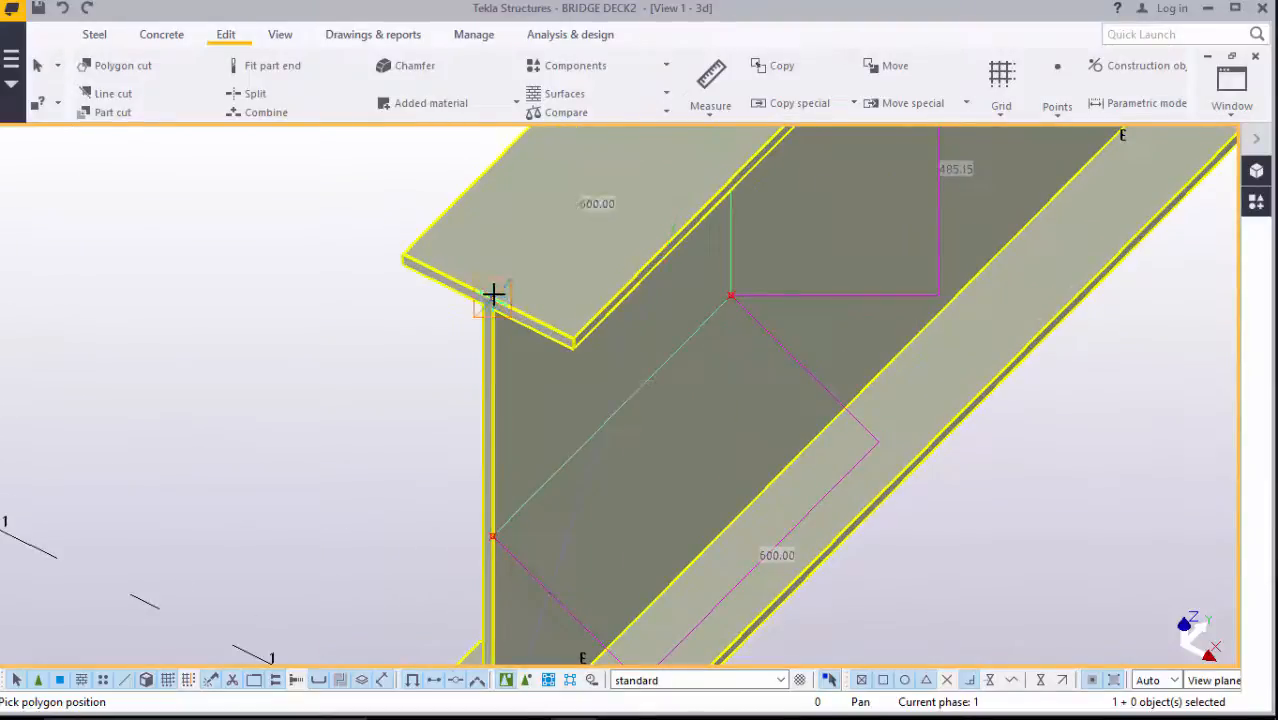
click(493, 535)
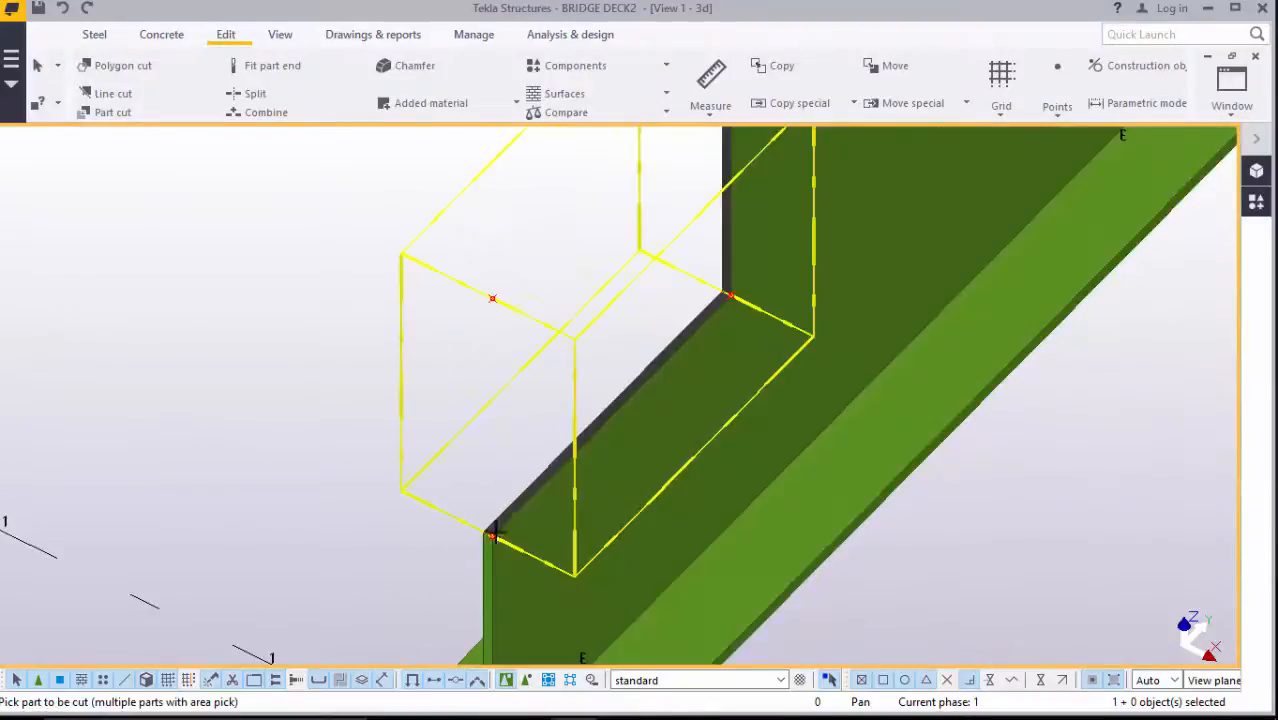
scroll(422, 428, down, 4)
right_click(393, 249)
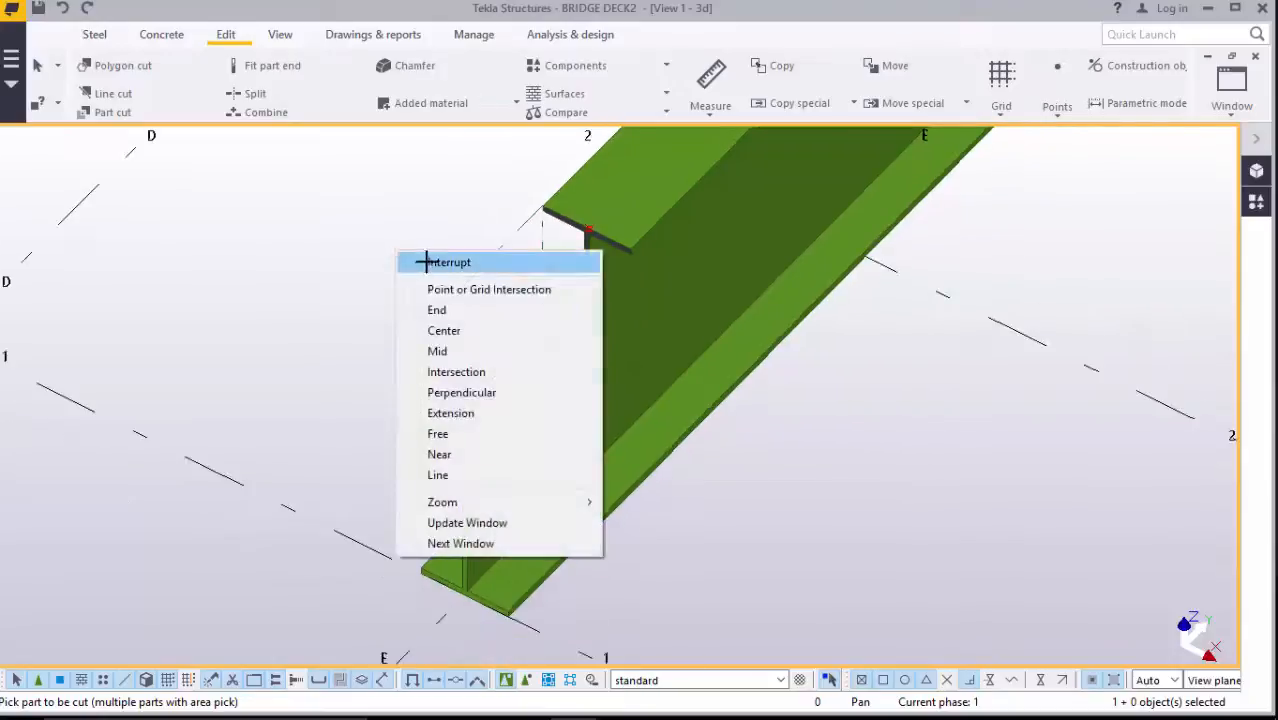
click(428, 261)
Redraw the view to clear the temporary points and cut outline at the notched beam end
right_click(390, 228)
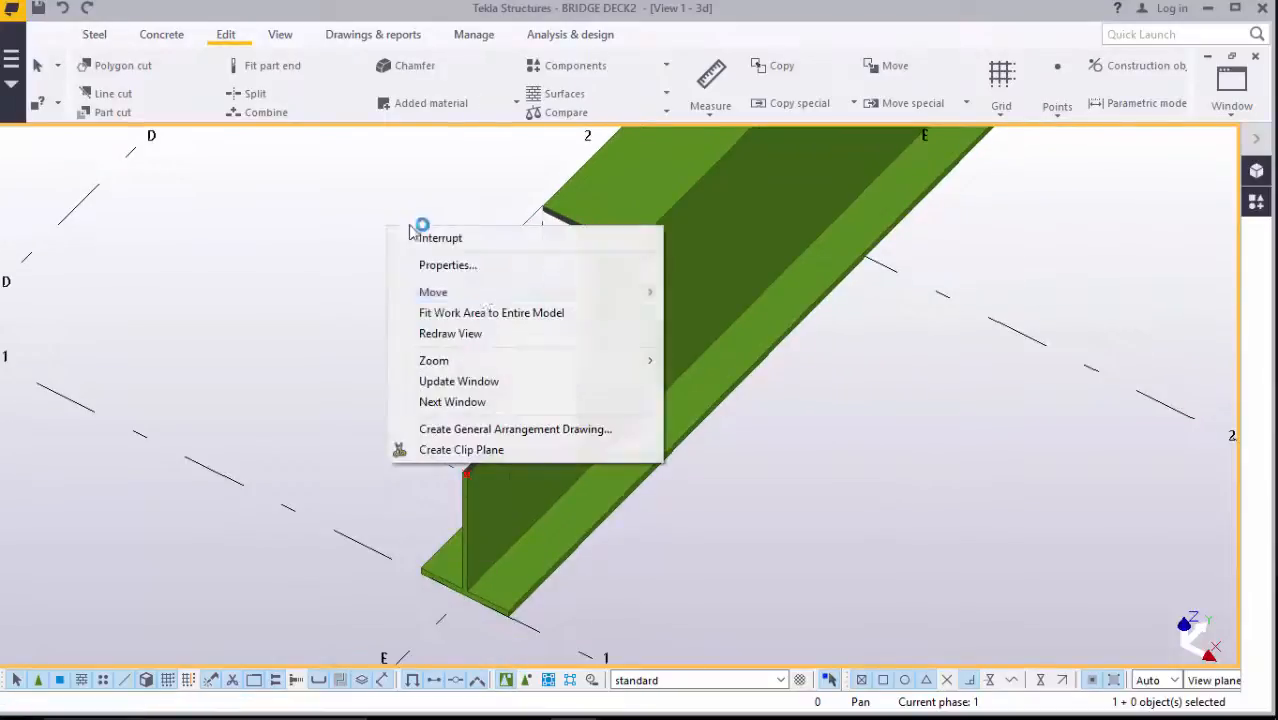
click(466, 336)
scroll(448, 399, down, 3)
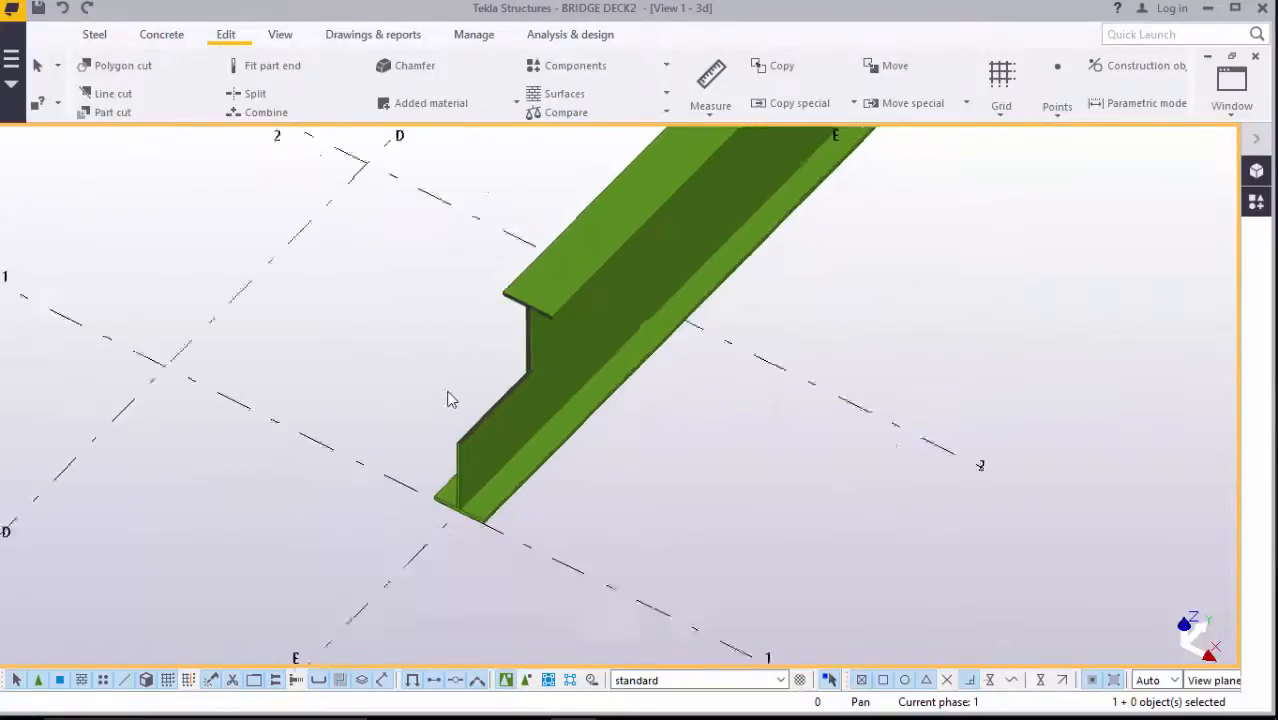
Examine the notched beam end and the joint between the two beams along grid line E
scroll(519, 368, up, 2)
scroll(431, 385, down, 4)
scroll(462, 385, up, 5)
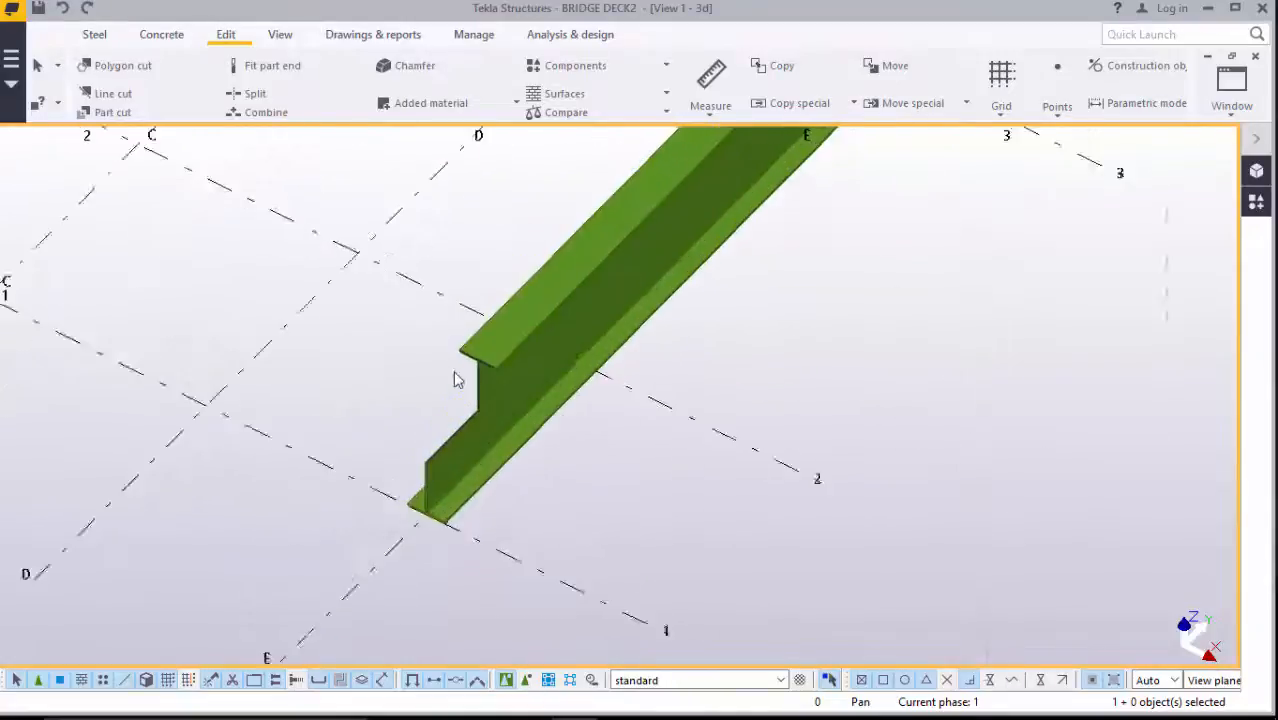
scroll(464, 446, down, 3)
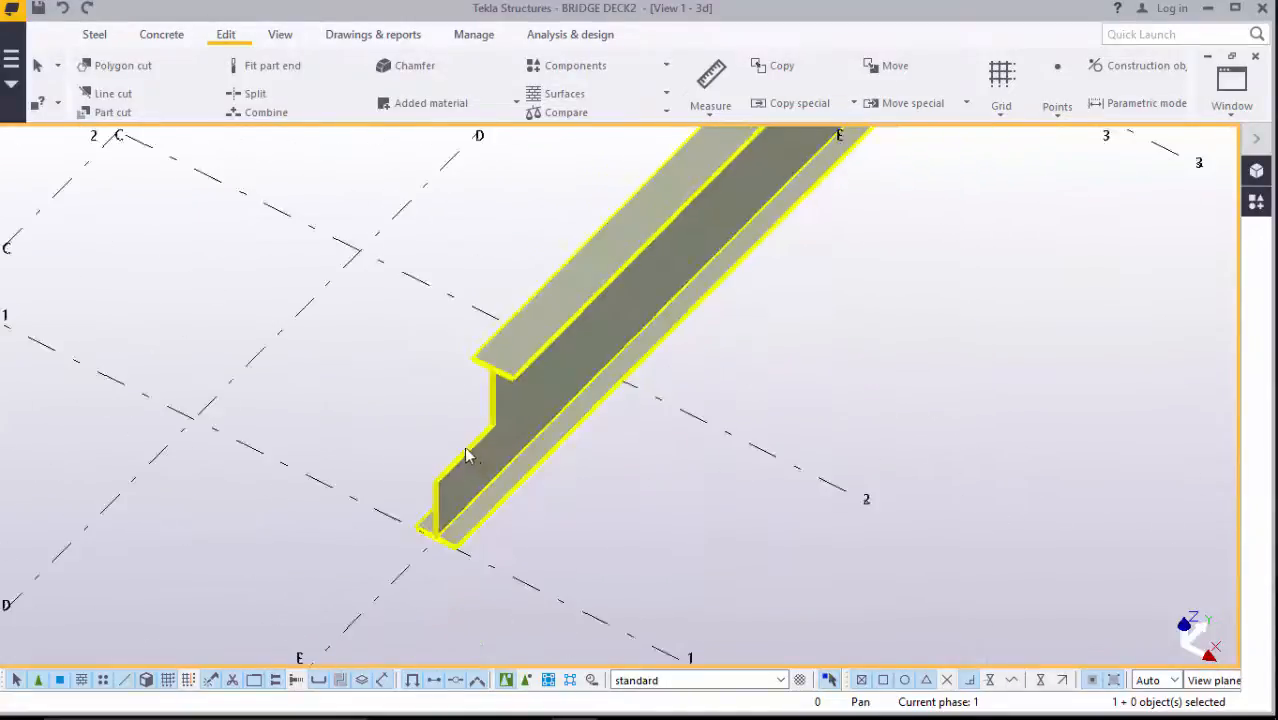
scroll(502, 395, up, 5)
scroll(505, 418, down, 6)
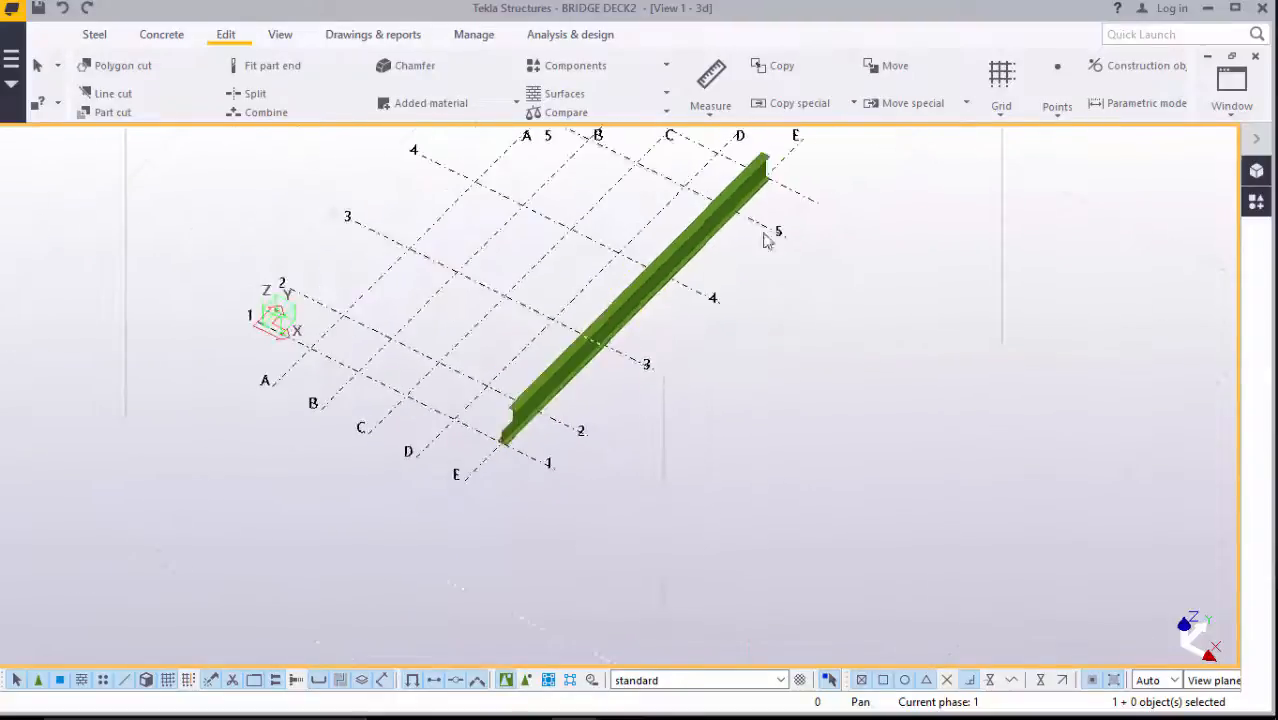
scroll(747, 194, up, 6)
scroll(600, 400, up, 4)
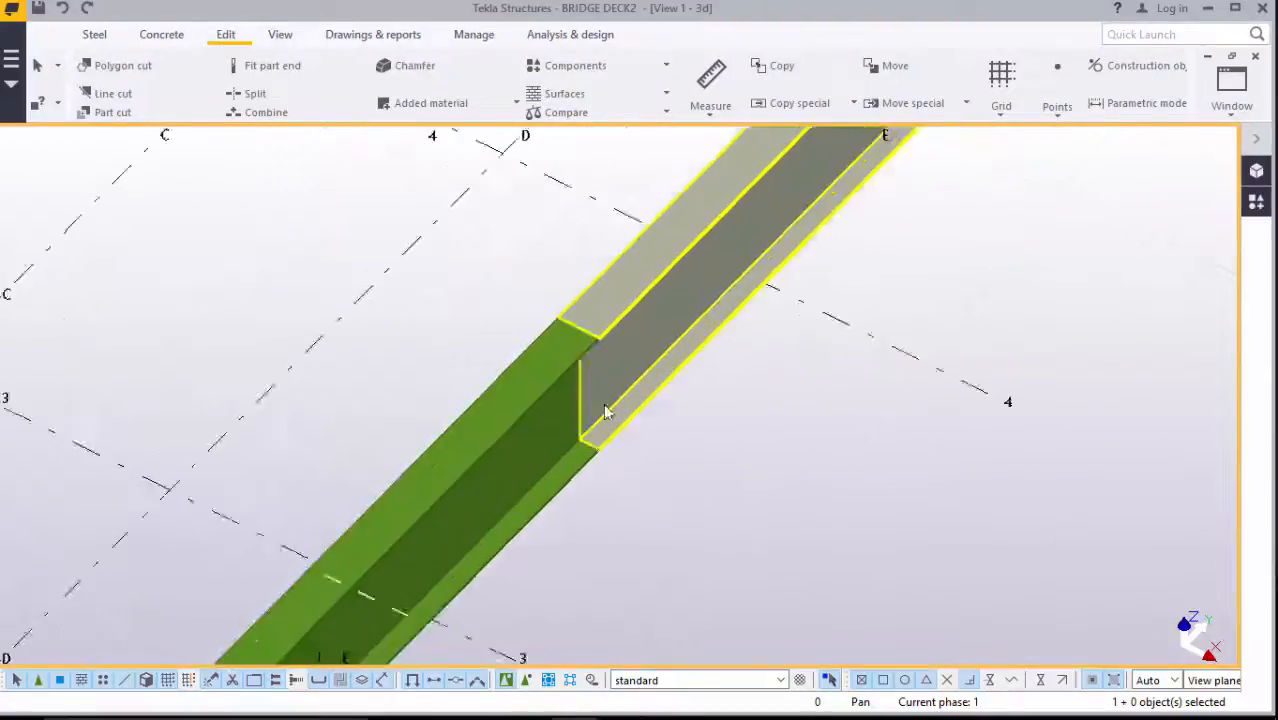
scroll(579, 391, down, 4)
scroll(524, 416, down, 2)
scroll(414, 502, up, 3)
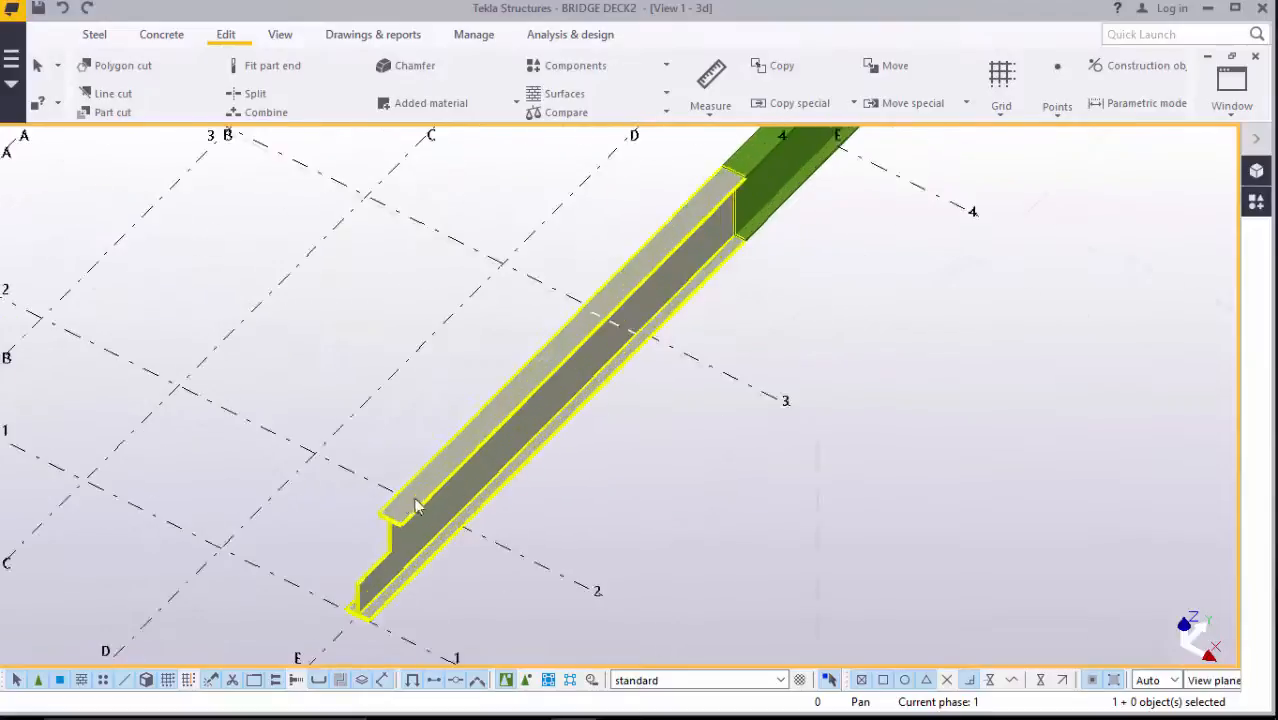
Delete the uncut second beam at the far end of grid line E
scroll(414, 502, down, 3)
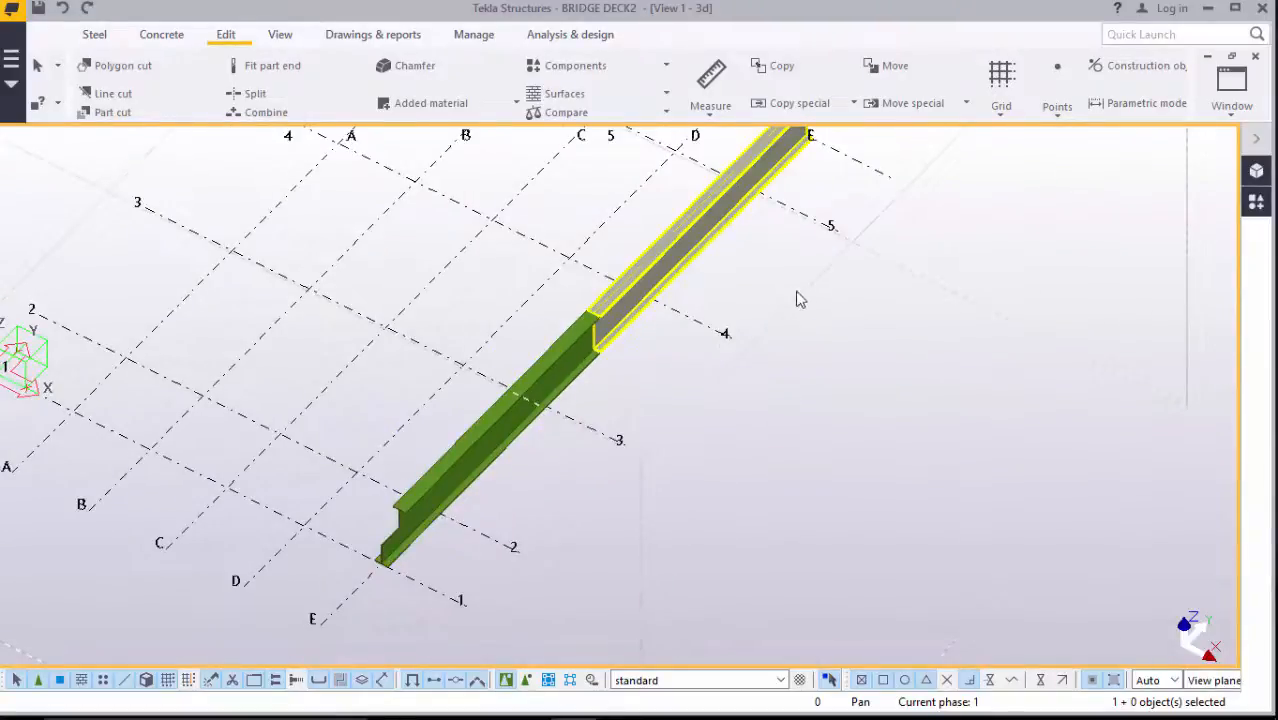
right_click(755, 300)
click(800, 405)
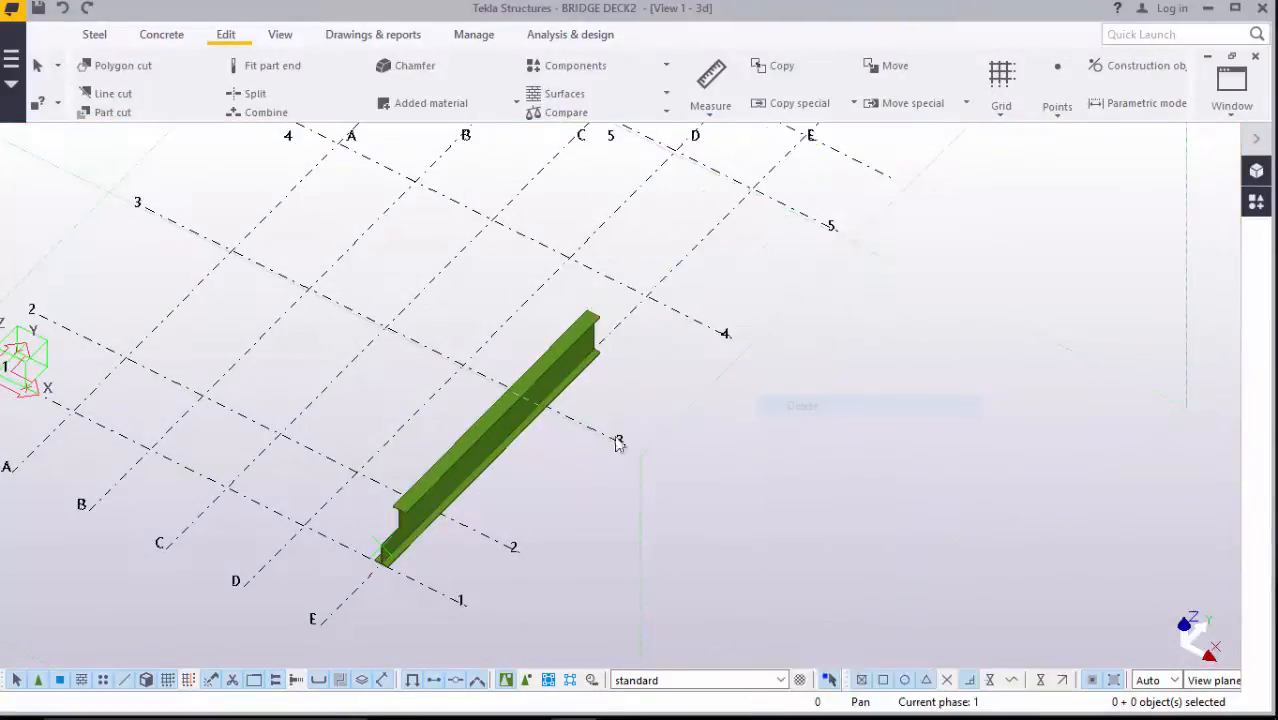
Mirror-copy the notched beam about its far end, with the mirror line at X0 8900, Y0 7000 and angle 0
scroll(508, 448, up, 2)
click(486, 440)
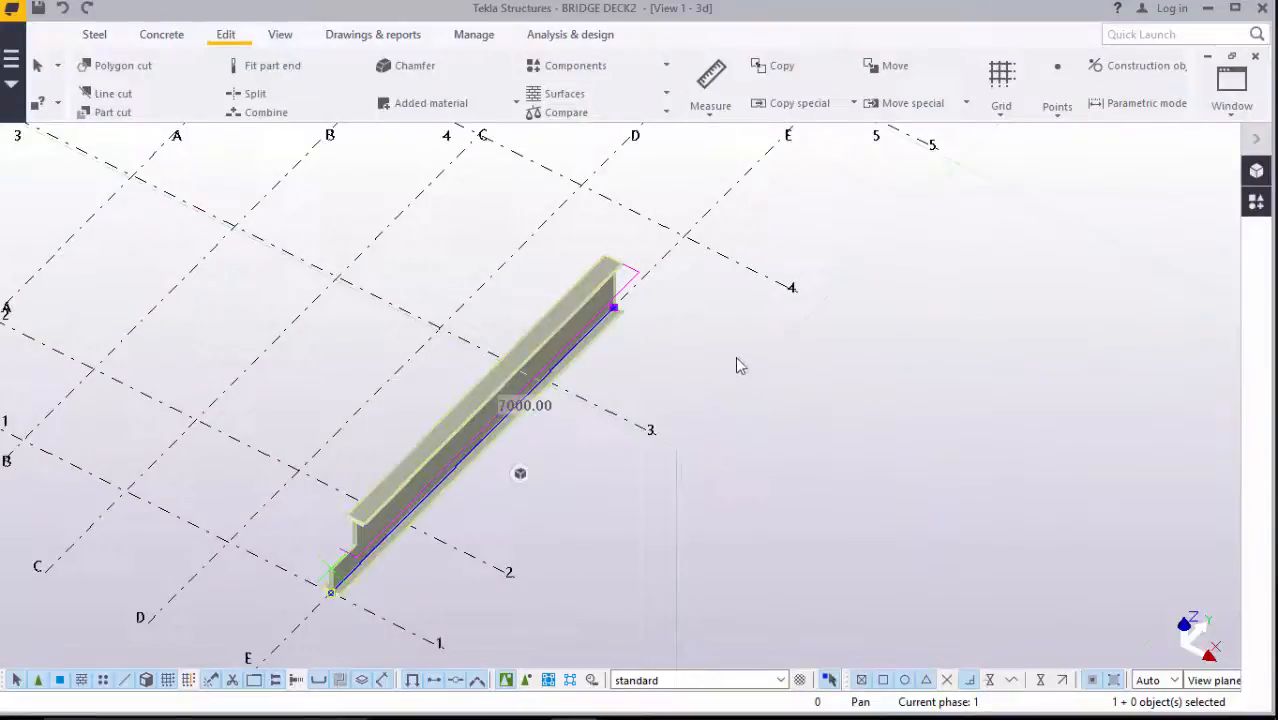
right_click(721, 333)
mouse_move(795, 343)
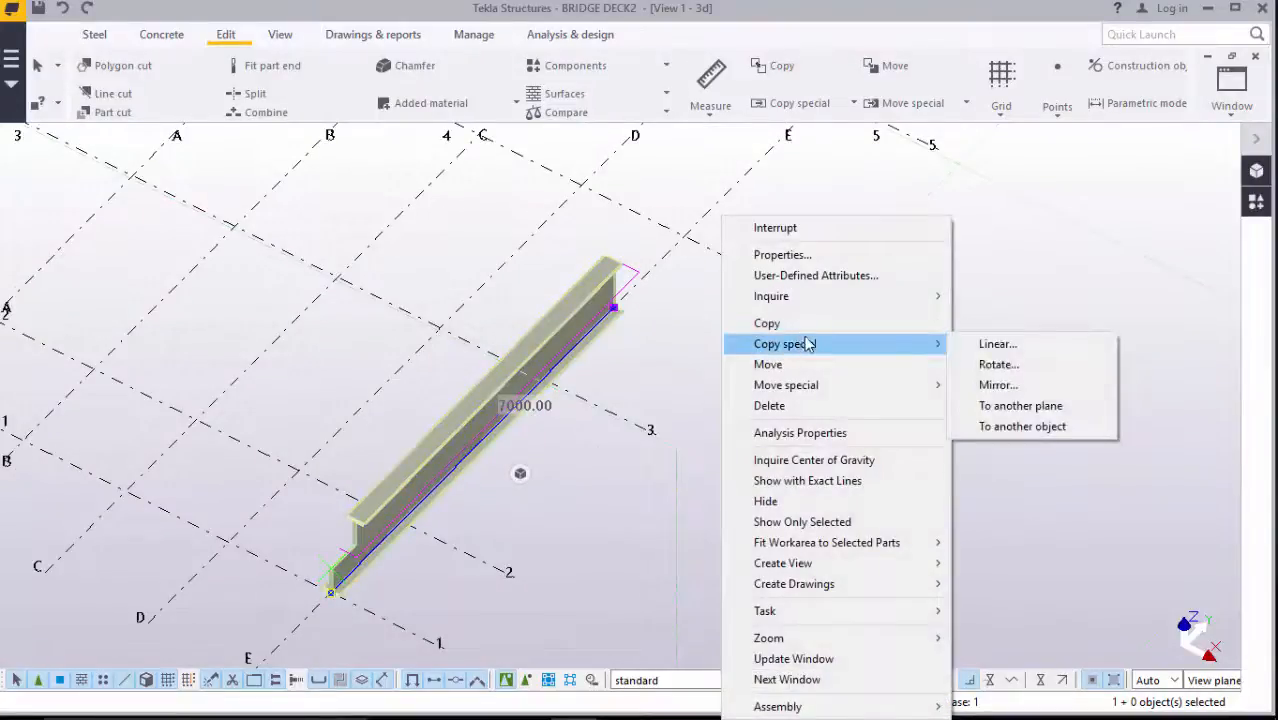
click(1000, 385)
scroll(613, 259, up, 2)
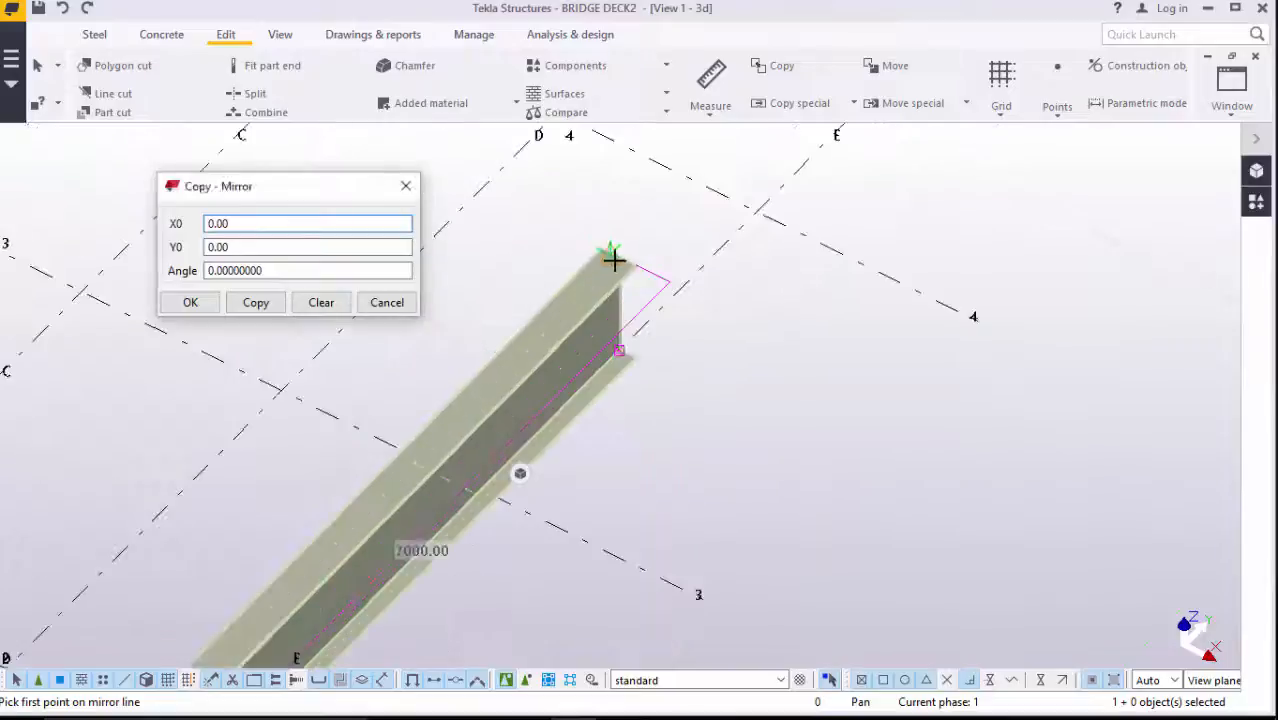
scroll(613, 259, up, 3)
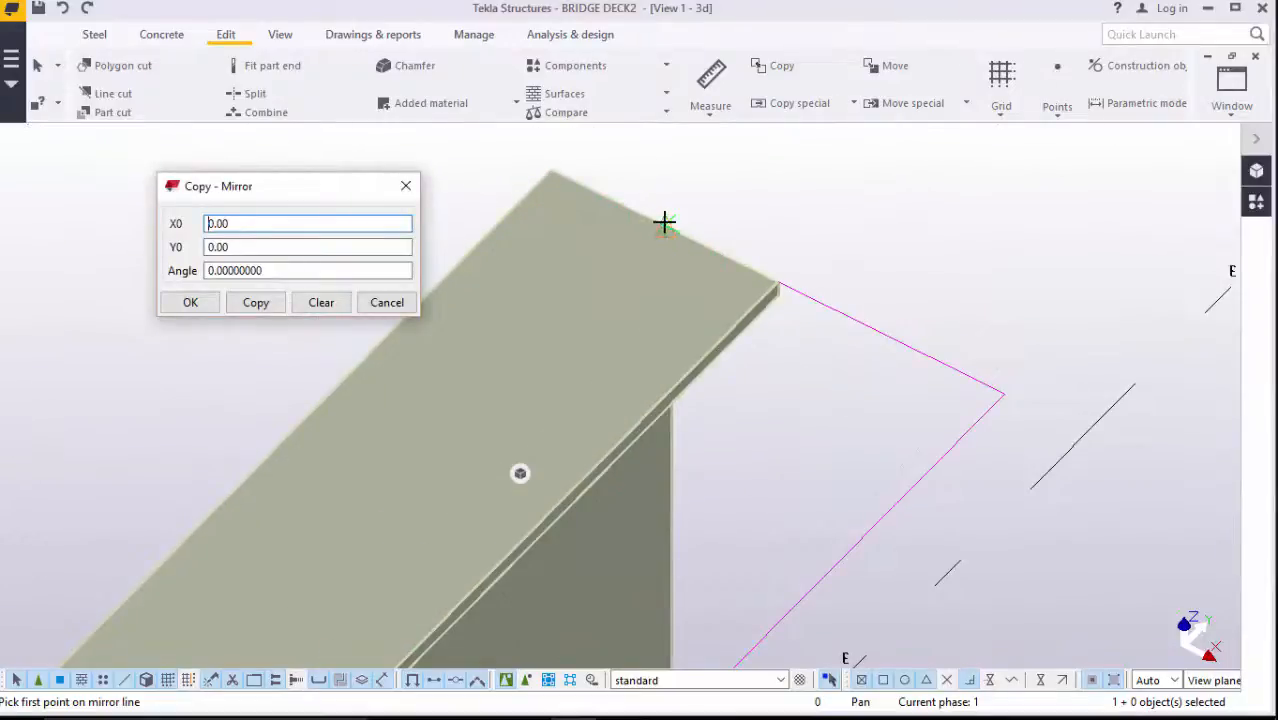
click(664, 222)
scroll(645, 223, down, 2)
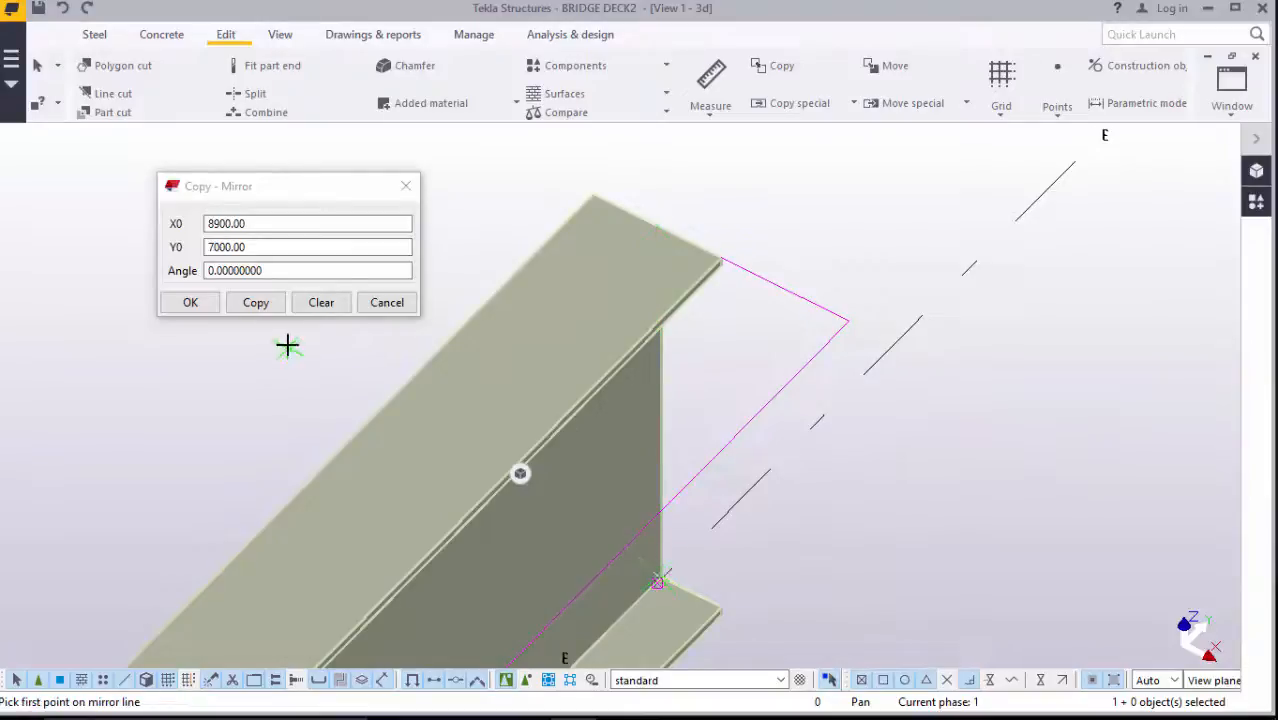
click(256, 303)
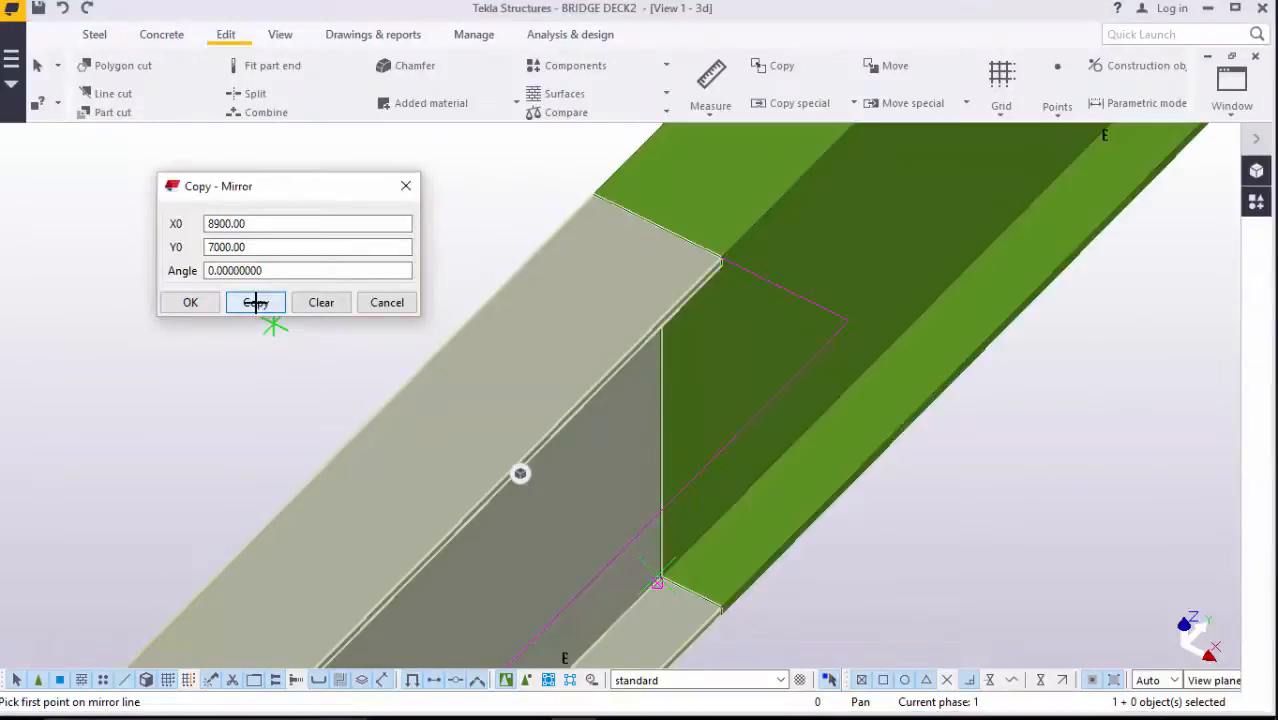
click(200, 305)
scroll(485, 310, down, 4)
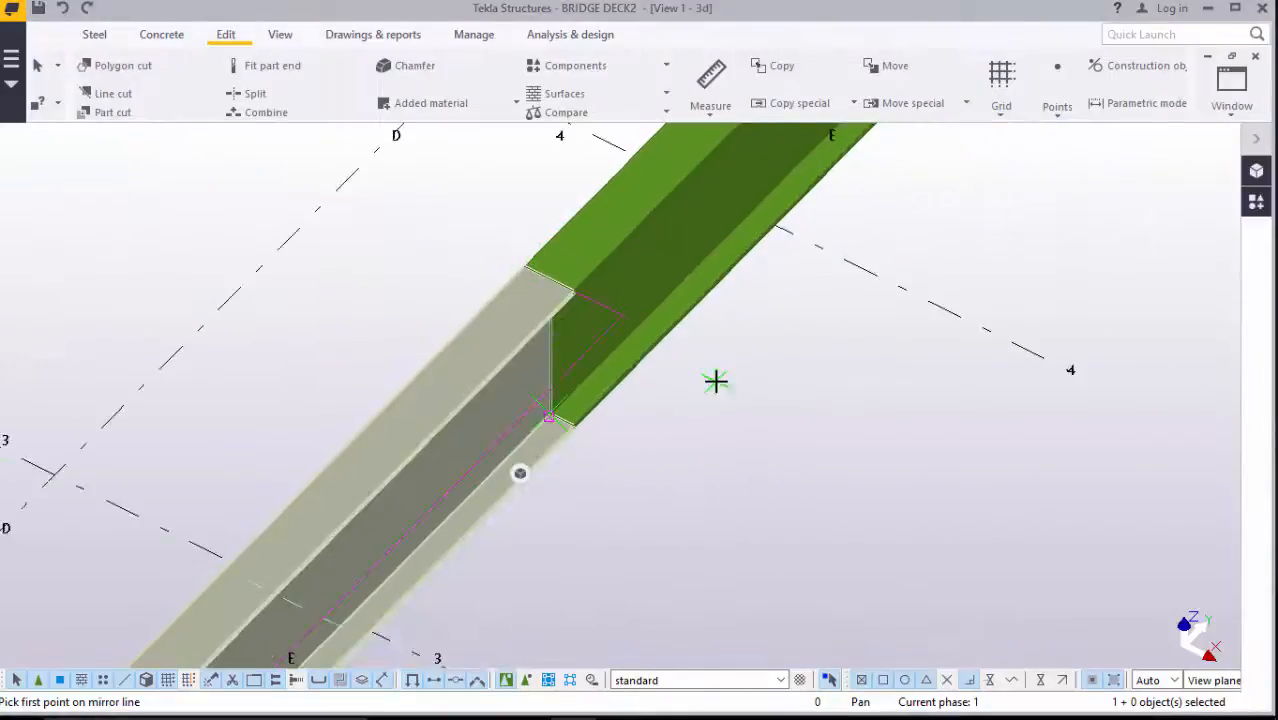
right_click(716, 380)
click(768, 395)
Redraw the view to clear the cut outline at the mirrored beam's far end, beyond grid line 5
scroll(630, 360, down, 4)
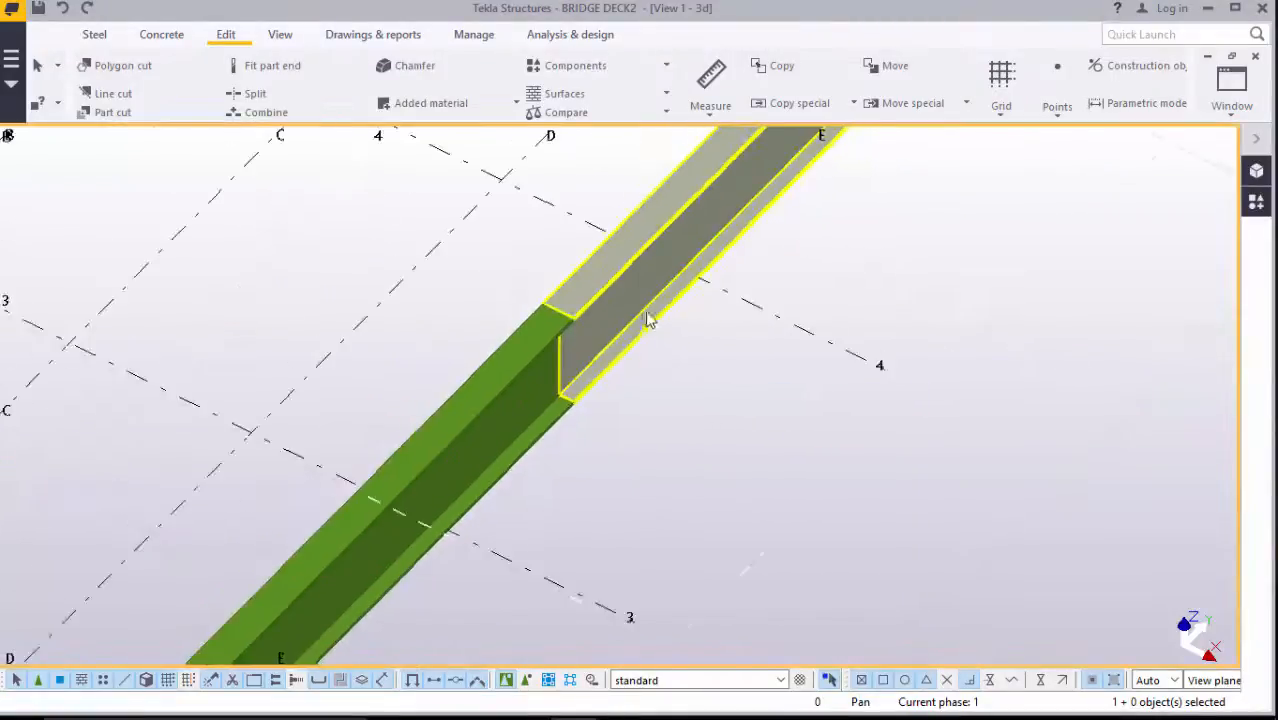
scroll(670, 315, down, 2)
scroll(790, 175, up, 6)
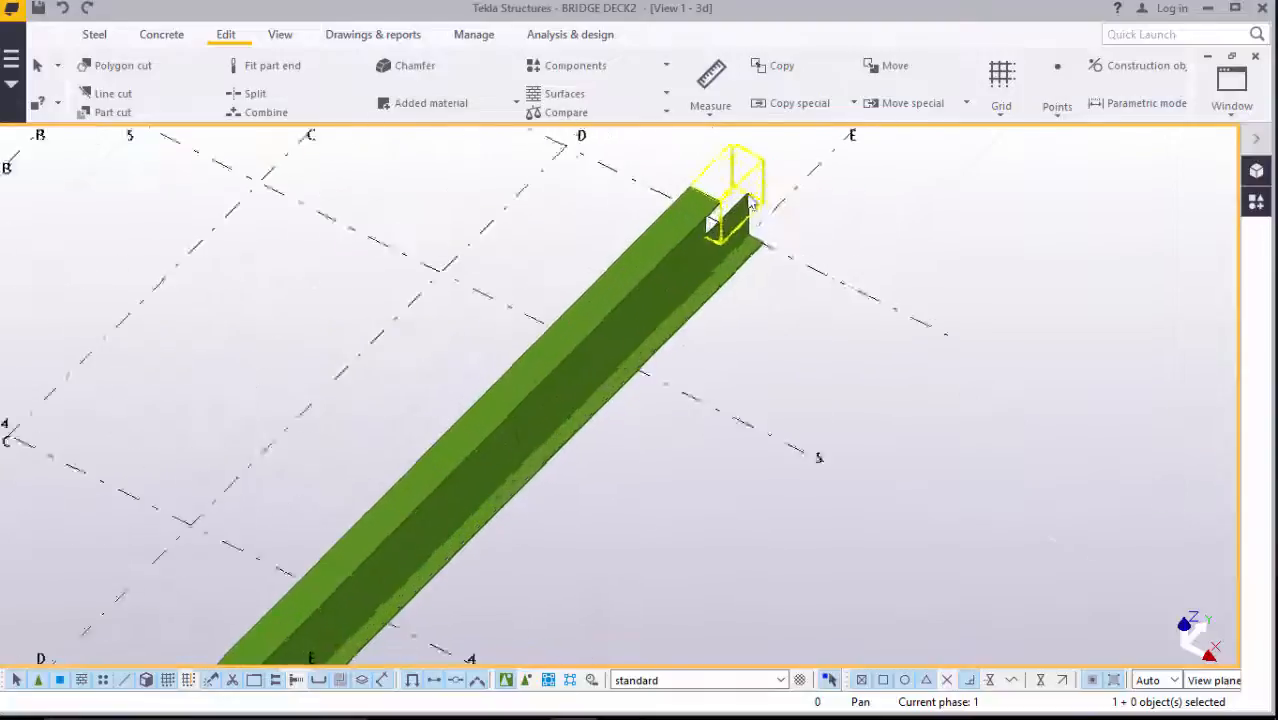
right_click(888, 218)
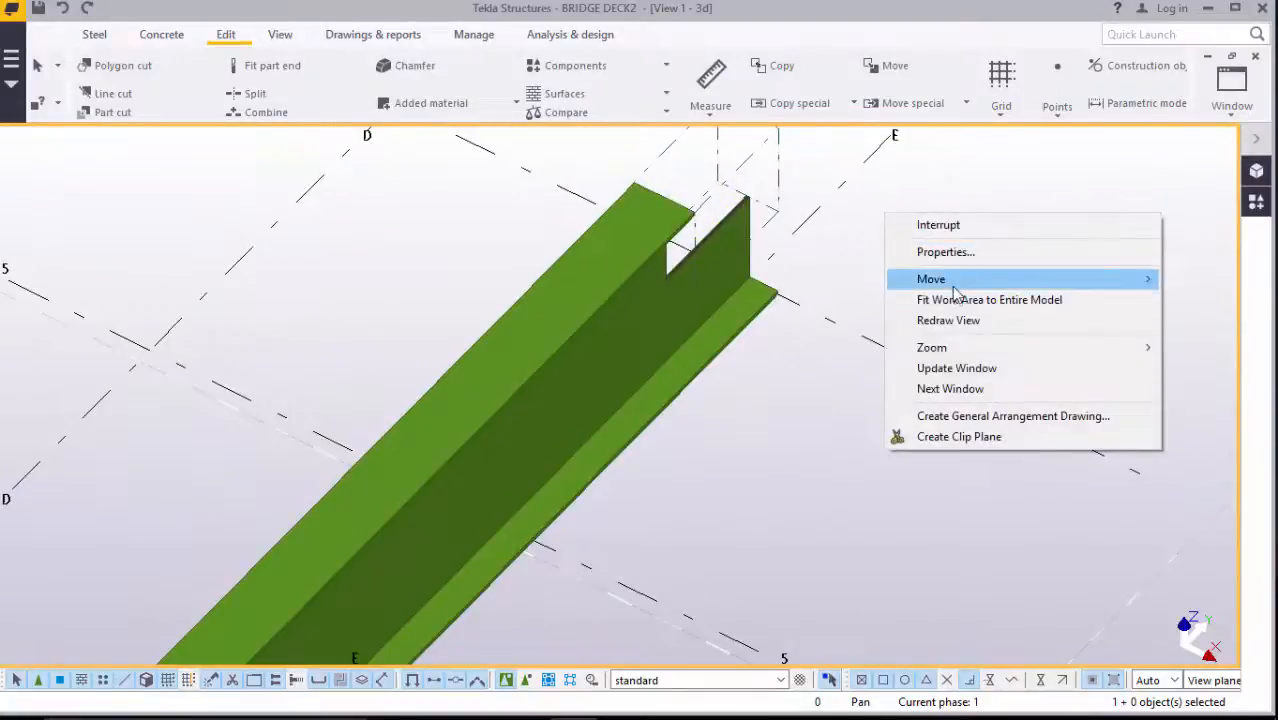
click(965, 320)
Copy both notched beams from grid line E to grid lines D and C, using the grid line ends as reference points
scroll(938, 260, down, 5)
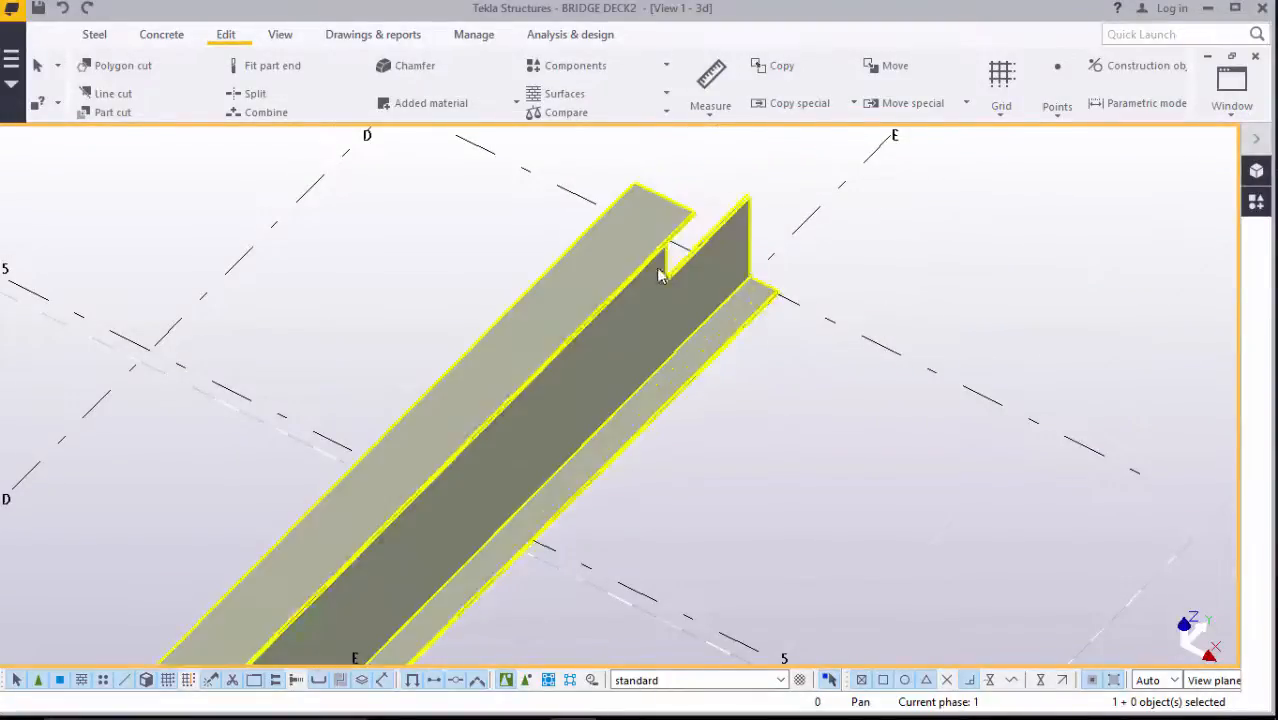
scroll(855, 207, down, 2)
scroll(628, 405, up, 4)
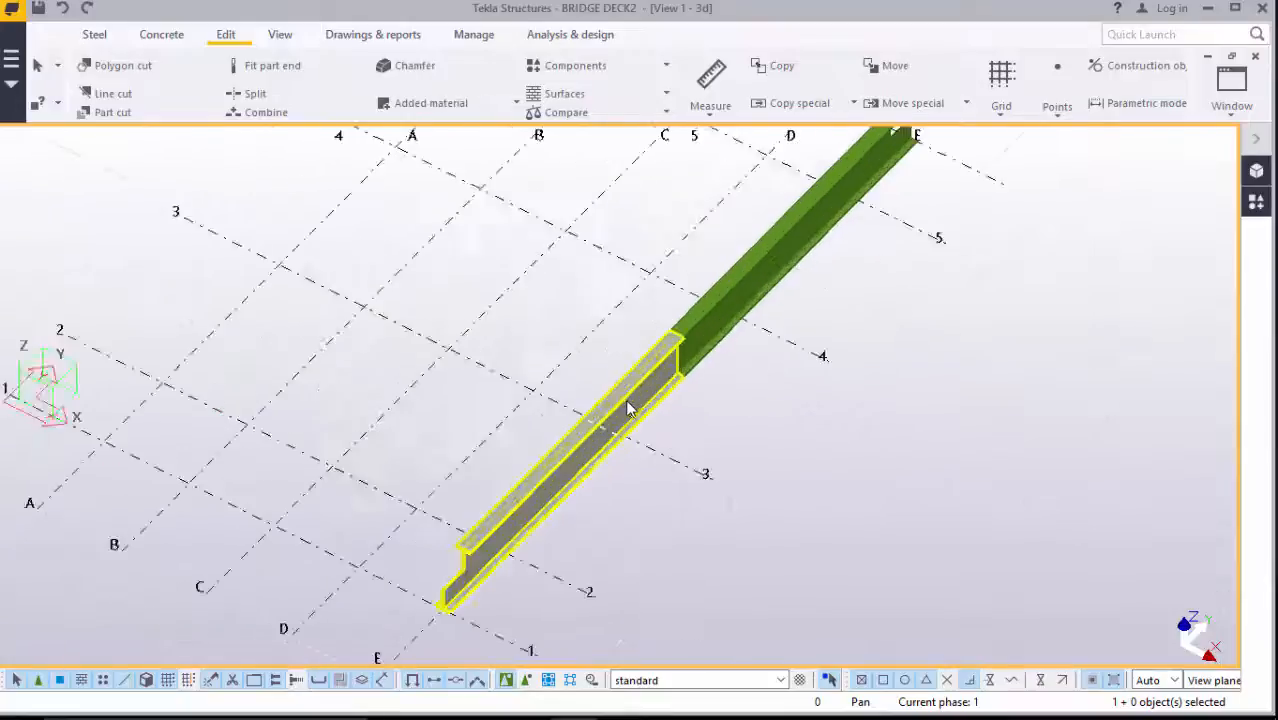
scroll(633, 365, down, 6)
scroll(610, 488, up, 3)
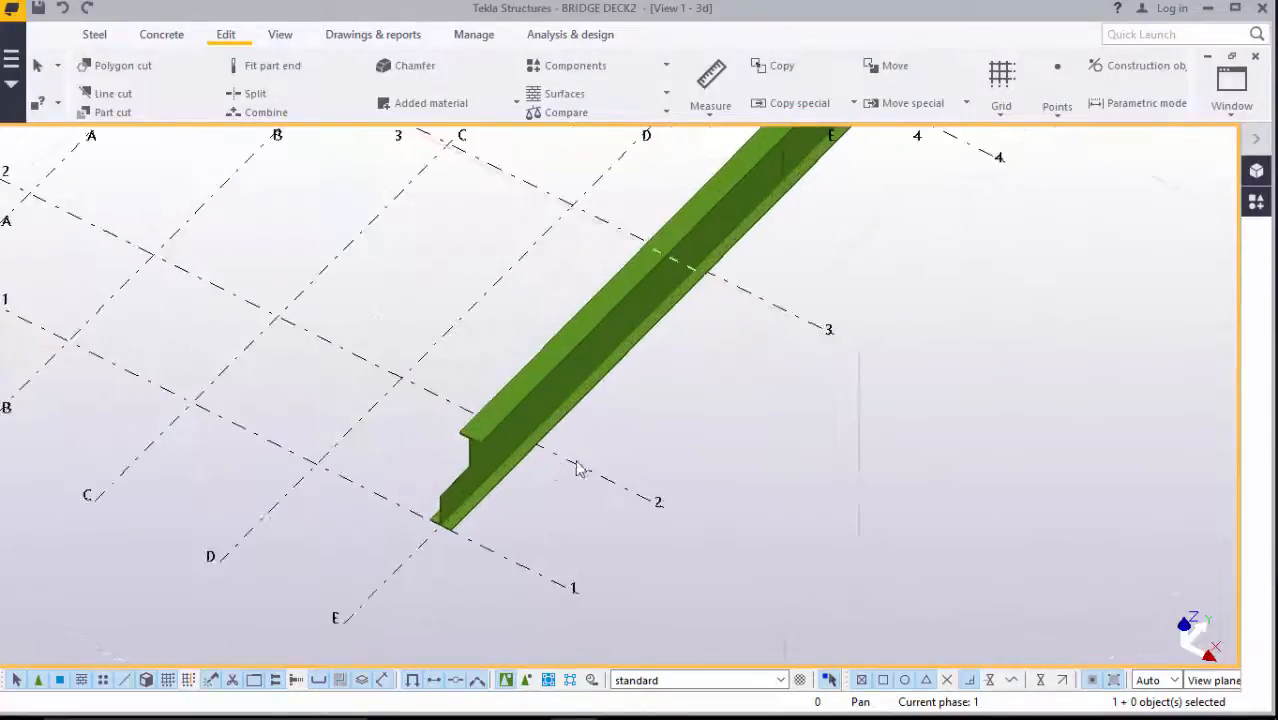
scroll(625, 335, down, 1)
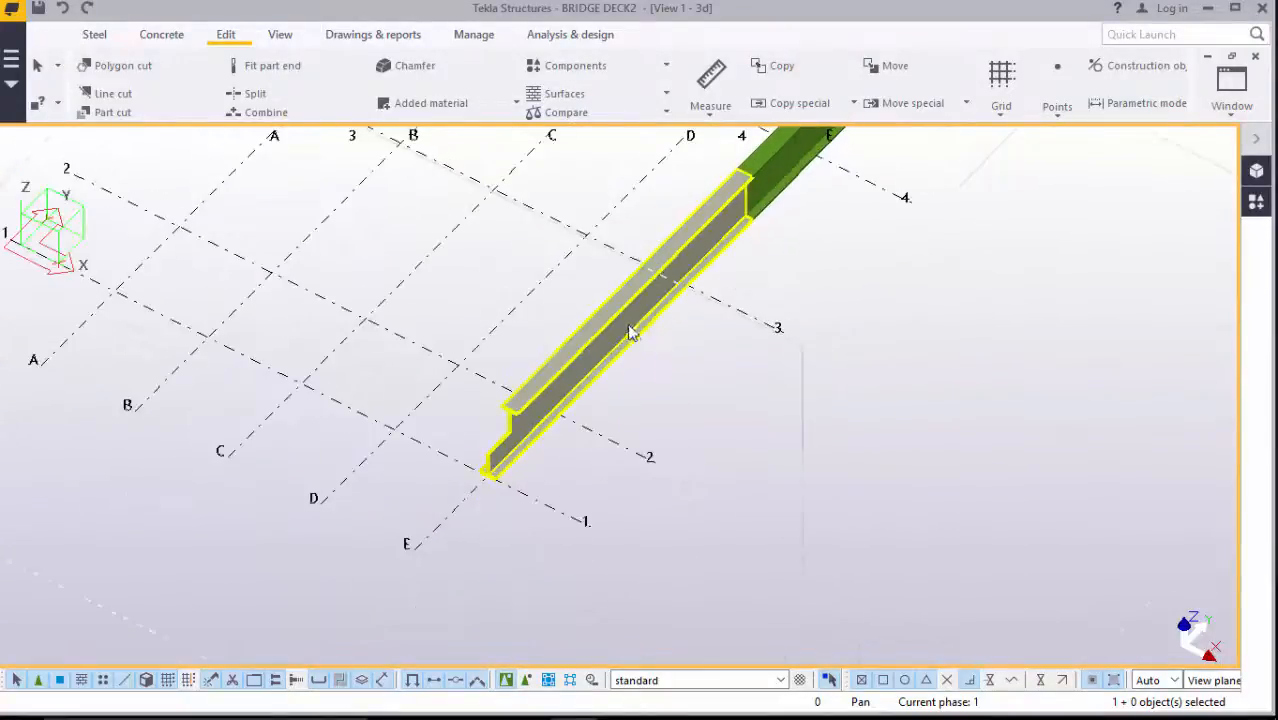
click(727, 243)
ctrl+click(797, 190)
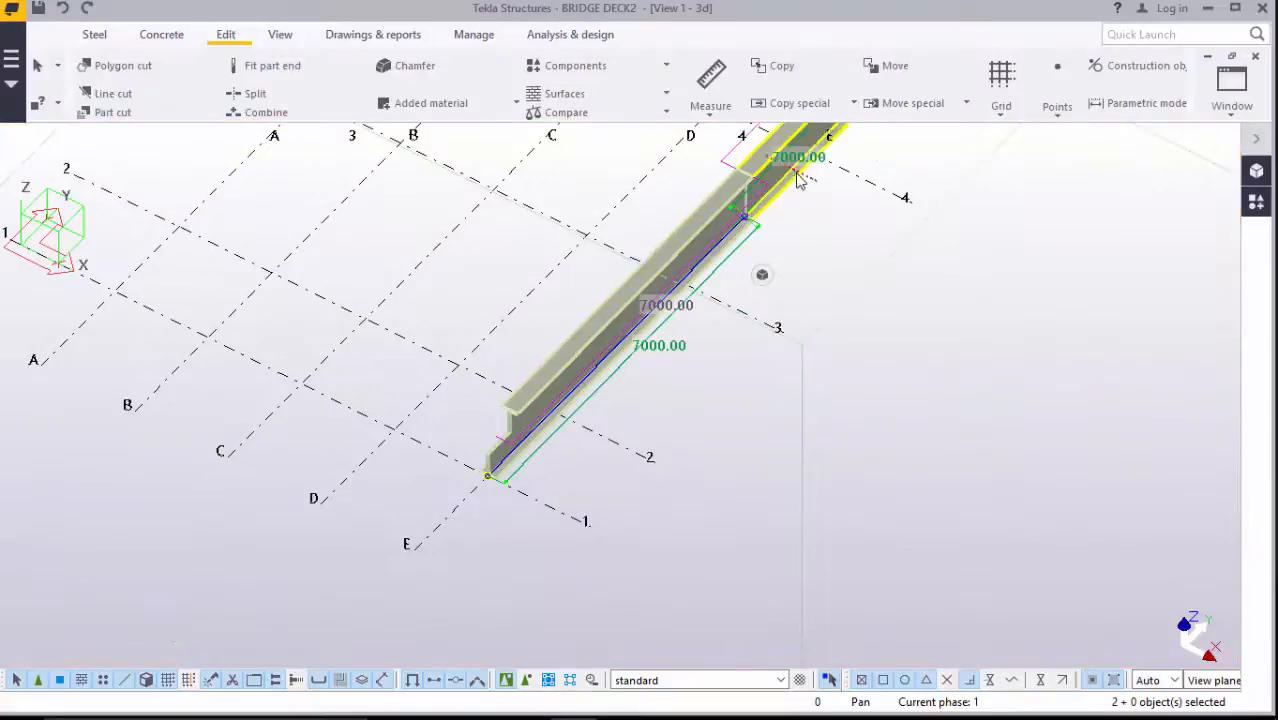
scroll(565, 448, down, 3)
right_click(836, 212)
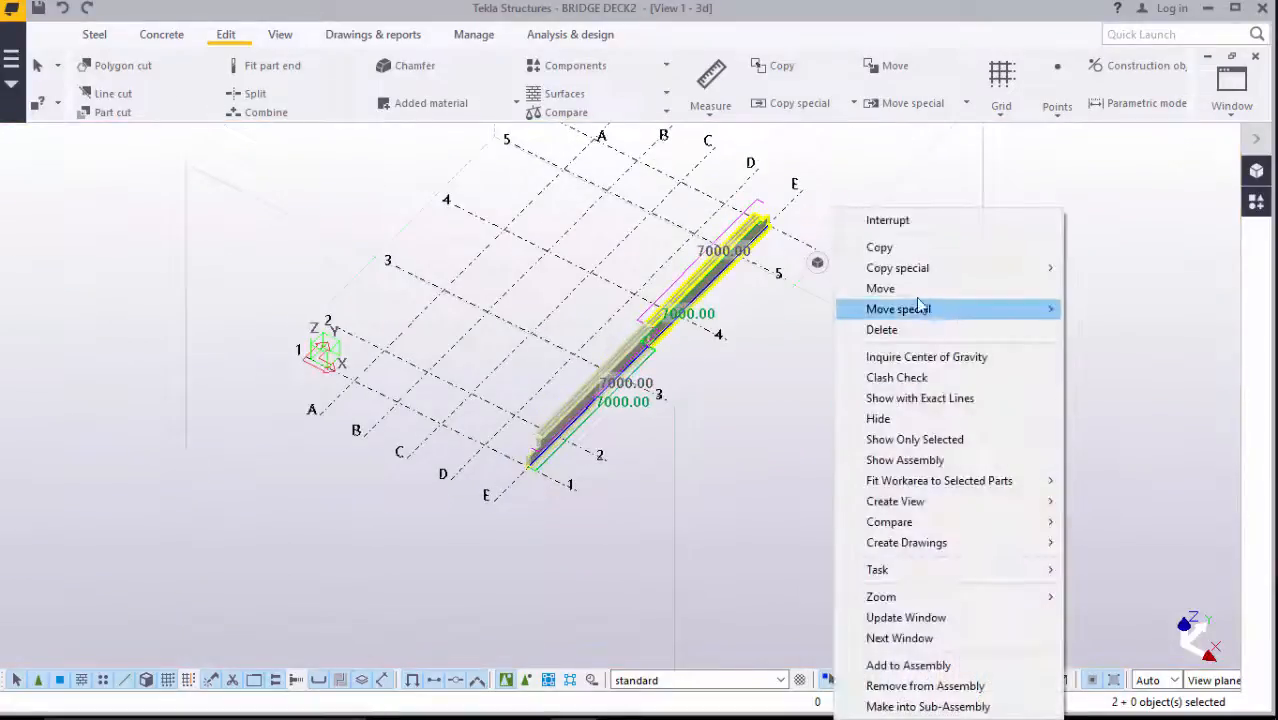
click(880, 247)
scroll(516, 508, up, 2)
scroll(510, 497, up, 2)
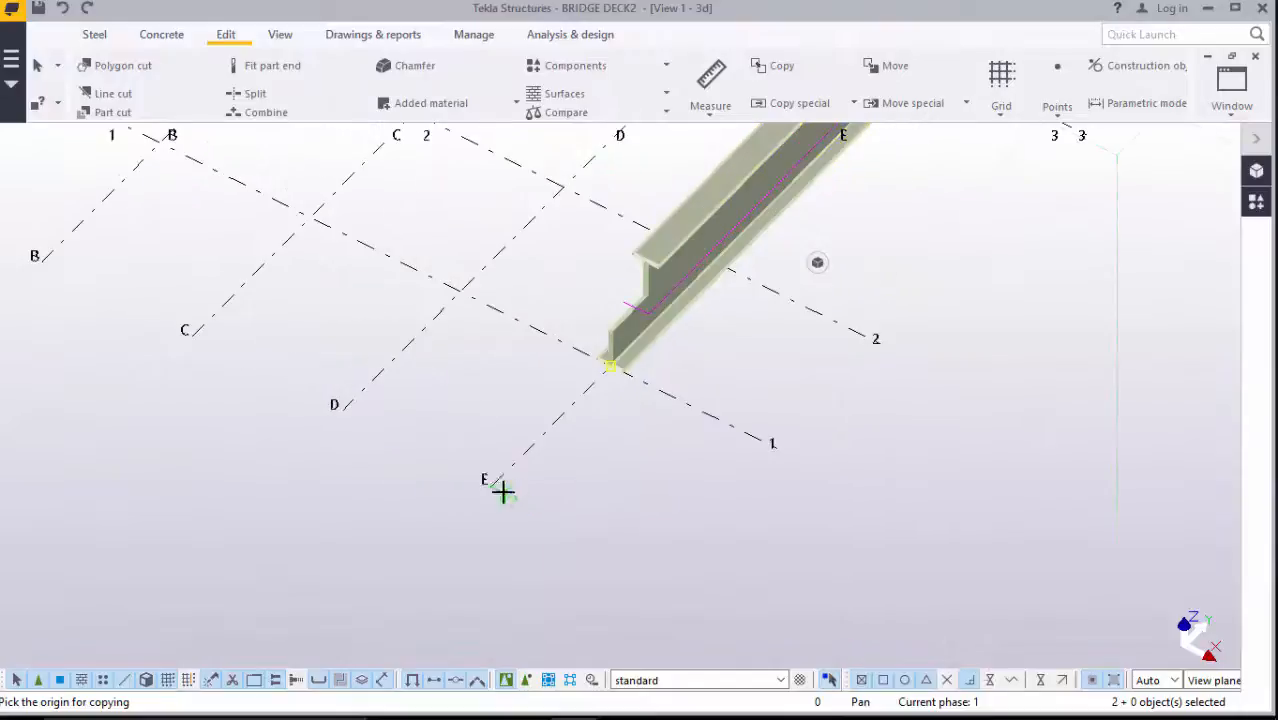
click(341, 414)
click(193, 338)
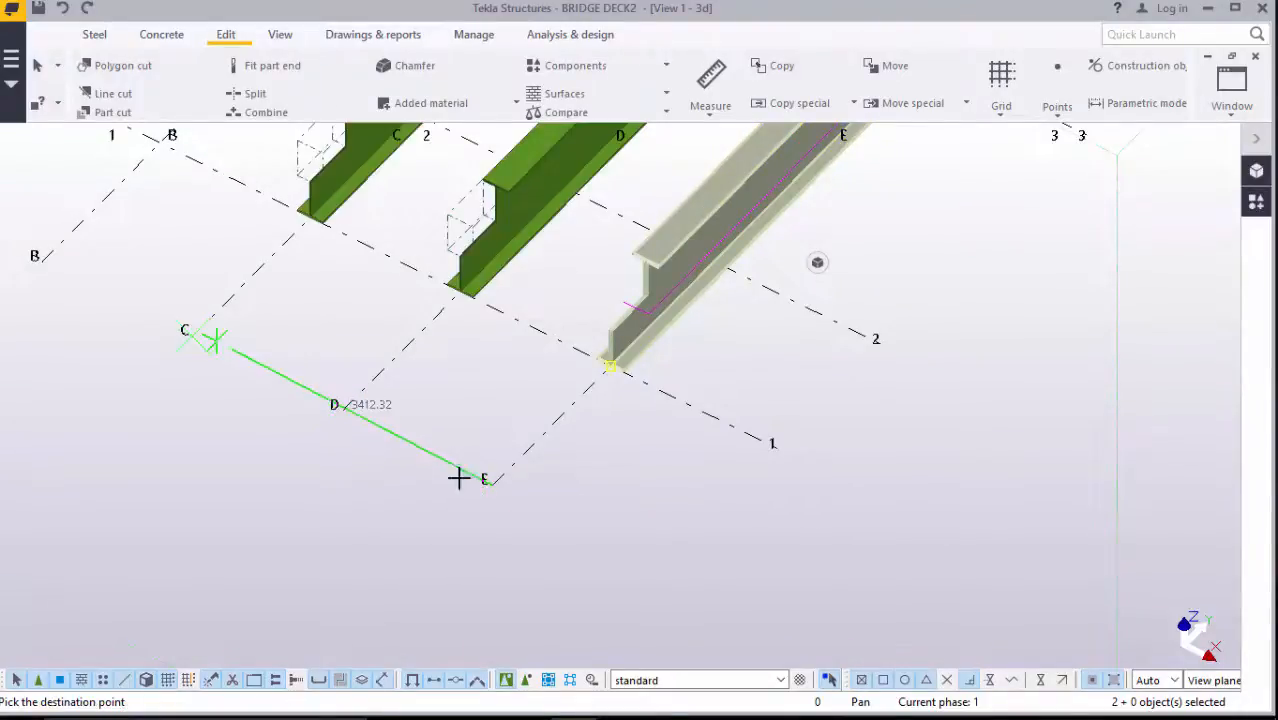
Place two more copies of the beam pair on grid lines B and A, and finish copying
scroll(600, 500, down, 5)
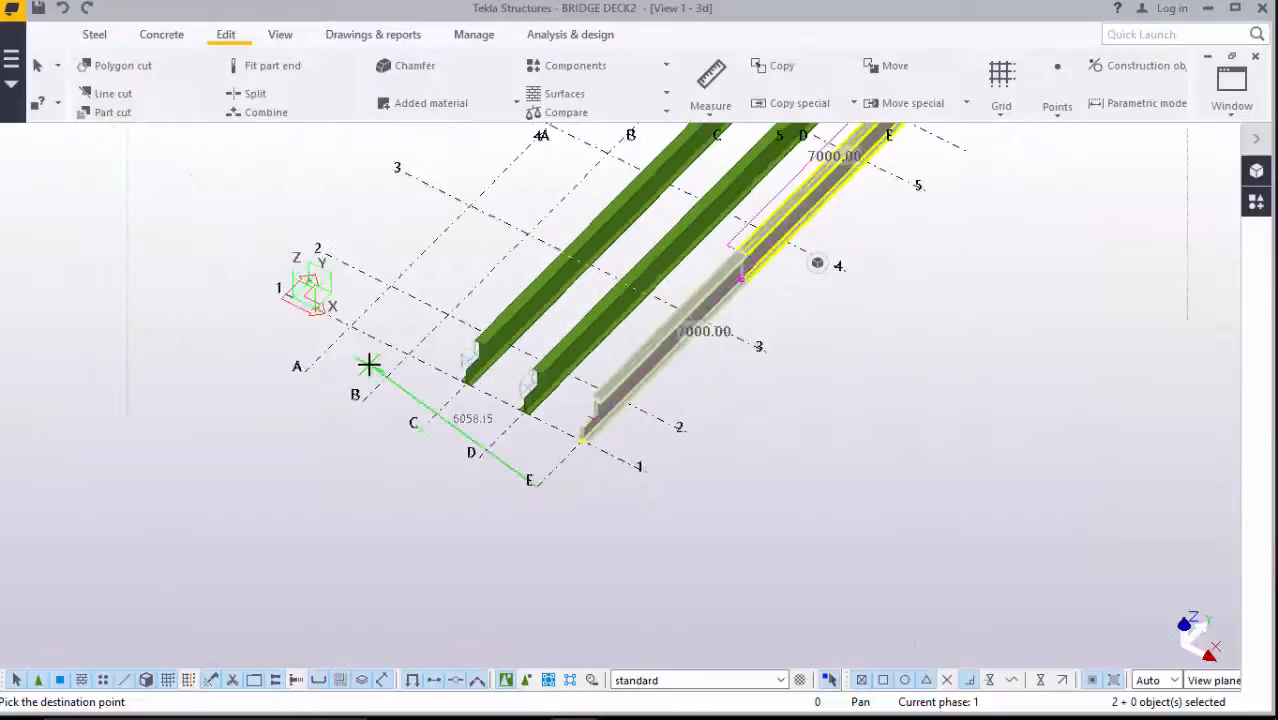
scroll(369, 365, up, 2)
click(358, 412)
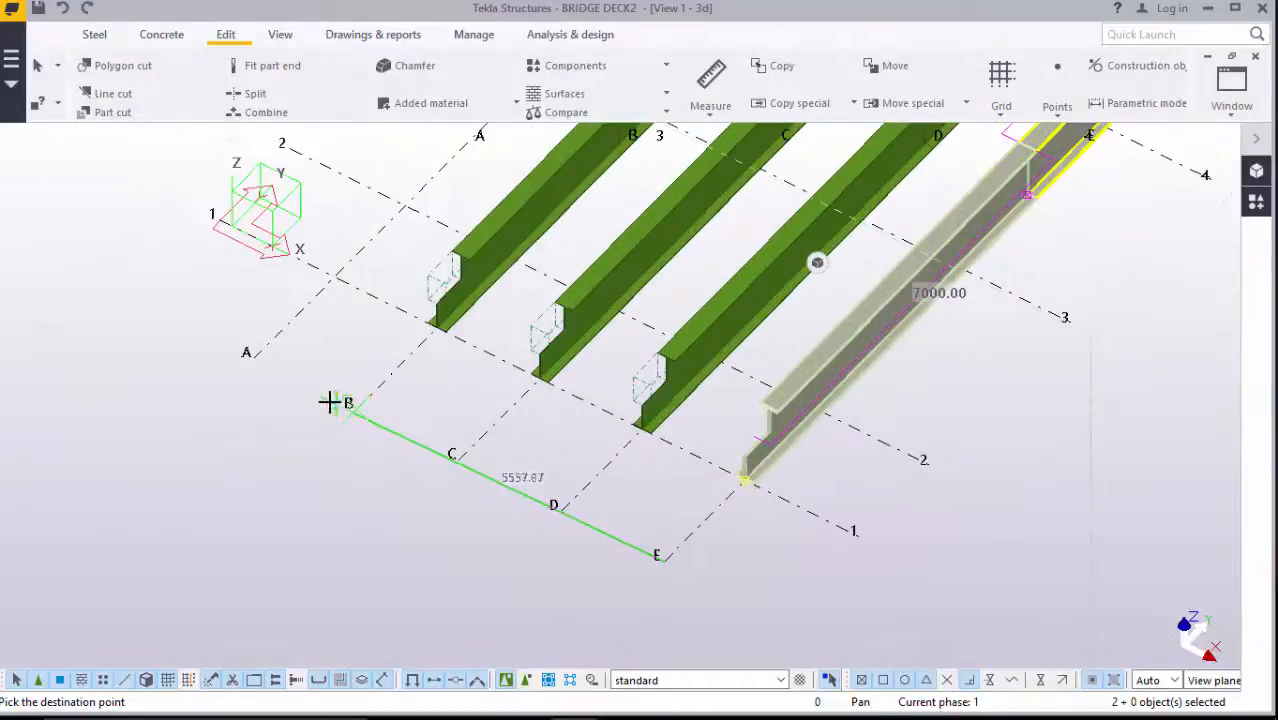
click(252, 357)
scroll(289, 380, down, 2)
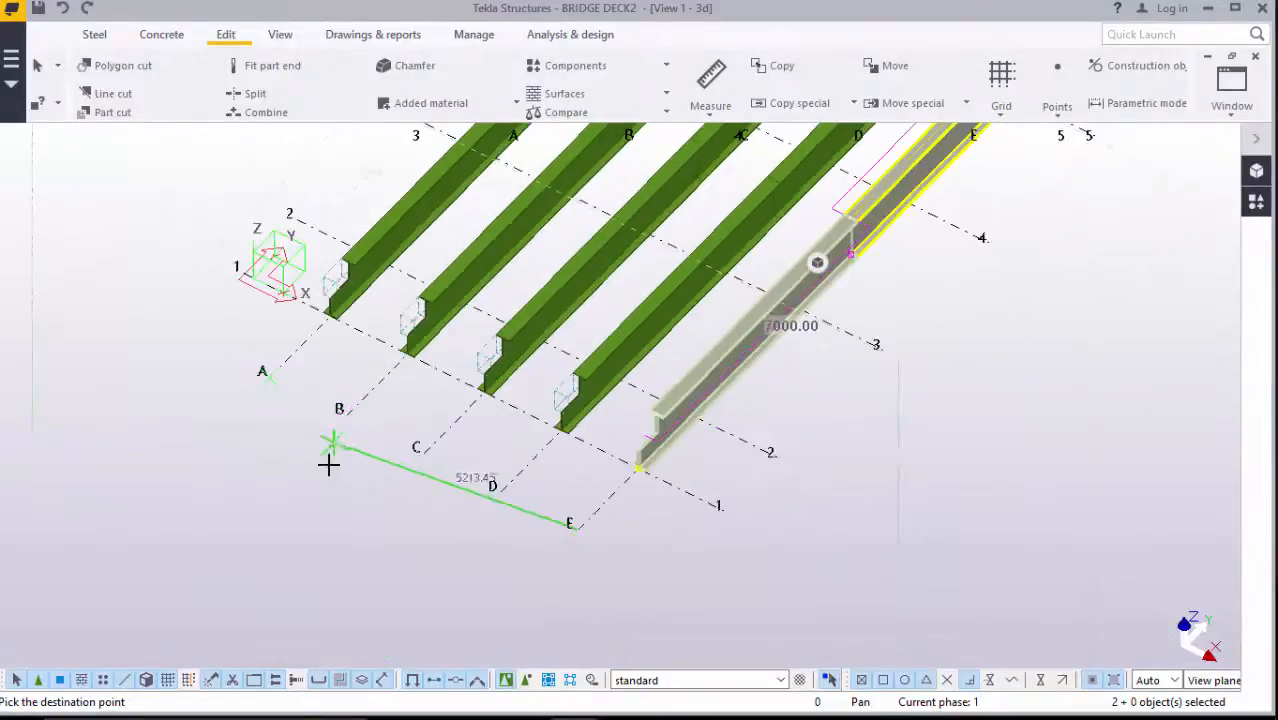
right_click(326, 466)
click(380, 172)
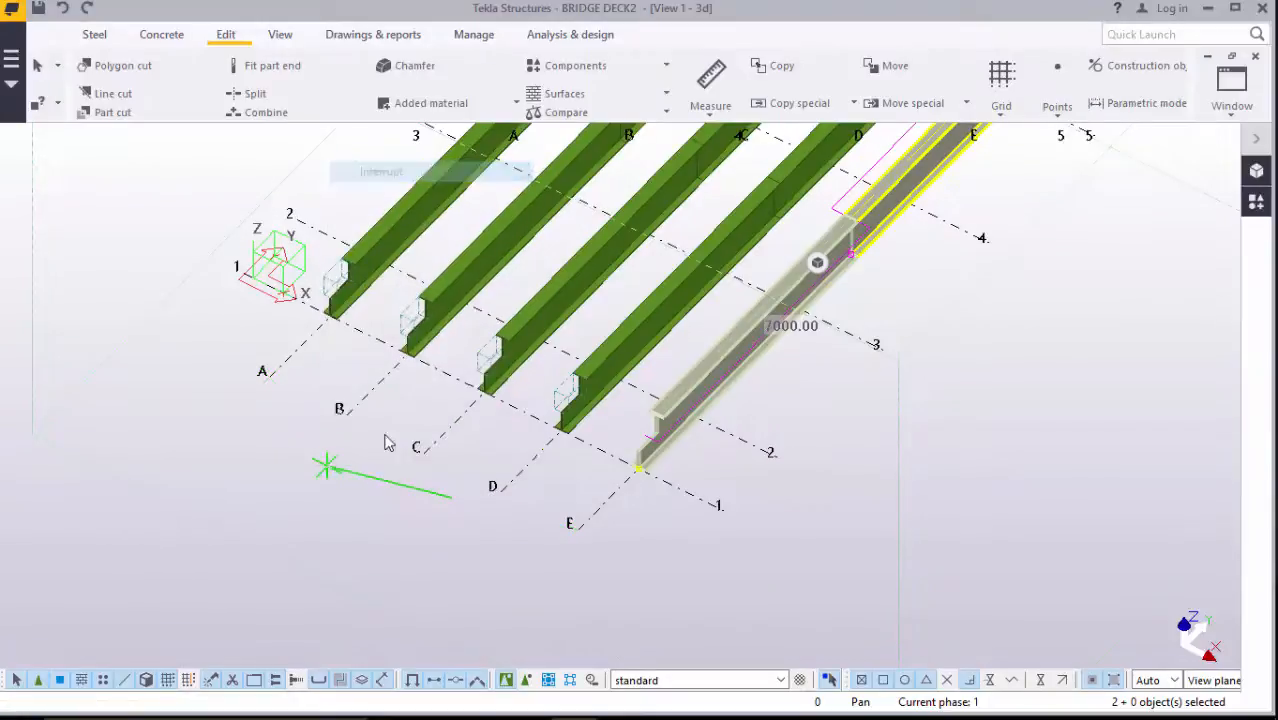
click(321, 548)
Redraw the view to clear the cut outlines at the copied beams' notched ends
scroll(252, 478, up, 2)
right_click(252, 478)
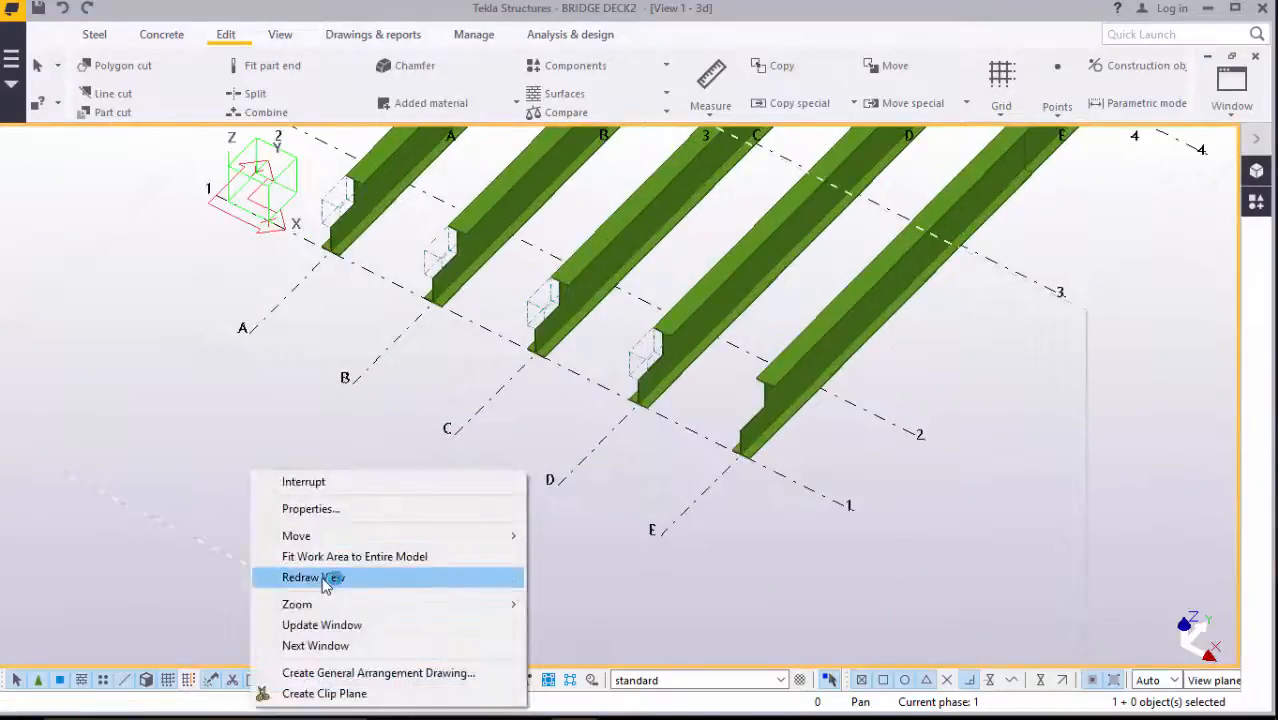
click(330, 575)
Examine the beam joint on grid line A and the notched far ends of all the beams beyond grid line 5
scroll(434, 467, down, 2)
scroll(593, 374, down, 2)
scroll(590, 222, up, 5)
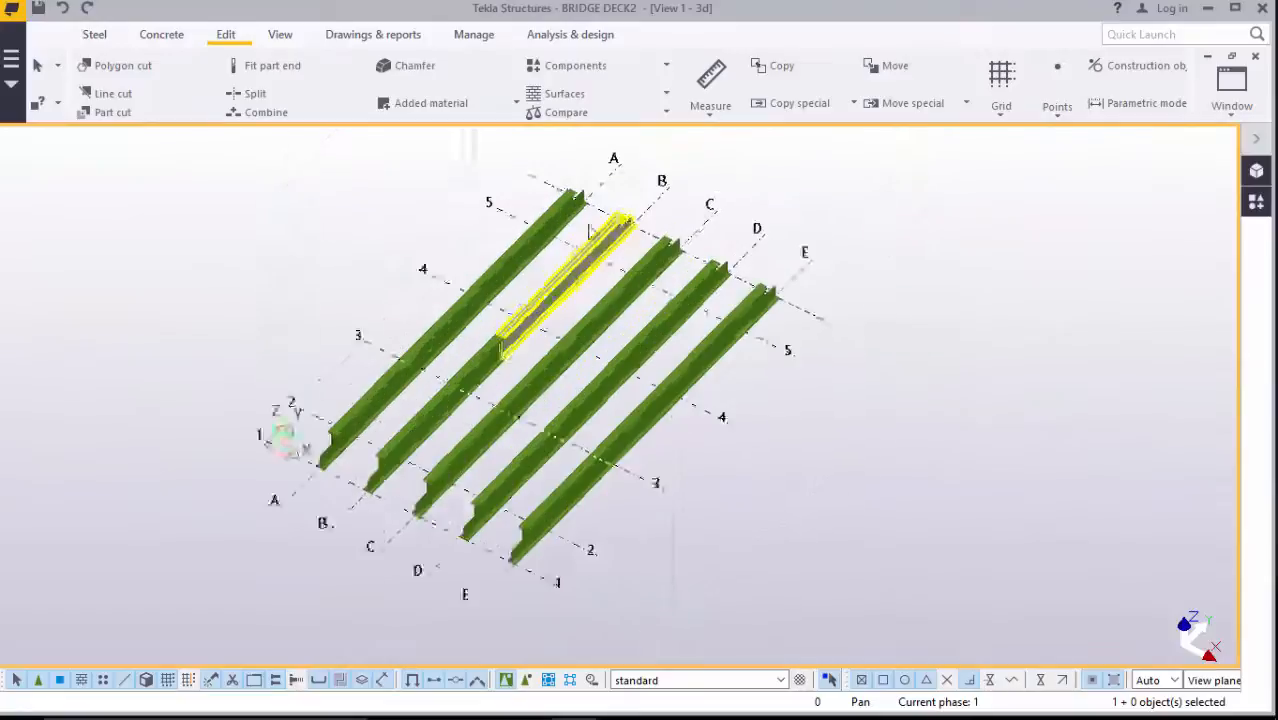
scroll(380, 390, up, 3)
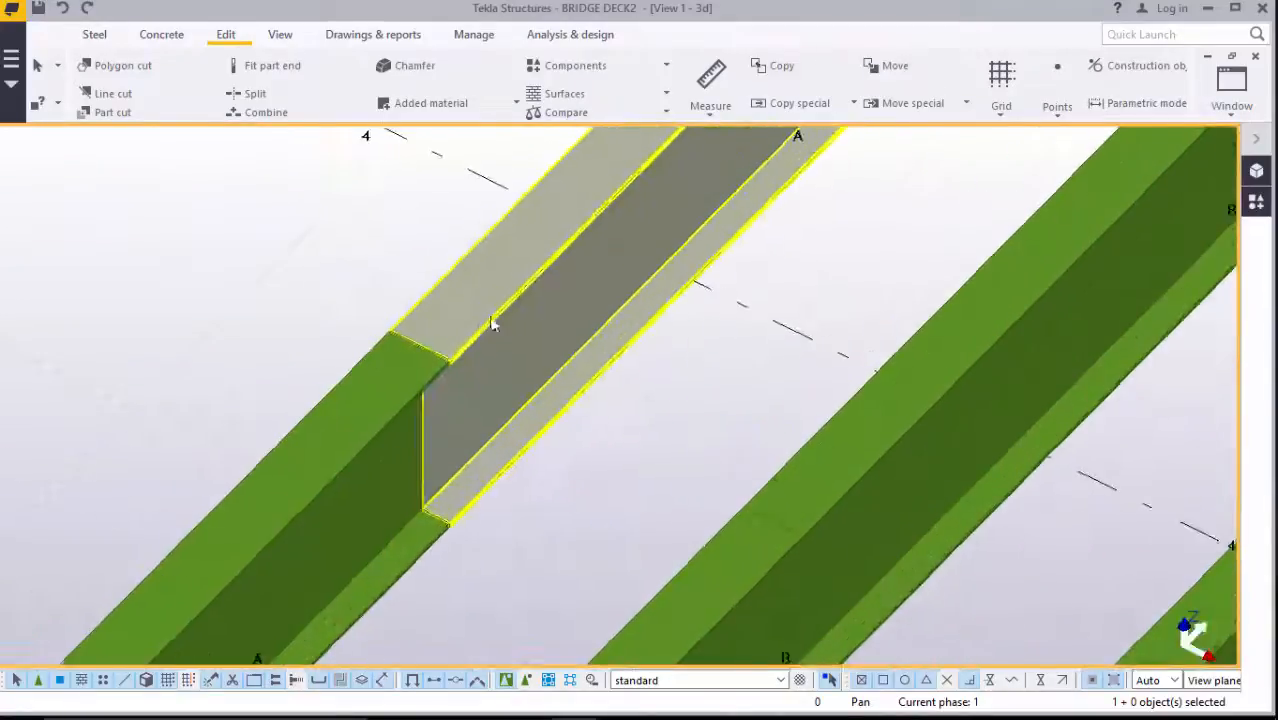
scroll(491, 323, down, 5)
scroll(813, 272, down, 3)
scroll(805, 238, up, 3)
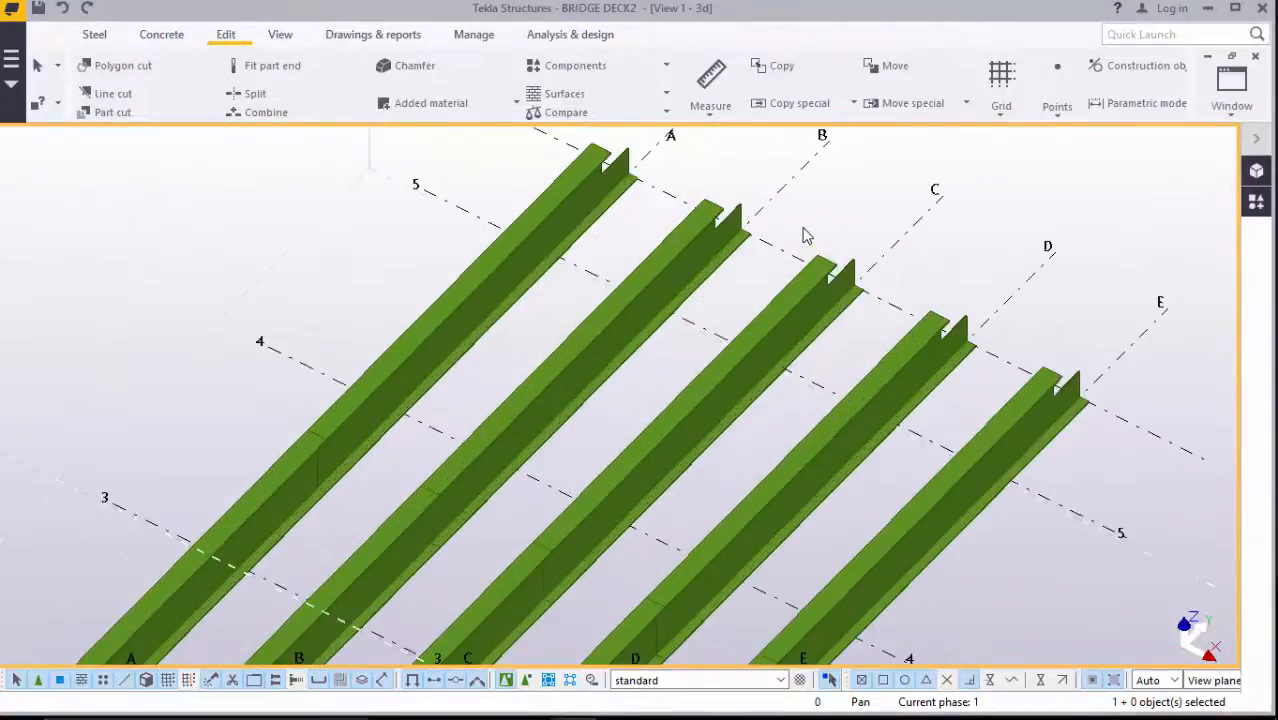
scroll(819, 273, down, 5)
scroll(590, 430, up, 6)
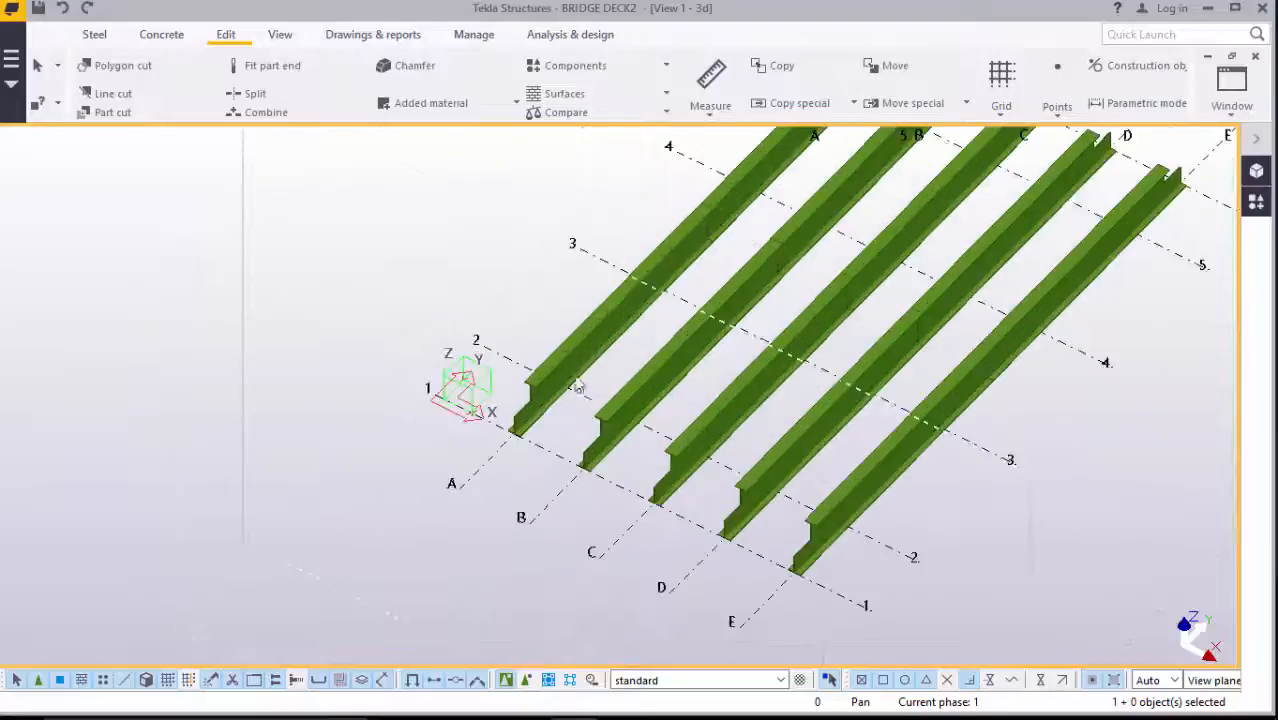
Examine the notched ends of the beams on grid lines A and B near grid line 1
scroll(575, 425, up, 4)
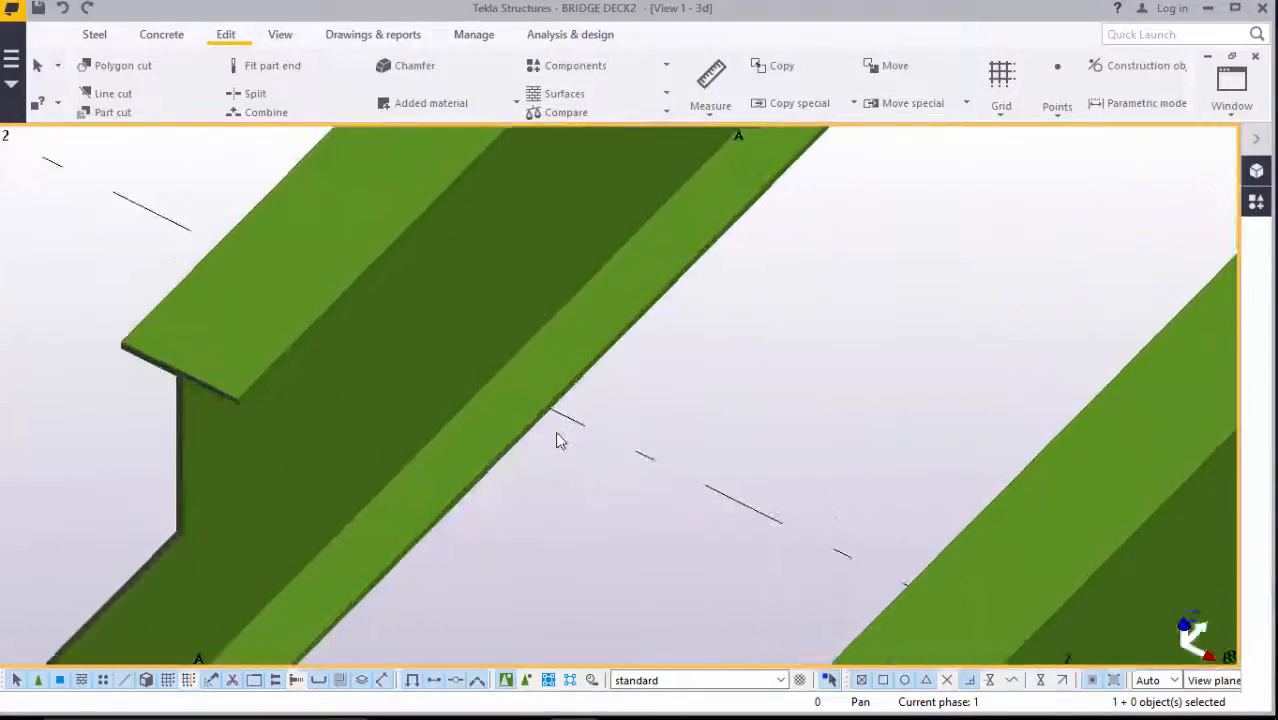
scroll(559, 437, down, 4)
scroll(568, 430, down, 3)
scroll(471, 435, up, 5)
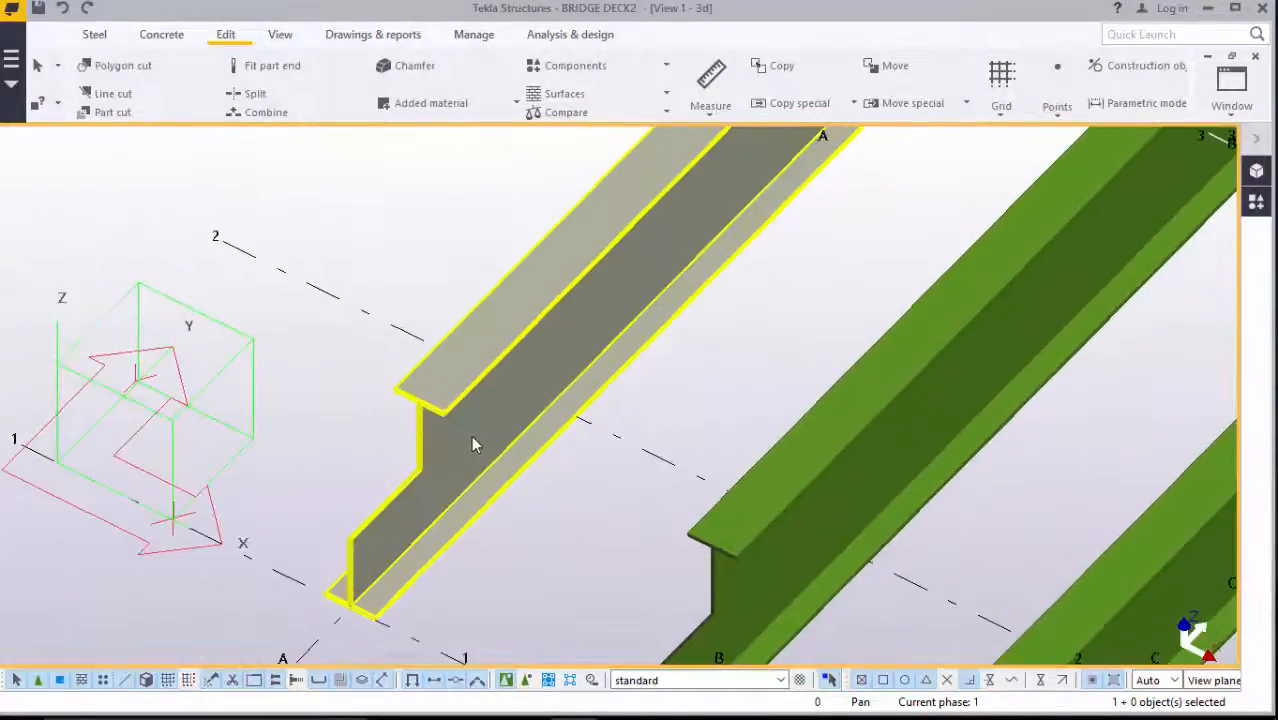
scroll(420, 480, down, 3)
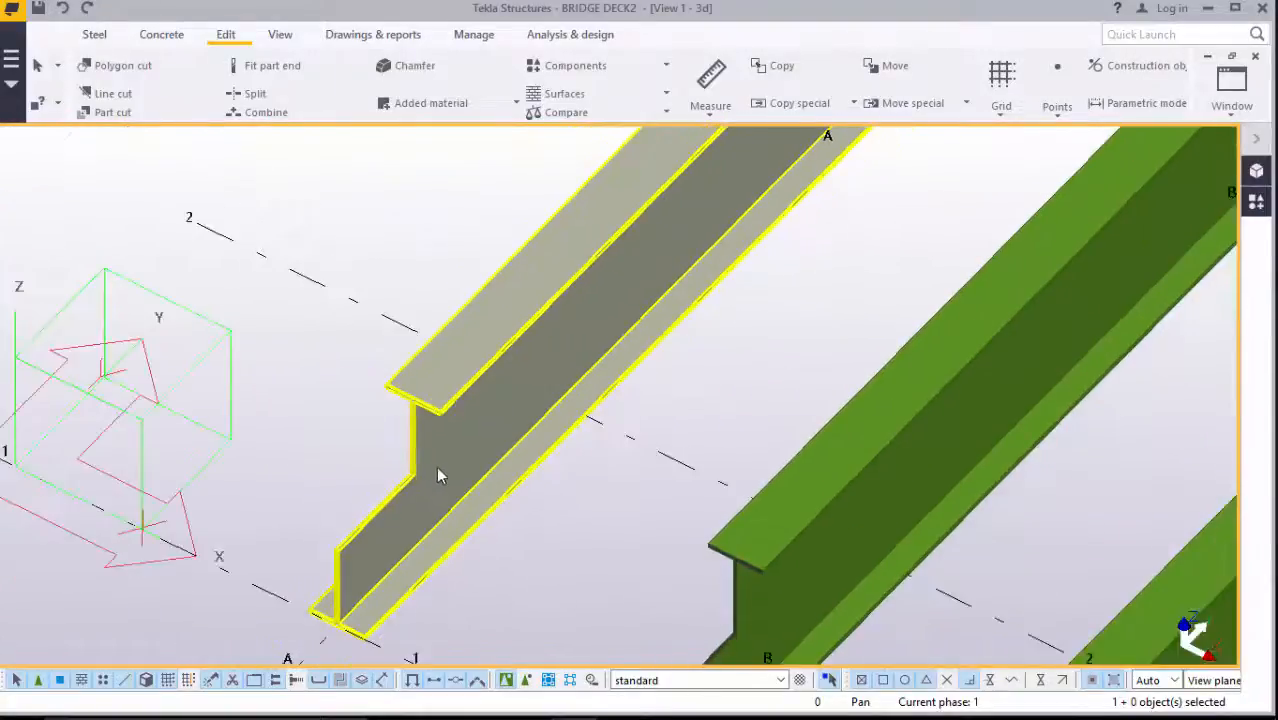
scroll(435, 471, up, 2)
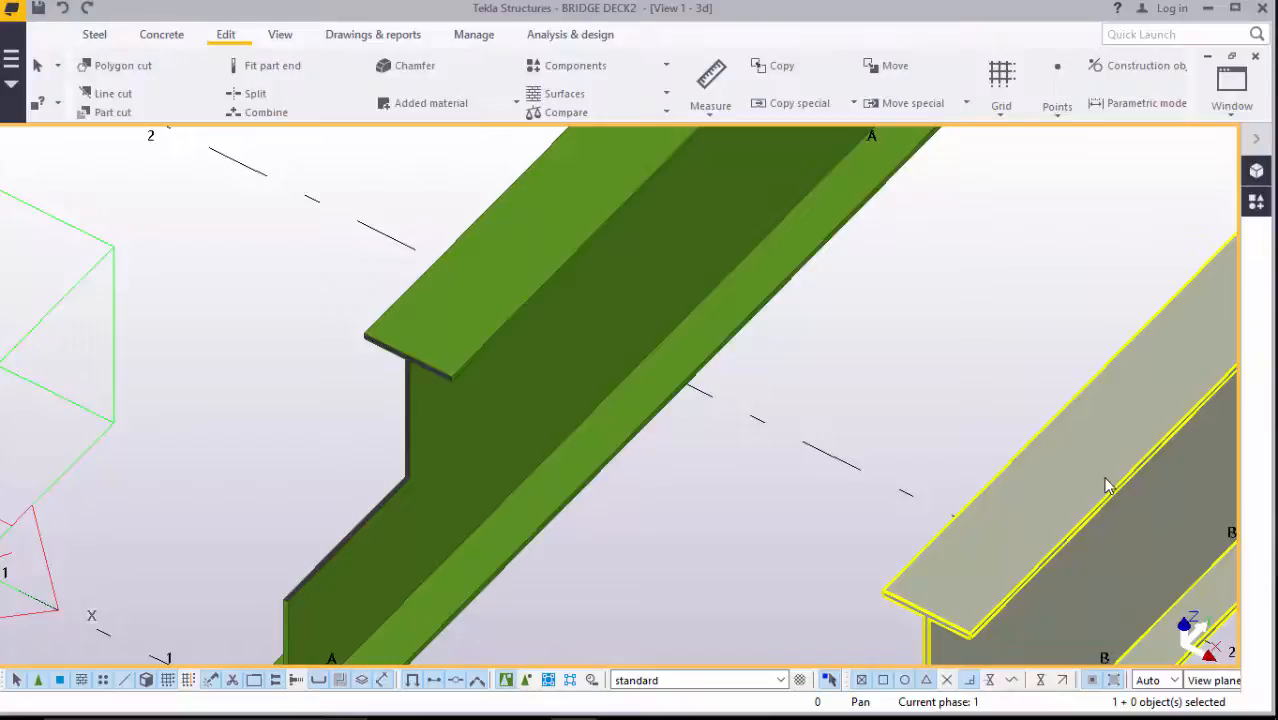
scroll(524, 326, down, 4)
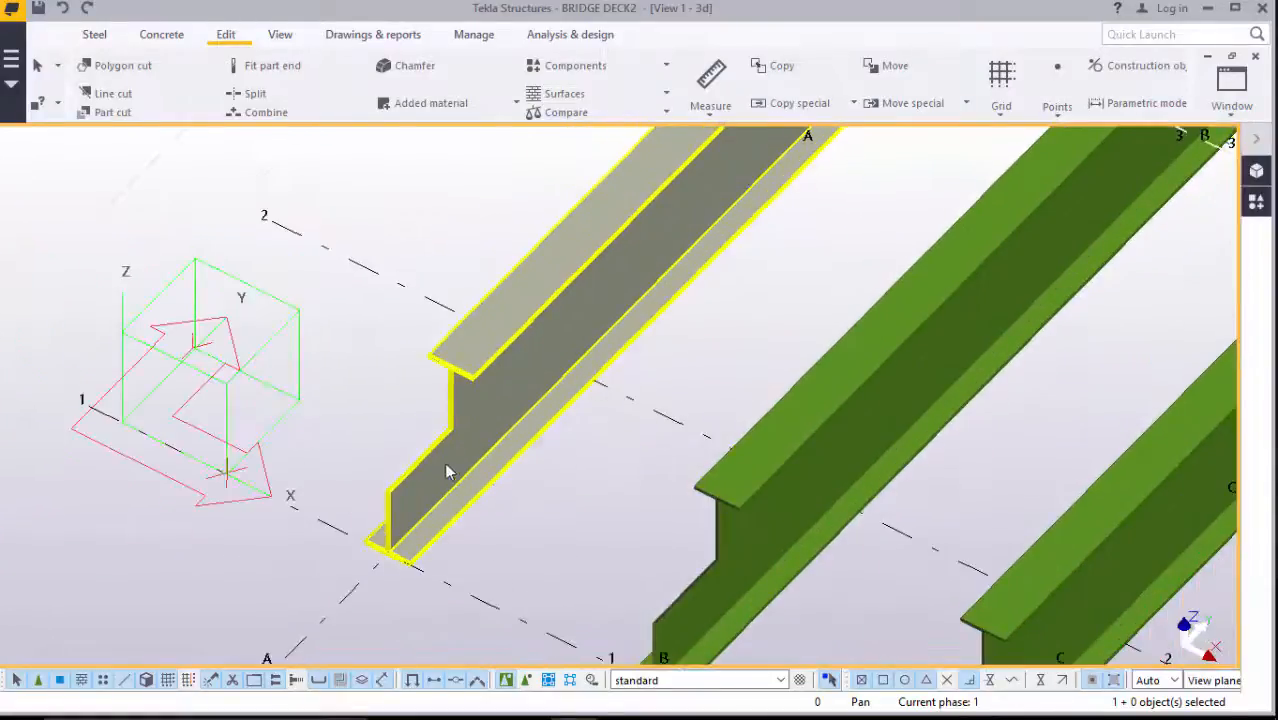
scroll(447, 466, up, 1)
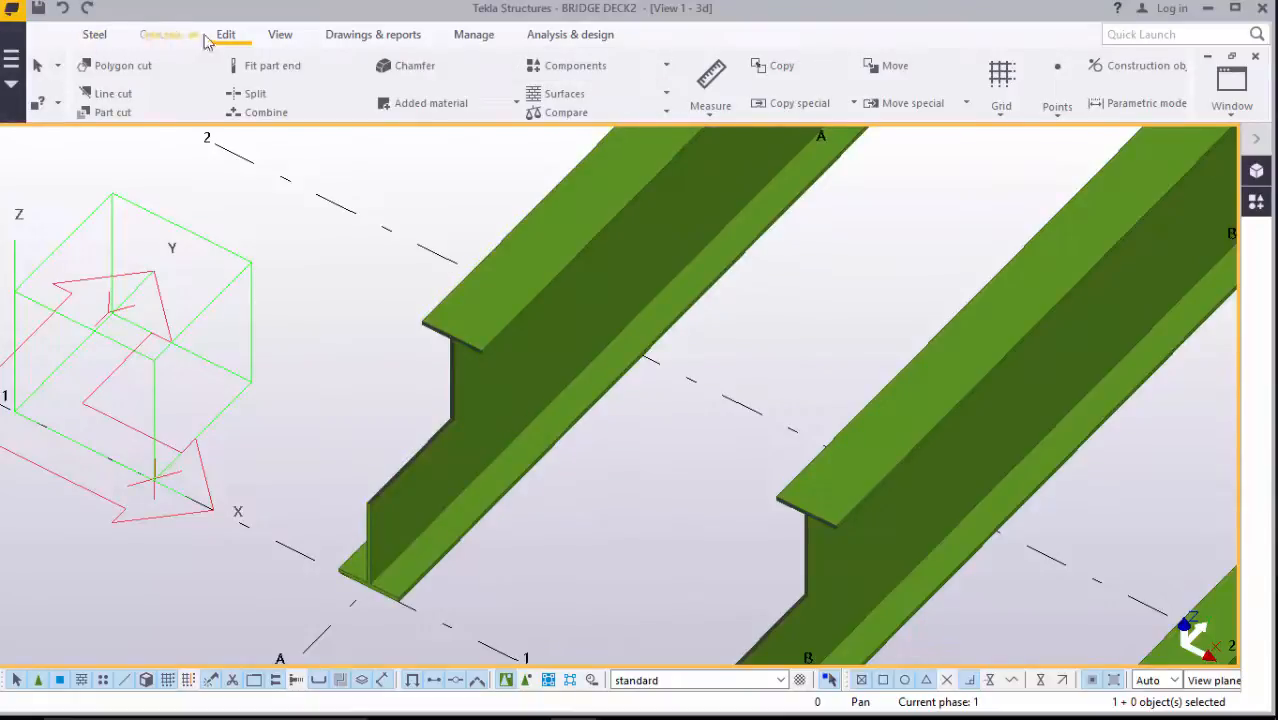
Add points at any position at the foot and top corner of the notched web end of the beam on grid line B
click(1058, 112)
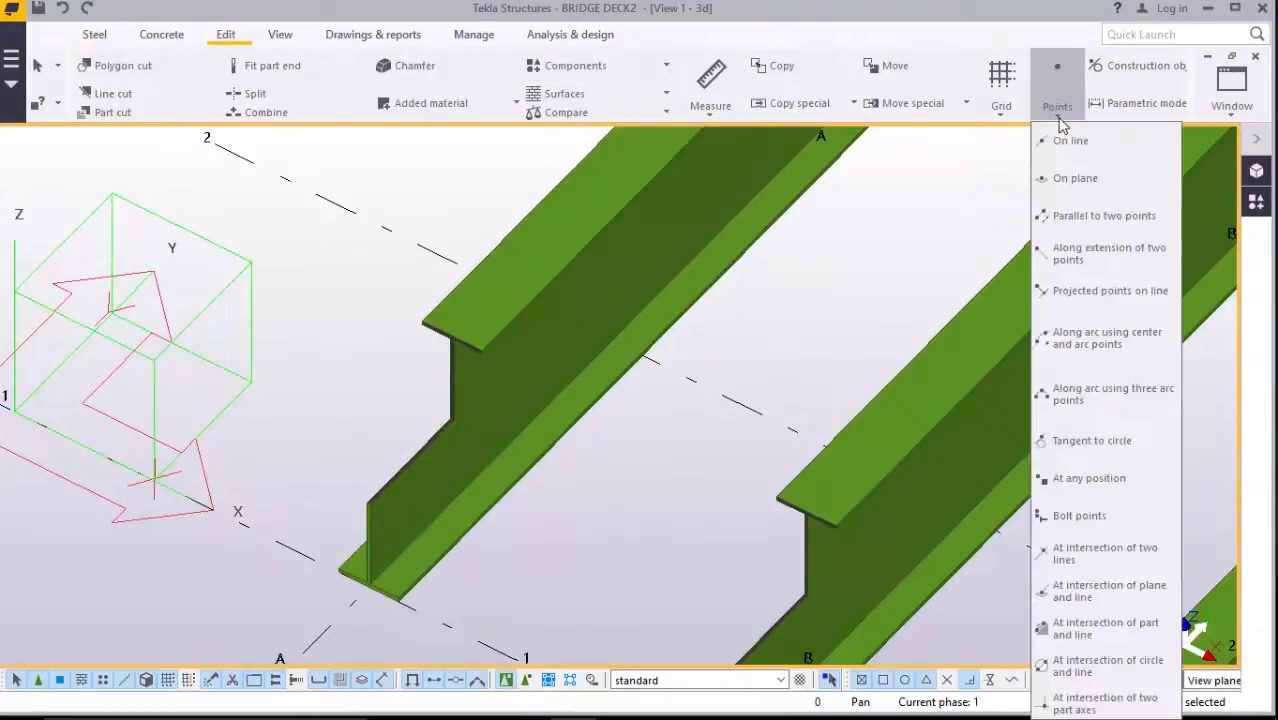
click(1088, 490)
scroll(452, 390, up, 5)
scroll(460, 433, up, 1)
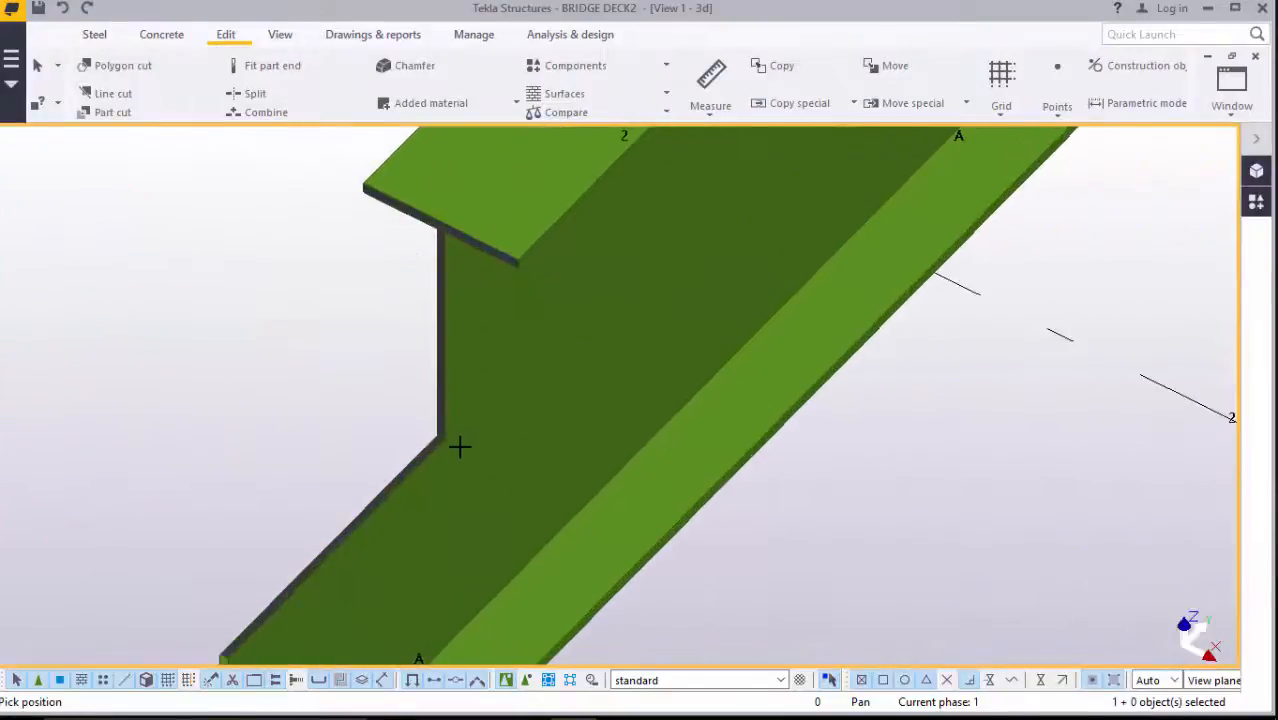
scroll(449, 365, down, 4)
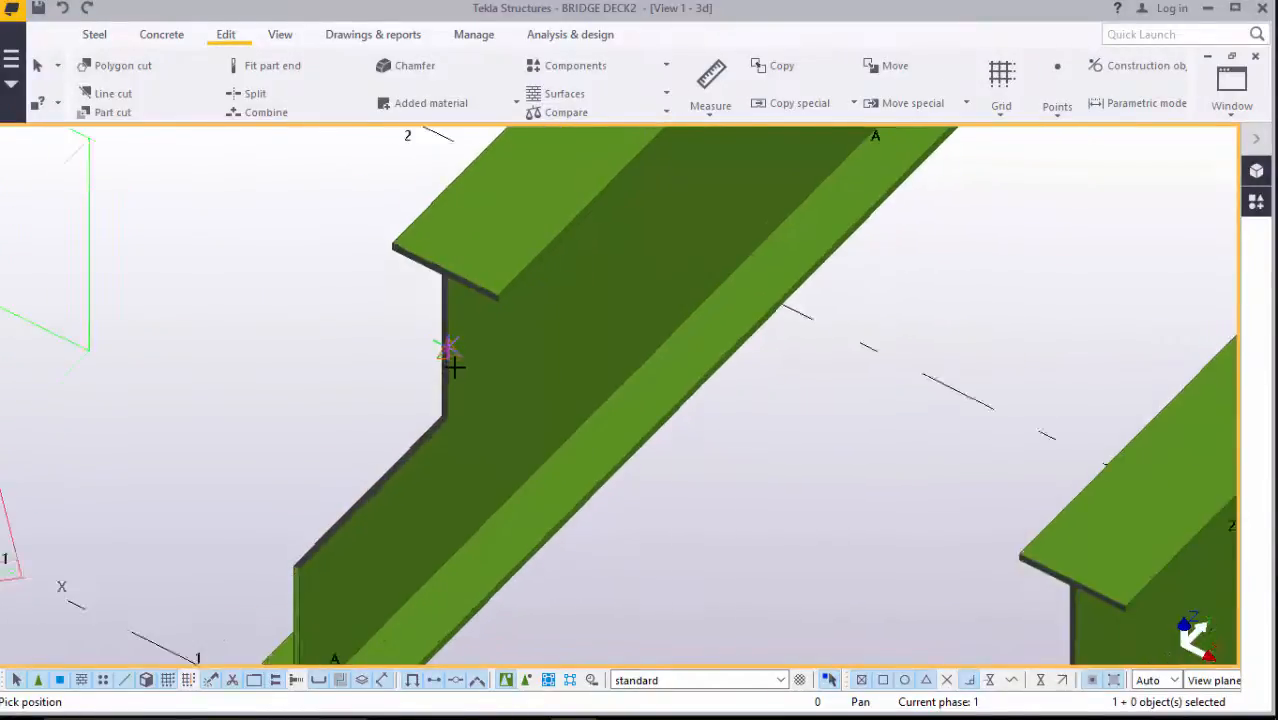
scroll(458, 348, up, 4)
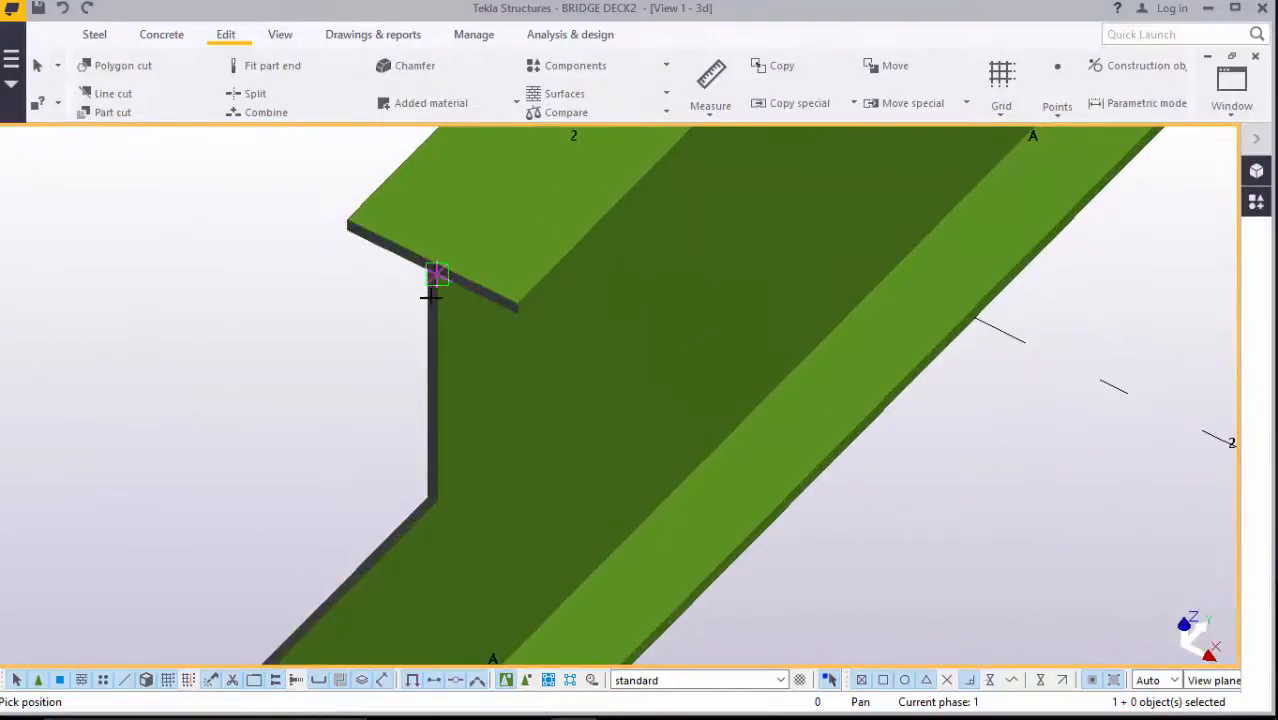
scroll(434, 300, down, 4)
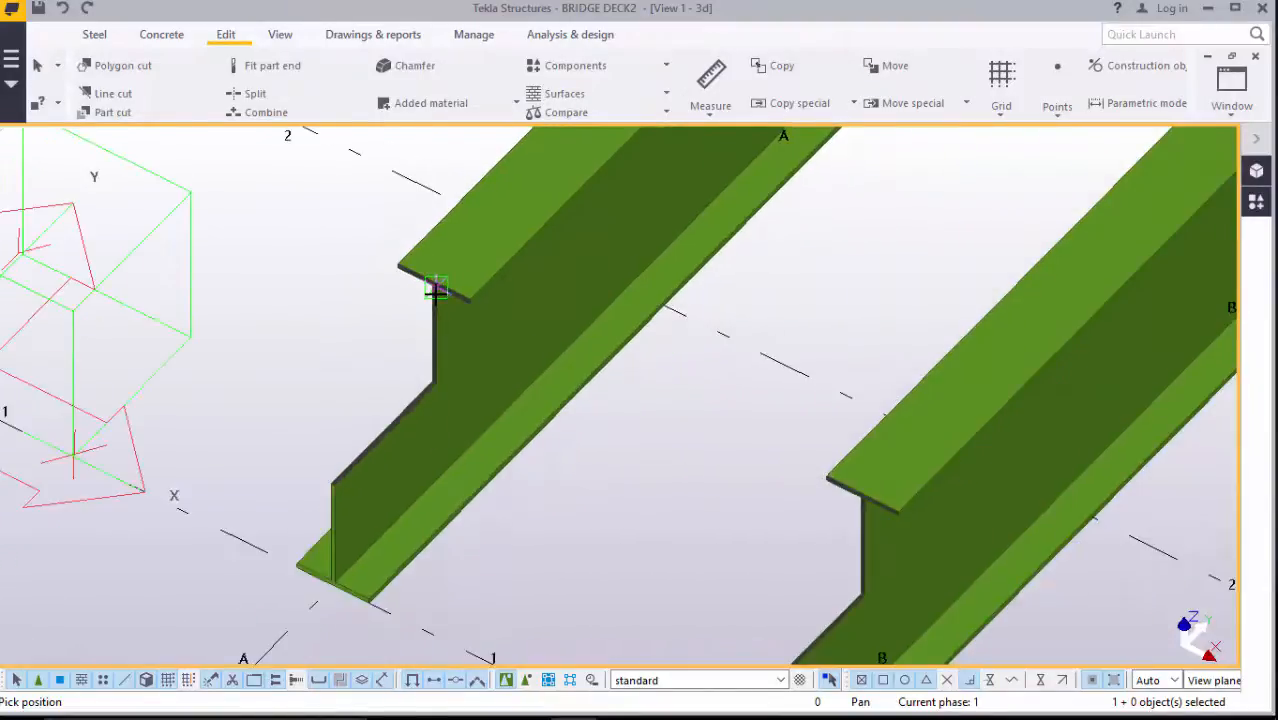
scroll(420, 292, down, 2)
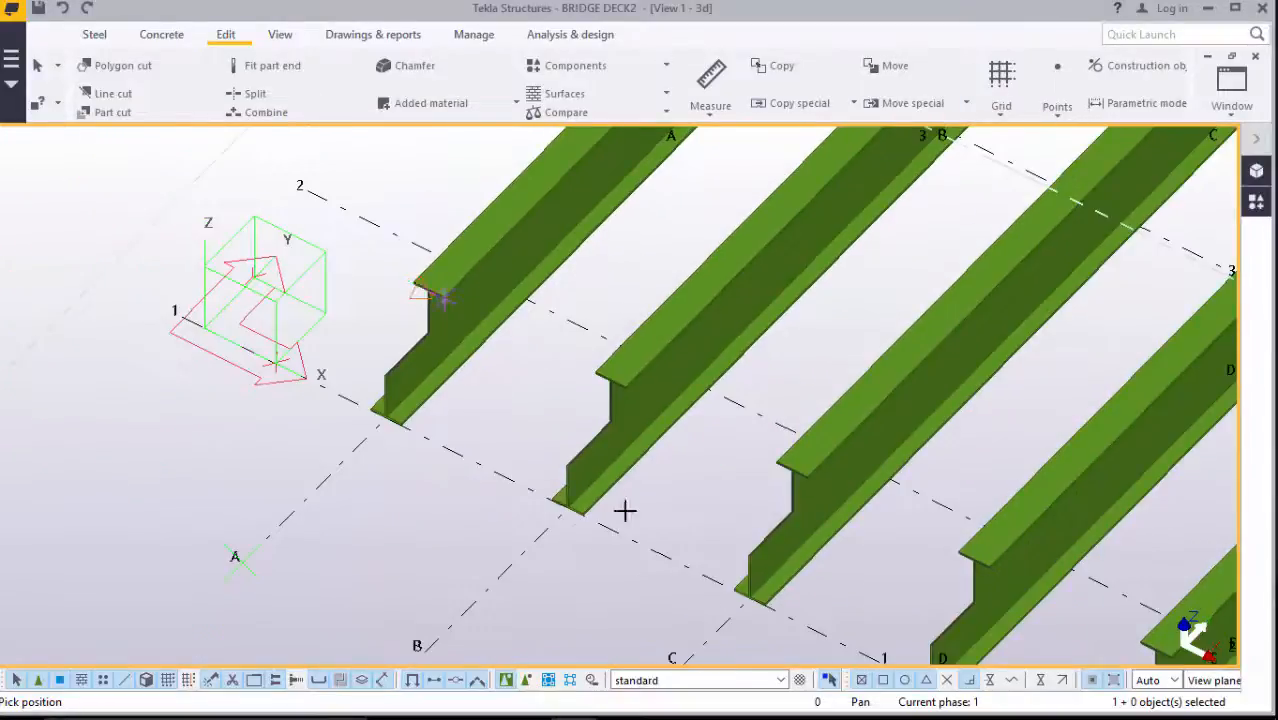
scroll(580, 512, up, 4)
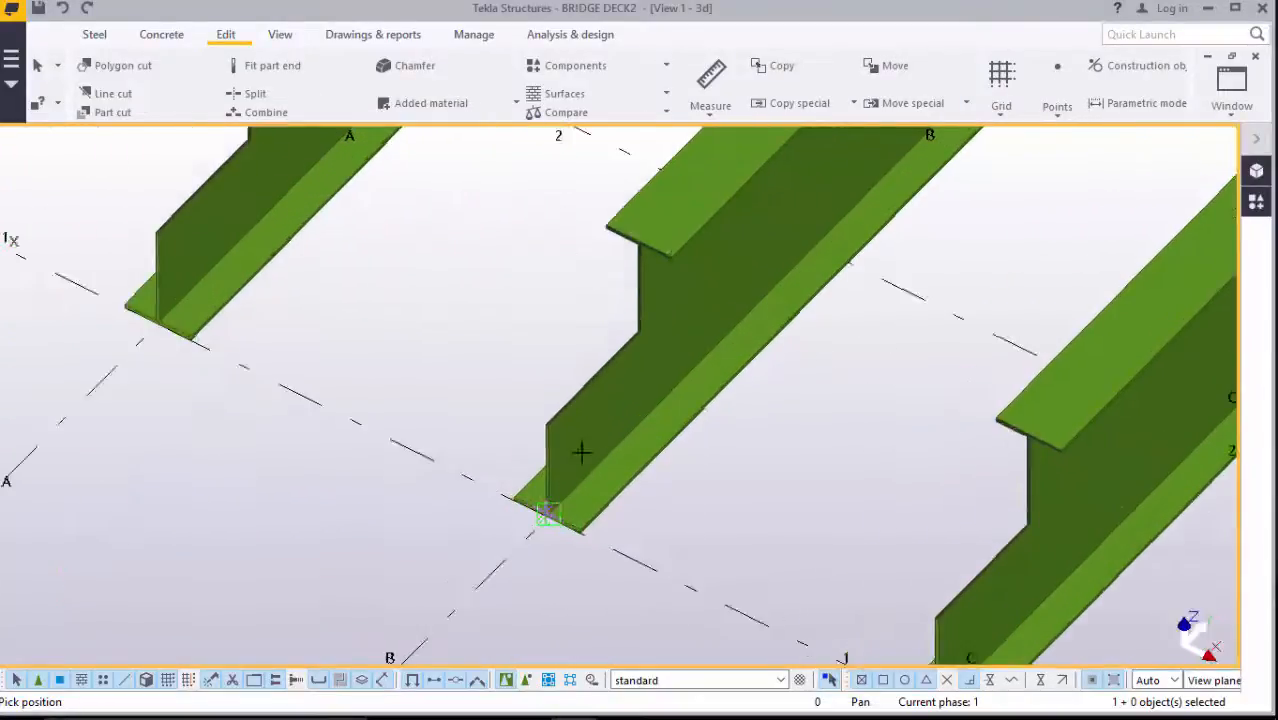
scroll(555, 451, up, 2)
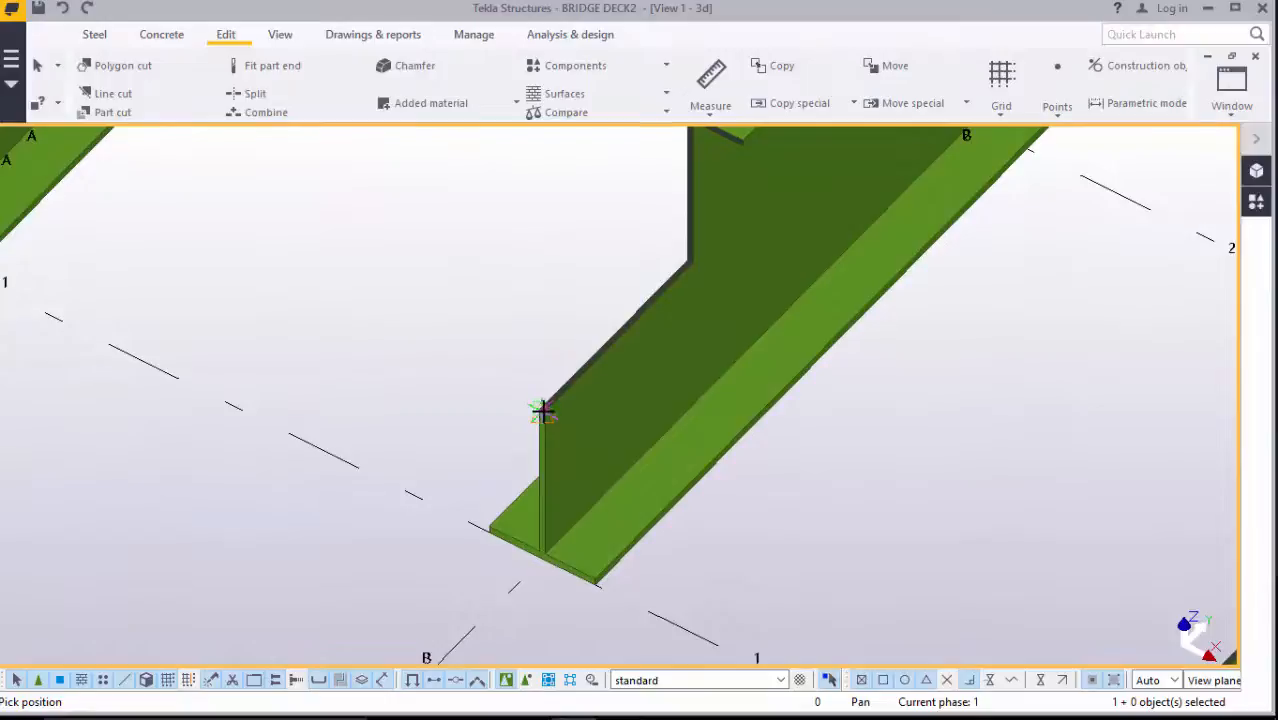
scroll(524, 522, up, 2)
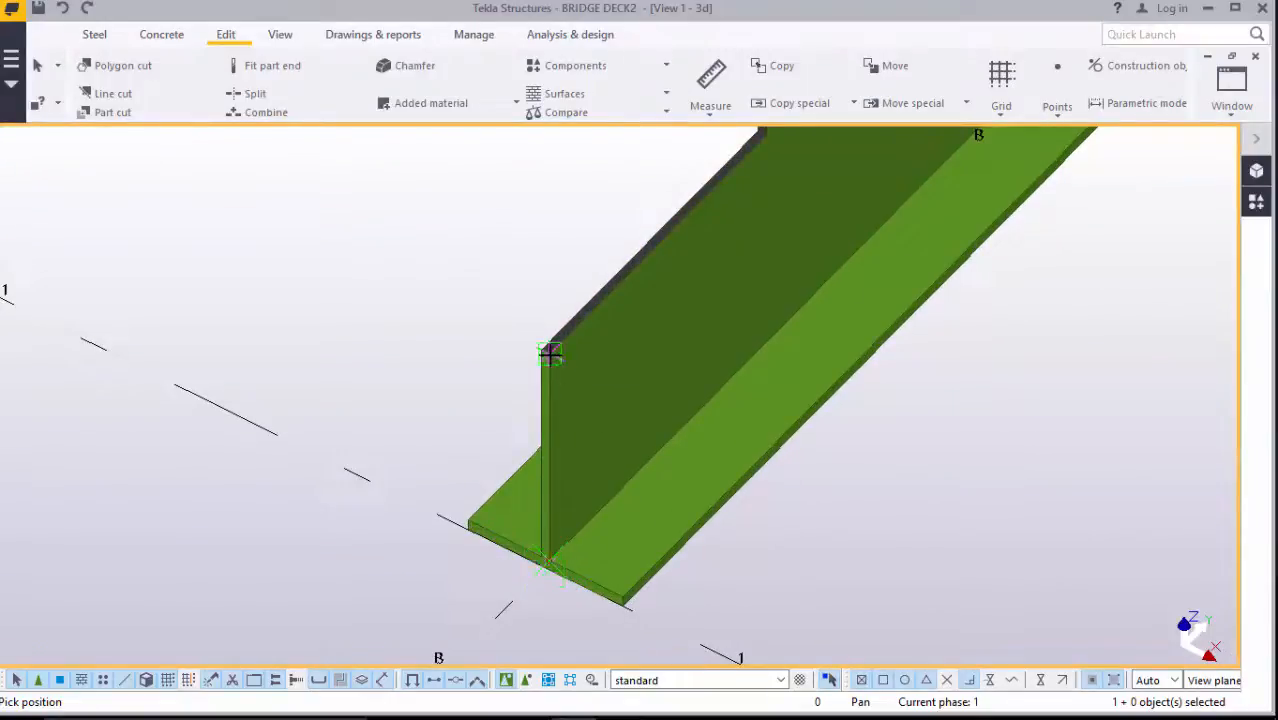
right_click(476, 262)
key(Escape)
Copy the upper web-corner point from the beam on grid line B to the beam on grid line A, using the web feet as reference positions
scroll(540, 475, down, 5)
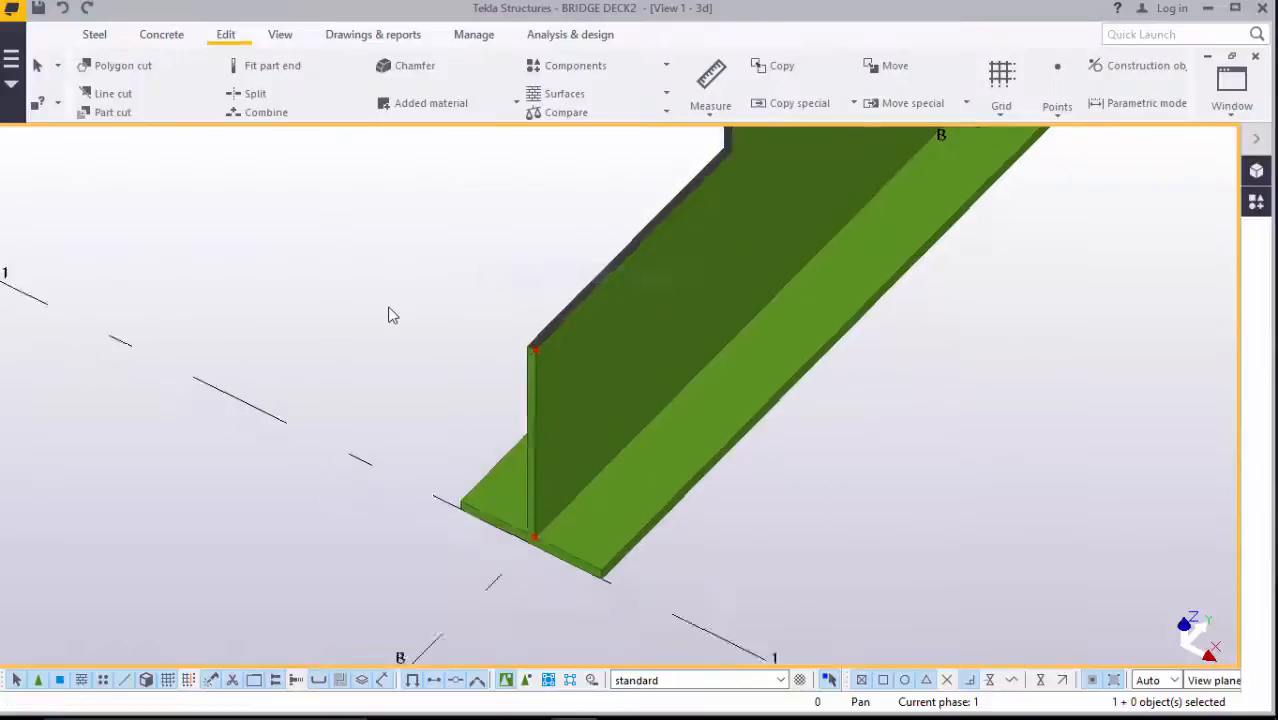
scroll(630, 505, up, 6)
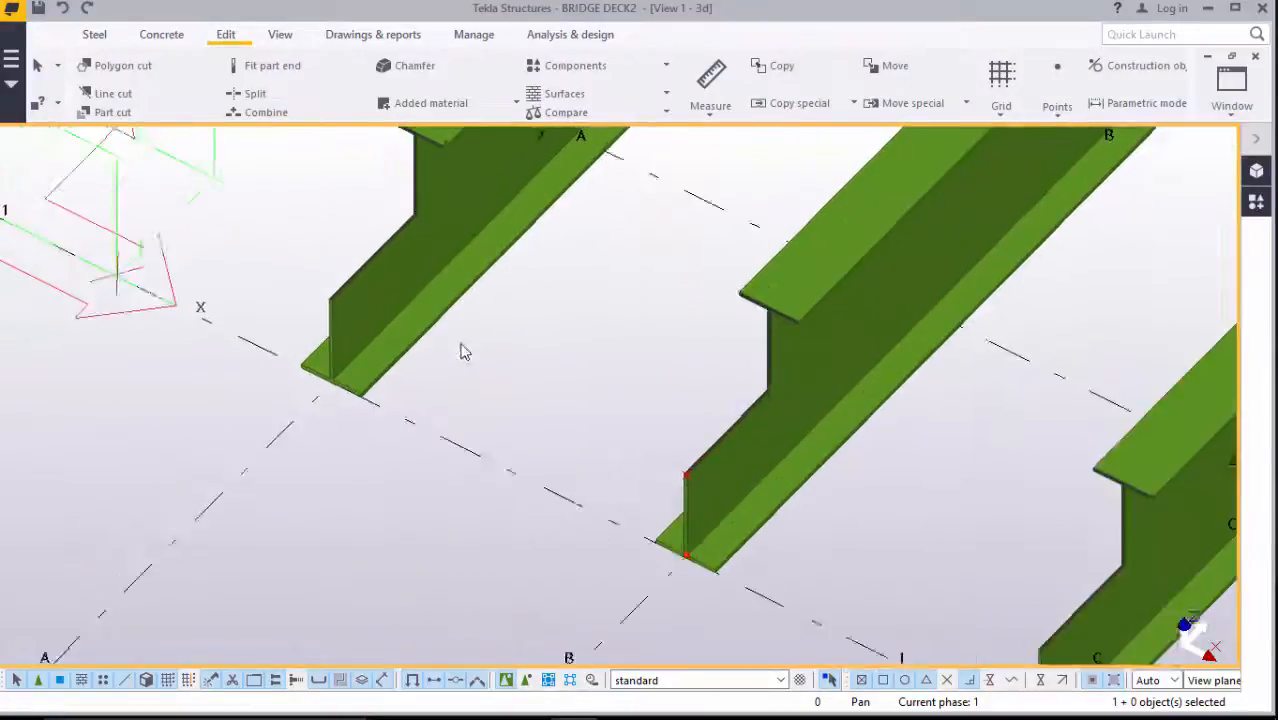
click(624, 497)
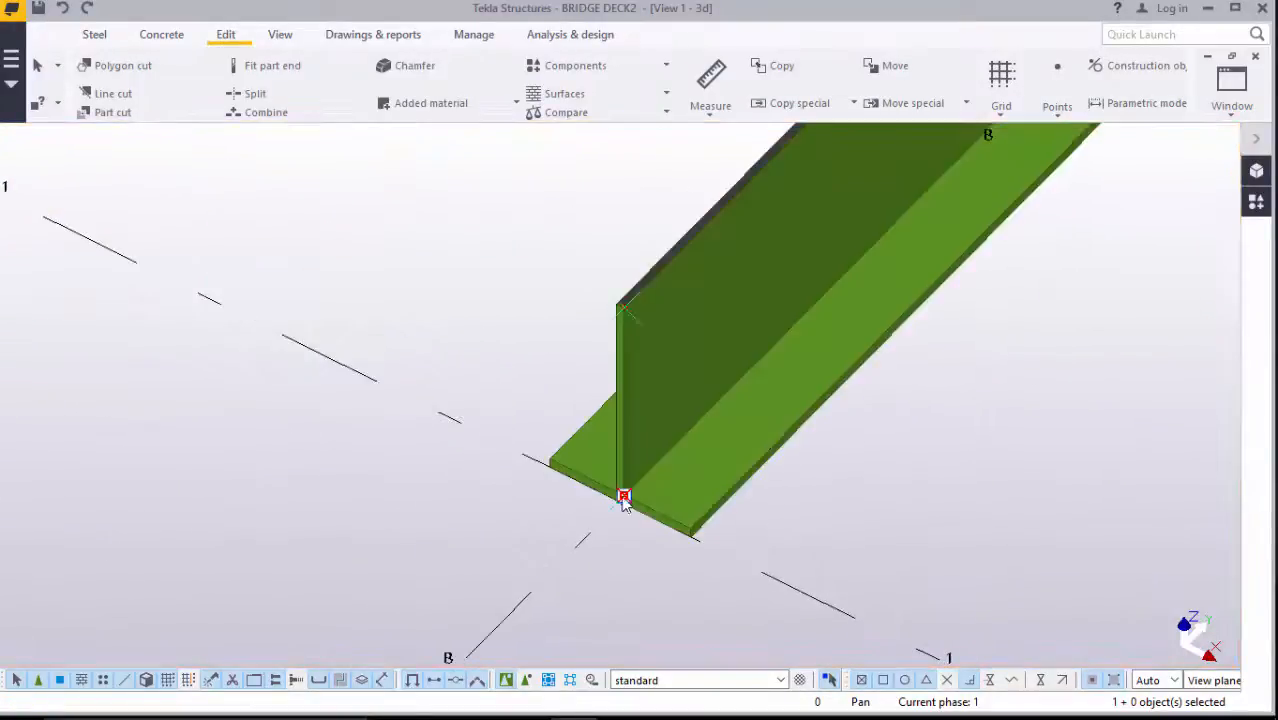
right_click(453, 253)
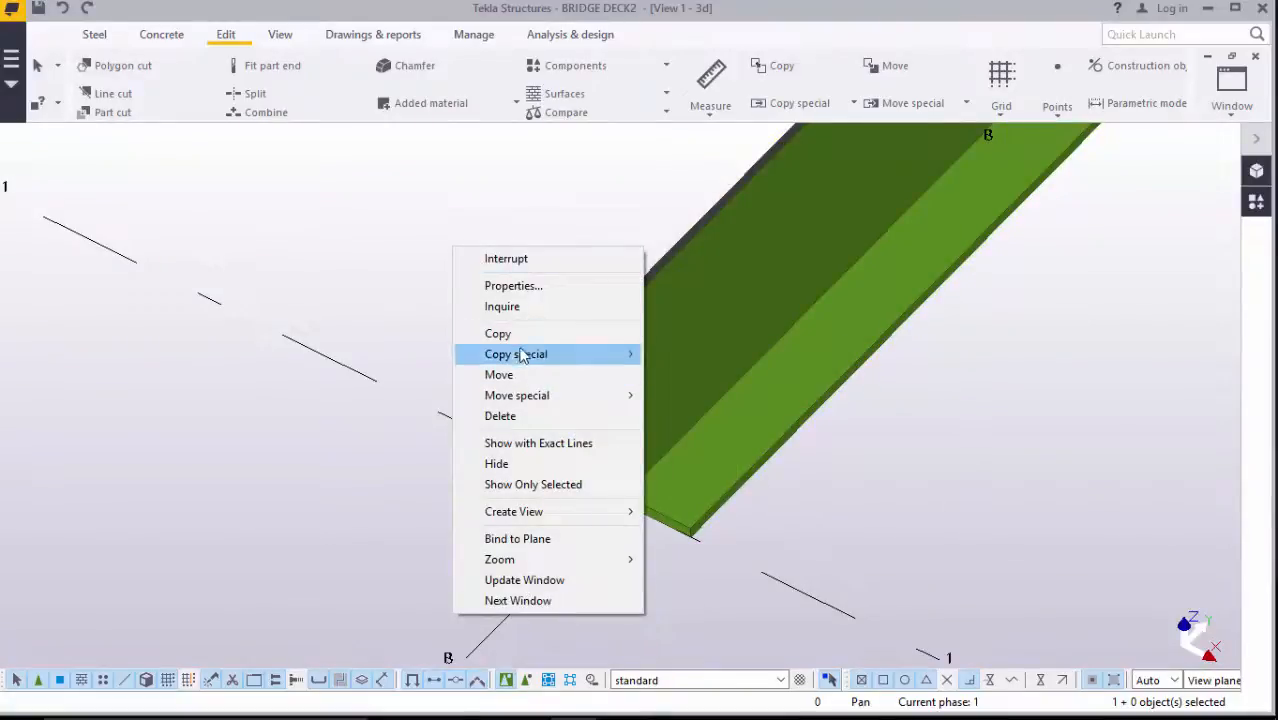
mouse_move(519, 360)
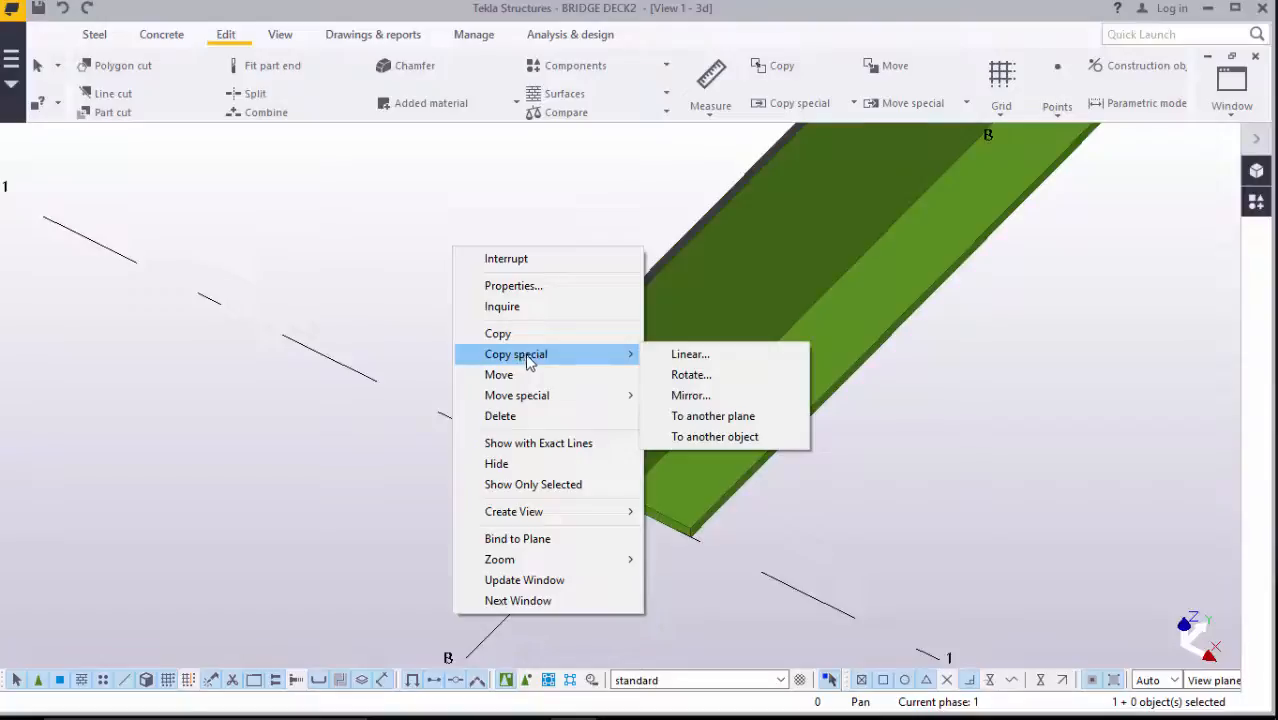
click(505, 334)
scroll(622, 491, up, 4)
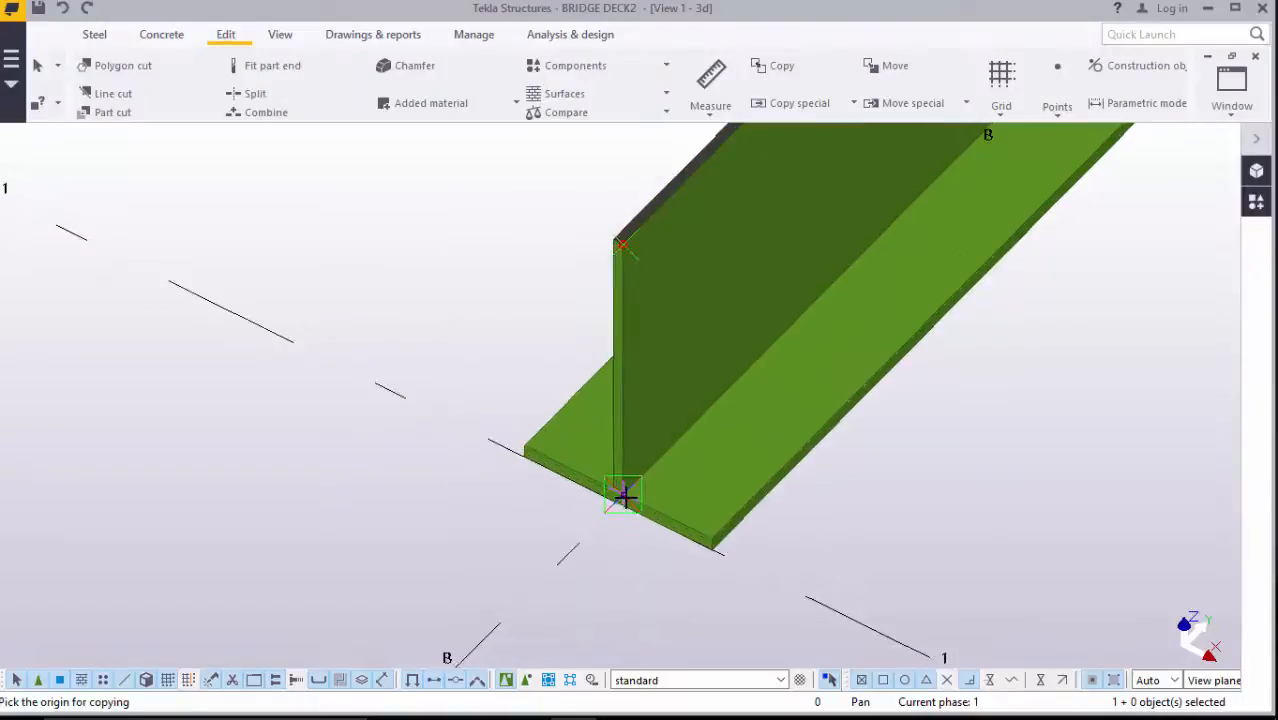
click(622, 491)
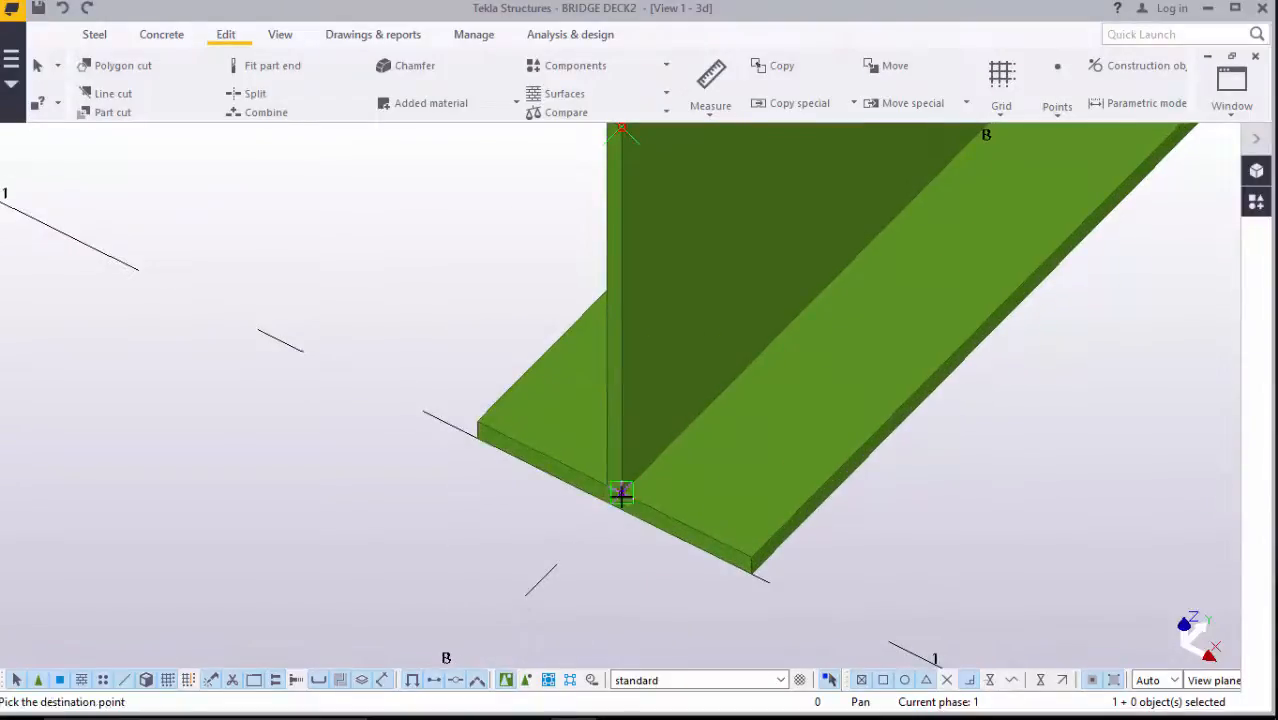
scroll(640, 498, down, 5)
scroll(280, 362, up, 5)
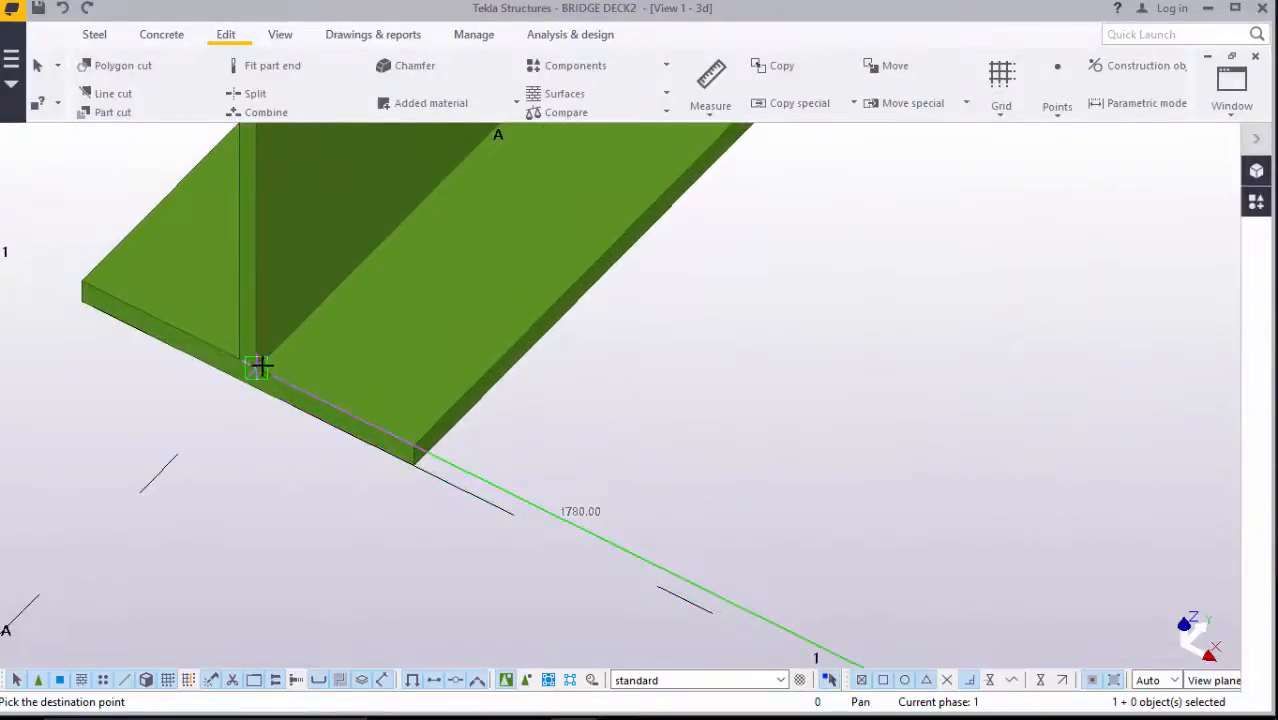
right_click(634, 360)
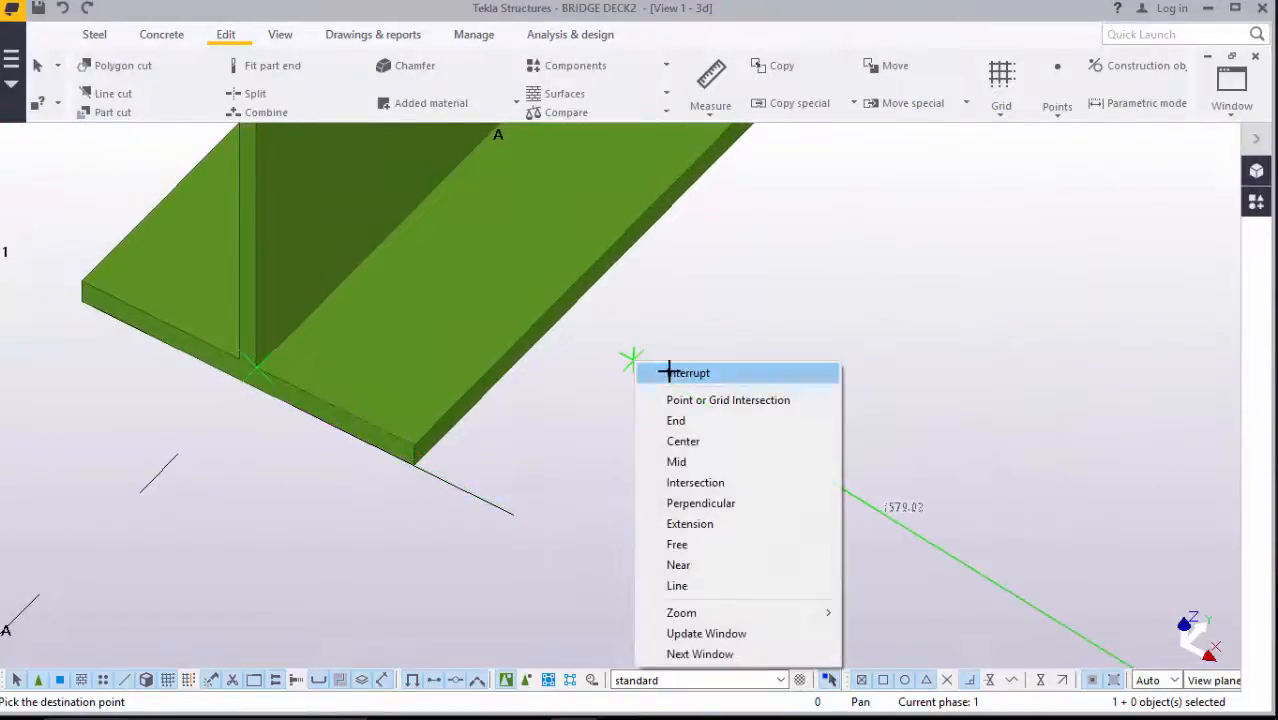
click(670, 368)
Add points at any position at the foot and top corner of the notched web end of the beam on grid line A
scroll(446, 432, down, 3)
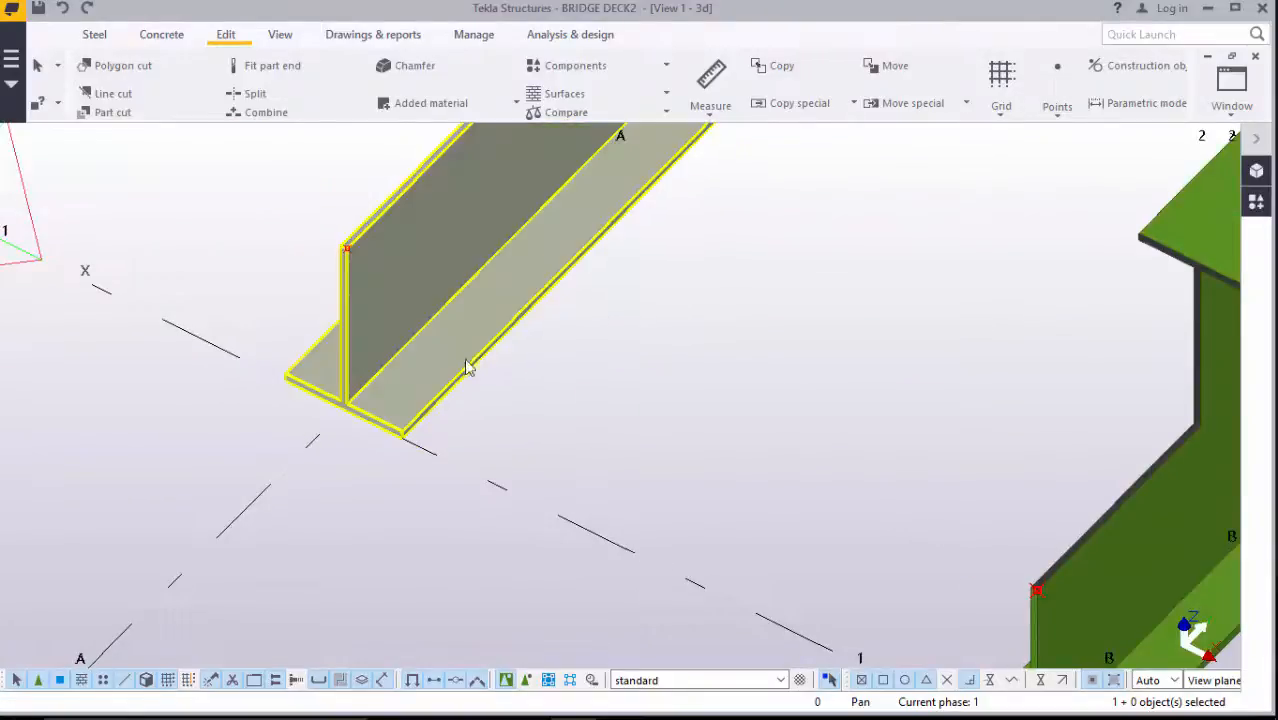
click(1057, 112)
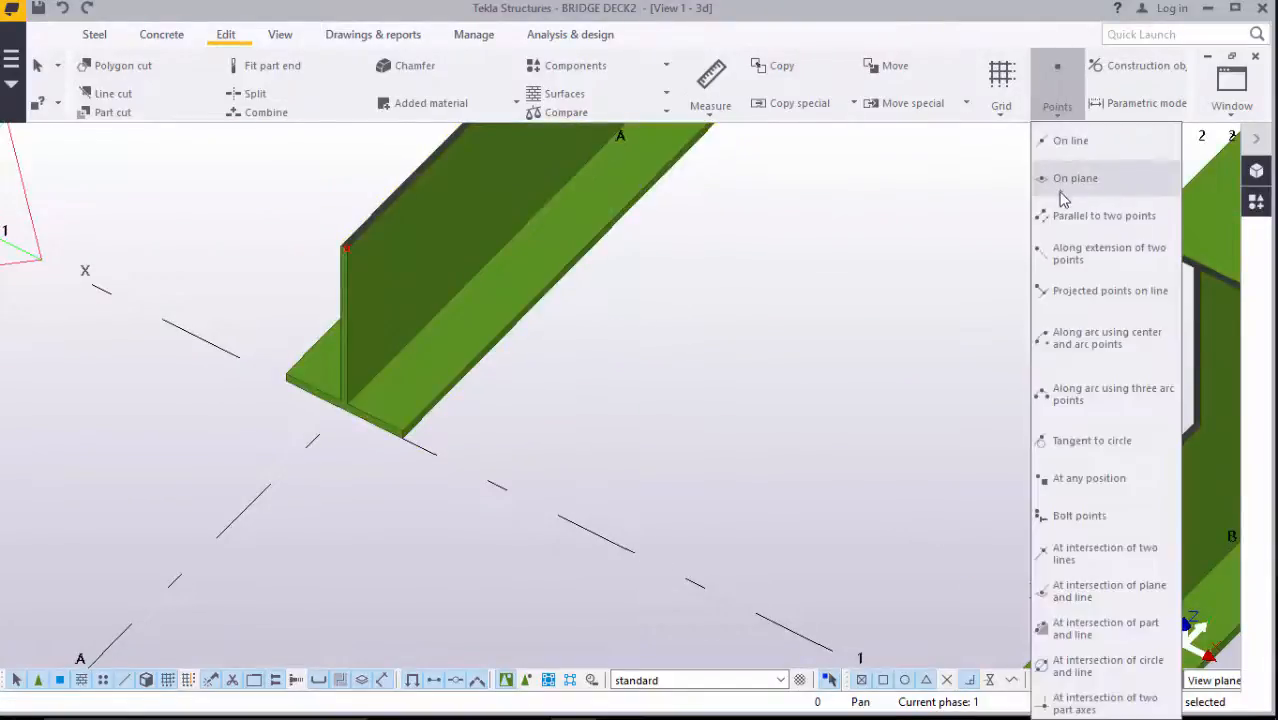
click(1075, 482)
scroll(365, 375, up, 2)
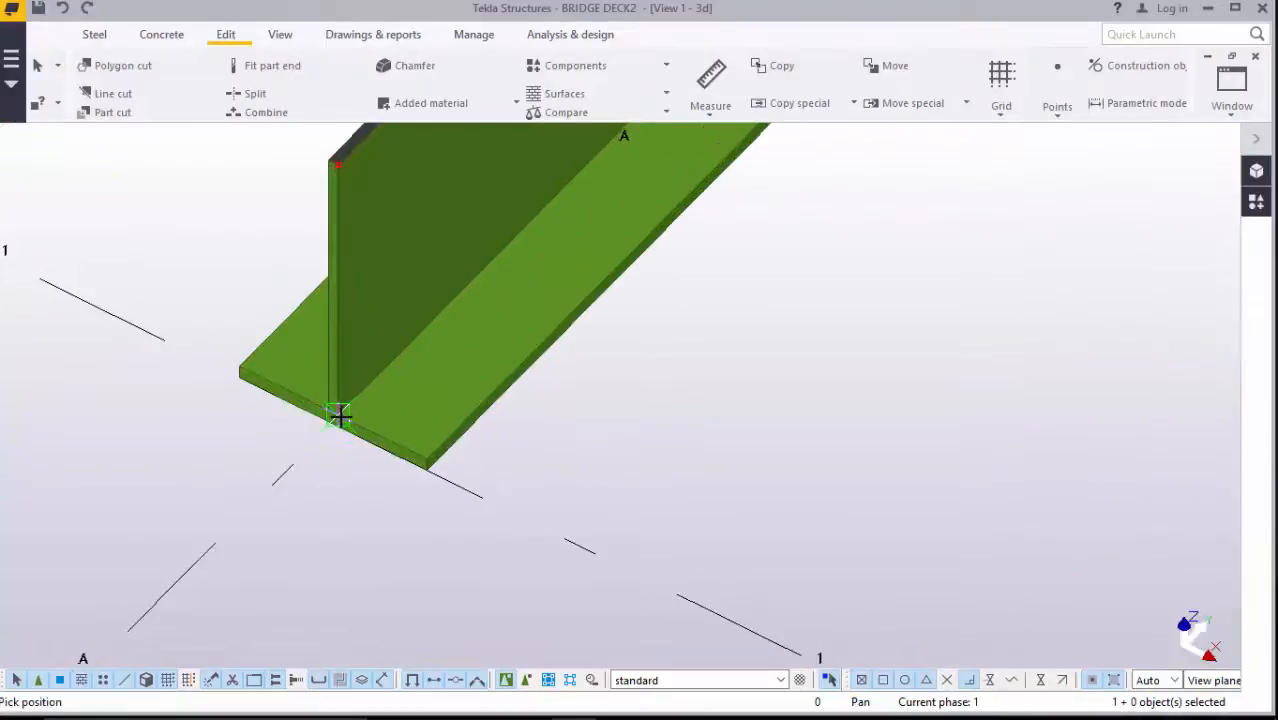
click(339, 413)
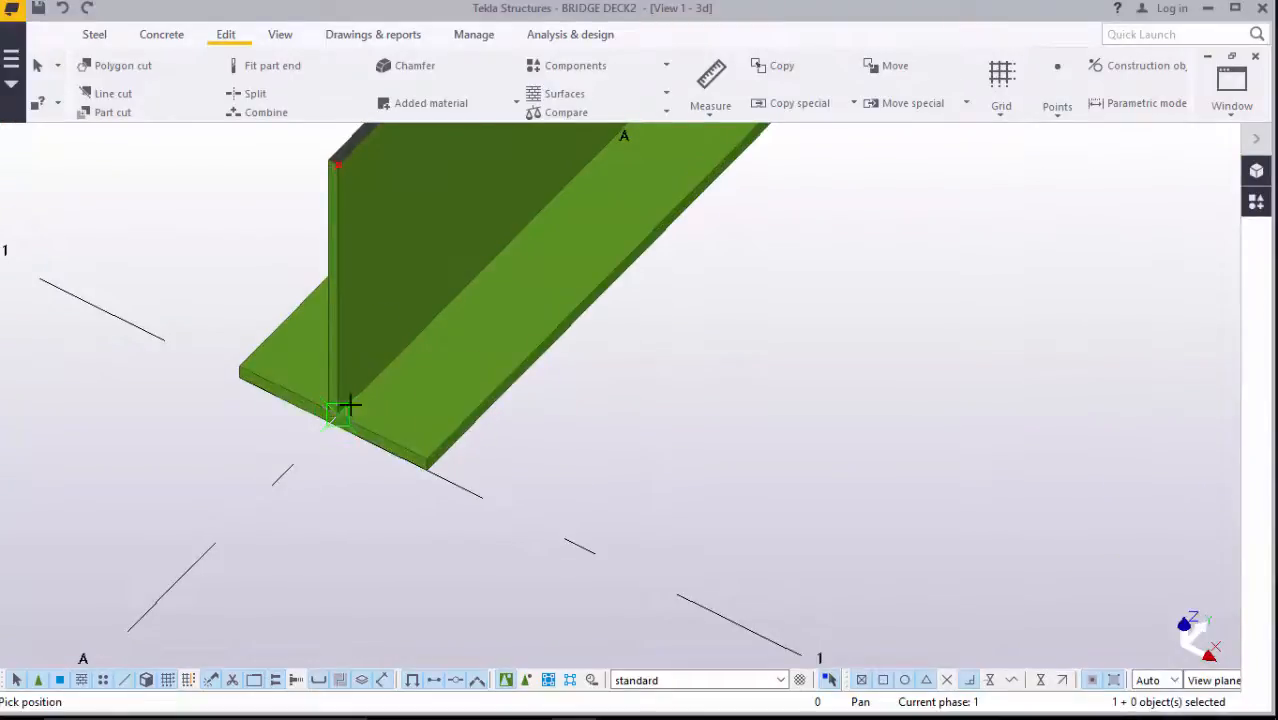
click(339, 166)
right_click(242, 198)
click(271, 212)
Copy the four web-end points on the grid line A and B beams 1750 mm along the beams, from grid line 1 to grid line 2
scroll(312, 344, down, 3)
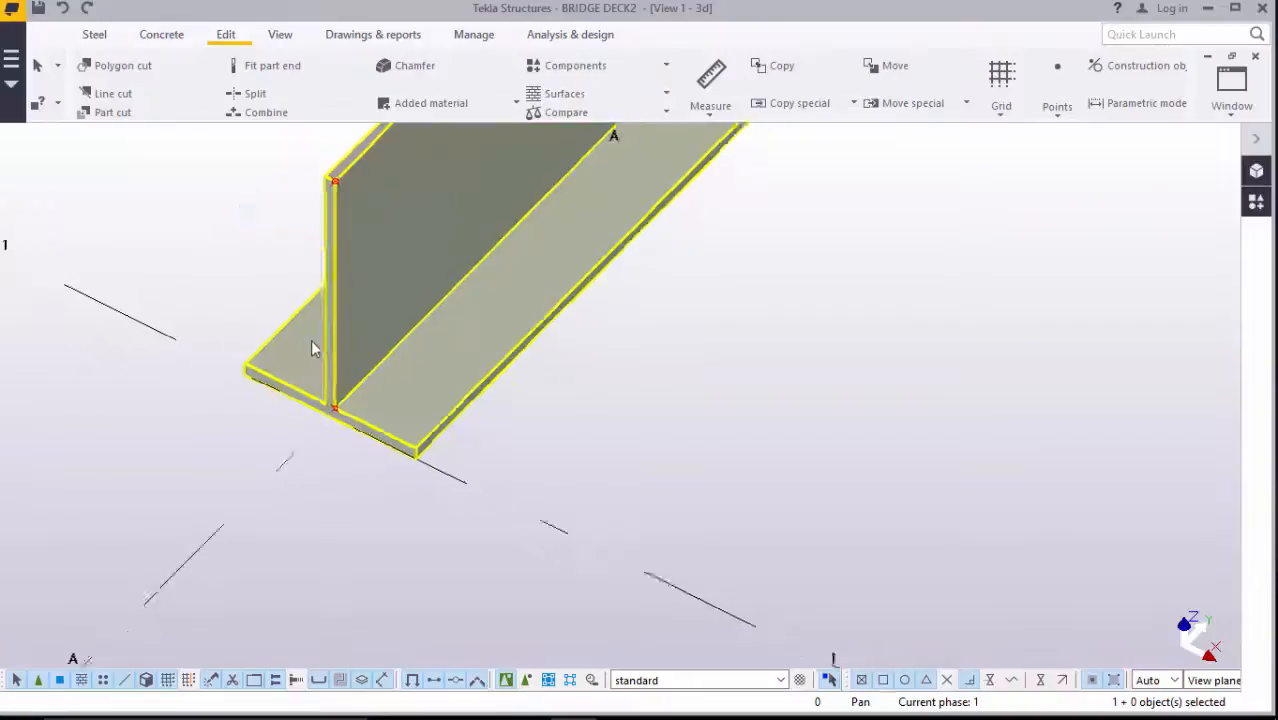
scroll(325, 393, down, 3)
scroll(296, 408, up, 3)
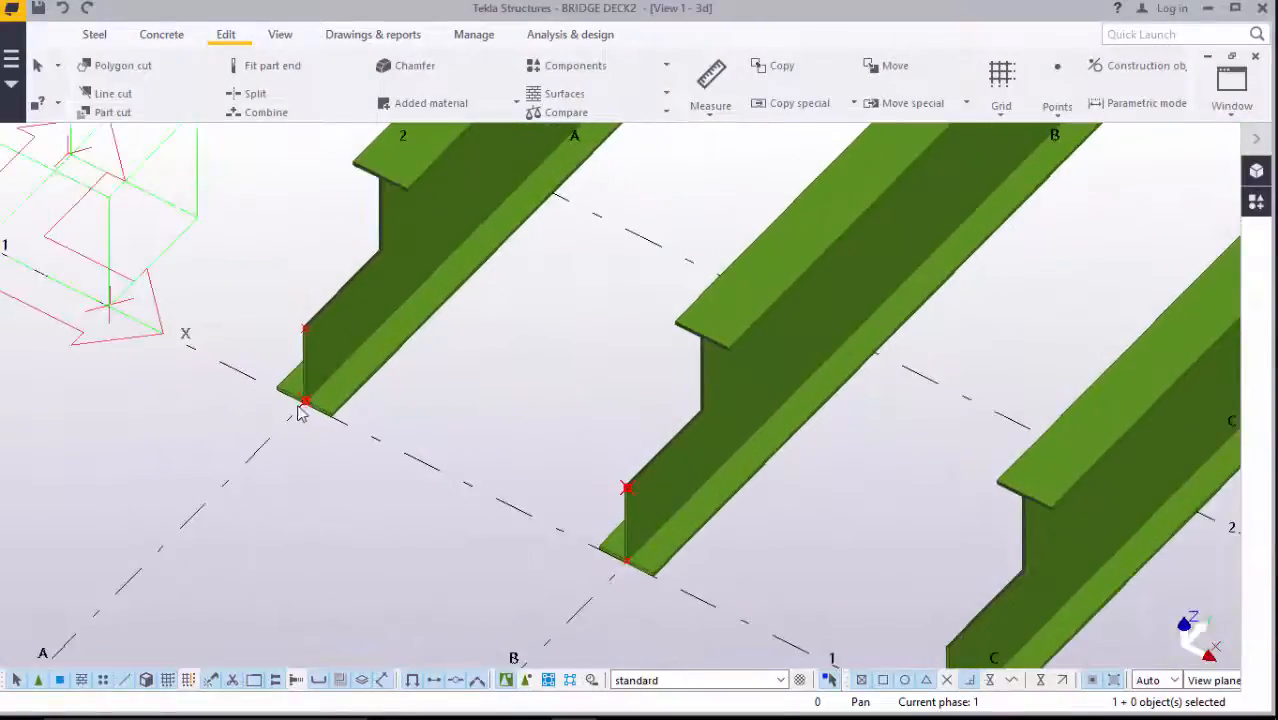
scroll(330, 415, down, 3)
scroll(337, 400, up, 3)
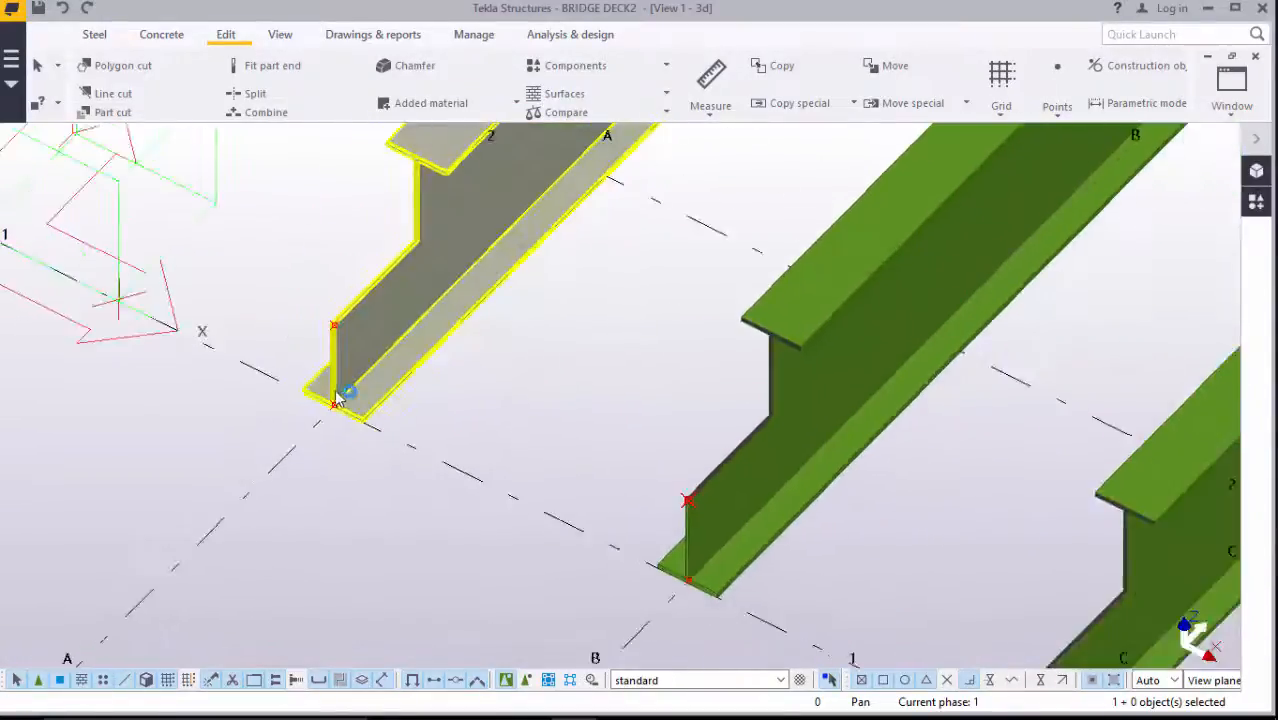
click(335, 415)
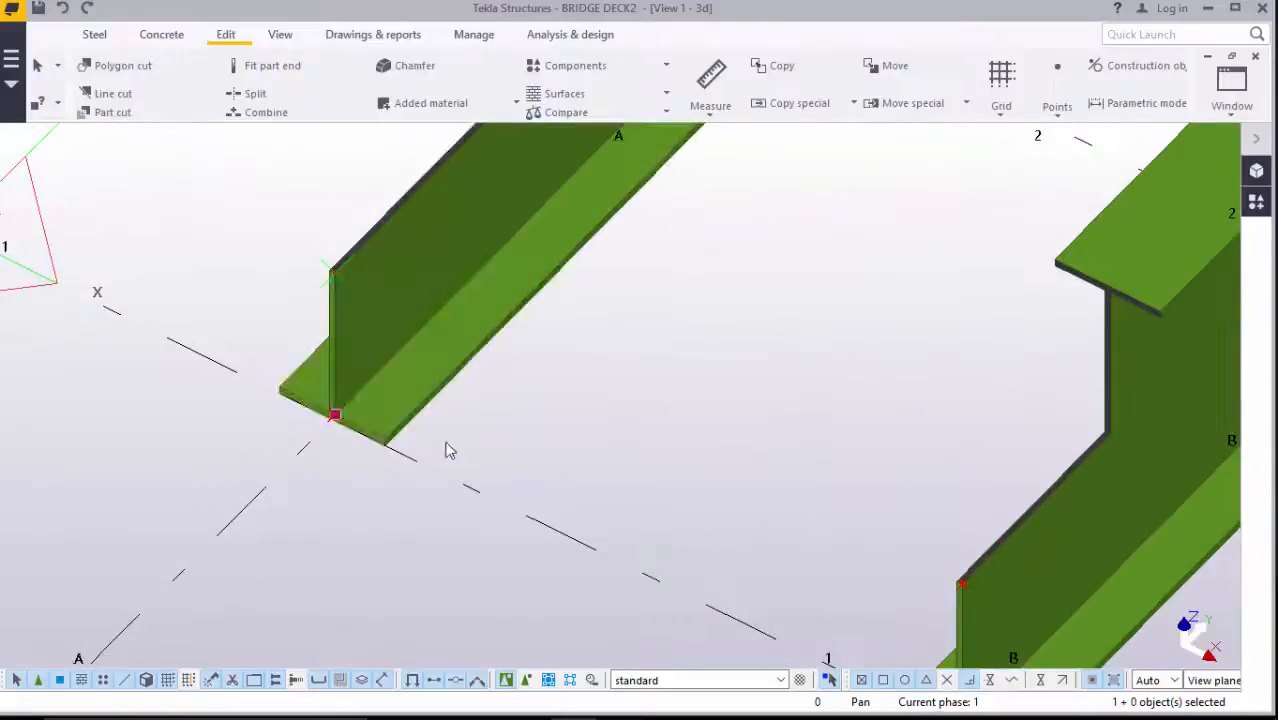
ctrl+click(335, 274)
scroll(440, 300, down, 3)
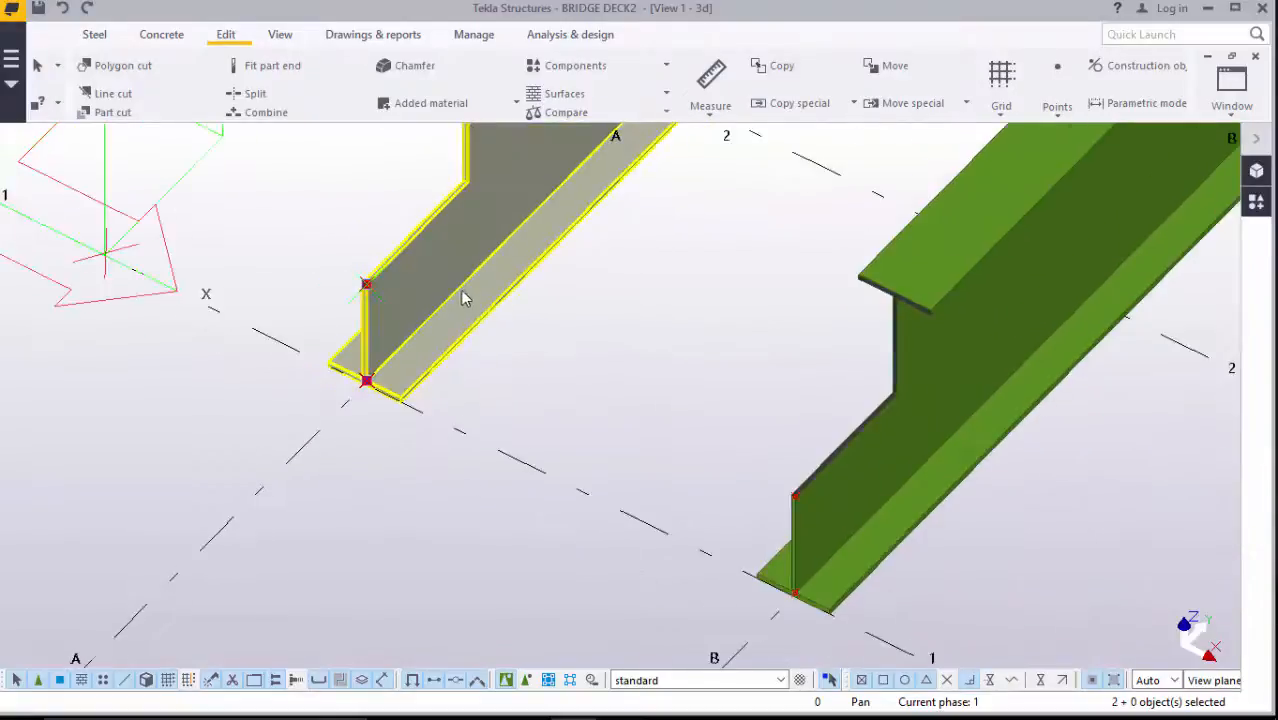
scroll(800, 535, up, 3)
ctrl+click(628, 495)
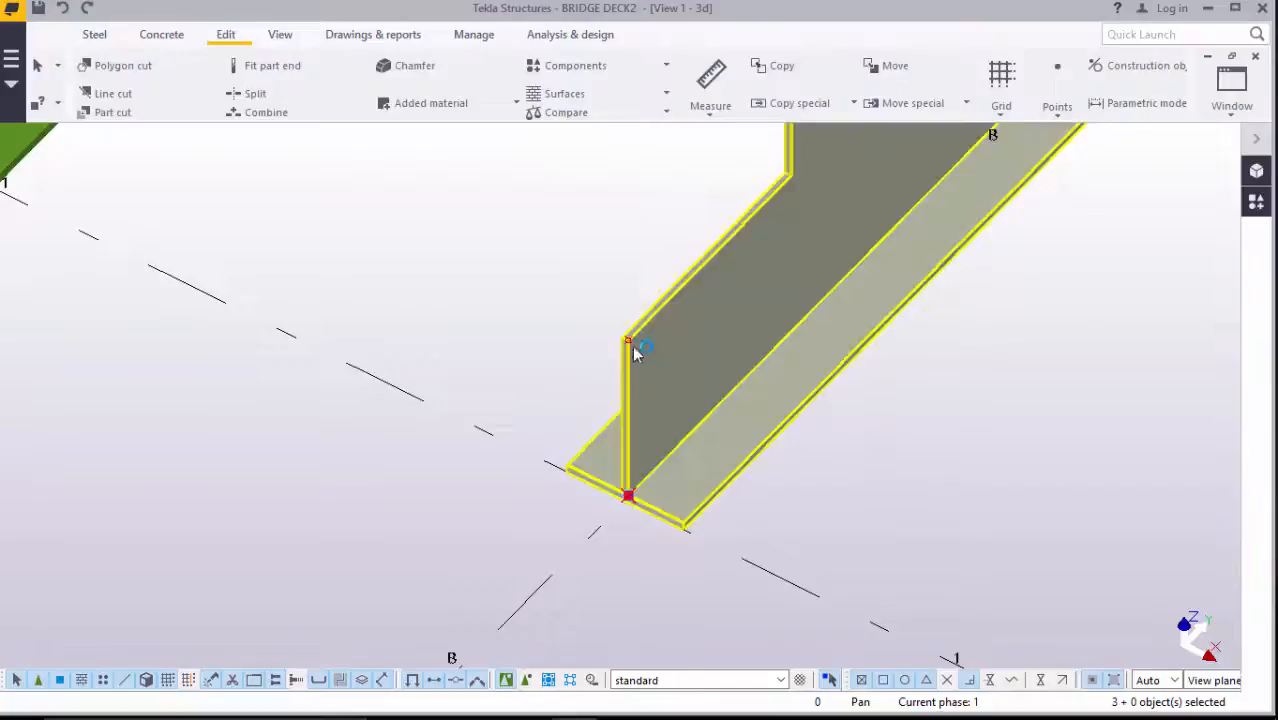
right_click(506, 226)
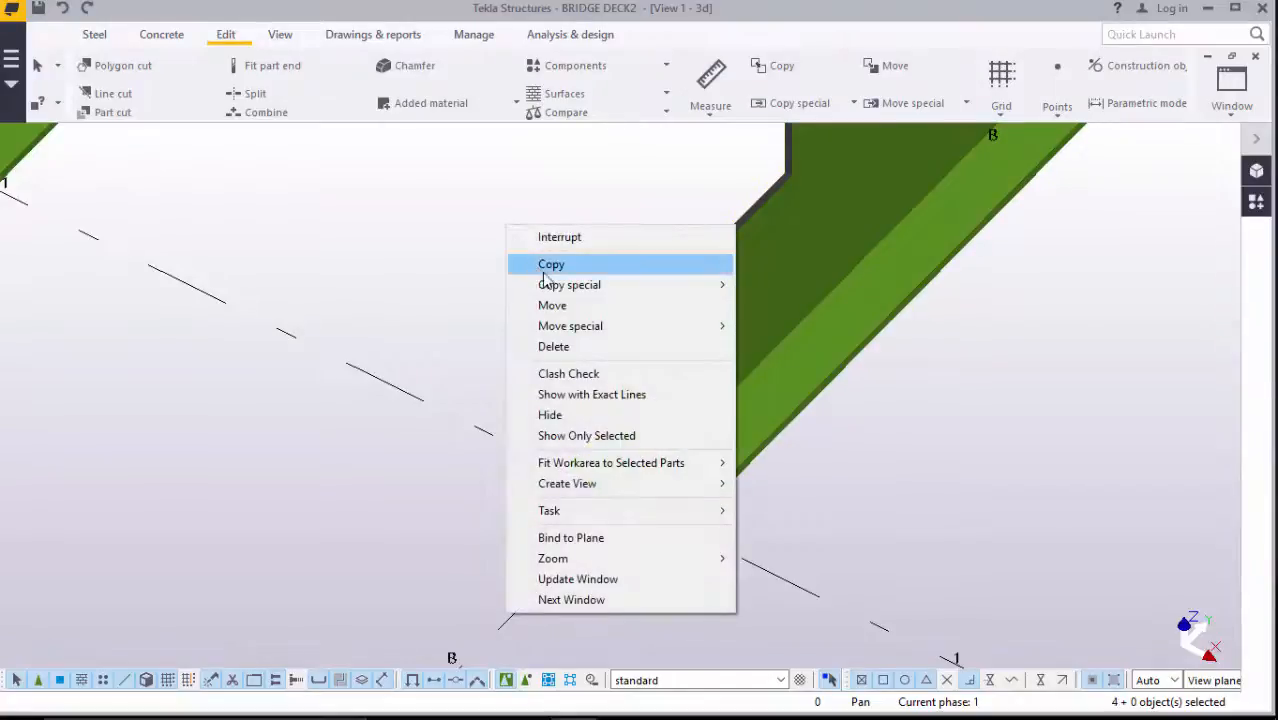
click(548, 264)
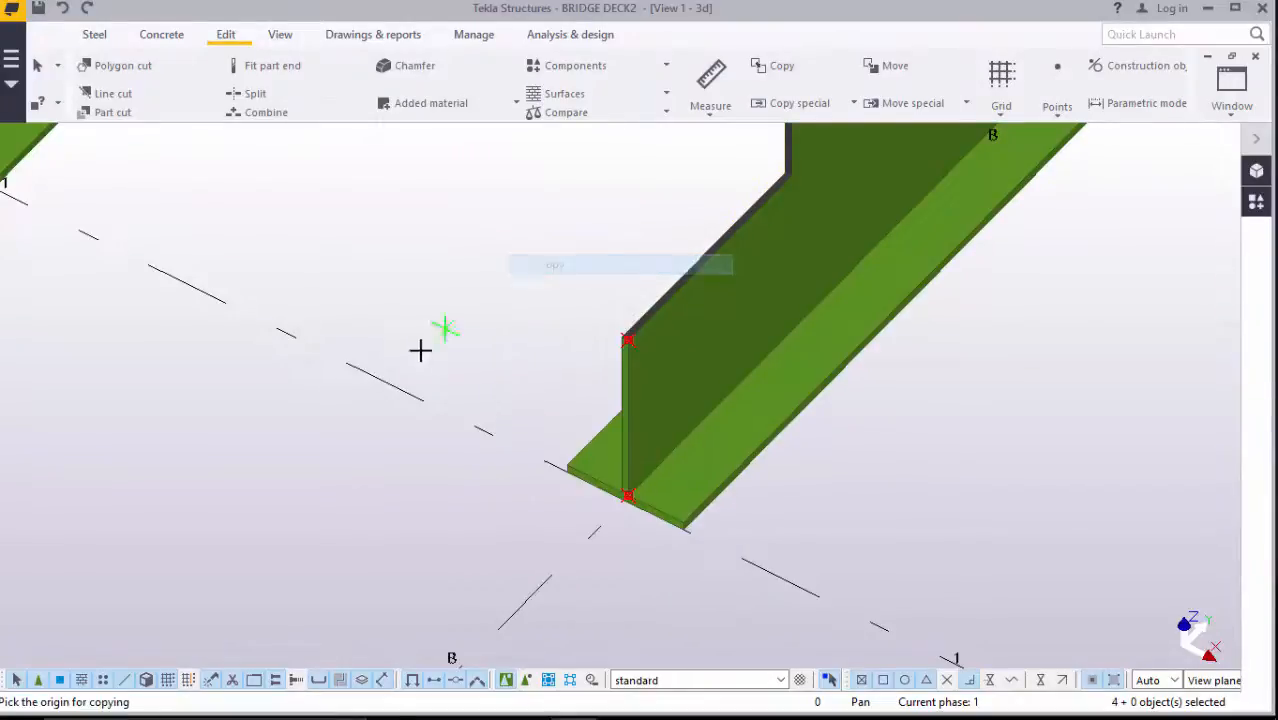
click(280, 331)
scroll(410, 472, down, 4)
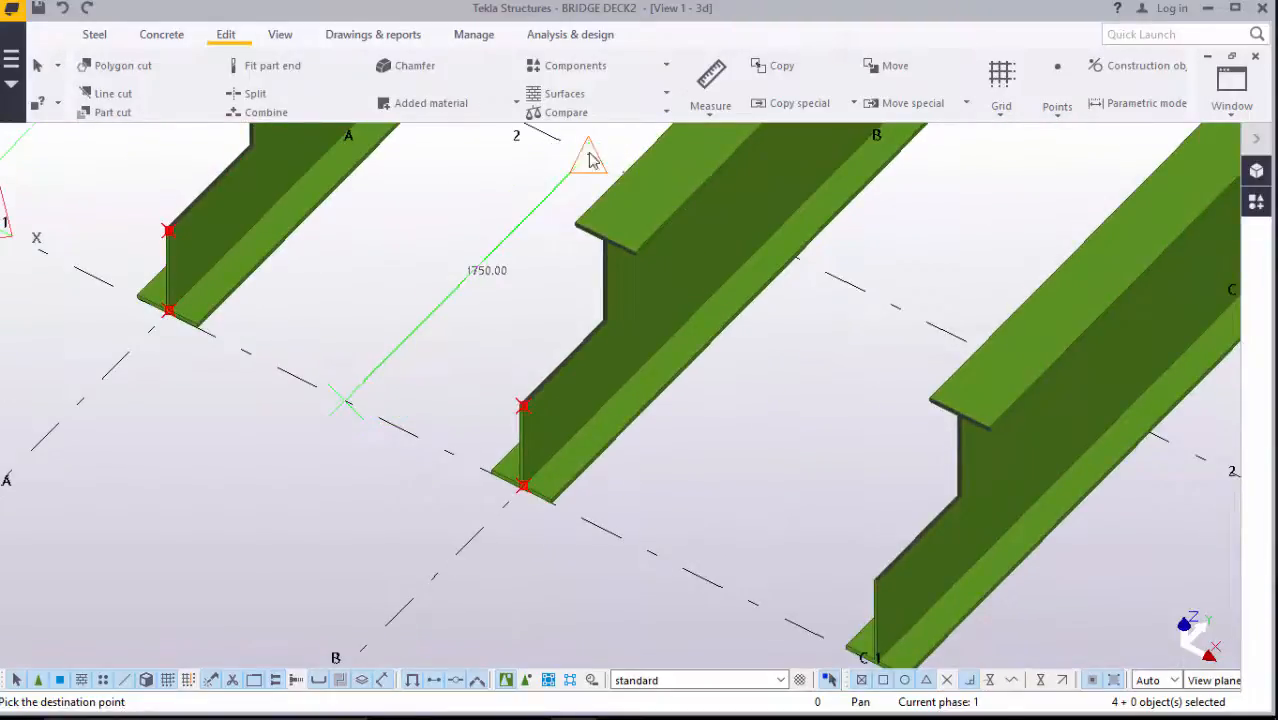
right_click(456, 220)
click(494, 237)
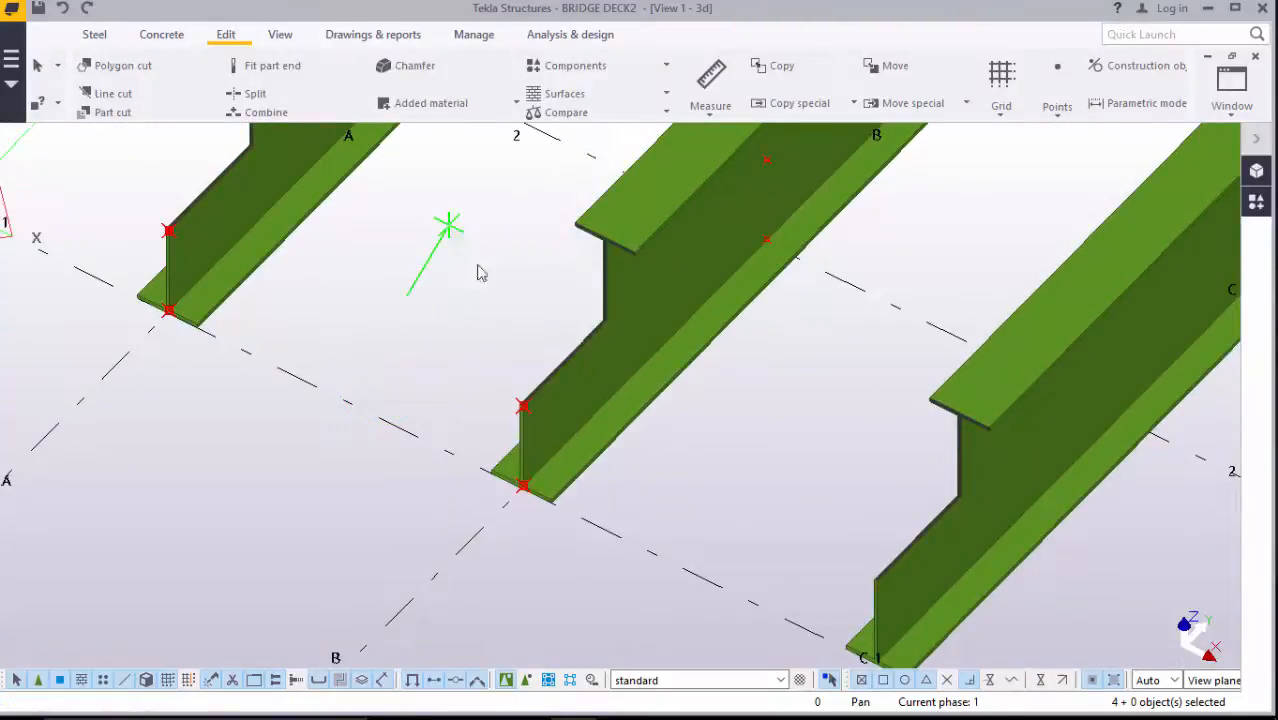
Create a steel cross beam between the upper points on the grid line A and B beams at grid line 2
scroll(445, 482, down, 4)
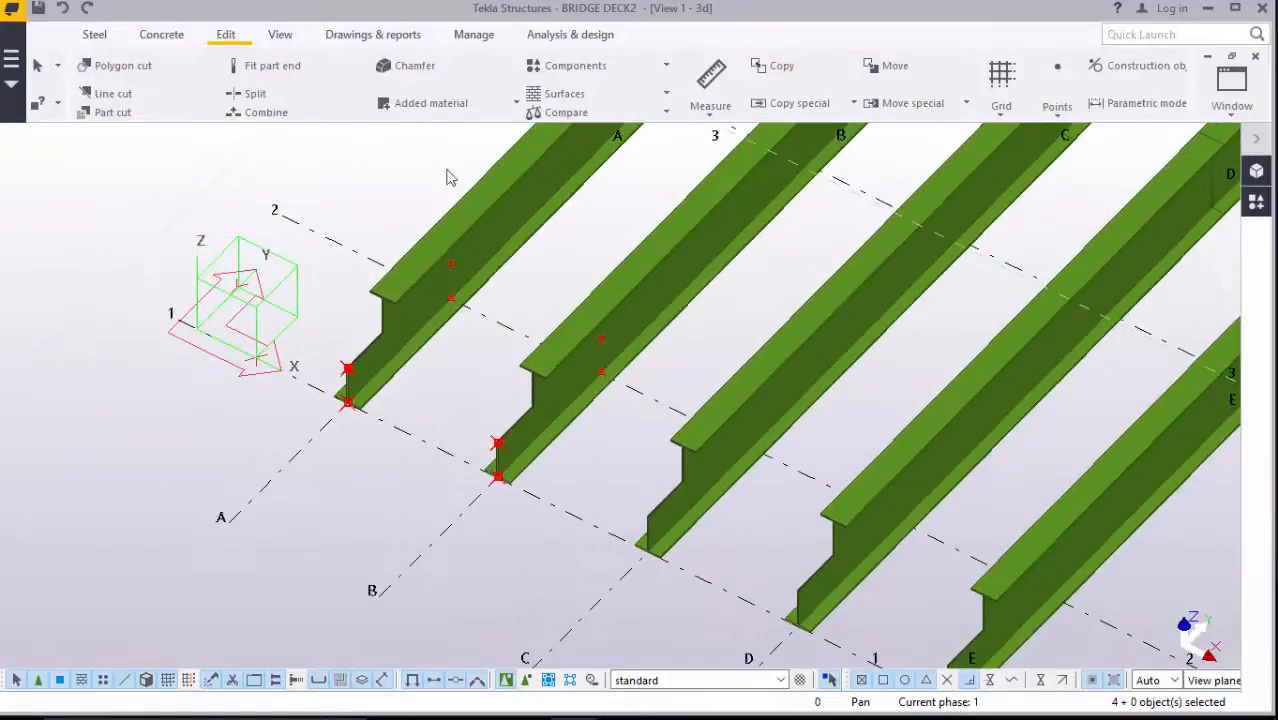
scroll(457, 261, up, 5)
scroll(447, 357, down, 9)
scroll(462, 337, up, 4)
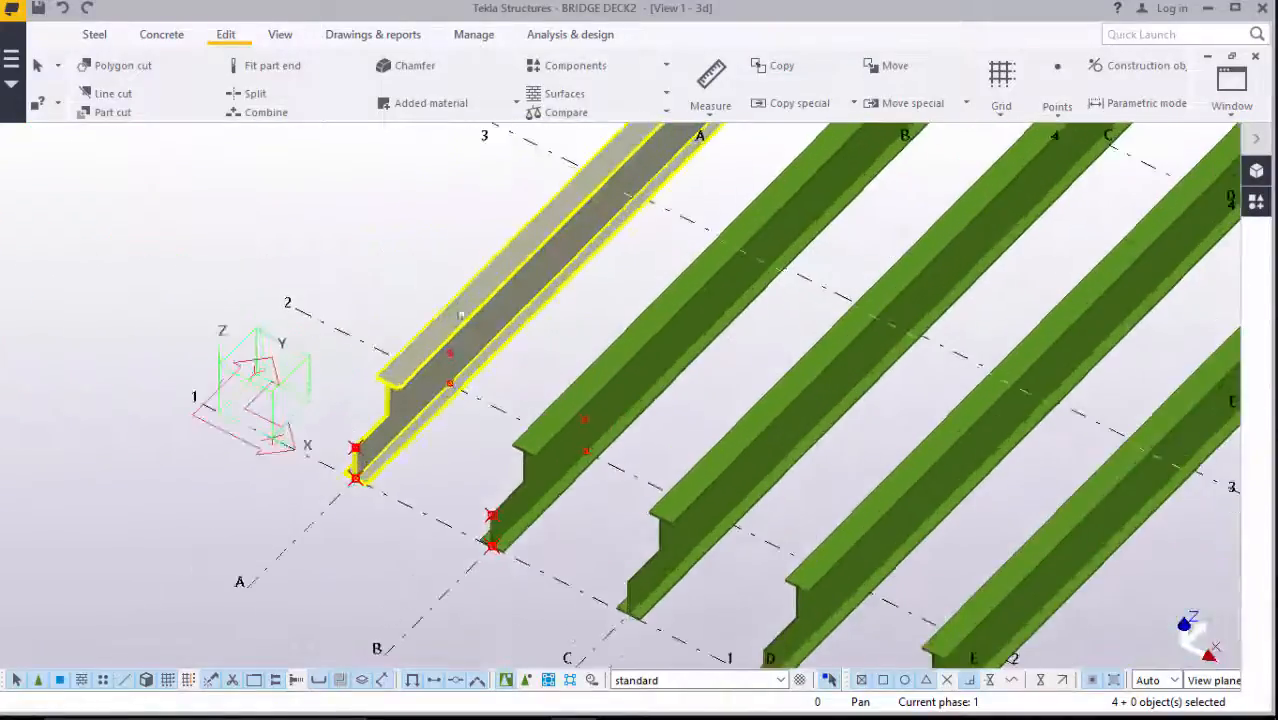
click(94, 34)
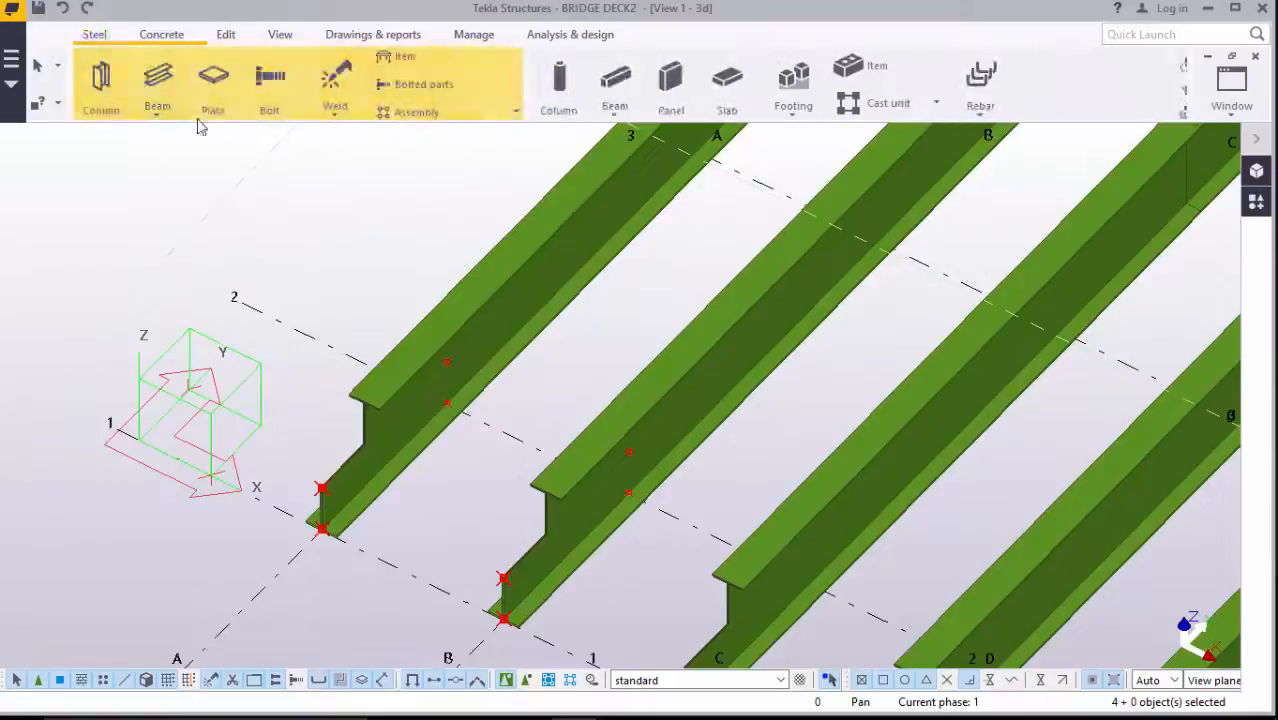
click(158, 114)
click(181, 150)
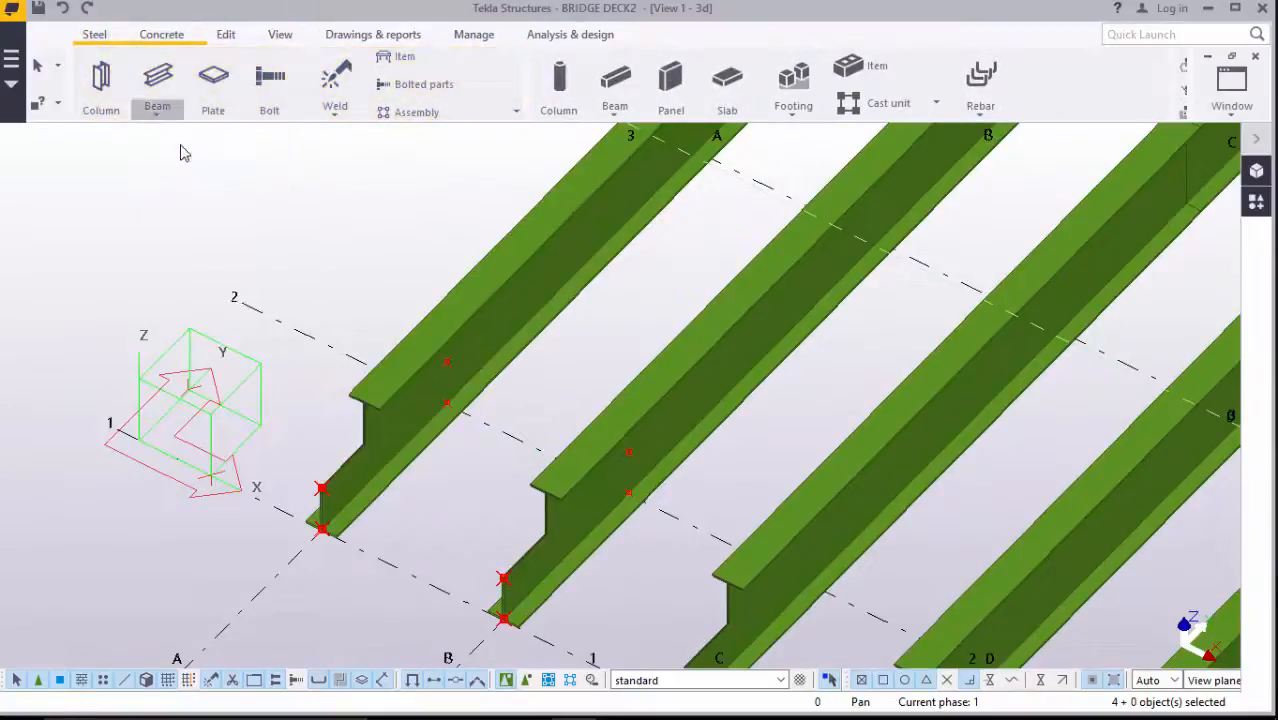
scroll(480, 420, up, 6)
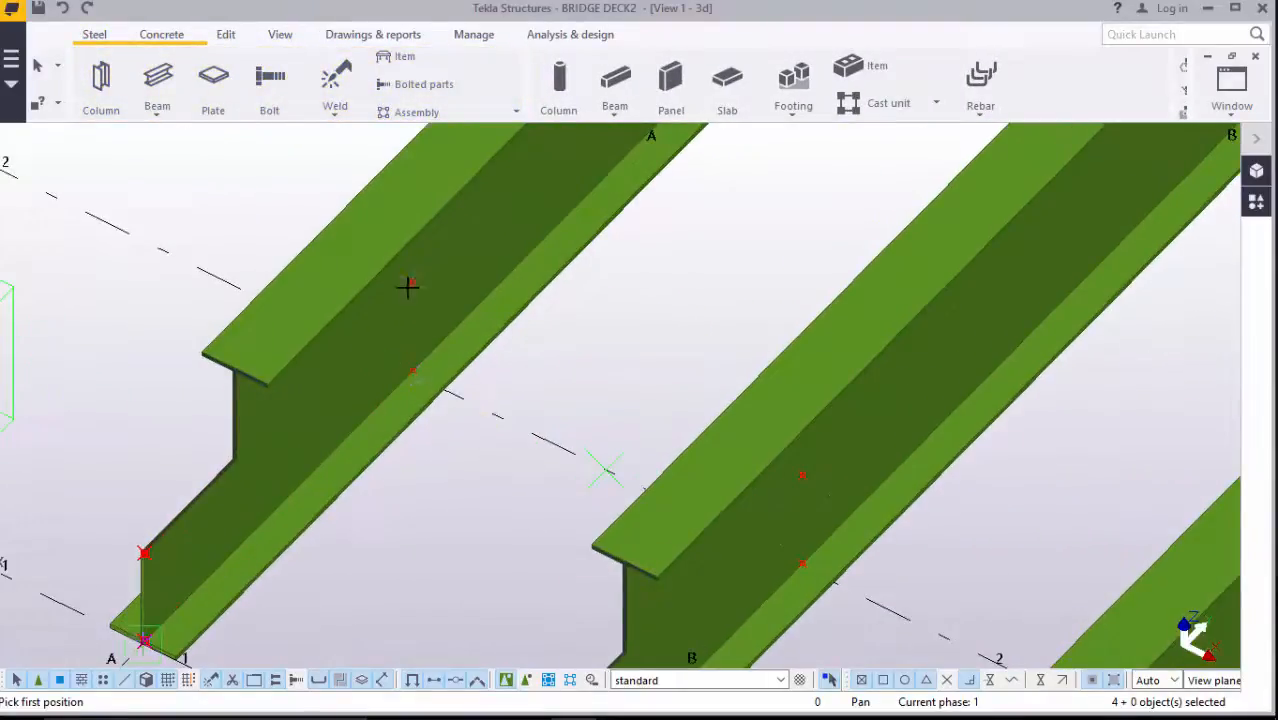
click(413, 285)
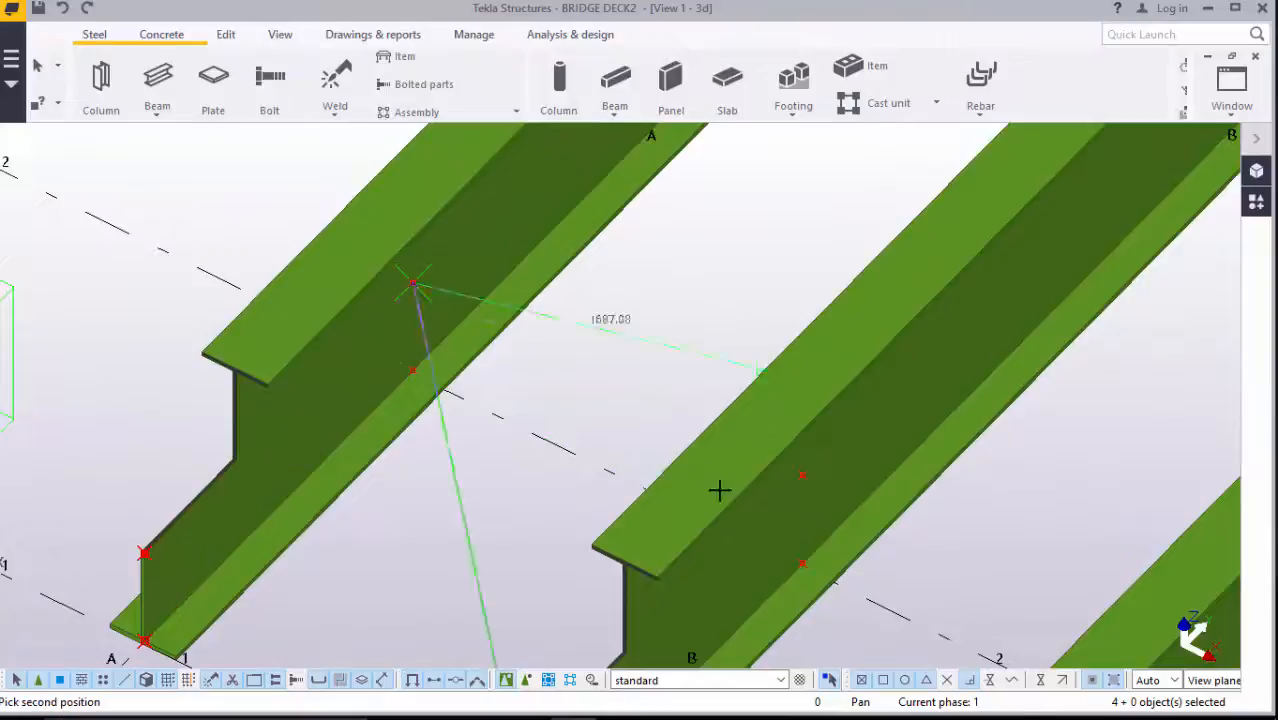
click(803, 476)
right_click(558, 345)
click(556, 354)
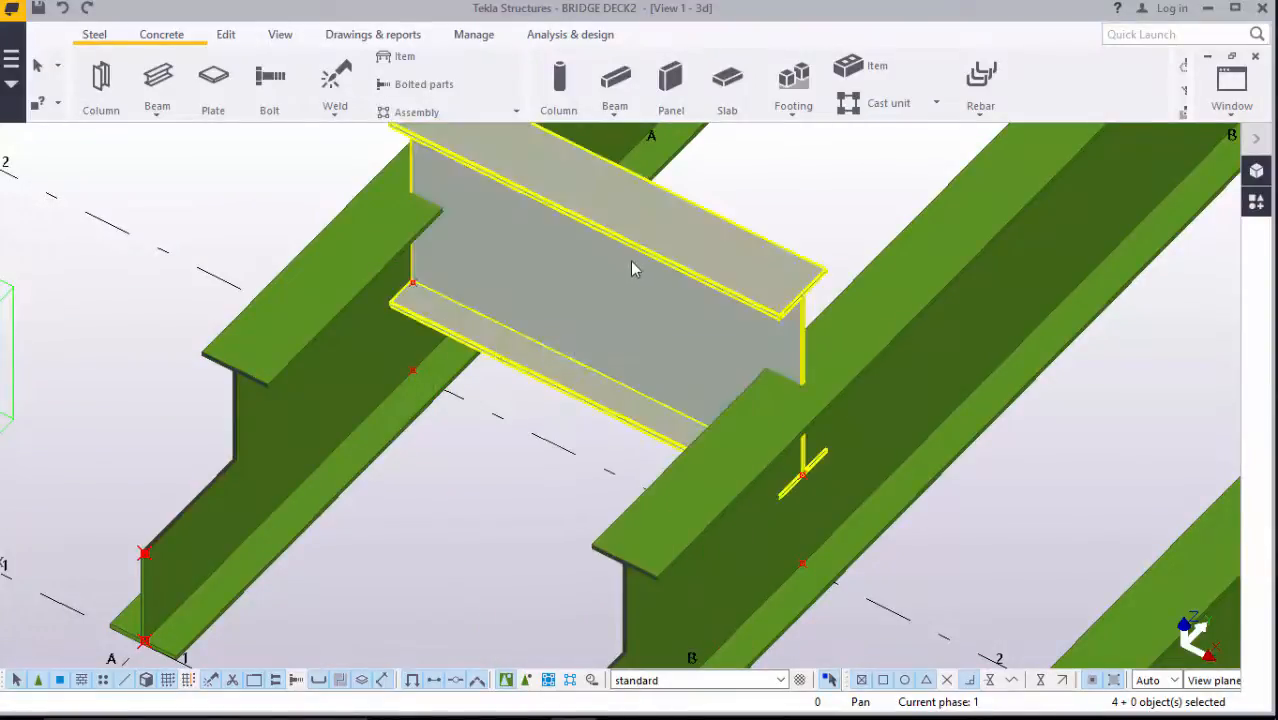
Set the depth position of the cross beam at grid line 2 to Behind and apply it to the beam
double_click(672, 302)
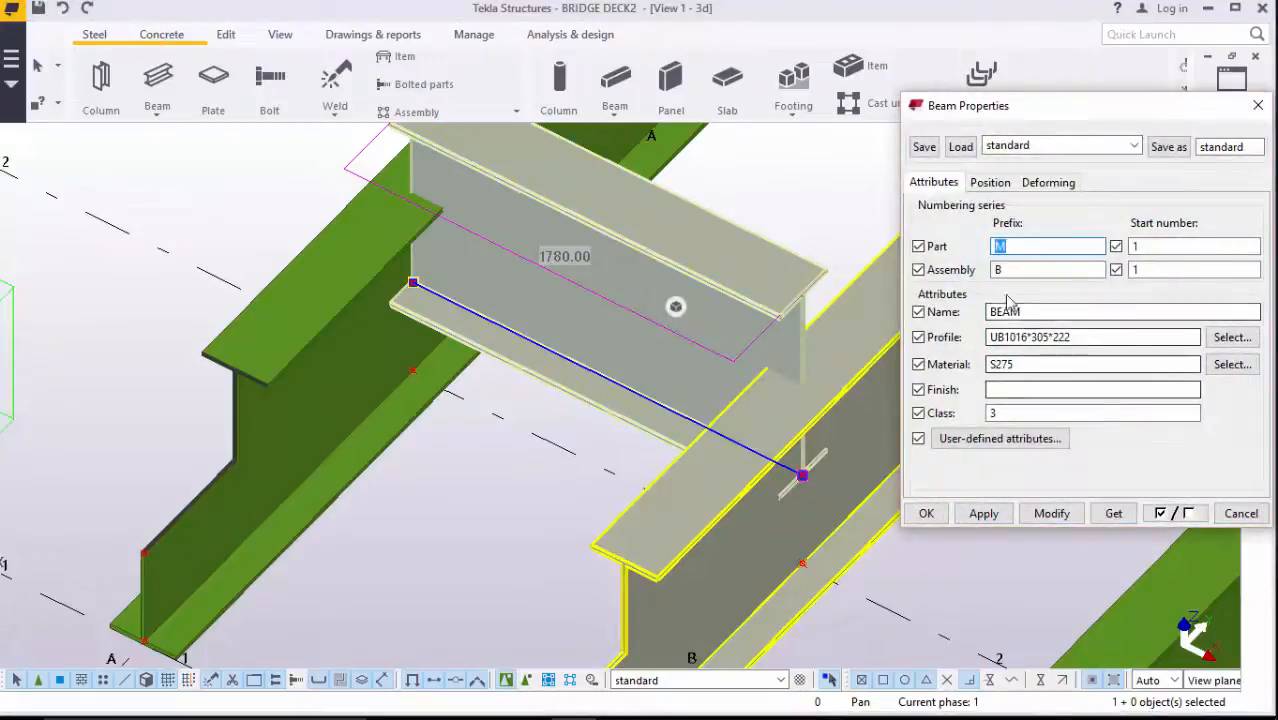
click(989, 182)
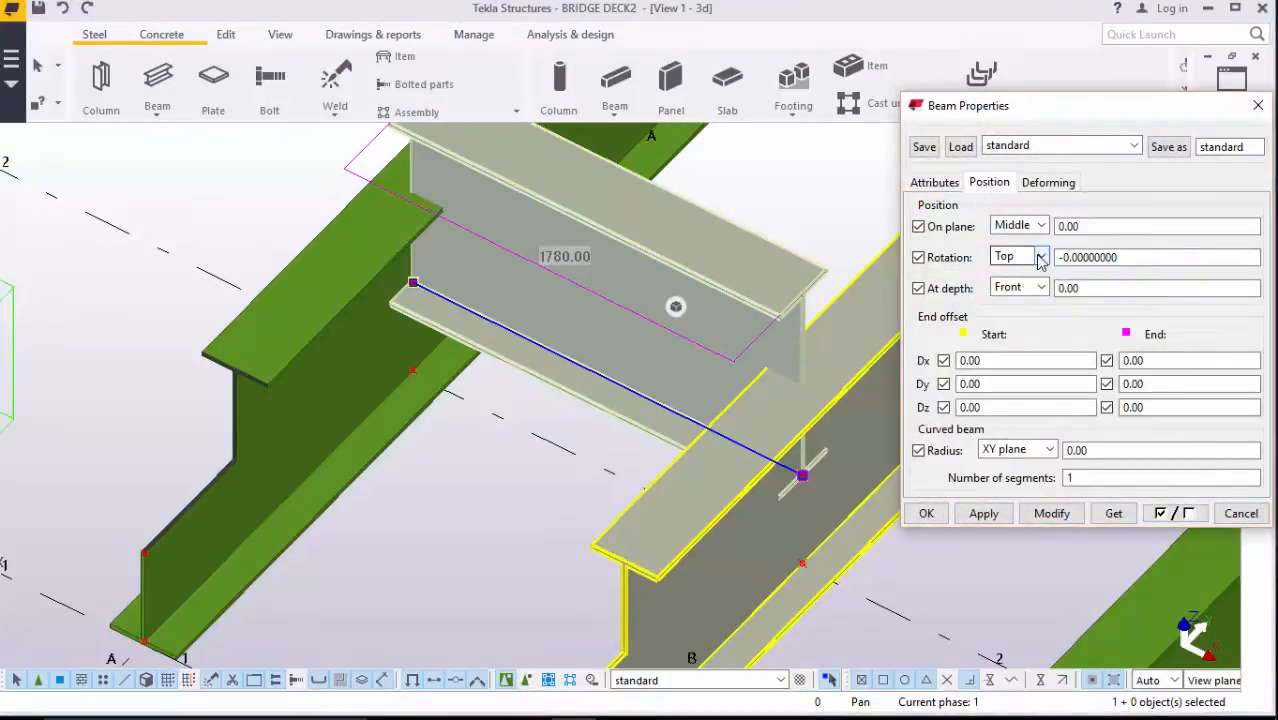
click(1035, 257)
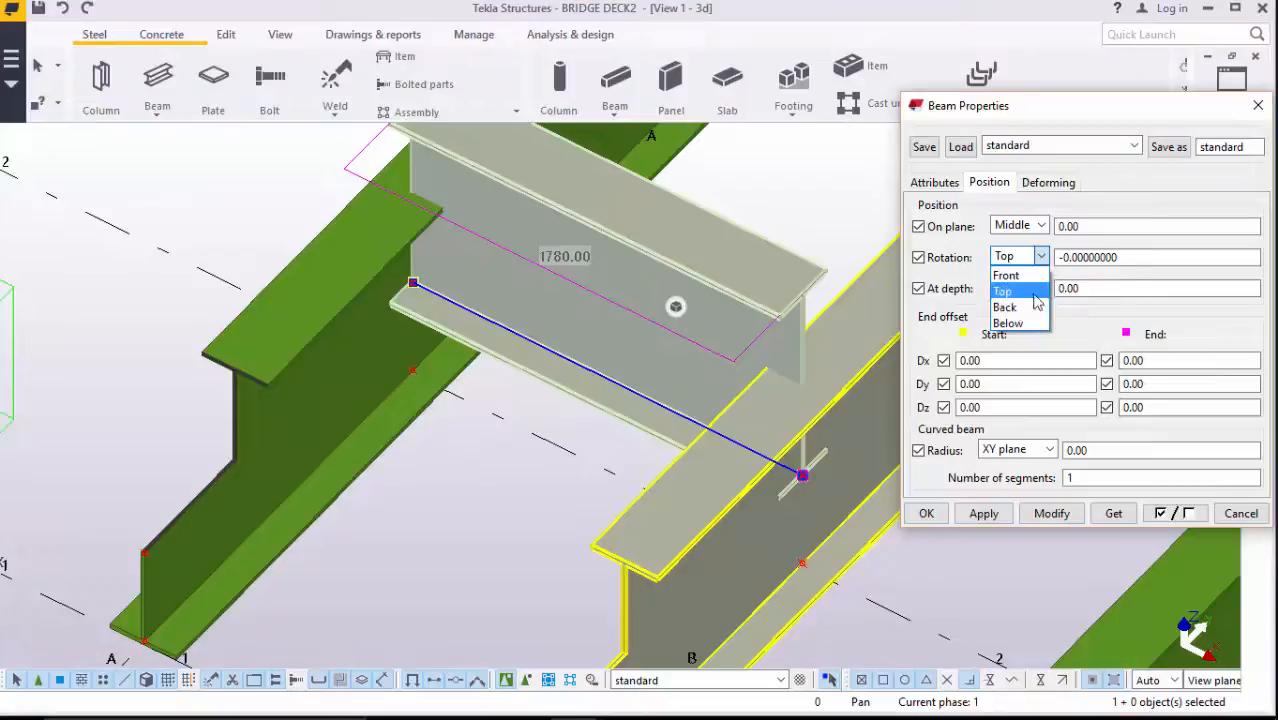
click(1081, 225)
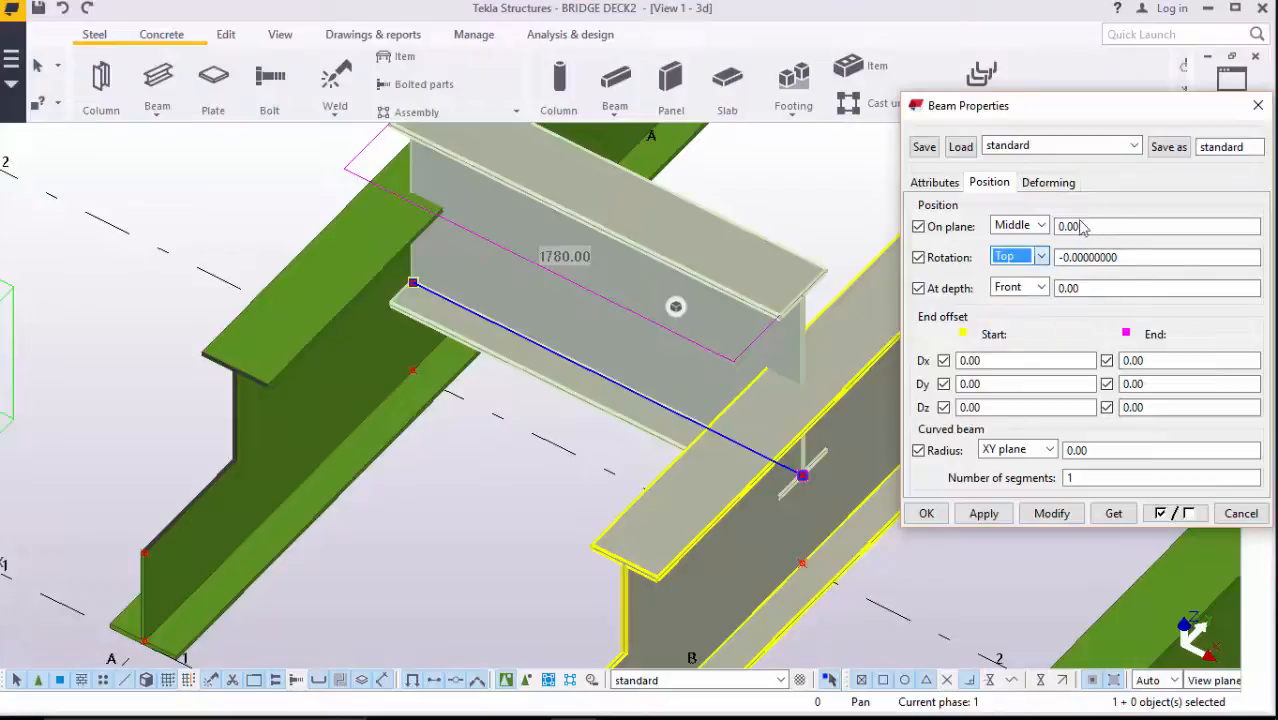
click(1040, 288)
click(1026, 322)
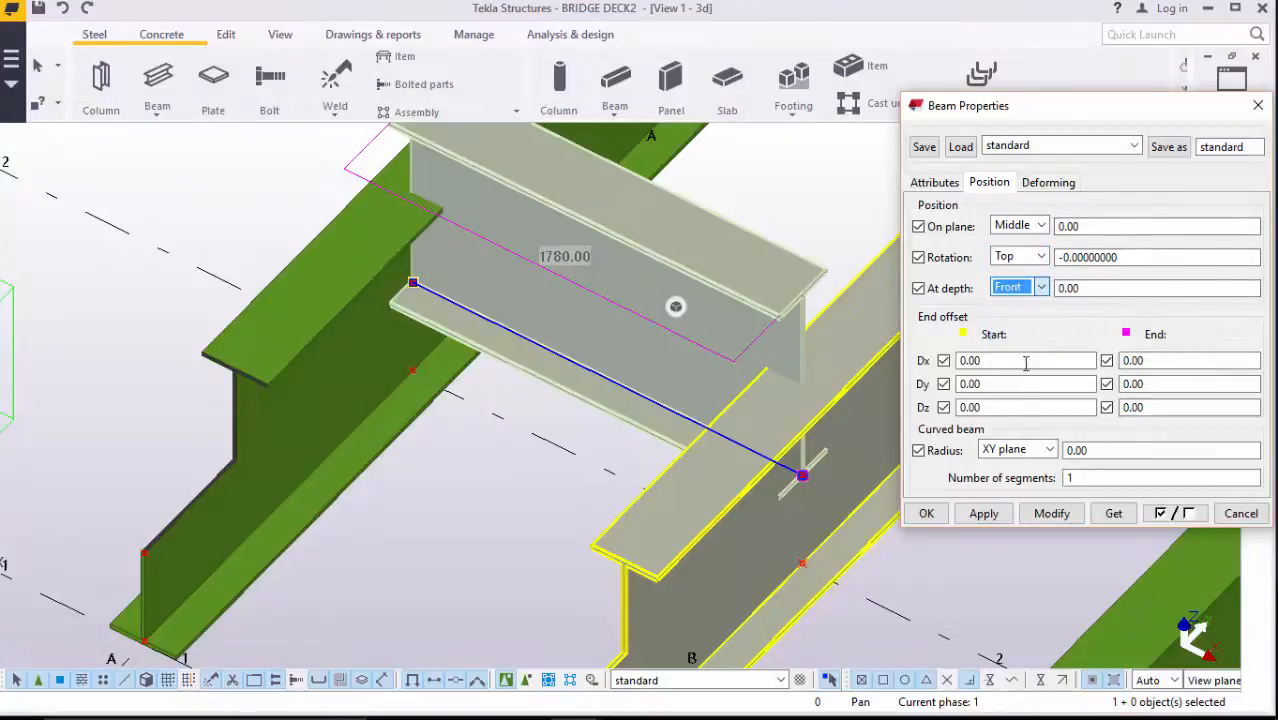
click(1050, 513)
click(1040, 288)
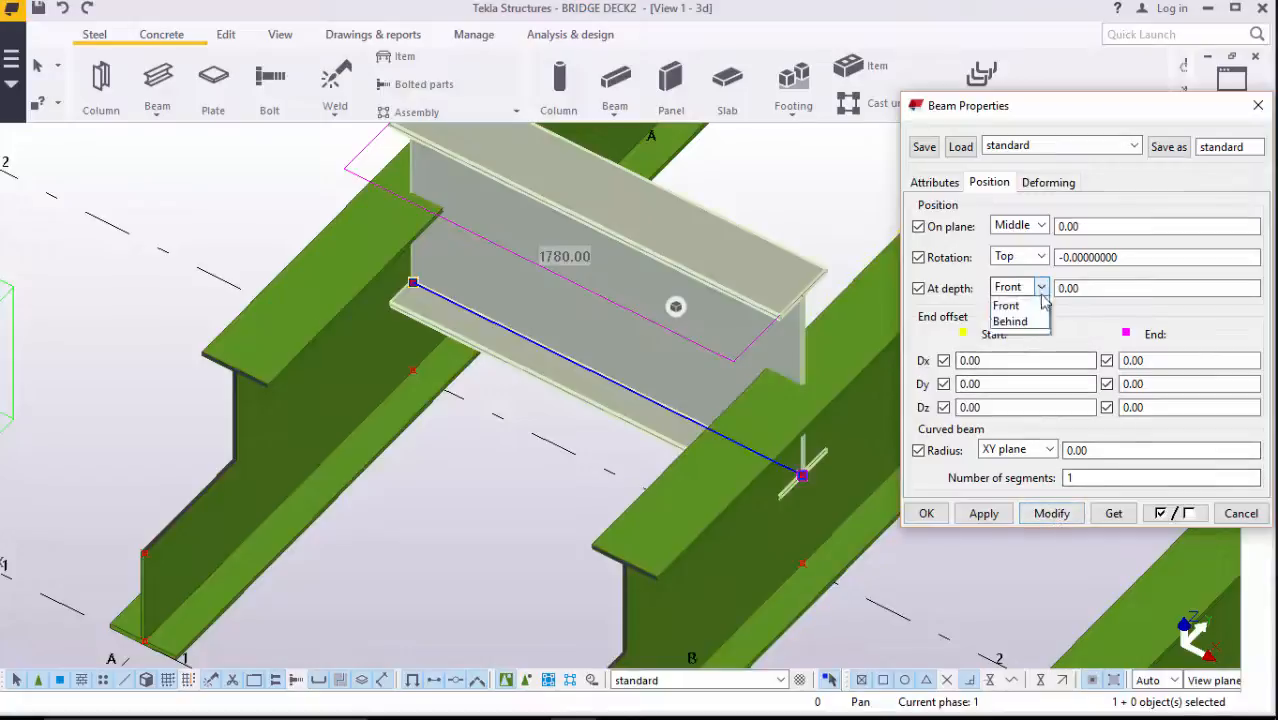
click(1026, 337)
click(1040, 513)
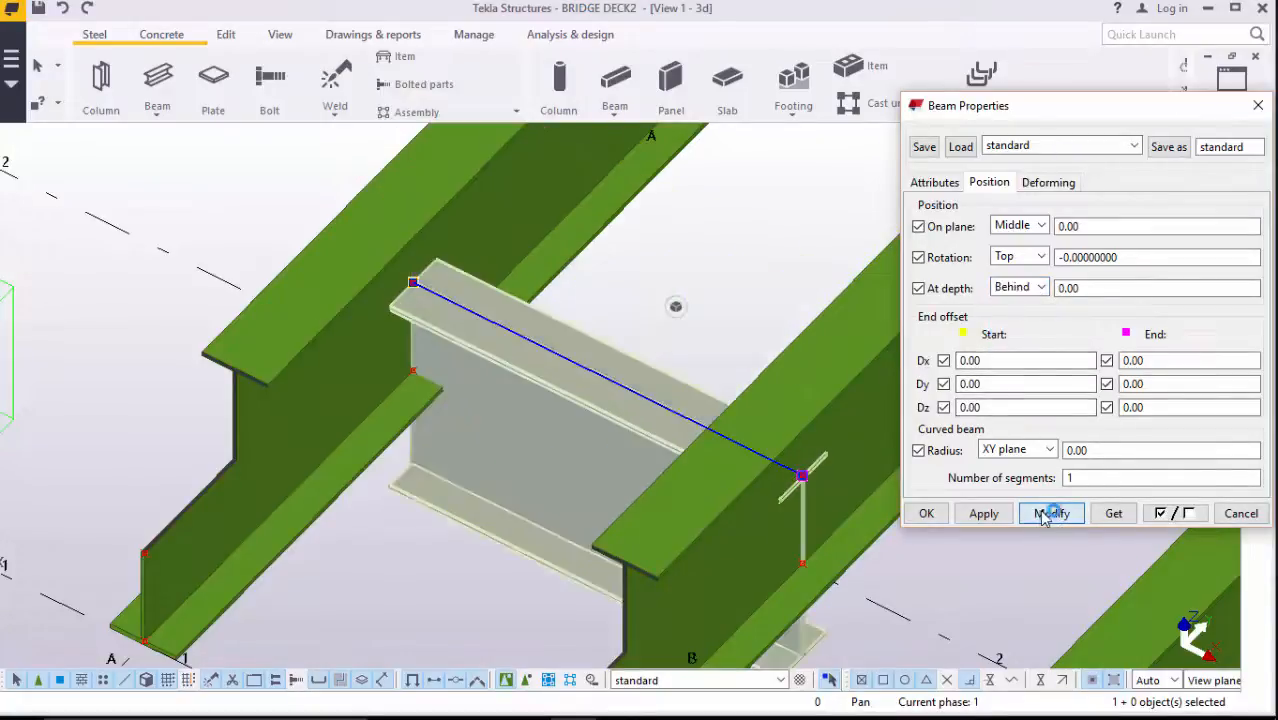
Set the cross beam's depth position to Middle and apply the modification
click(1040, 288)
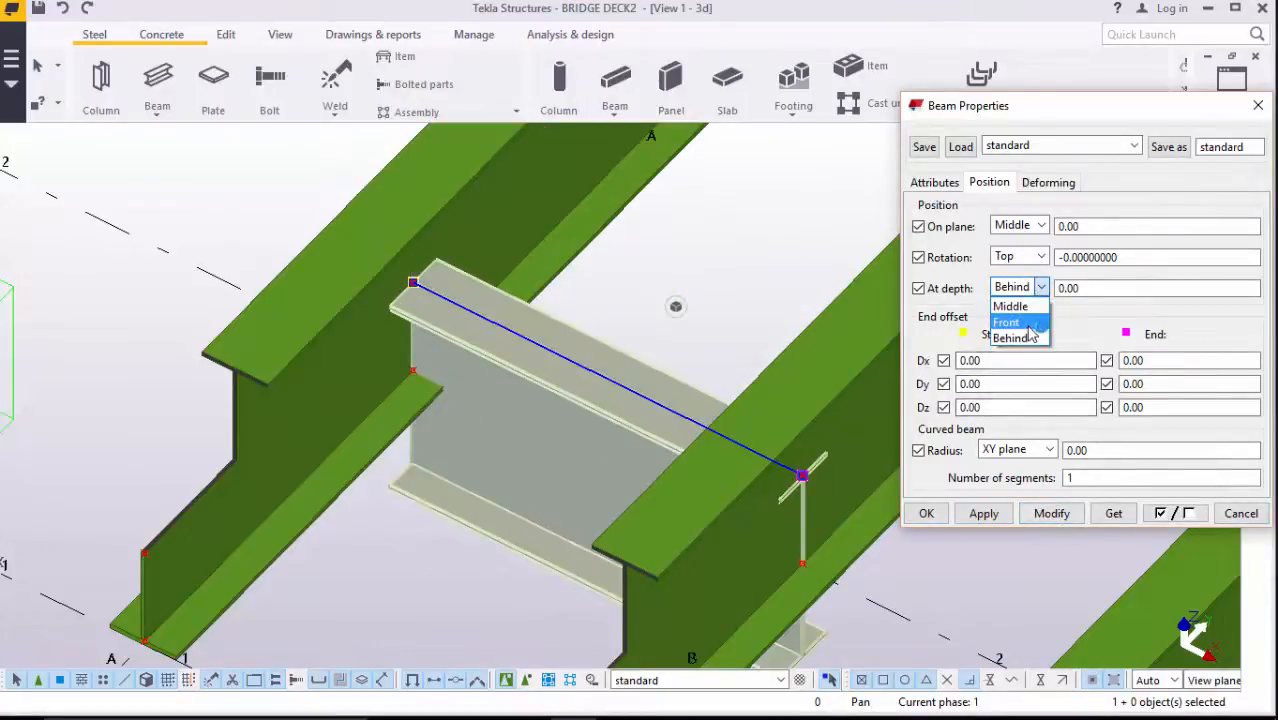
click(1008, 322)
click(1040, 288)
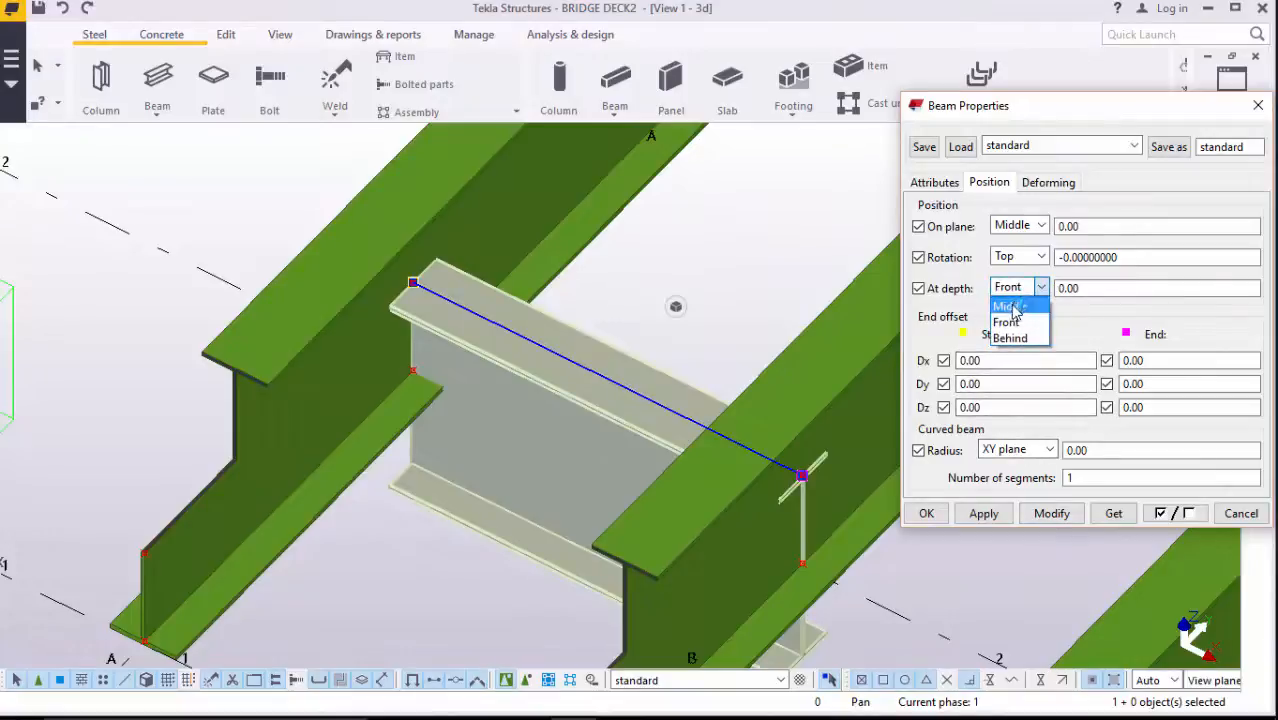
click(1010, 307)
click(1050, 513)
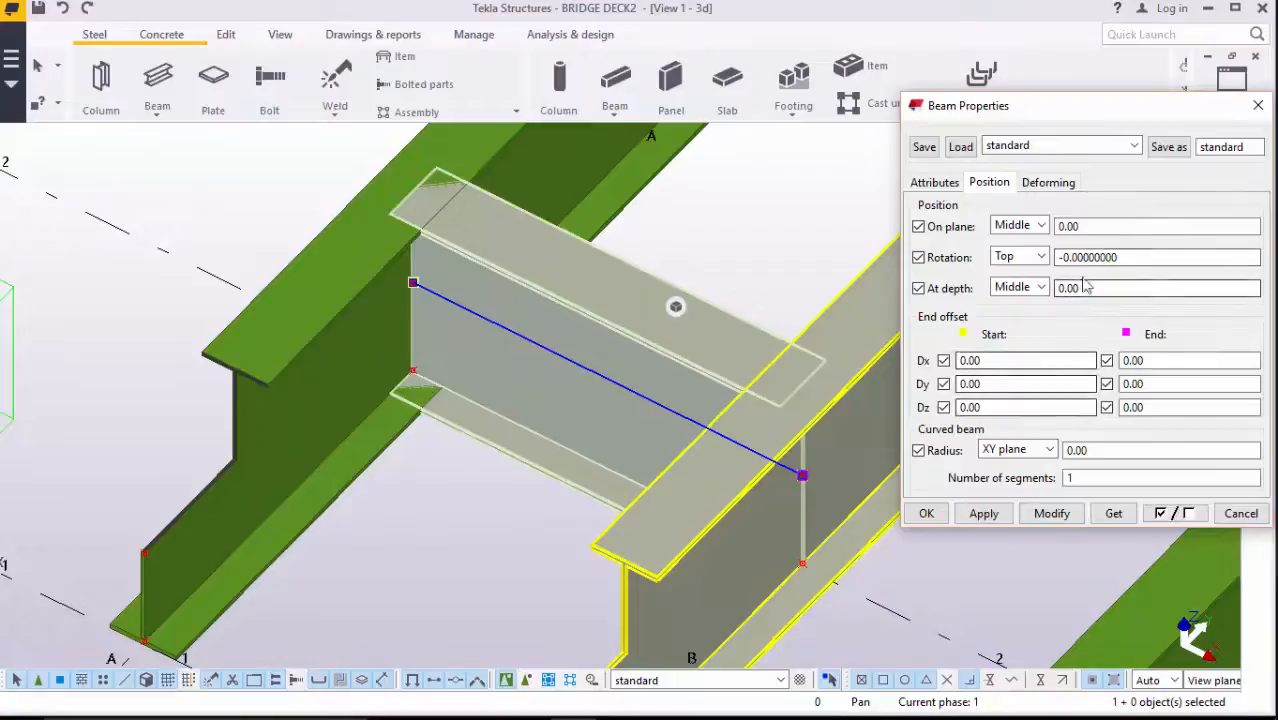
Change the cross beam's profile to UB457*152*52 from the UB 457 series and close its properties
drag(1040, 120, 828, 110)
click(722, 171)
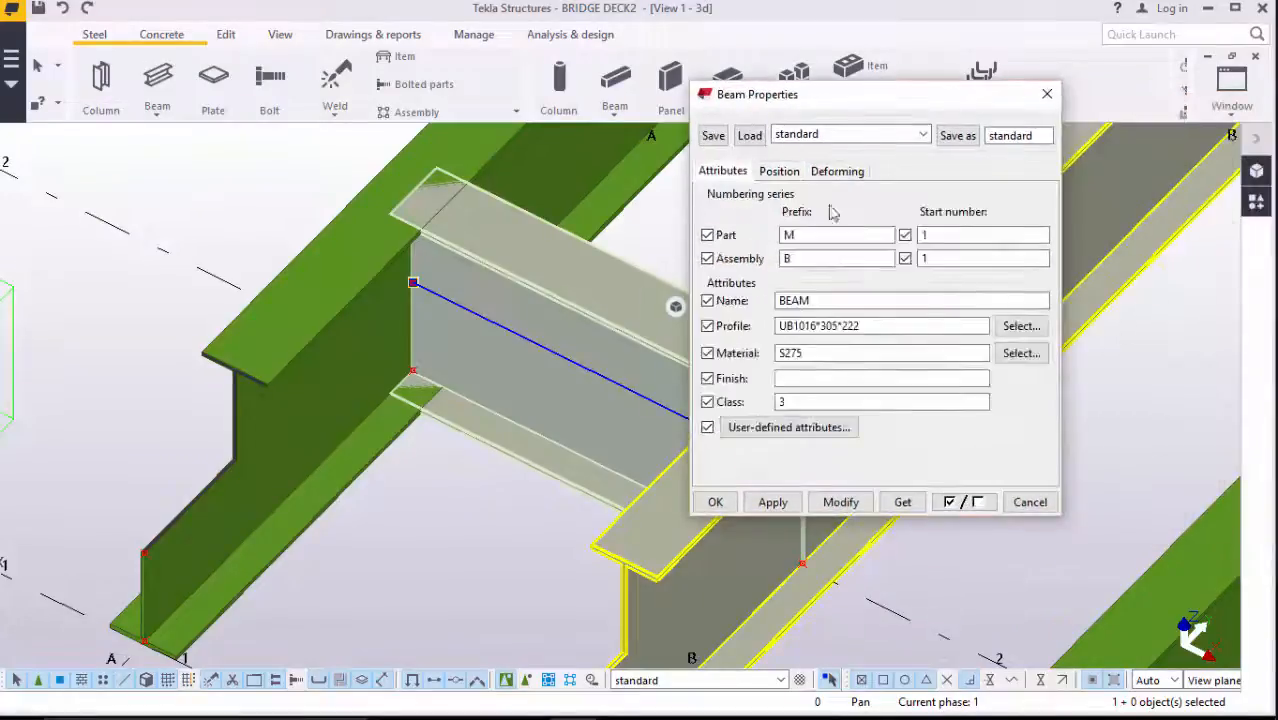
click(1020, 326)
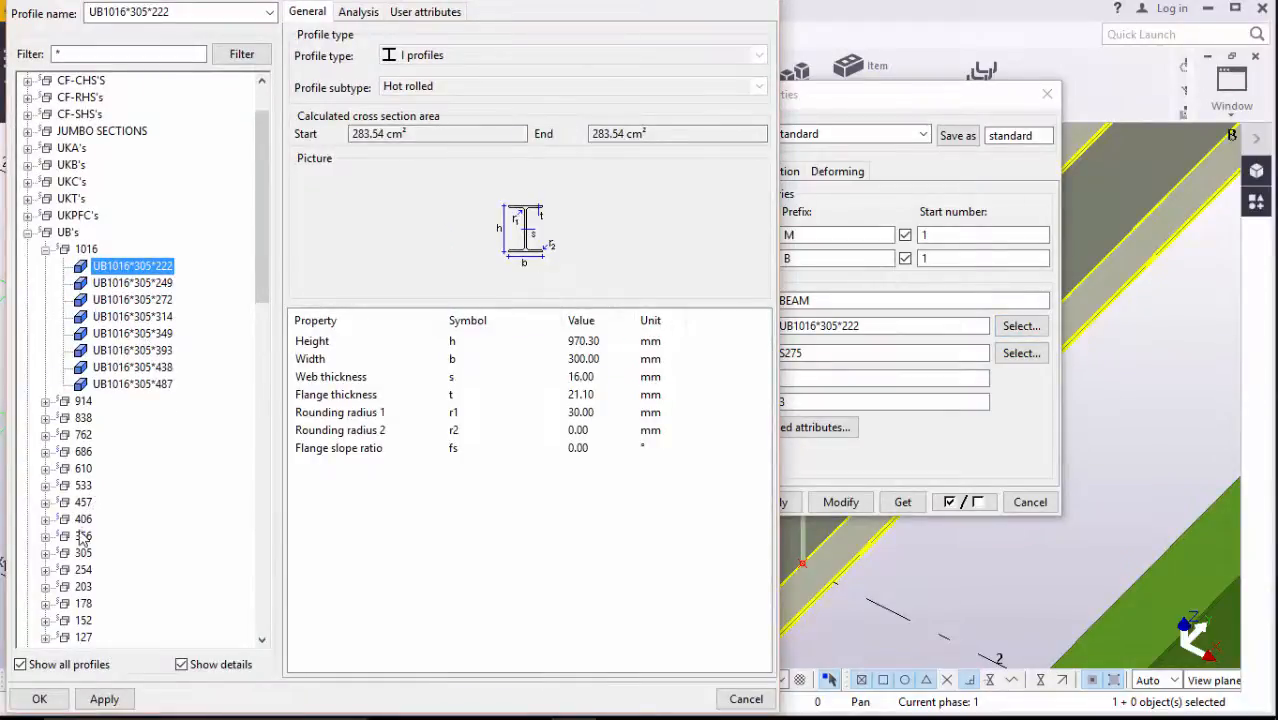
click(45, 503)
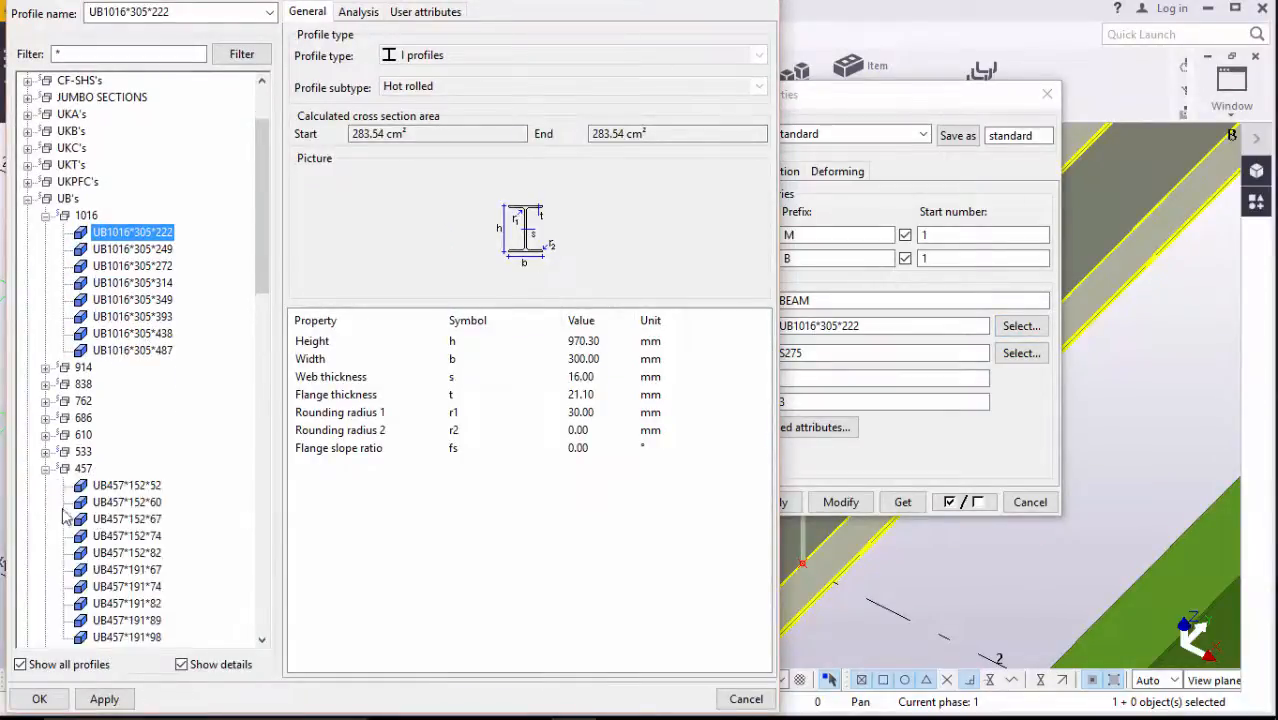
click(133, 486)
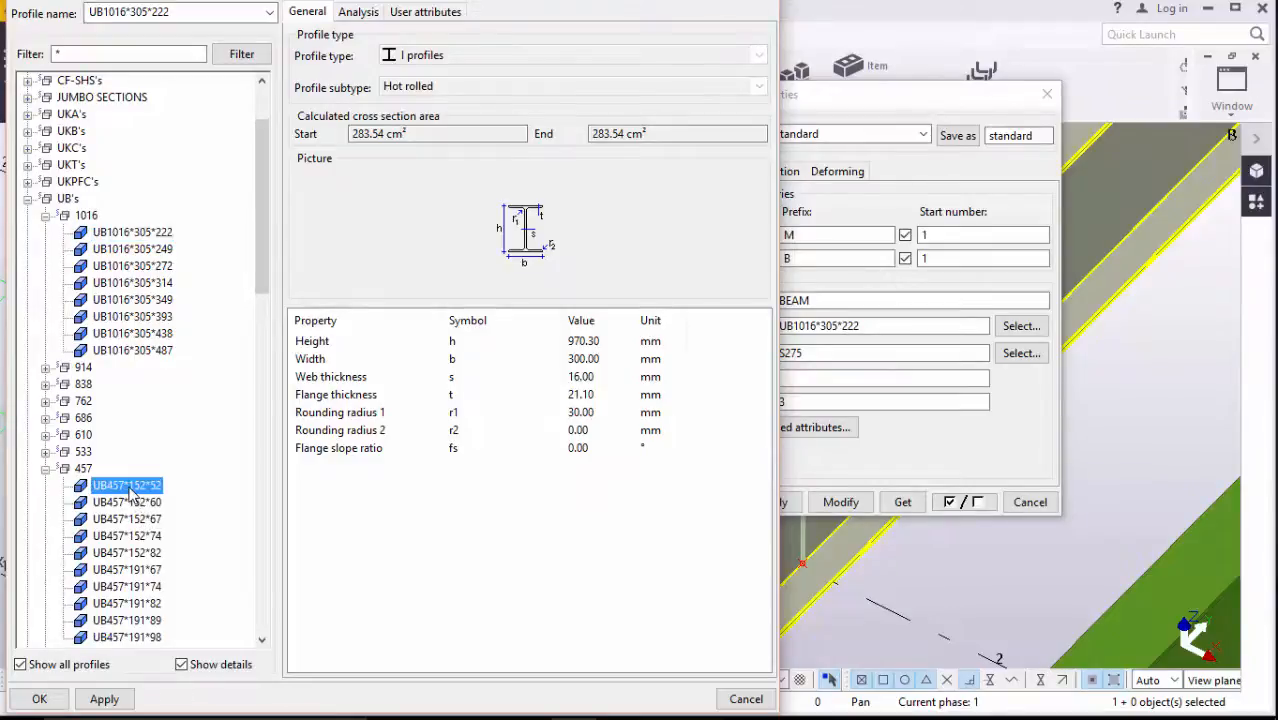
click(104, 699)
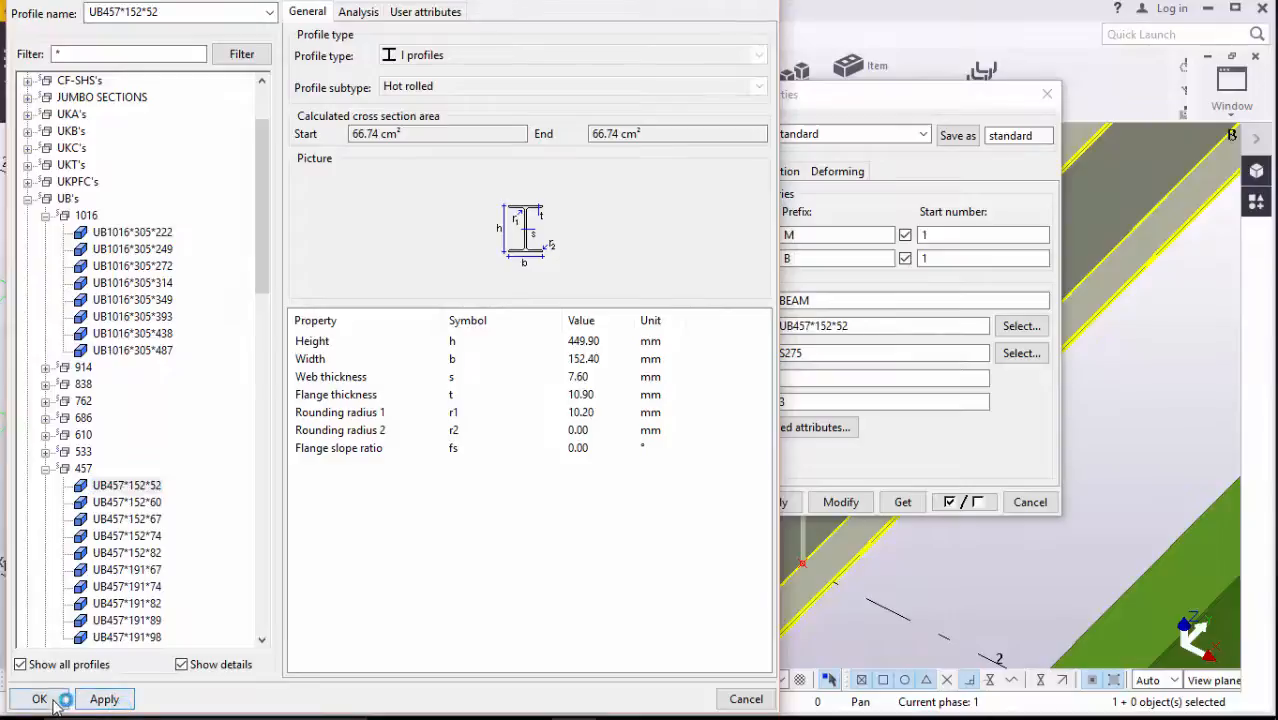
click(40, 699)
click(840, 502)
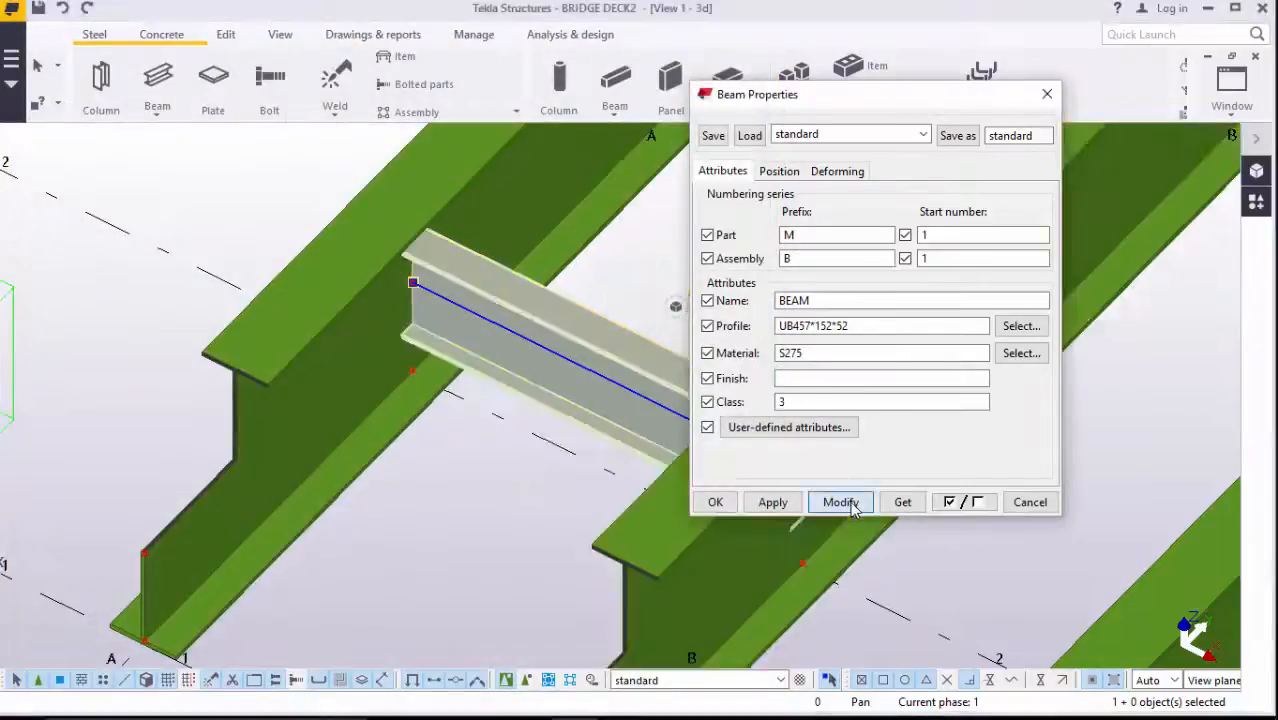
click(714, 502)
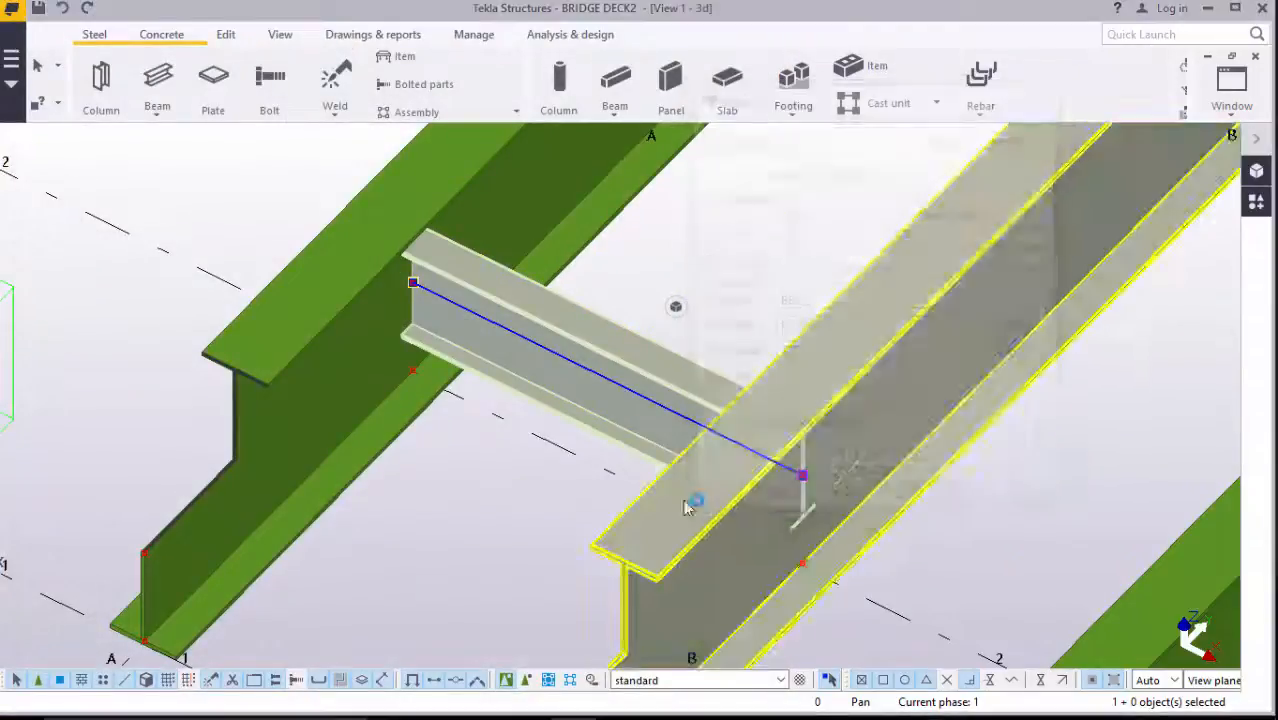
click(762, 238)
Examine how both ends of the cross beam meet the webs of the main beams on grid lines A and B
scroll(455, 285, up, 1)
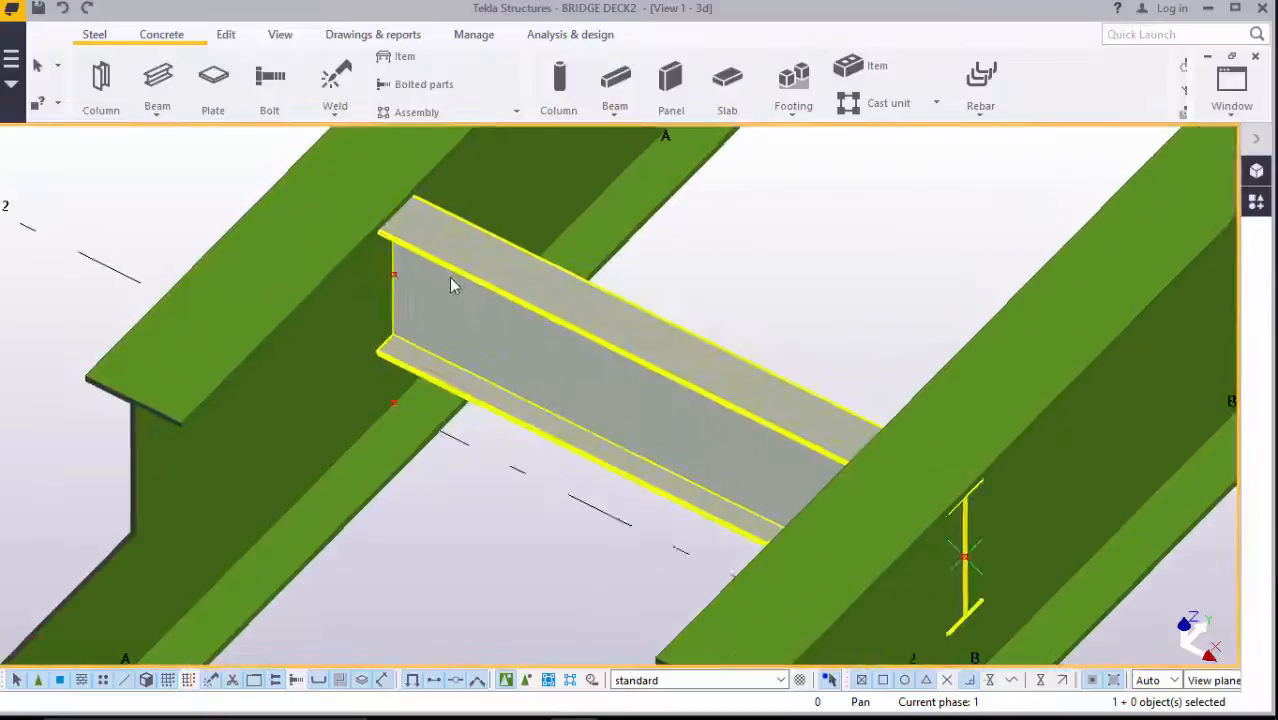
scroll(480, 285, down, 2)
scroll(862, 528, up, 1)
scroll(821, 499, down, 2)
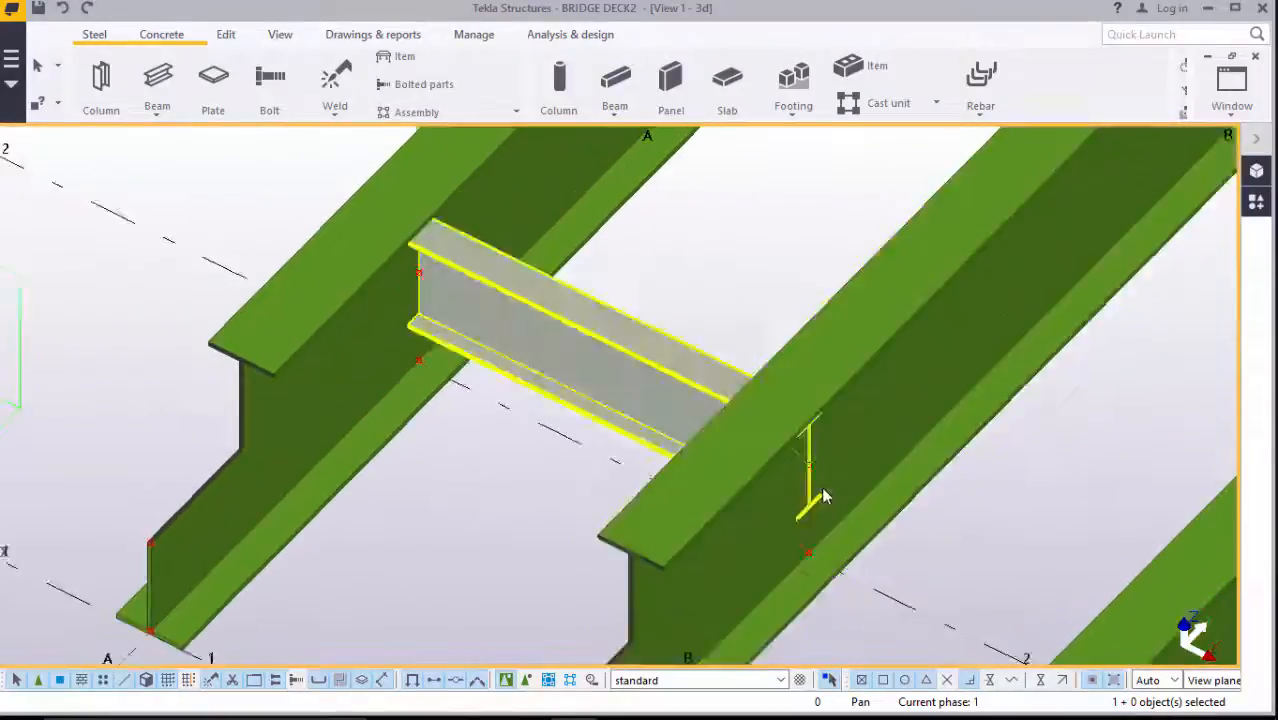
scroll(476, 323, up, 1)
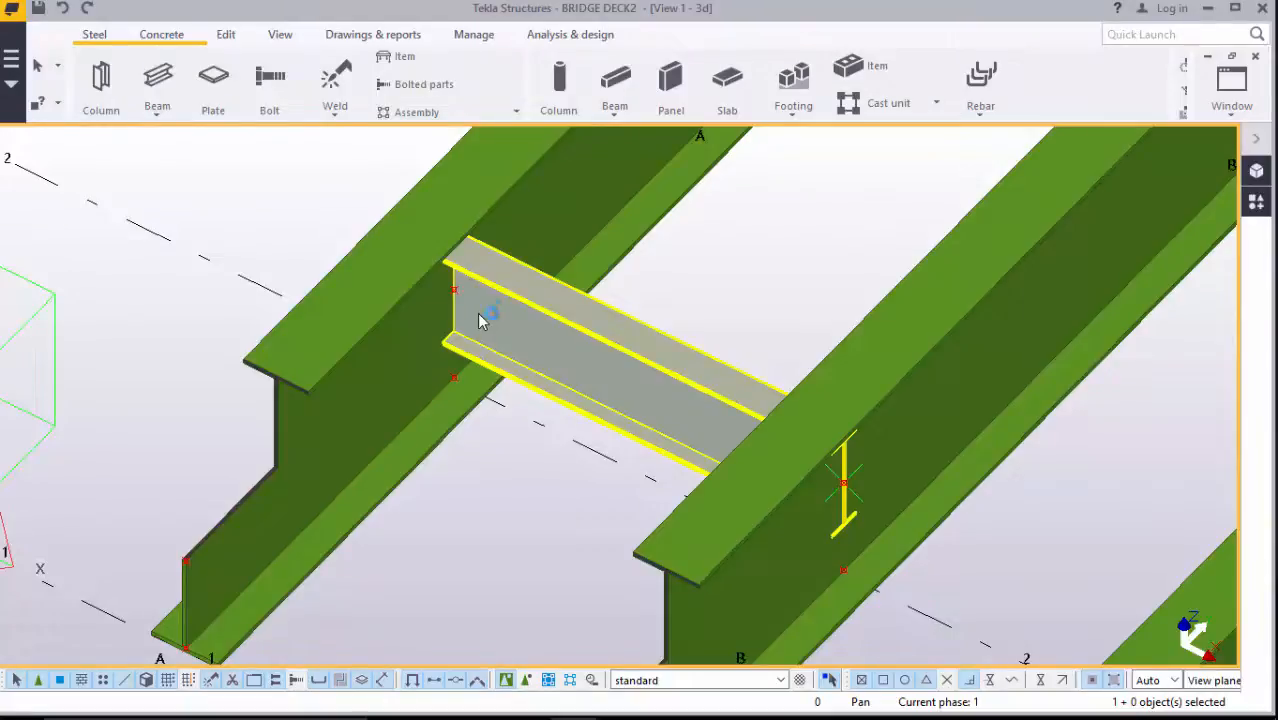
scroll(478, 320, up, 5)
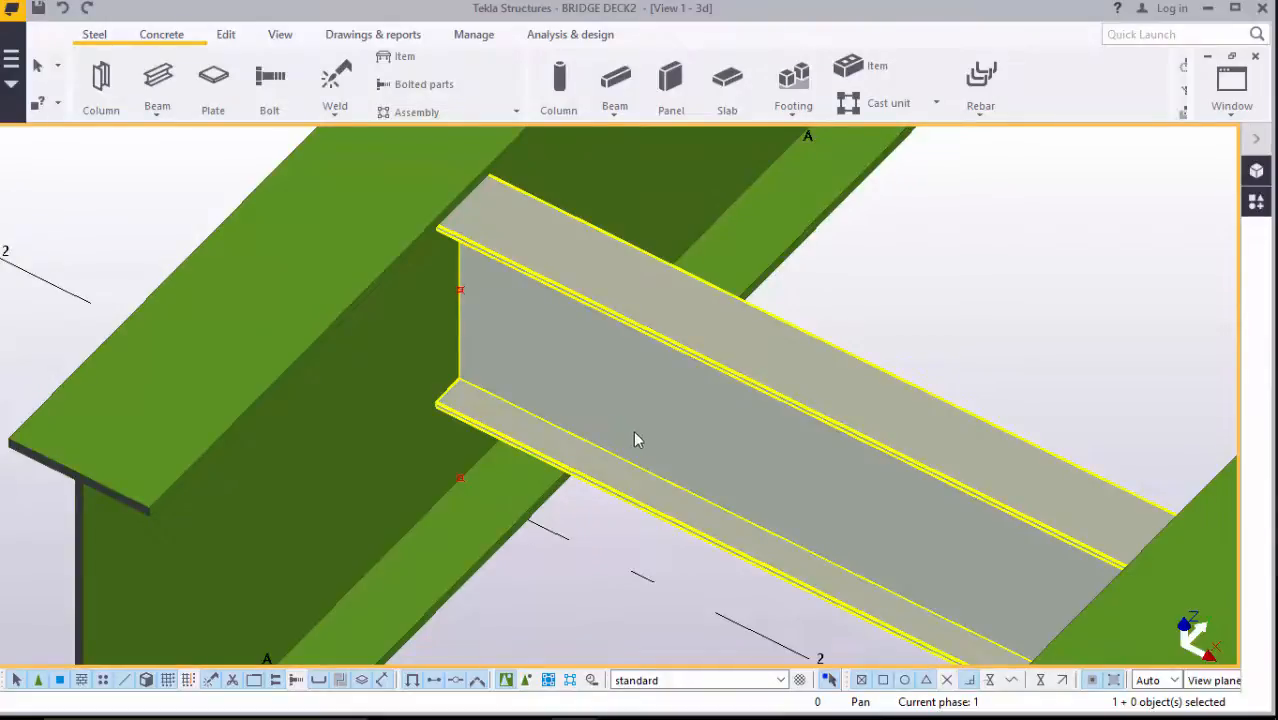
scroll(624, 427, up, 1)
scroll(571, 440, down, 3)
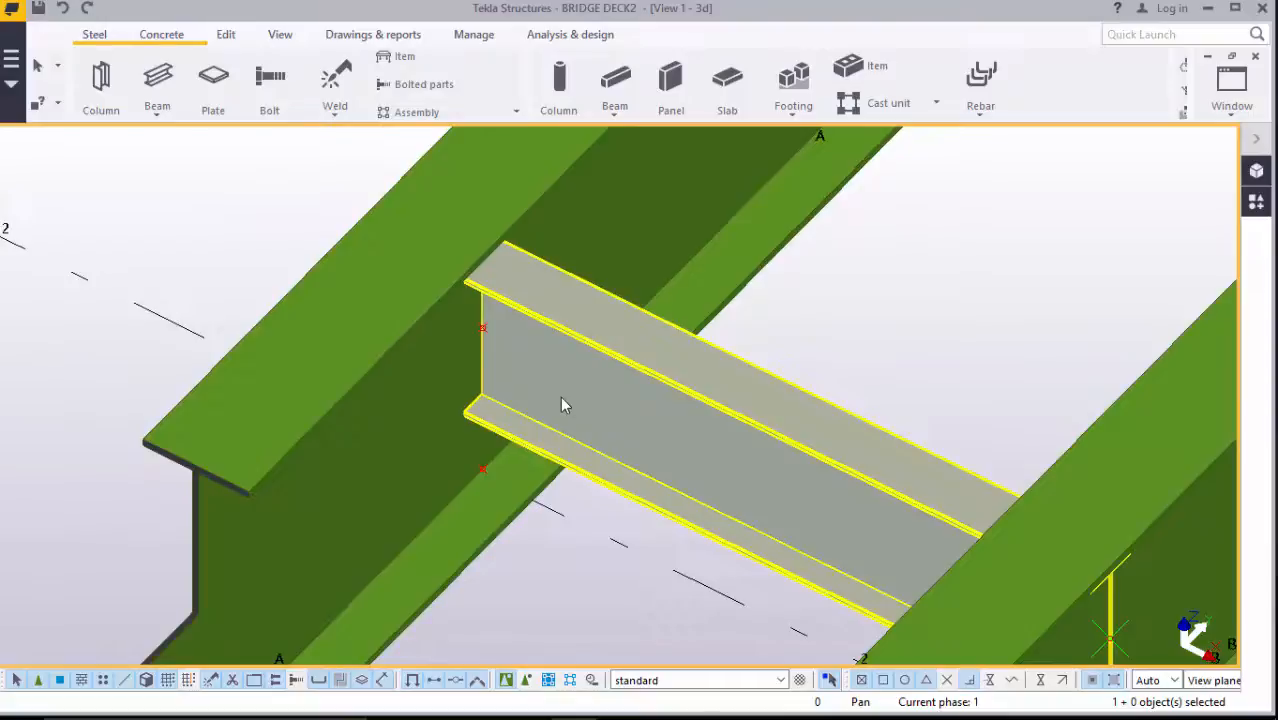
Search the applications and components catalog for END
click(563, 403)
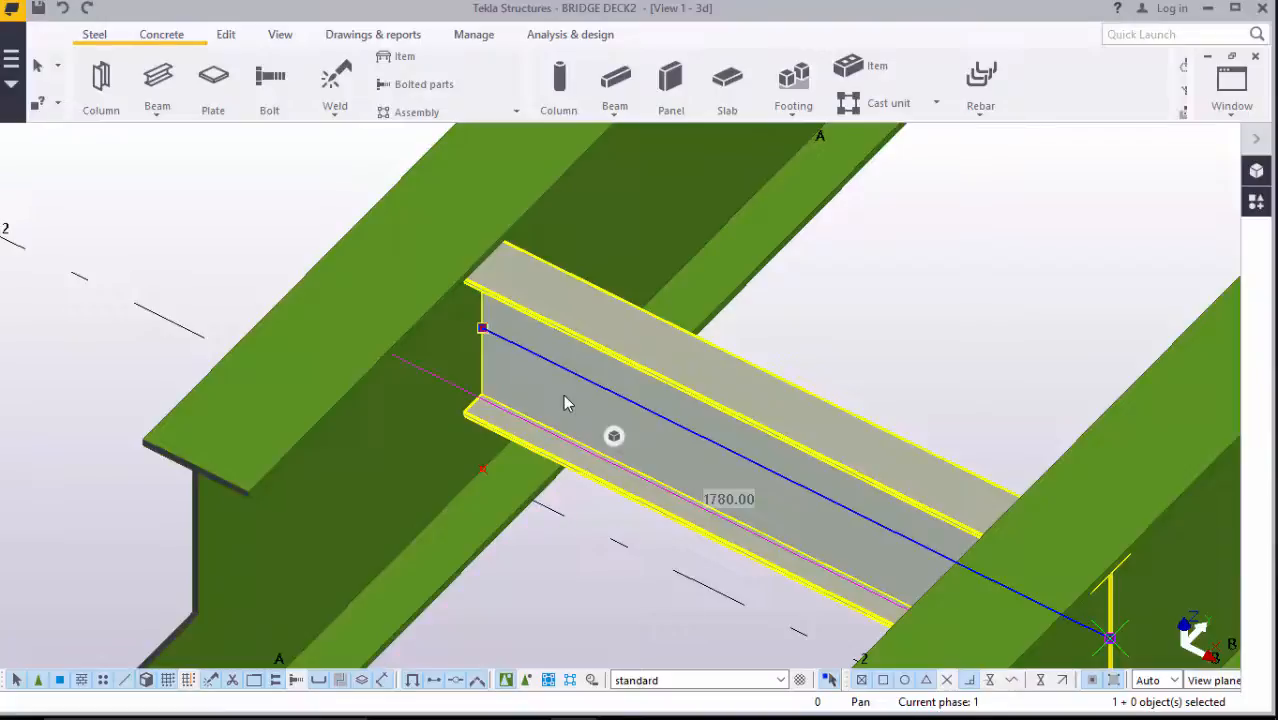
click(1256, 201)
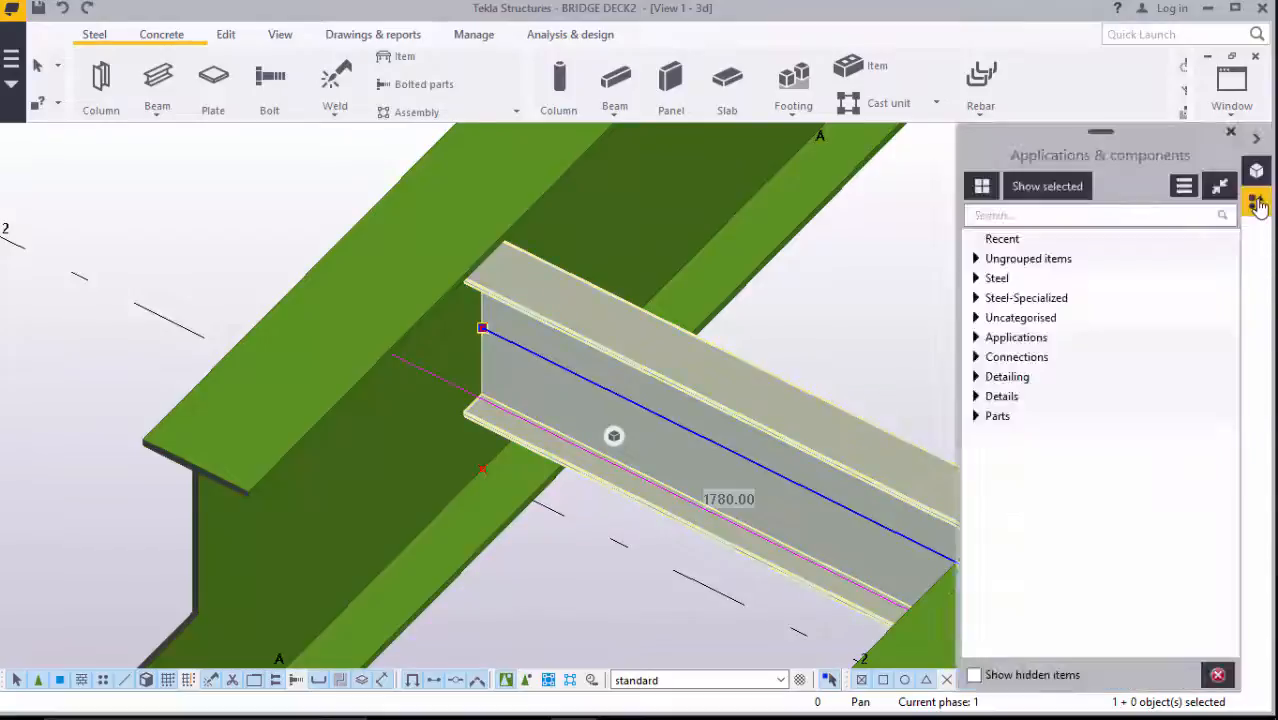
click(1023, 215)
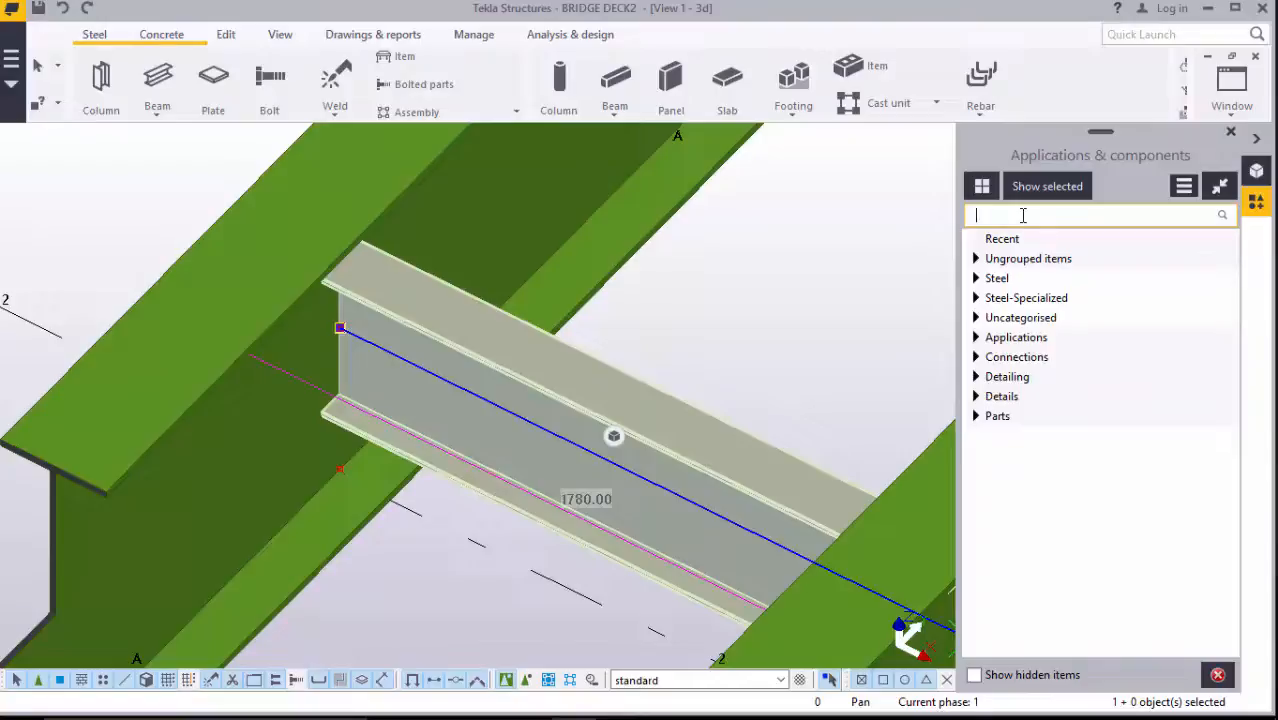
text(N)
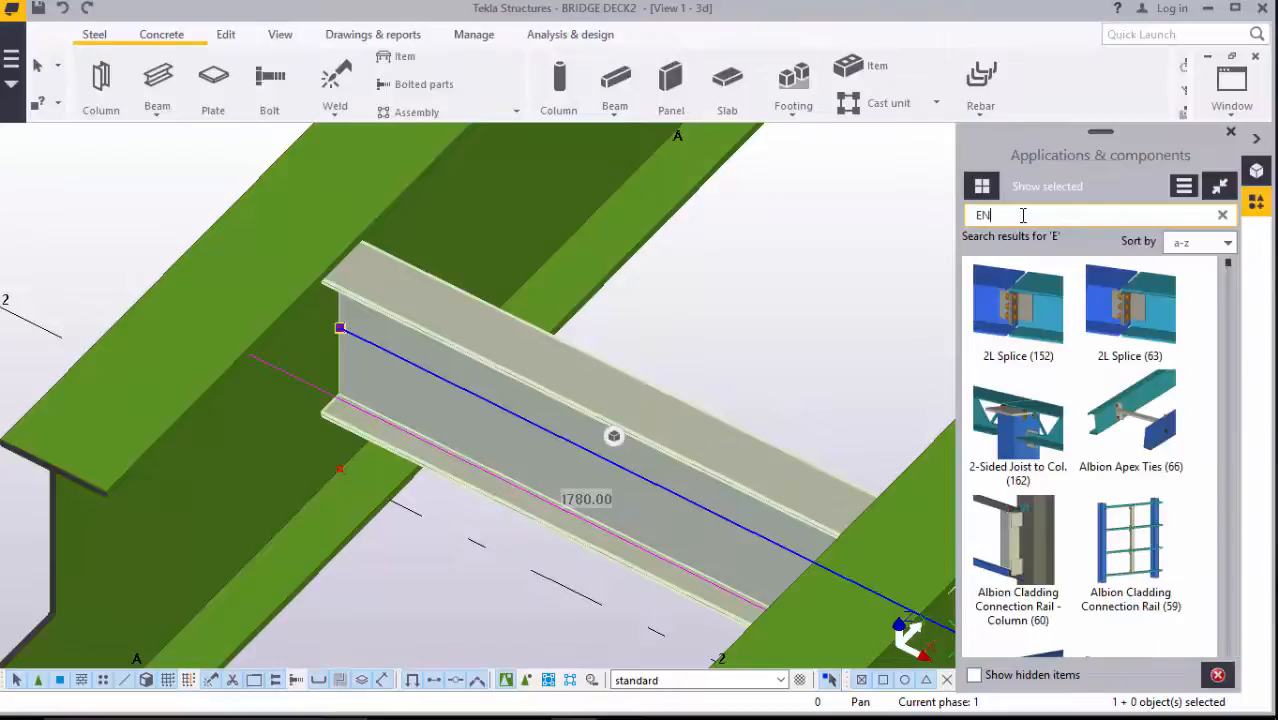
text(D)
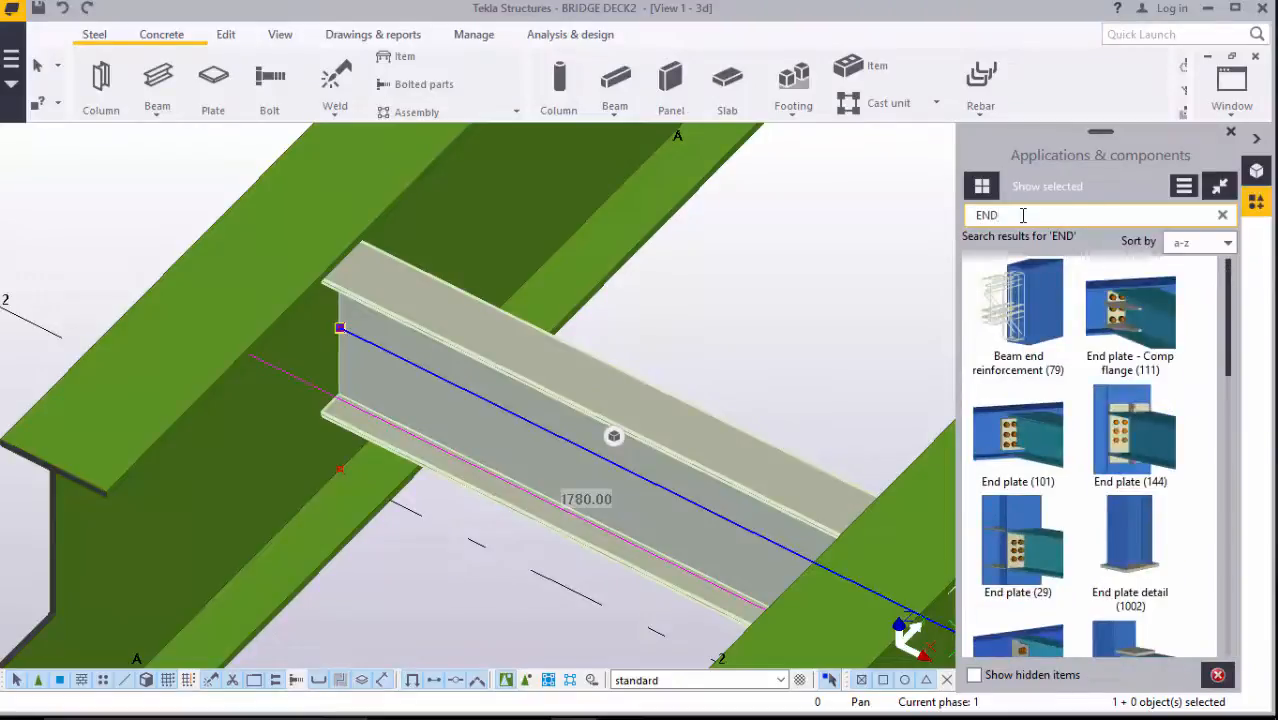
Create an End plate (101) connection with the grid line A beam as main part and the cross beam as secondary part
click(1018, 433)
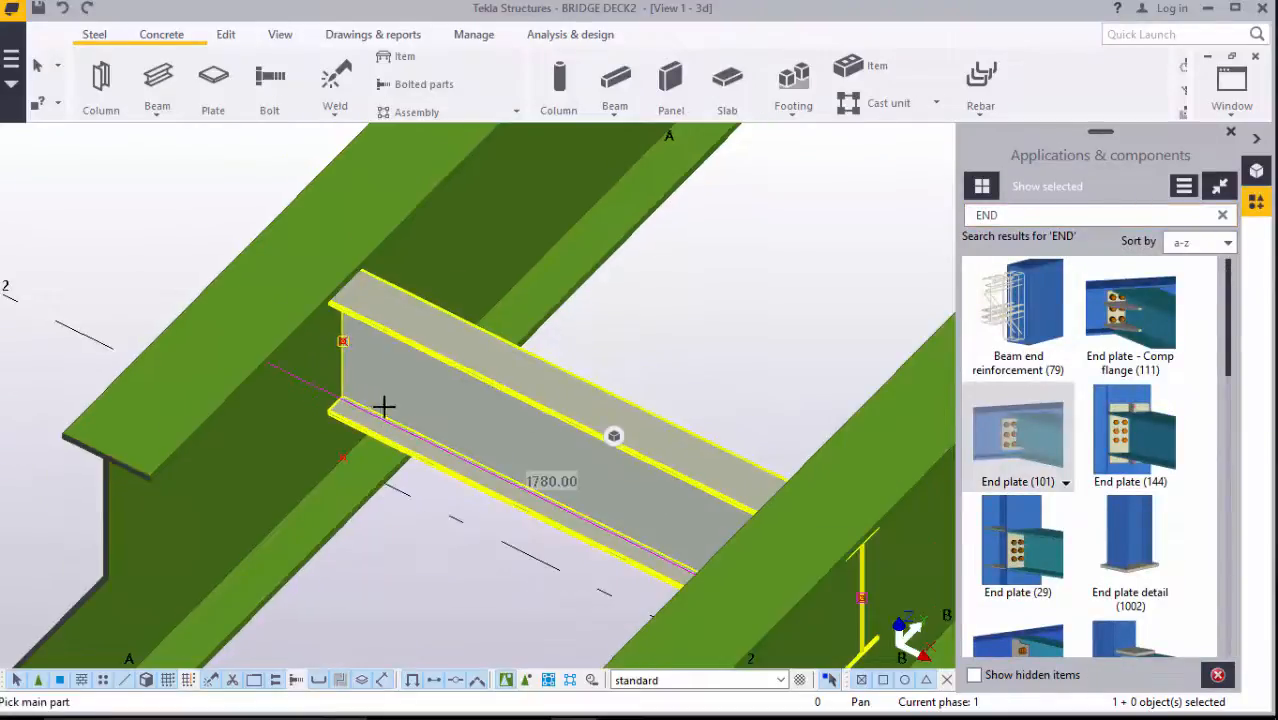
scroll(342, 350, up, 2)
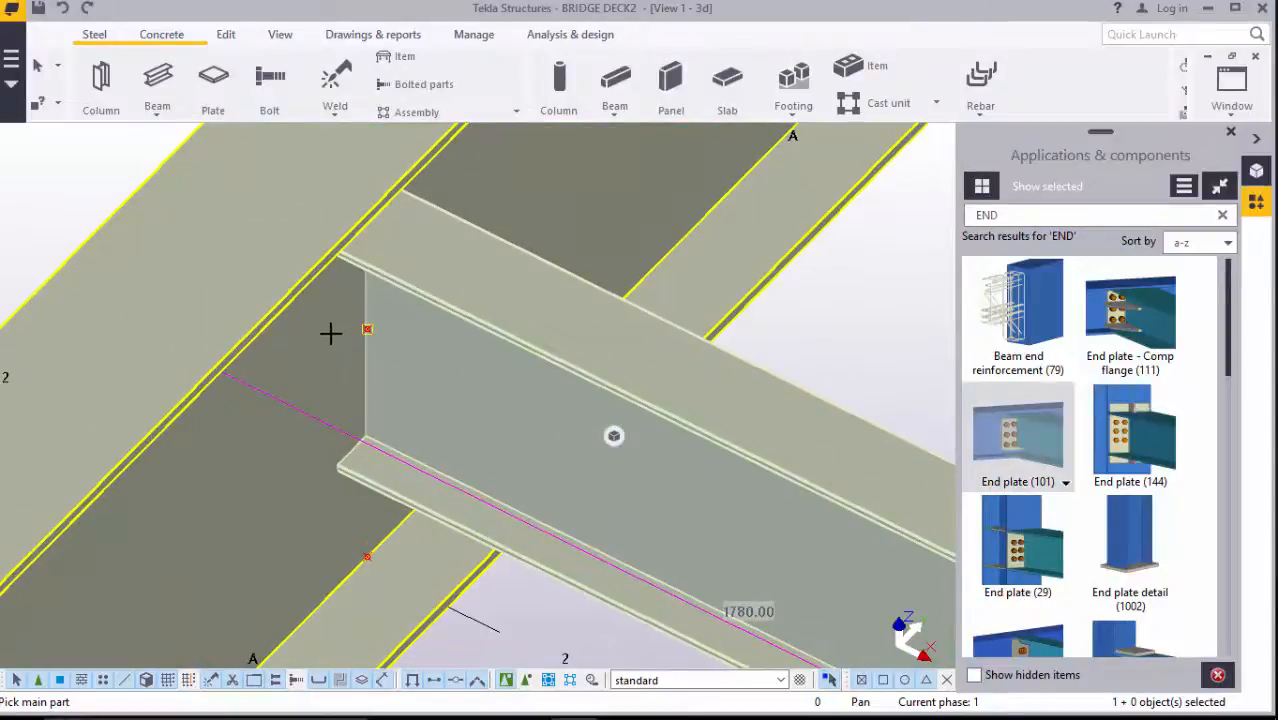
click(330, 333)
click(385, 383)
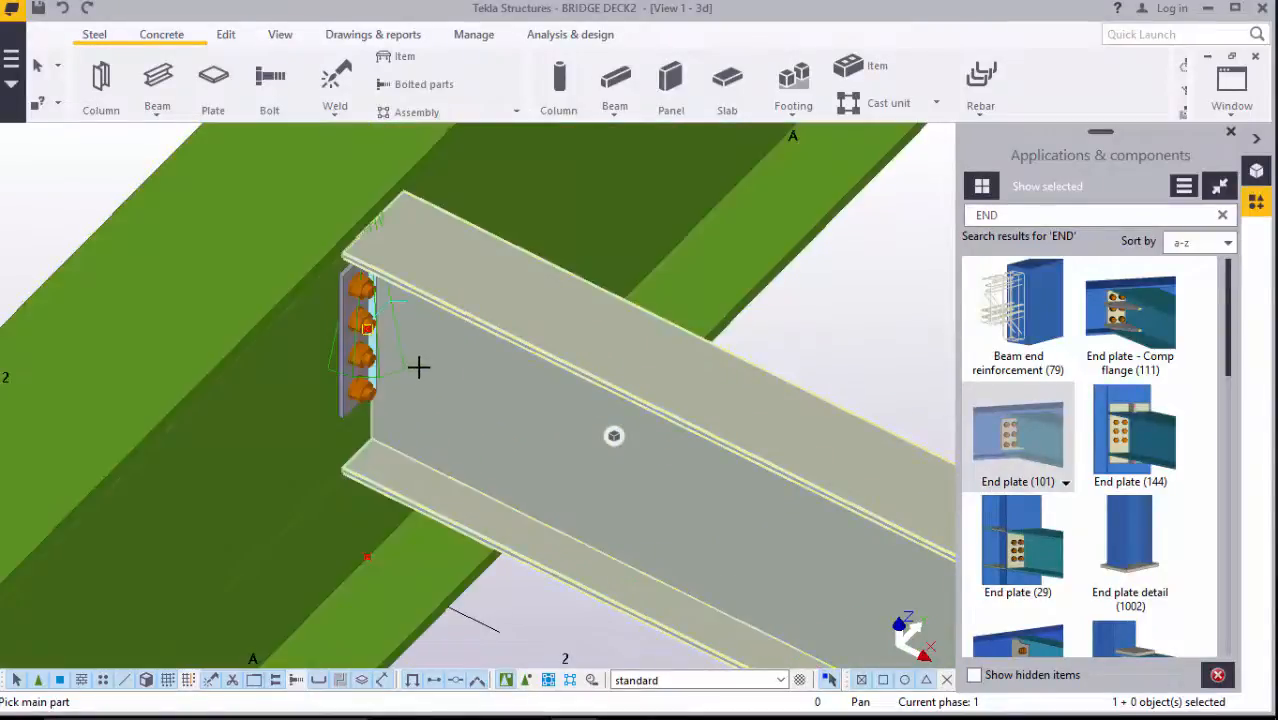
right_click(418, 367)
click(452, 374)
Close the applications and components catalog and open the properties of the end plate connection on the grid line A beam
scroll(376, 352, up, 3)
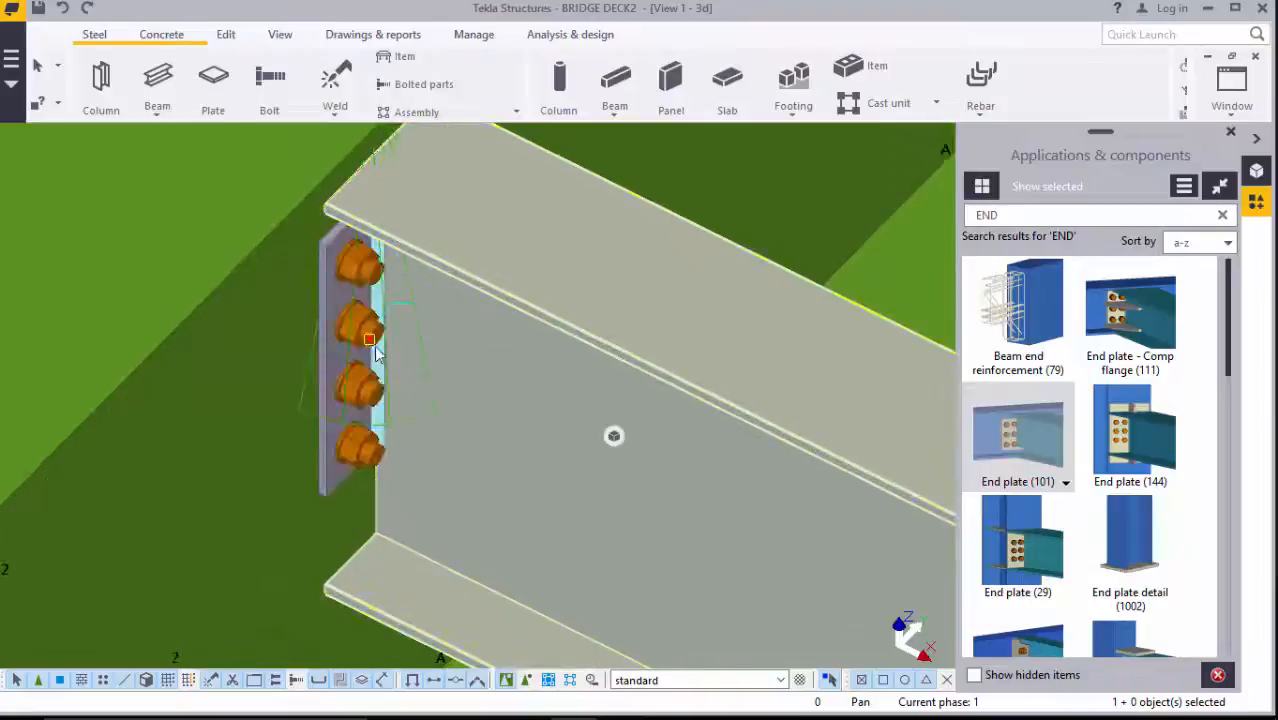
double_click(369, 340)
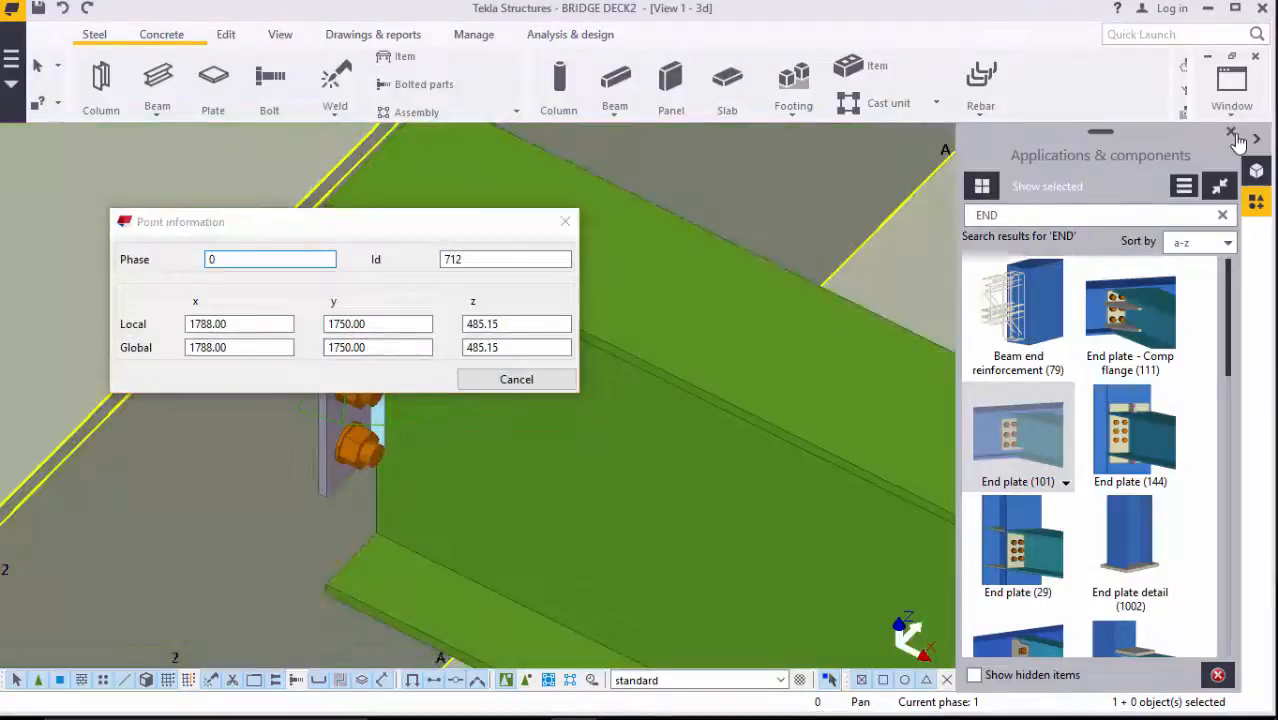
click(1232, 133)
scroll(913, 325, down, 2)
scroll(722, 322, up, 2)
scroll(810, 285, down, 1)
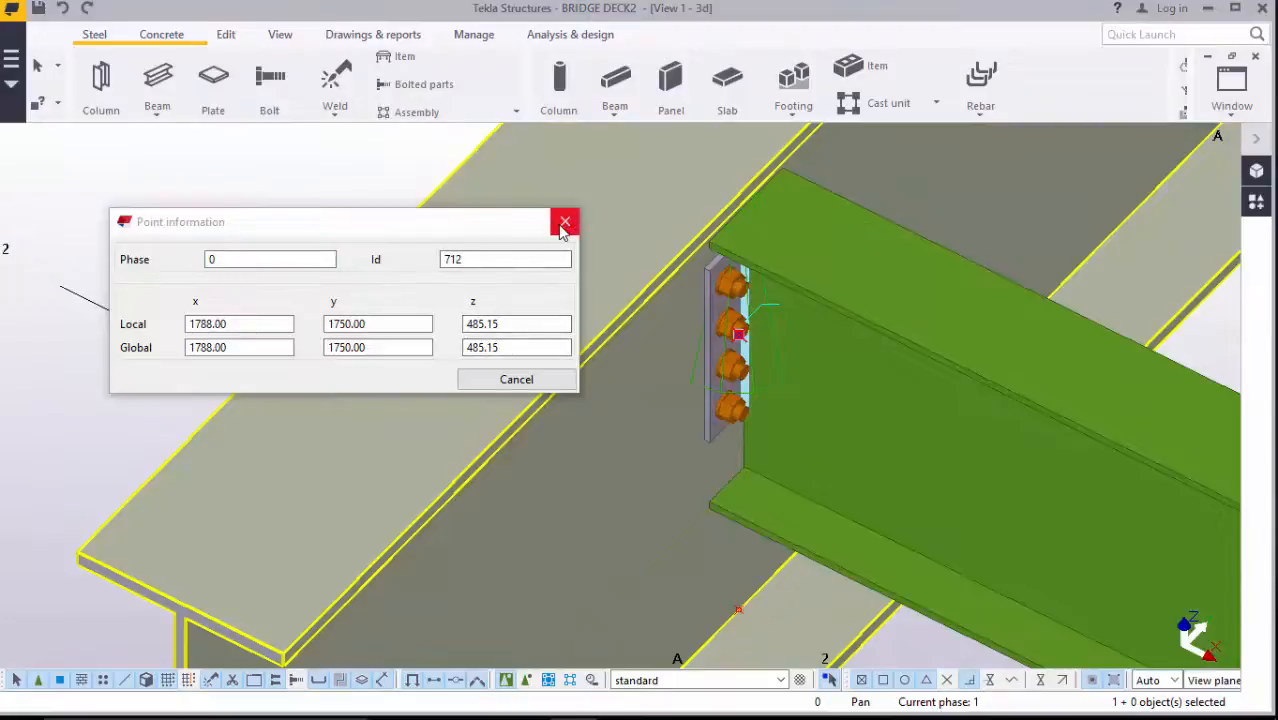
click(565, 222)
scroll(730, 390, up, 2)
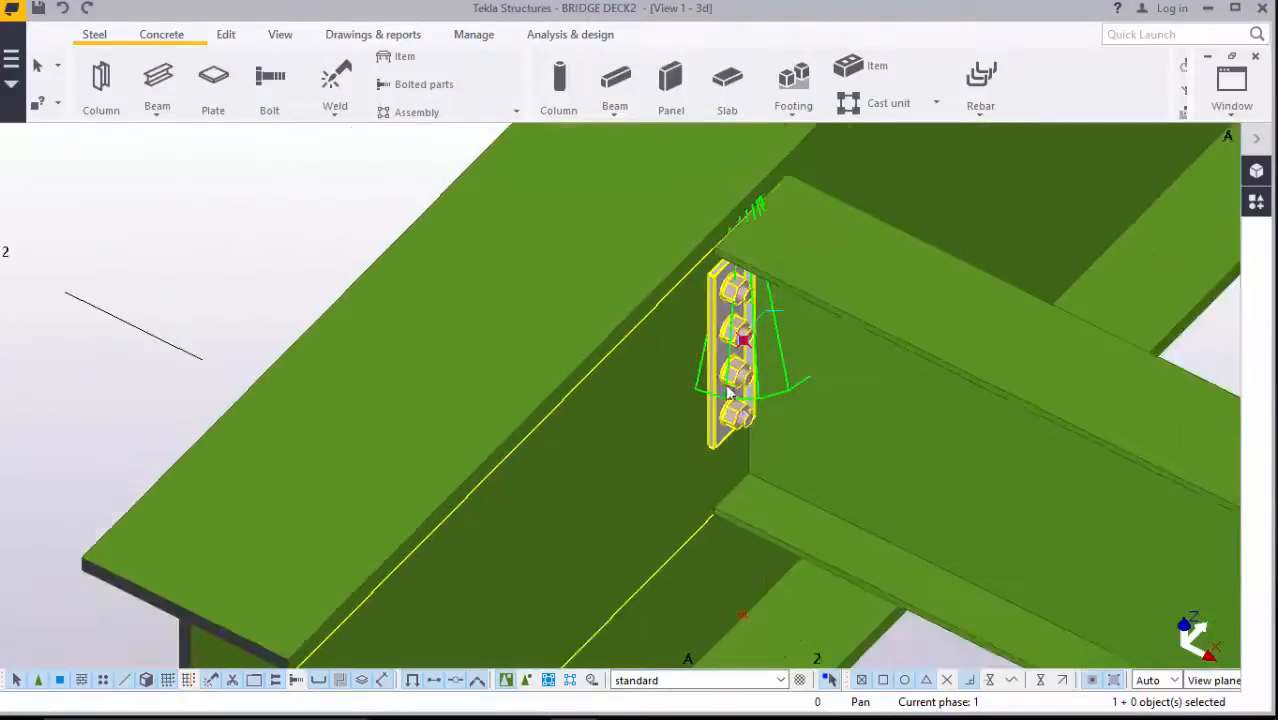
double_click(745, 400)
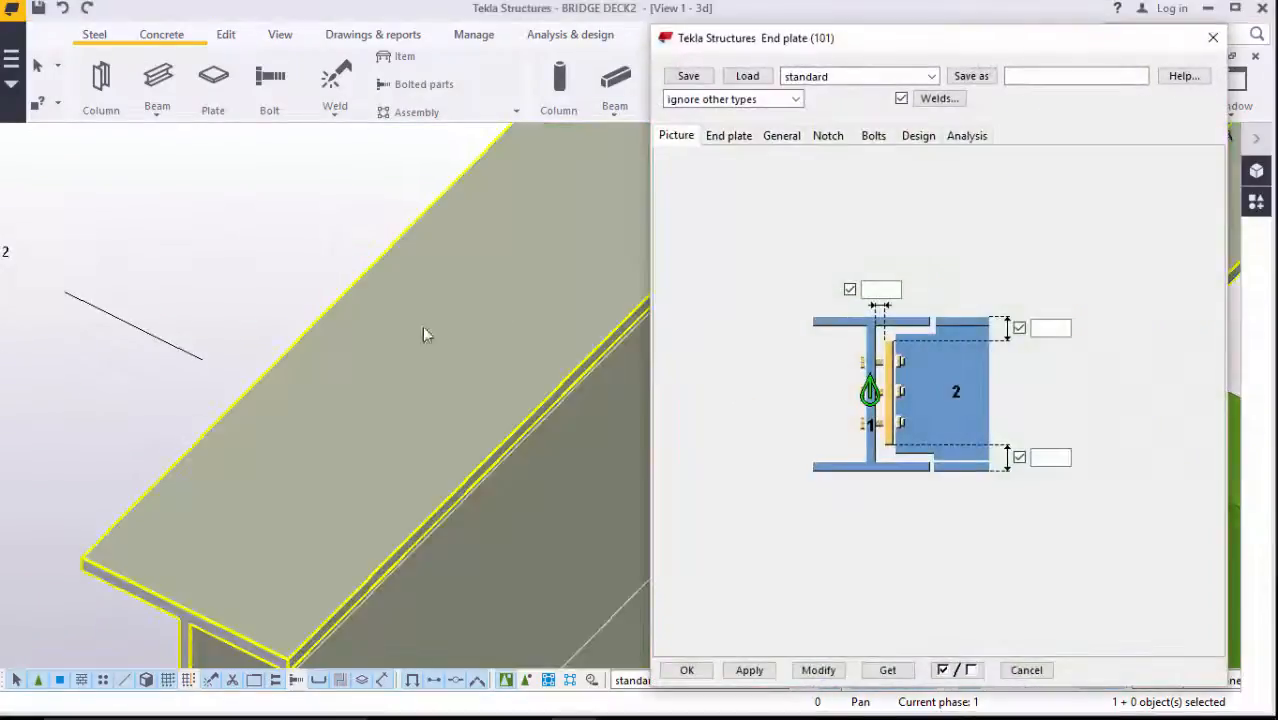
Enter a thickness for the end plate and apply it to the selected connection
scroll(340, 318, down, 3)
scroll(485, 300, up, 5)
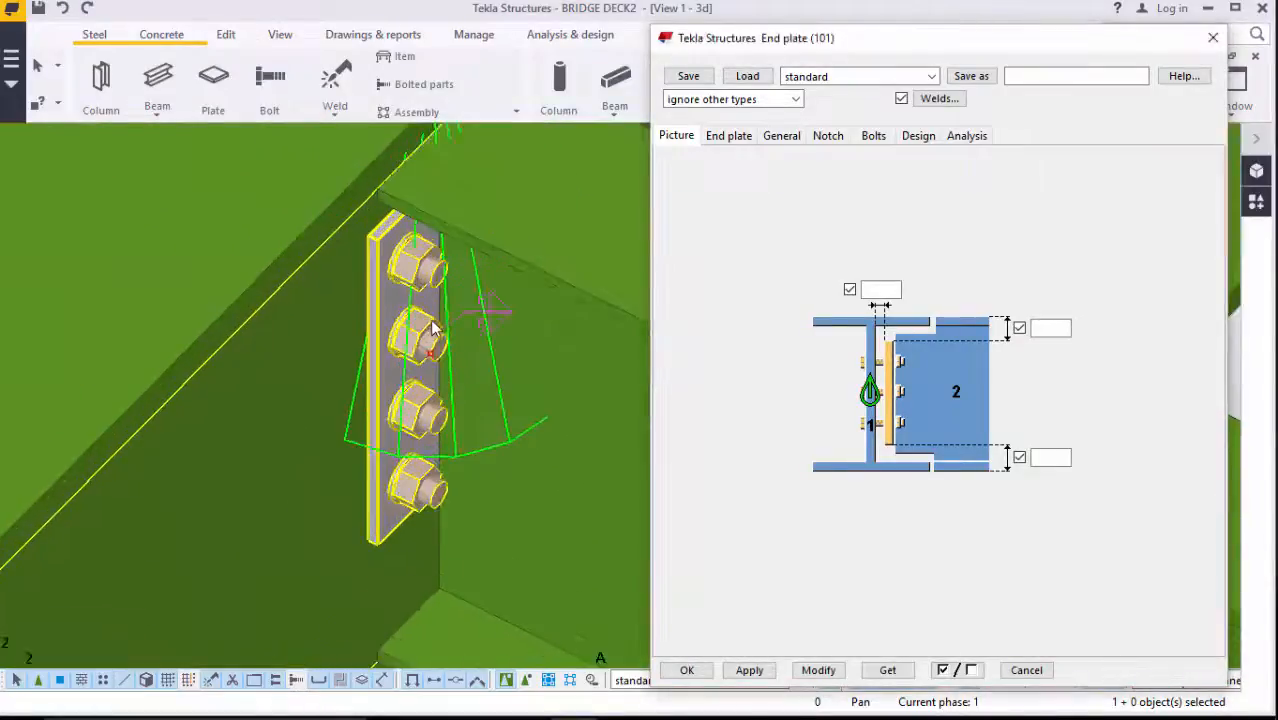
click(874, 137)
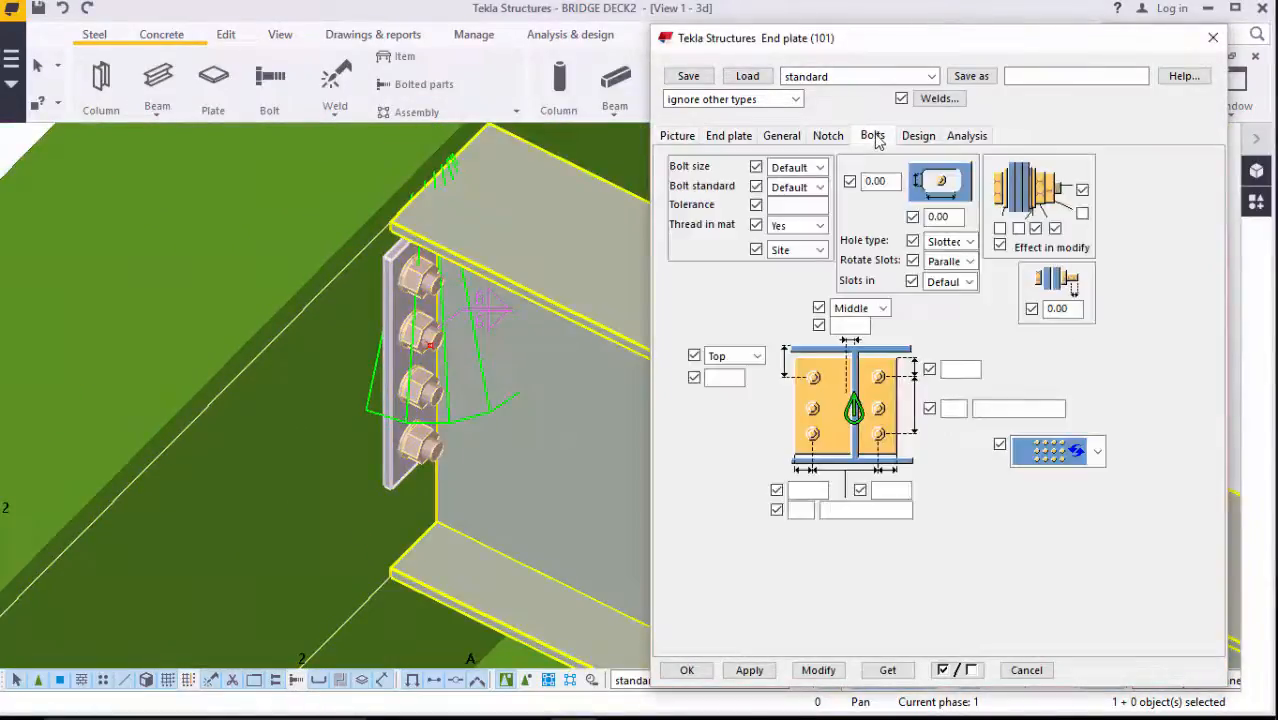
click(729, 136)
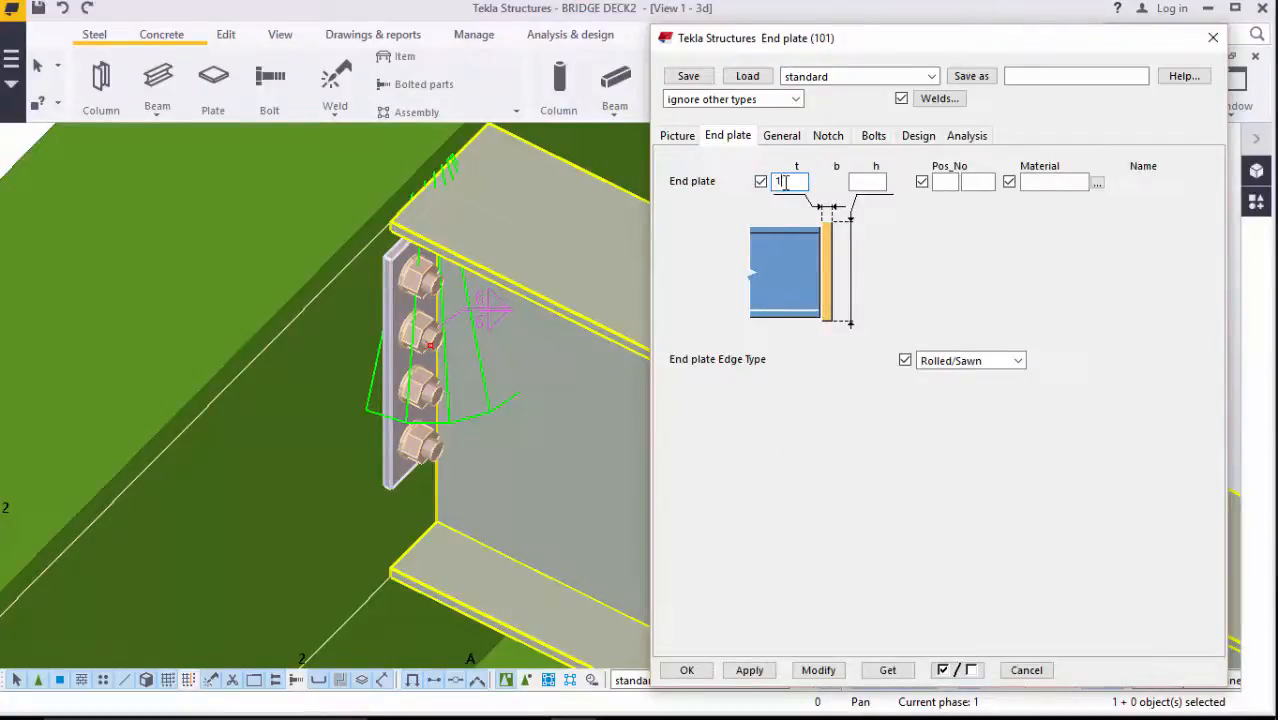
key(BackSpace)
click(818, 670)
Set the connection's bolt size to 20 and the vertical reference of the bolt group to Middle
click(873, 136)
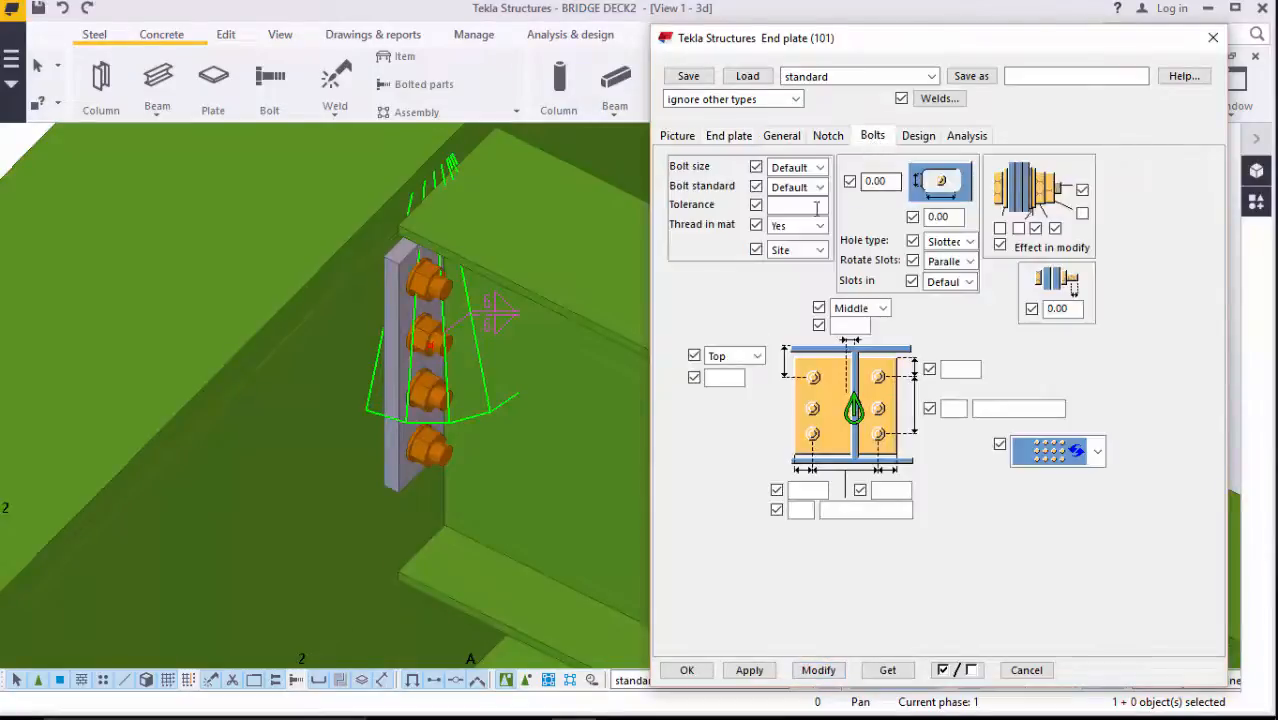
click(812, 168)
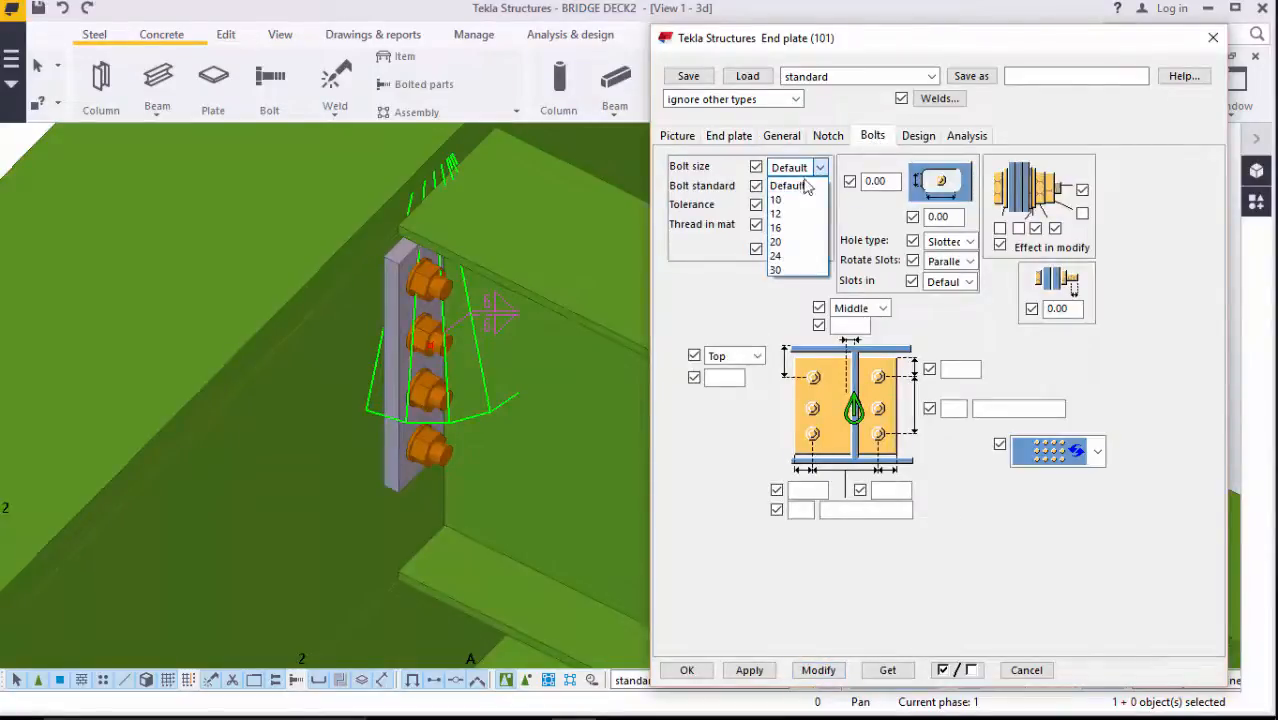
click(788, 241)
click(820, 229)
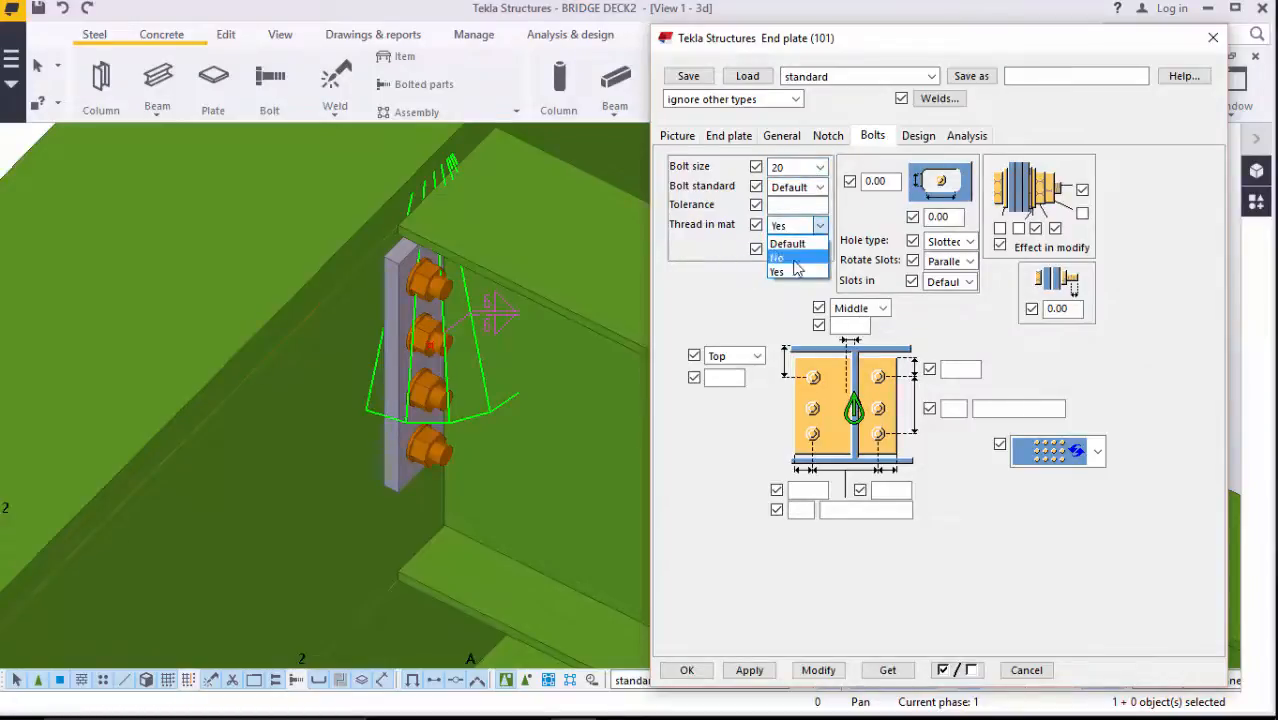
click(790, 238)
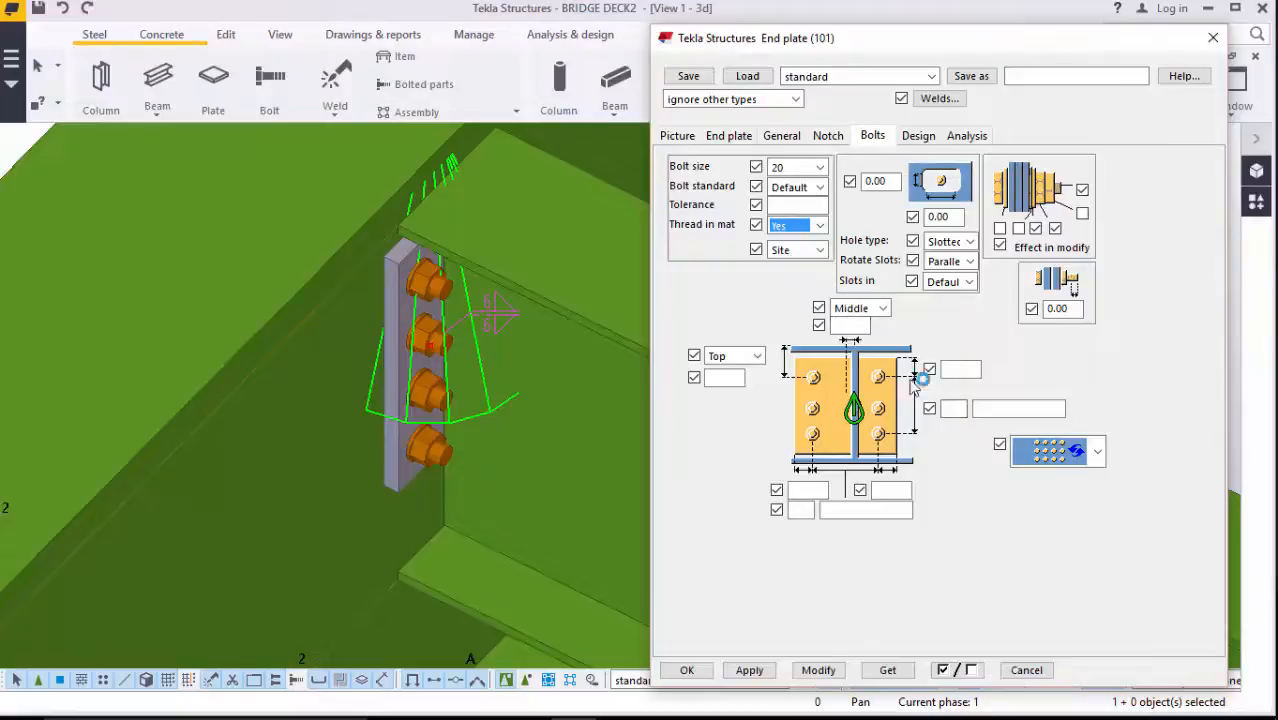
click(757, 356)
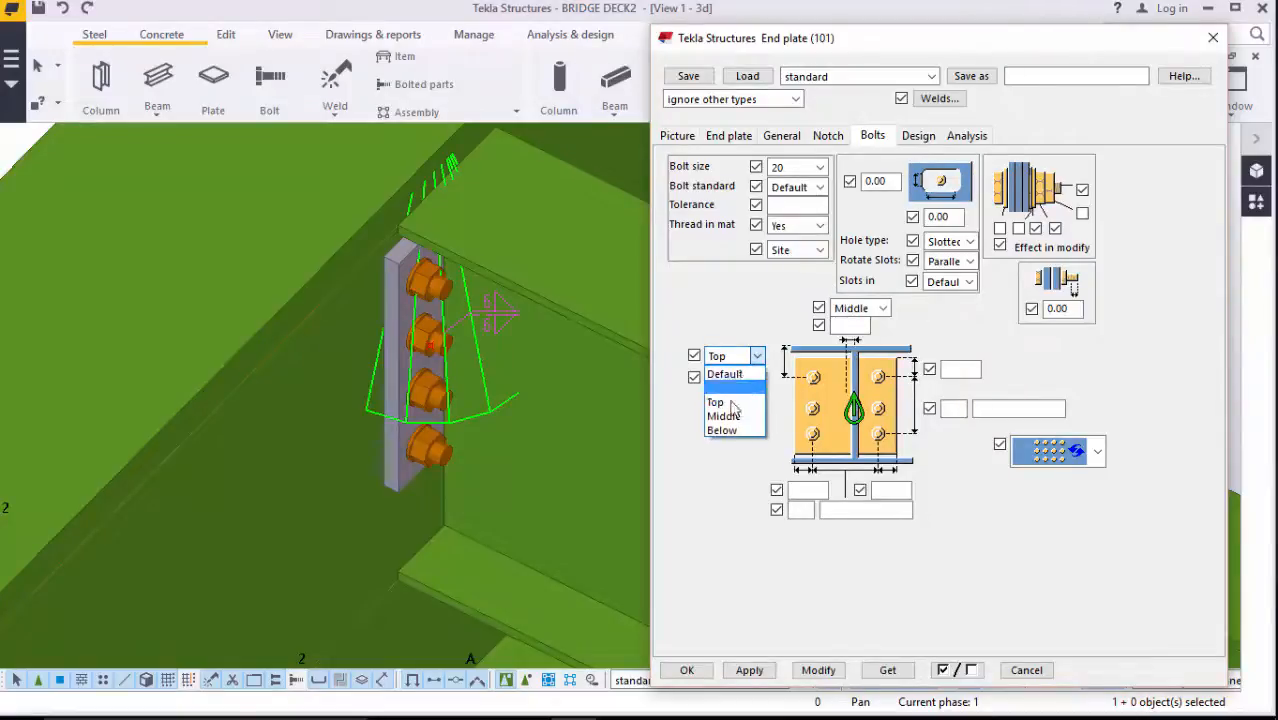
click(728, 416)
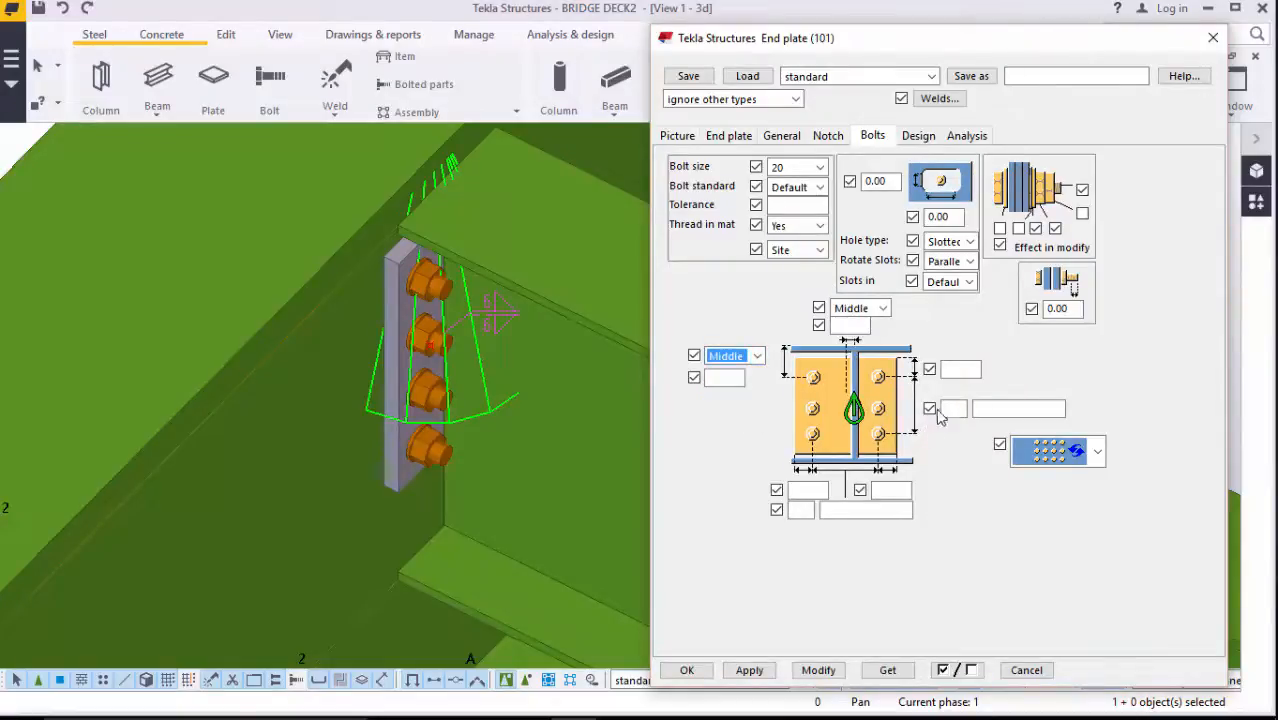
Set the bolt group to 4 rows at 75 spacing with a vertical edge distance of 50
click(957, 368)
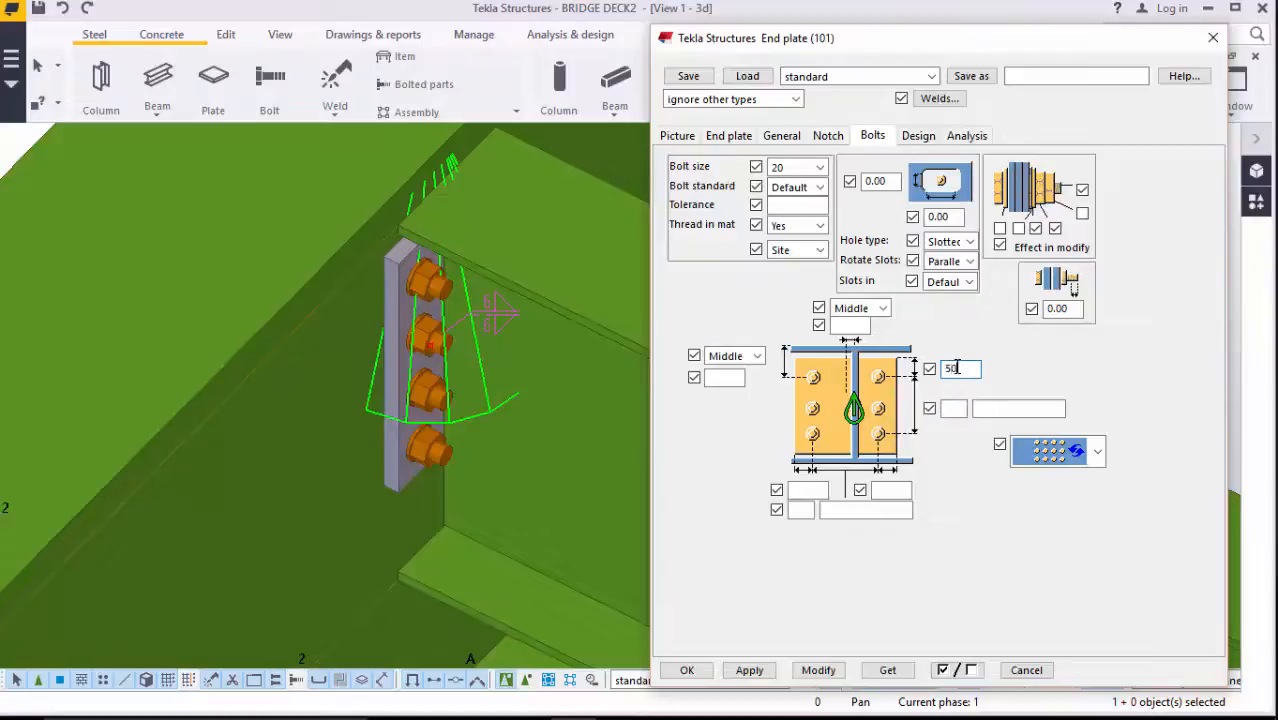
text(50)
click(948, 410)
text(4)
click(992, 409)
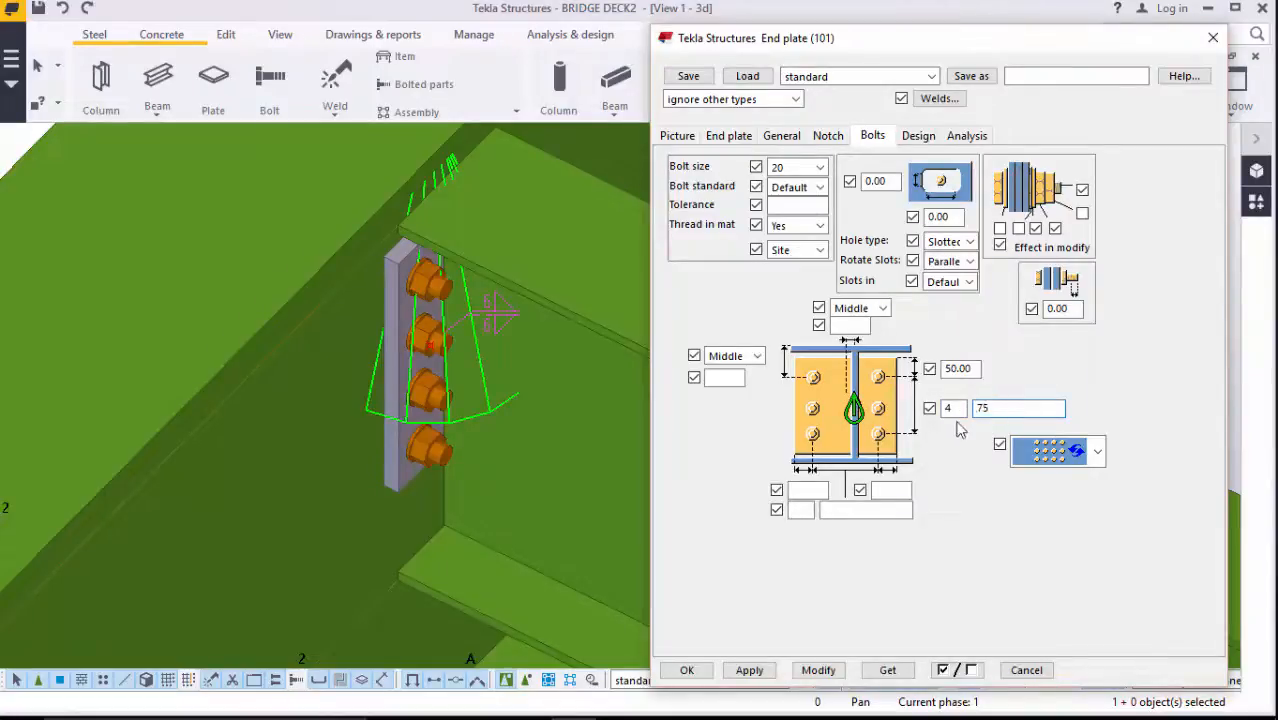
Set 2 bolt columns 150 apart with horizontal edge distances of 60, include the leftmost bolt assembly part, and apply the changes to the connection
click(808, 490)
text(60)
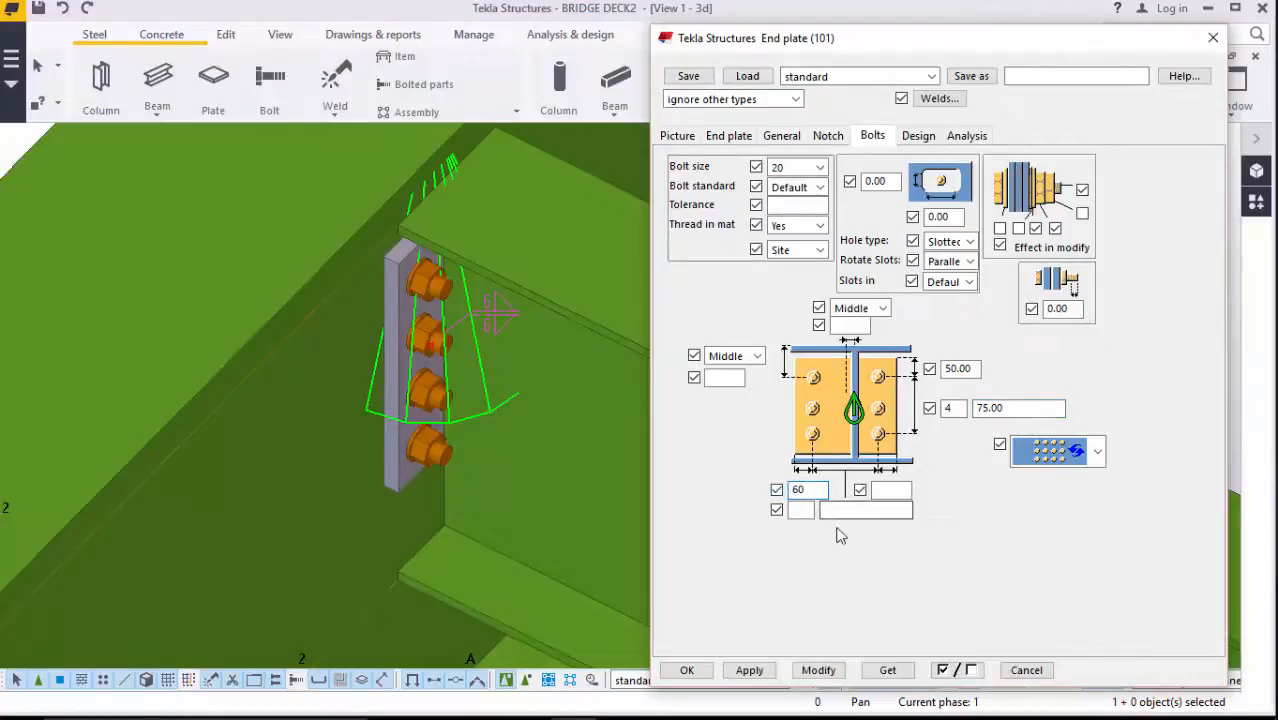
click(881, 489)
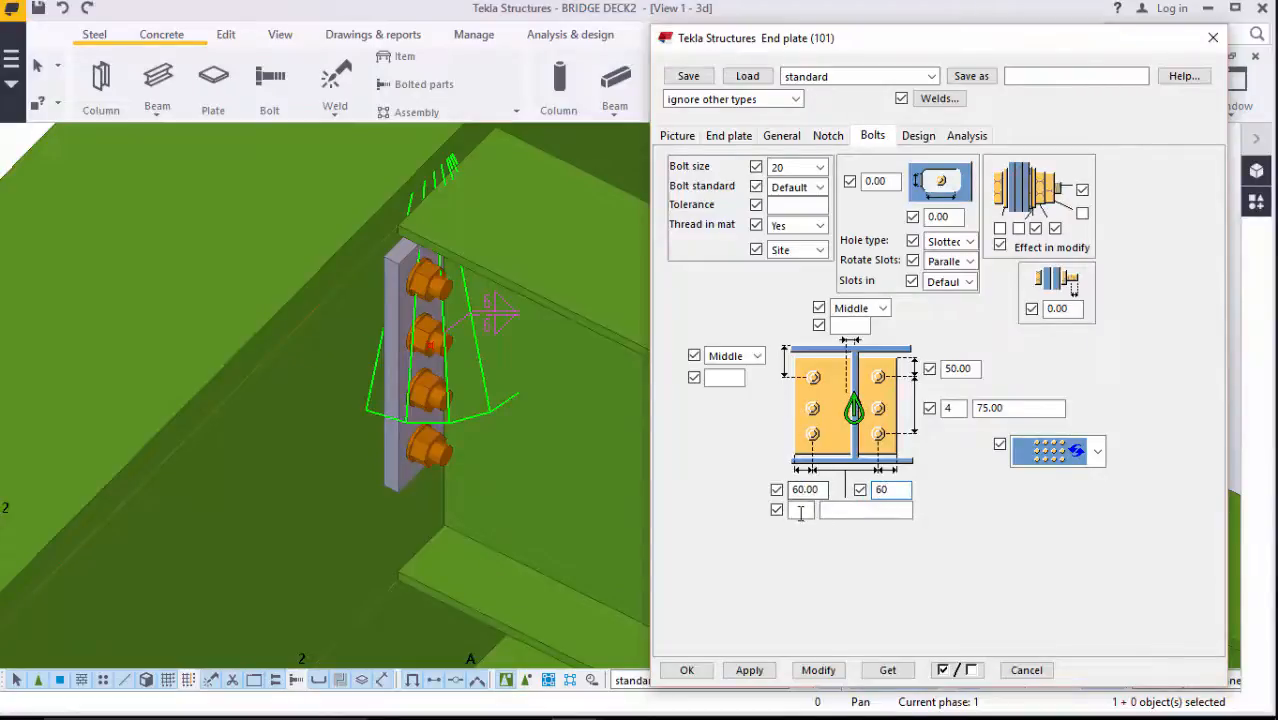
click(800, 510)
text(2)
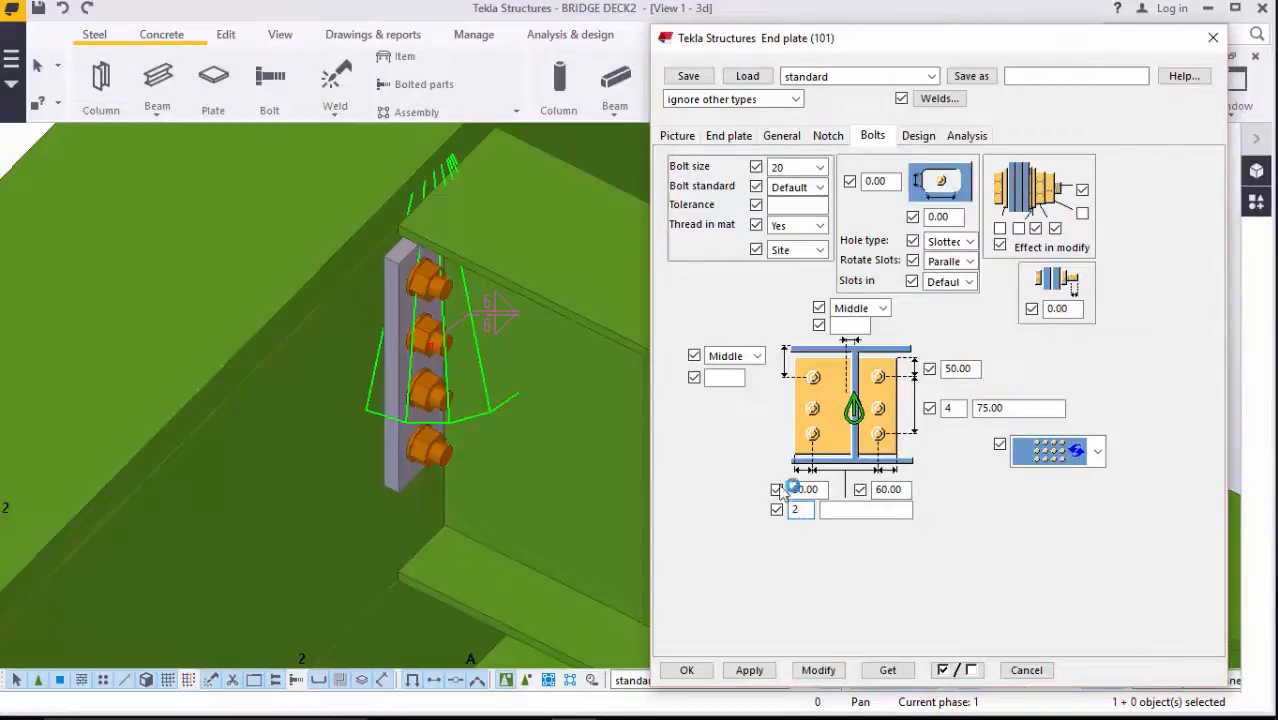
click(860, 510)
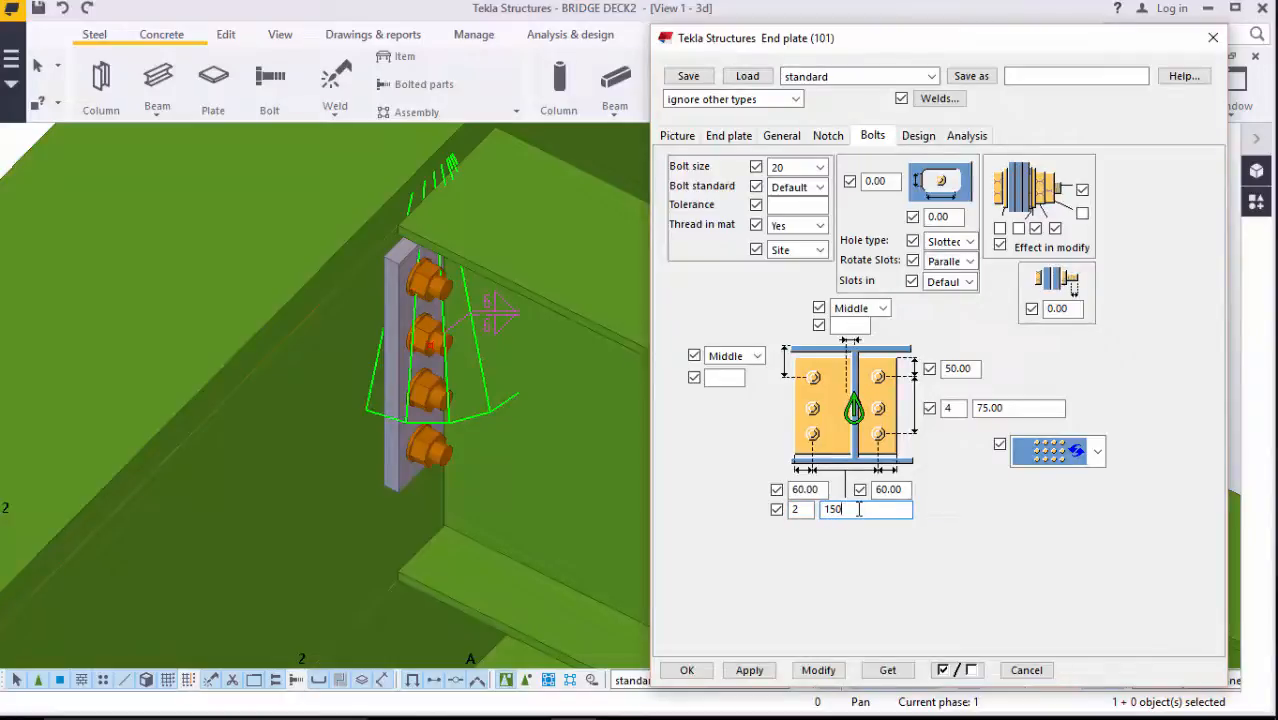
click(1000, 228)
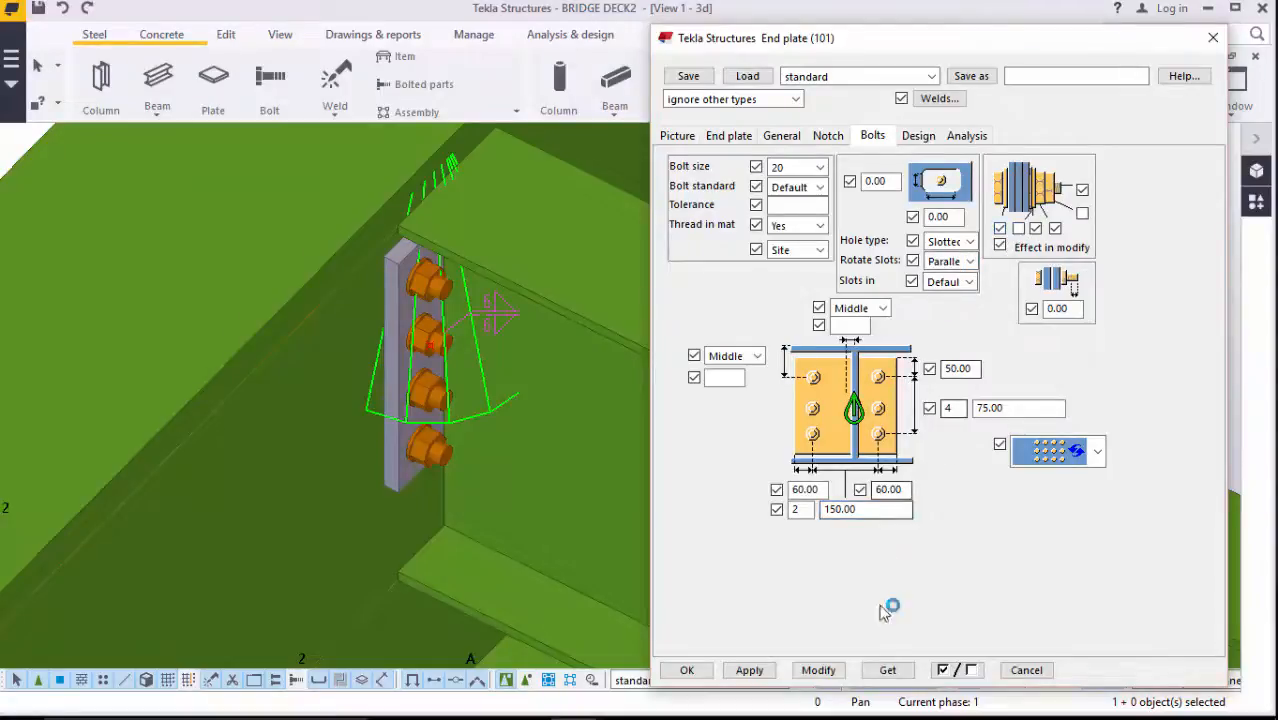
click(824, 674)
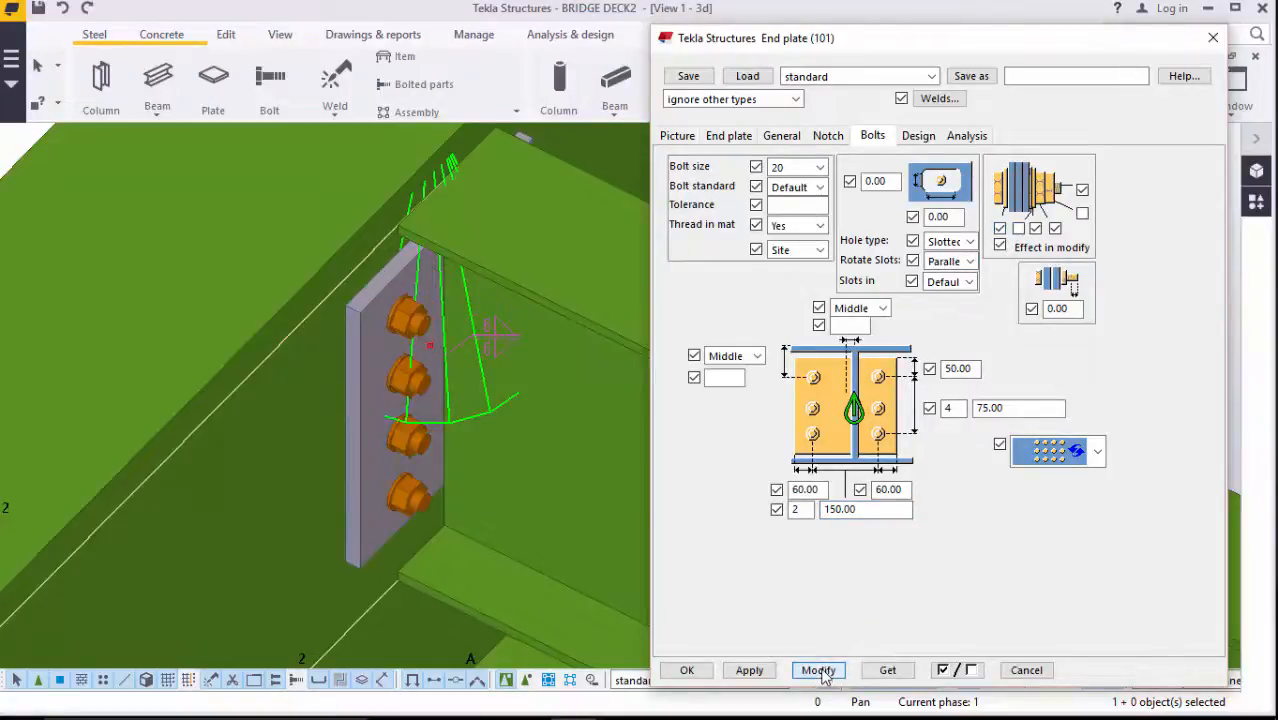
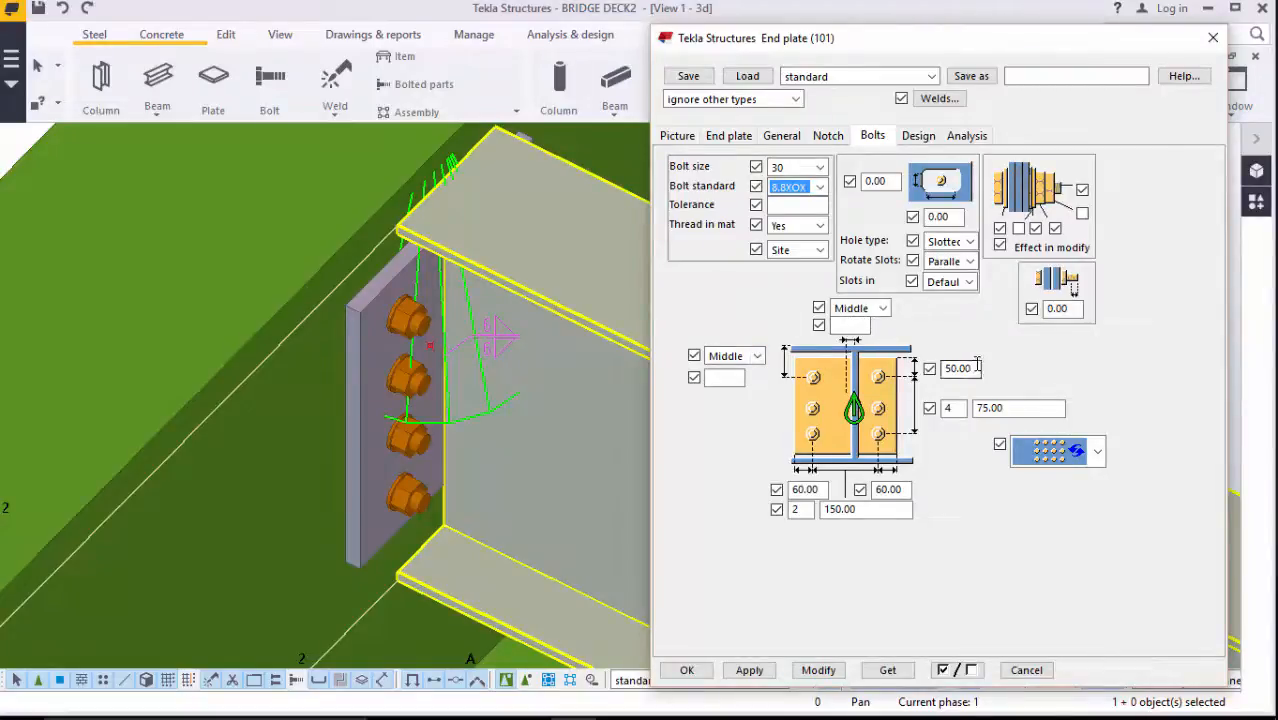
Change the bolt group to 10 rows at 100 spacing with a vertical edge distance of 100
drag(977, 368, 931, 367)
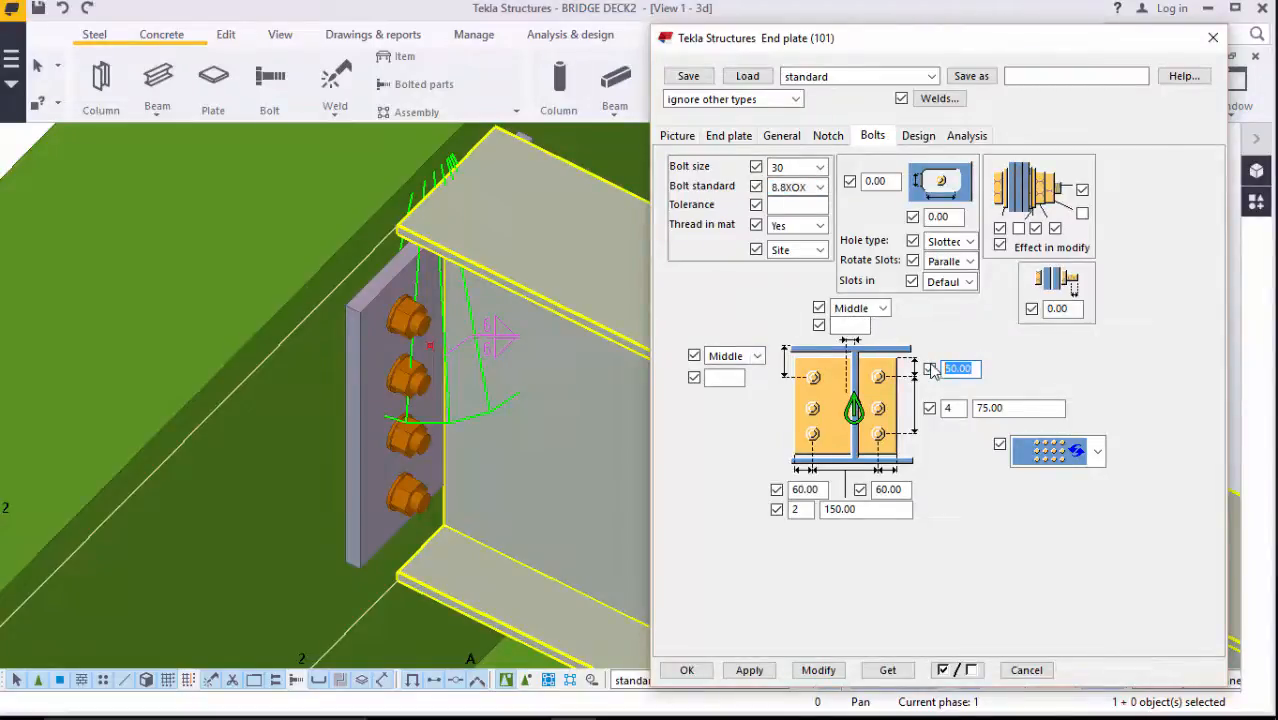
text(100)
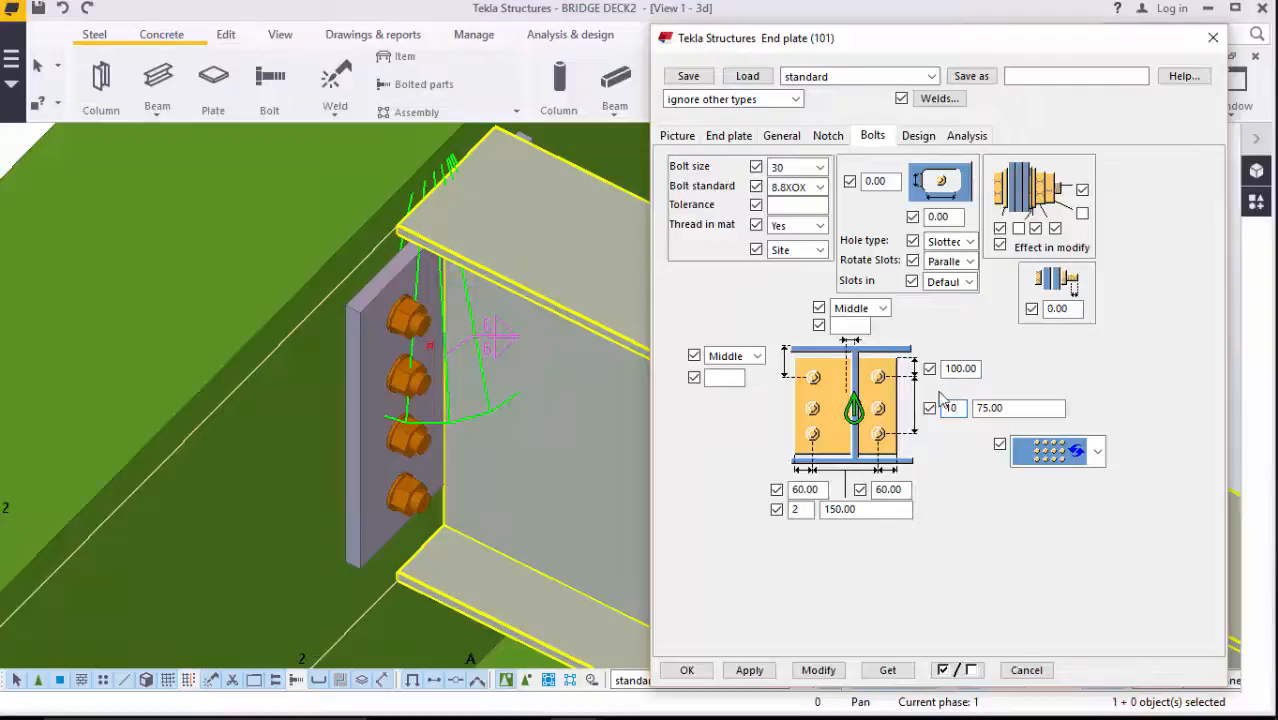
key(Tab)
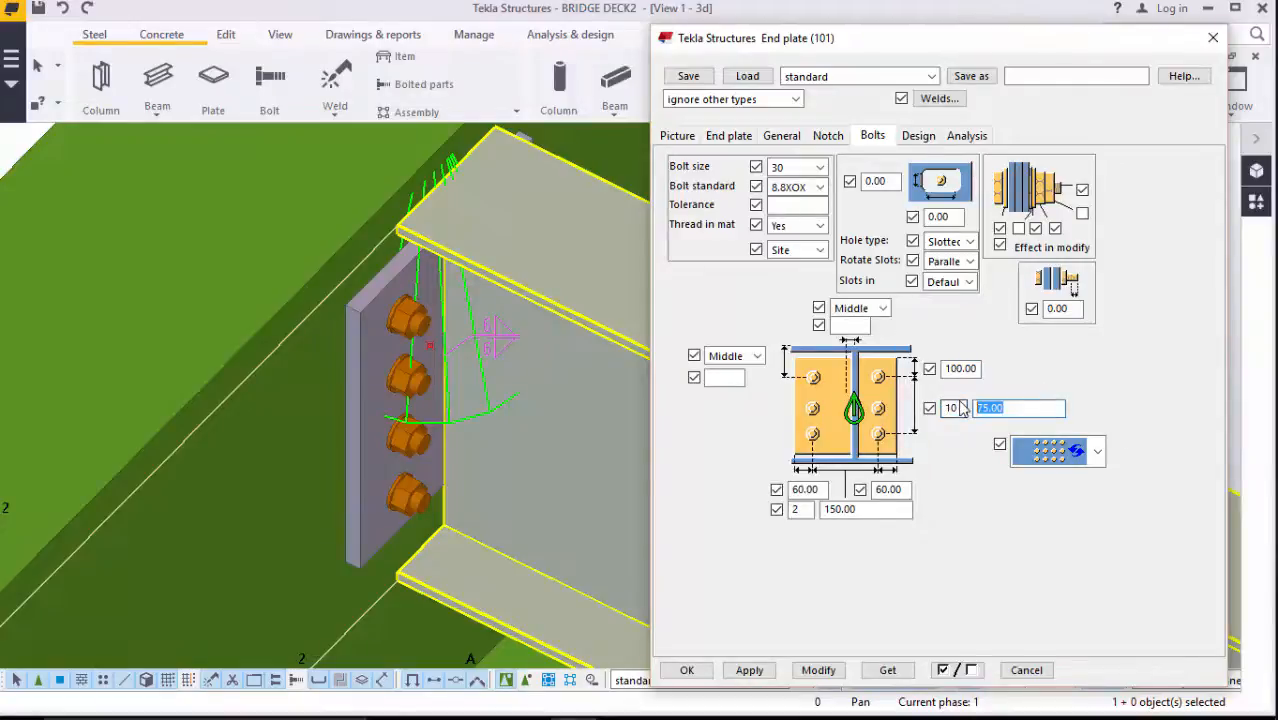
text(100)
drag(903, 490, 866, 493)
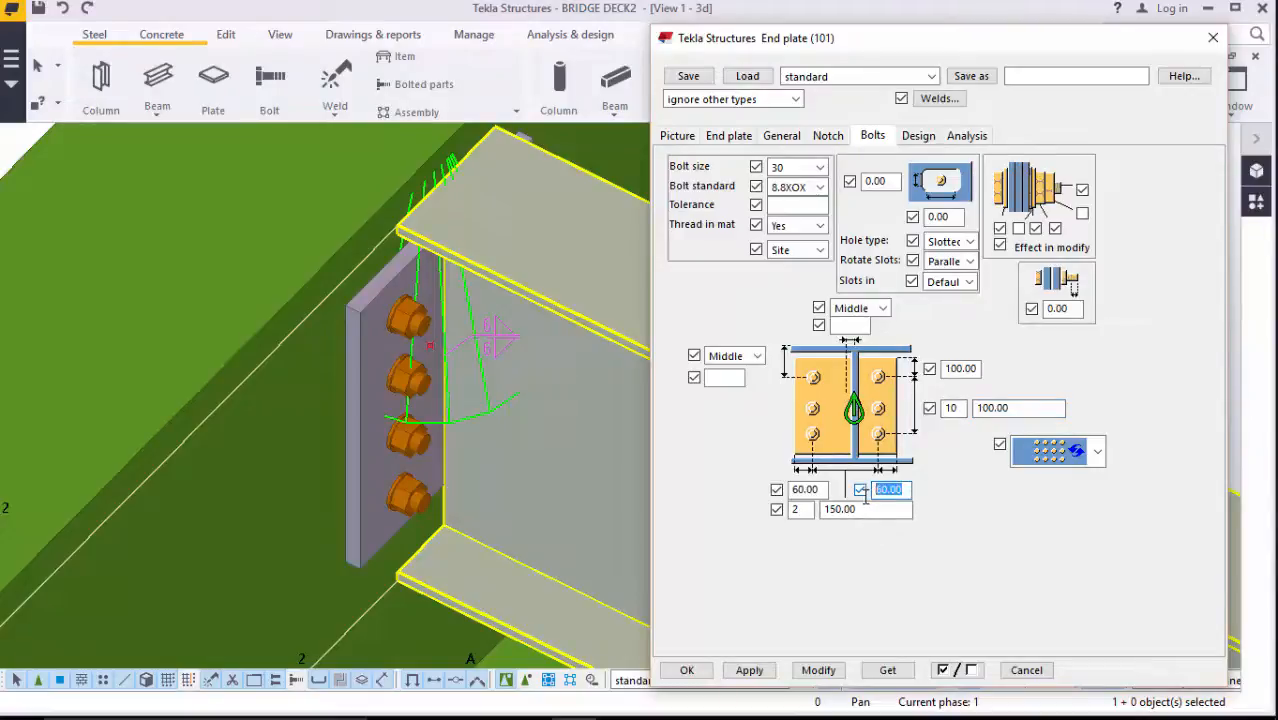
Set the bolt size to 24 and arrange the bolts in 8 rows at 75 spacing with a vertical edge distance of 70
click(822, 168)
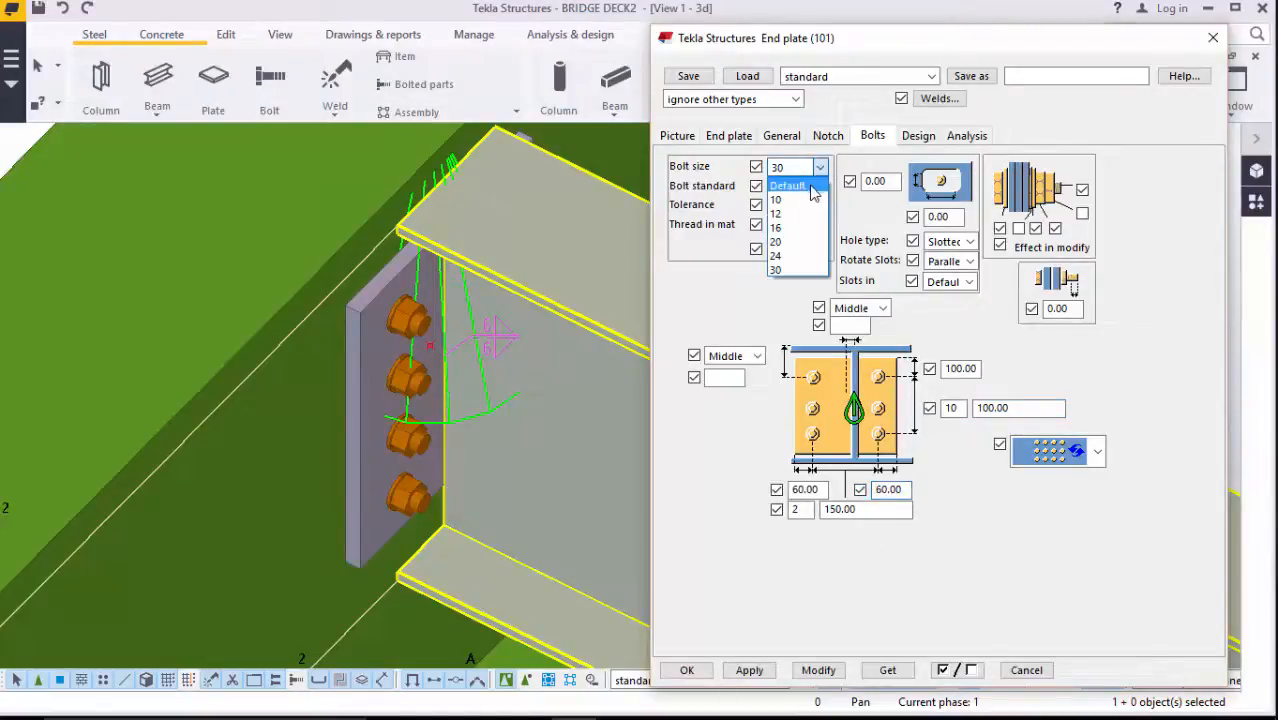
click(791, 255)
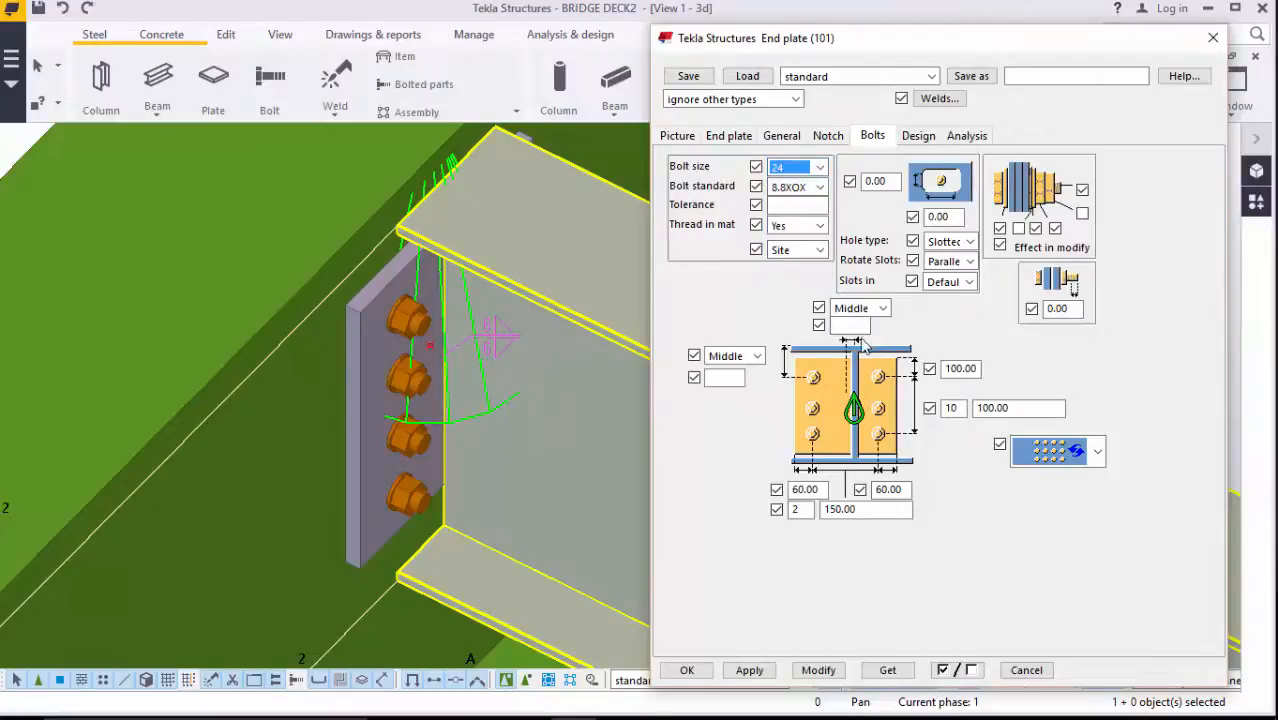
double_click(946, 369)
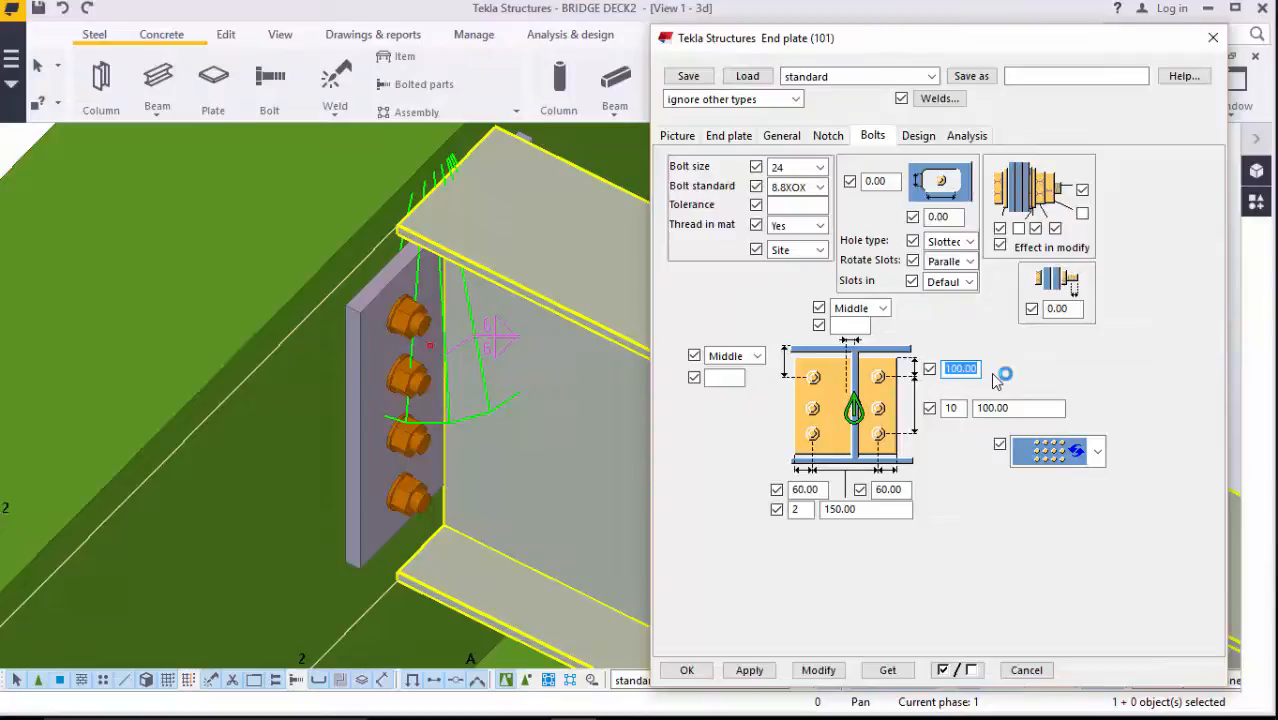
text(70)
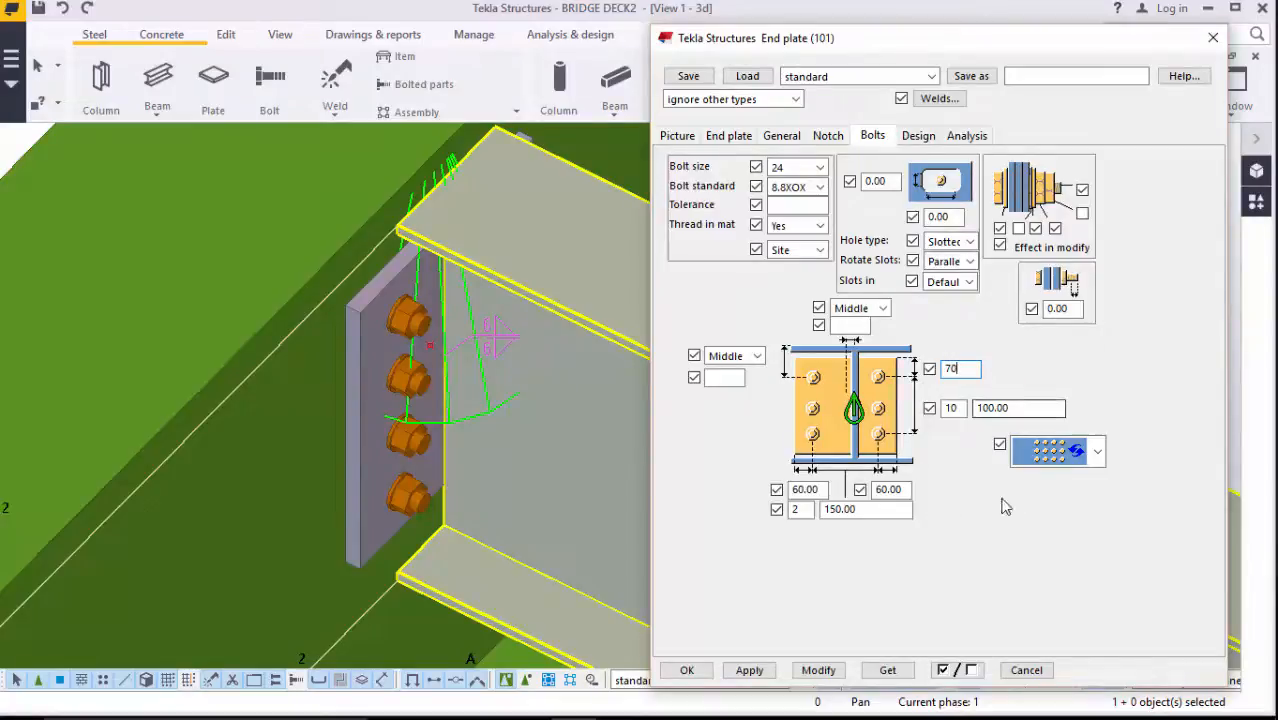
double_click(947, 408)
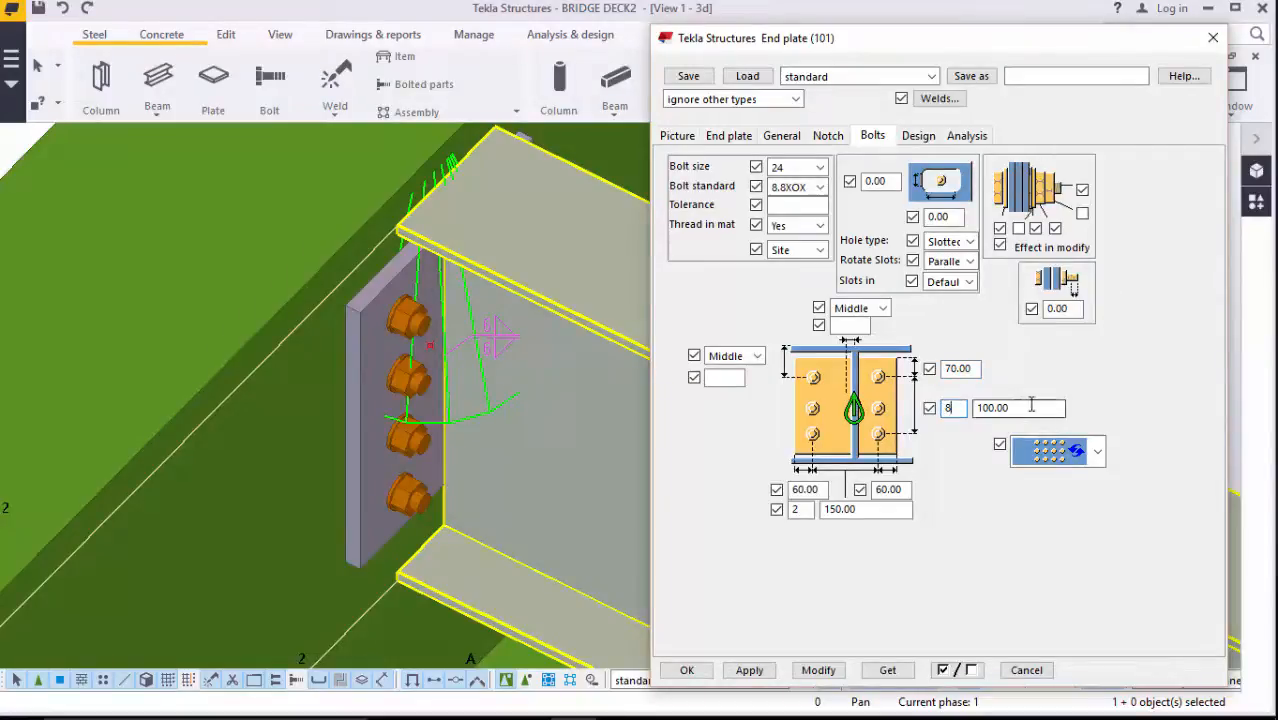
drag(1031, 404, 970, 407)
text(75)
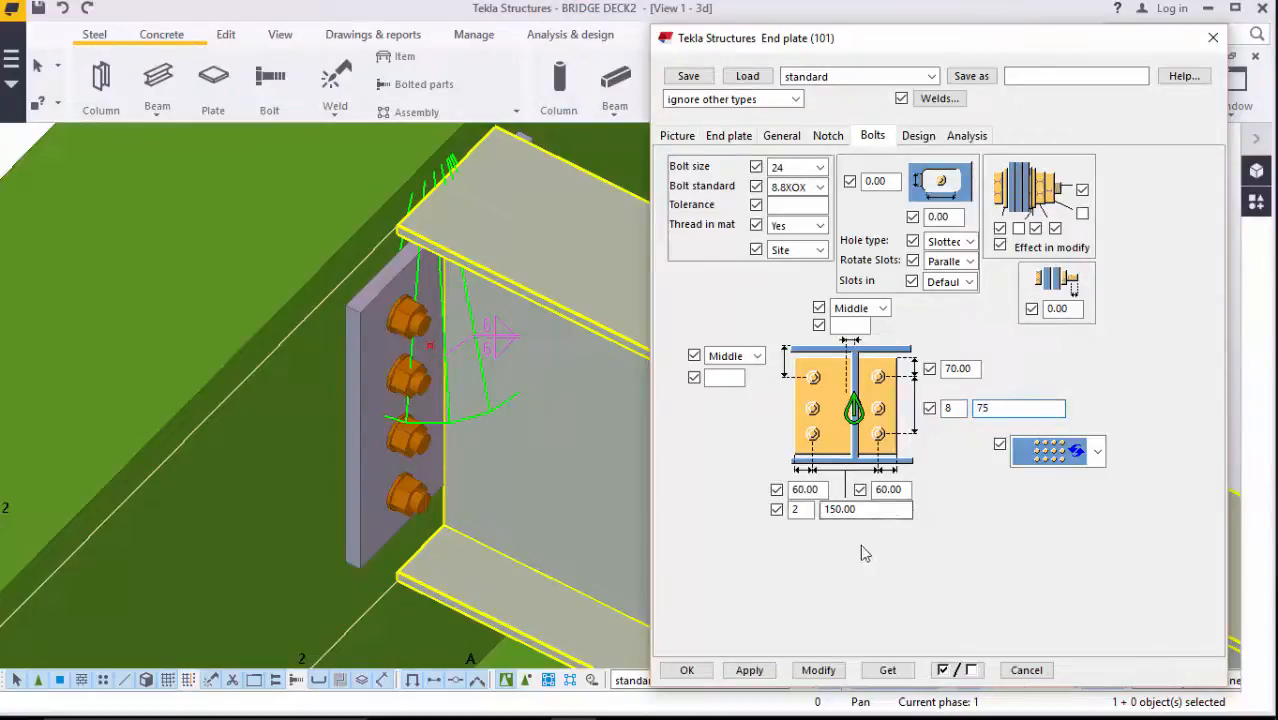
Set both horizontal bolt edge distances to 40 and the spacing between the two bolt columns to 170
drag(875, 490, 914, 490)
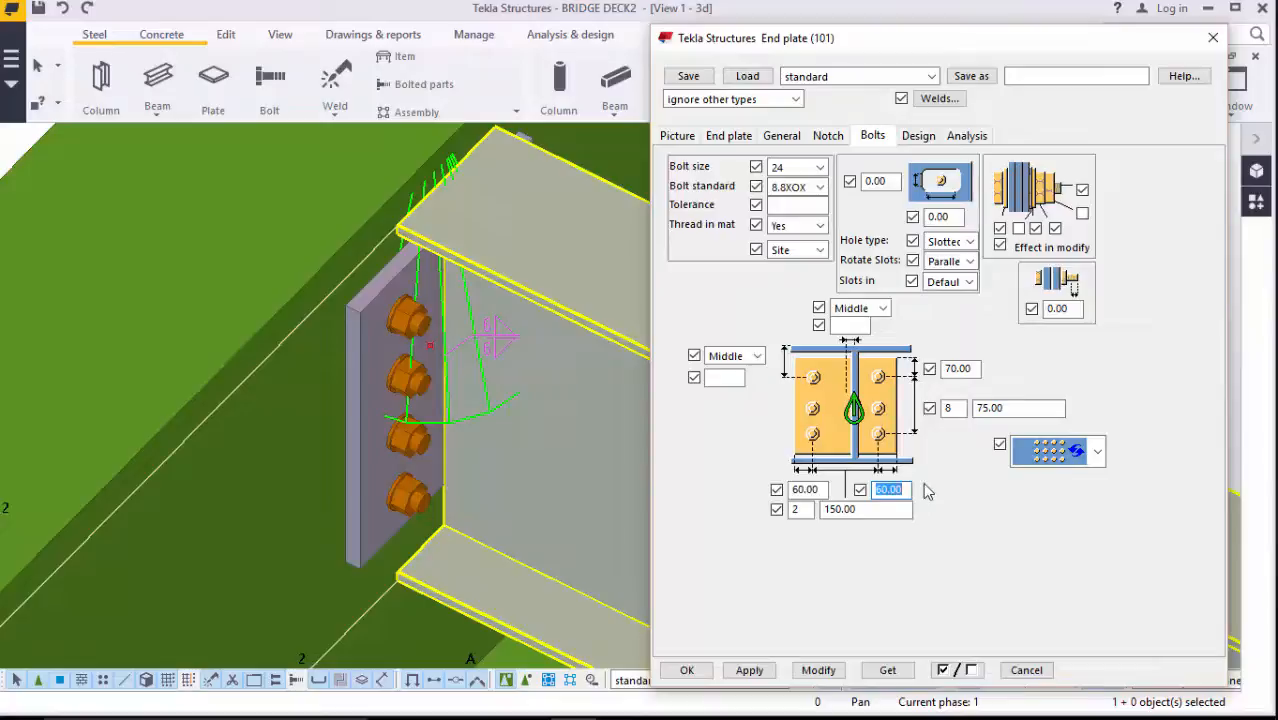
text(40)
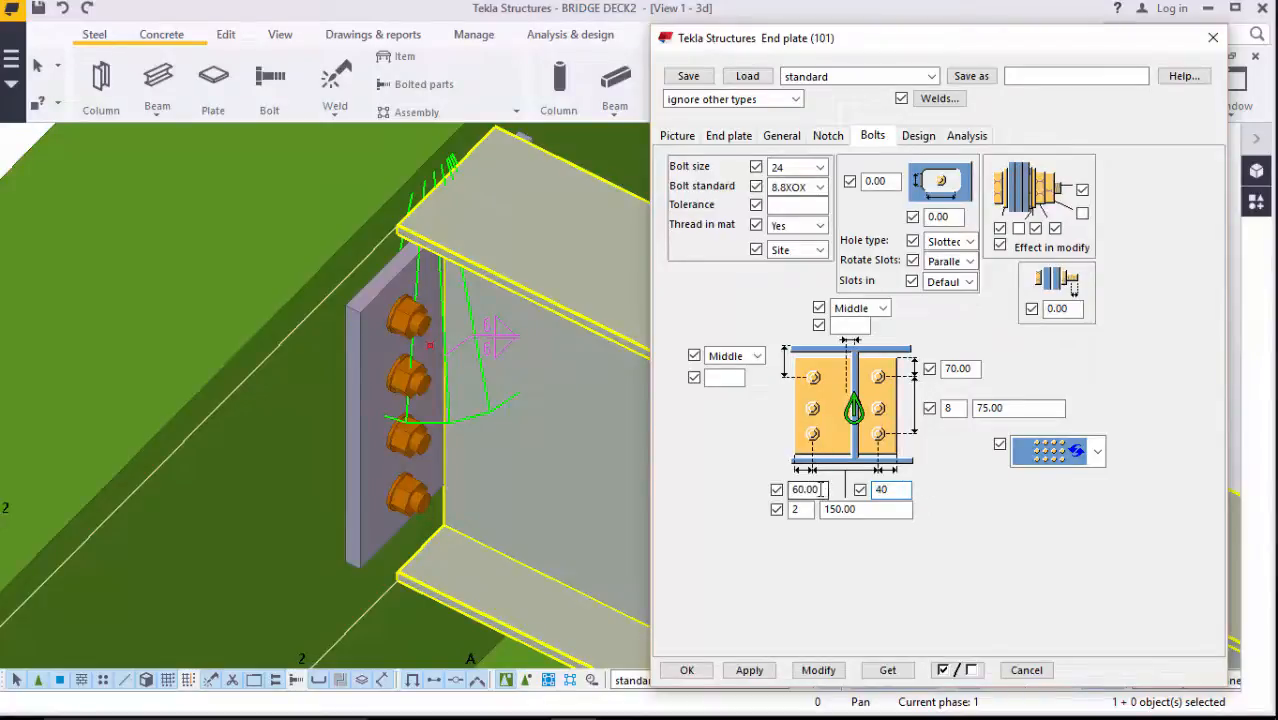
drag(828, 490, 737, 501)
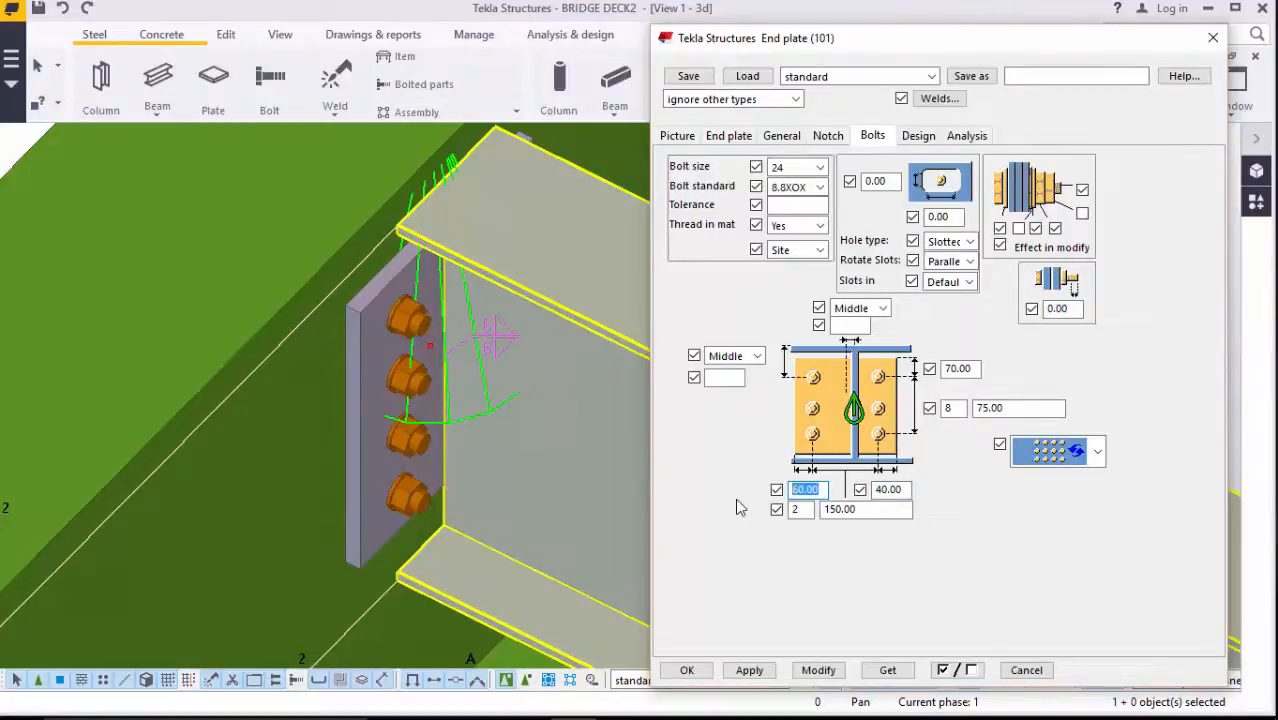
text(40)
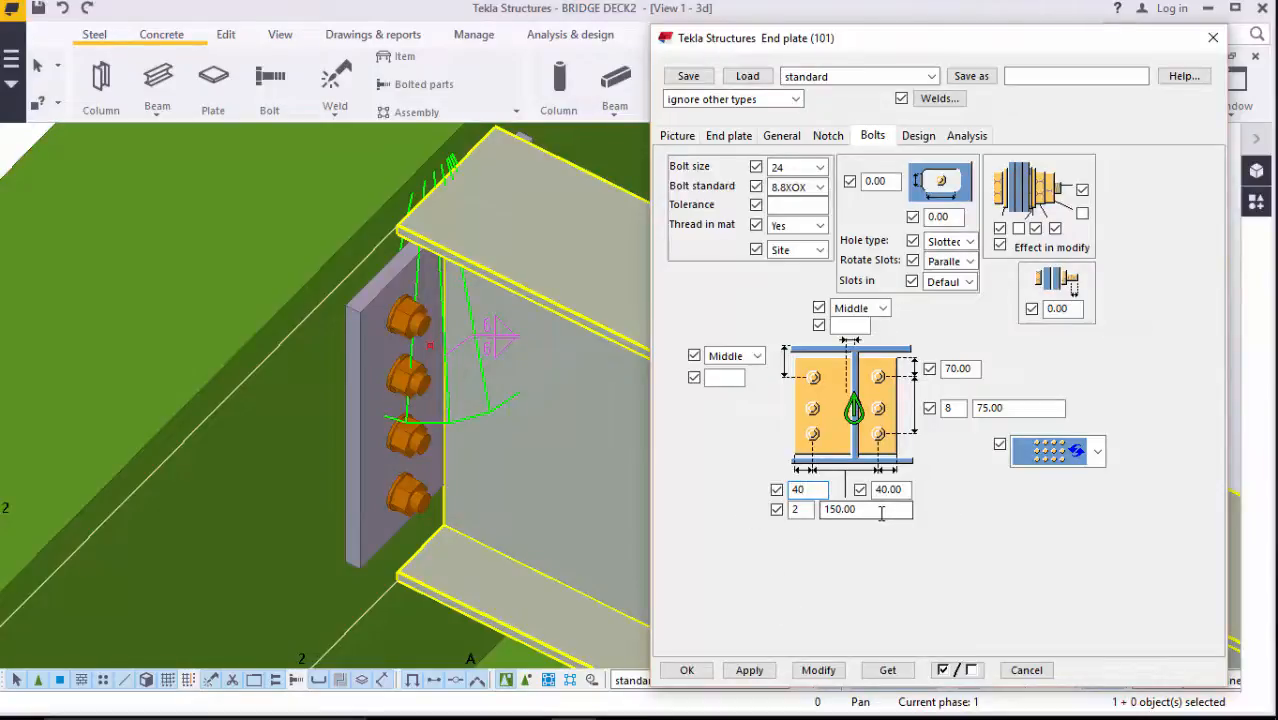
drag(875, 512, 831, 514)
text(70)
Check the end plate thickness, then modify the selected connection with the revised bolt settings and close its properties
click(728, 136)
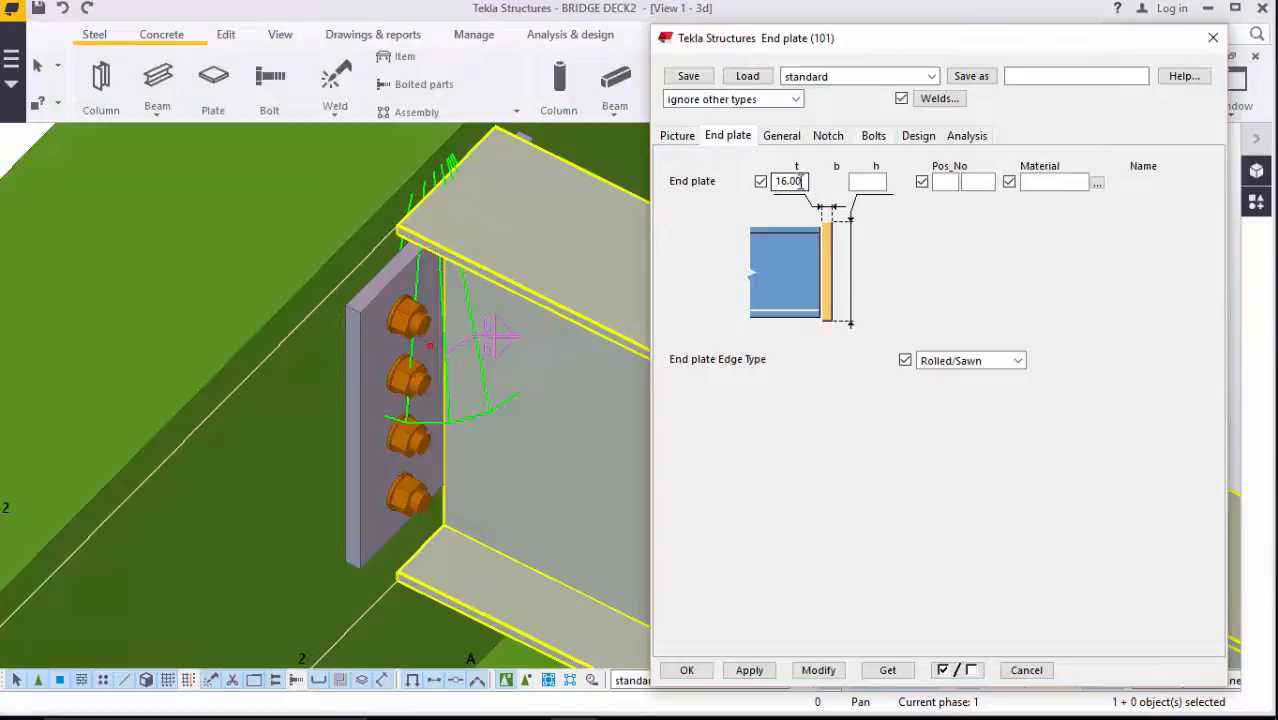
drag(804, 181, 775, 189)
click(873, 137)
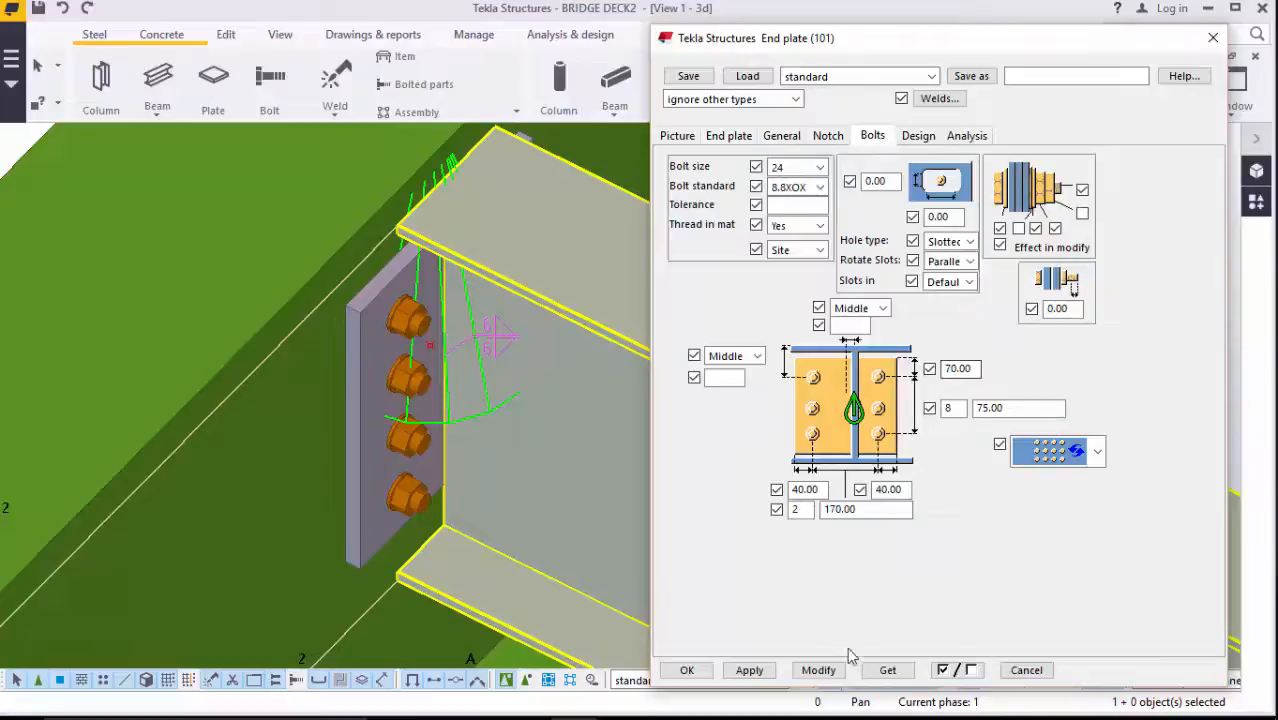
click(820, 672)
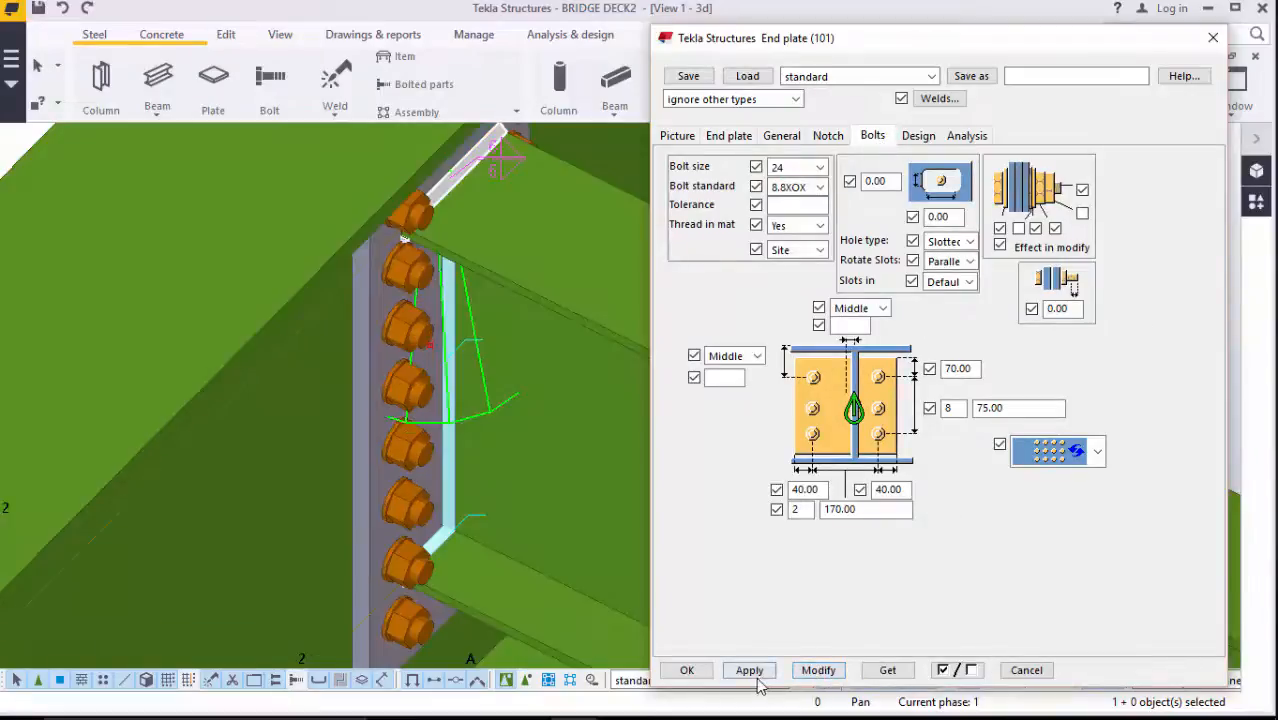
click(687, 671)
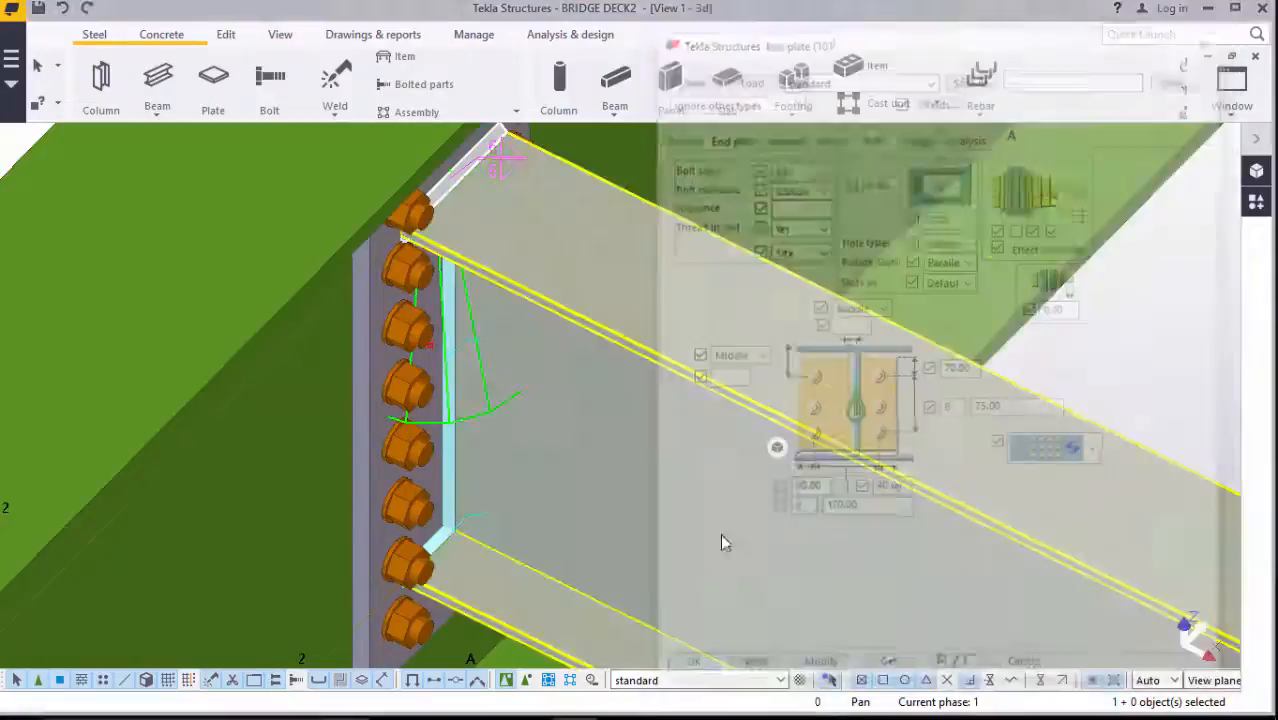
Inspect the modified connection on the grid A main beam, then reopen its end plate properties and apply them as the current settings
scroll(710, 455, down, 1)
scroll(710, 455, down, 1)
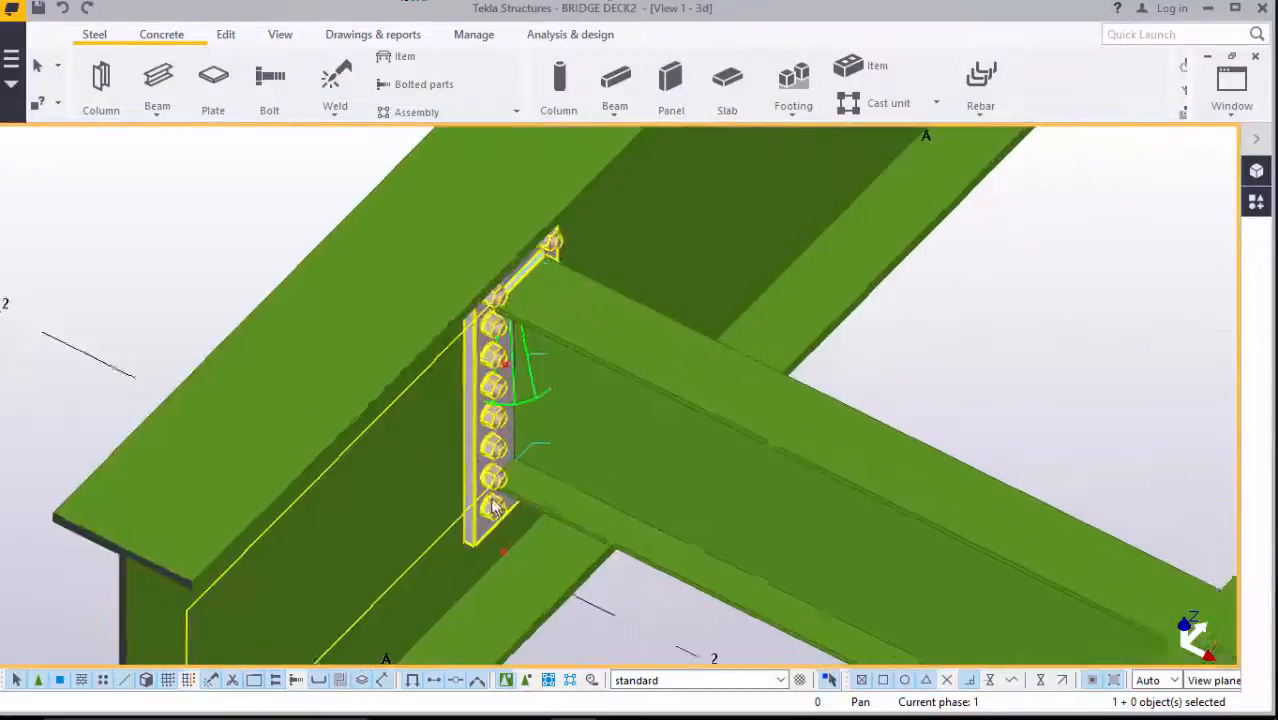
scroll(508, 393, up, 2)
scroll(500, 427, down, 2)
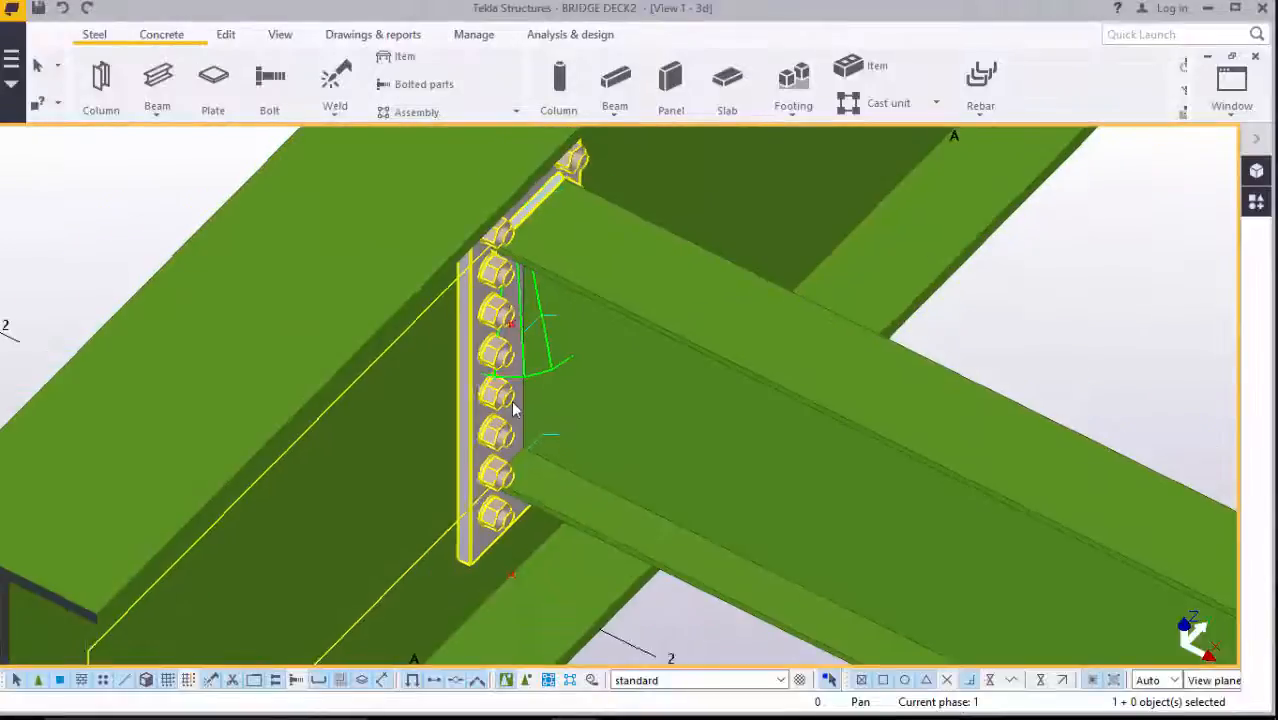
scroll(500, 427, down, 3)
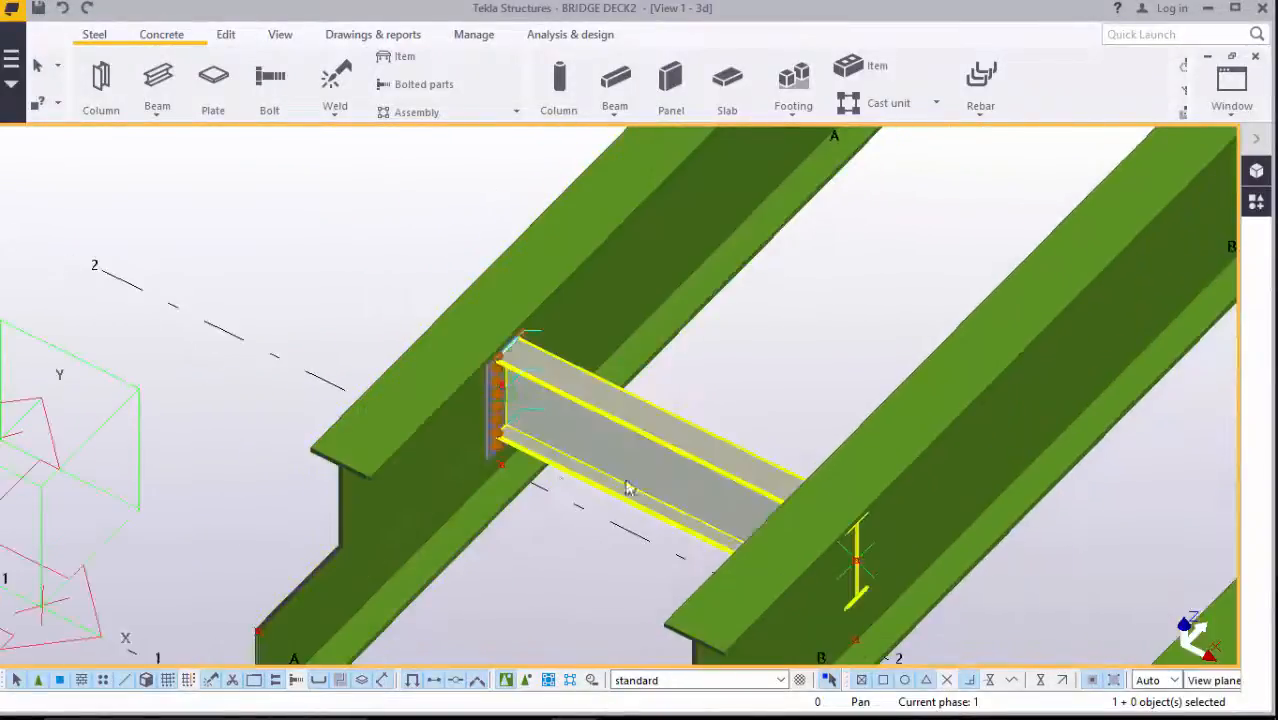
scroll(482, 415, up, 2)
scroll(486, 414, up, 2)
double_click(507, 405)
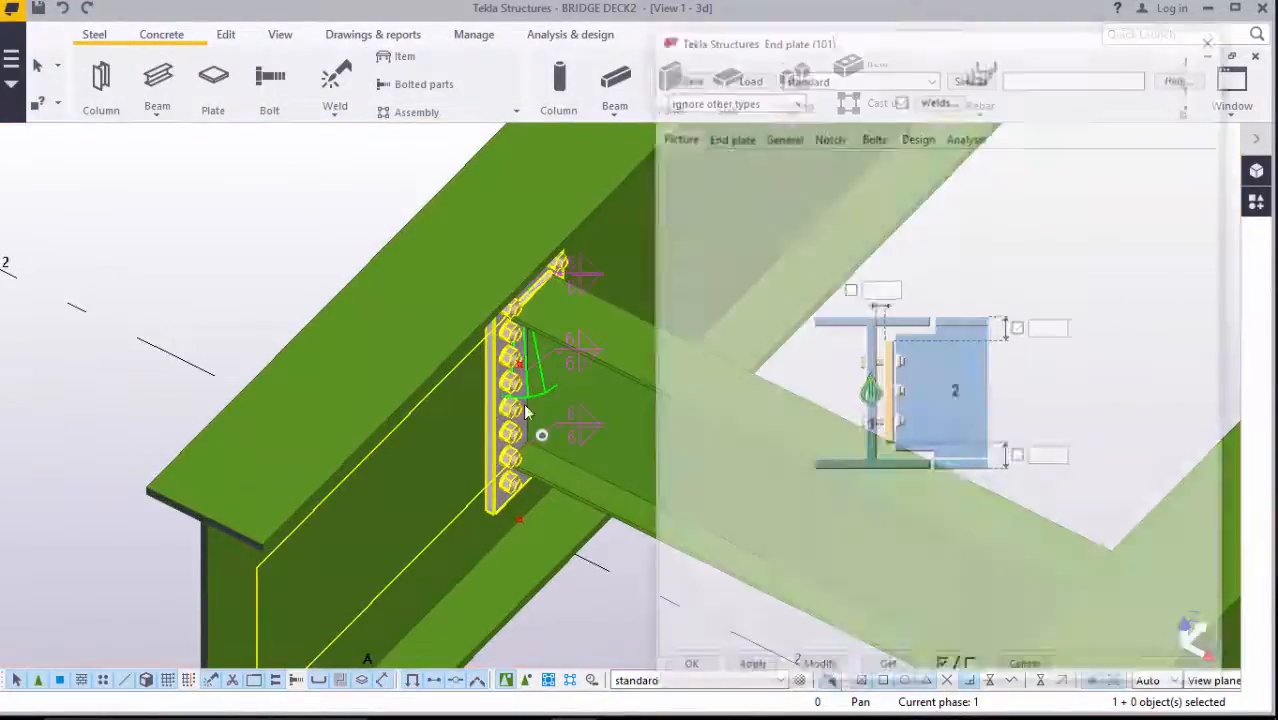
click(749, 670)
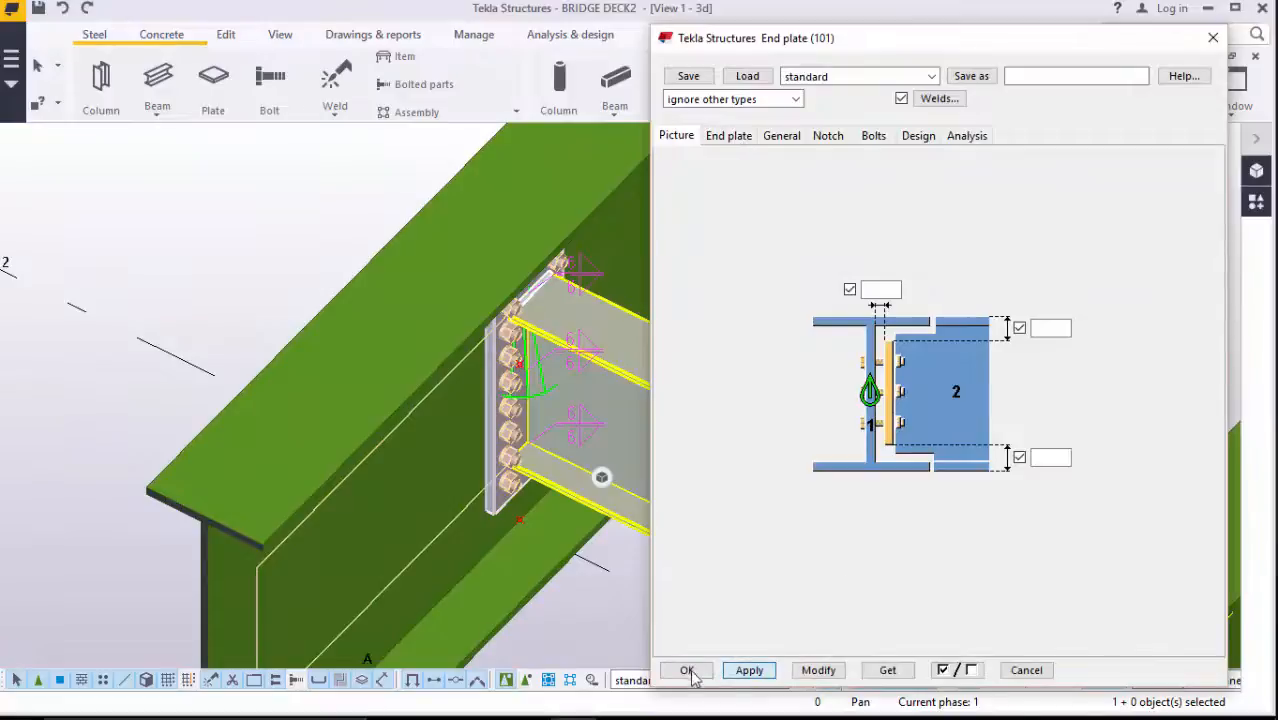
click(687, 670)
Create an End plate (101) connection between the grid B main beam and the other end of the cross beam
click(1257, 205)
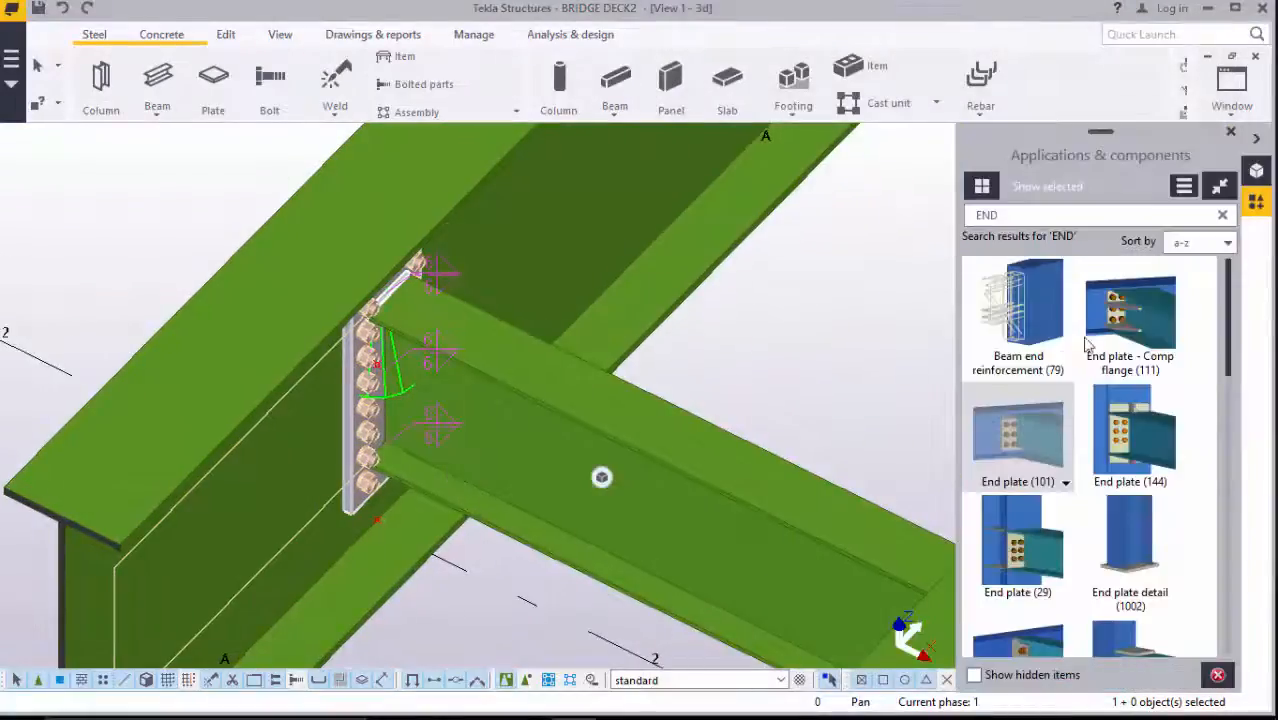
click(1018, 440)
scroll(742, 380, down, 5)
scroll(665, 479, up, 3)
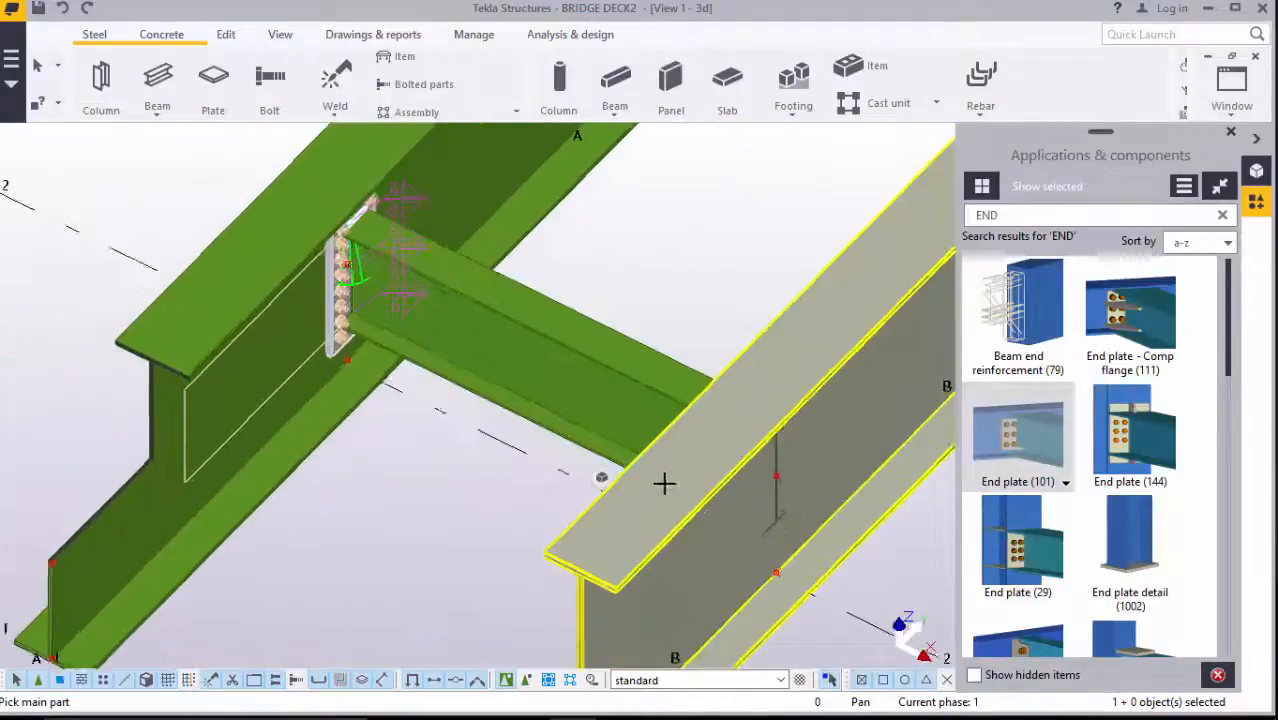
click(747, 508)
click(666, 365)
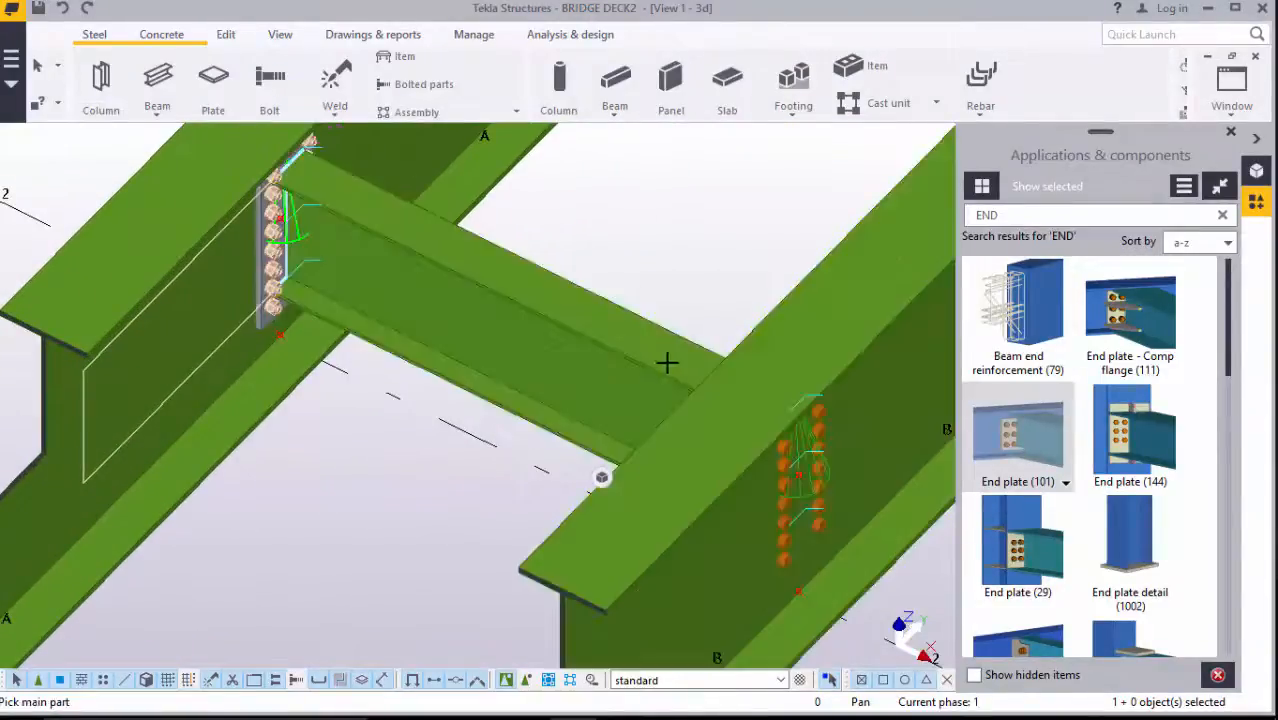
scroll(840, 497, up, 2)
scroll(841, 491, up, 3)
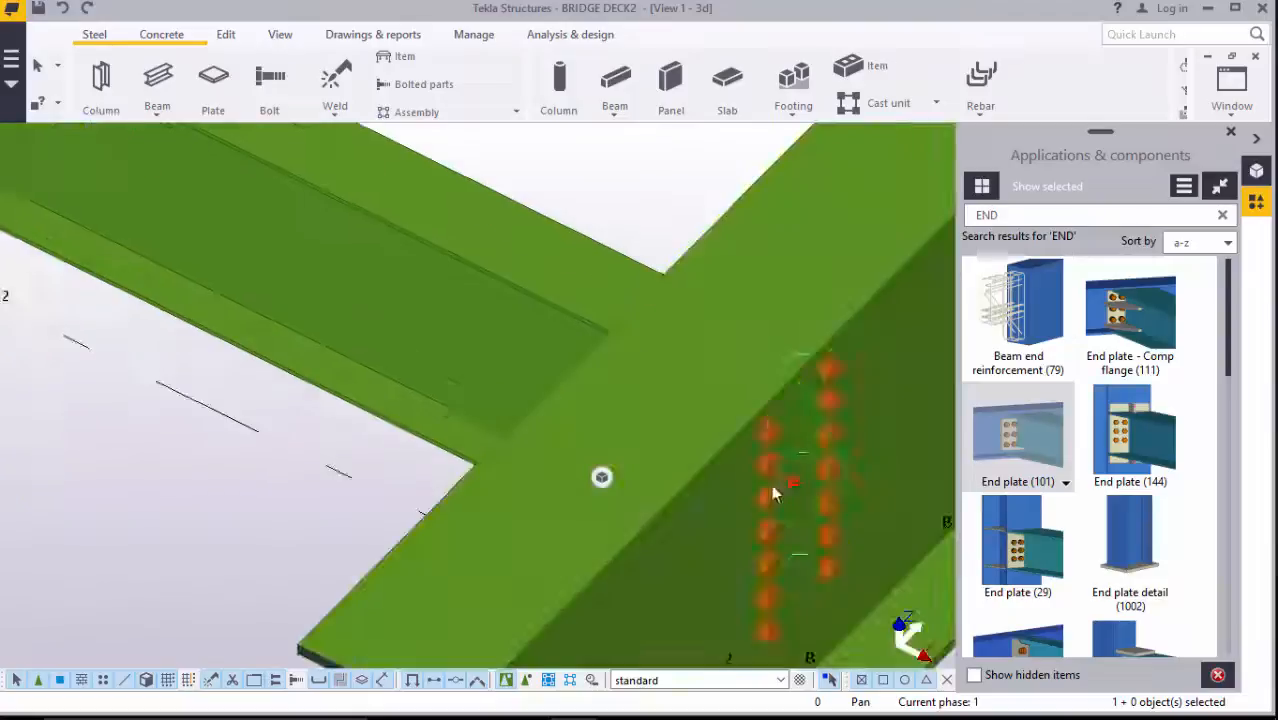
Copy the cross beam between girders A and B from grid line 2 to grid line 3
scroll(671, 414, down, 2)
scroll(671, 418, down, 4)
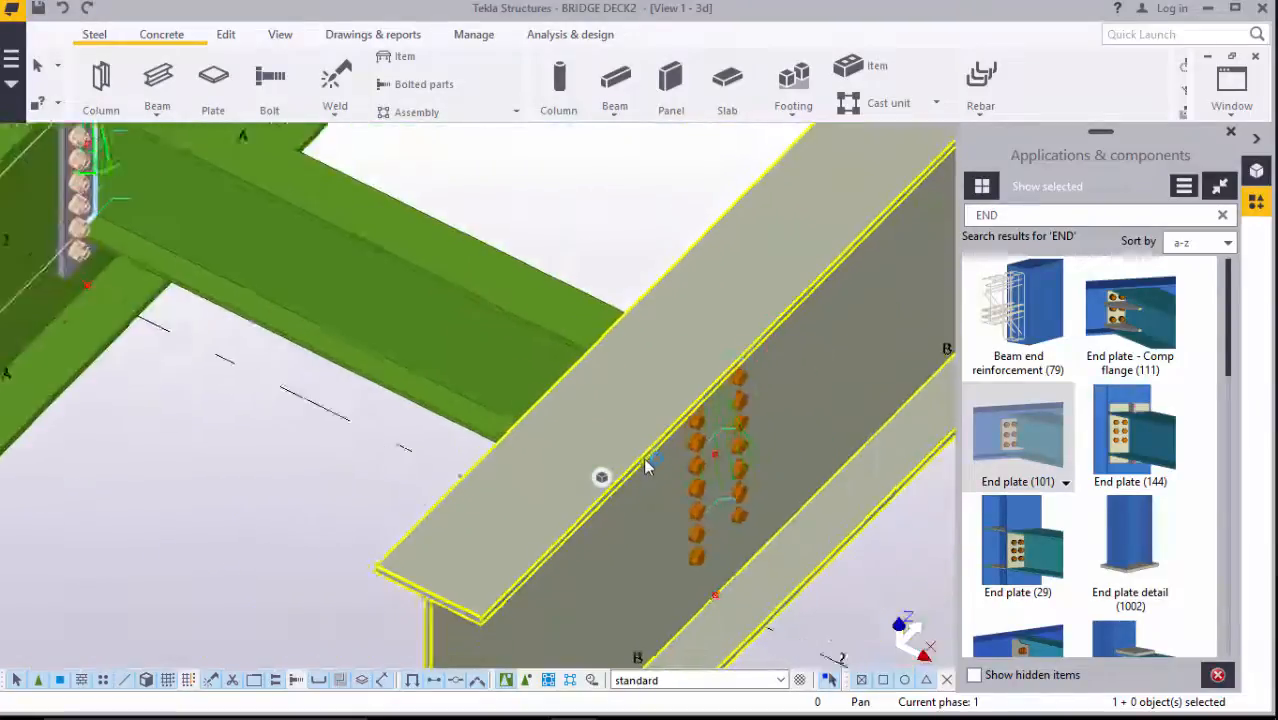
scroll(563, 340, down, 2)
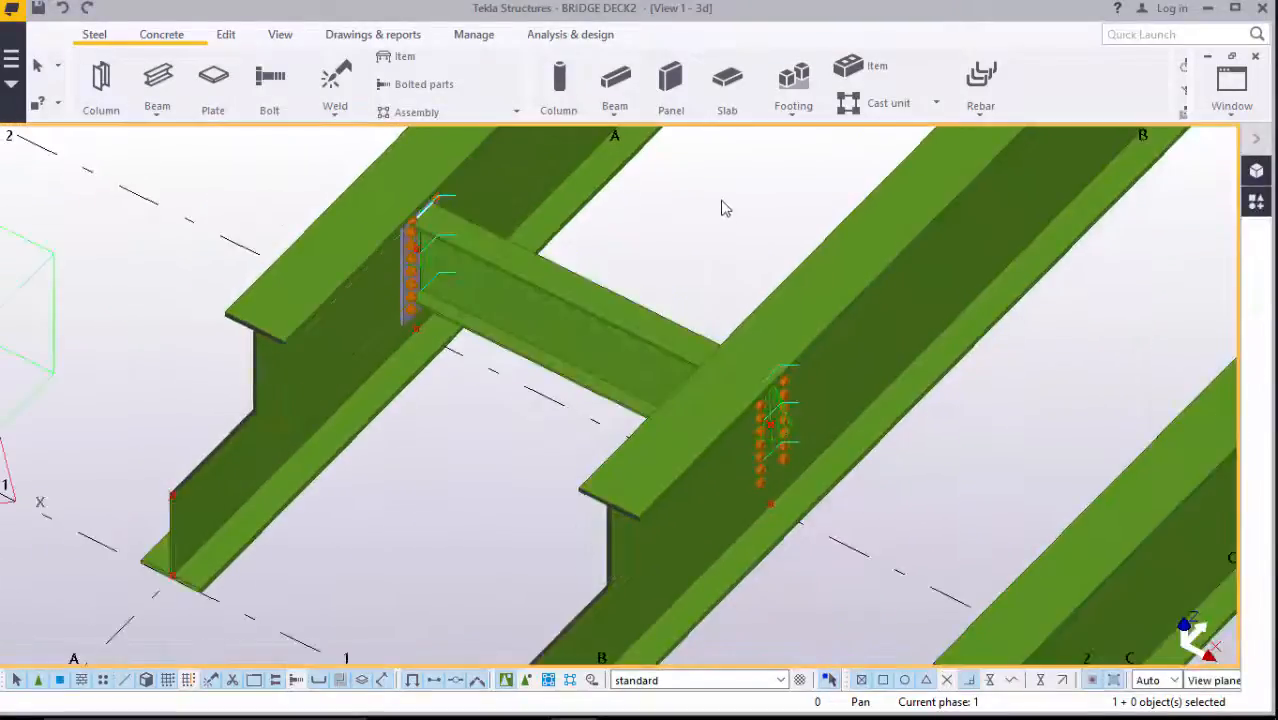
click(561, 304)
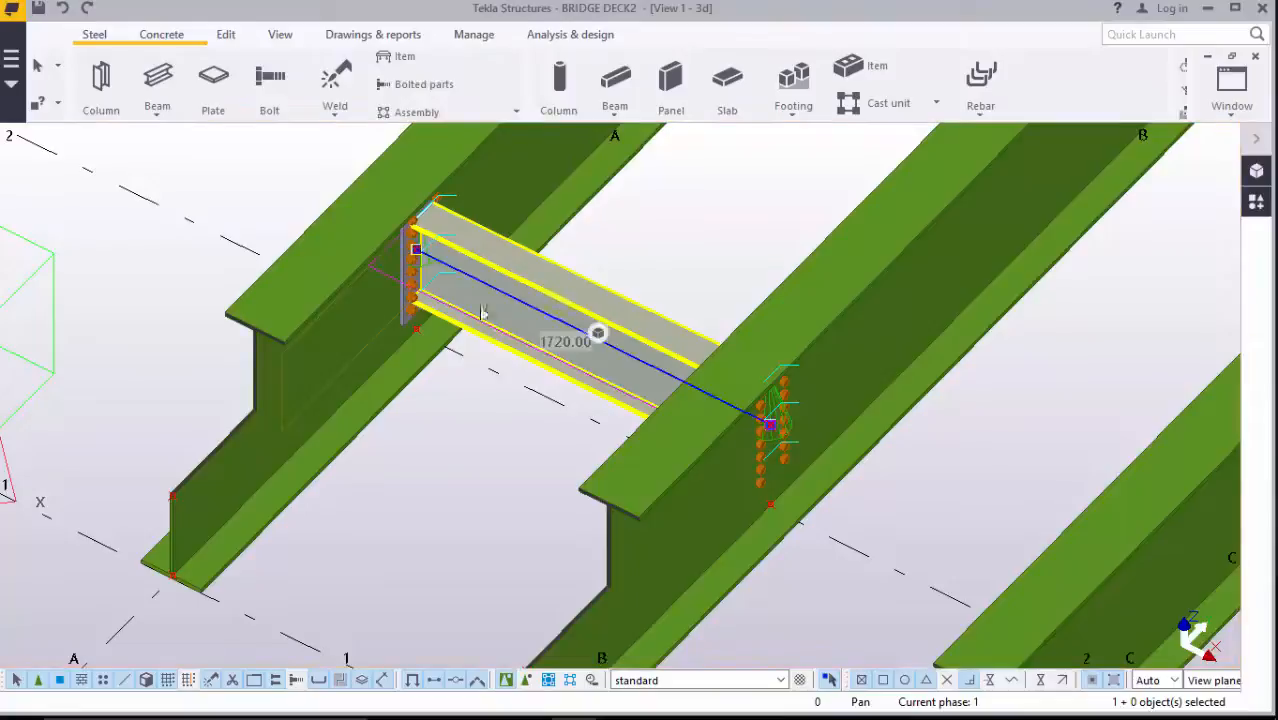
right_click(151, 291)
click(200, 322)
scroll(441, 365, down, 2)
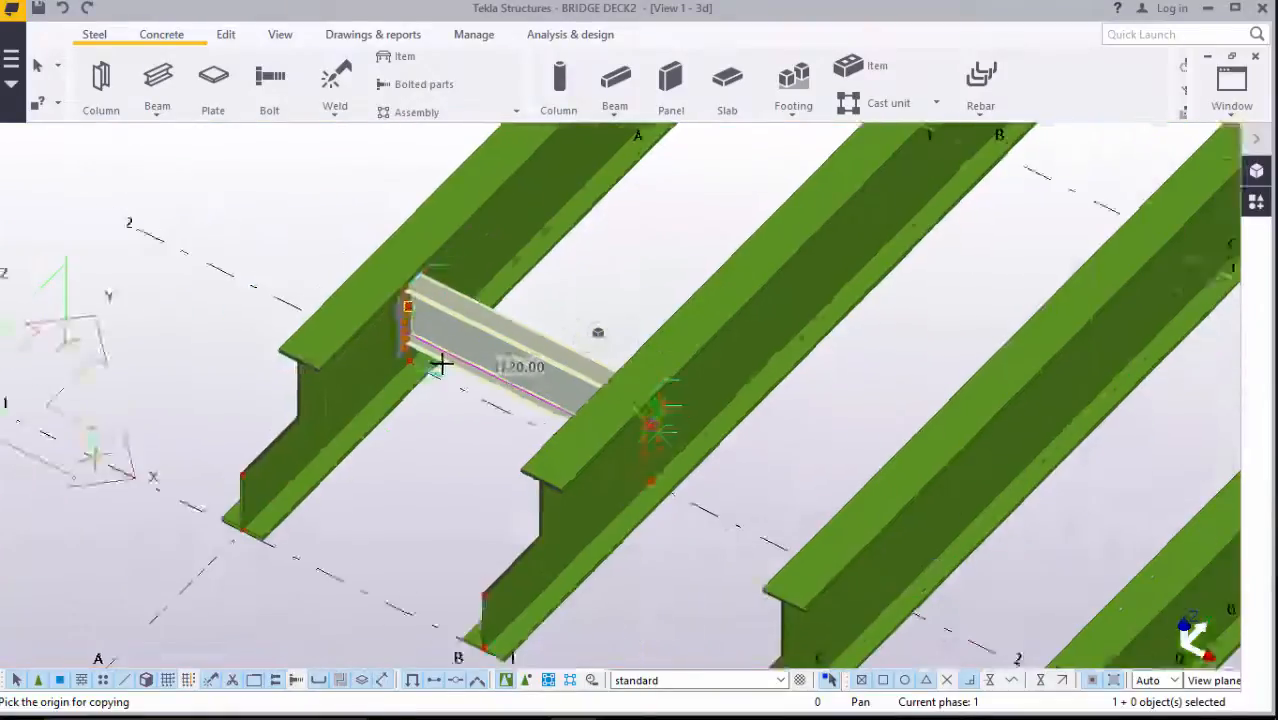
scroll(441, 365, down, 2)
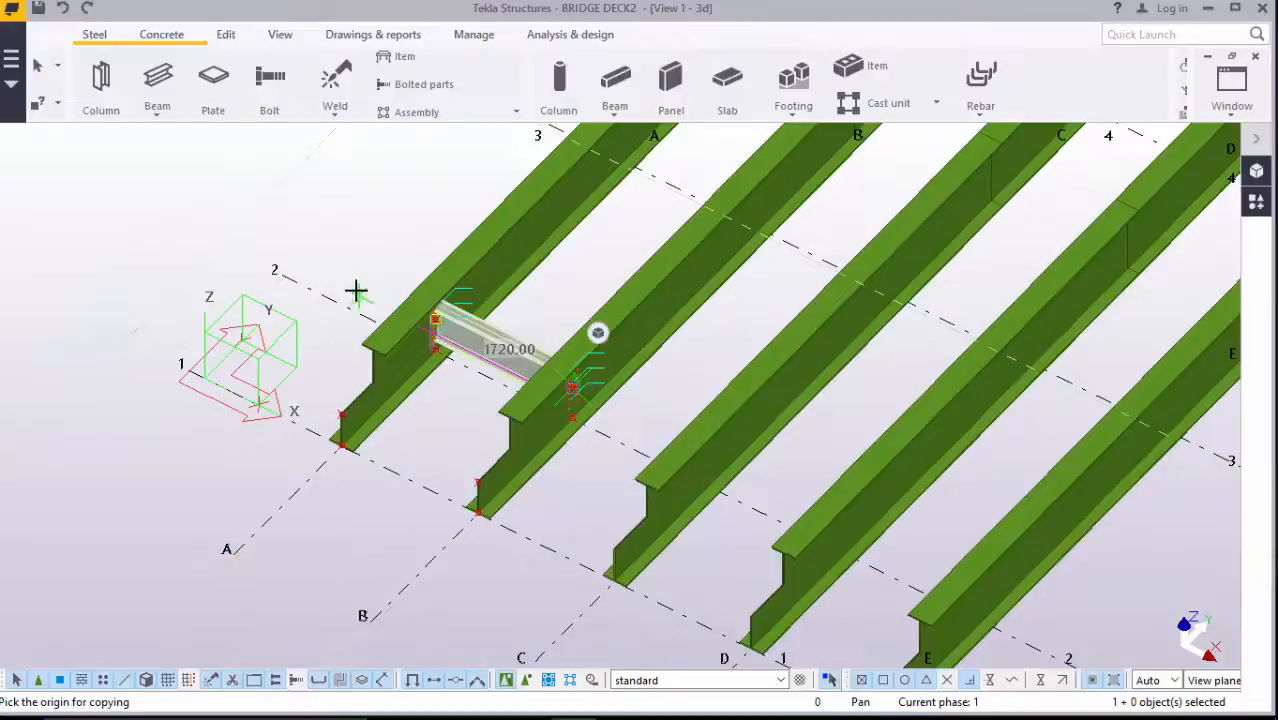
click(279, 272)
scroll(368, 441, down, 2)
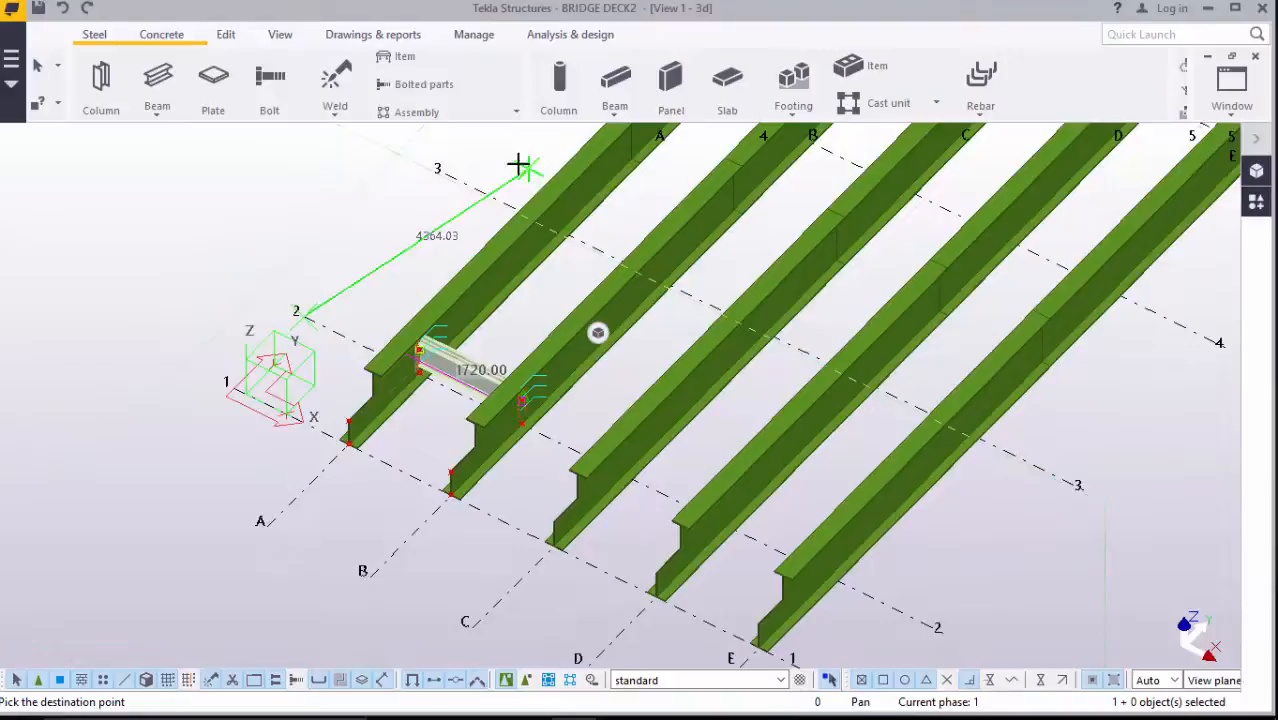
click(441, 170)
scroll(512, 468, down, 1)
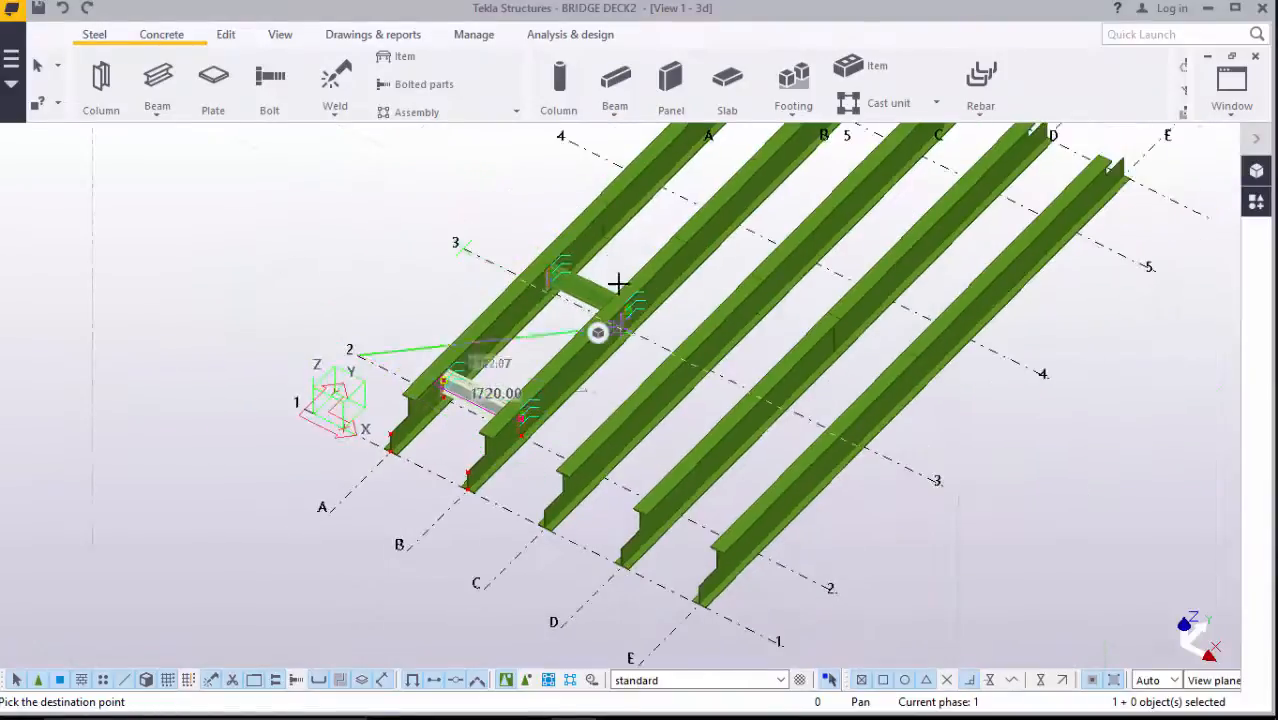
Place further copies of the cross beam at grid lines 4 and 5, and end the copying
scroll(590, 275, up, 4)
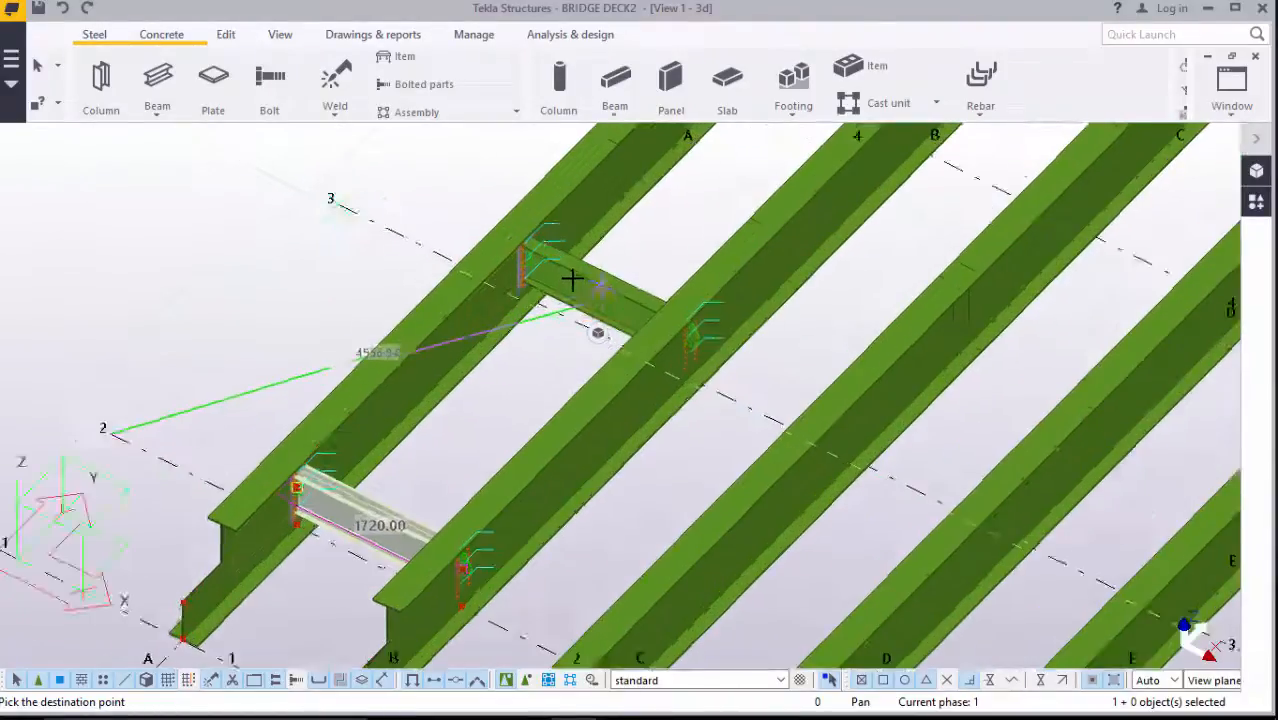
scroll(556, 418, down, 3)
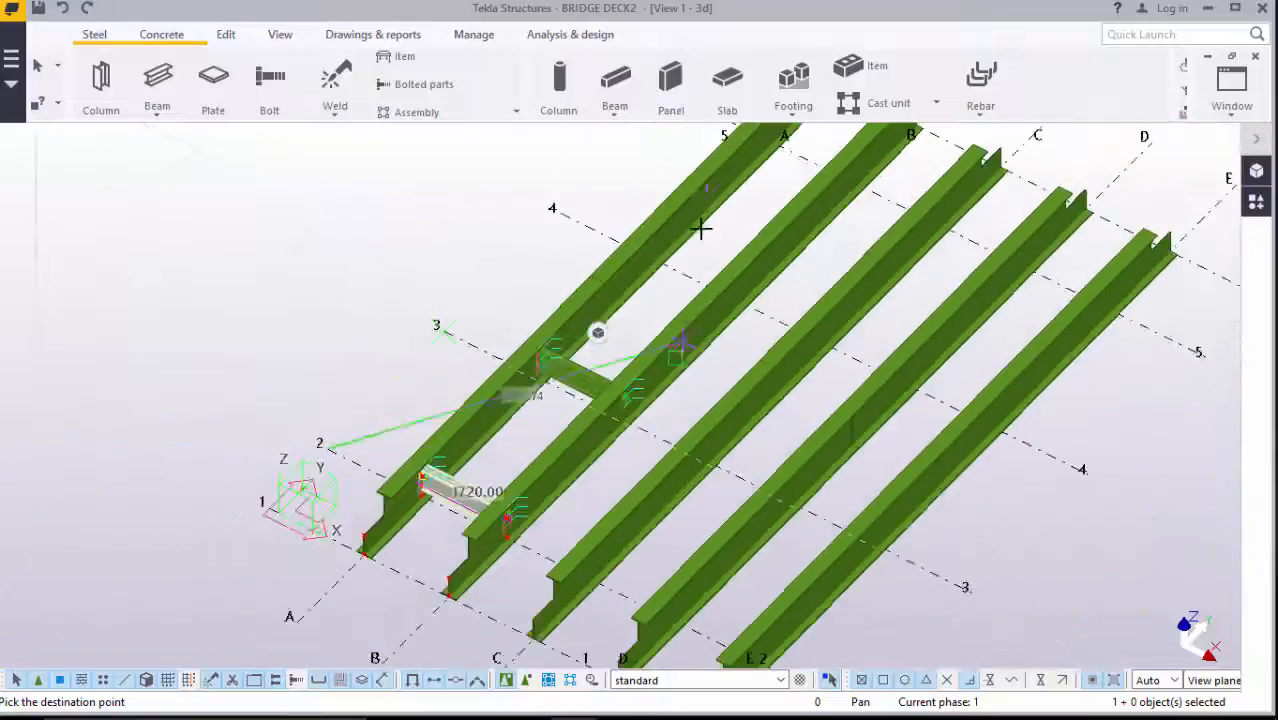
click(565, 210)
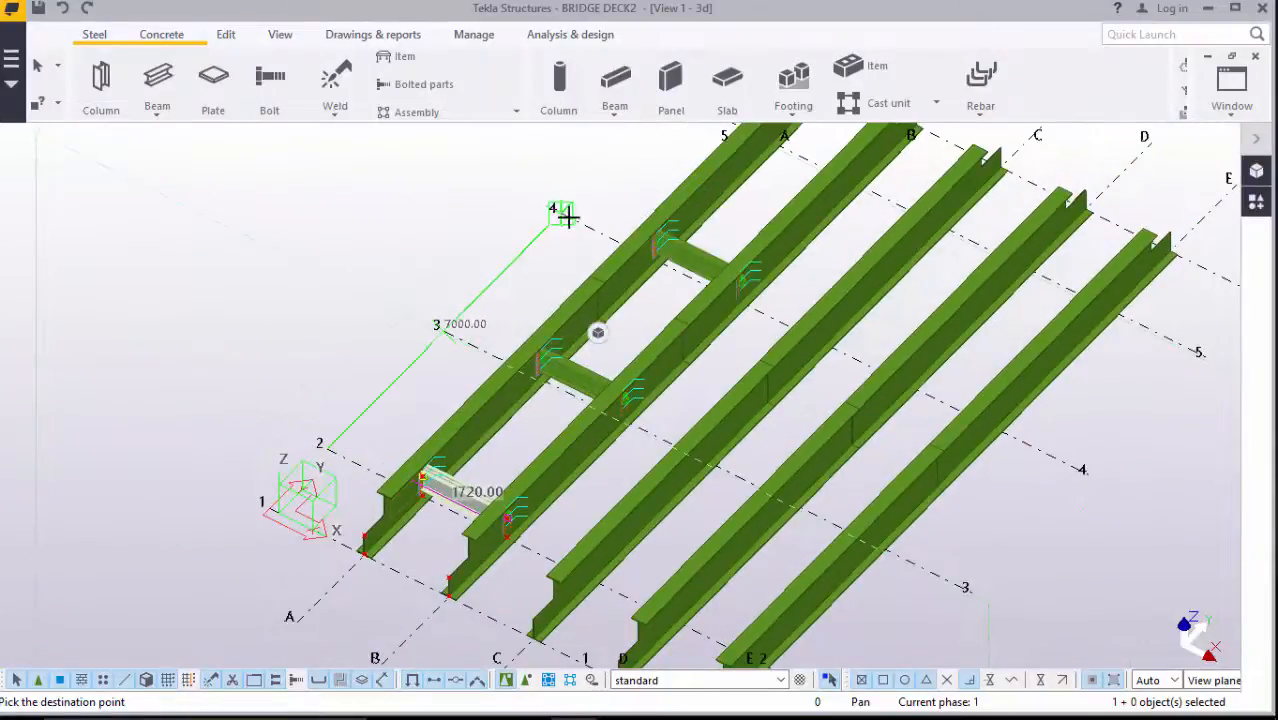
scroll(618, 403, down, 3)
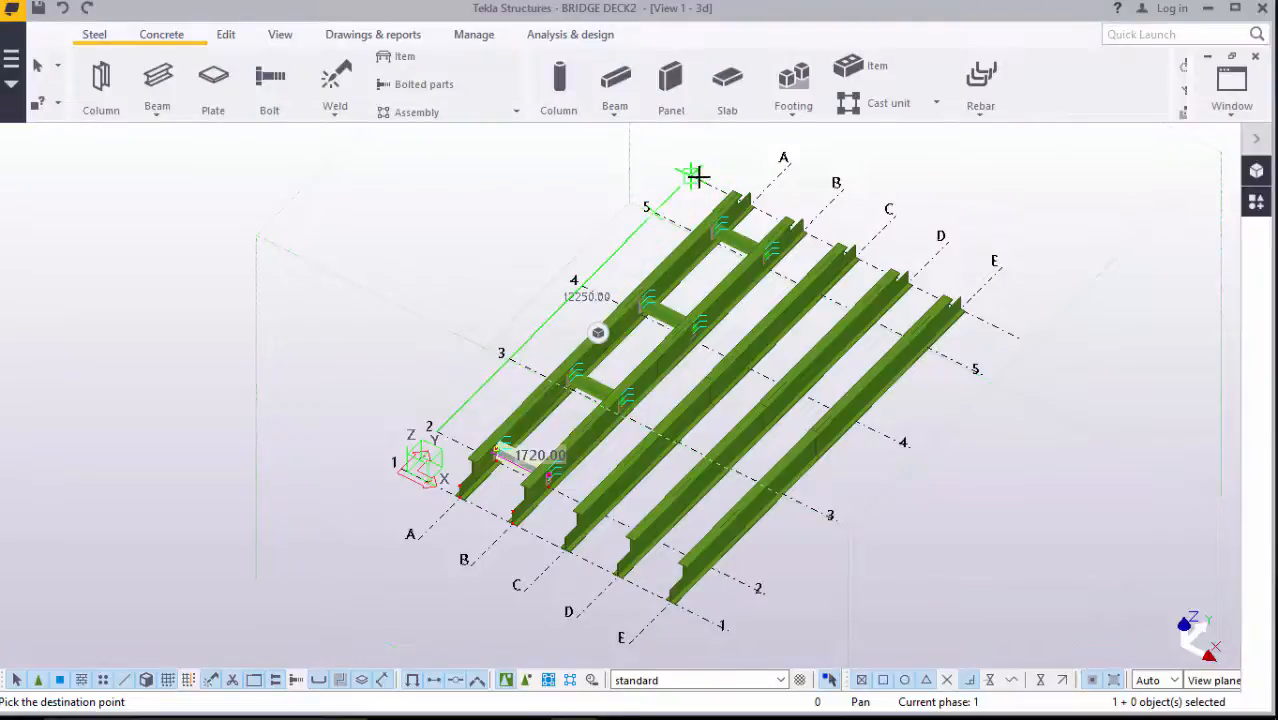
scroll(695, 176, up, 4)
right_click(680, 207)
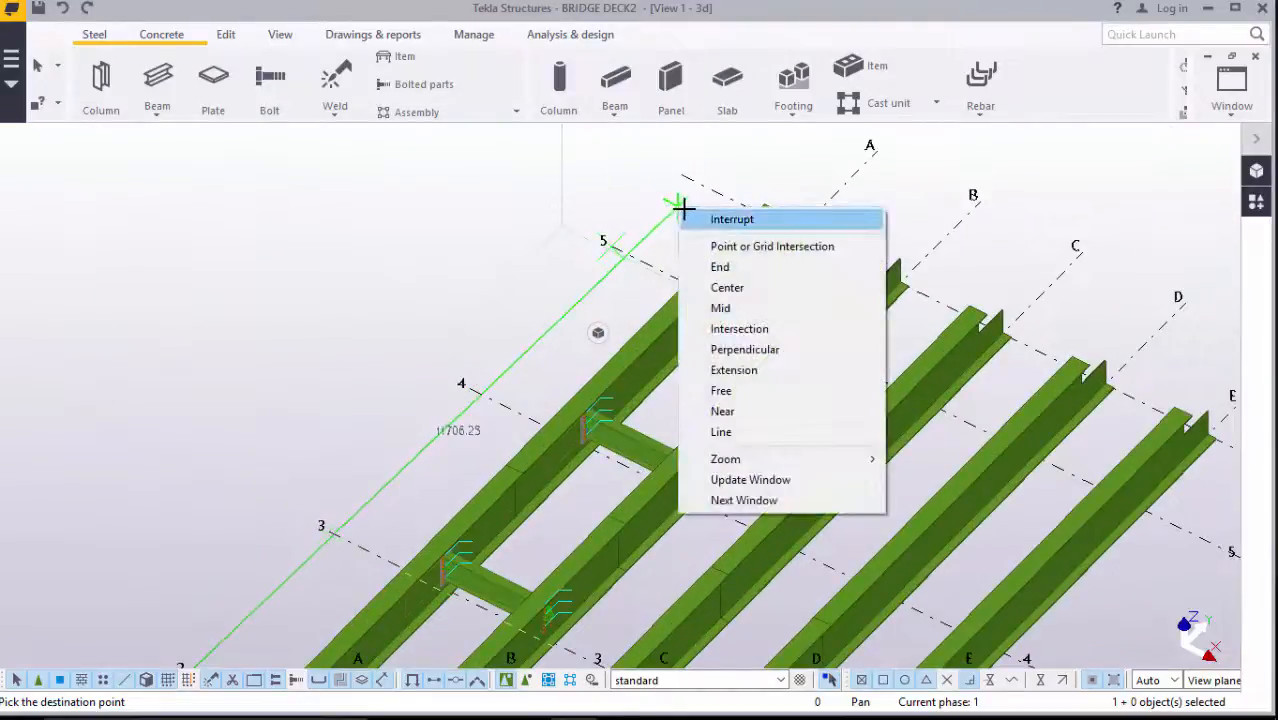
click(684, 214)
Copy the four cross beams between girders A and B into the B–C bay, using grid line A as origin and B as destination
scroll(678, 228, down, 2)
scroll(745, 278, up, 5)
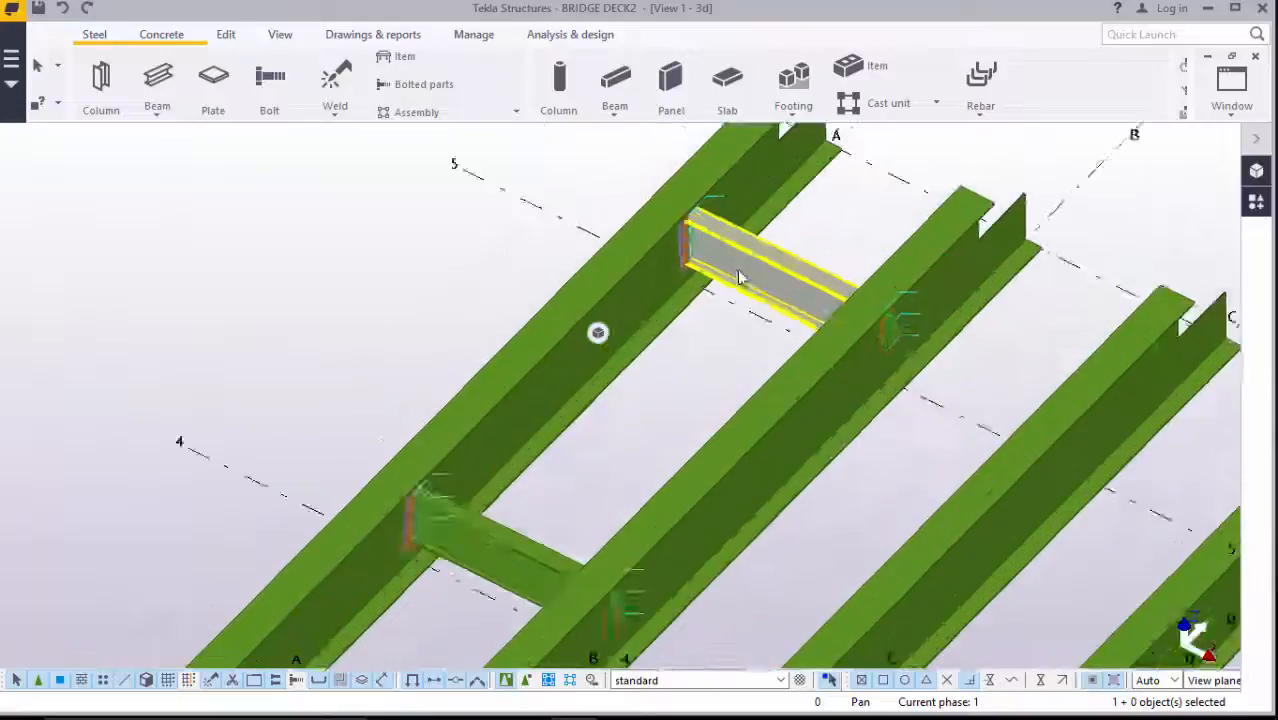
scroll(738, 270, up, 2)
click(753, 266)
scroll(750, 265, down, 2)
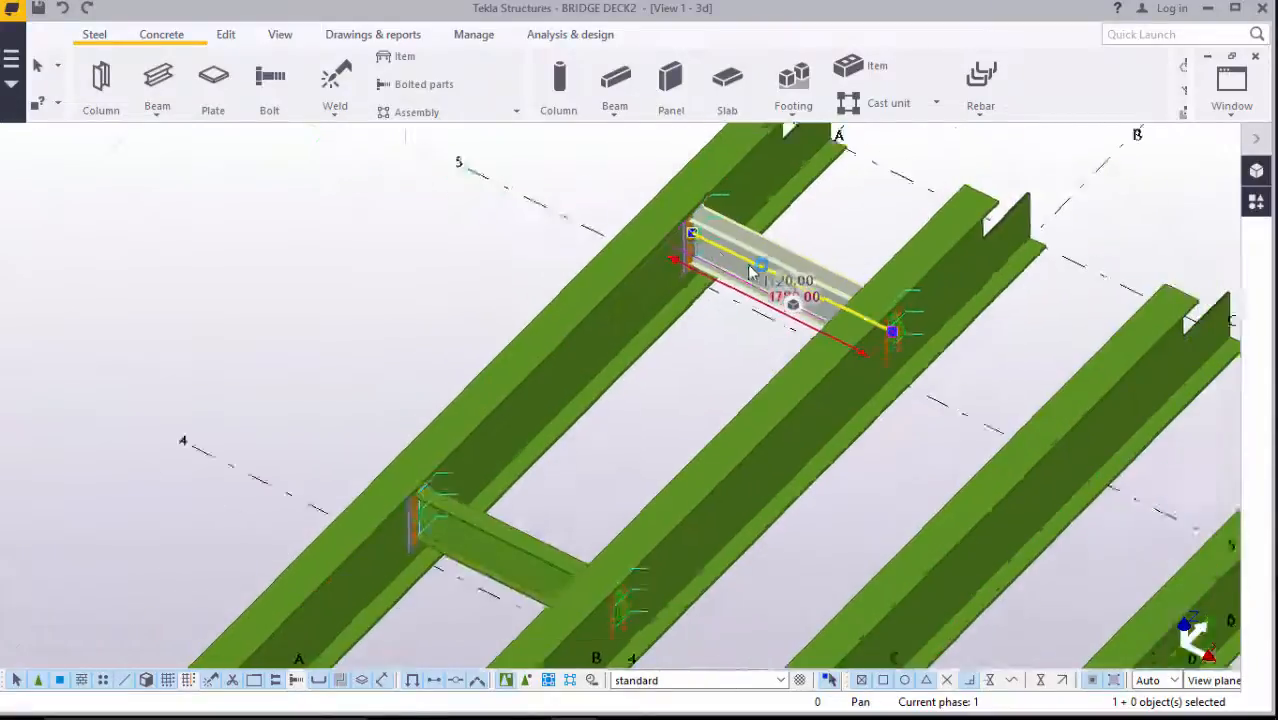
scroll(714, 240, down, 3)
scroll(616, 413, up, 2)
ctrl+click(619, 392)
scroll(630, 341, down, 3)
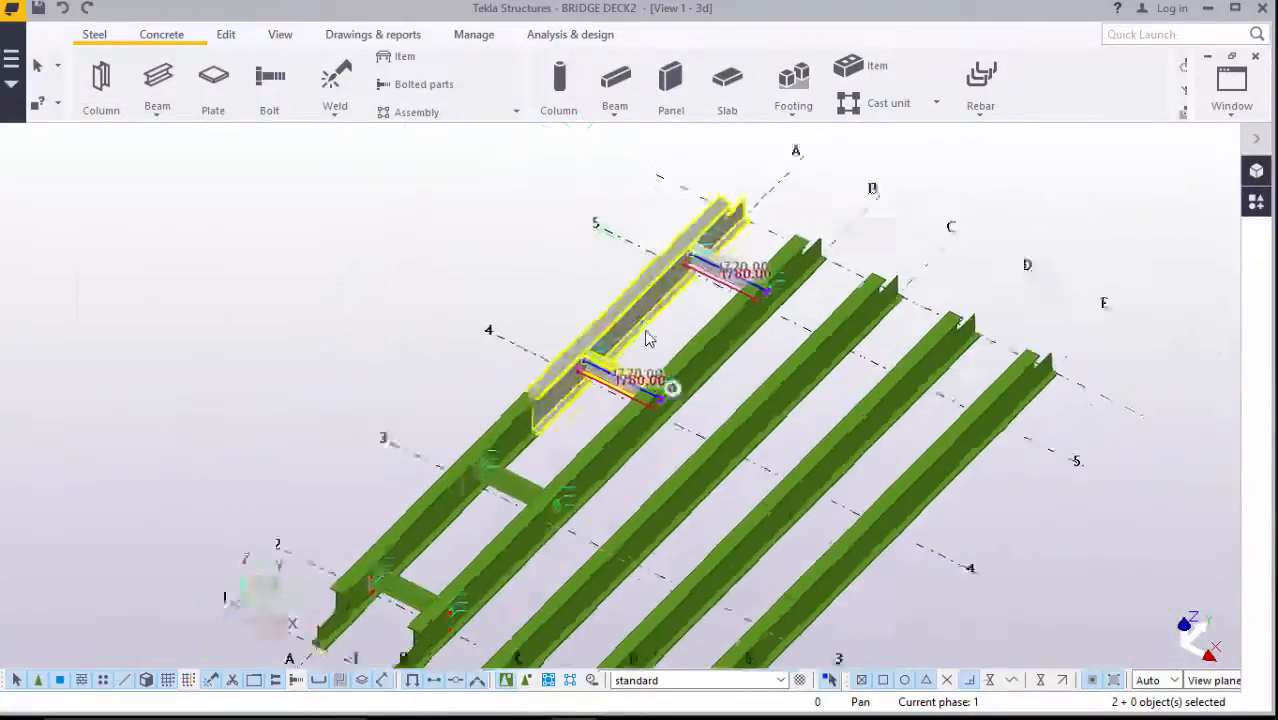
scroll(646, 340, down, 3)
scroll(510, 460, up, 4)
ctrl+click(518, 462)
scroll(494, 472, down, 3)
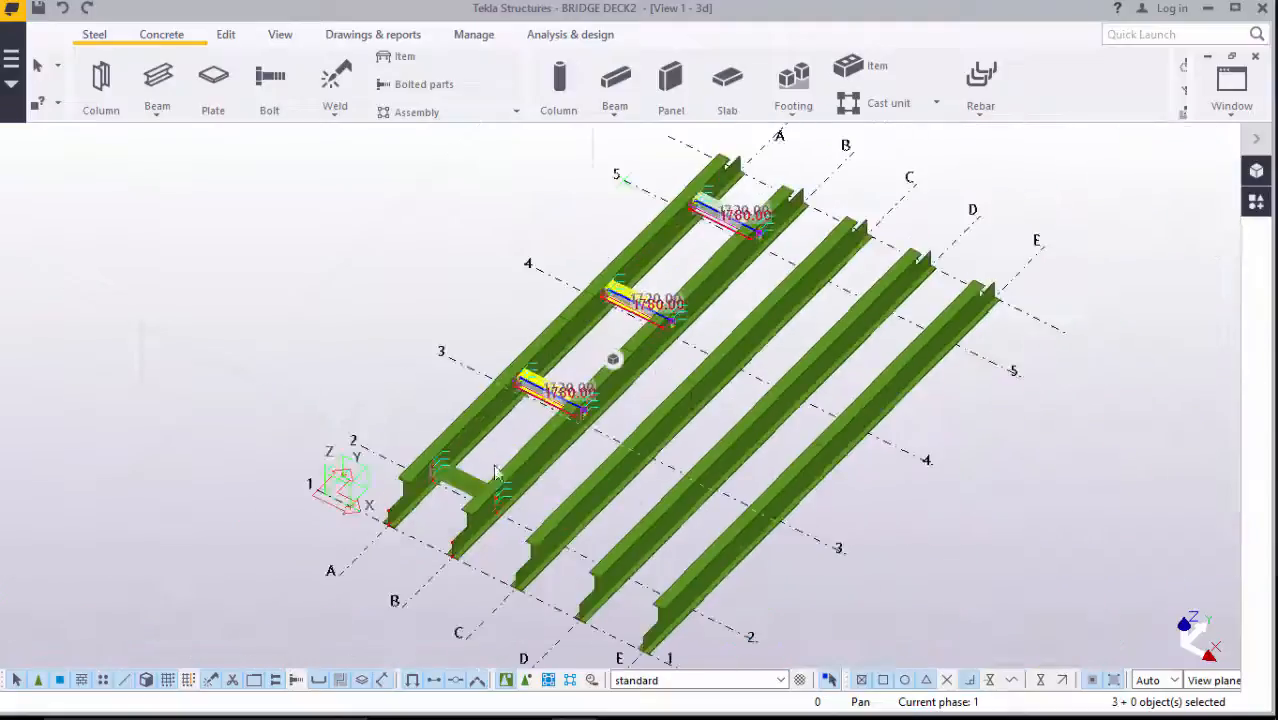
scroll(494, 472, up, 4)
ctrl+click(478, 345)
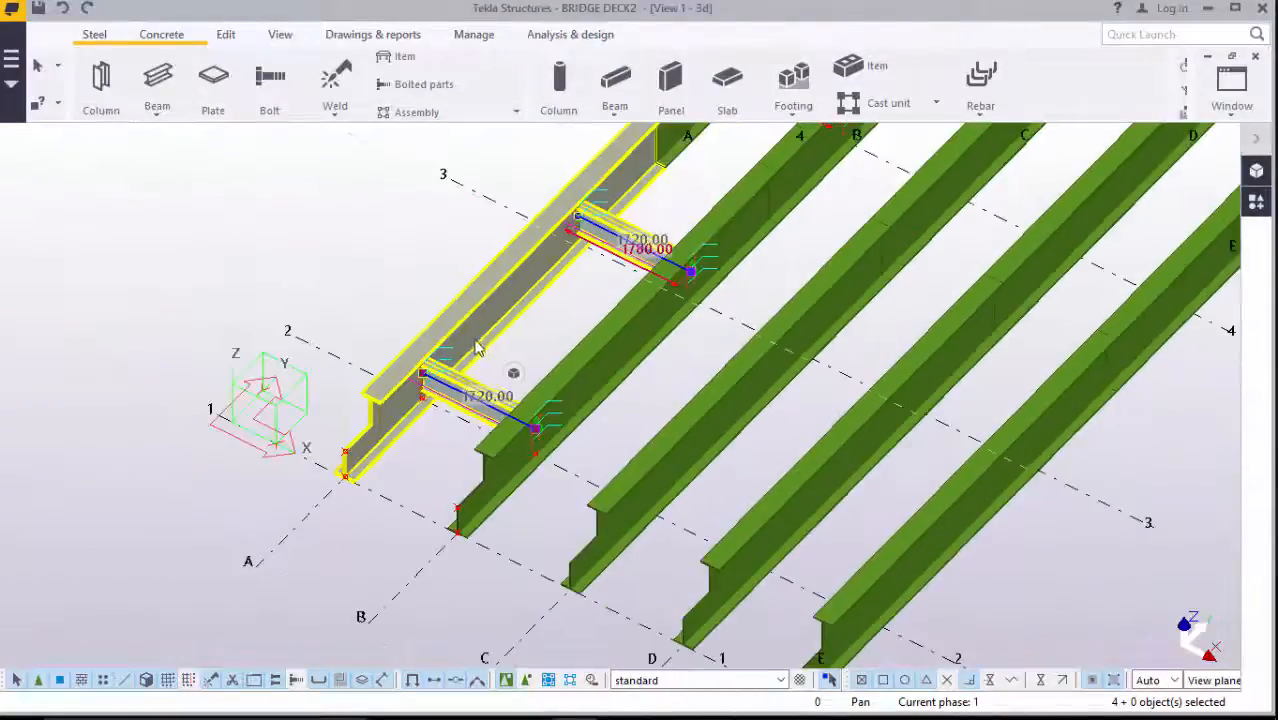
scroll(478, 345, down, 3)
right_click(336, 210)
click(380, 249)
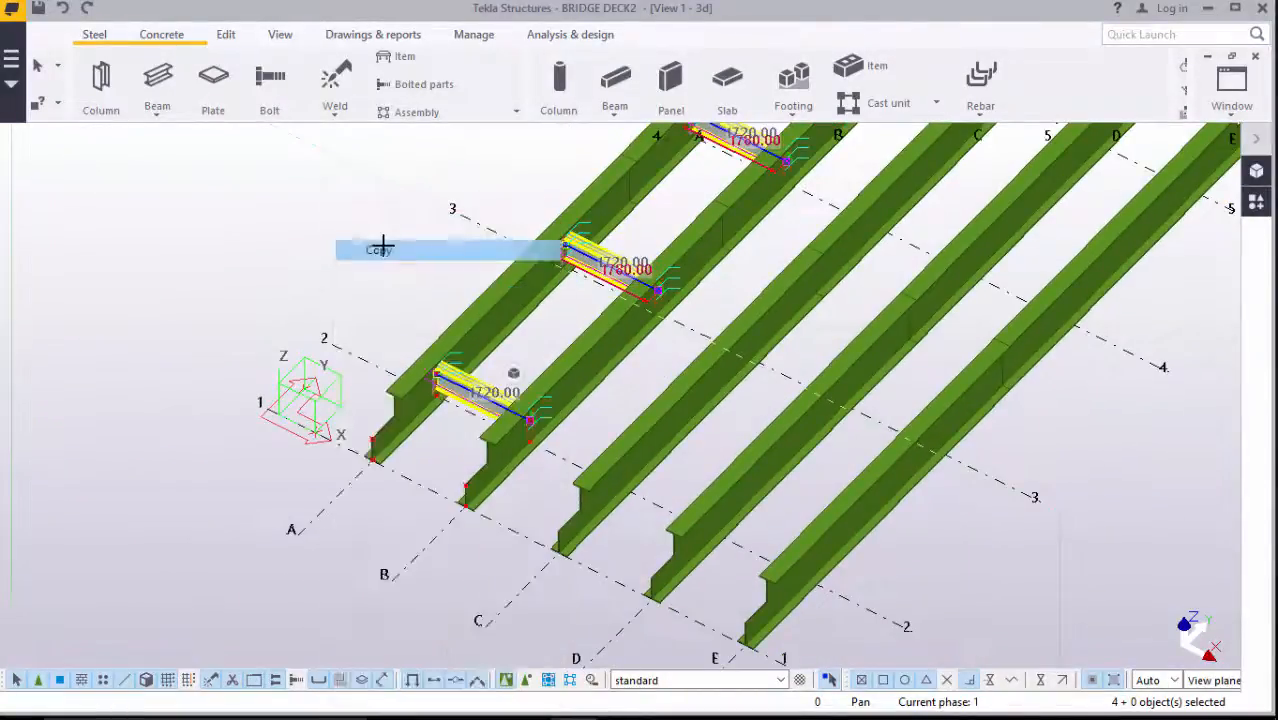
scroll(453, 356, down, 2)
scroll(439, 491, up, 1)
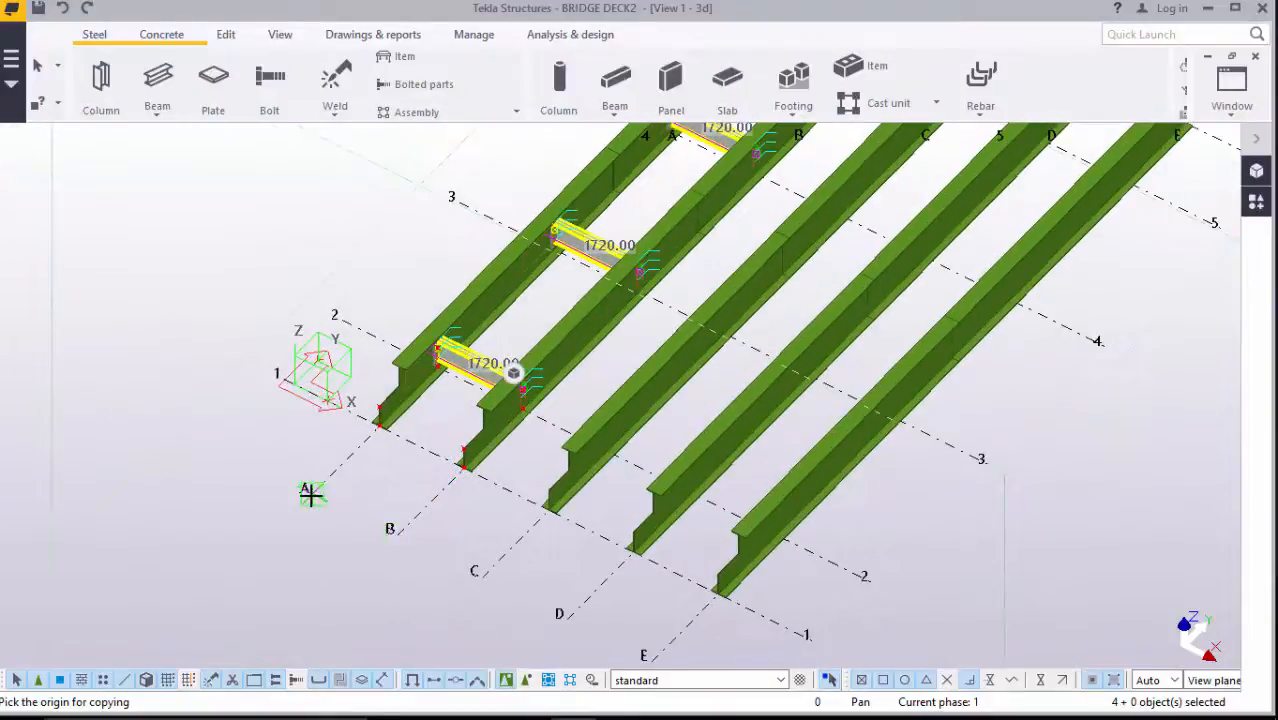
click(311, 493)
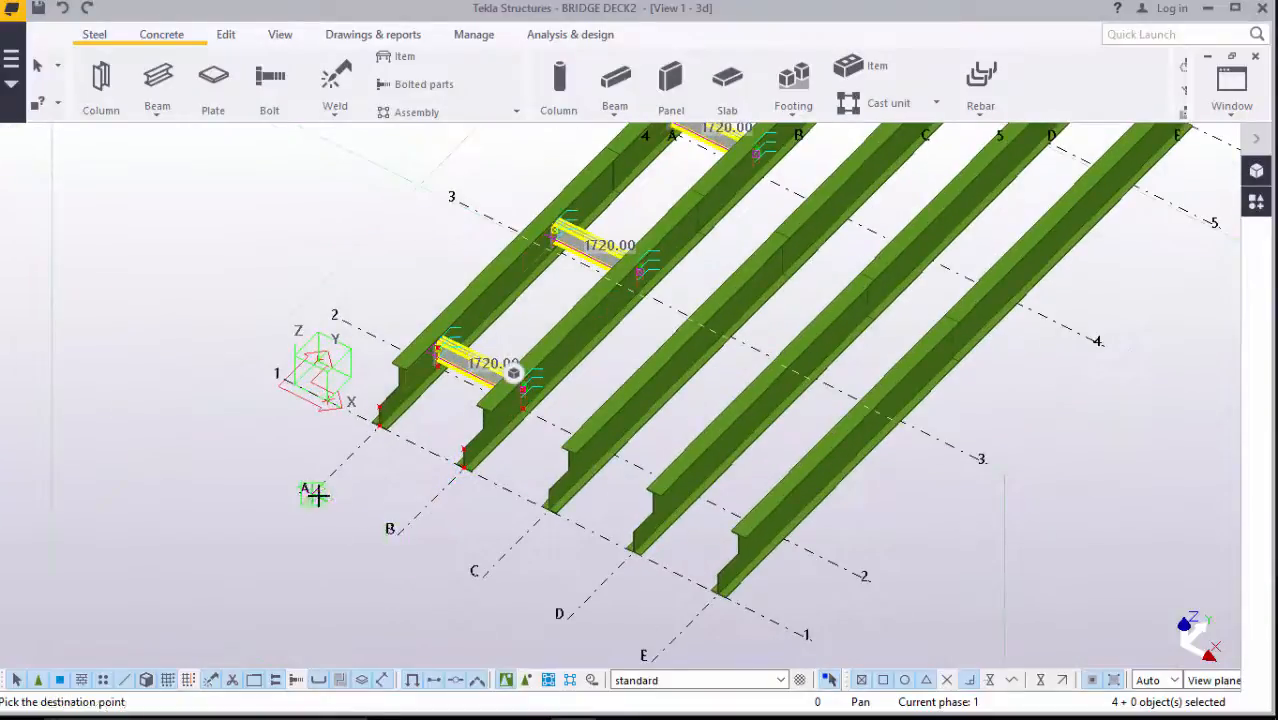
click(397, 533)
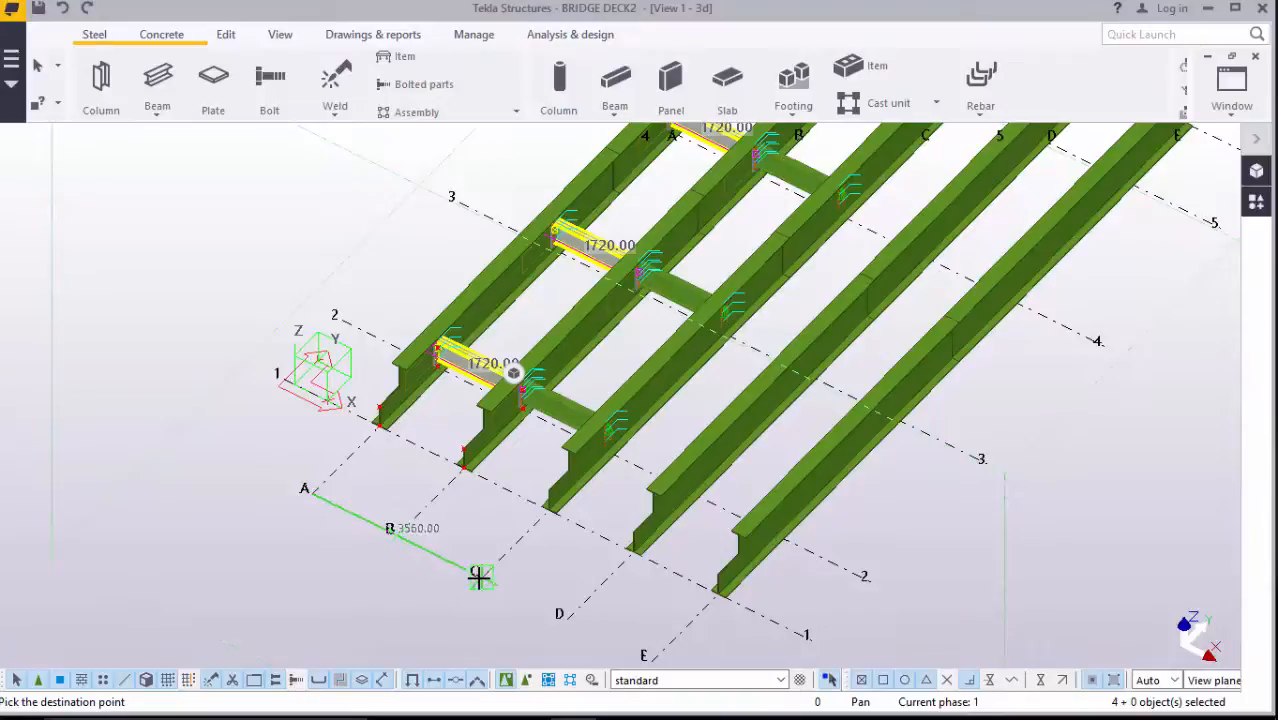
Place further copies of the four cross beams in the C–D and D–E bays, and end the copying
click(479, 576)
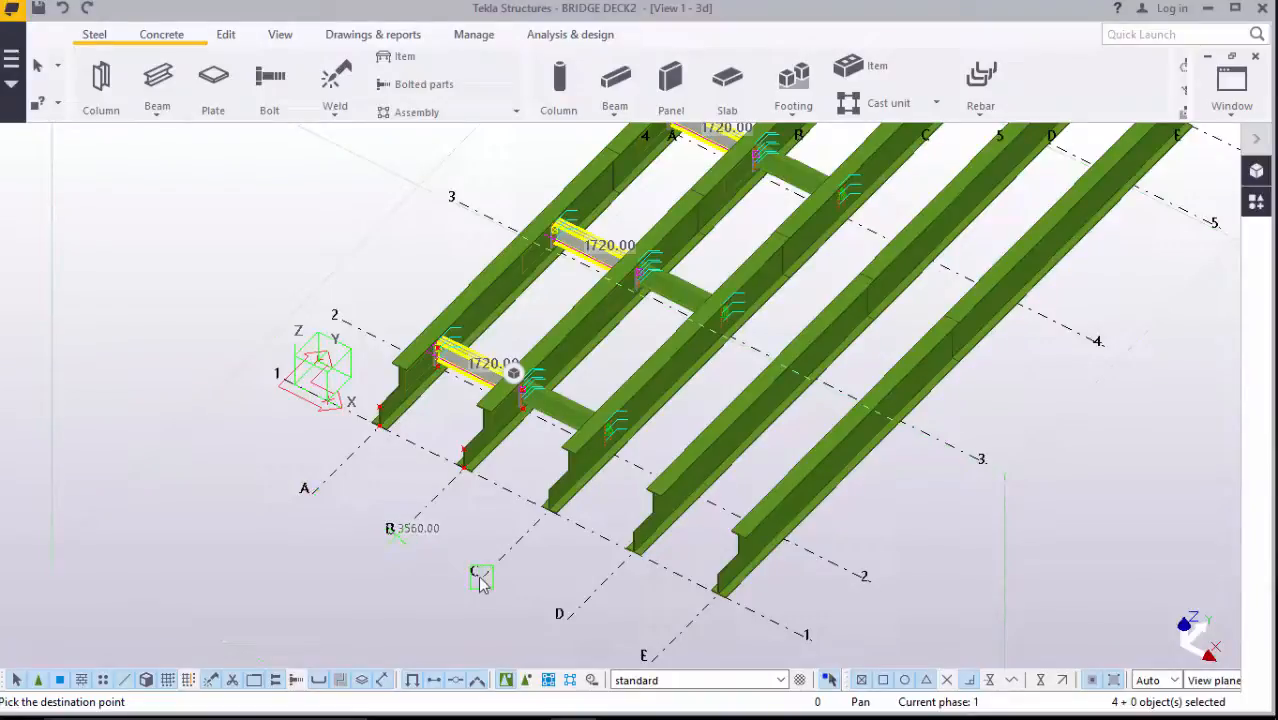
click(565, 618)
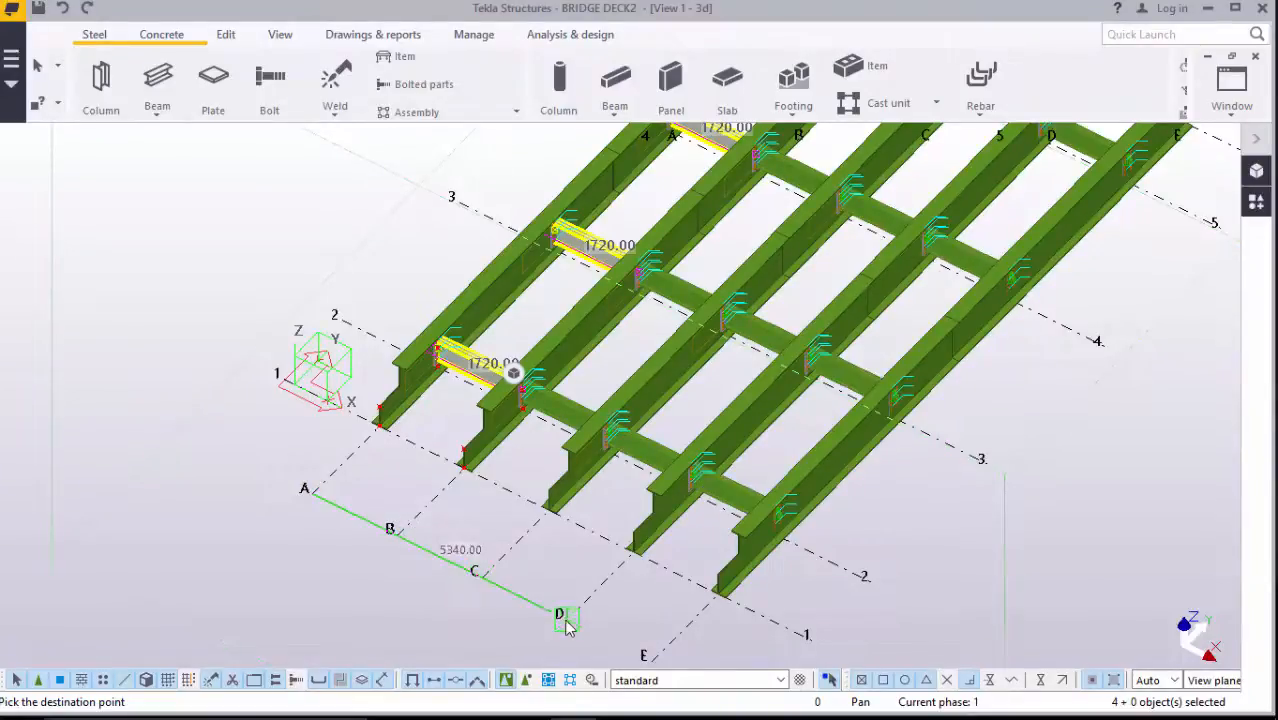
right_click(411, 506)
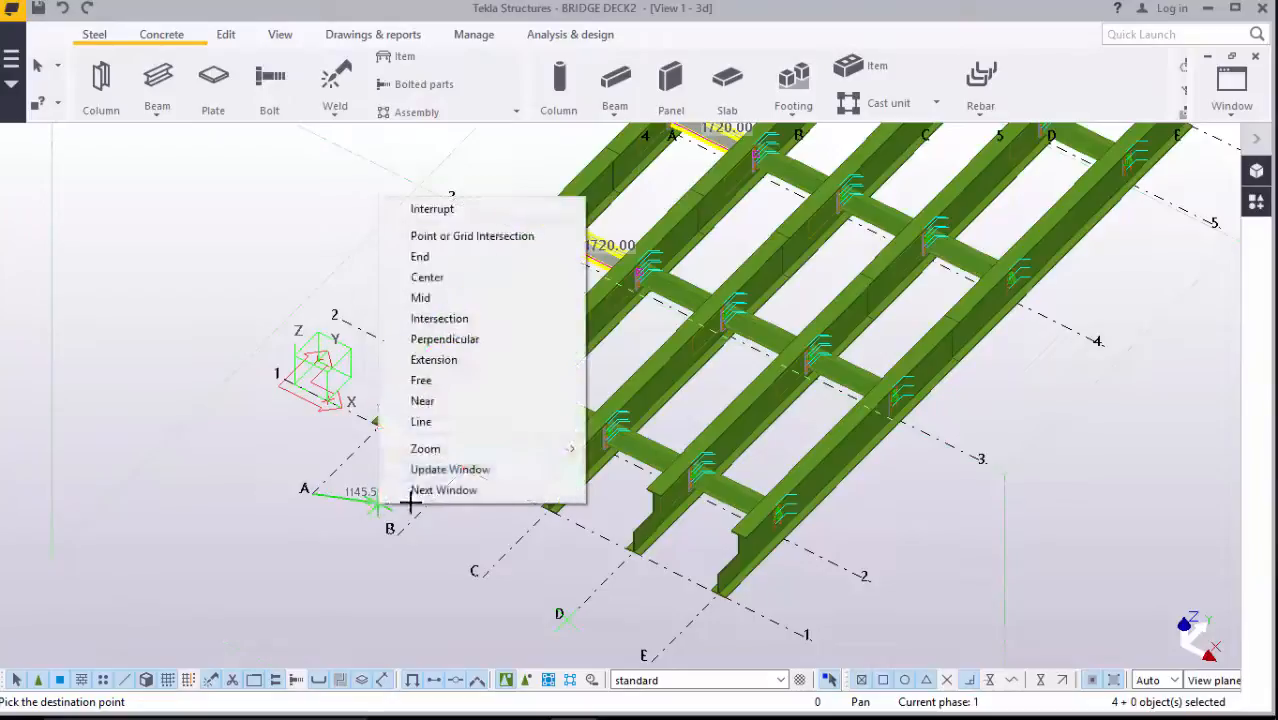
click(414, 208)
Examine the bolted end plate connections of the copied cross beams at girders D and E
scroll(1008, 285, up, 2)
scroll(1010, 300, up, 6)
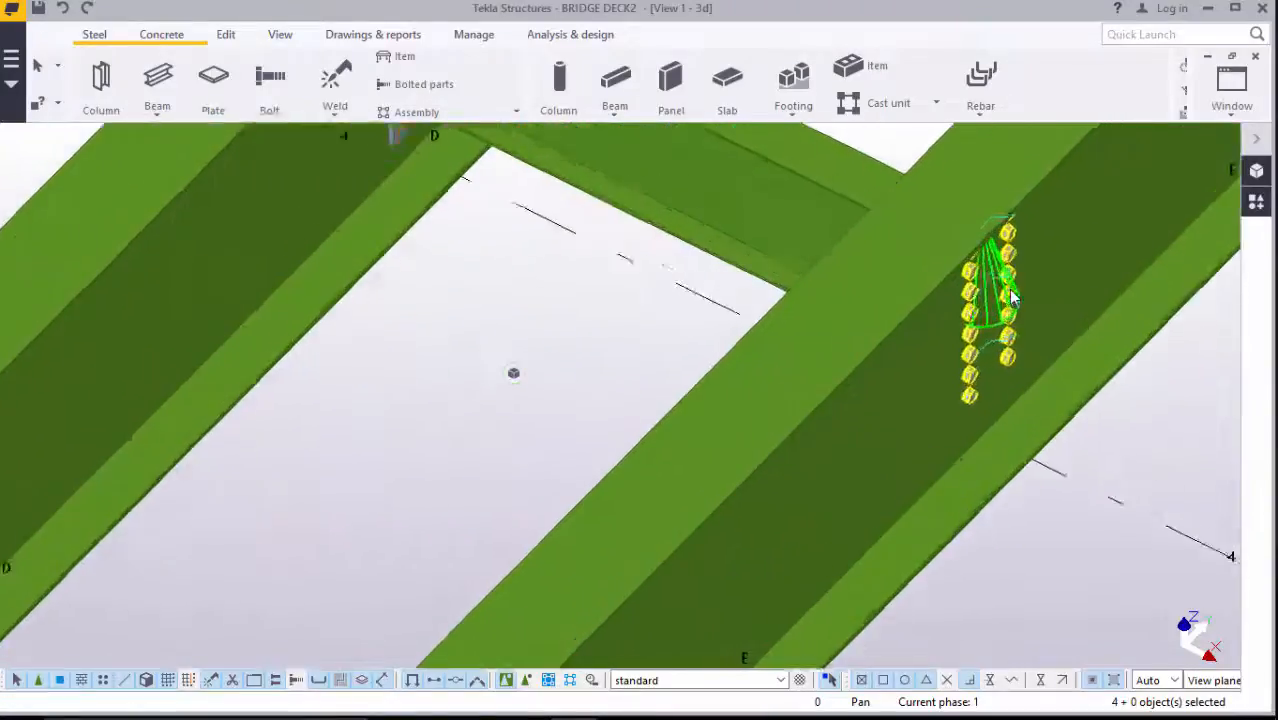
scroll(906, 356, down, 6)
scroll(708, 230, up, 3)
scroll(706, 230, up, 5)
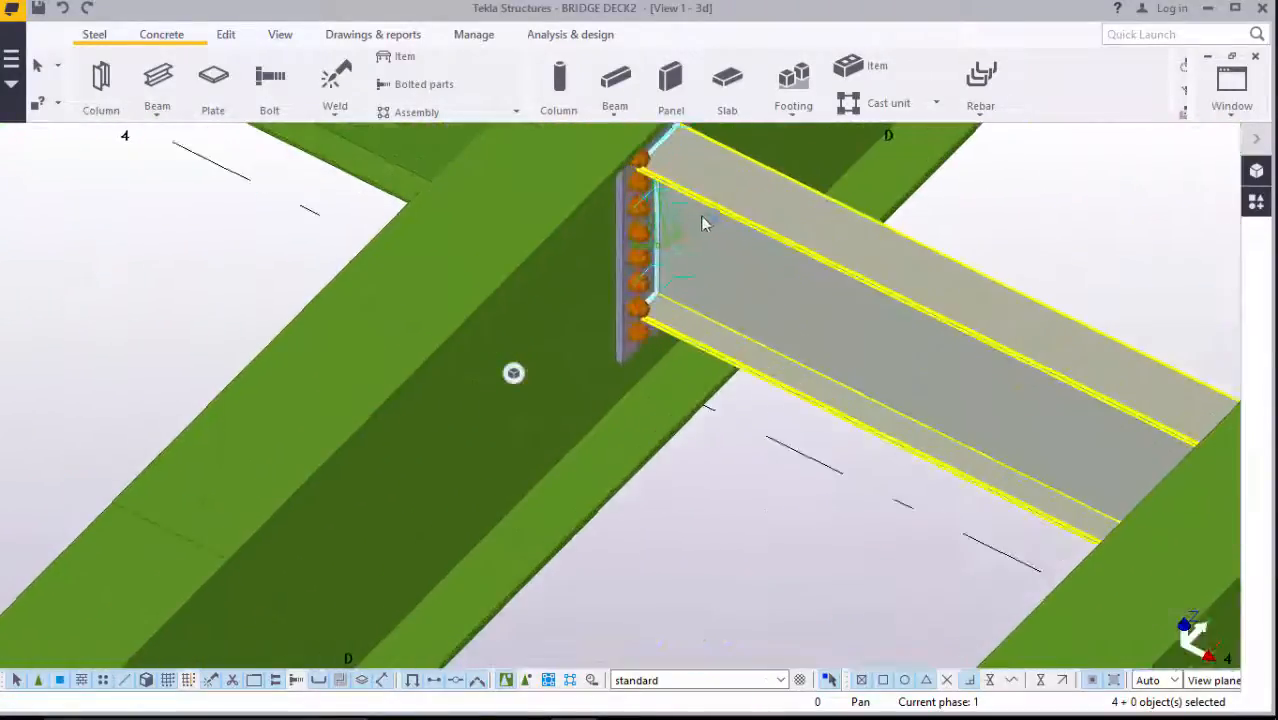
scroll(760, 375, down, 5)
scroll(812, 383, down, 6)
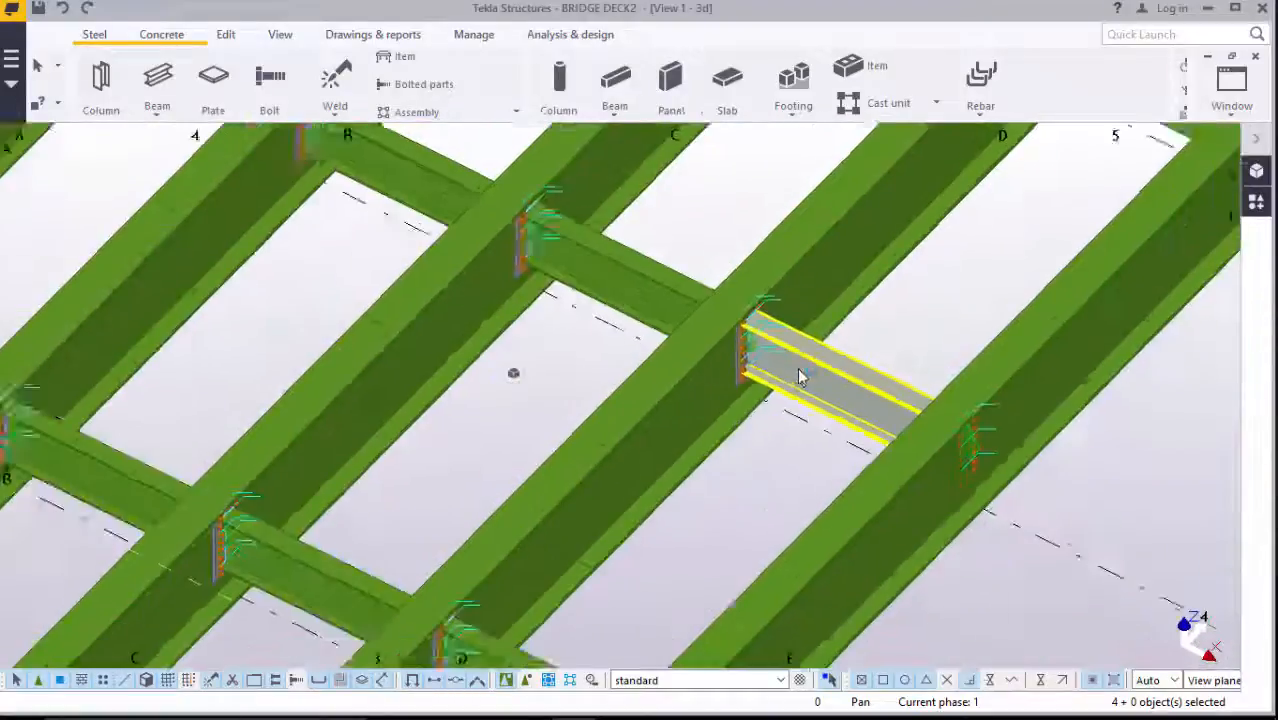
Redraw the 3D view to clear the temporary point marks left on the girders
right_click(767, 230)
click(845, 351)
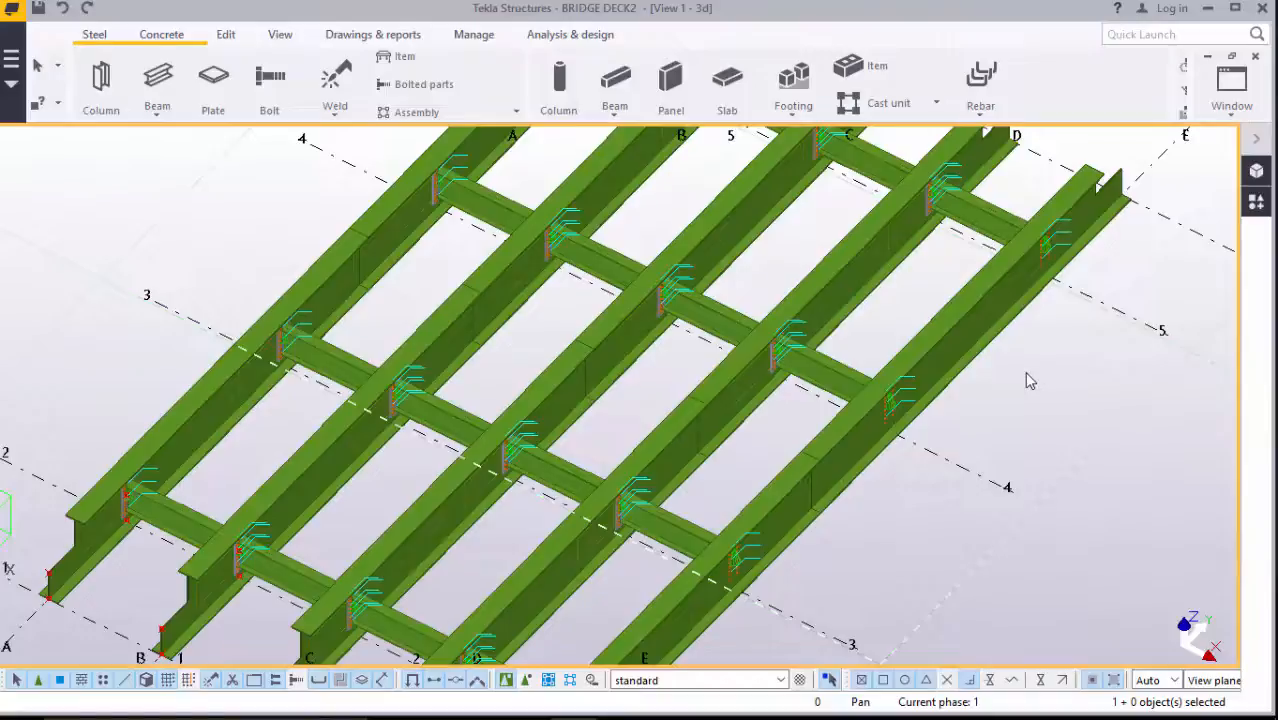
right_click(1030, 380)
click(1061, 477)
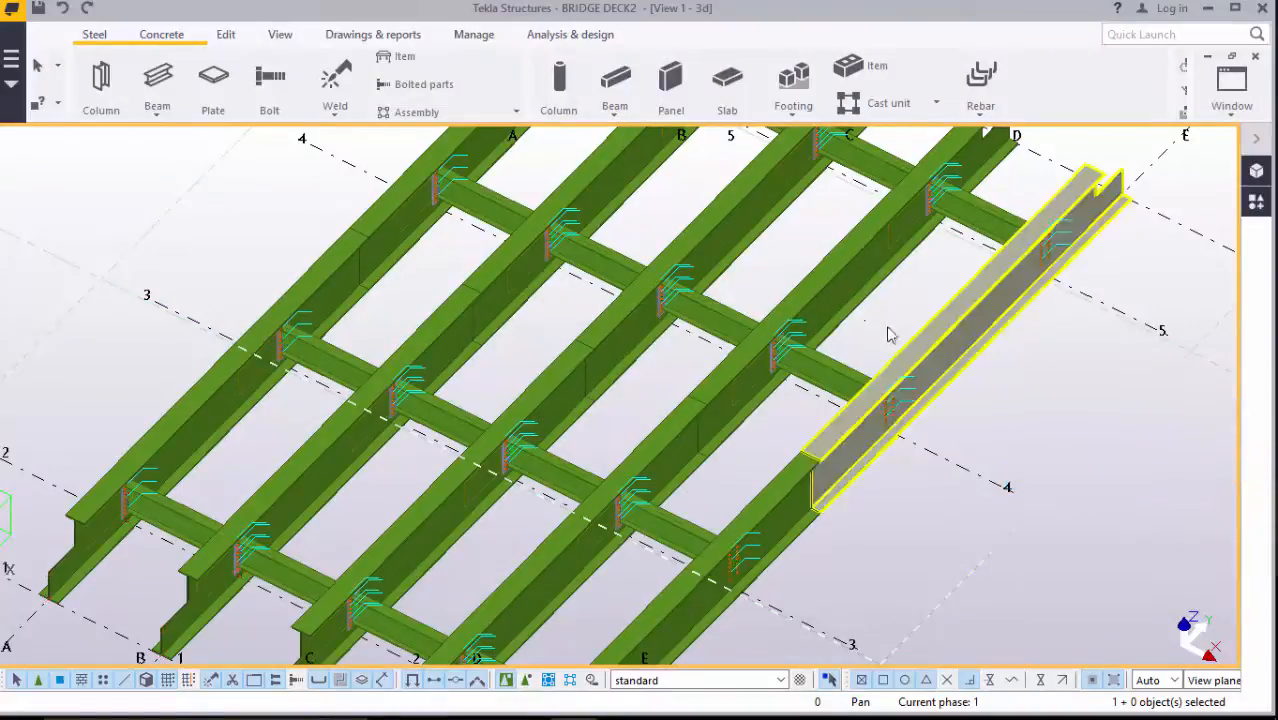
Search the components catalog for COLUMN SPL to find a splice for the girder joints
scroll(888, 315, down, 3)
scroll(420, 468, up, 4)
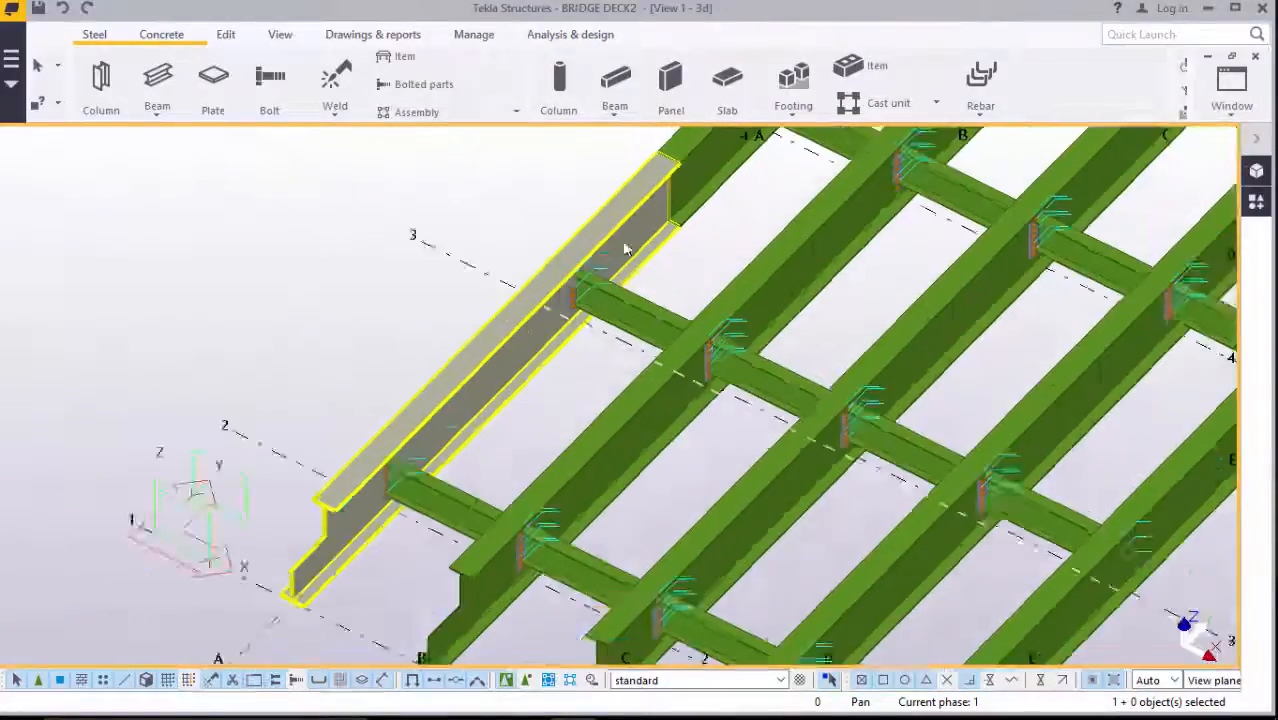
scroll(624, 248, down, 3)
scroll(757, 424, up, 5)
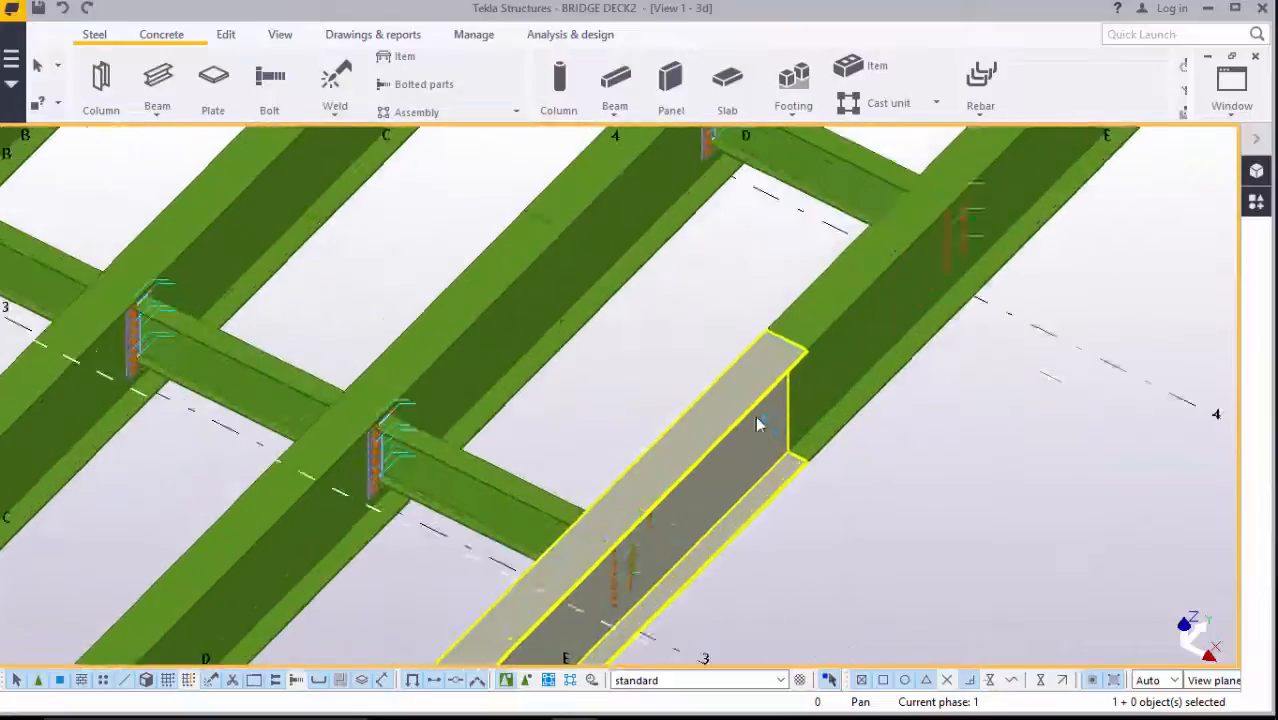
scroll(843, 354, up, 1)
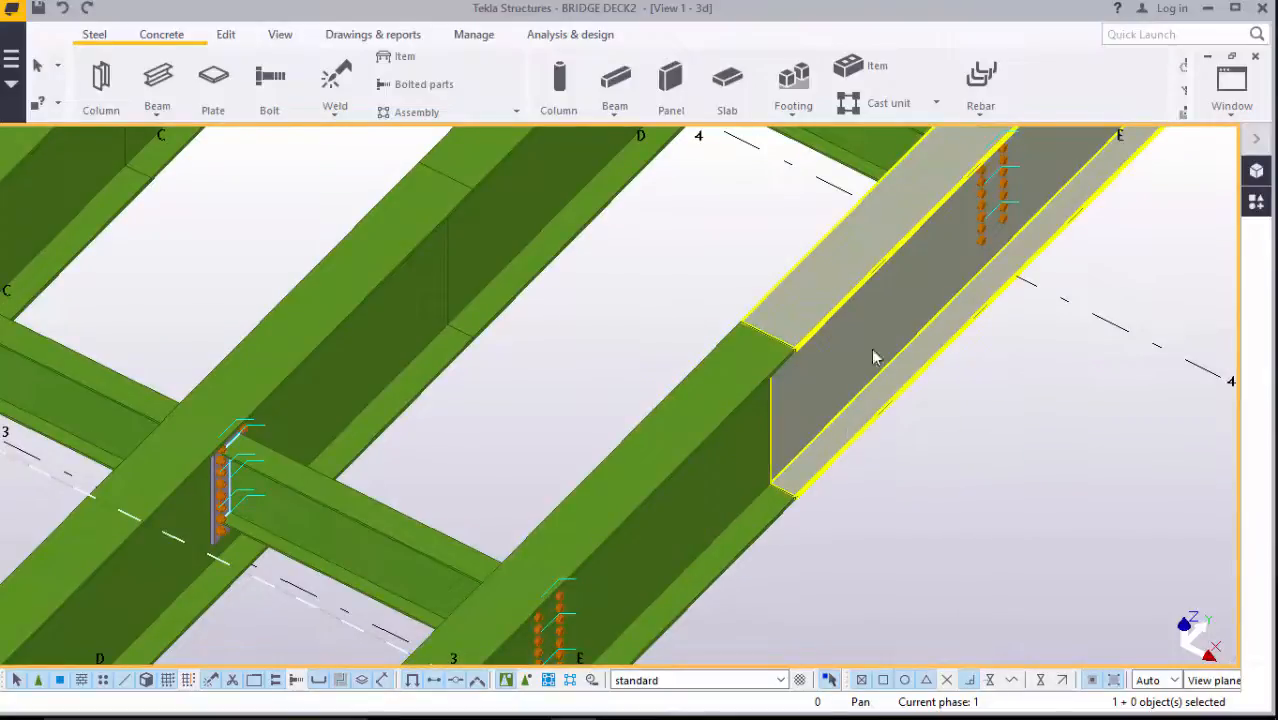
click(1256, 201)
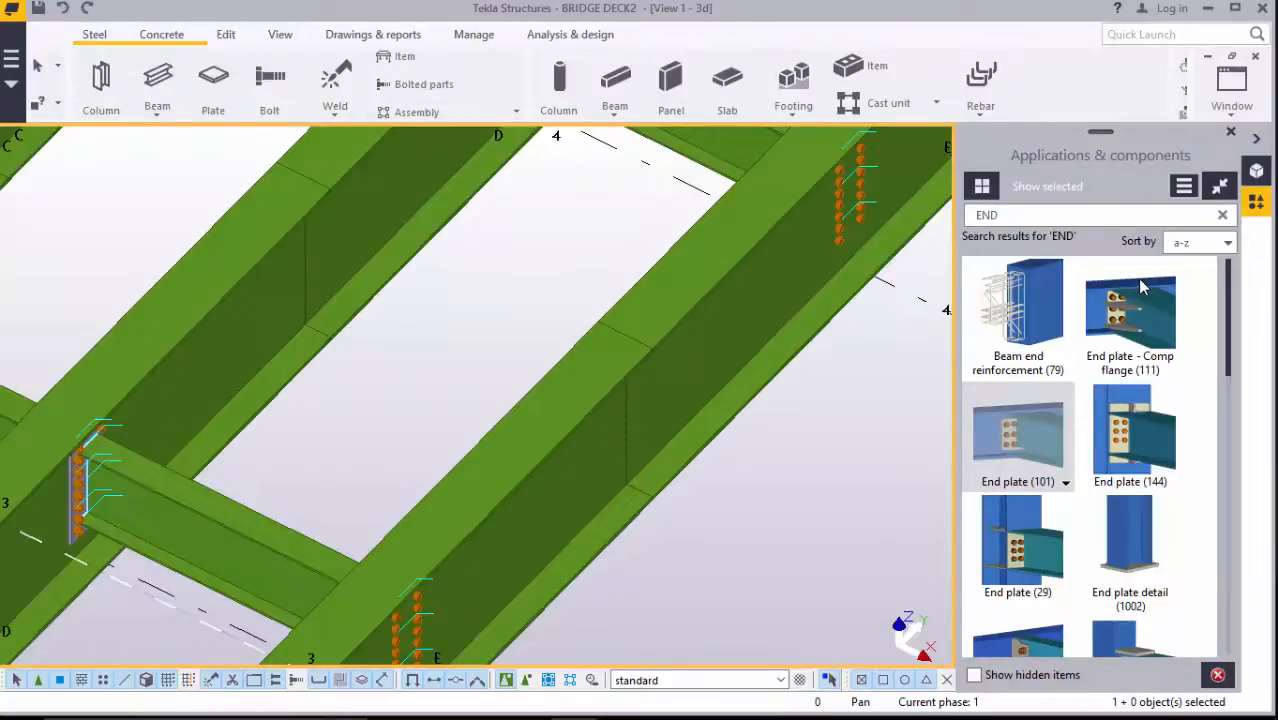
click(1013, 213)
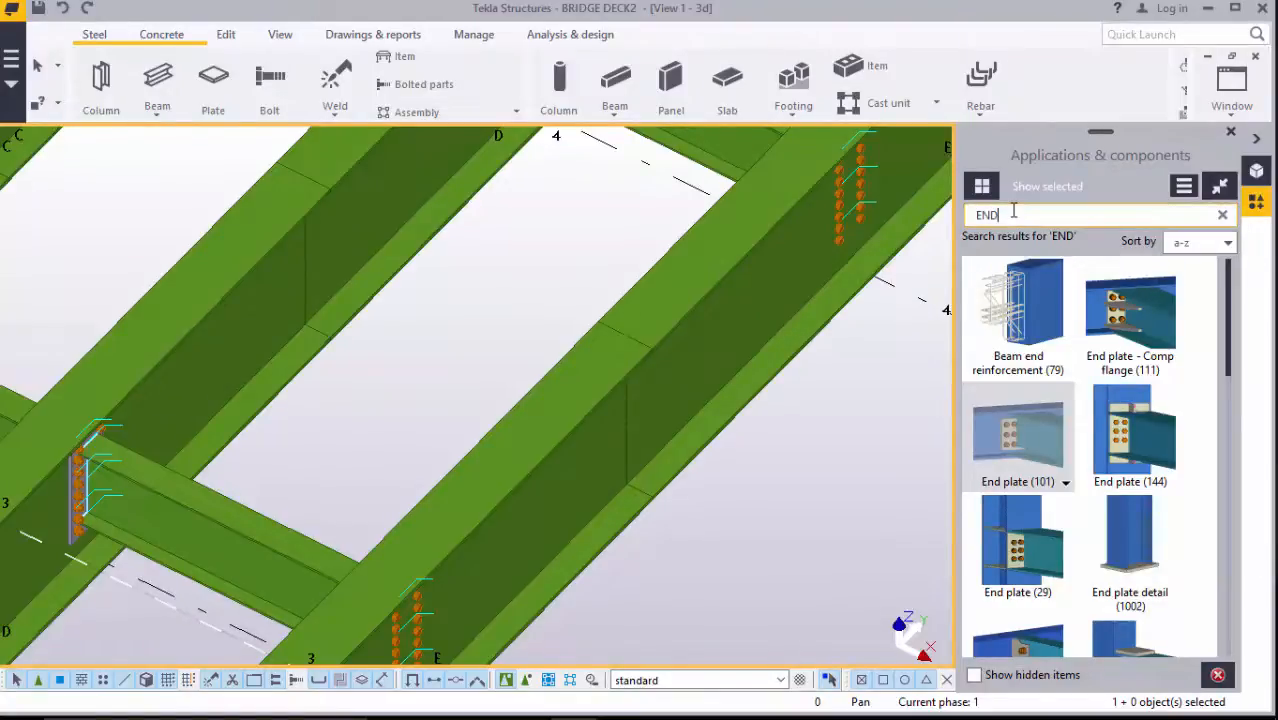
key(BackSpace)
key(BackSpace)
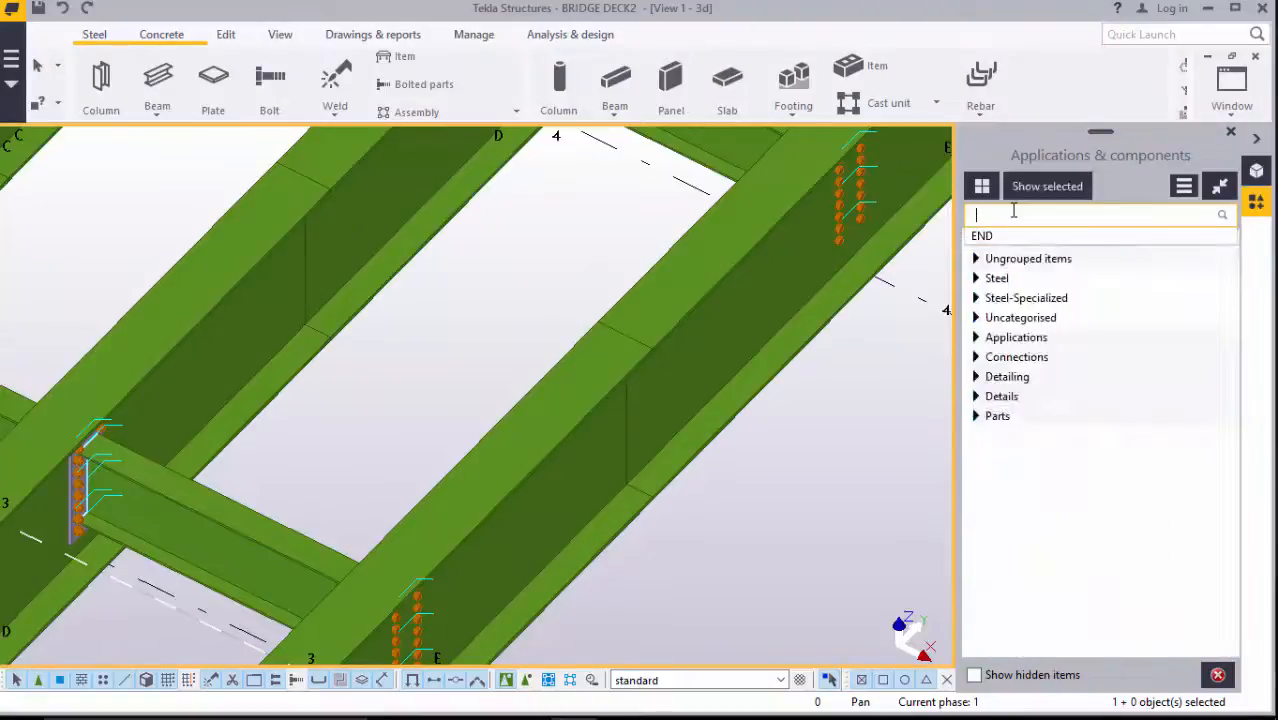
text(c)
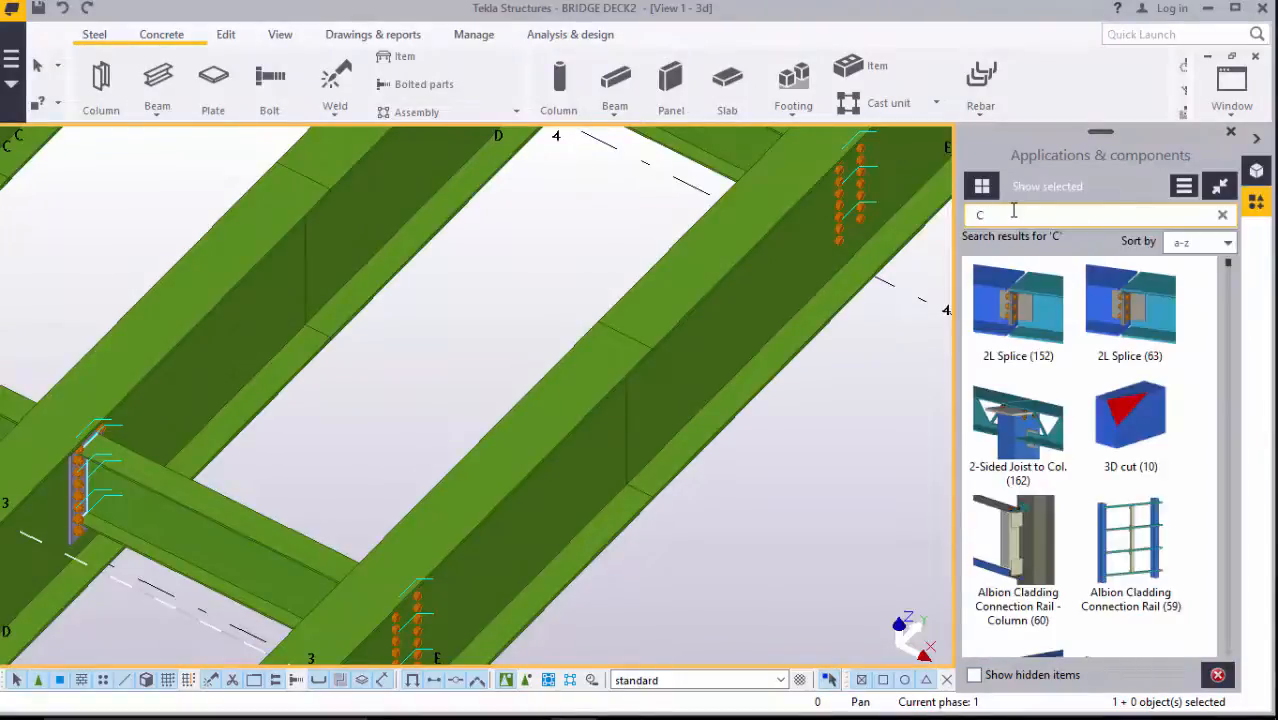
text(o)
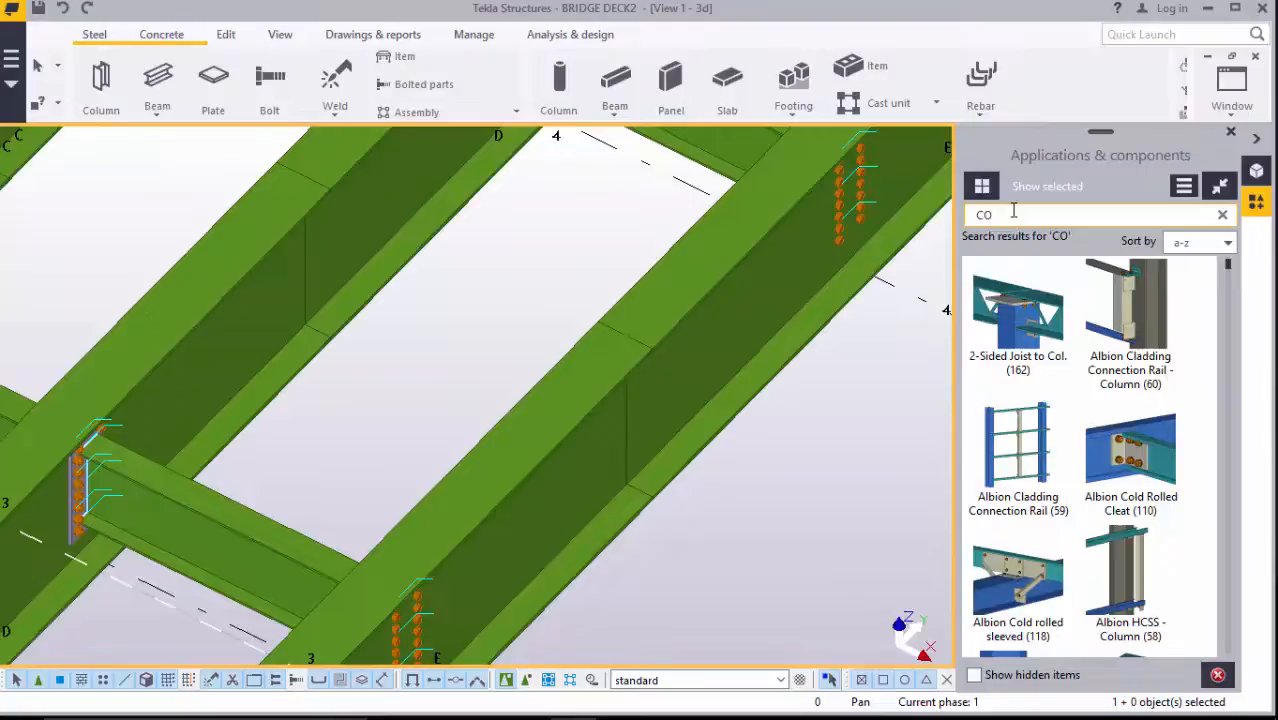
text(lu)
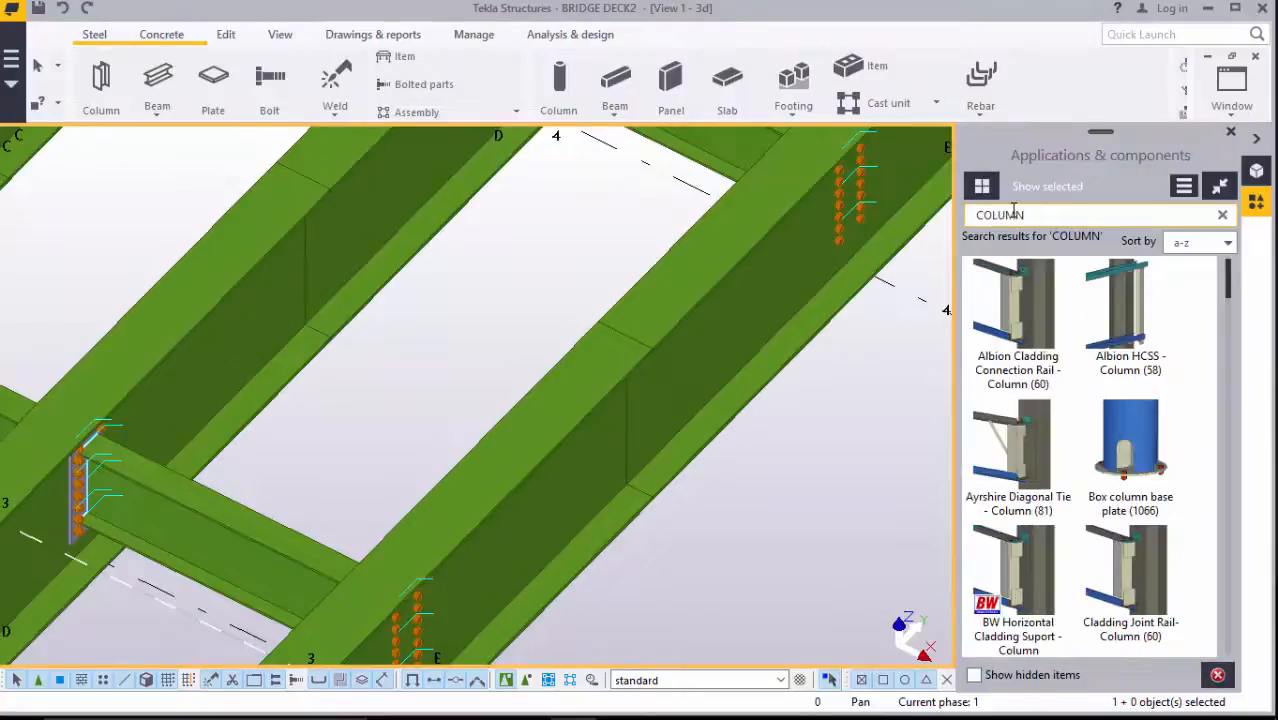
text(mn s)
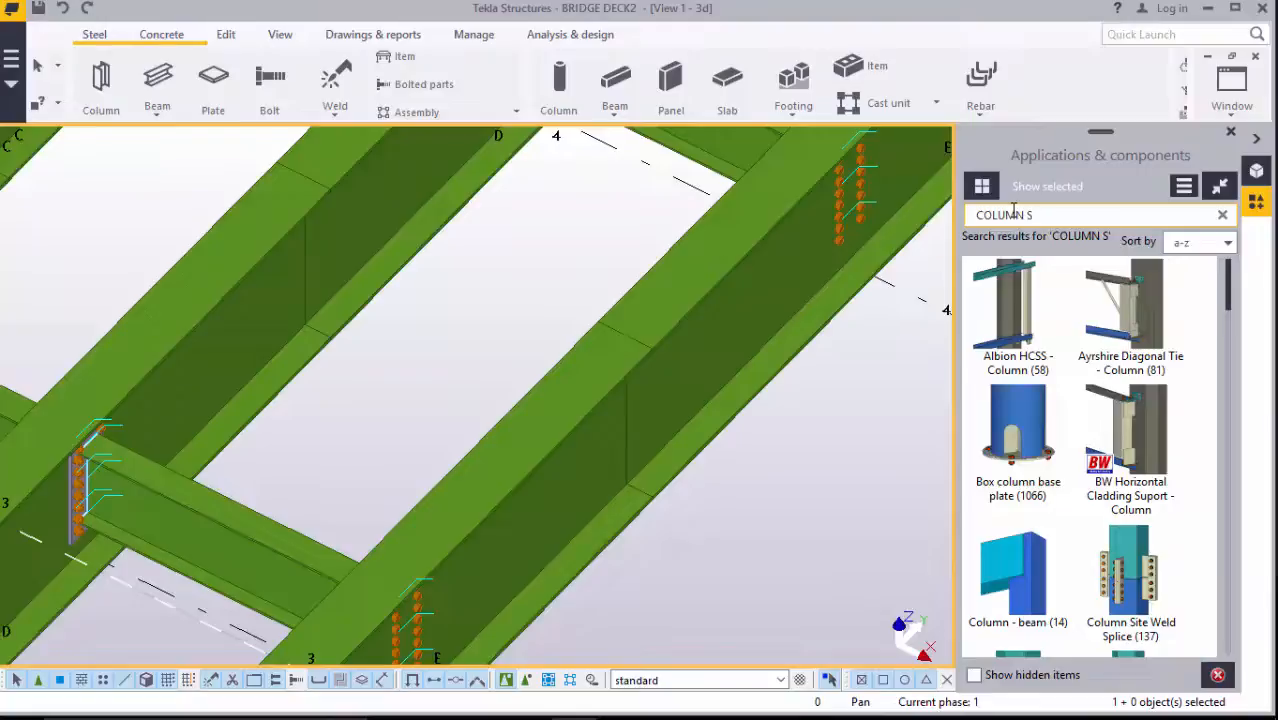
text(pl)
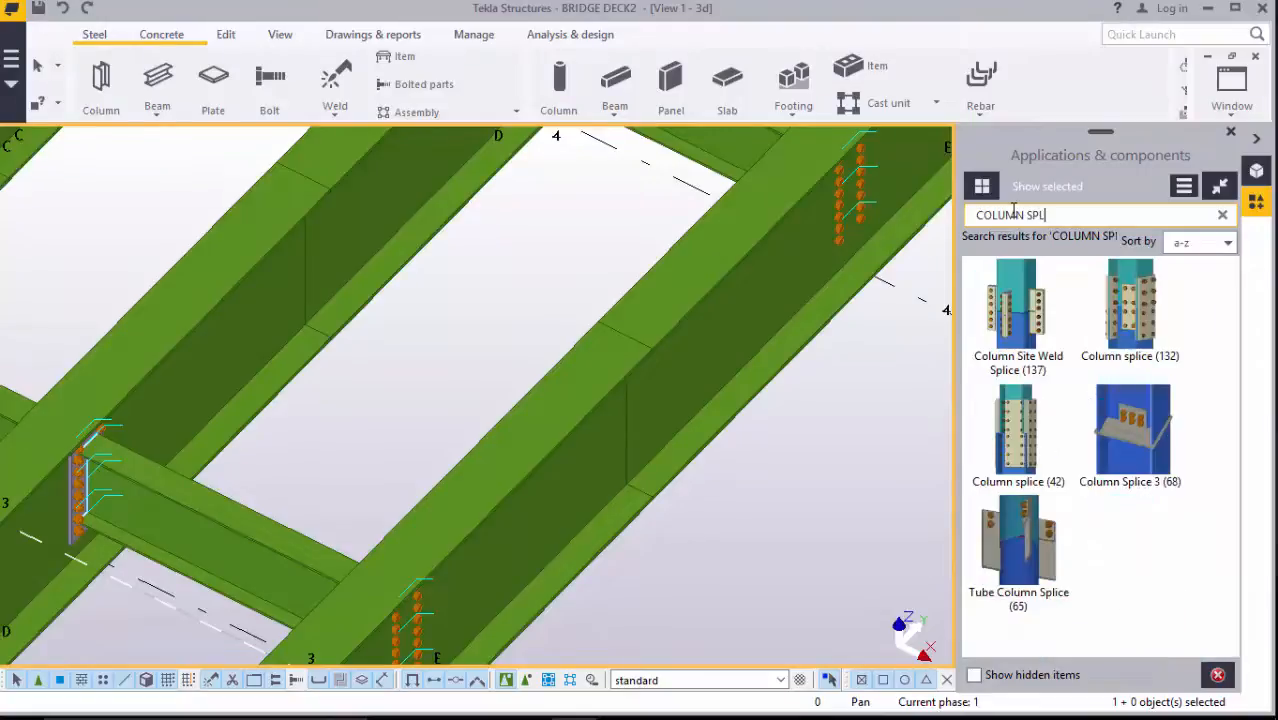
Apply Column splice (132) to girder E's joint between grid lines 3 and 4, taking the segment on the grid 3 side as main part
click(1155, 310)
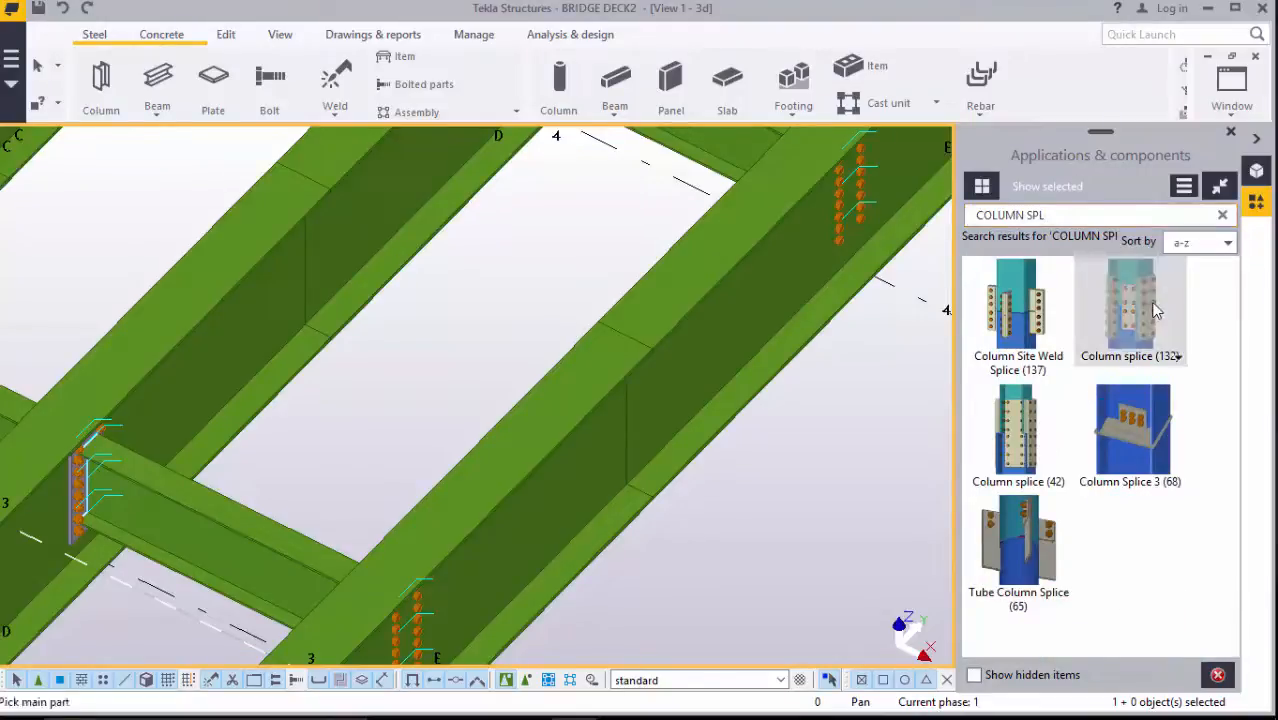
scroll(645, 400, down, 3)
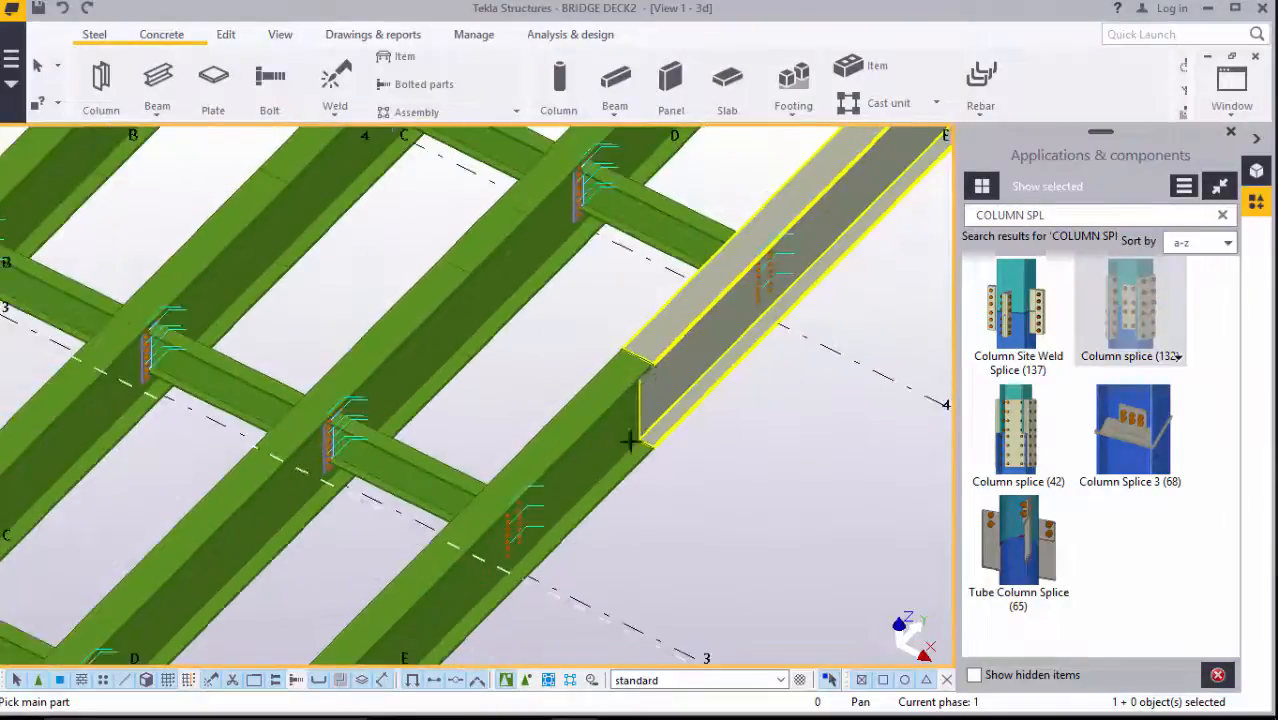
scroll(628, 438, up, 3)
click(623, 425)
click(730, 321)
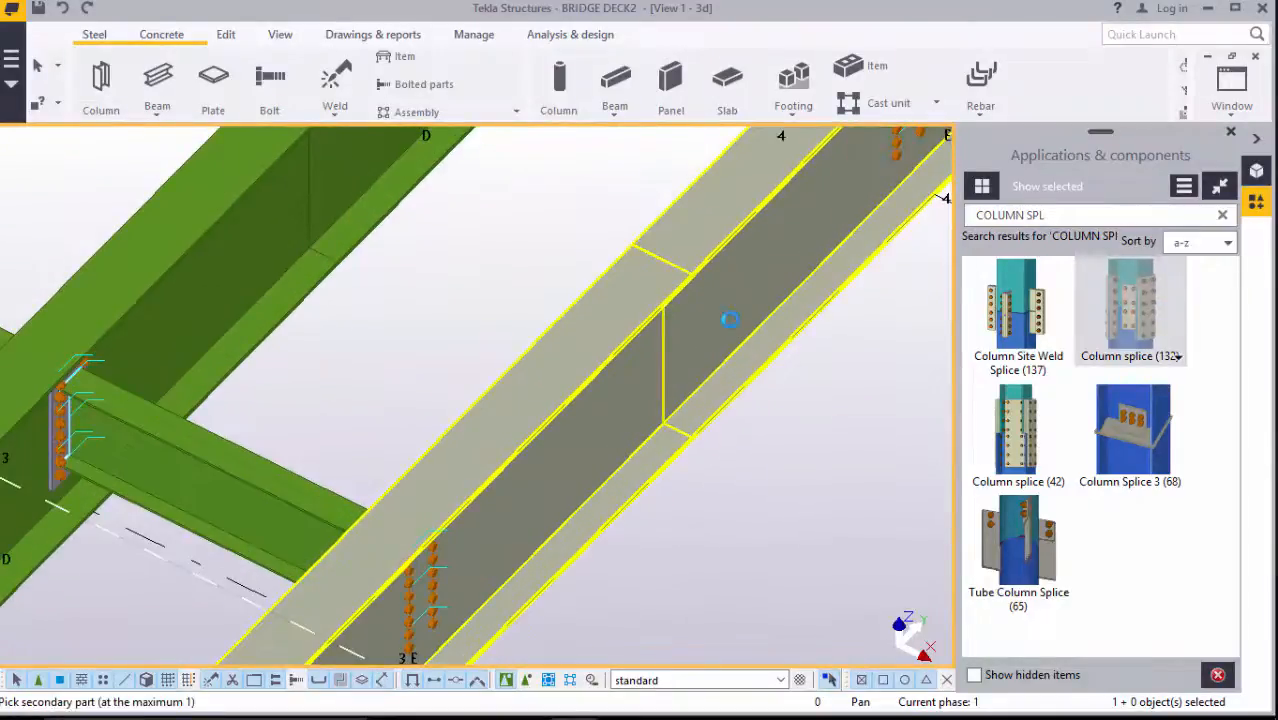
right_click(728, 318)
click(762, 328)
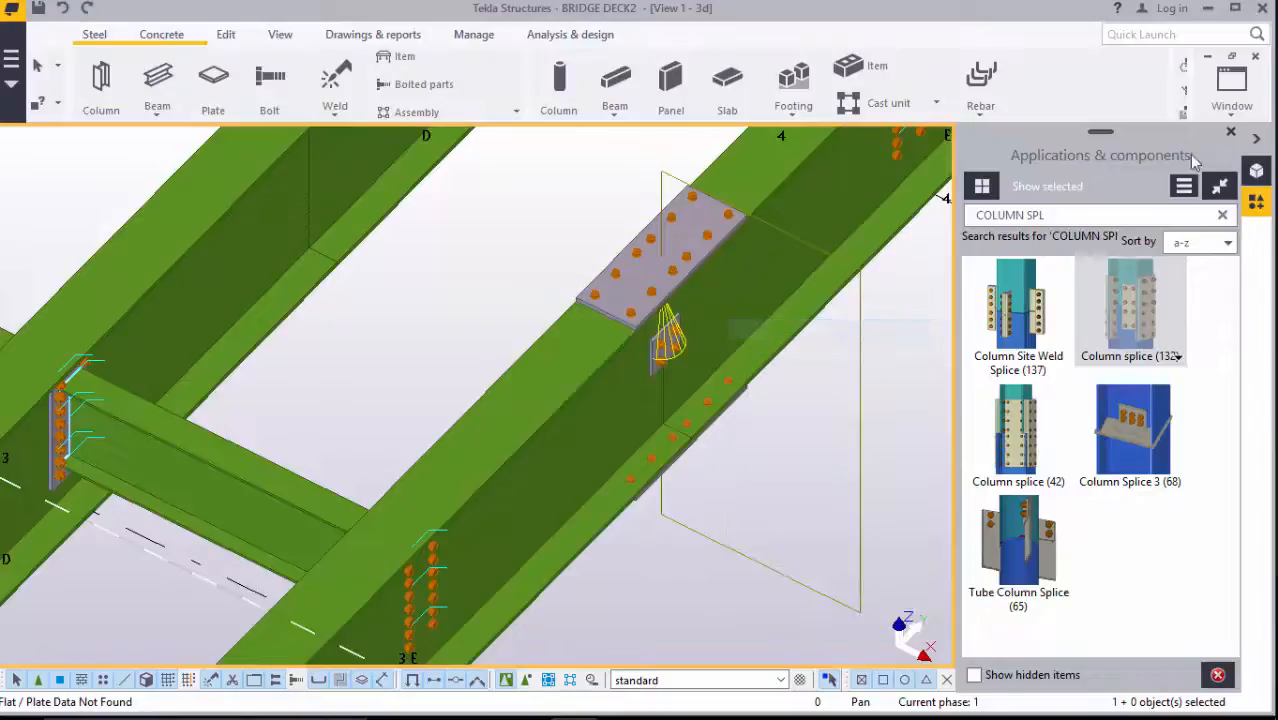
Set the girder E splice's web bolts to size 24, standard 8.8XOX, with thread in material set to Yes
scroll(828, 352, up, 5)
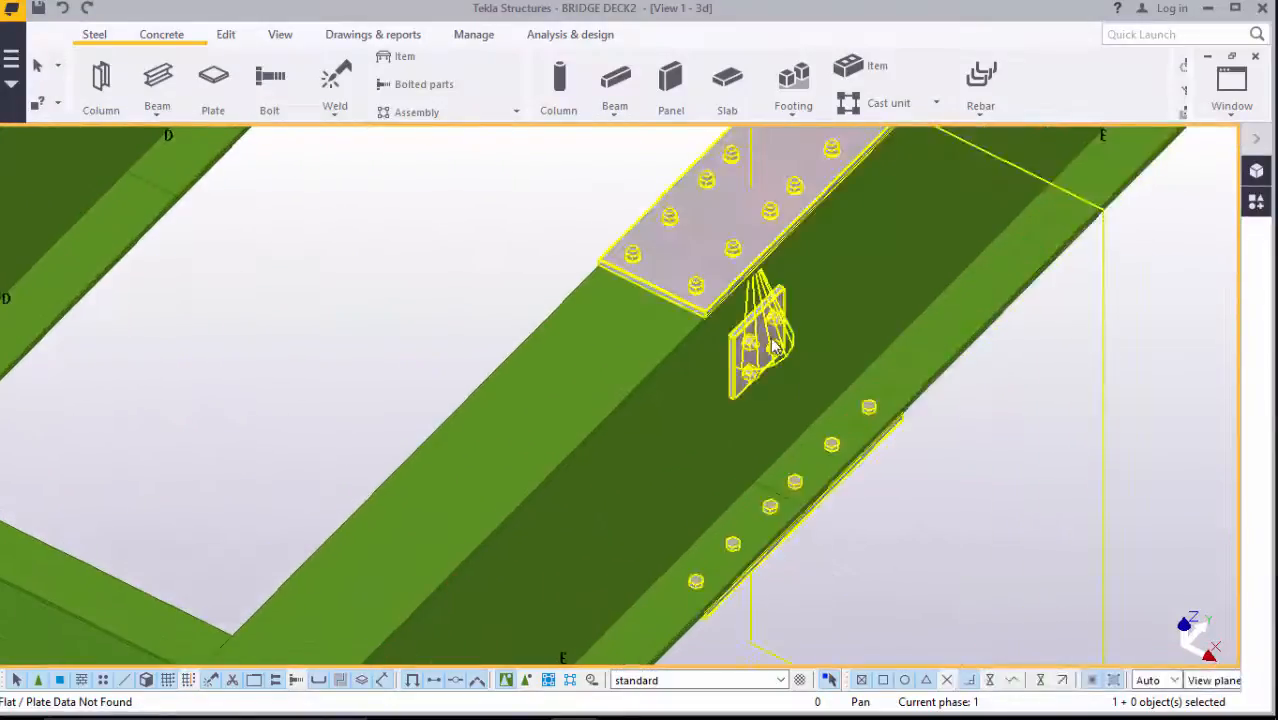
double_click(787, 340)
scroll(1013, 366, down, 5)
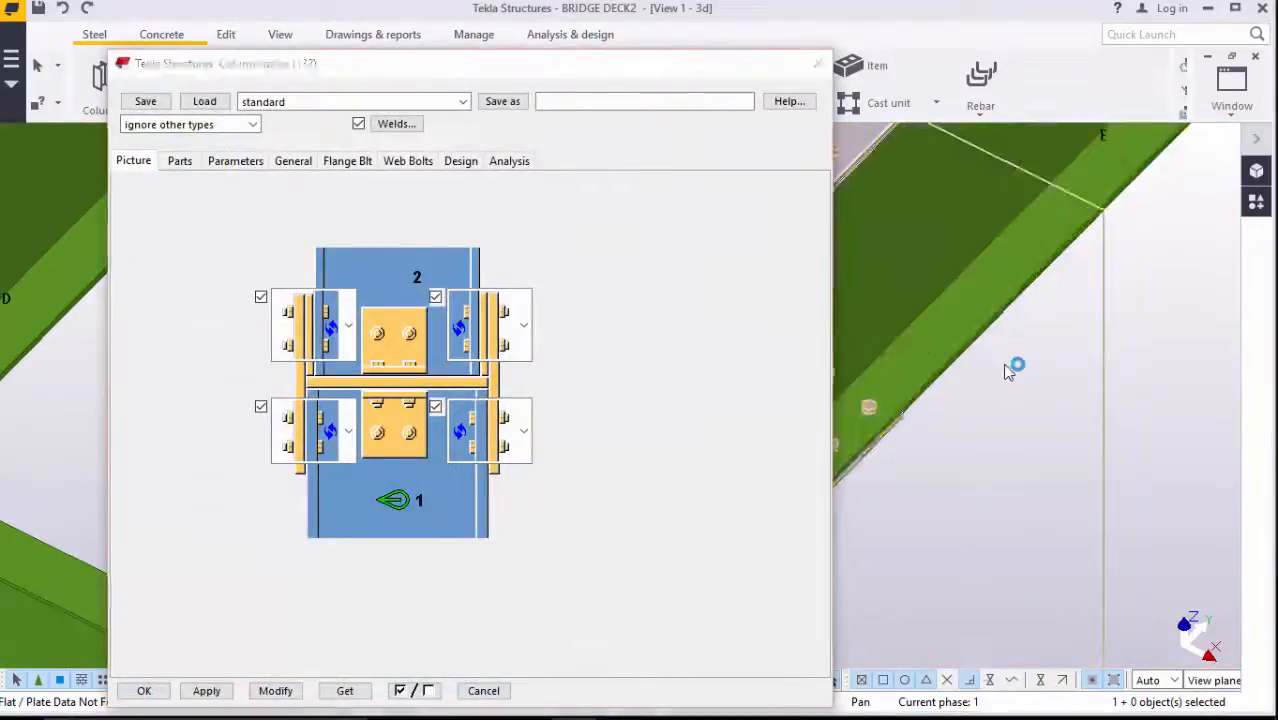
scroll(957, 347, up, 6)
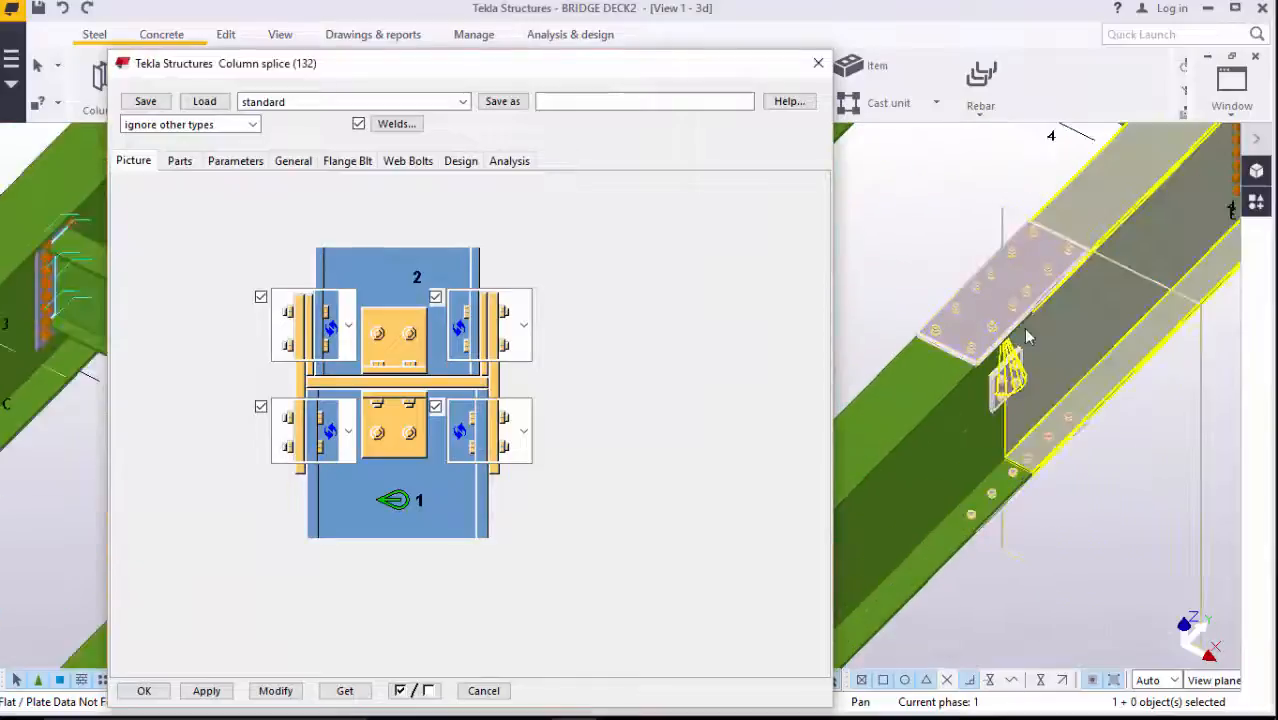
scroll(1001, 399, up, 1)
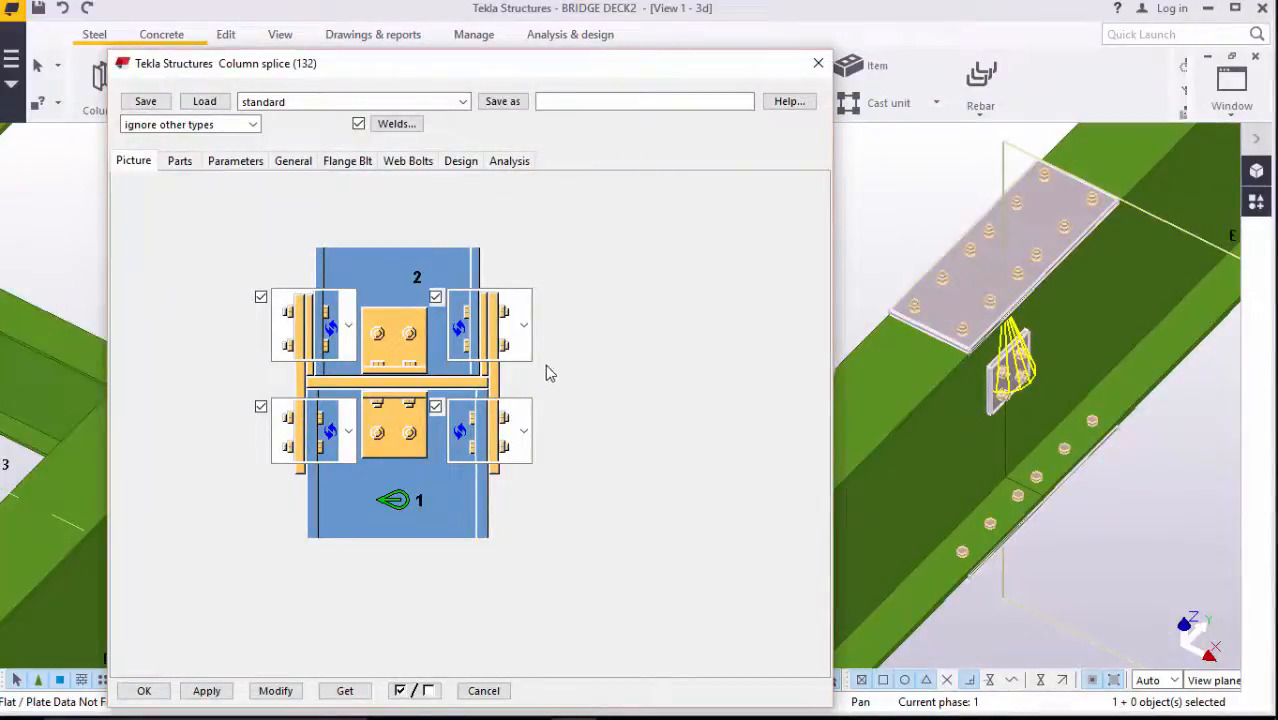
click(412, 165)
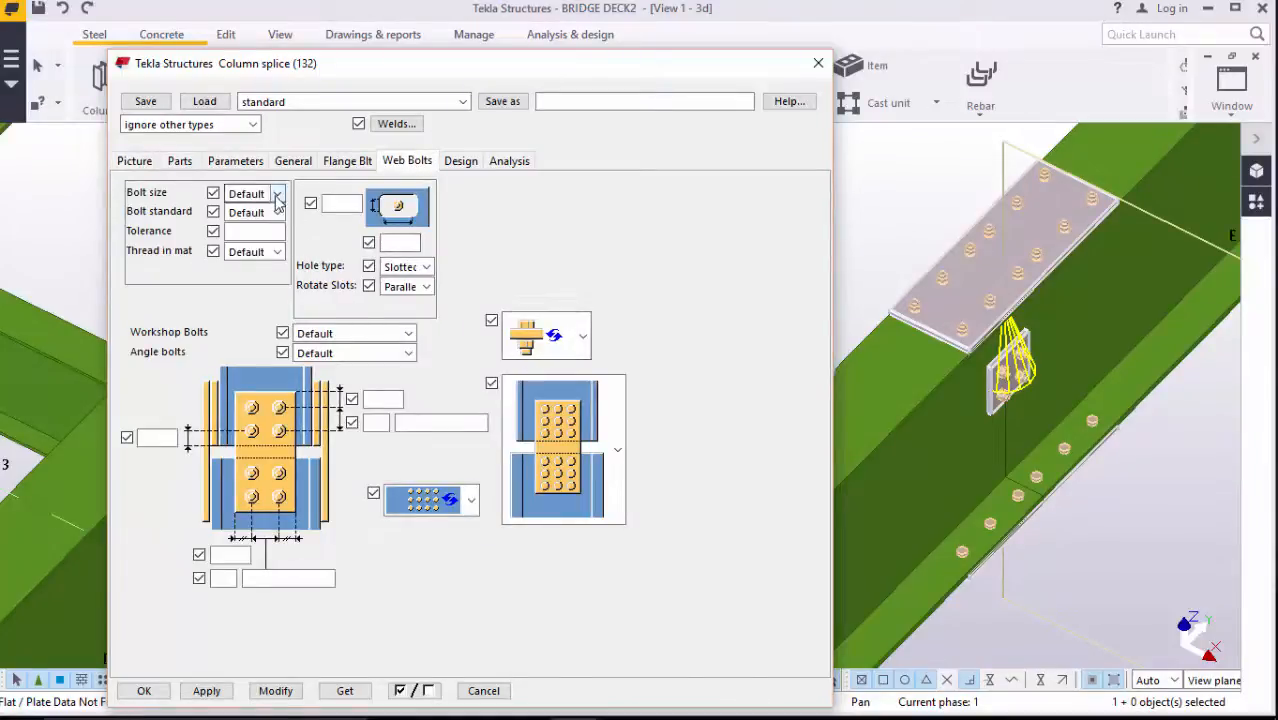
click(277, 197)
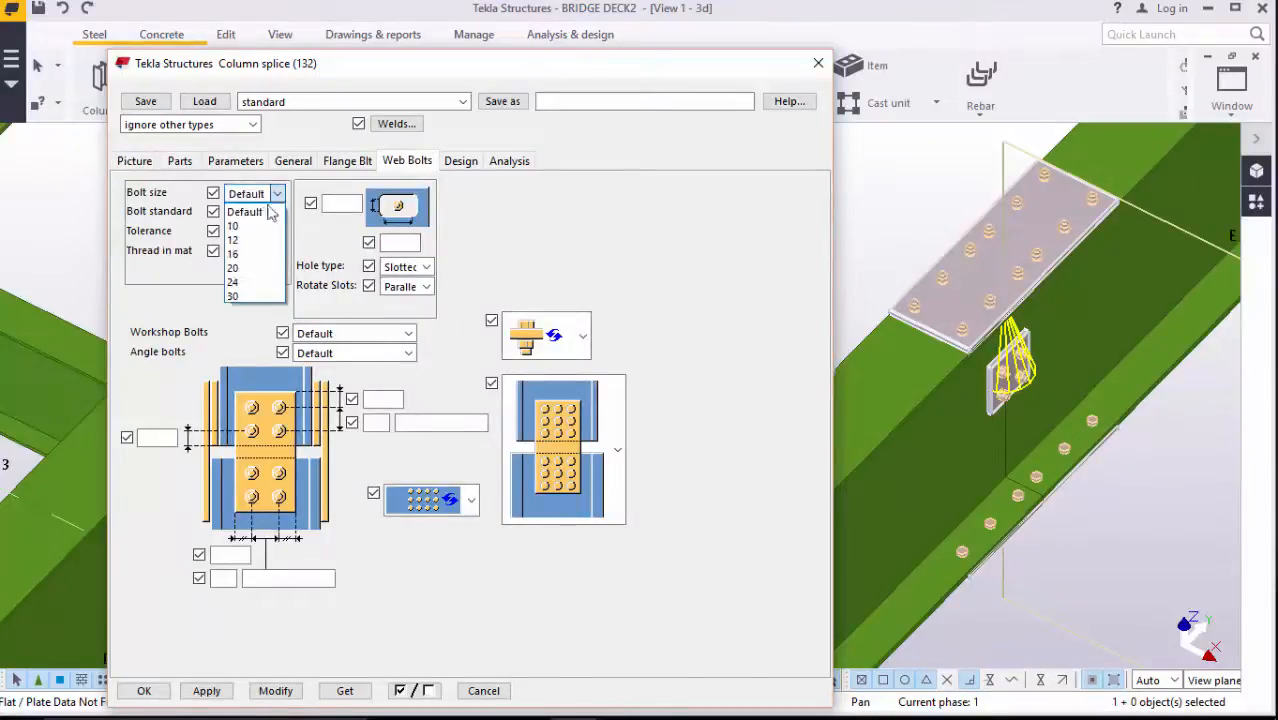
click(239, 286)
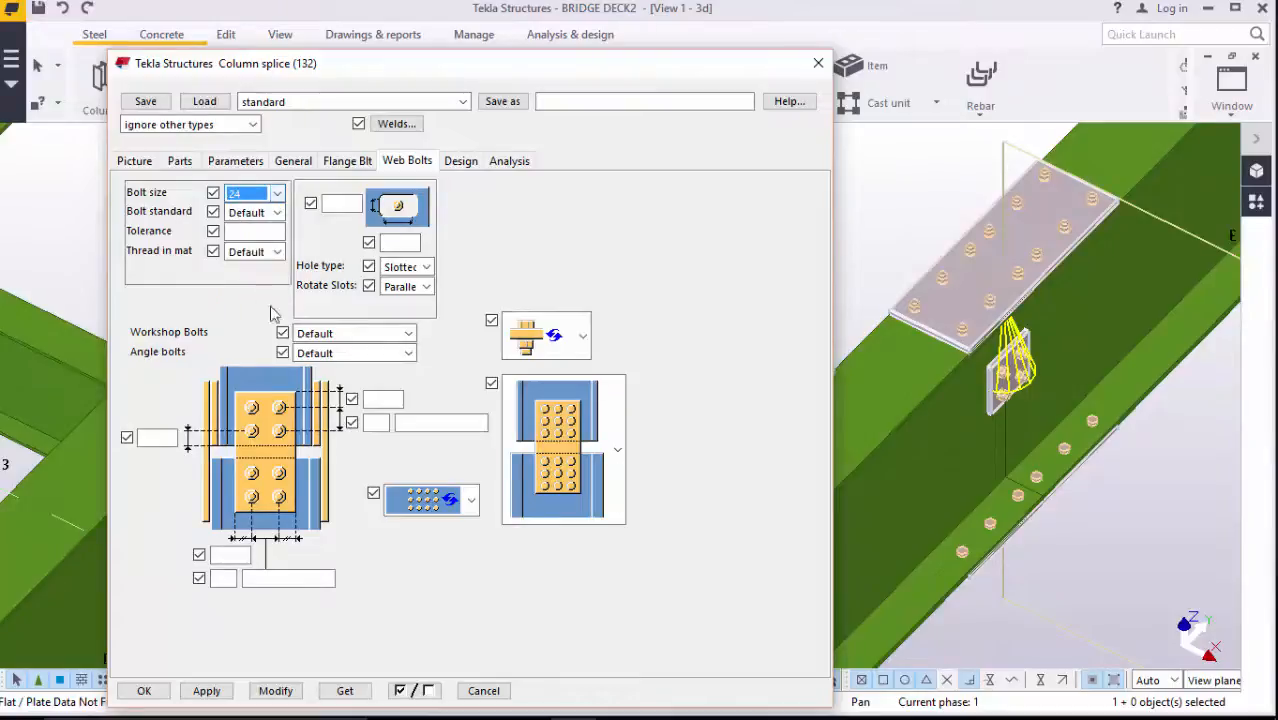
click(276, 213)
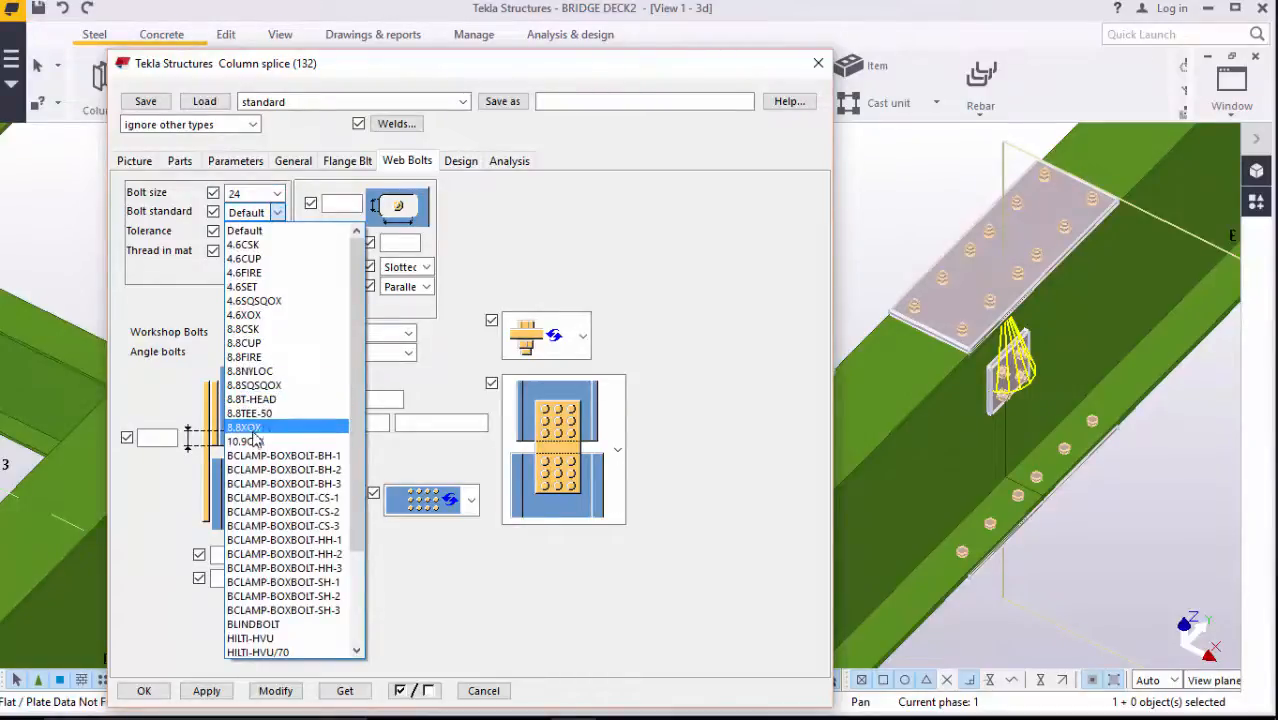
click(255, 435)
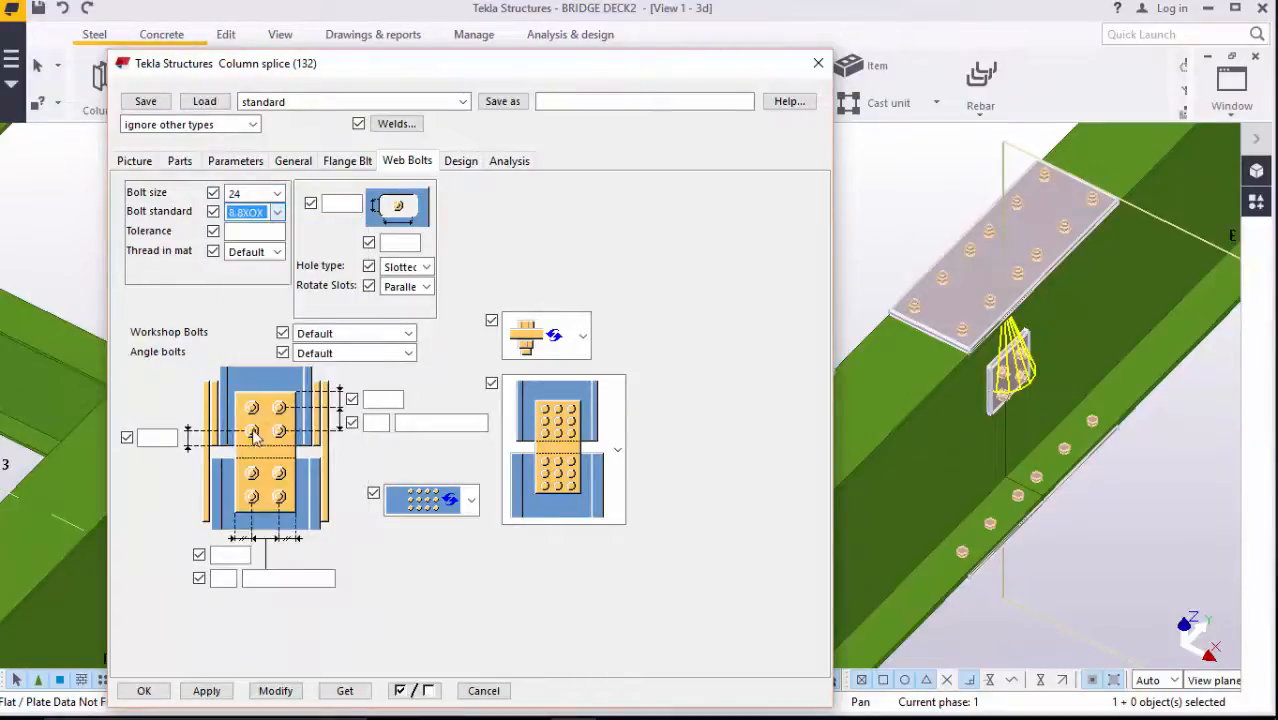
click(267, 257)
click(250, 279)
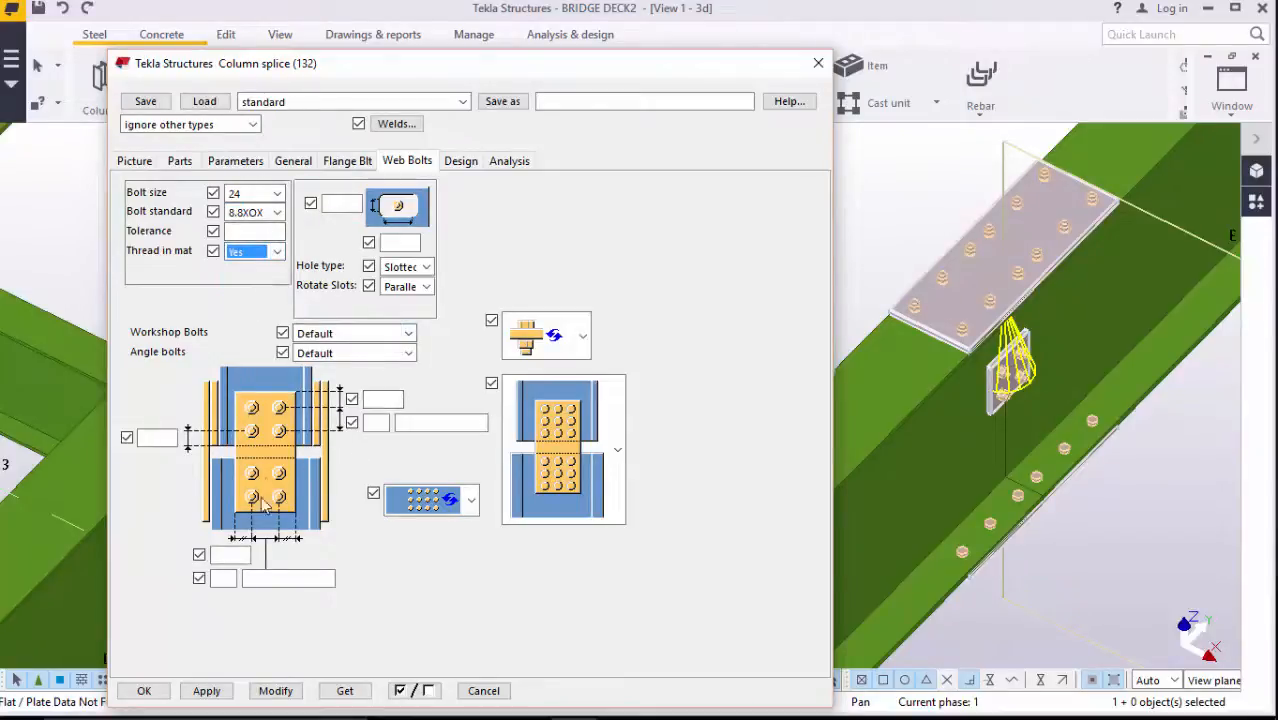
Modify the web bolt layout to 10 bolts at 100 spacing along the girder and 5 at 150 across, with both edge distances 100
click(382, 399)
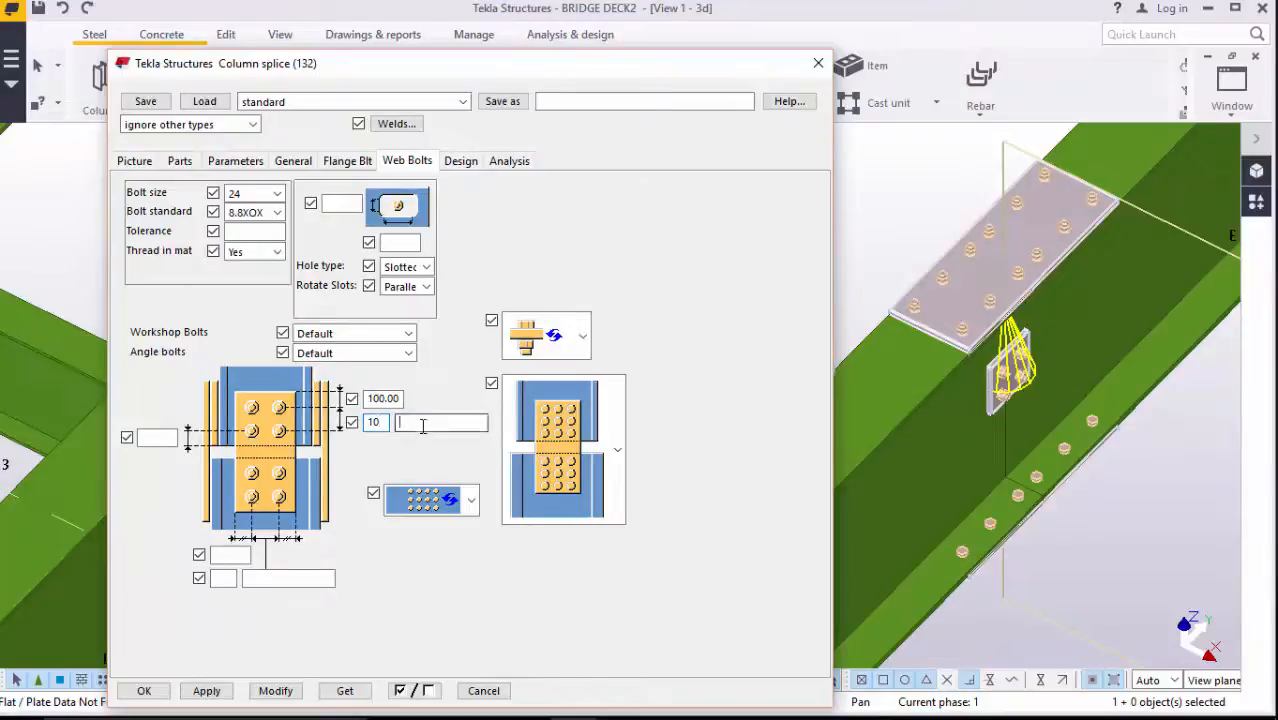
click(424, 425)
text(100)
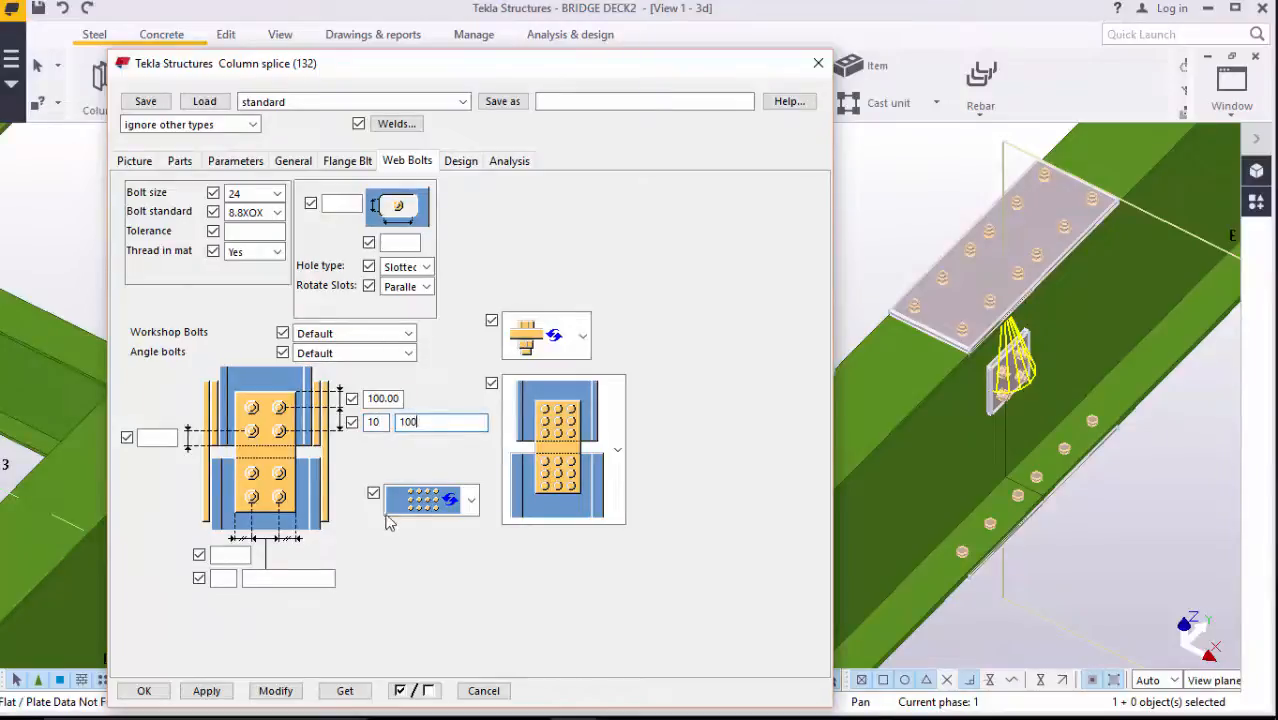
click(216, 555)
text(100)
click(223, 578)
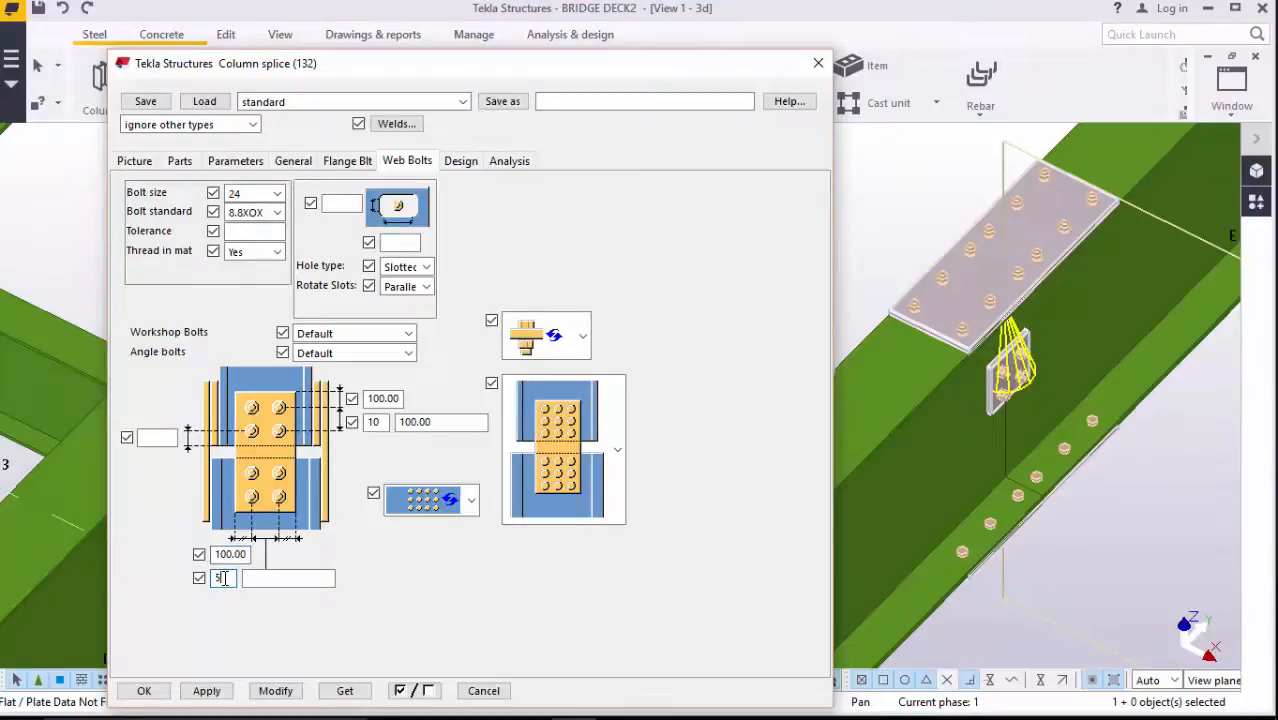
click(271, 580)
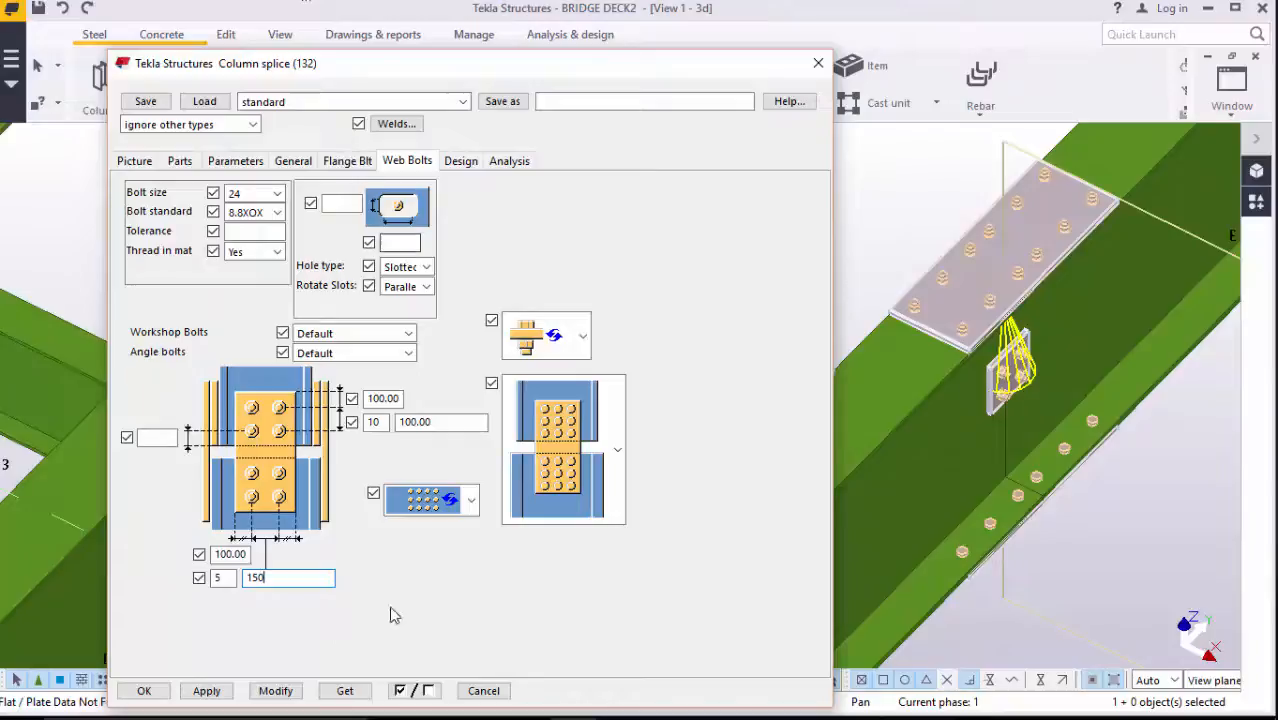
click(279, 690)
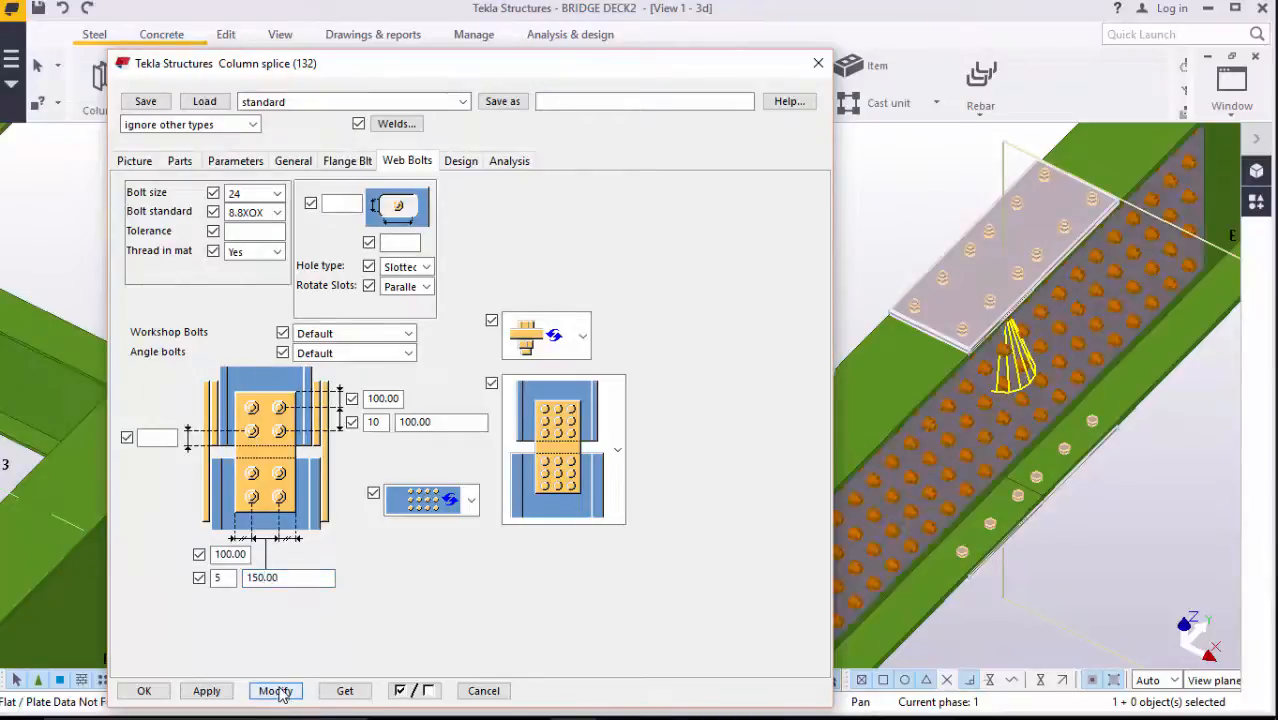
Examine the bolt pattern and extent of the web splice plate on girder E
scroll(905, 482, down, 3)
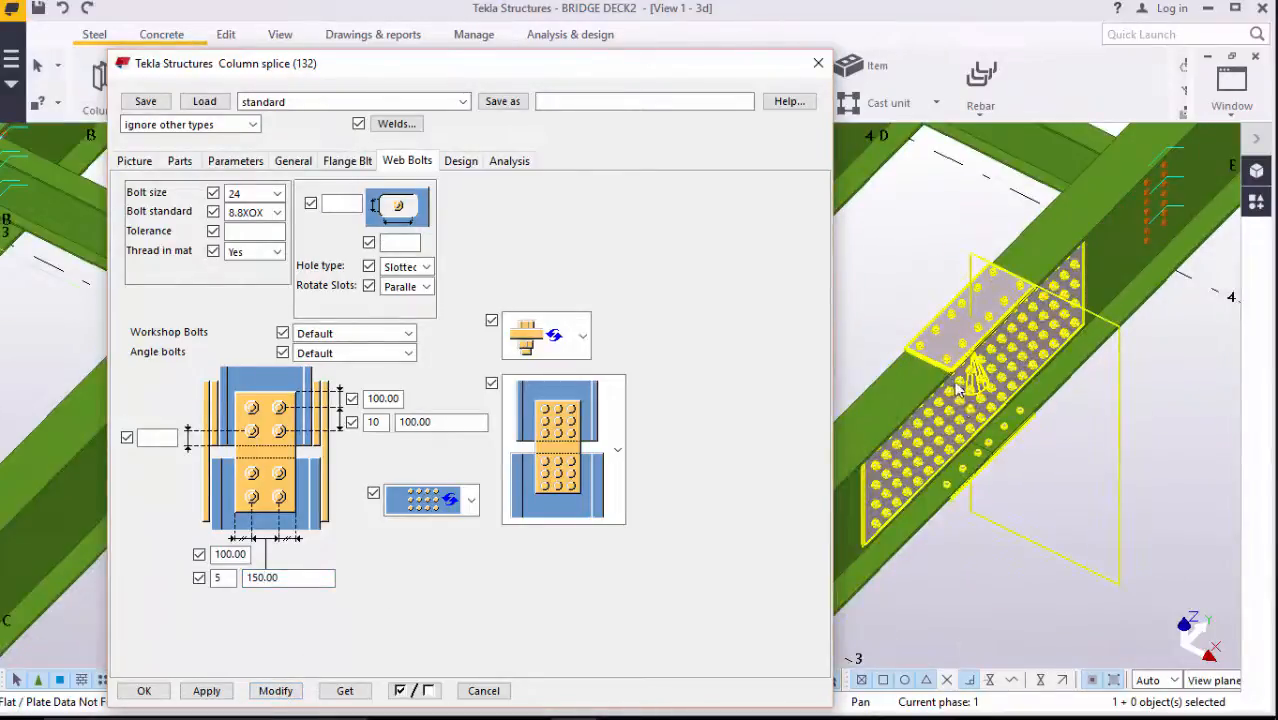
scroll(958, 425, up, 2)
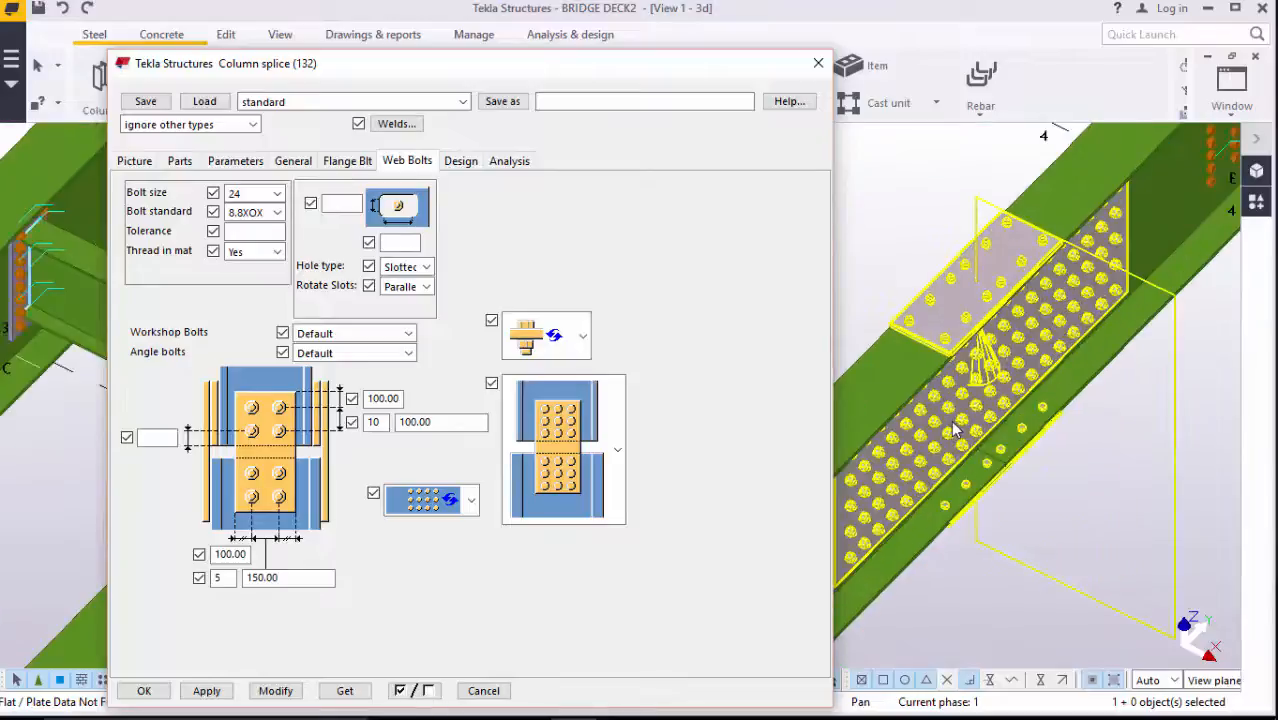
scroll(1024, 388, down, 2)
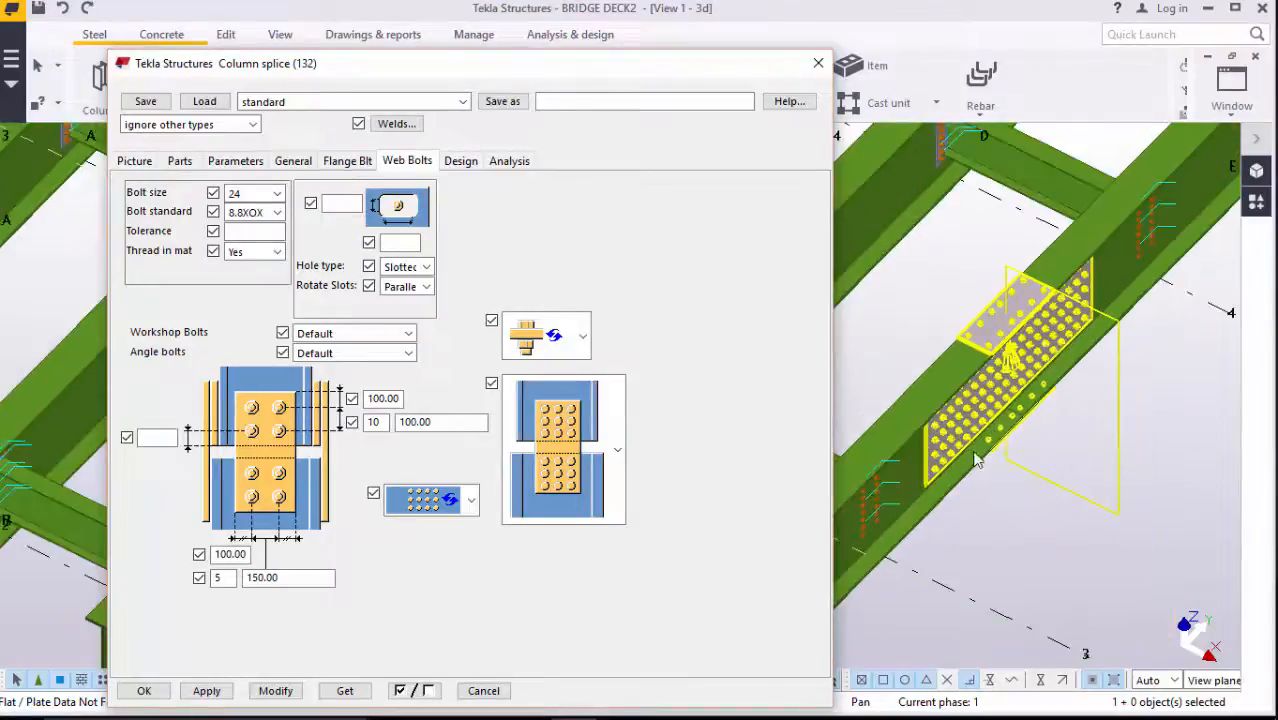
scroll(960, 460, up, 3)
scroll(958, 450, down, 1)
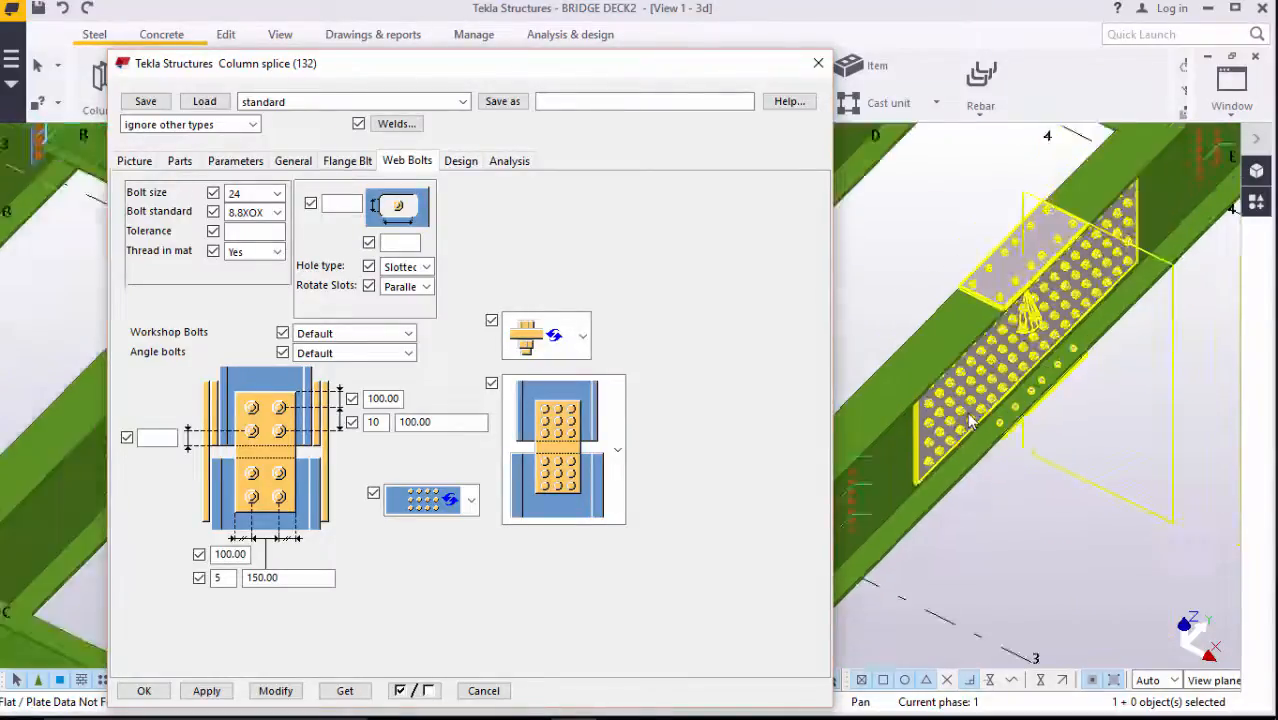
scroll(970, 418, down, 1)
scroll(1000, 430, up, 3)
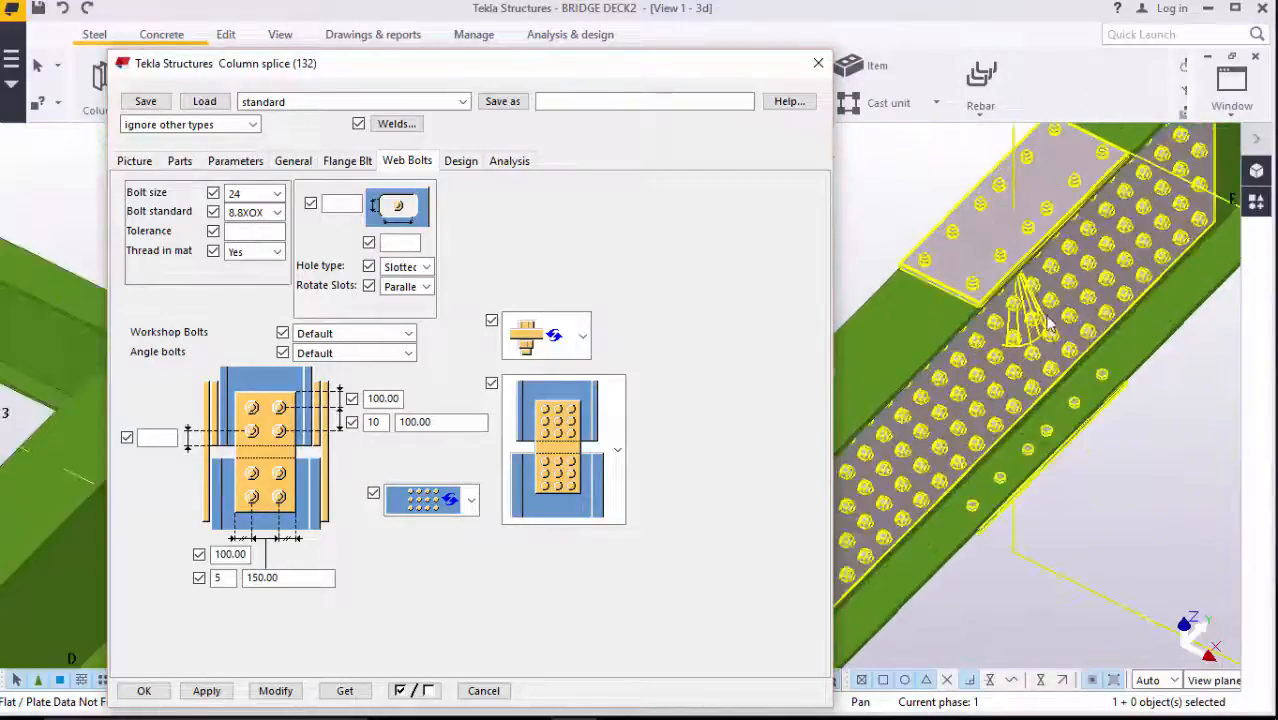
Inspect the girder E splice plates and review the component's web bolt spacing against its flange bolt settings
scroll(1120, 464, up, 2)
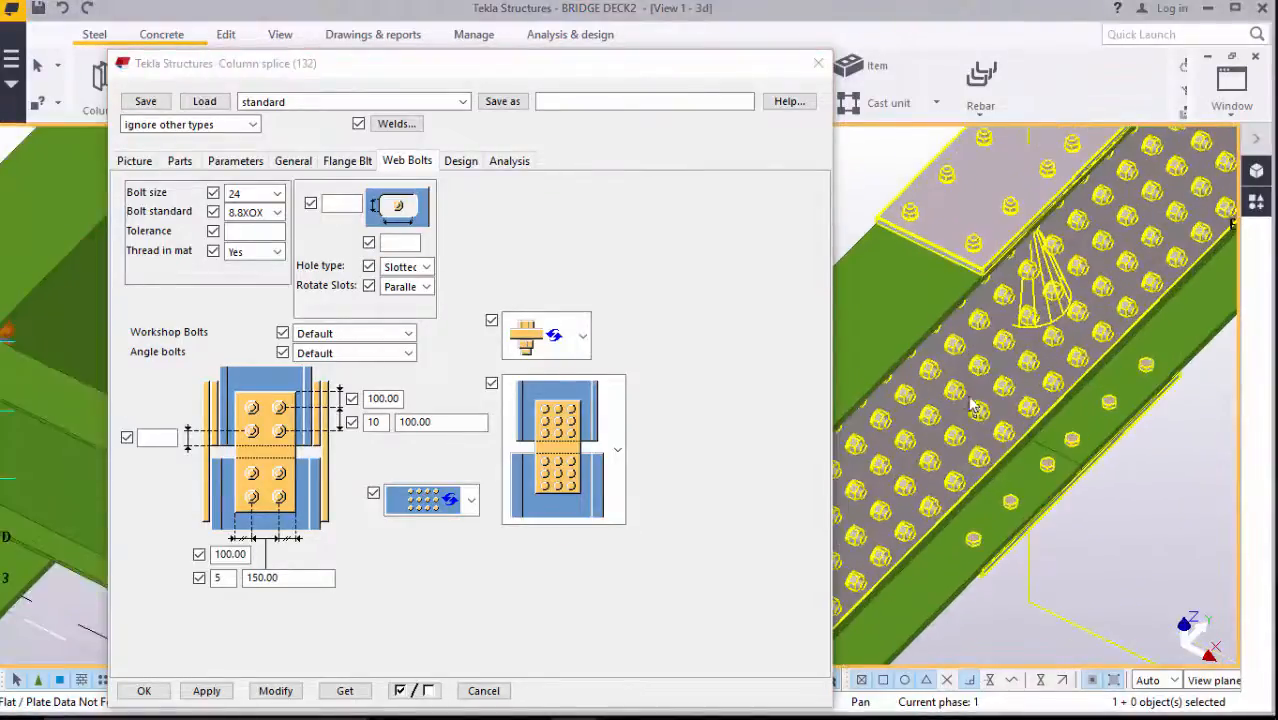
scroll(1100, 456, down, 4)
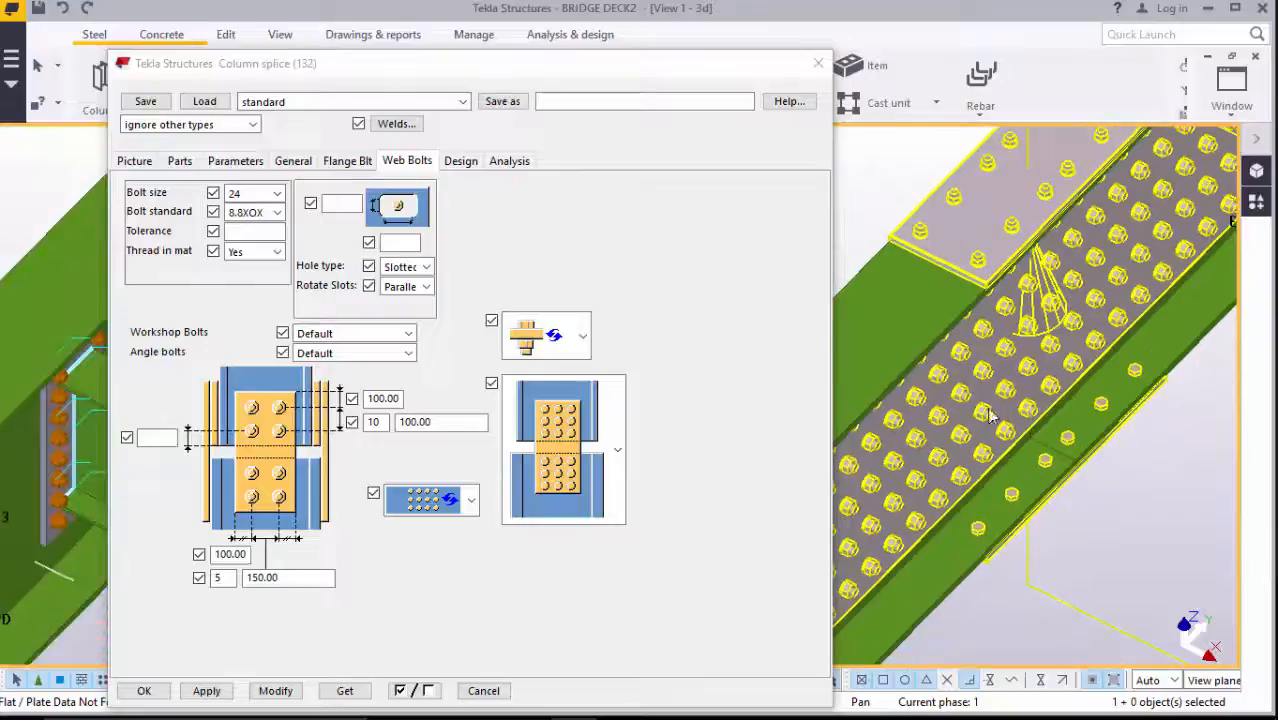
scroll(1059, 433, down, 2)
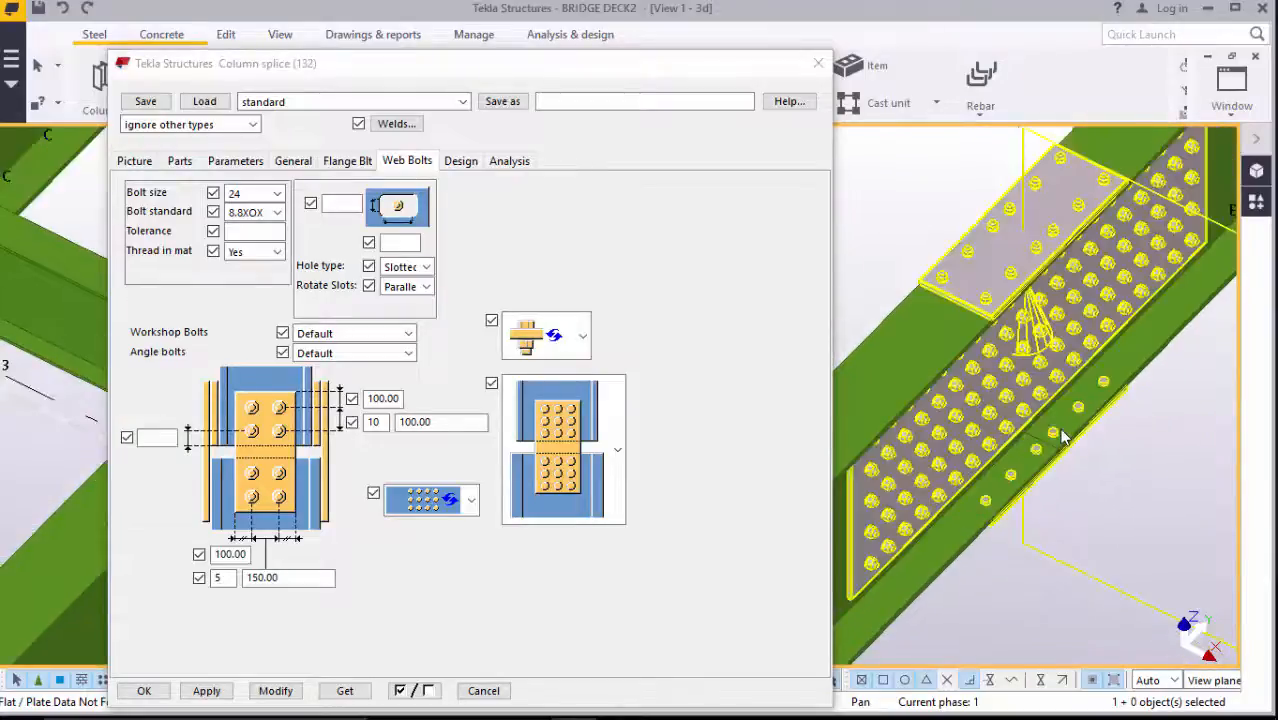
scroll(1032, 436, up, 1)
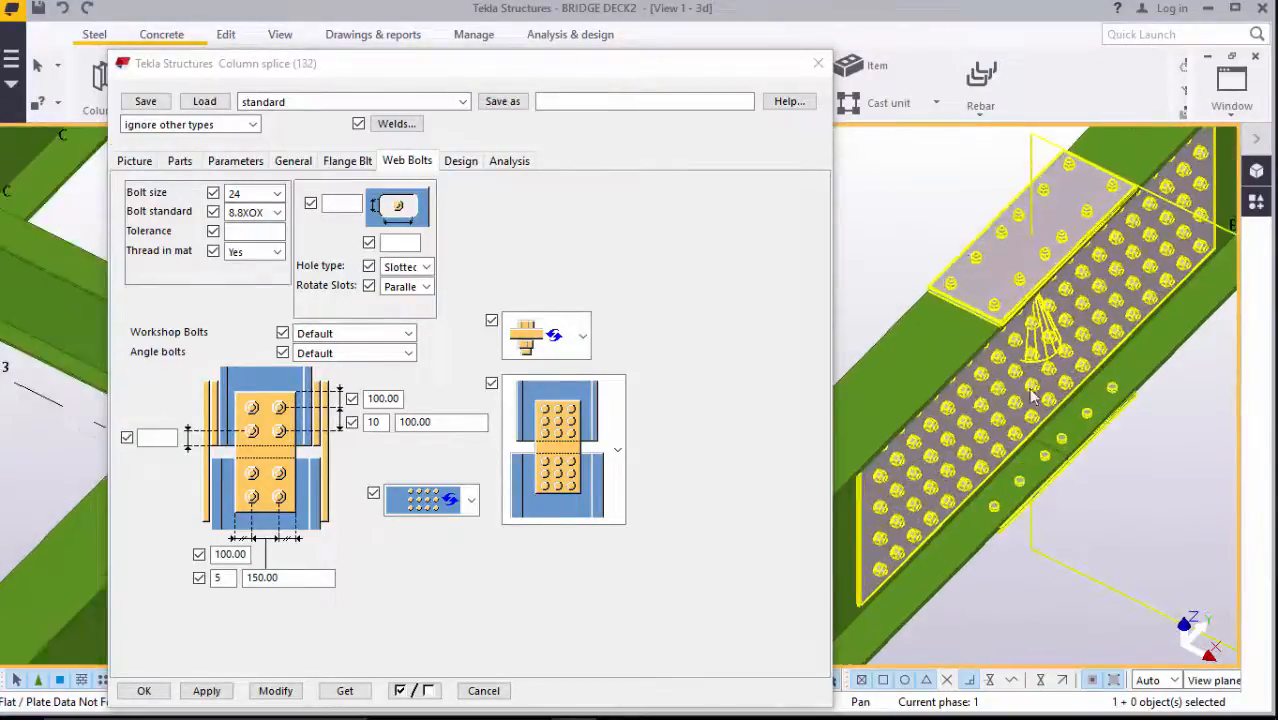
scroll(964, 256, down, 2)
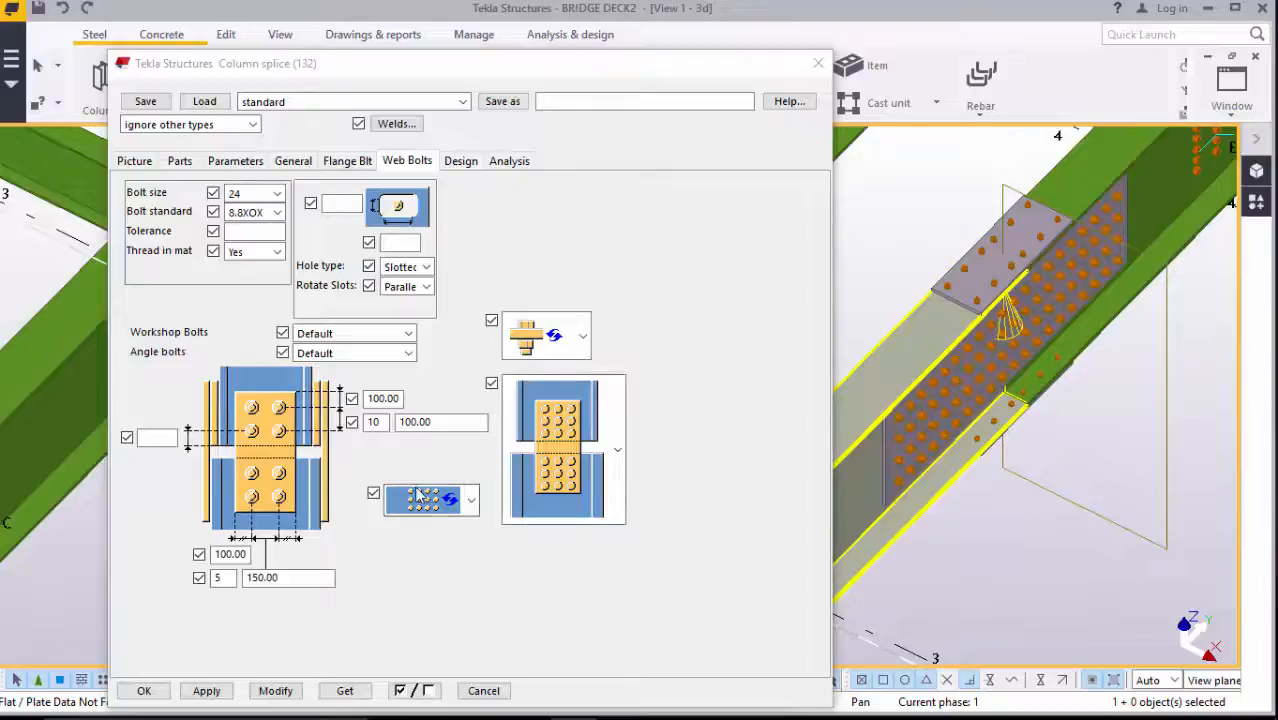
scroll(1013, 286, up, 1)
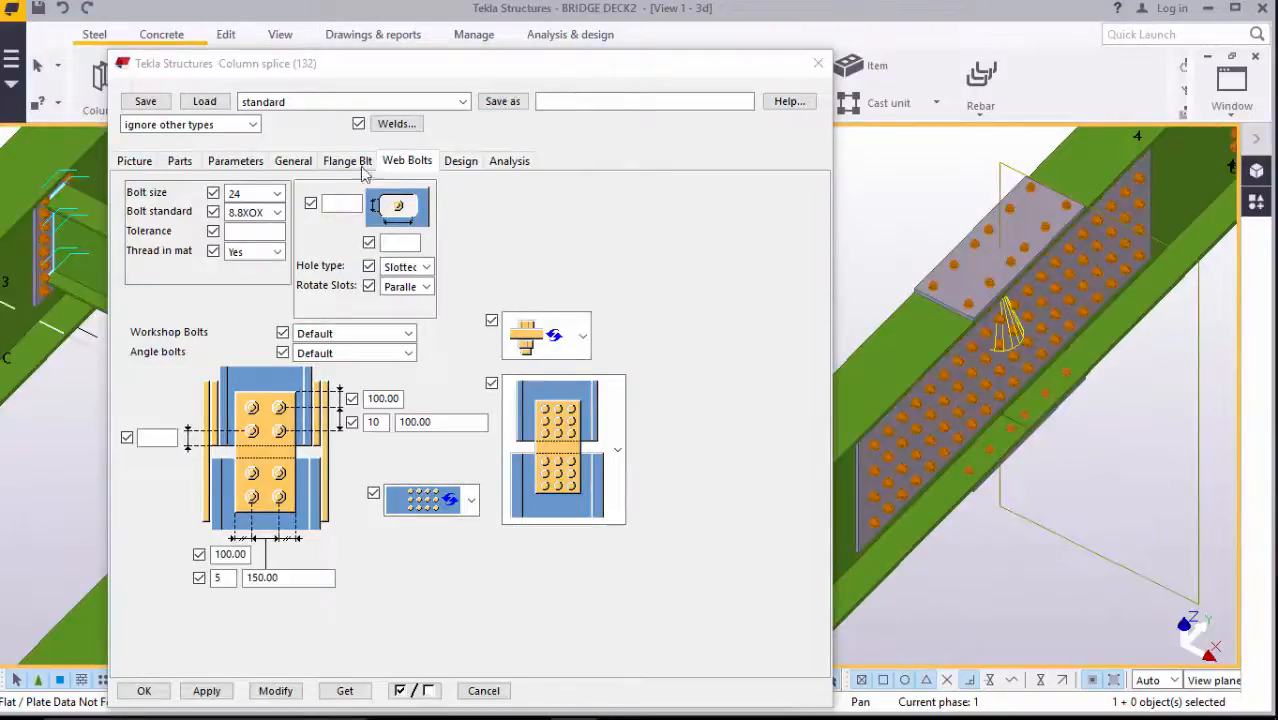
double_click(987, 262)
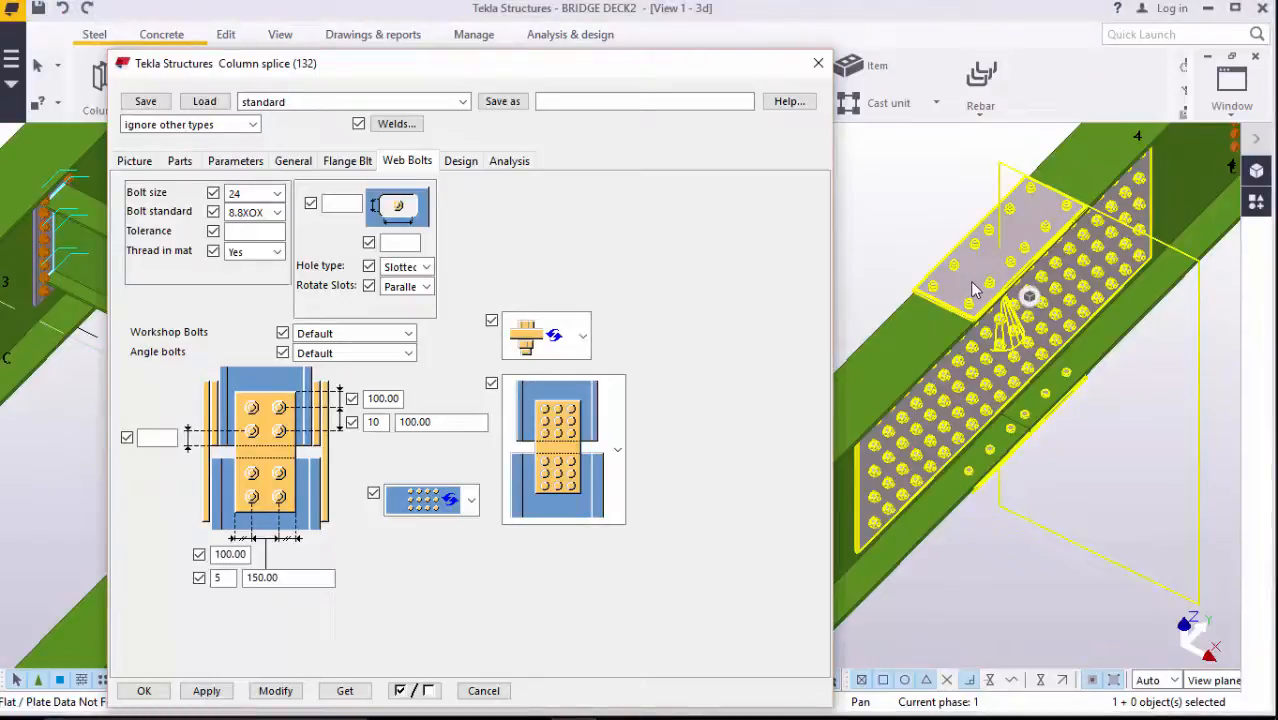
click(348, 160)
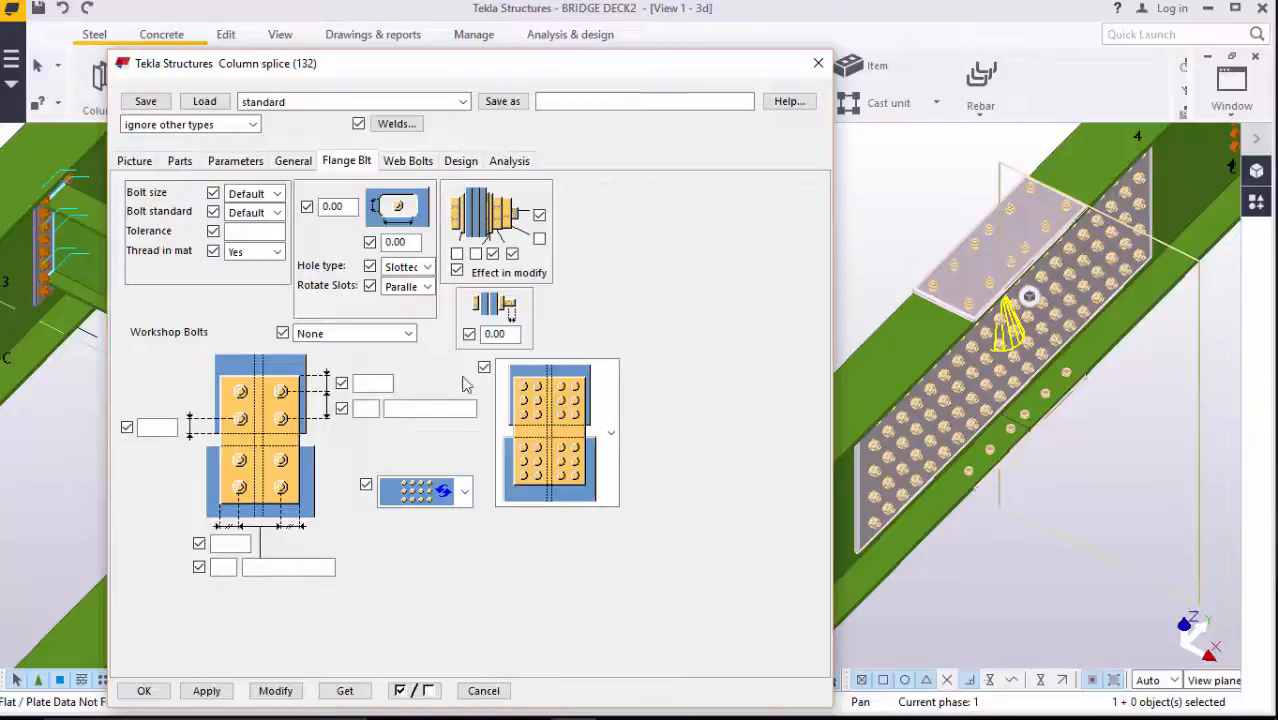
click(408, 162)
click(432, 421)
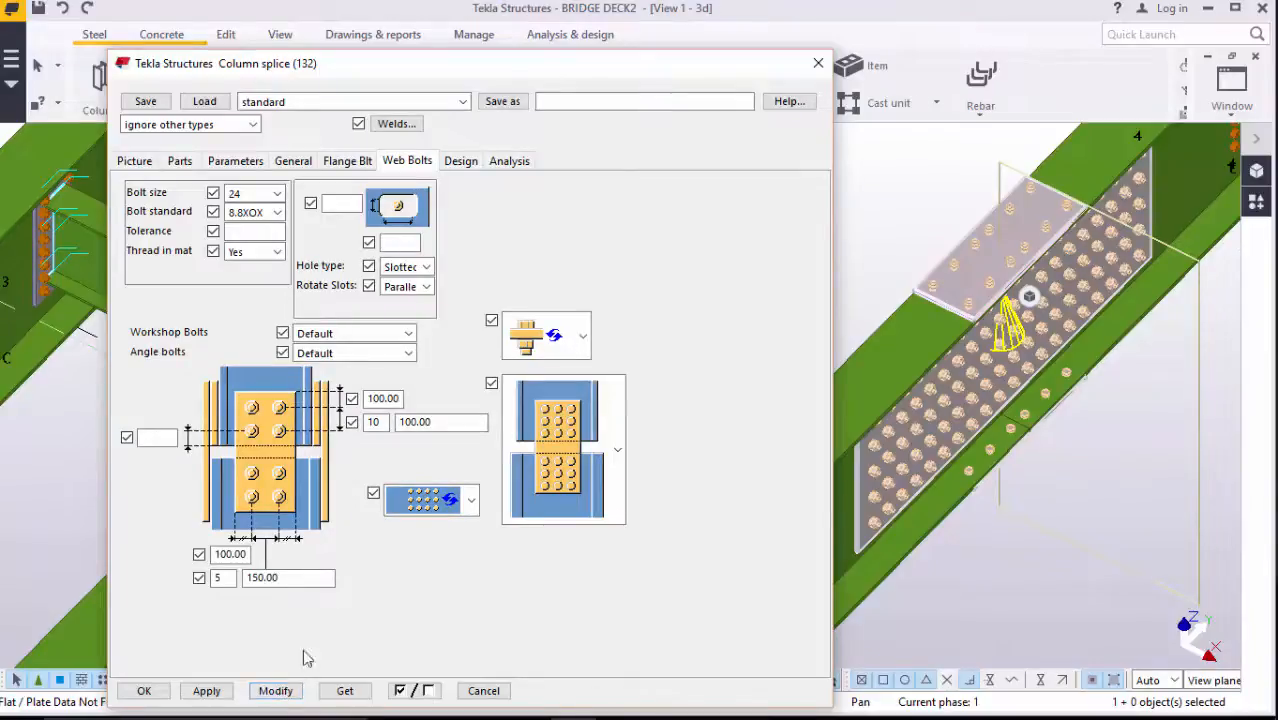
Set the girder E splice's flange bolts to size 24, standard 8.8XOX
click(347, 168)
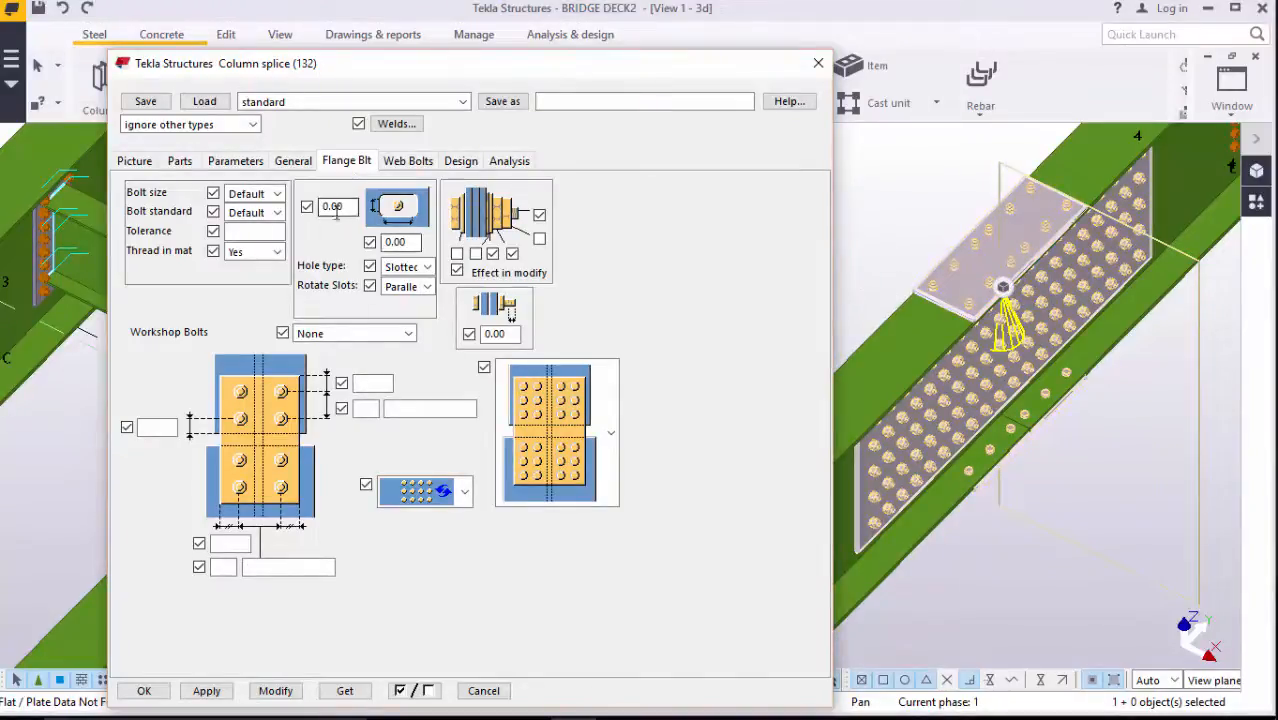
click(277, 193)
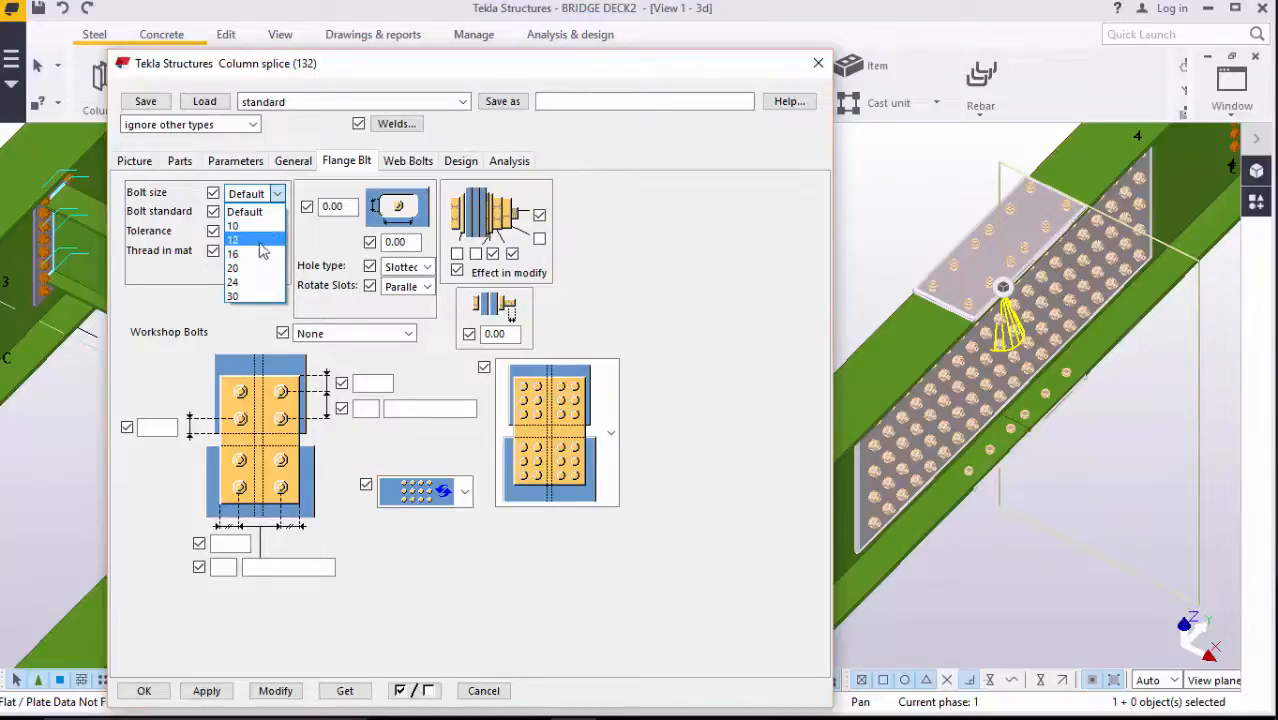
click(250, 285)
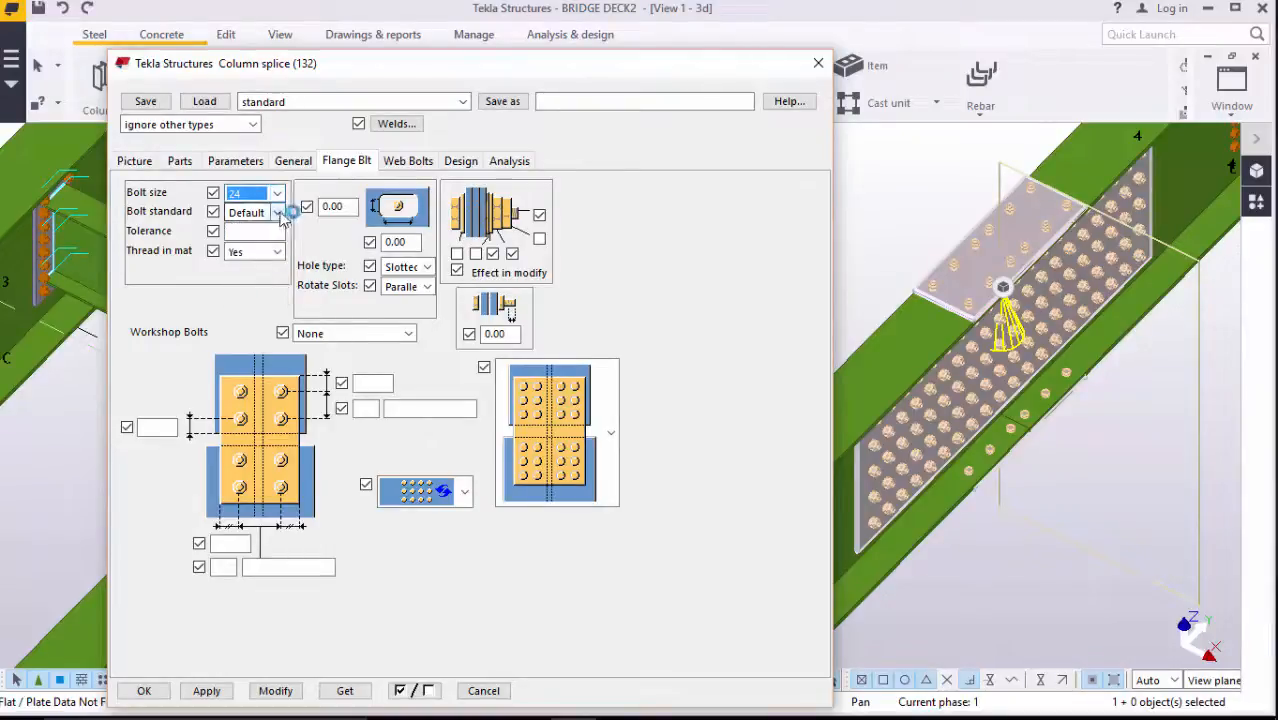
click(277, 212)
click(245, 427)
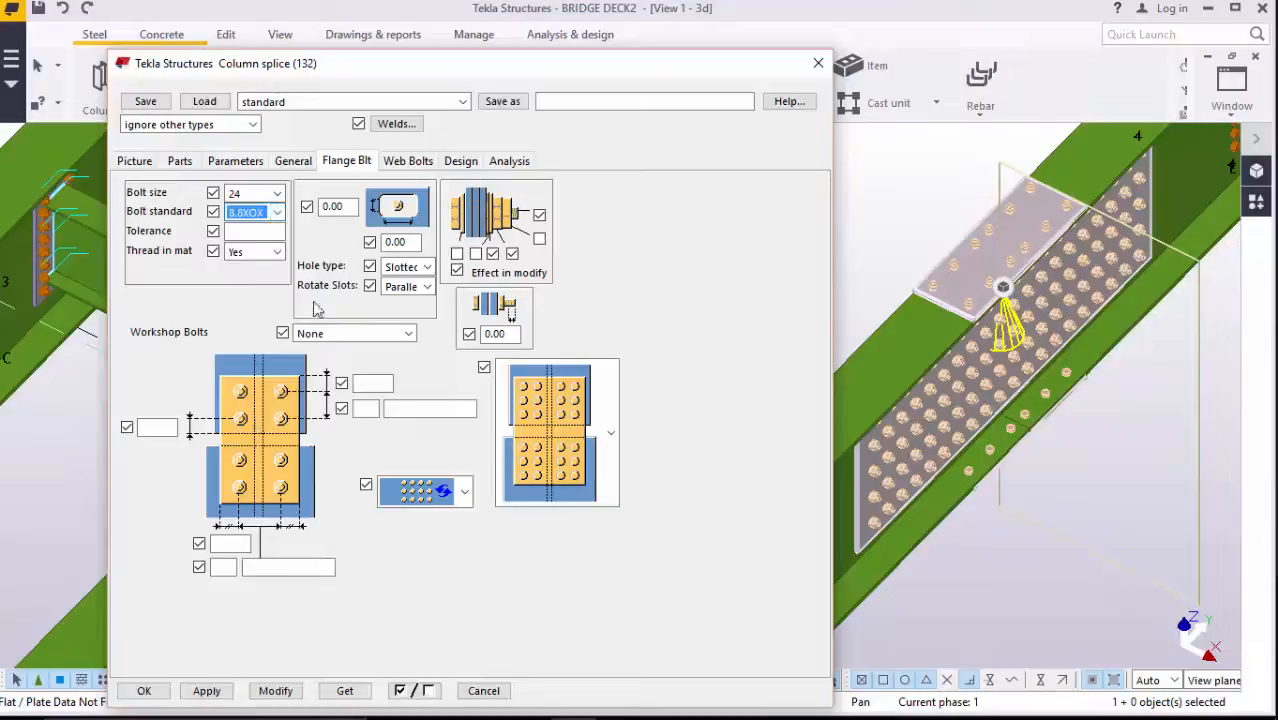
Modify the flange bolt layout to 10 bolts at 100 spacing along the girder with an edge distance of 100
click(369, 380)
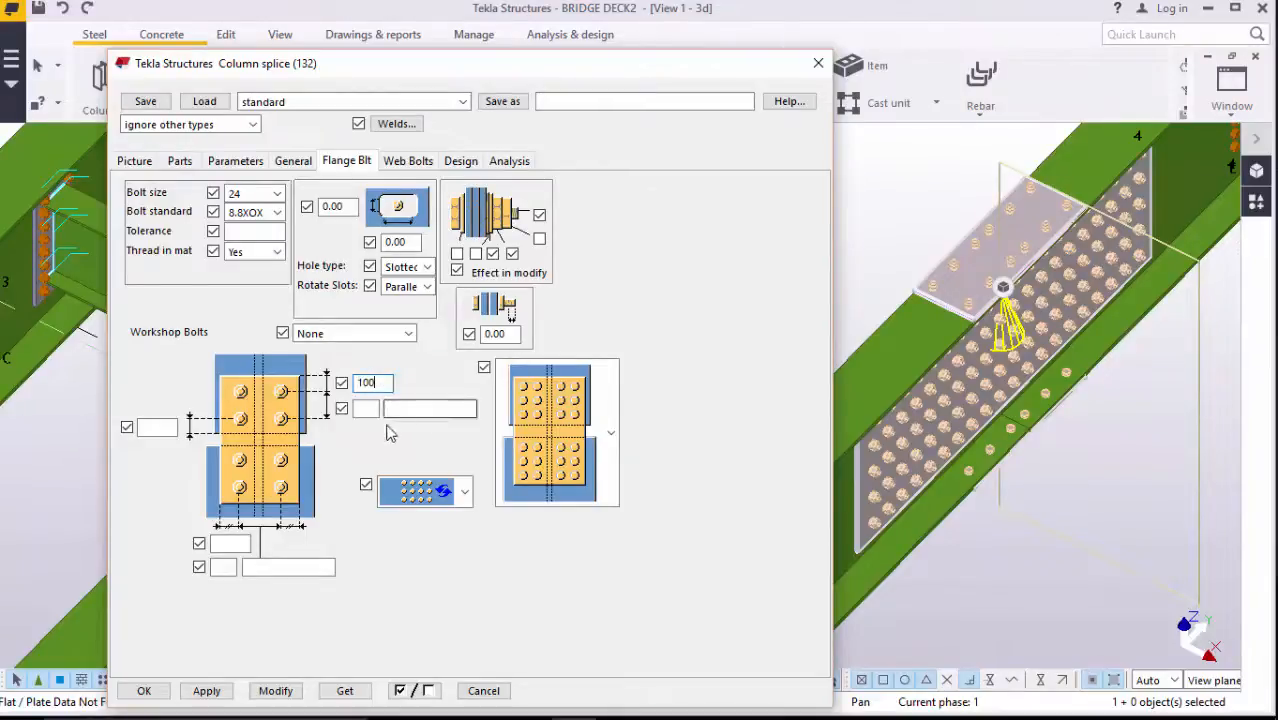
click(368, 408)
text(1)
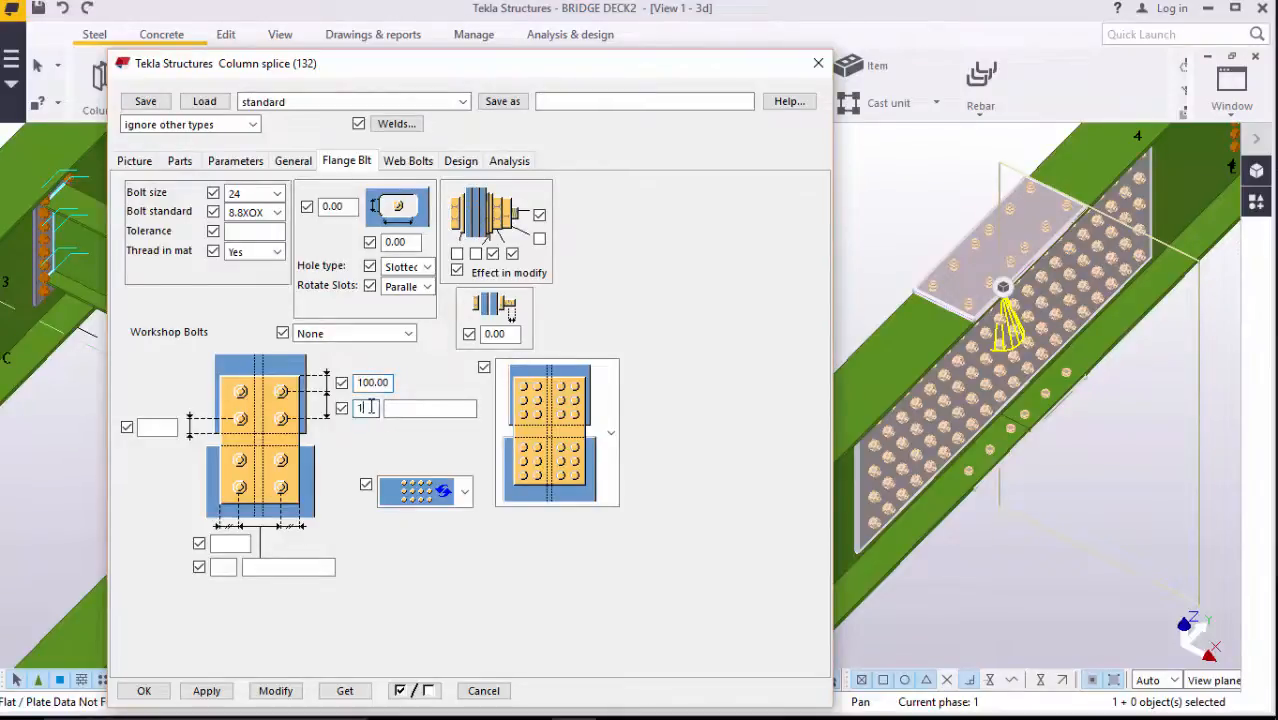
text(0)
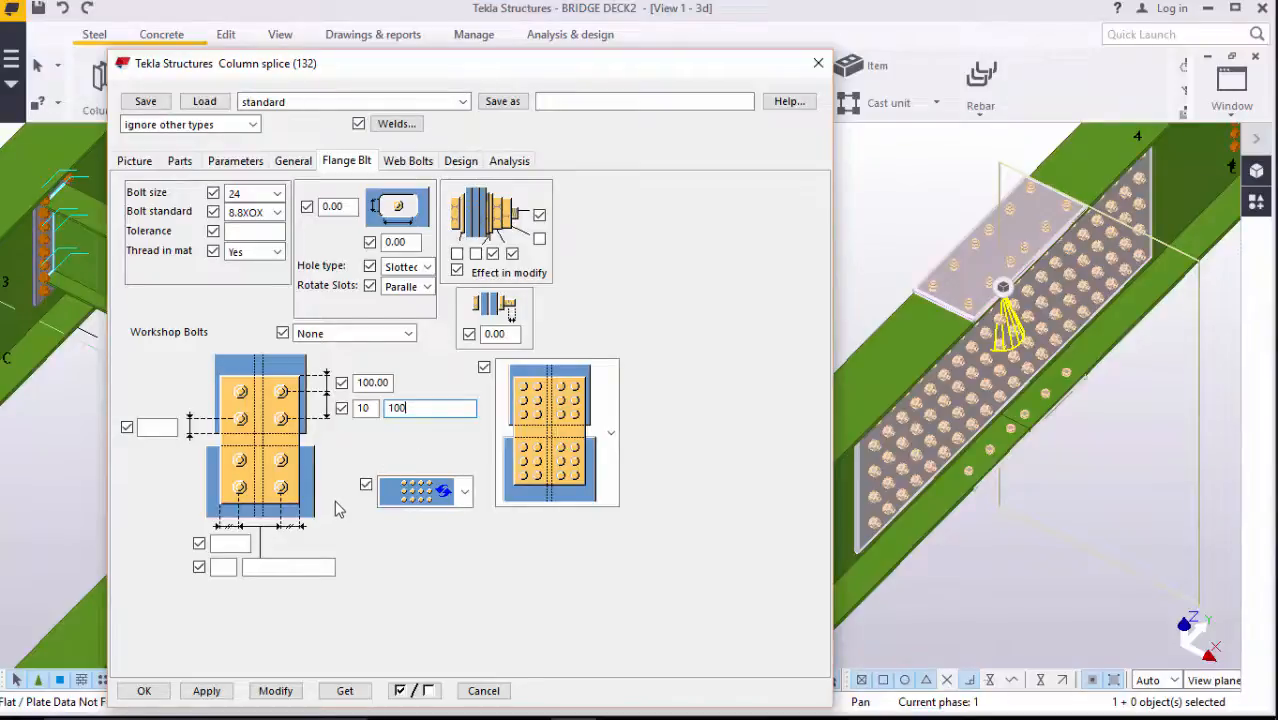
click(276, 692)
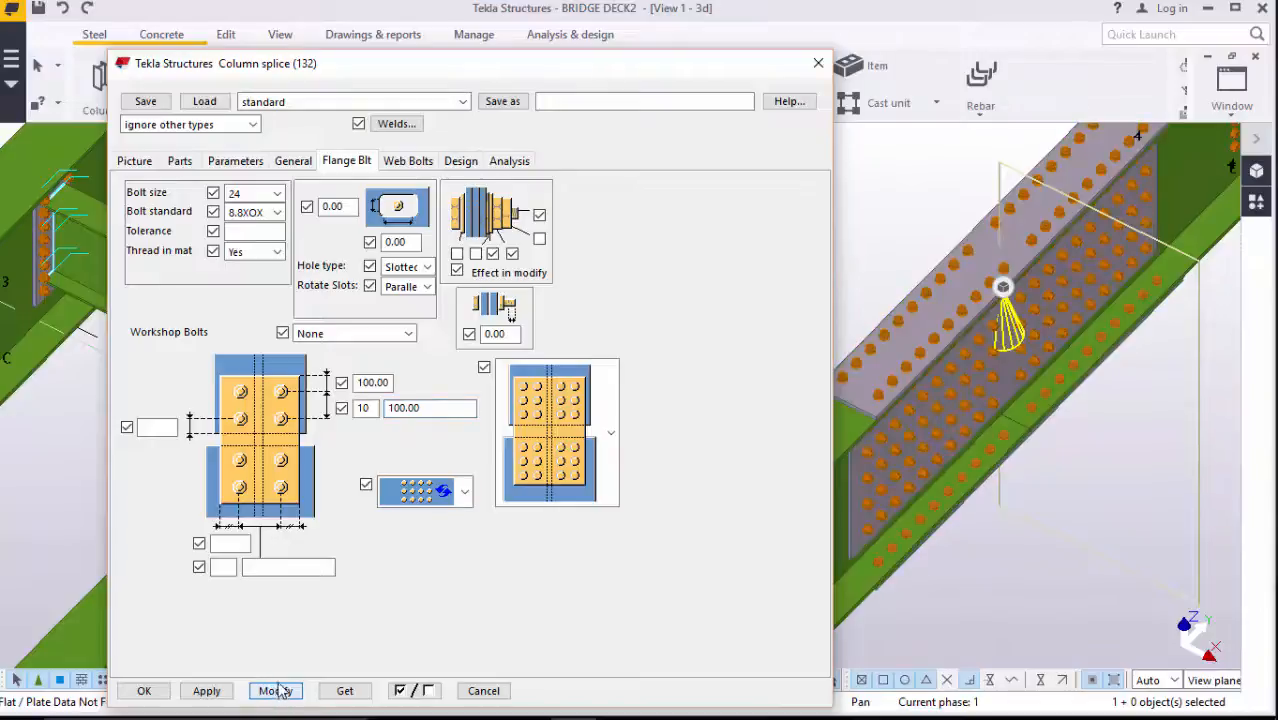
scroll(1045, 328, down, 3)
scroll(1080, 228, up, 2)
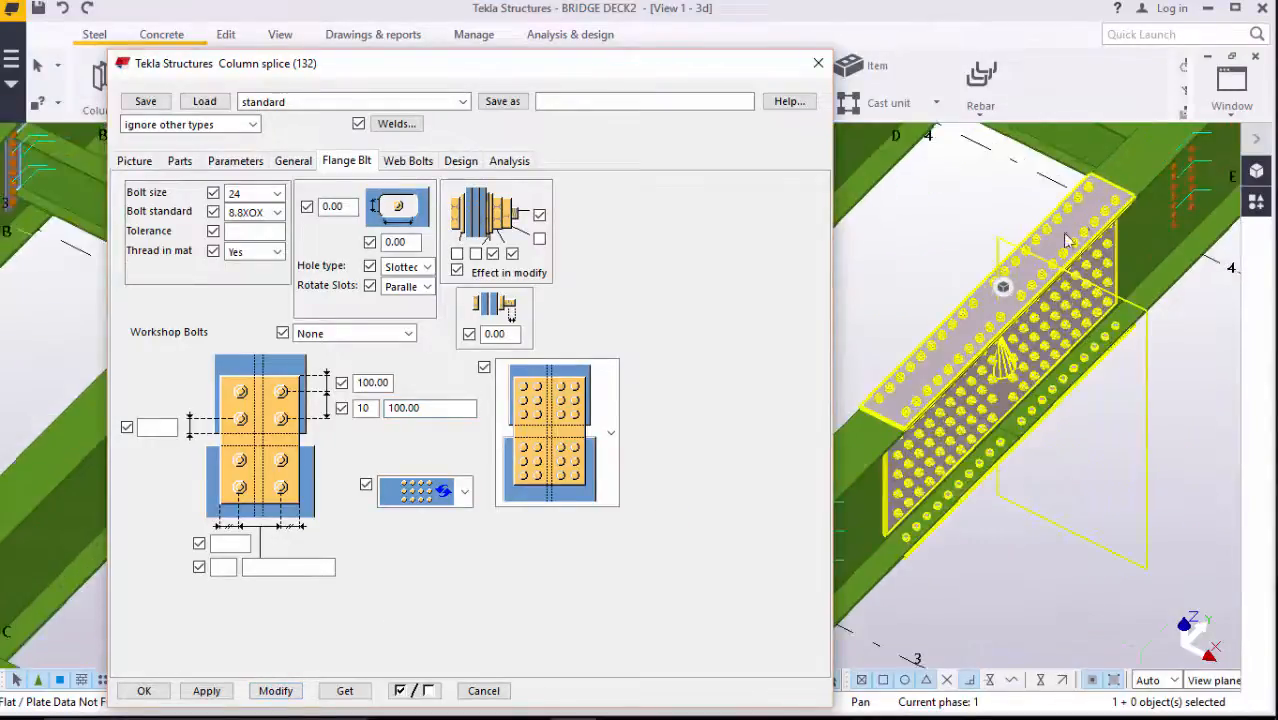
scroll(990, 395, up, 2)
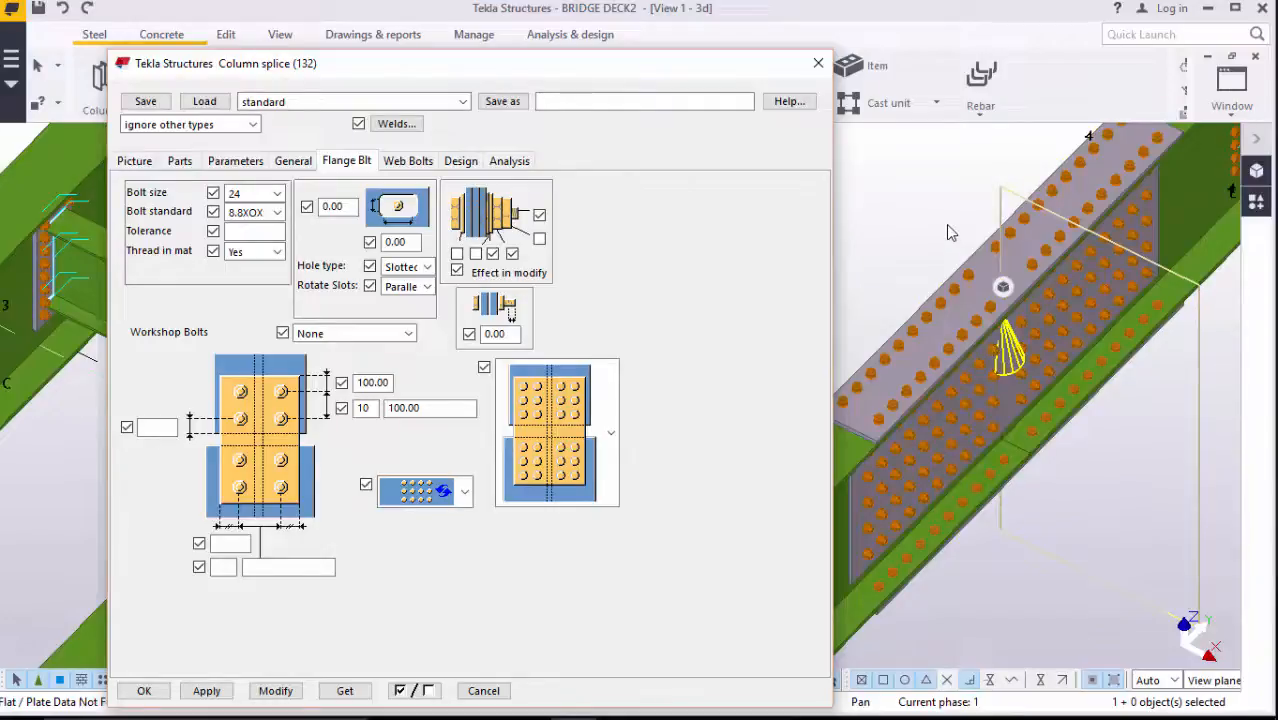
scroll(1005, 242, up, 5)
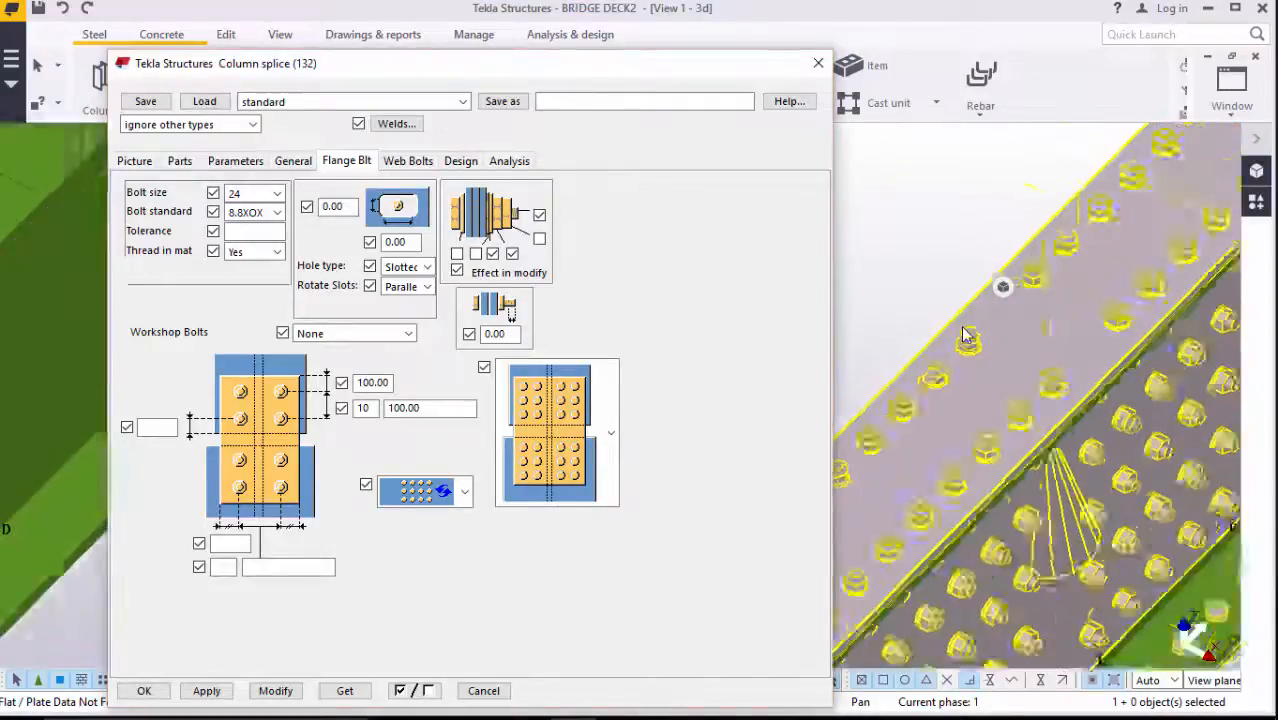
scroll(965, 335, down, 5)
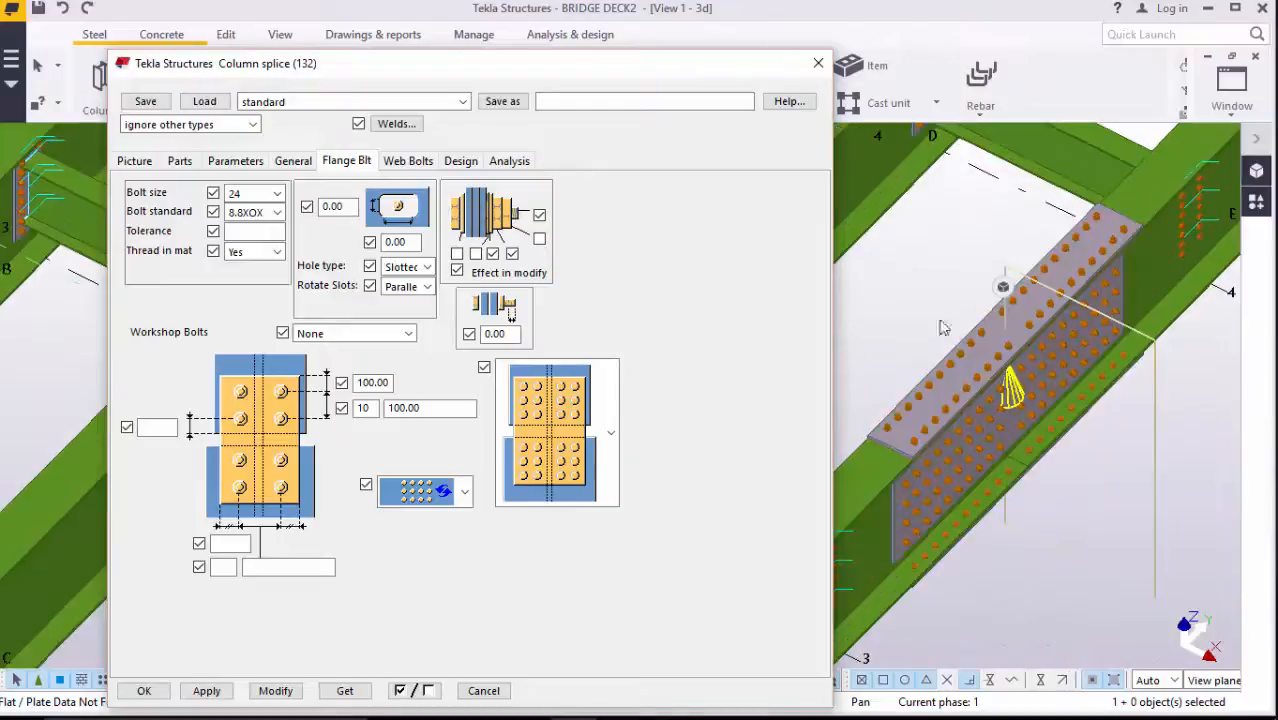
Set the web plate thickness to 20 in the Column splice (132) part properties and accept the settings
click(928, 316)
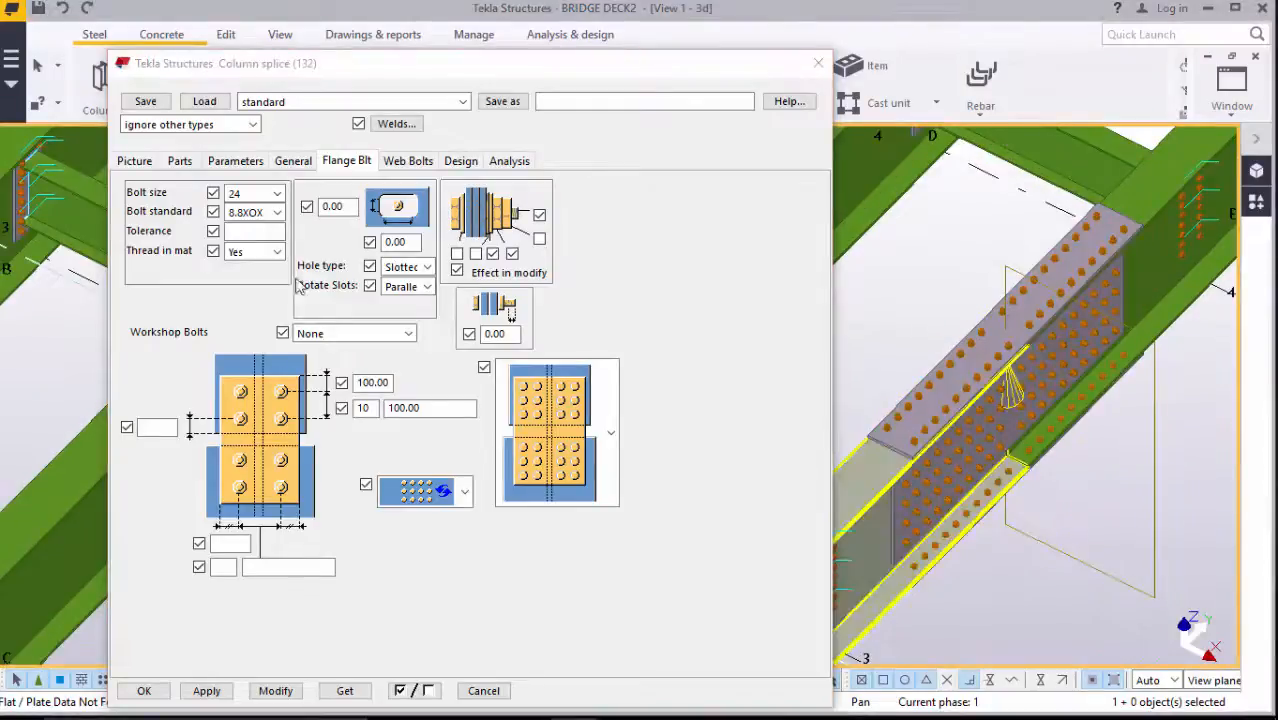
click(181, 162)
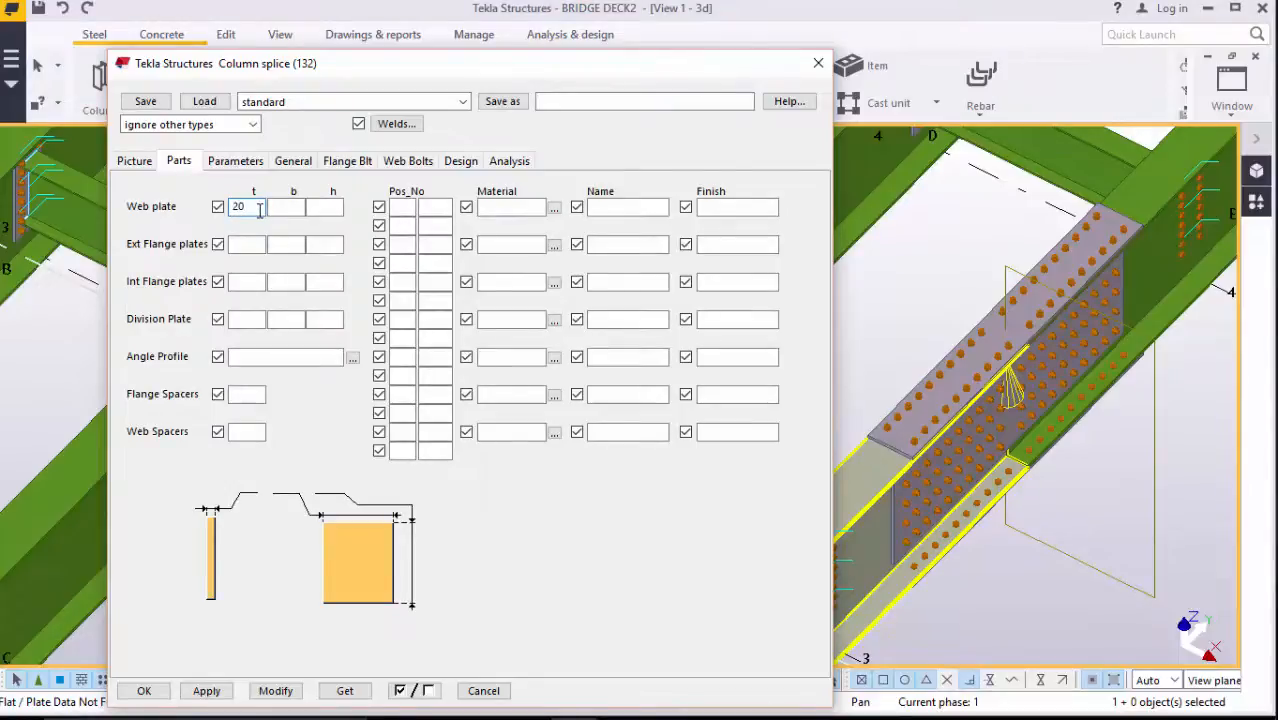
click(277, 695)
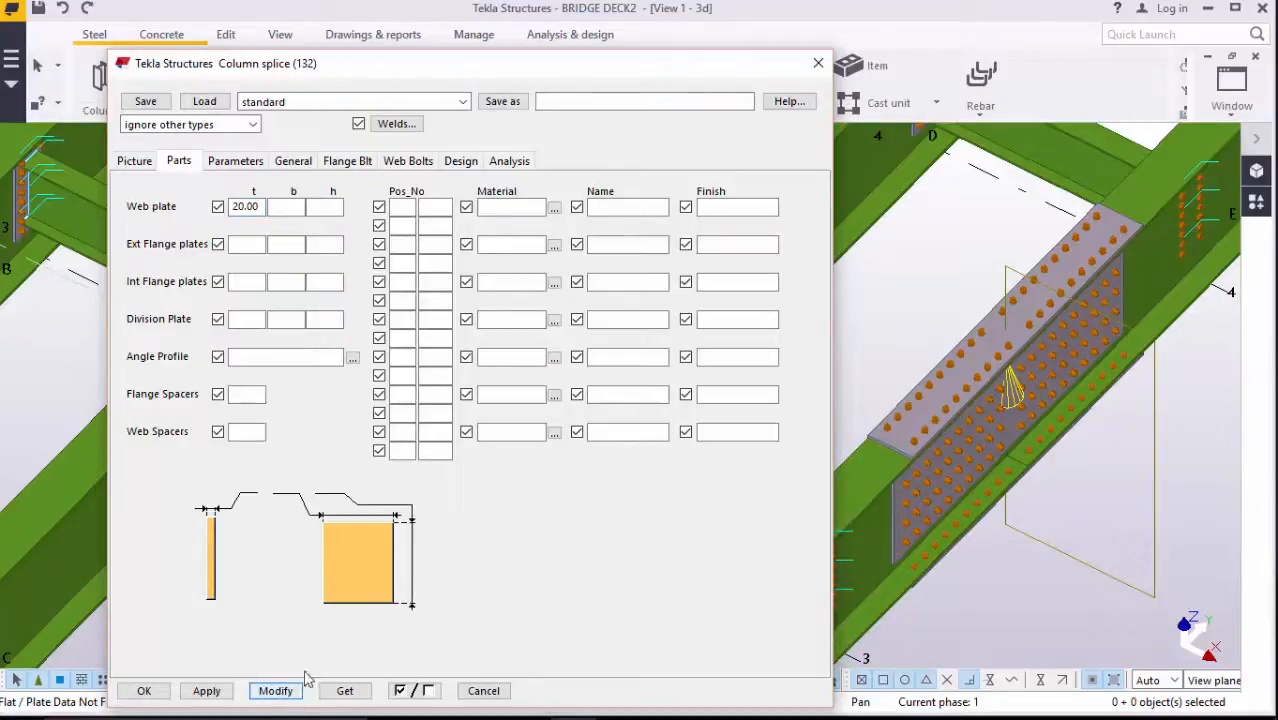
click(346, 162)
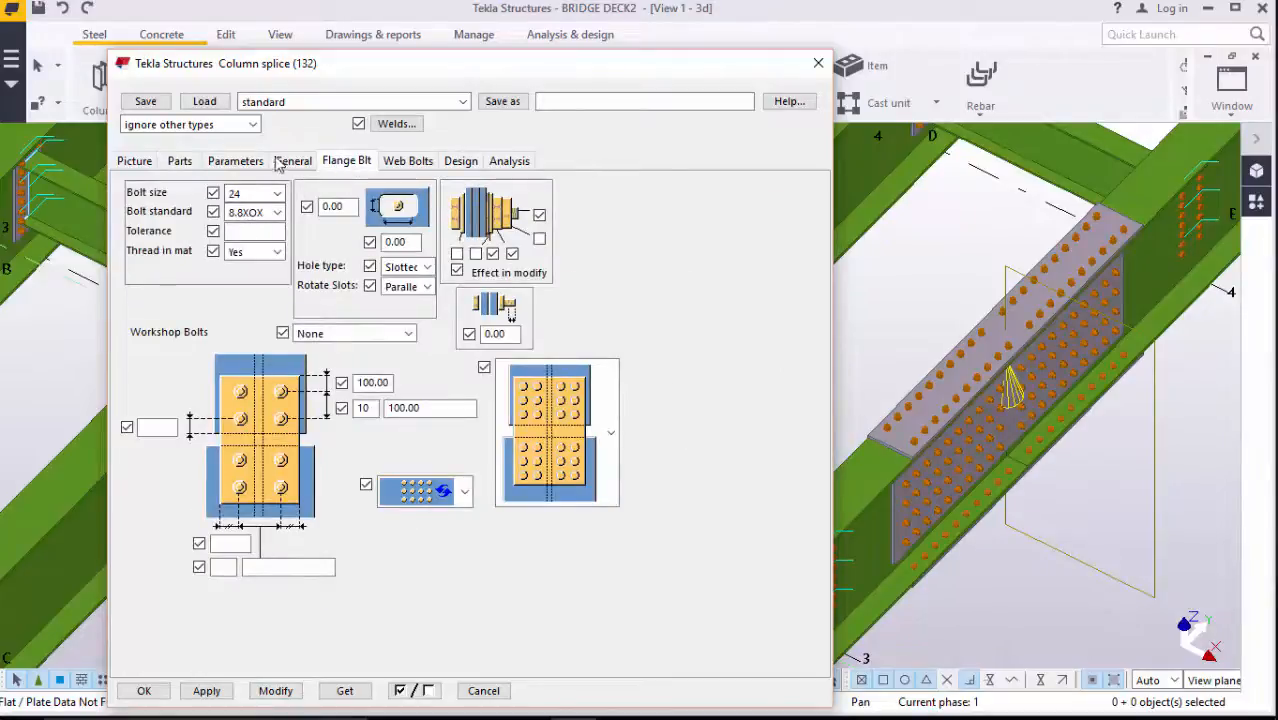
click(180, 162)
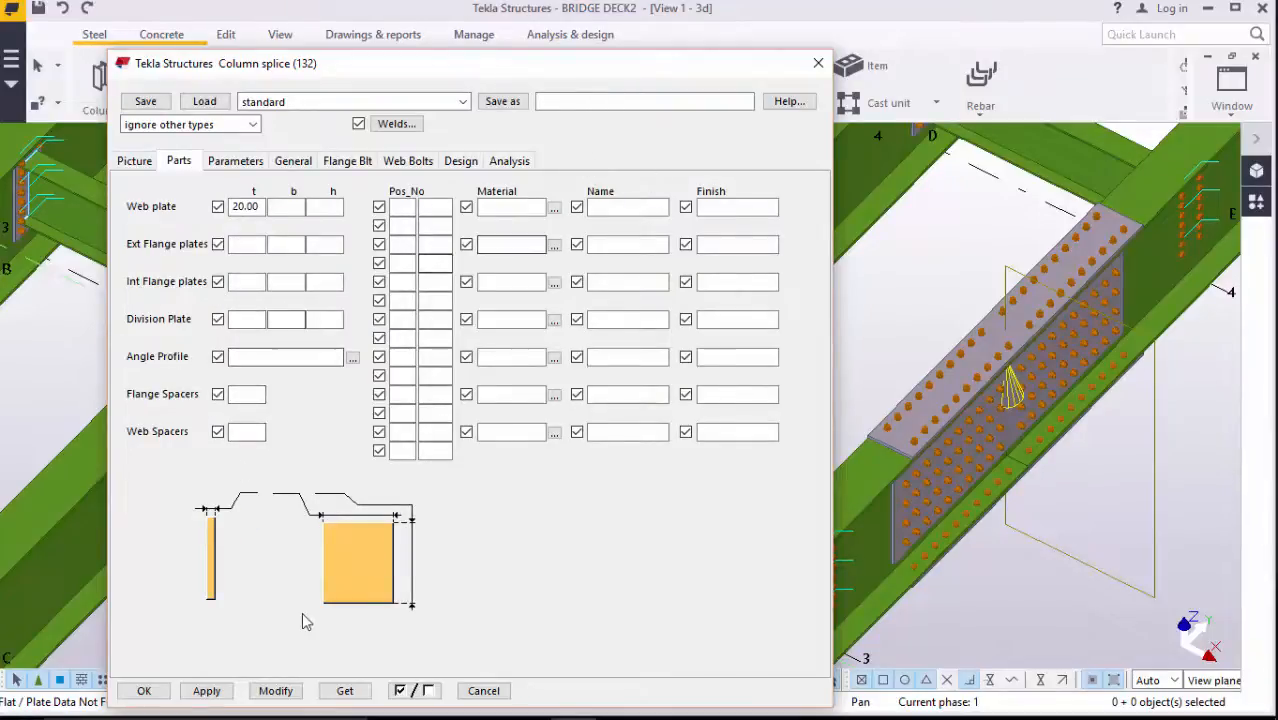
click(274, 689)
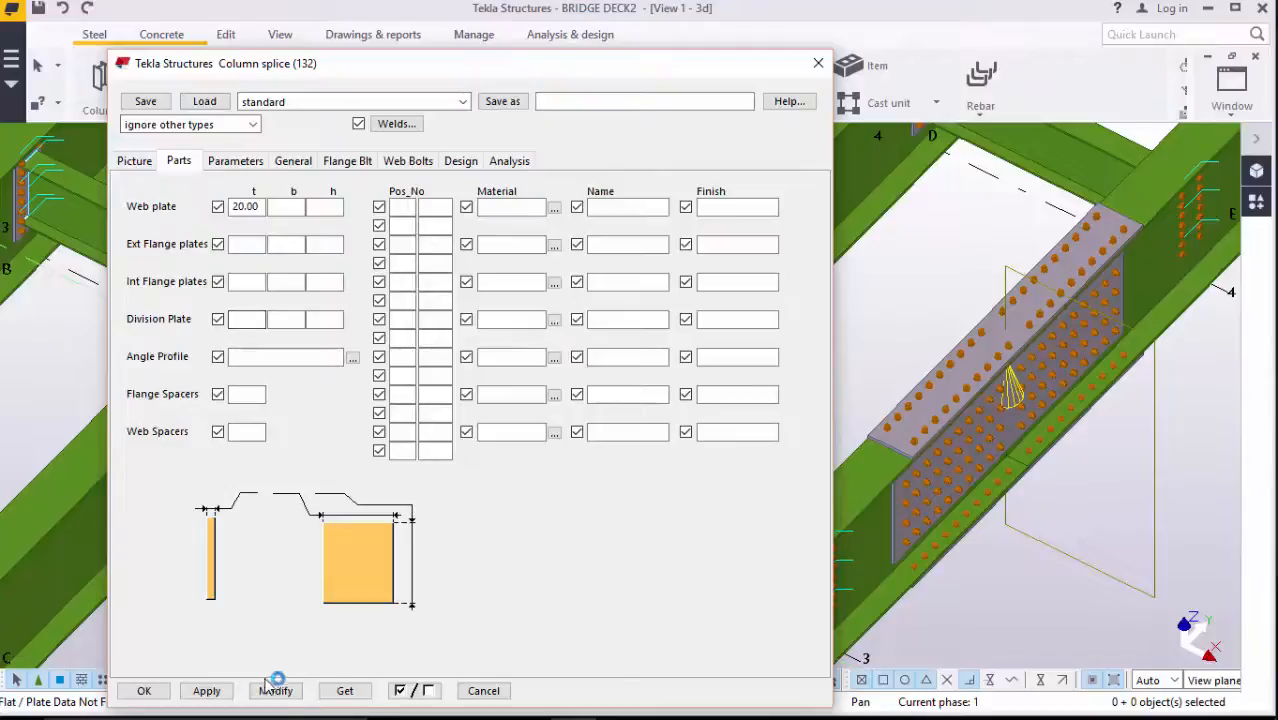
click(143, 690)
Reopen the properties of the girder E splice and accept its current settings
click(846, 392)
scroll(1012, 390, up, 1)
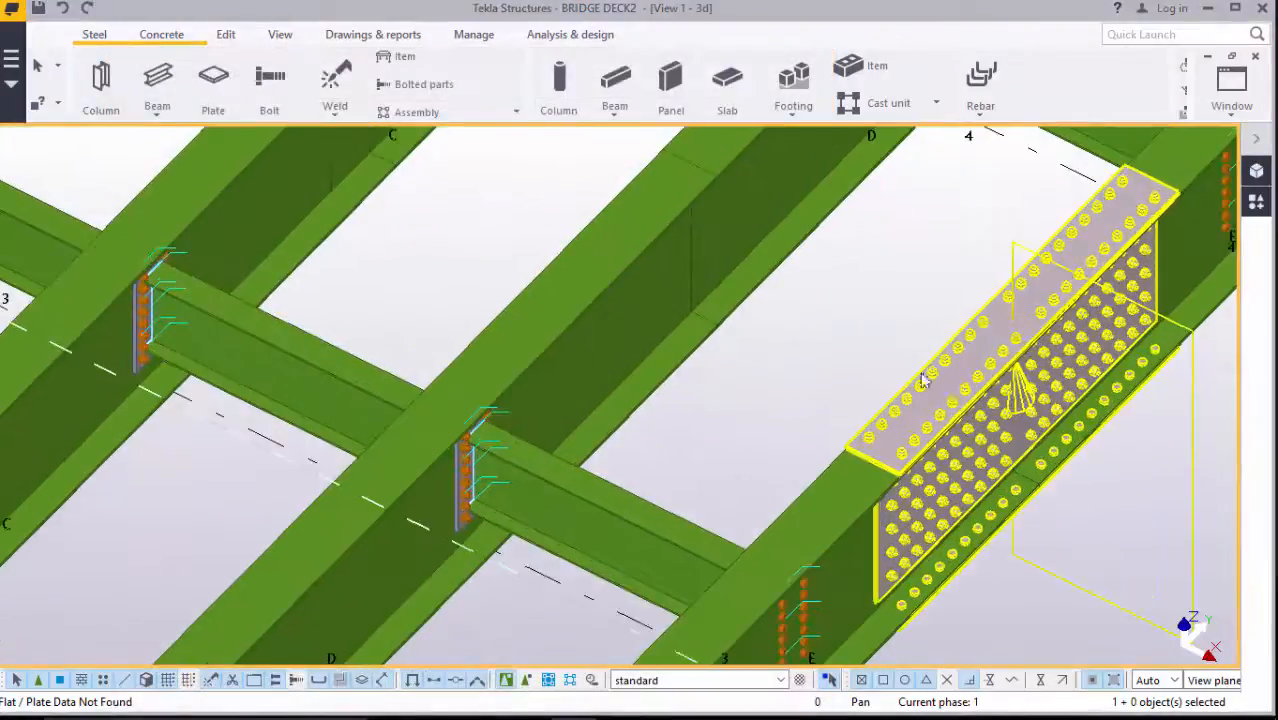
scroll(906, 376, down, 1)
scroll(998, 390, up, 4)
scroll(922, 391, down, 3)
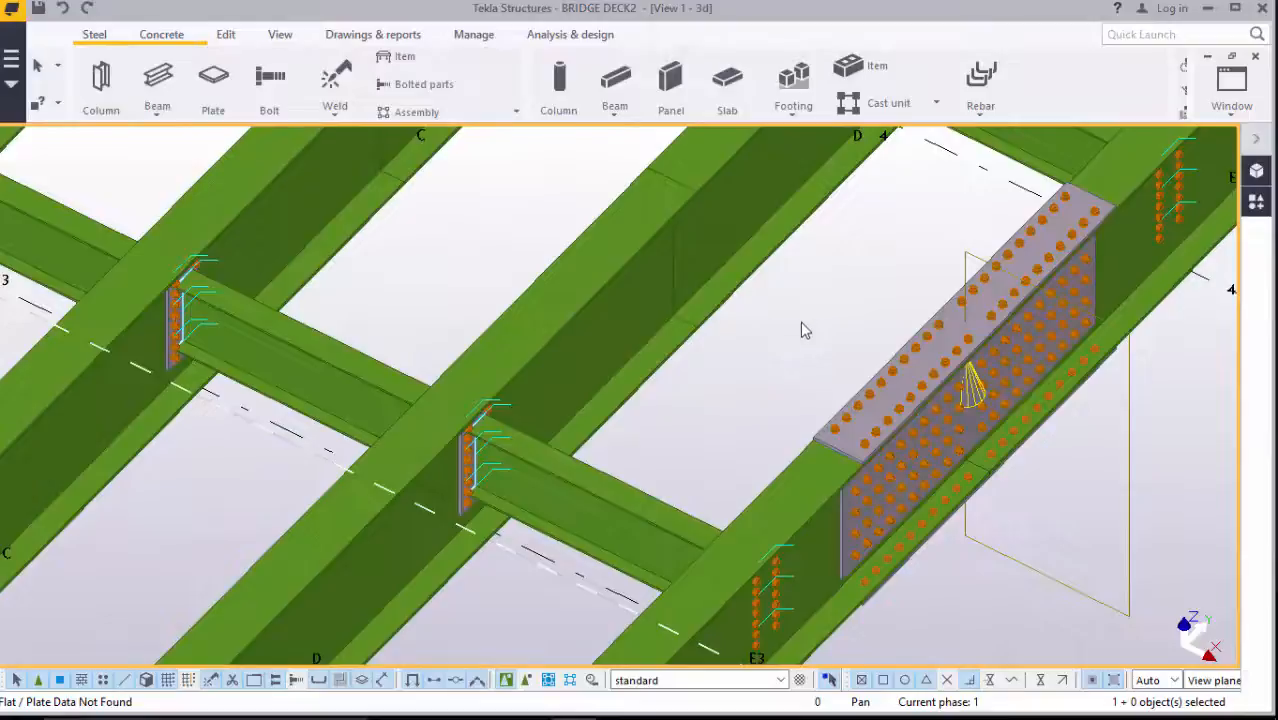
right_click(812, 292)
click(870, 397)
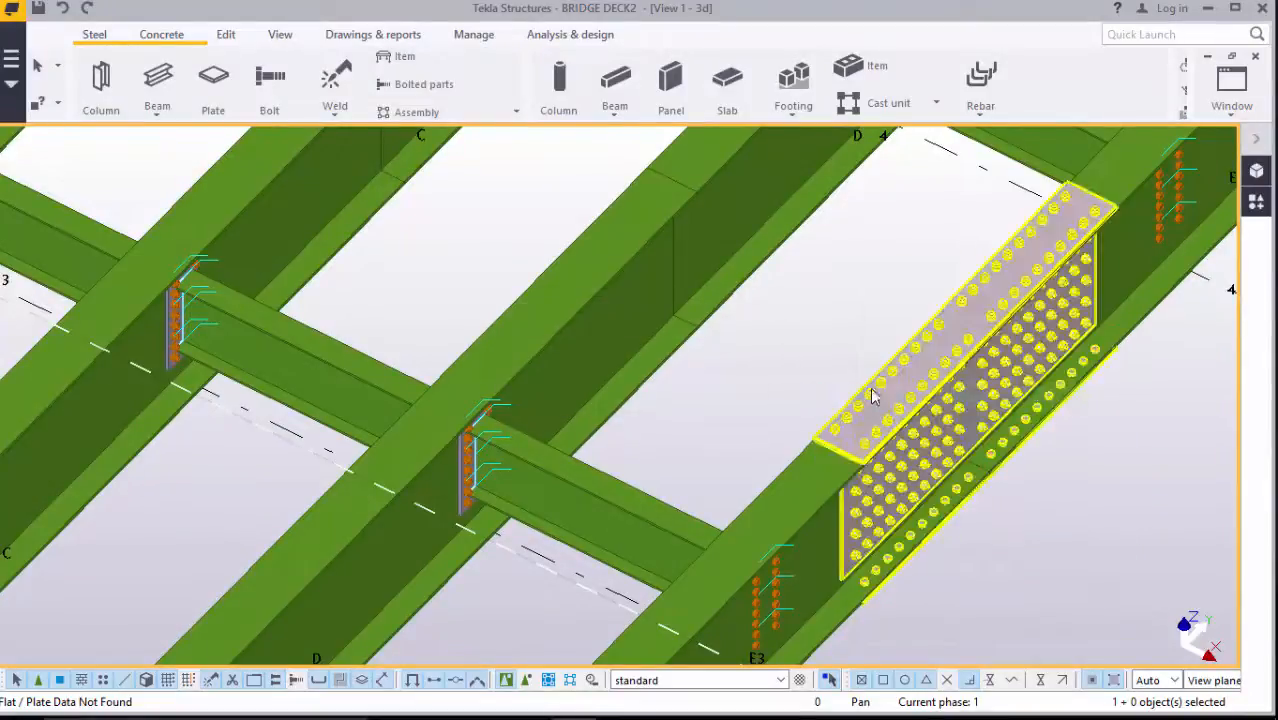
double_click(980, 397)
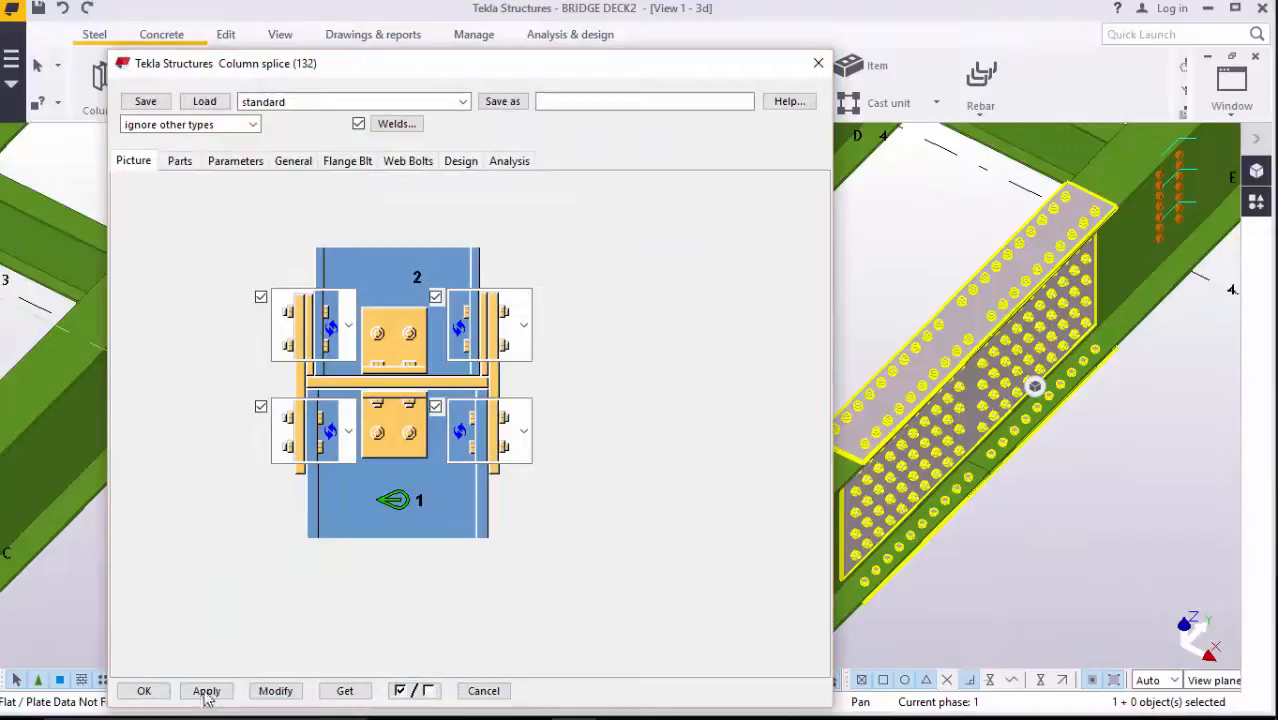
click(143, 690)
Apply Column splice (132) to girder D's joint between grid lines 3 and 4, taking the segment on the grid 3 side as main part
click(1256, 203)
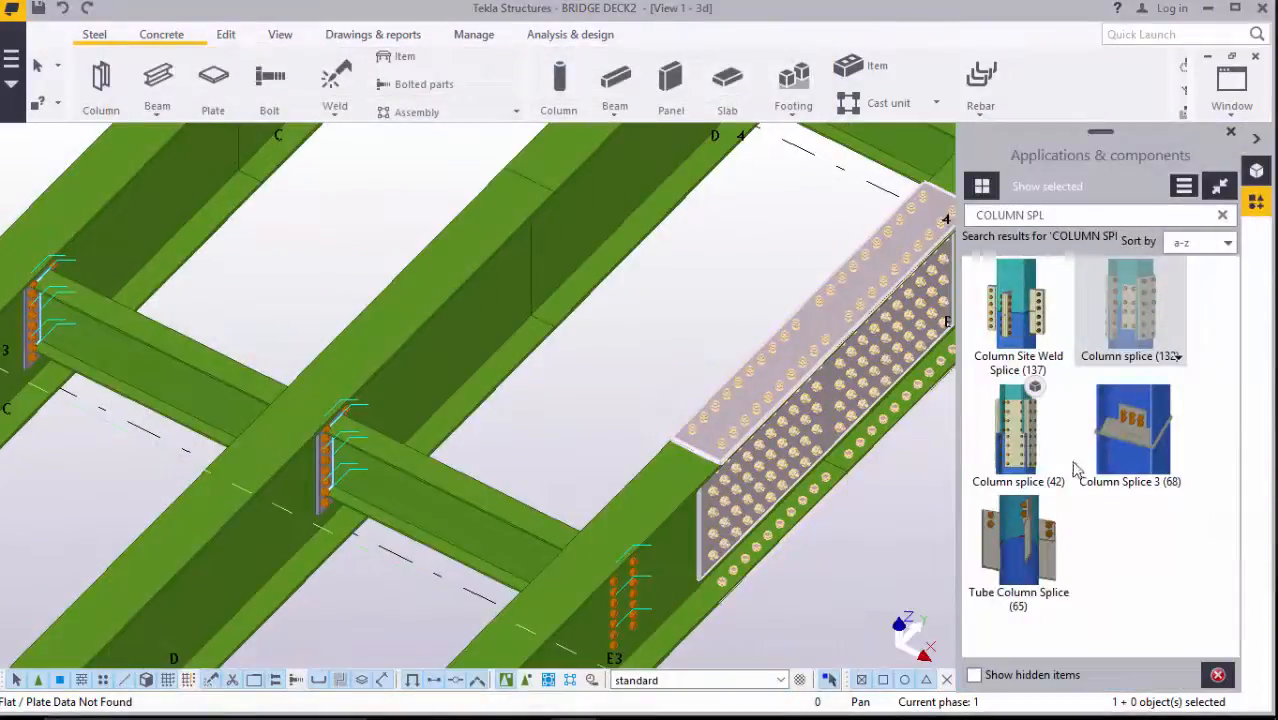
click(1158, 306)
scroll(630, 336, down, 3)
scroll(536, 317, up, 2)
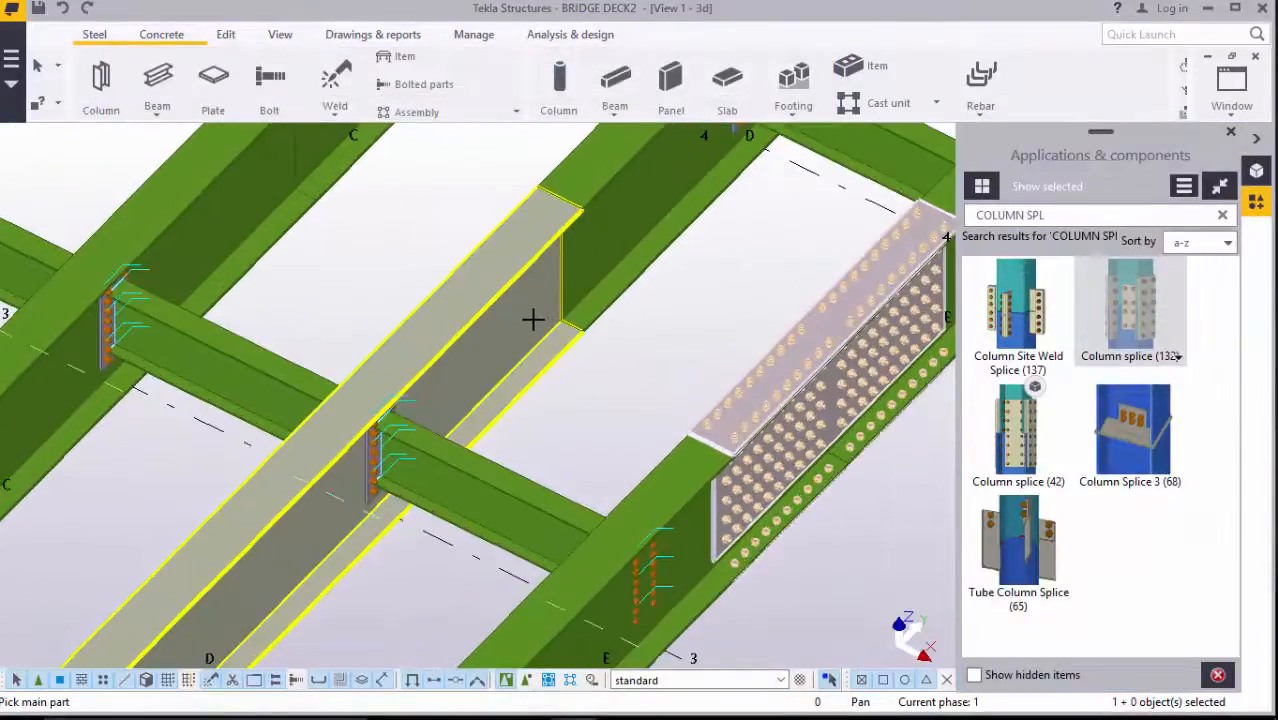
click(533, 317)
click(614, 255)
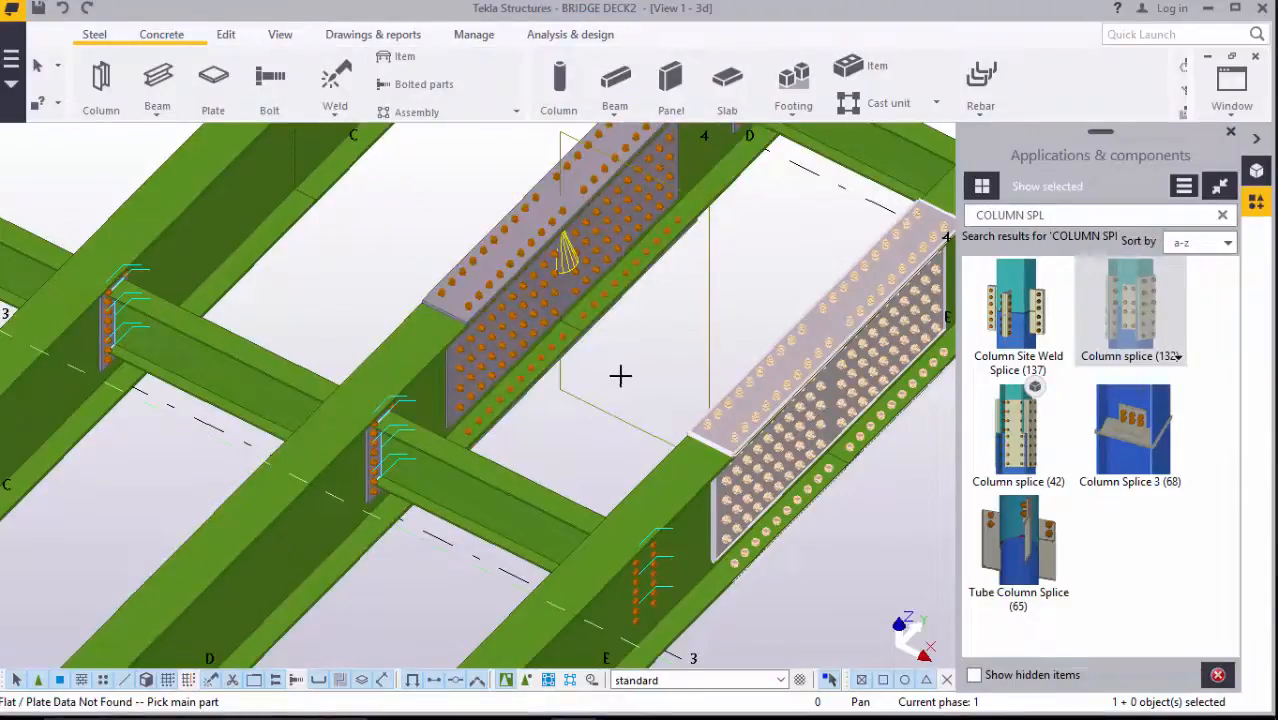
Apply Column splice (132) to girder C's joint between grid lines 3 and 4, with the grid 3 side segment as main part
scroll(630, 366, up, 2)
scroll(639, 364, down, 2)
scroll(428, 243, up, 3)
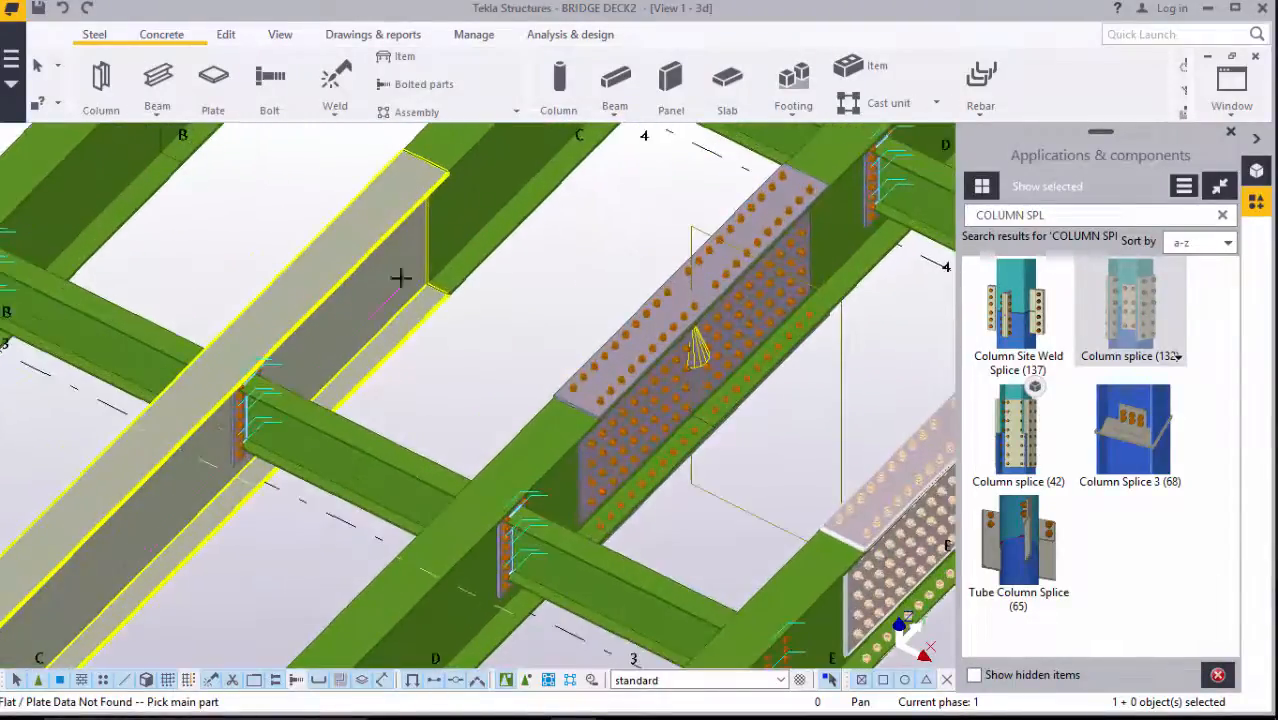
click(400, 277)
click(470, 232)
scroll(491, 289, down, 3)
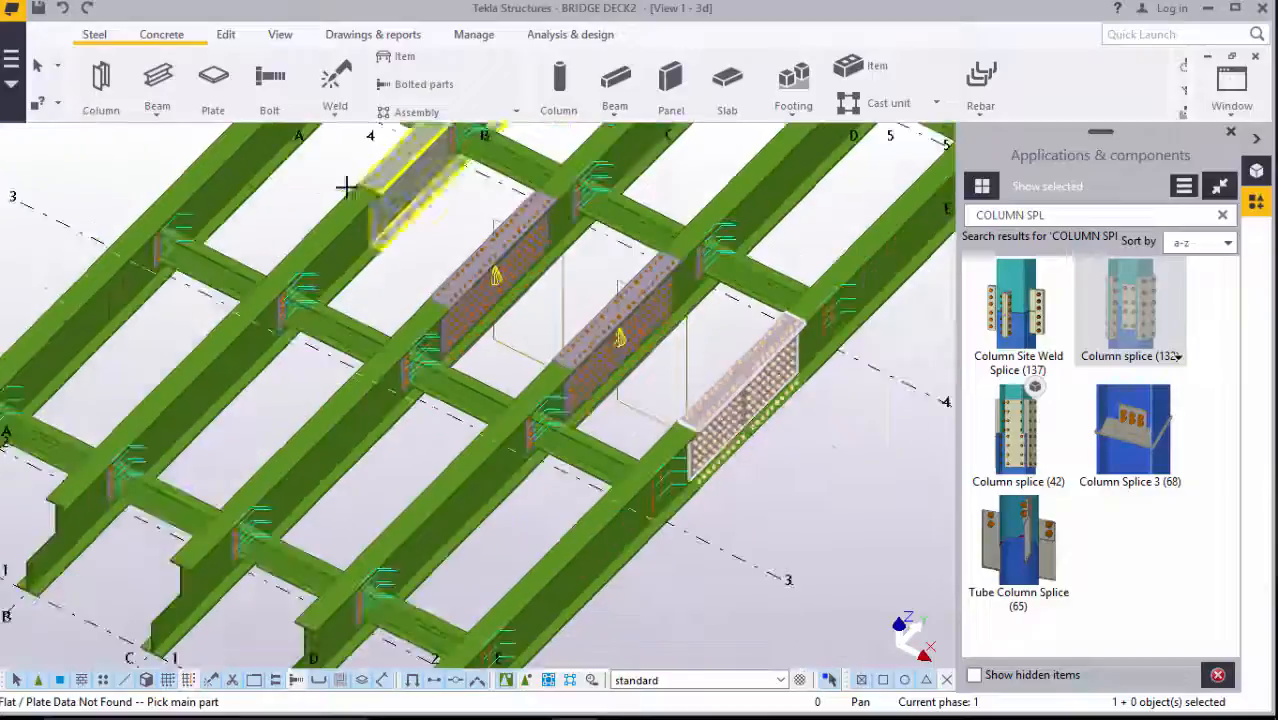
Apply the same column splice to girder B's joint between grid lines 3 and 4
scroll(330, 192, up, 4)
click(394, 302)
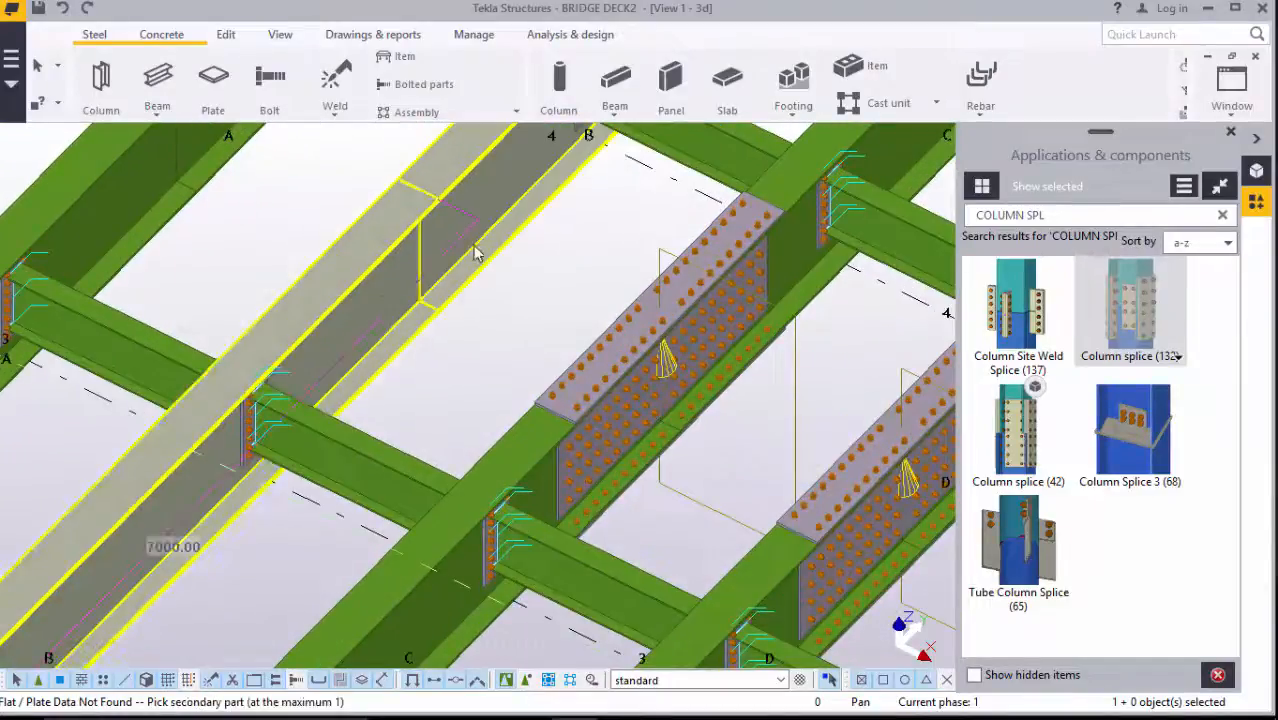
scroll(531, 345, down, 3)
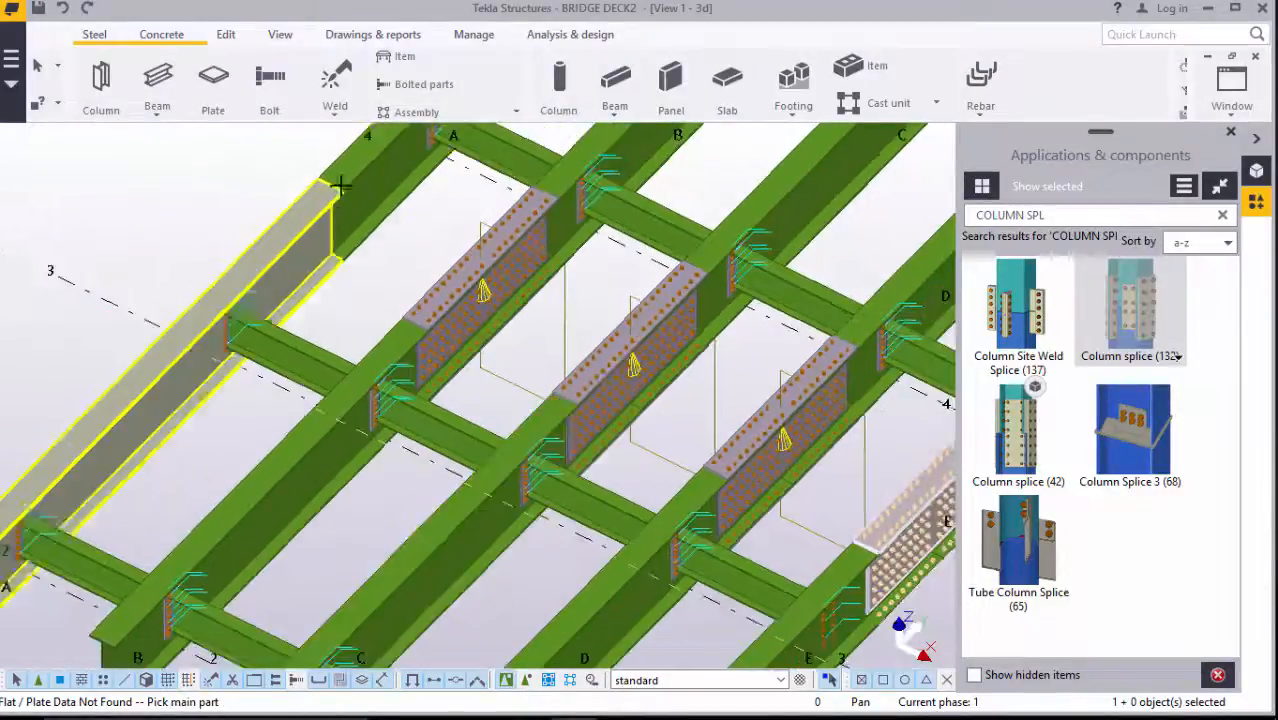
Splice girder A's joint between grid lines 3 and 4 with the same component and end the command
scroll(336, 186, up, 3)
click(313, 282)
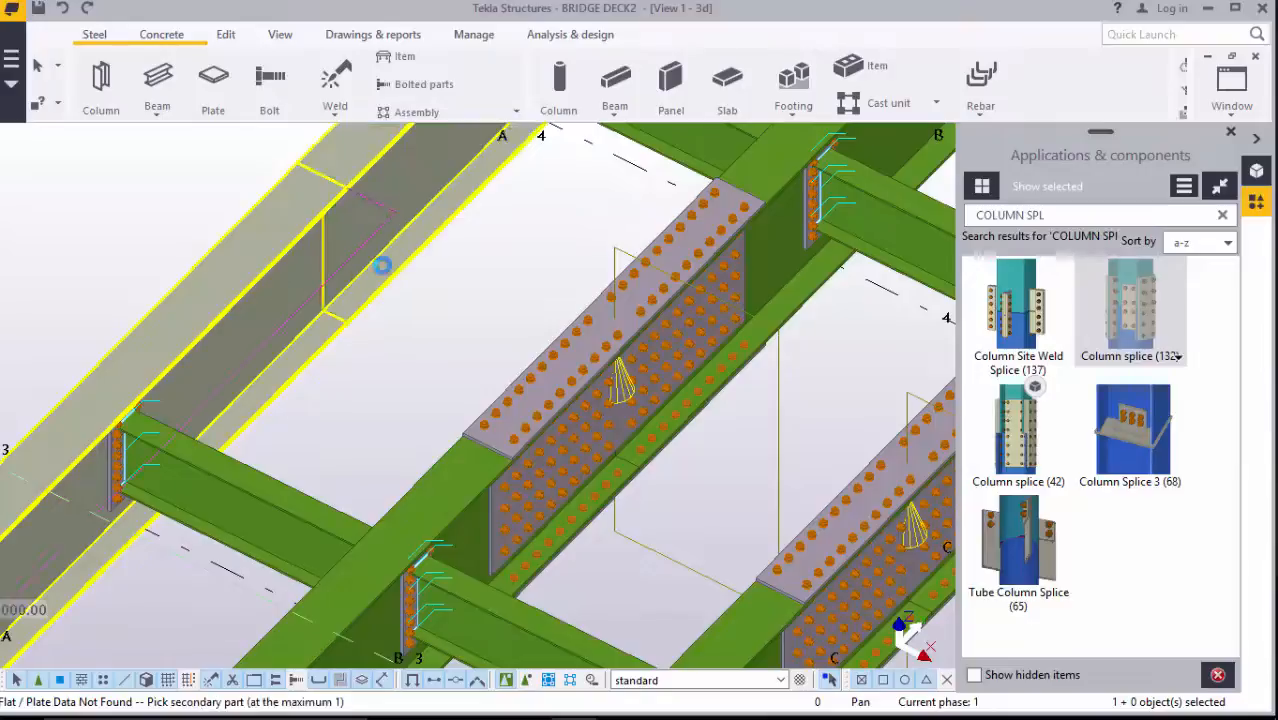
scroll(382, 263, down, 2)
right_click(205, 167)
click(240, 179)
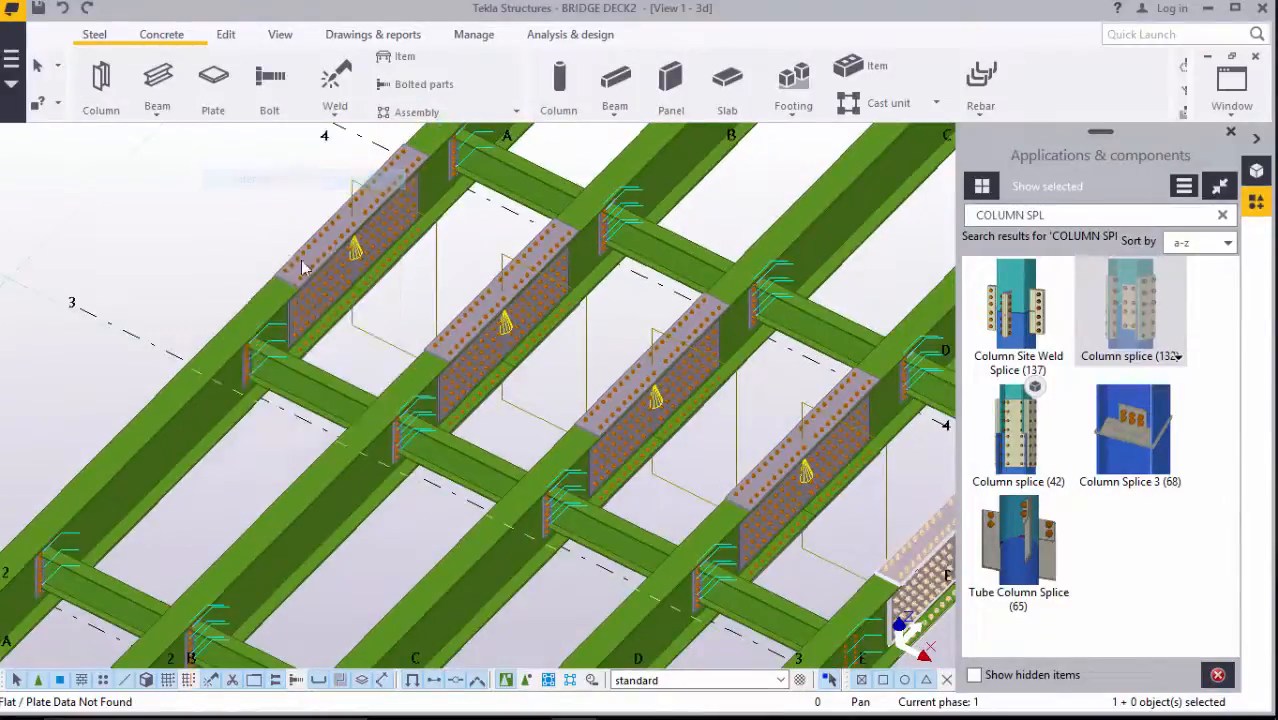
Deselect the girder E splice and redraw the 3D view of the deck
scroll(303, 267, down, 3)
scroll(547, 230, up, 3)
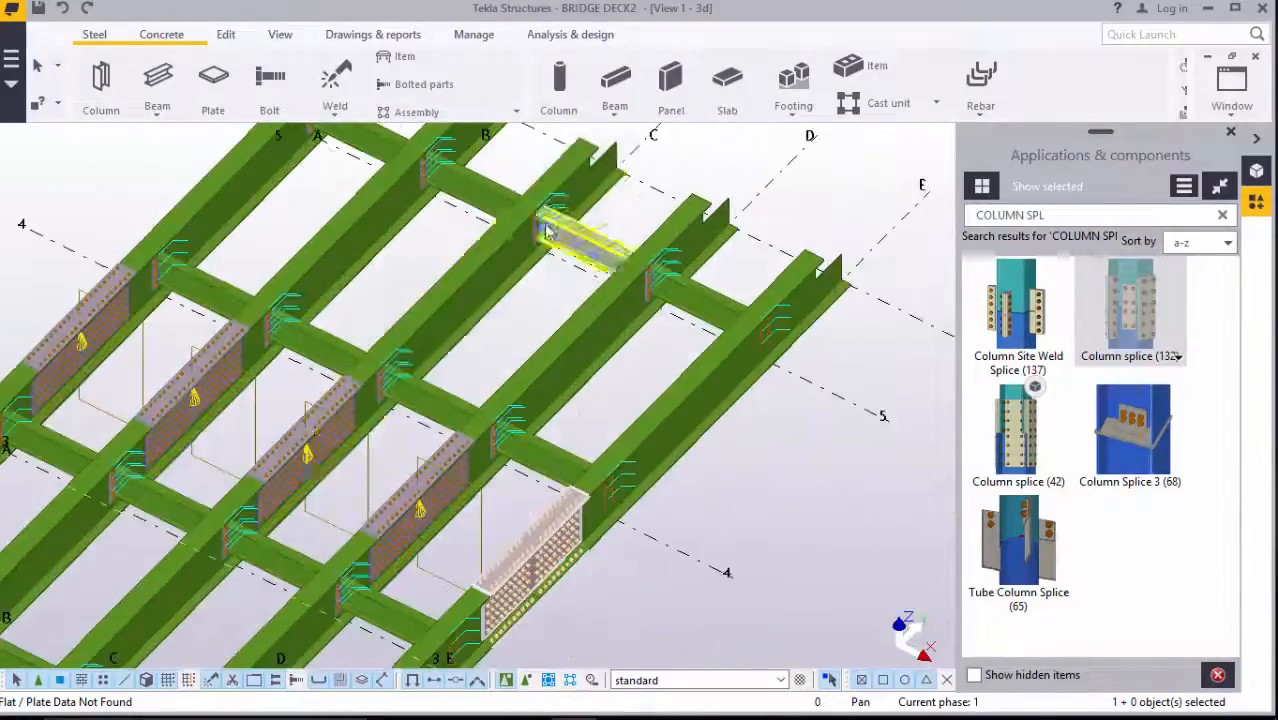
scroll(547, 230, up, 3)
scroll(636, 244, down, 5)
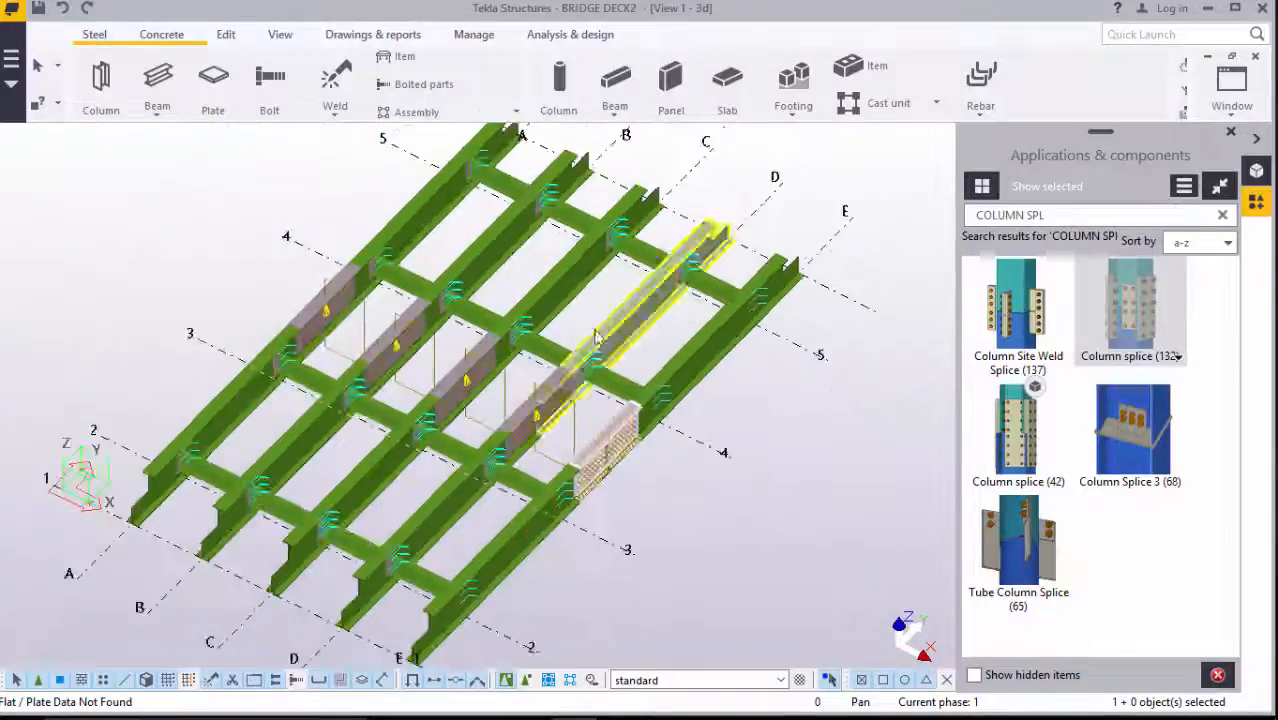
right_click(186, 220)
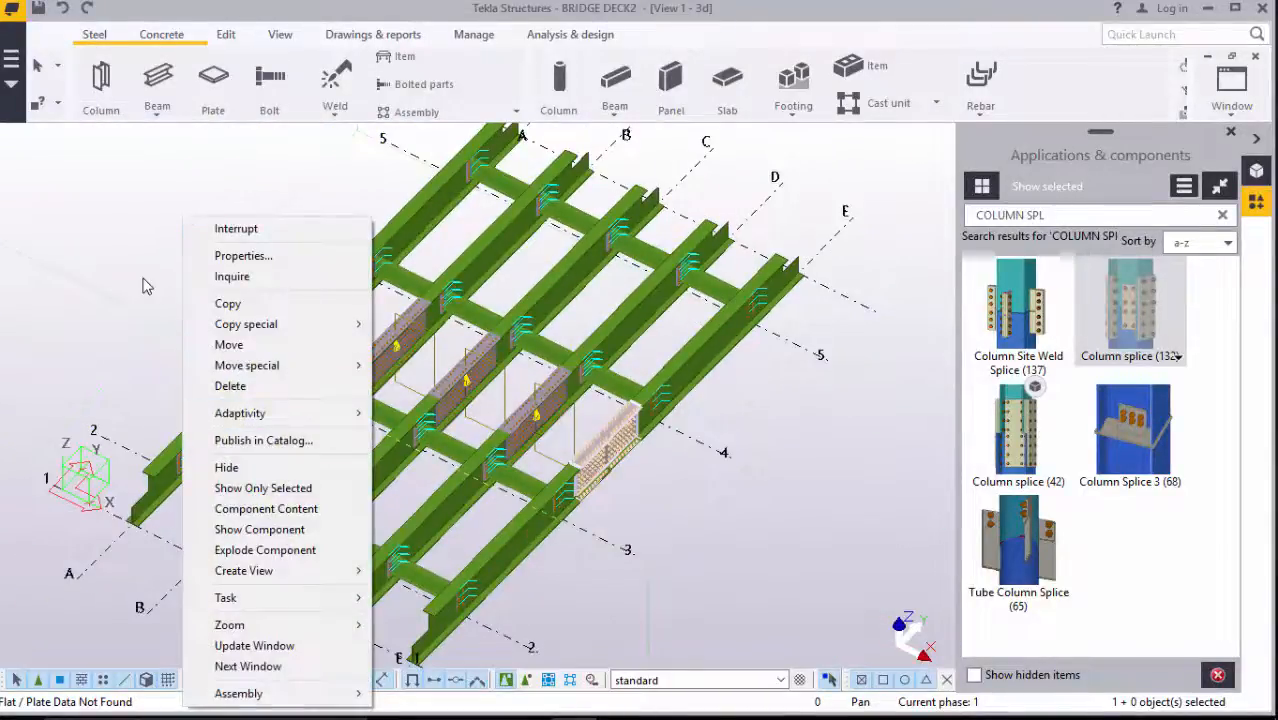
click(143, 287)
right_click(166, 216)
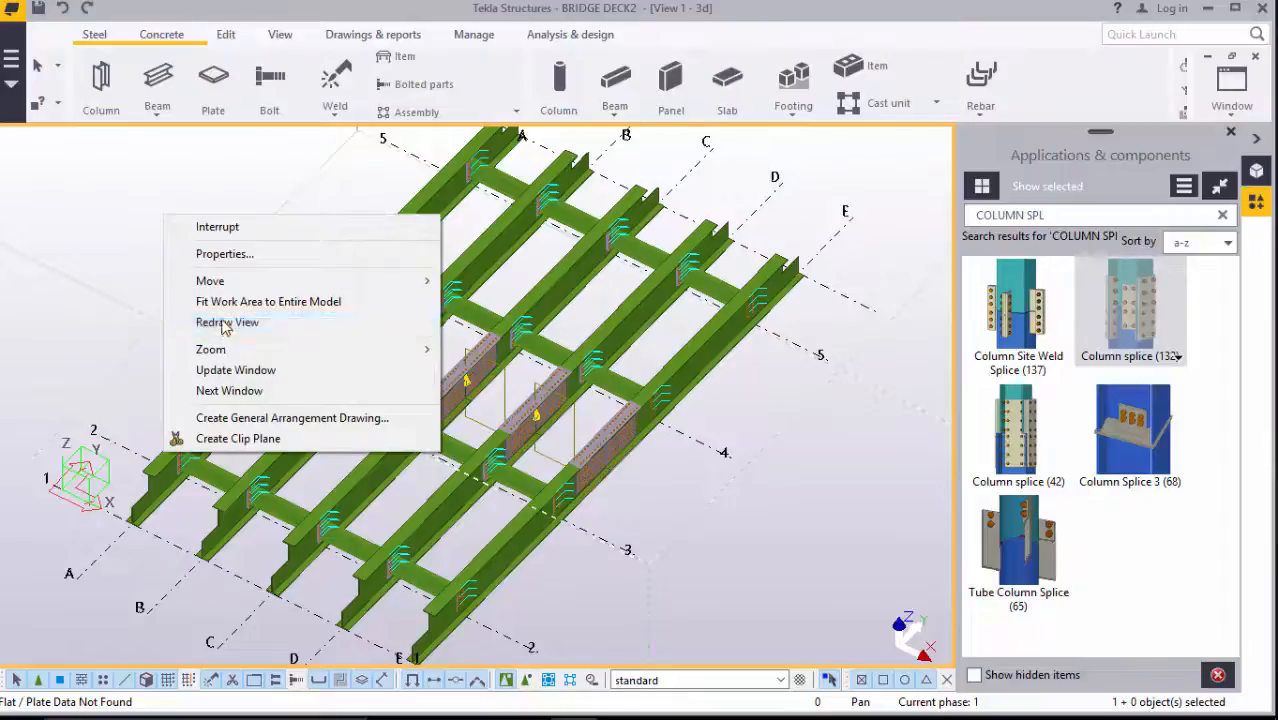
click(225, 322)
Model a steel beam about 1780 mm long from girder A to girder B, between grid lines 2 and 3
scroll(368, 360, up, 5)
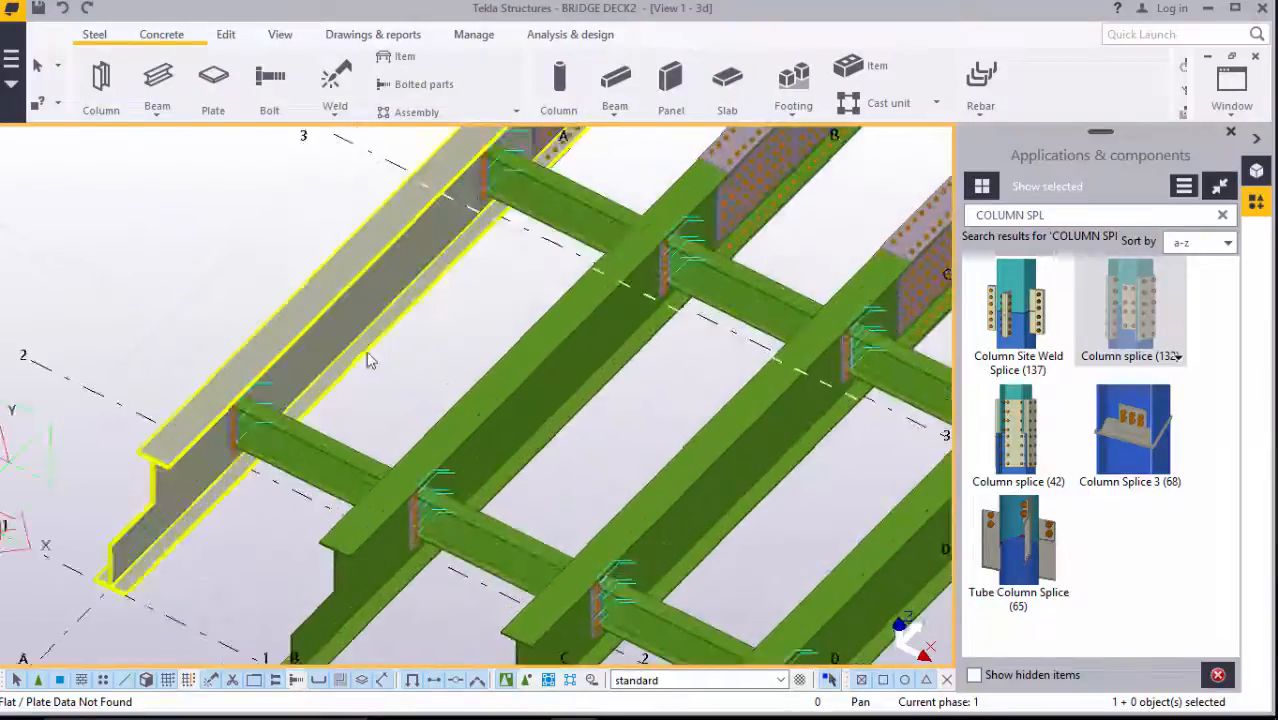
scroll(372, 356, up, 2)
scroll(390, 270, up, 4)
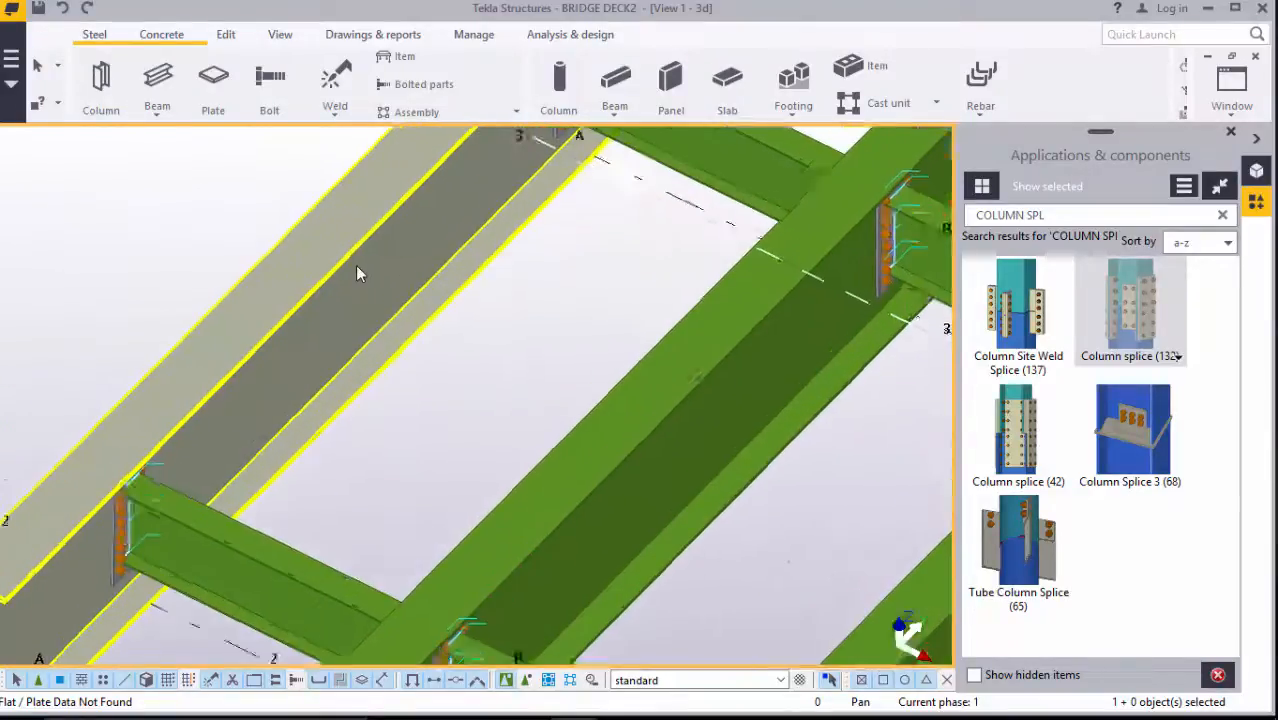
scroll(370, 290, down, 5)
scroll(440, 296, up, 2)
scroll(414, 312, down, 2)
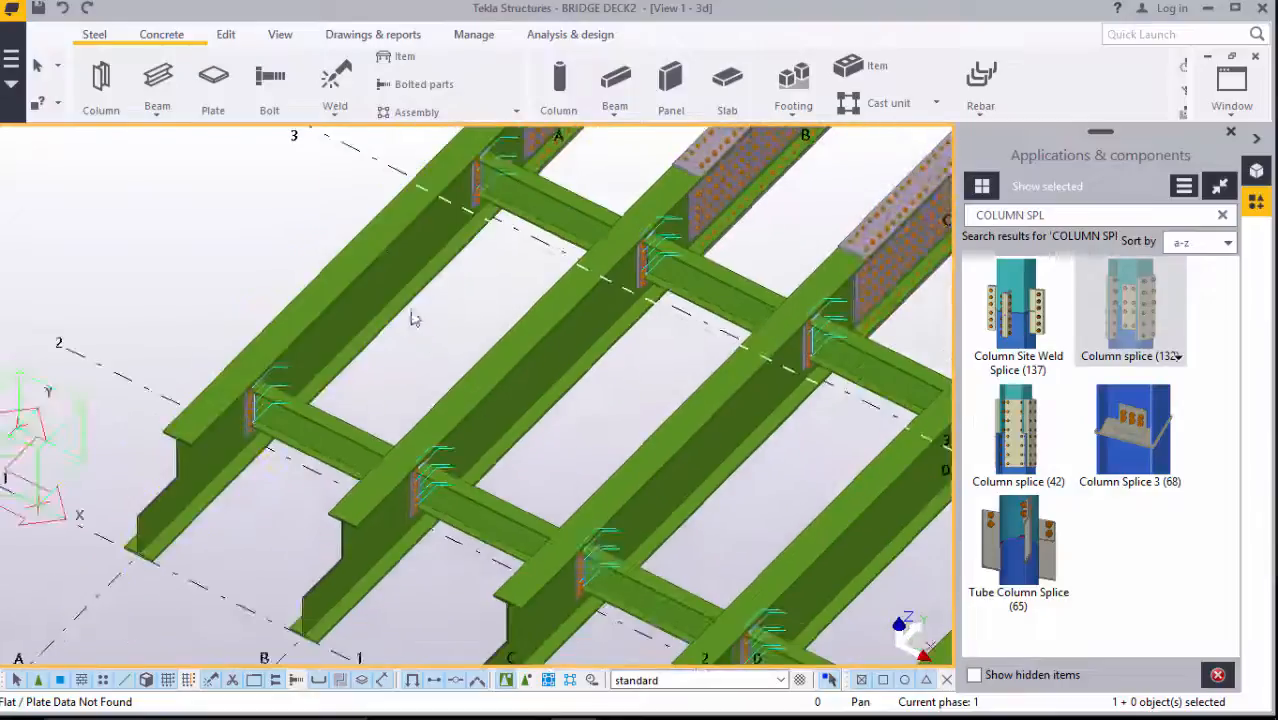
scroll(420, 262, up, 3)
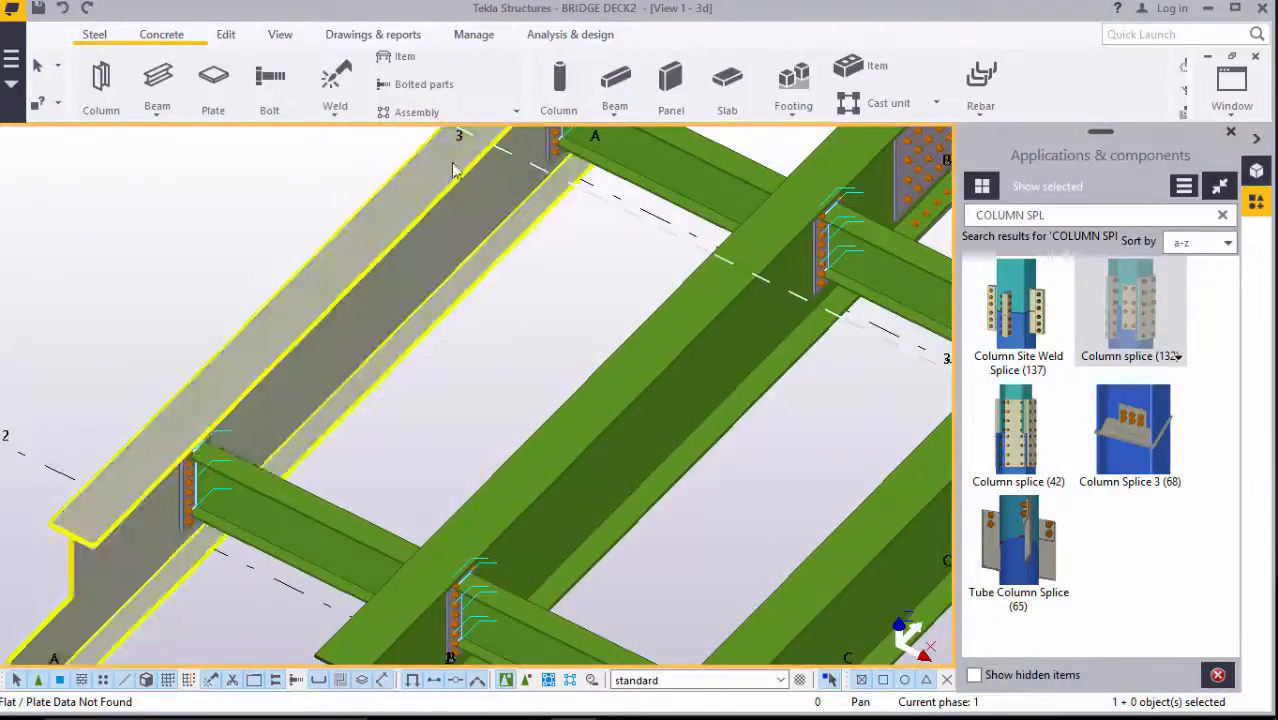
click(157, 118)
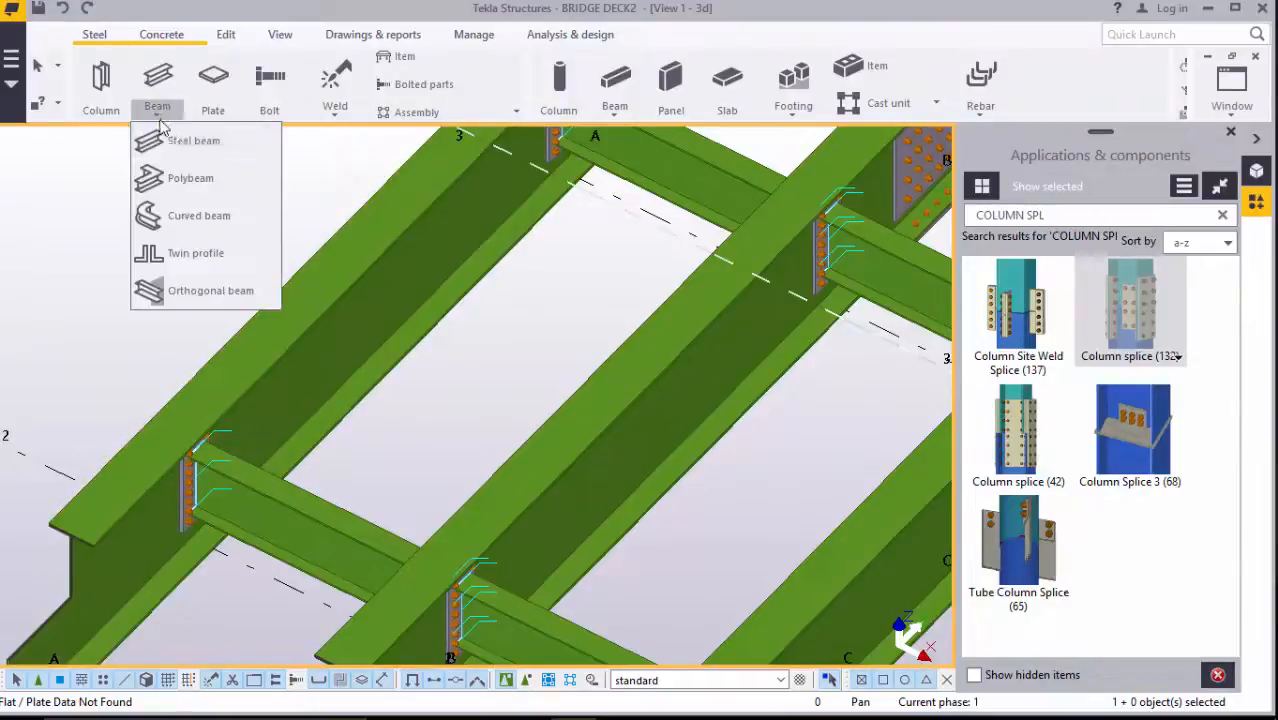
click(180, 141)
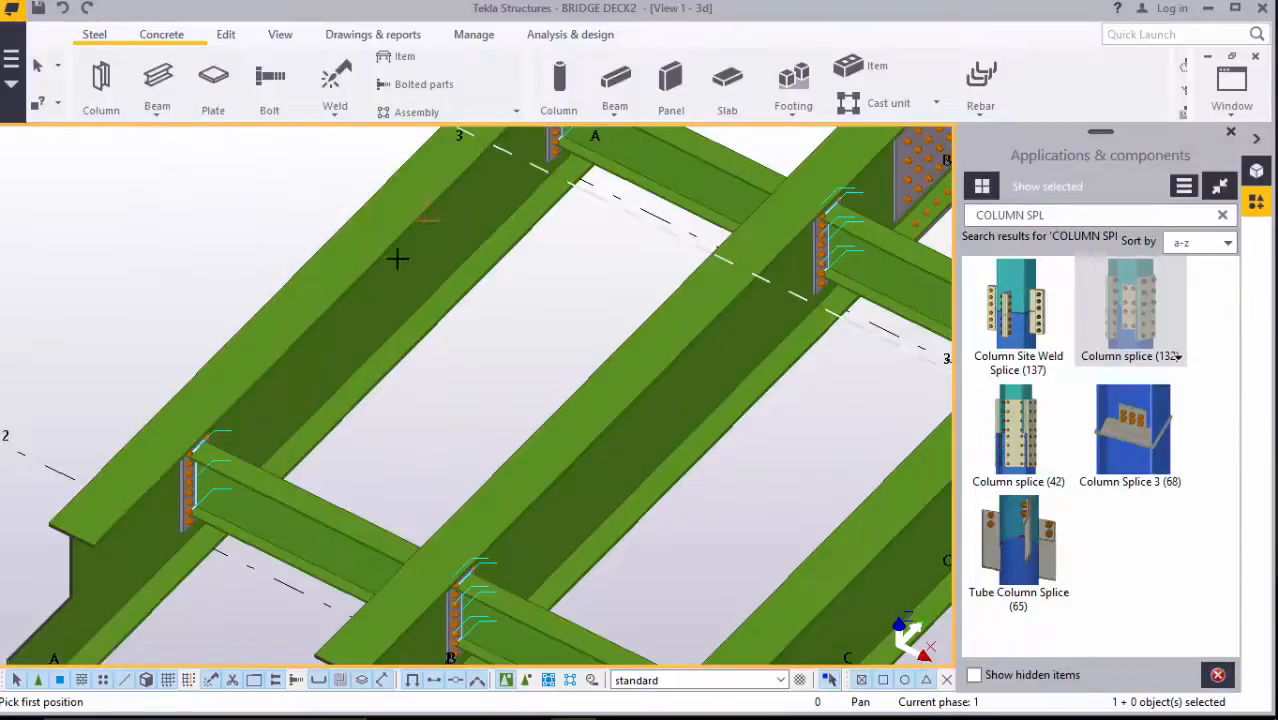
scroll(413, 211, down, 2)
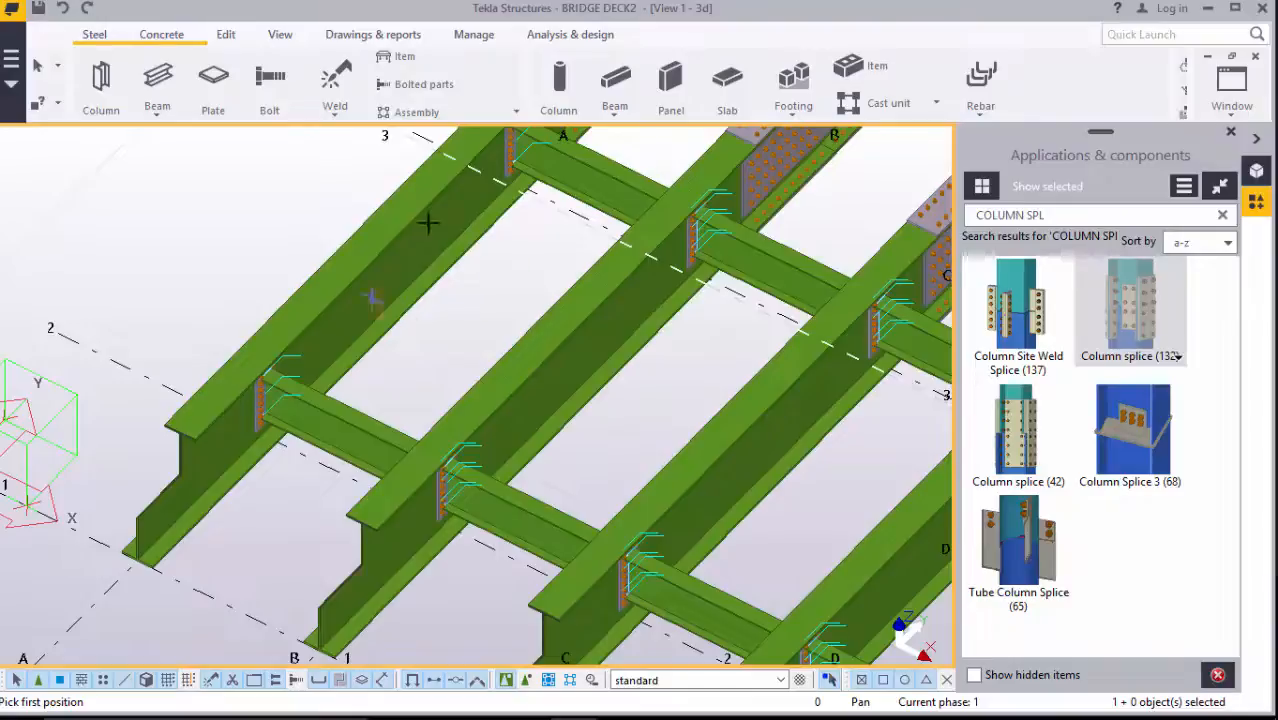
scroll(415, 208, up, 3)
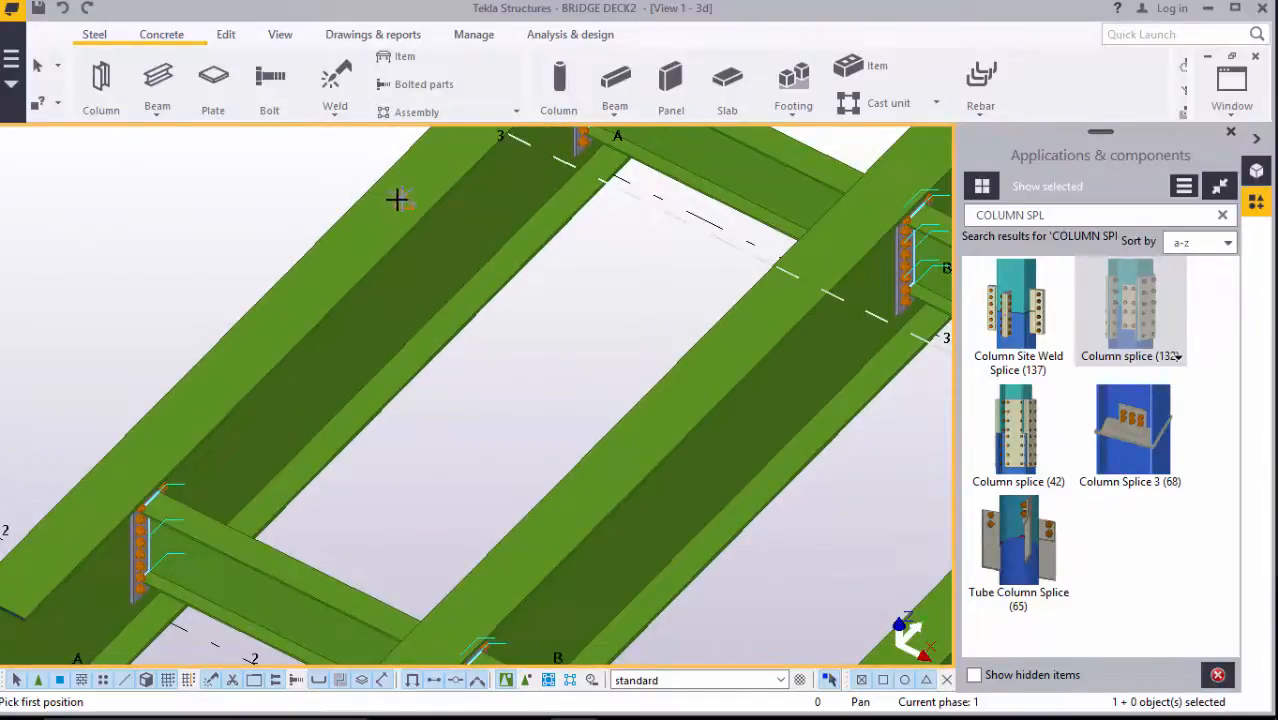
click(399, 199)
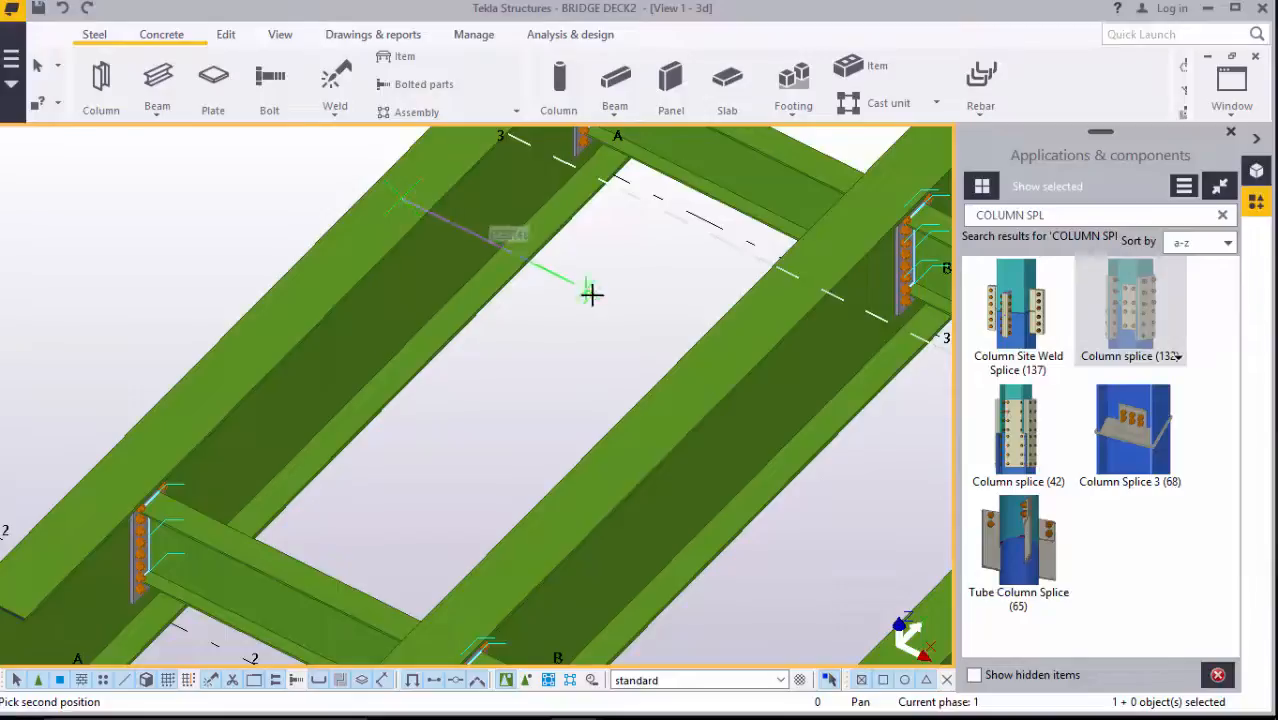
click(718, 364)
right_click(522, 362)
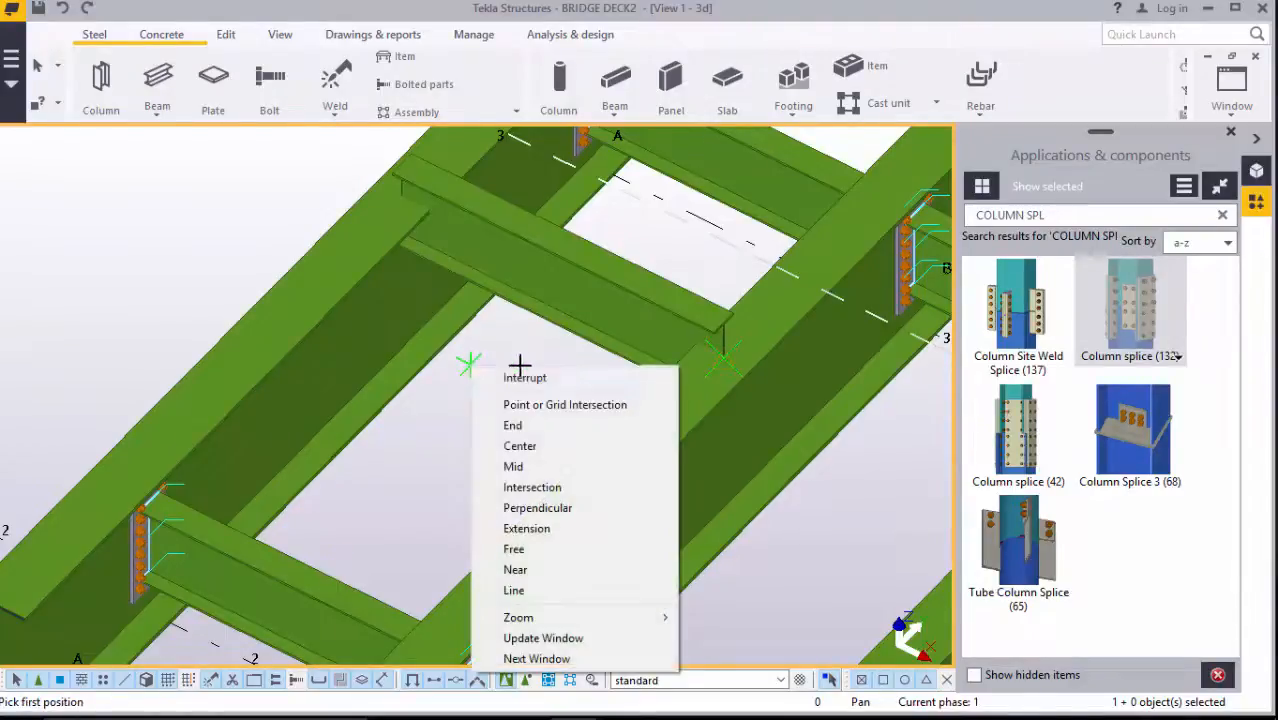
click(525, 377)
Modify the new cross beam's depth position to Behind and accept its properties
double_click(587, 316)
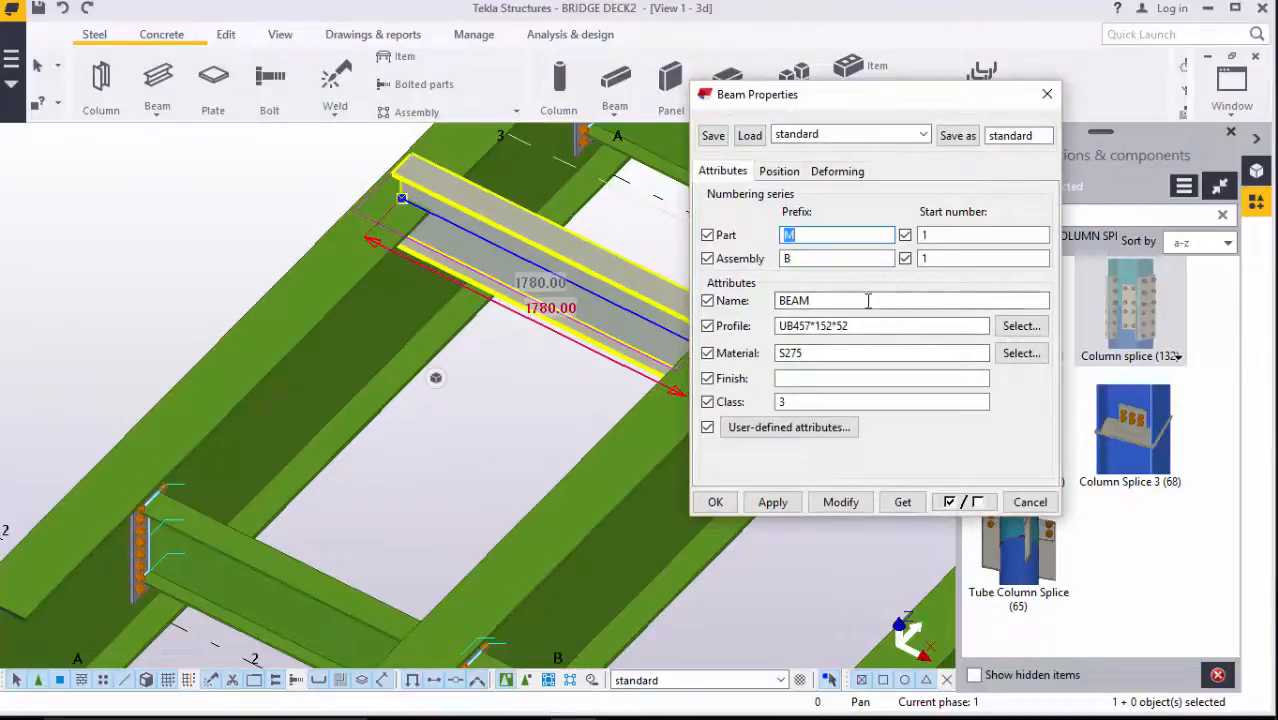
click(779, 171)
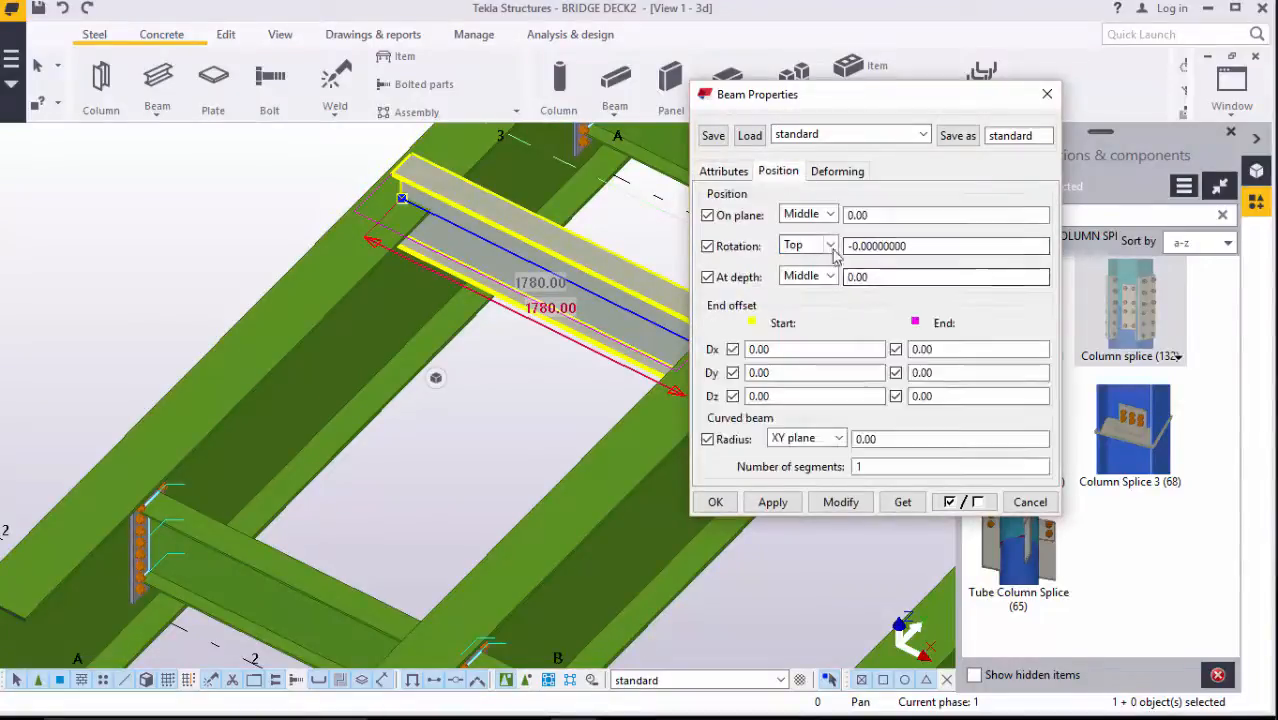
click(829, 277)
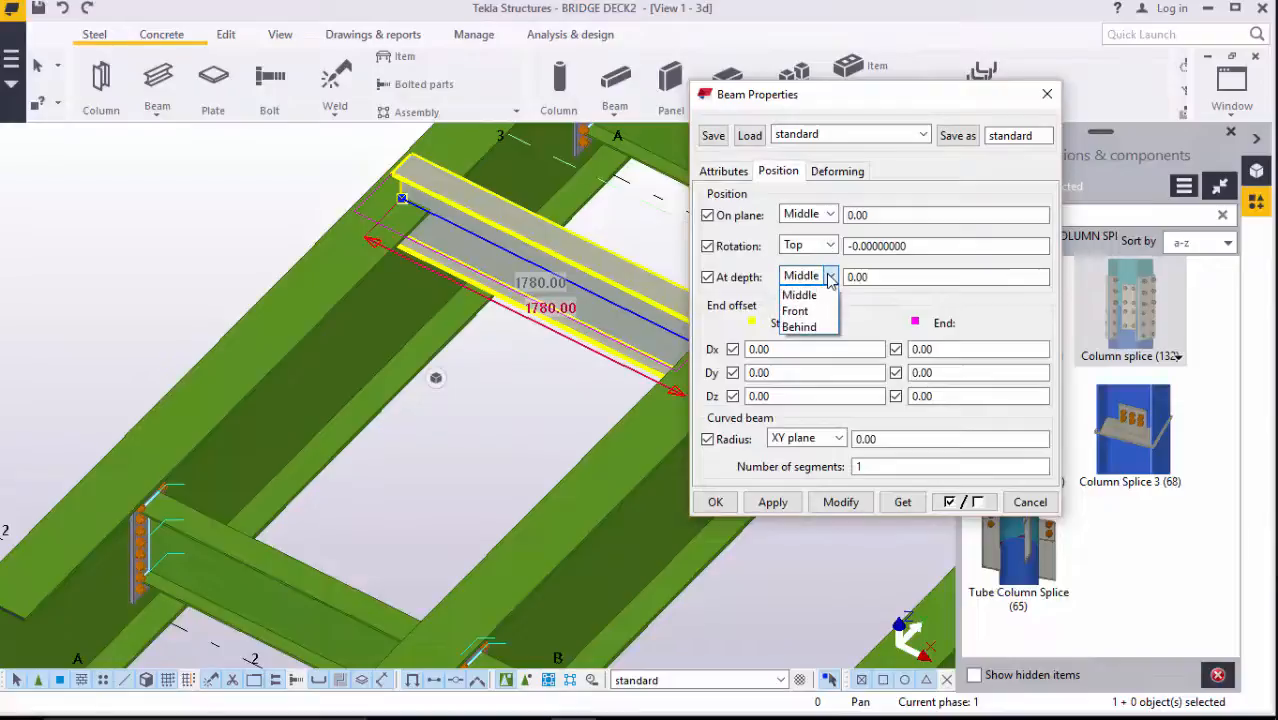
click(812, 327)
click(840, 503)
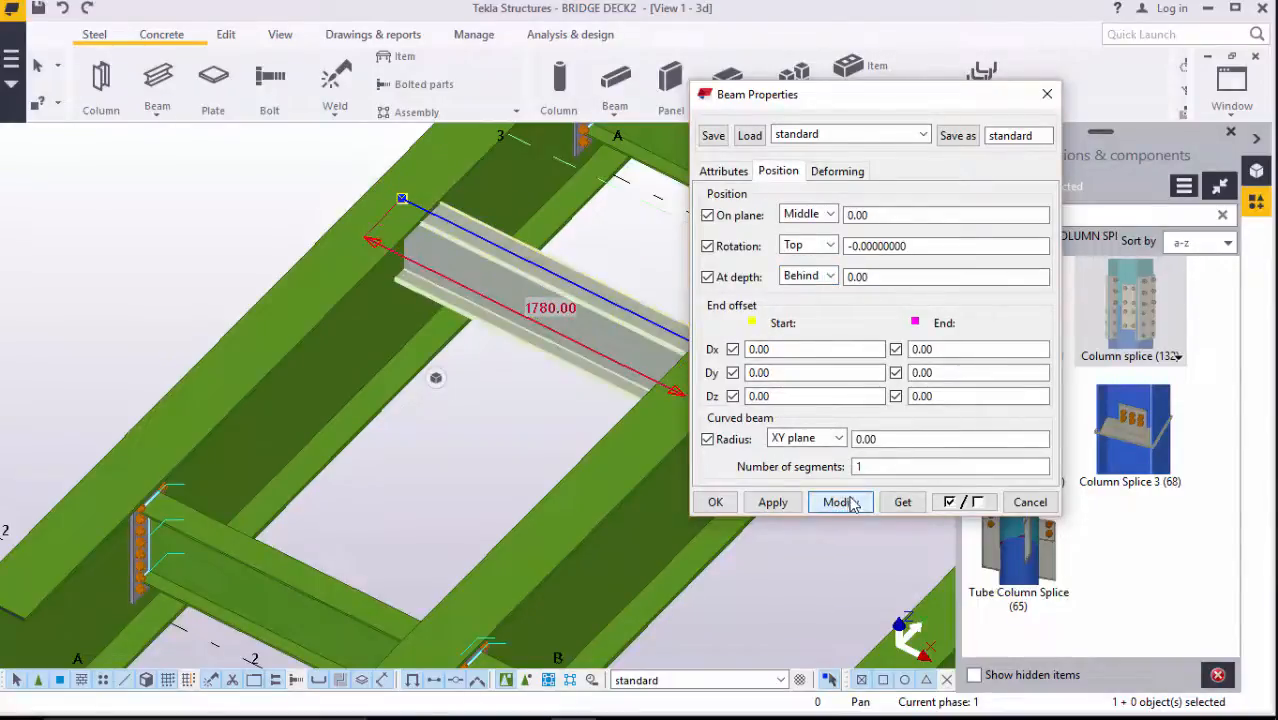
click(715, 502)
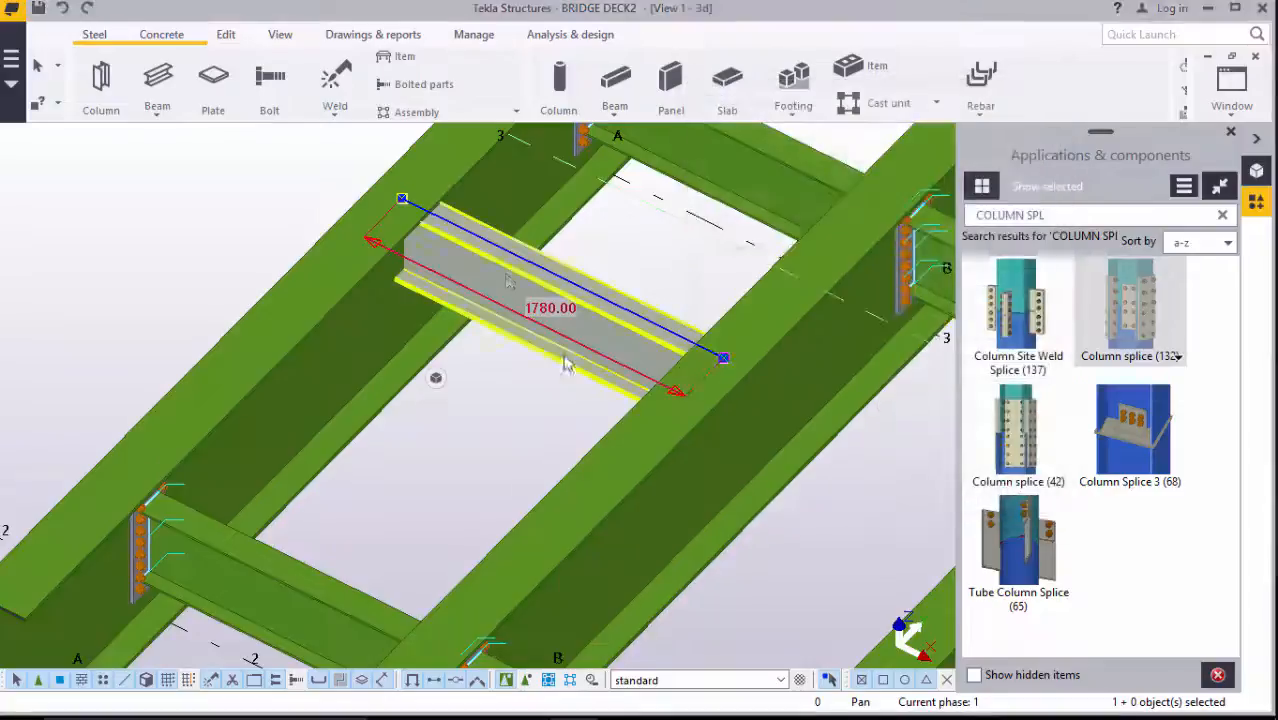
Examine how the new cross beam's end meets girder A's web from close up
scroll(435, 215, up, 2)
scroll(434, 208, up, 2)
click(830, 261)
scroll(363, 197, up, 3)
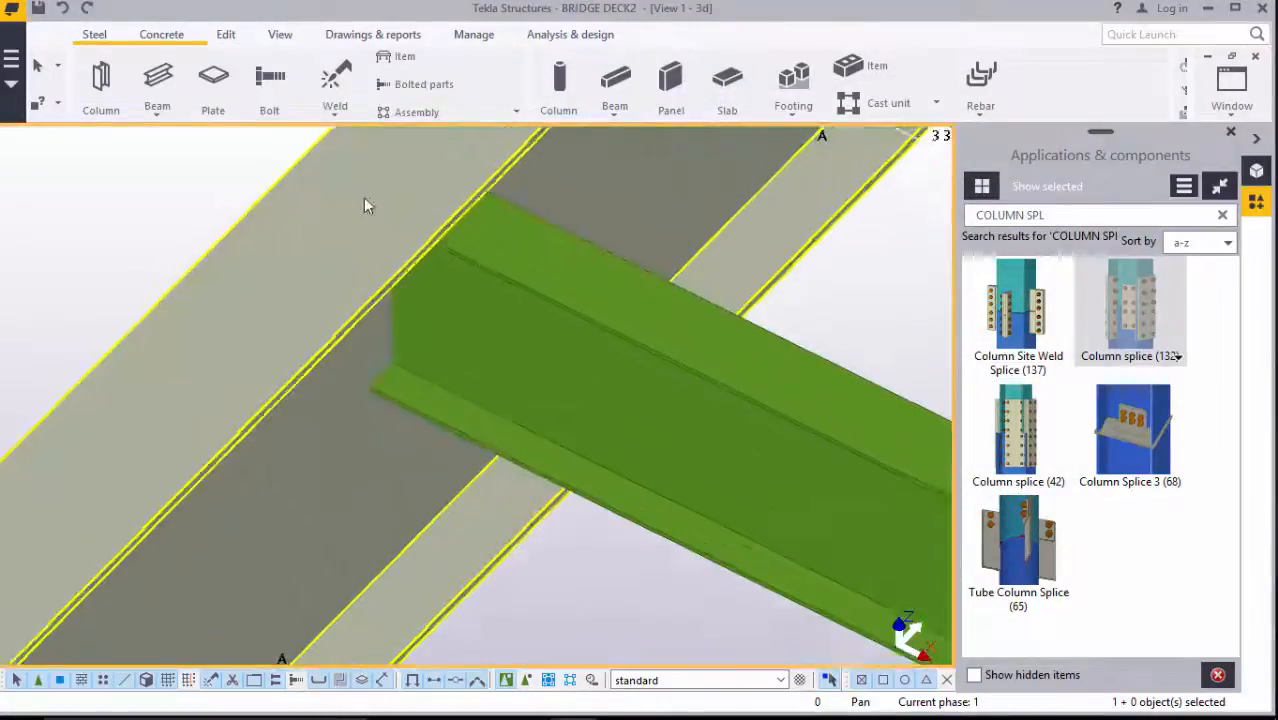
scroll(414, 248, down, 2)
scroll(415, 255, down, 2)
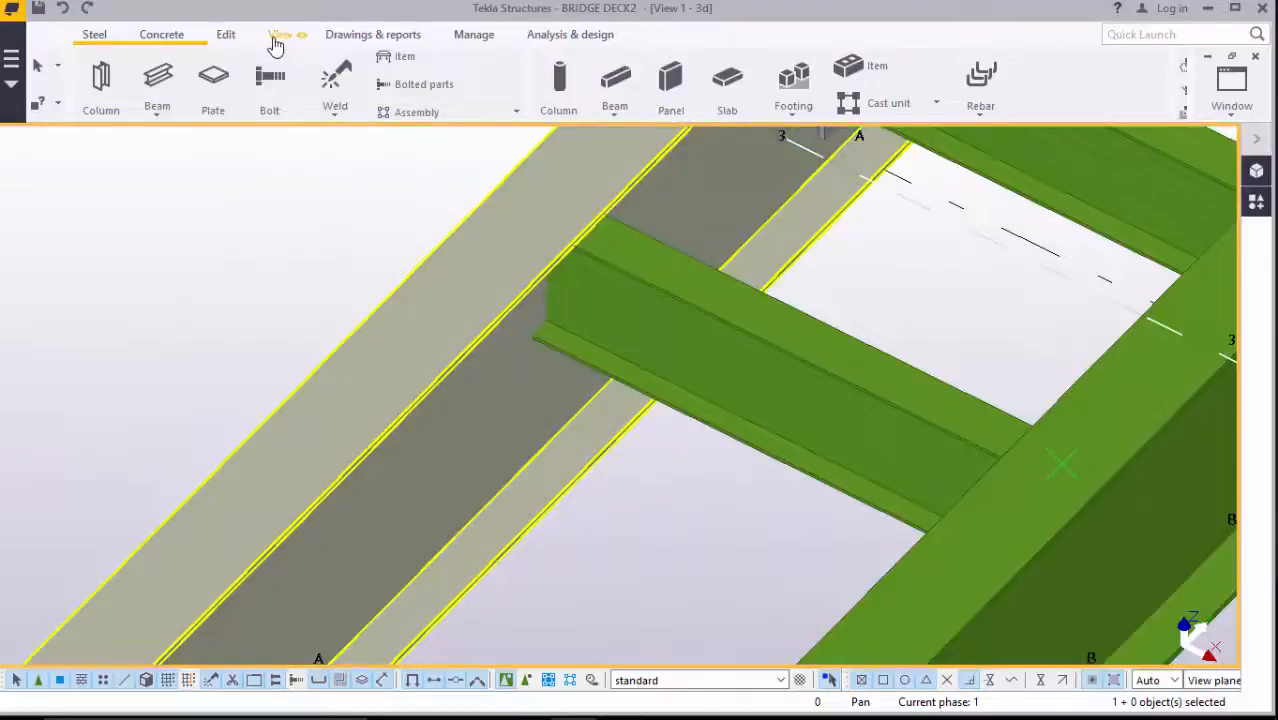
click(280, 34)
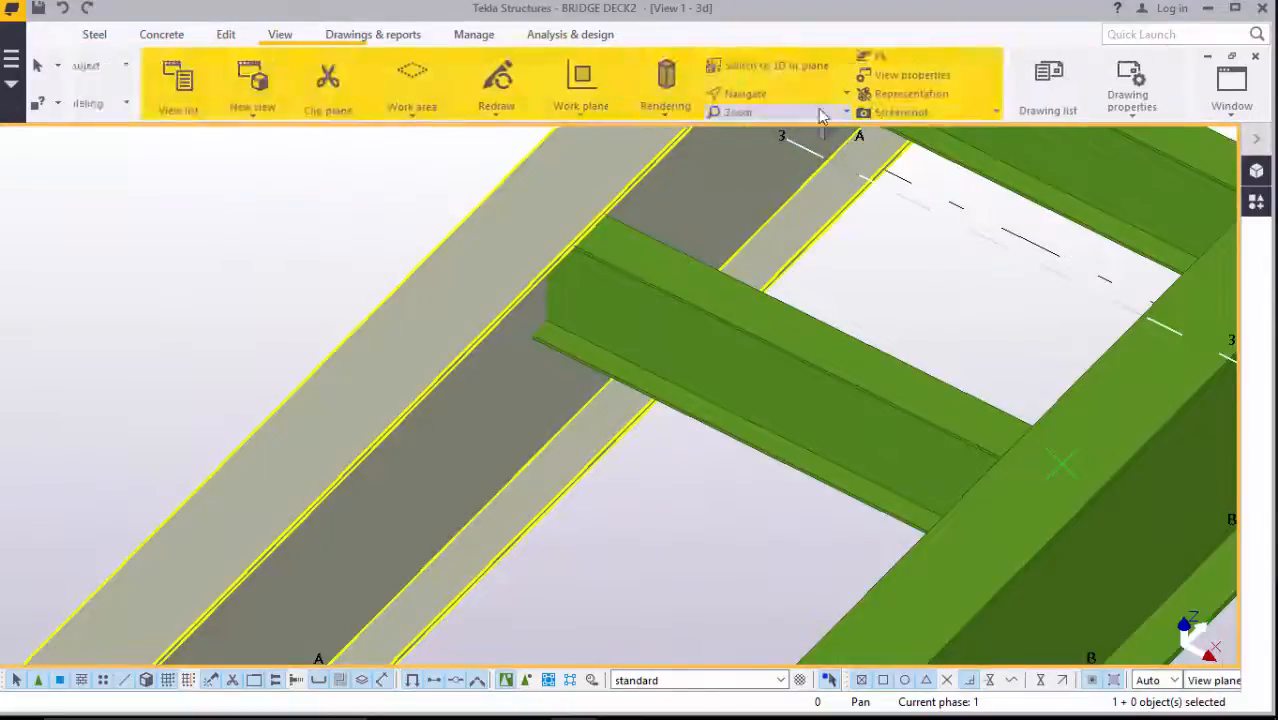
click(716, 99)
click(705, 115)
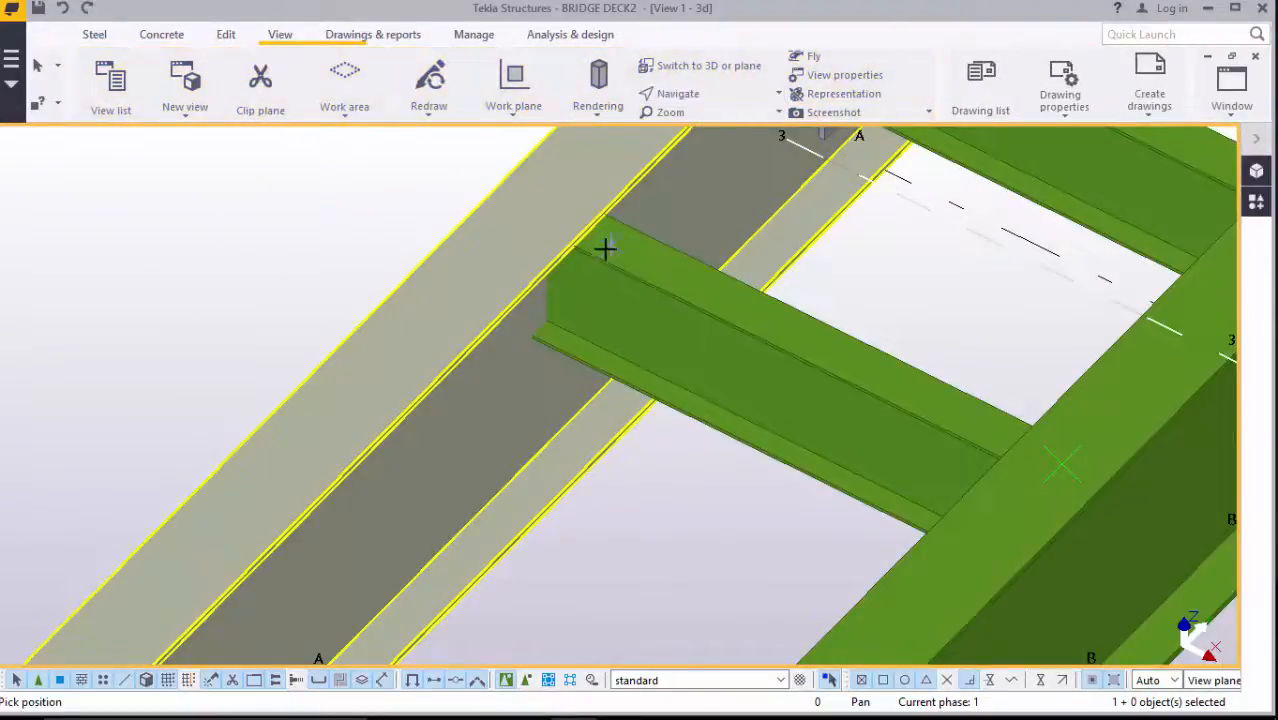
mouse_move(605, 252)
ctrl+middle_down()
mouse_move(582, 185)
mouse_move(613, 213)
mouse_move(593, 253)
mouse_move(579, 225)
mouse_move(593, 217)
mouse_move(628, 223)
mouse_move(628, 245)
mouse_move(676, 237)
mouse_move(673, 225)
mouse_move(679, 265)
mouse_move(621, 468)
ctrl+middle_up()
scroll(595, 232, up, 10)
scroll(567, 508, up, 3)
right_click(545, 362)
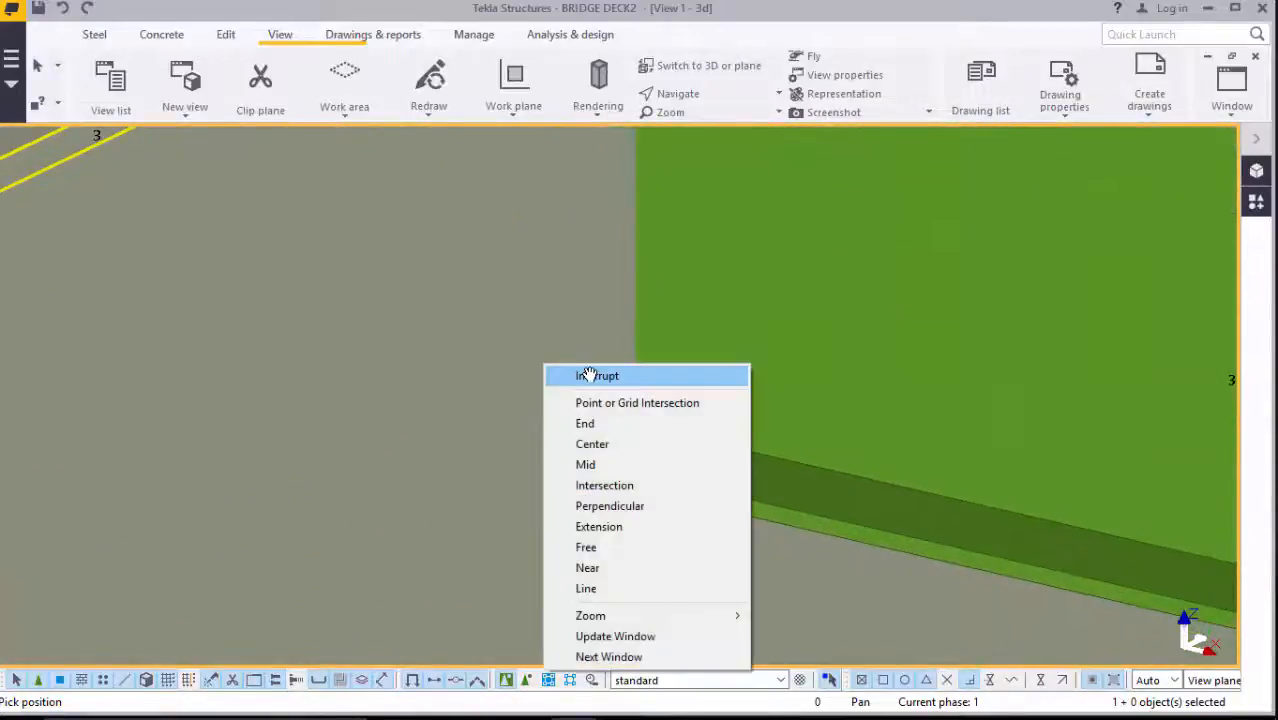
click(589, 374)
Examine the new cross beam from a lower angle against the neighbouring end-plate-connected beams and girder splices
scroll(589, 480, up, 1)
mouse_move(650, 491)
ctrl+middle_down()
mouse_move(445, 363)
mouse_move(470, 358)
ctrl+middle_up()
scroll(608, 406, down, 8)
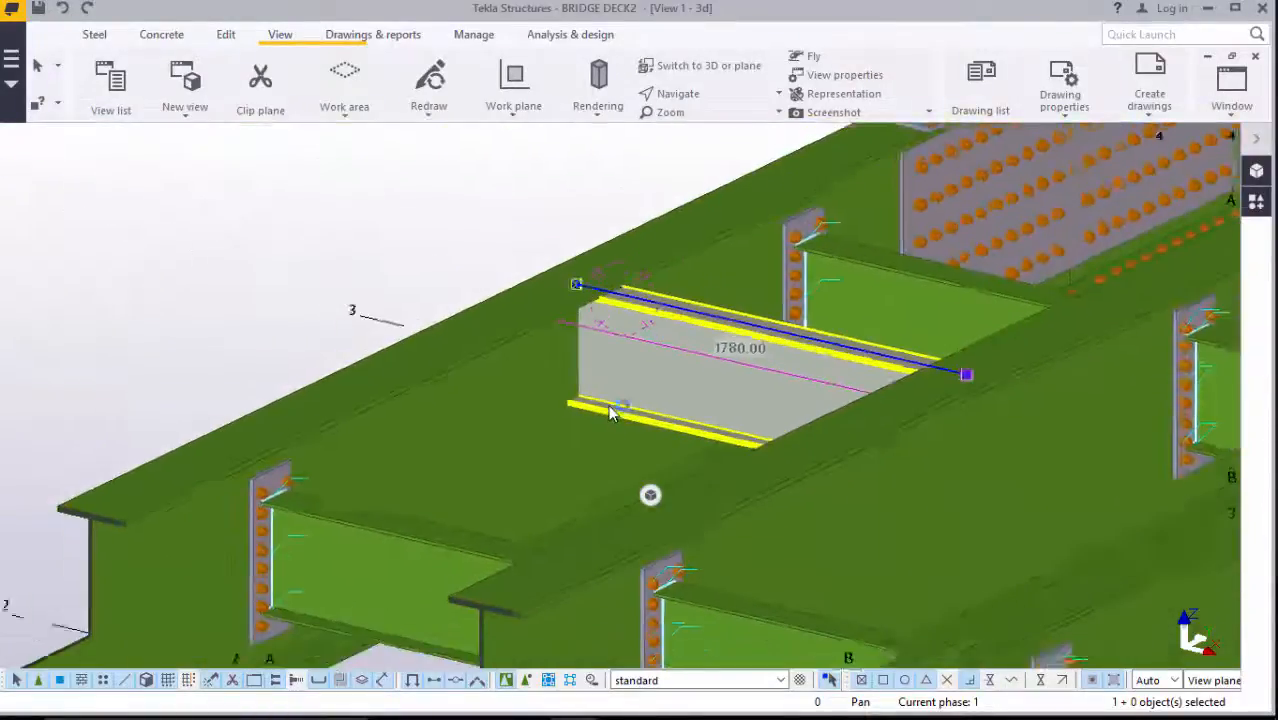
scroll(622, 402, up, 2)
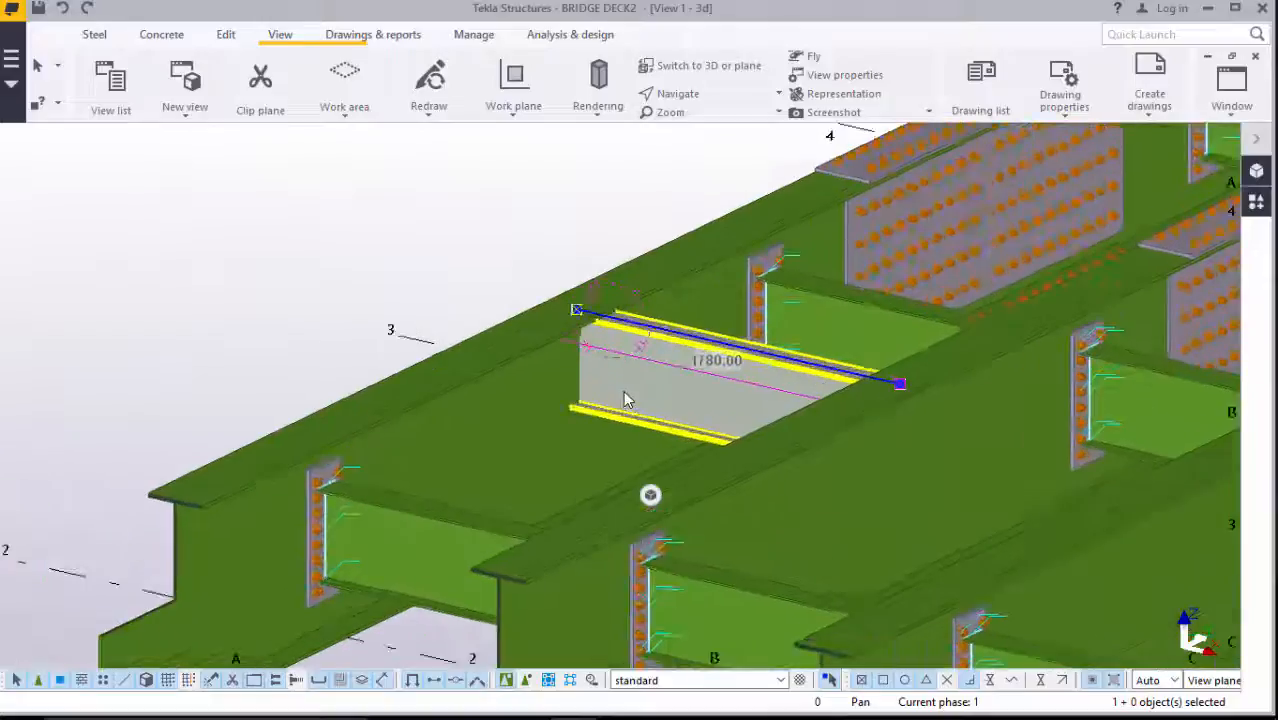
scroll(630, 394, down, 1)
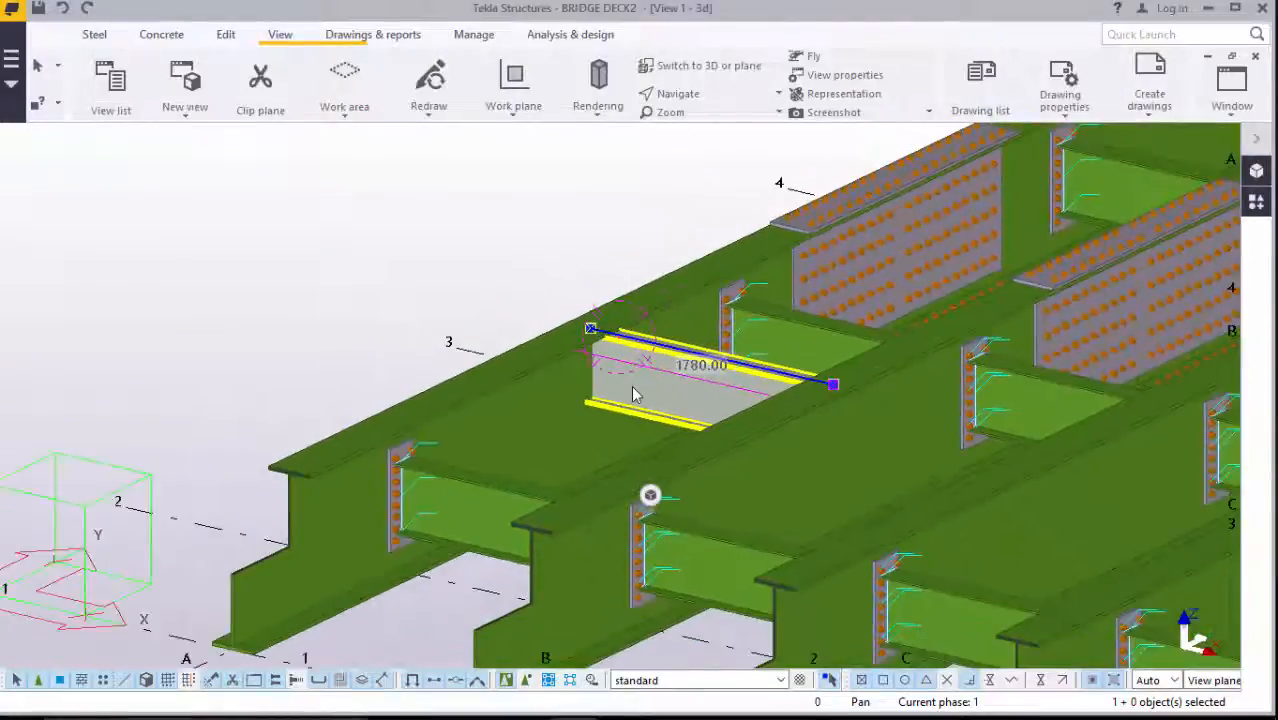
scroll(635, 392, up, 1)
scroll(635, 392, down, 1)
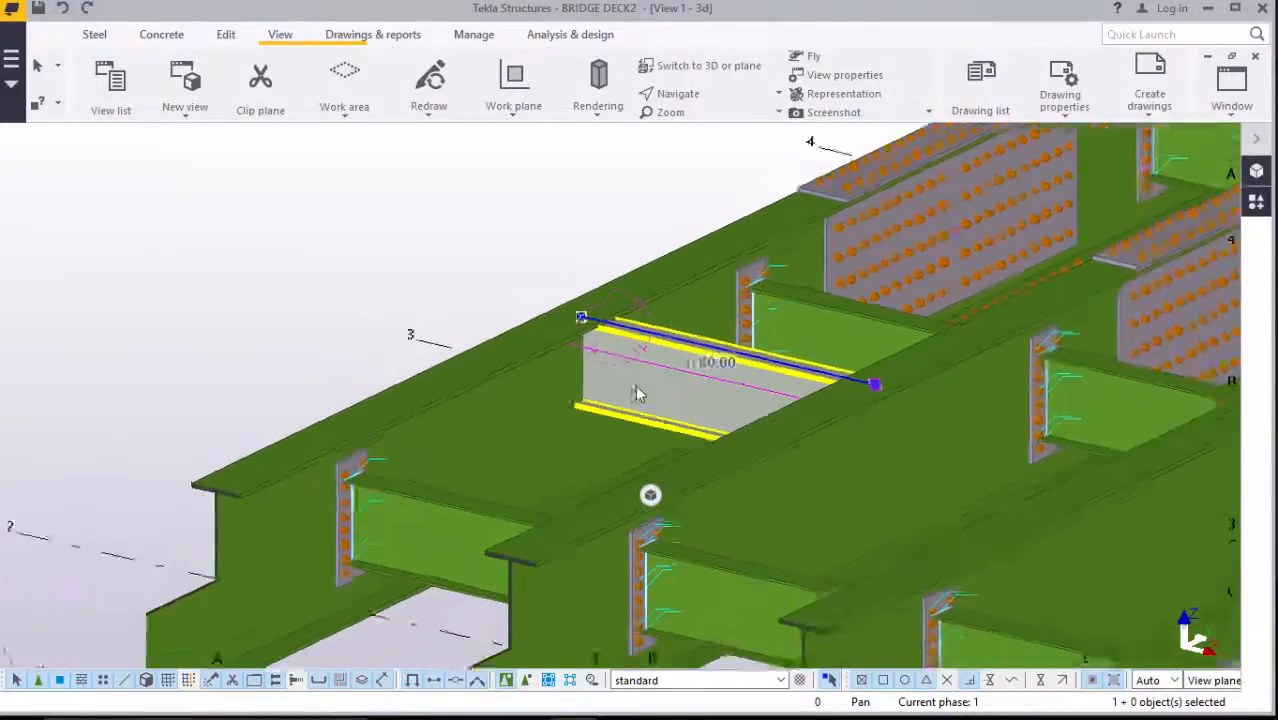
scroll(638, 393, up, 2)
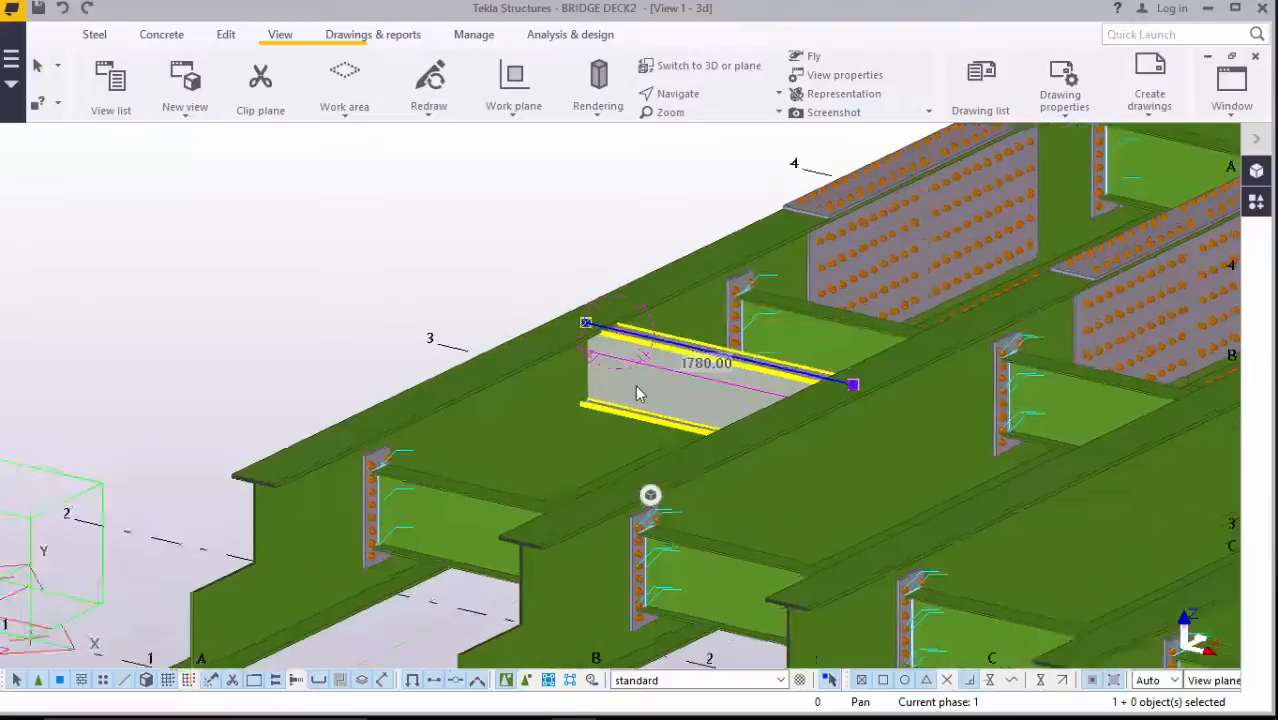
Move the new cross beam between girders A and B 70 mm downwards, taking the origin on its upper flange edge
scroll(638, 393, up, 2)
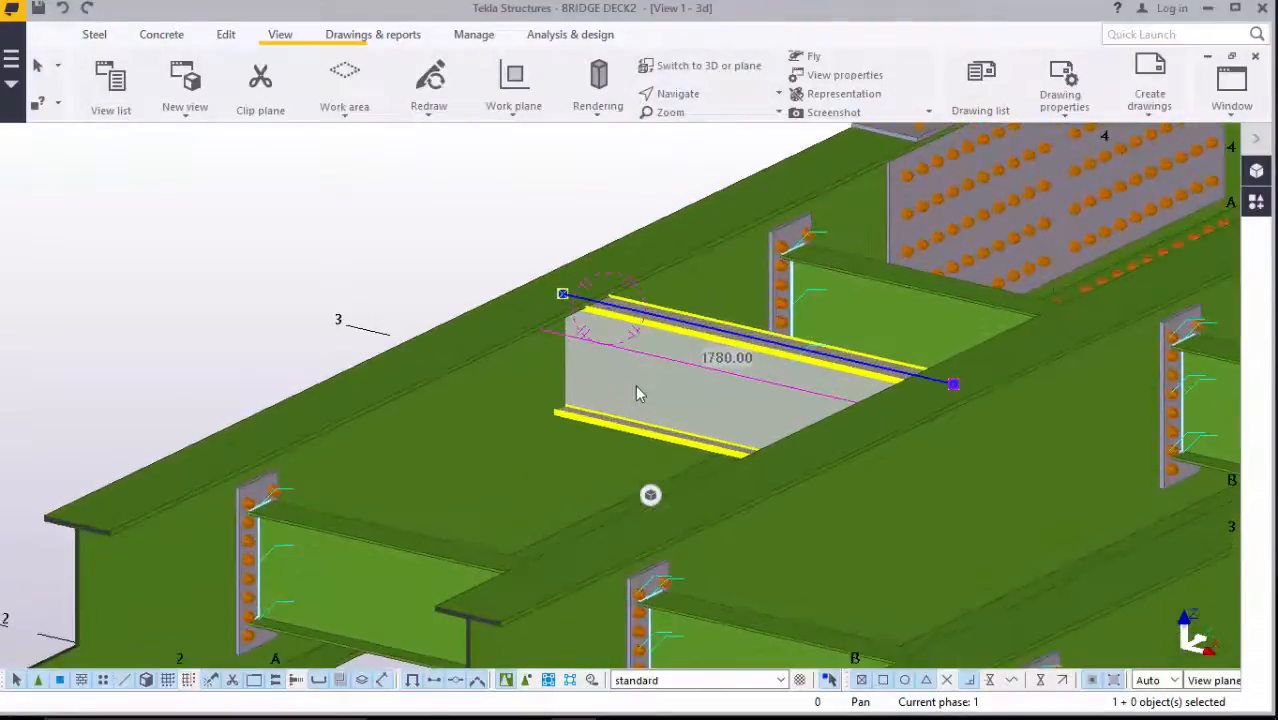
right_click(257, 234)
click(322, 366)
scroll(565, 422, up, 5)
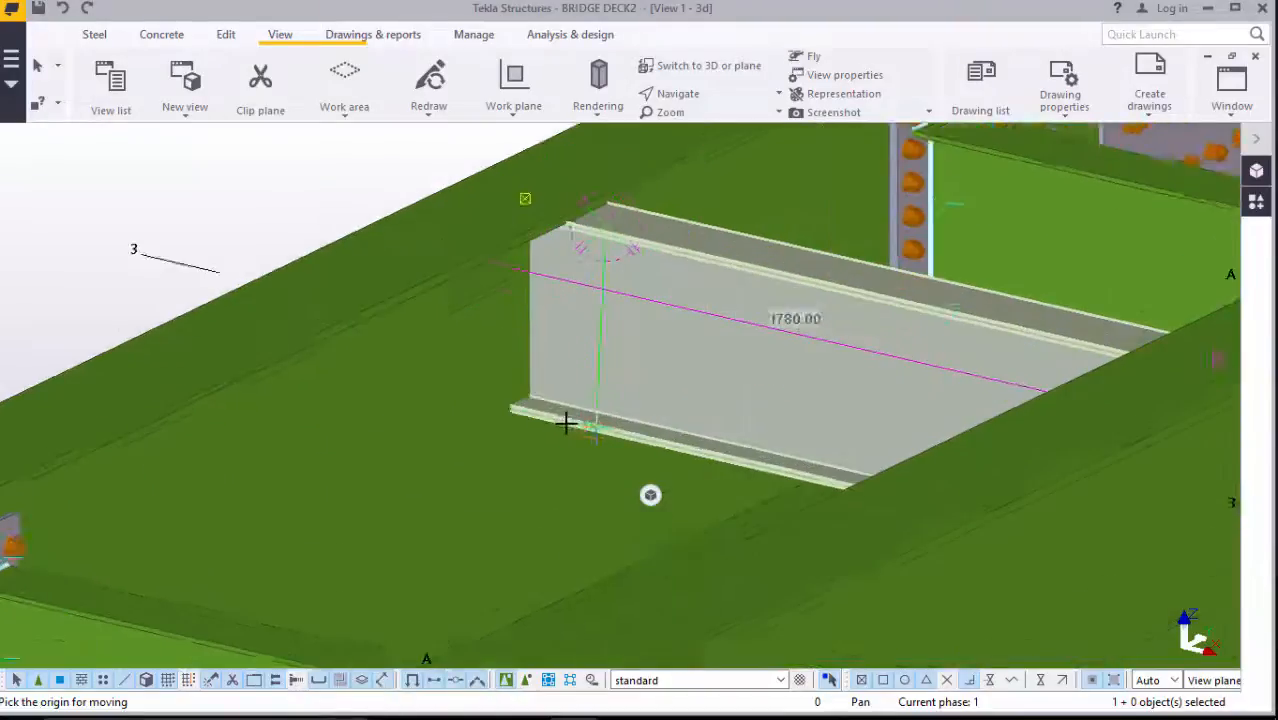
scroll(508, 385, up, 3)
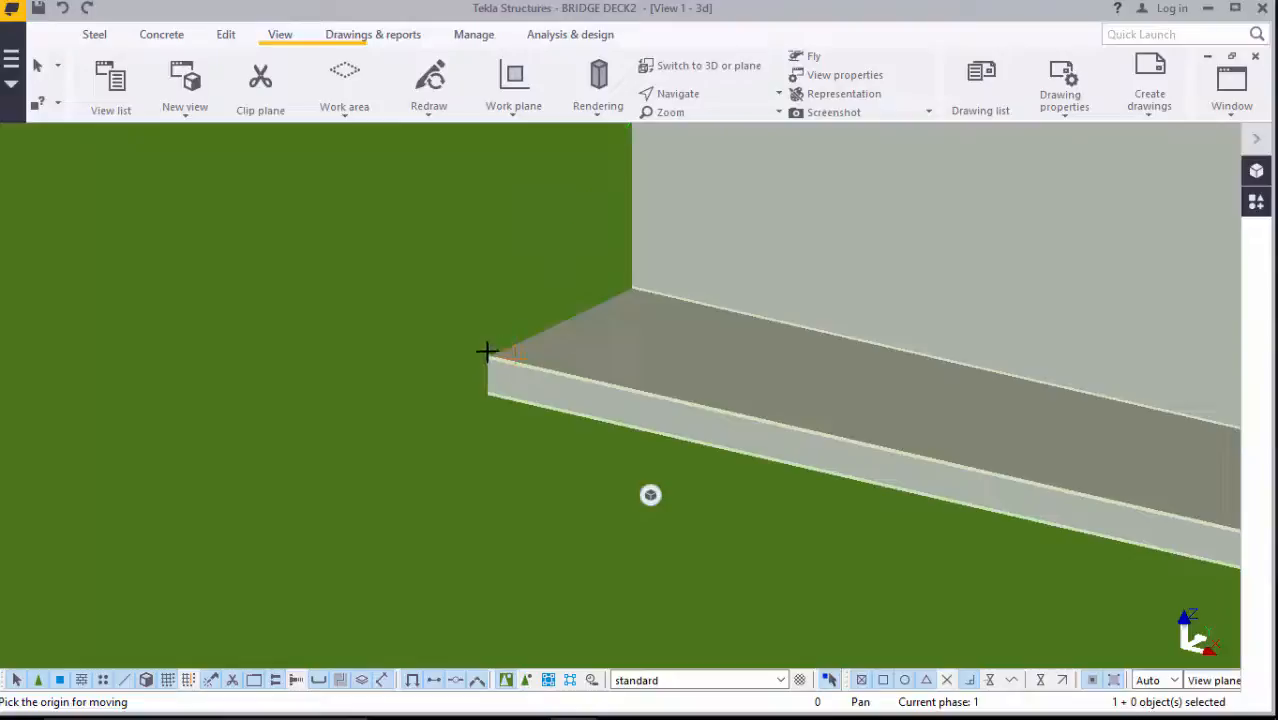
scroll(565, 474, down, 6)
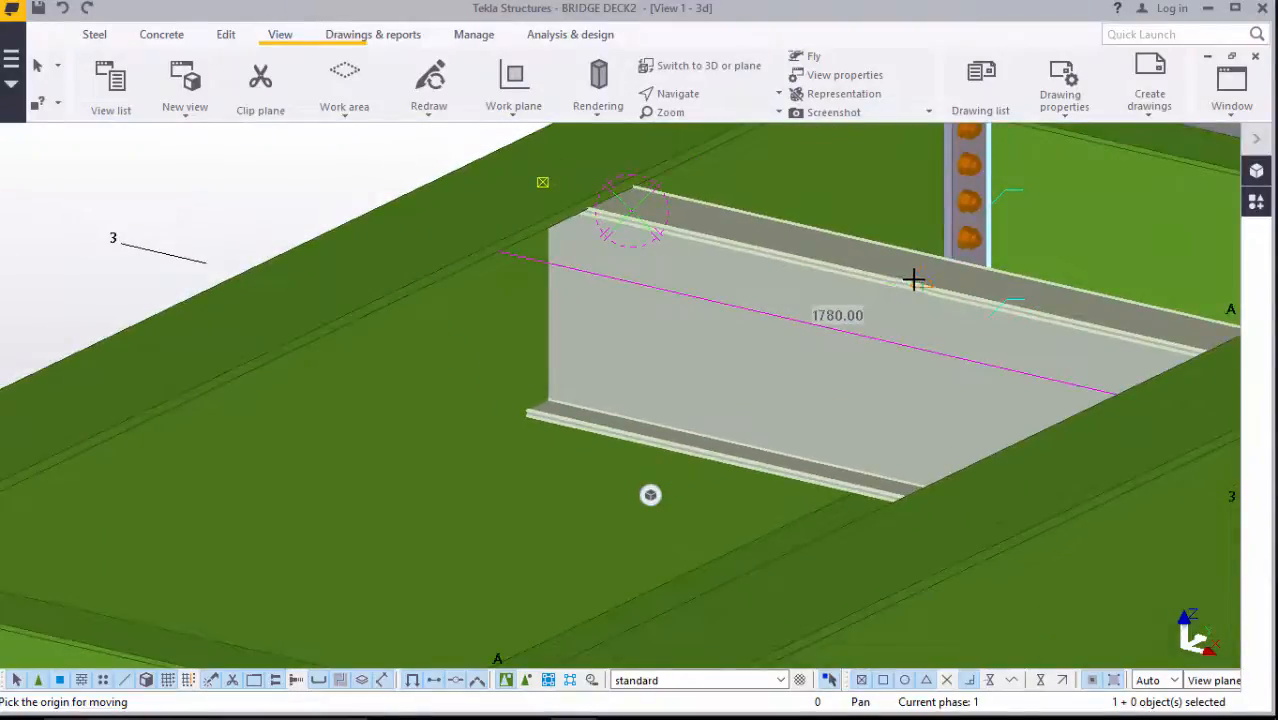
scroll(915, 284, up, 4)
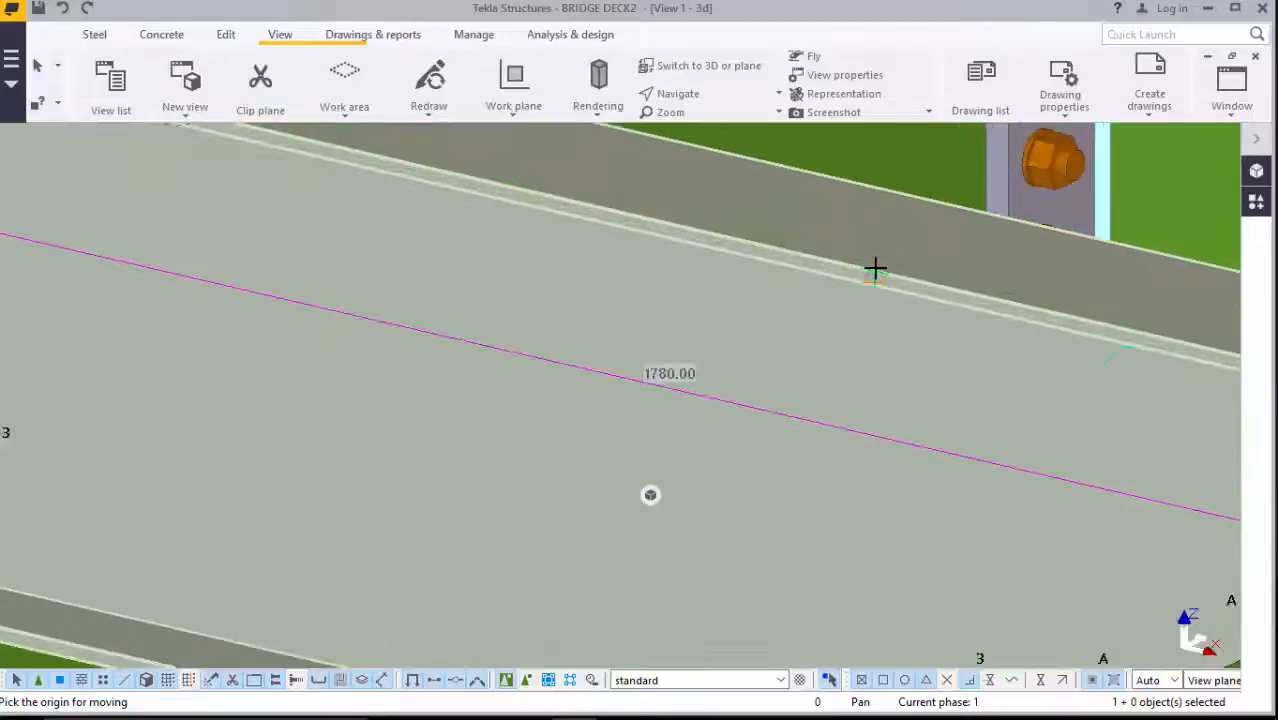
click(874, 269)
scroll(856, 377, down, 4)
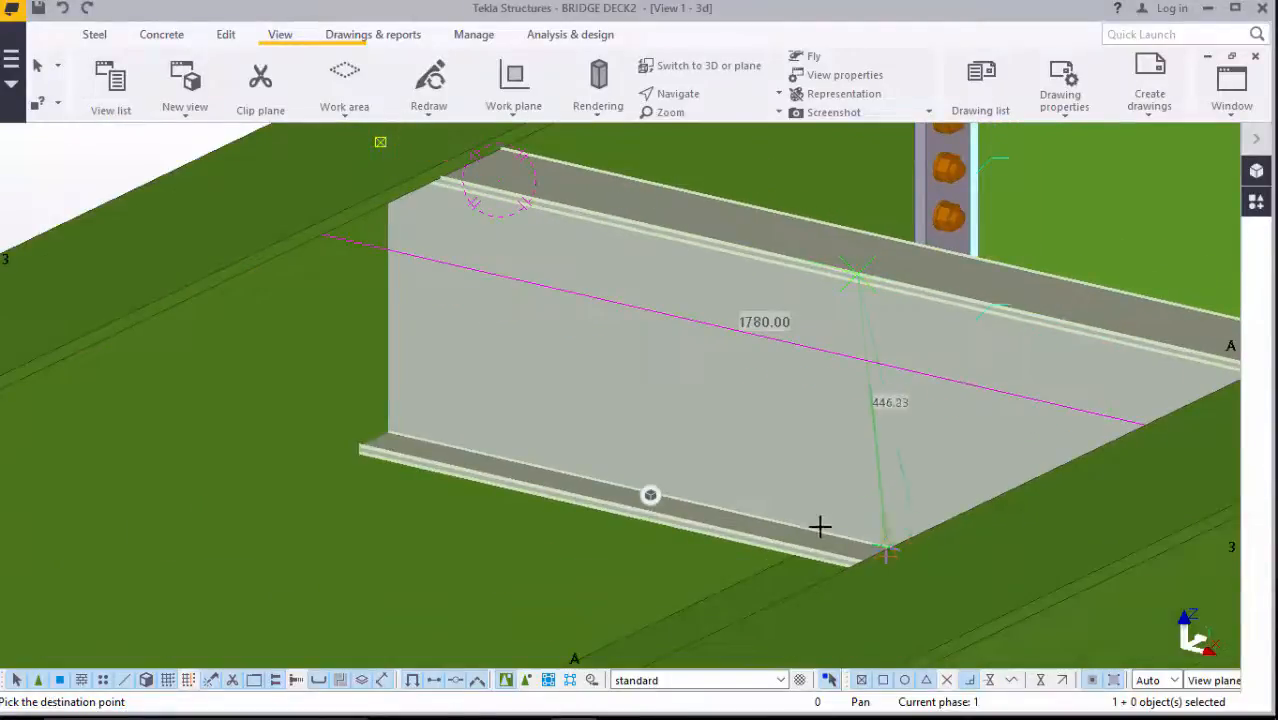
scroll(845, 546, up, 3)
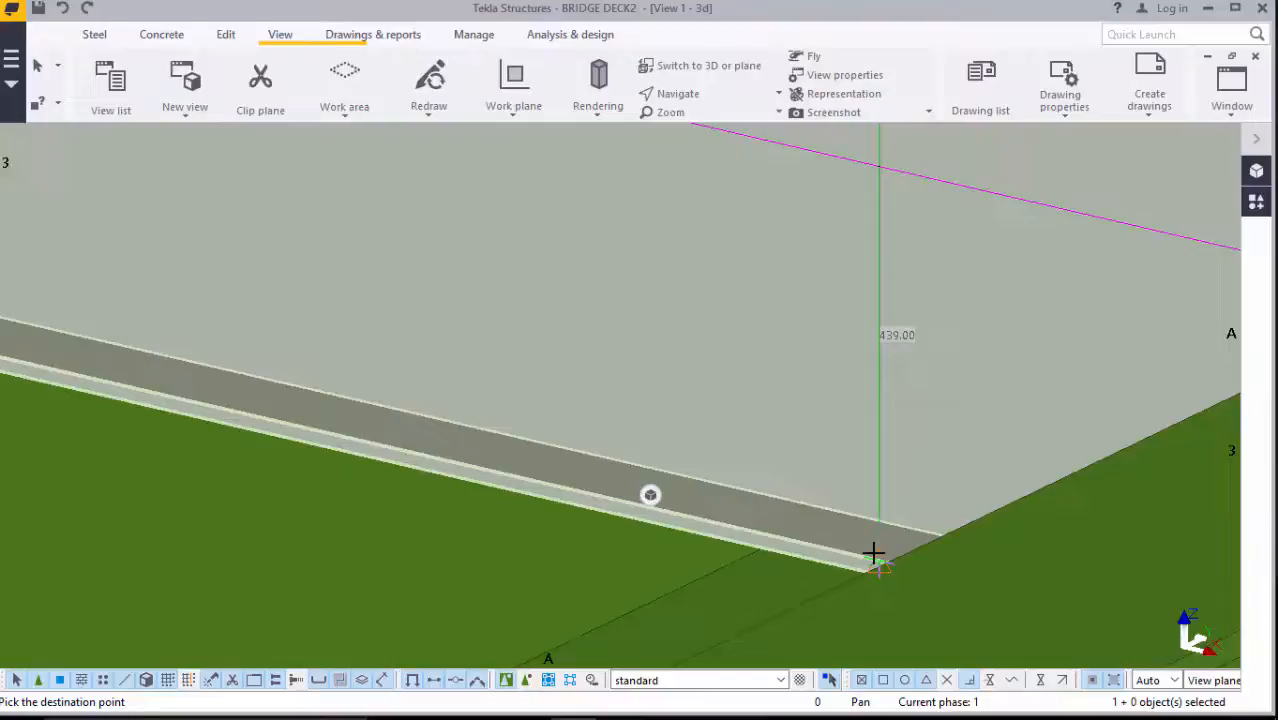
text(70)
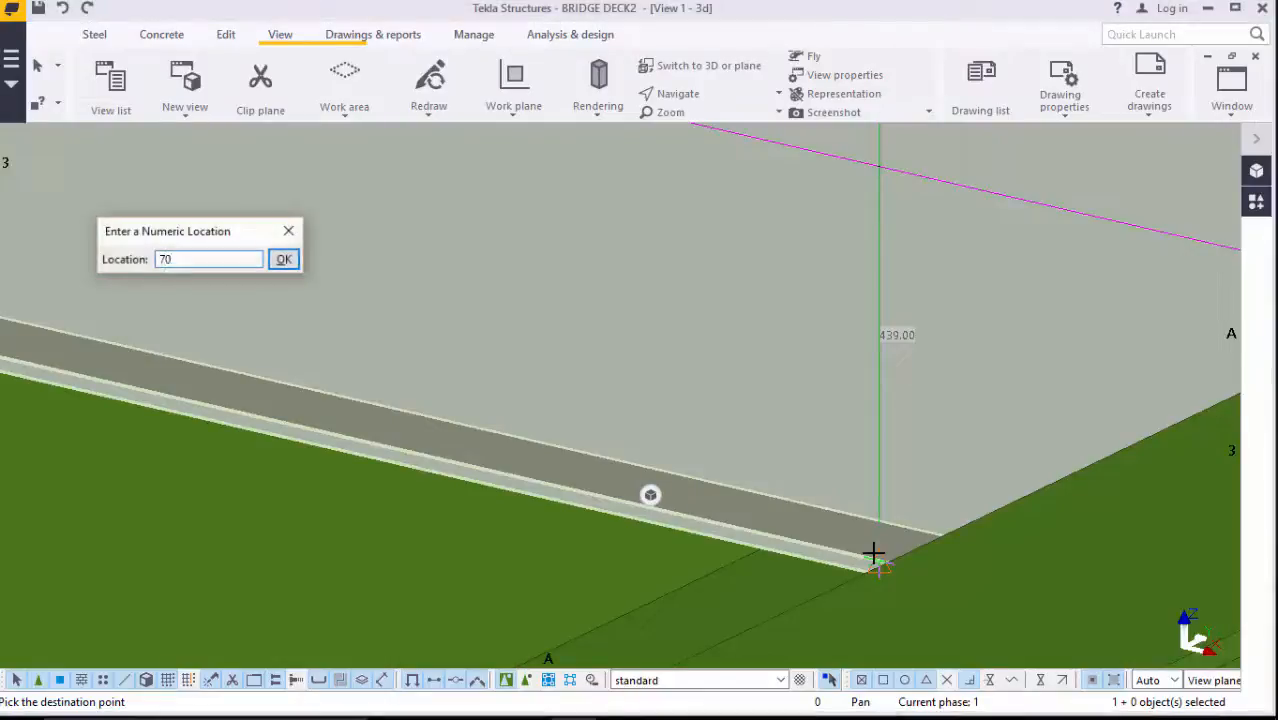
key(Return)
scroll(859, 505, down, 5)
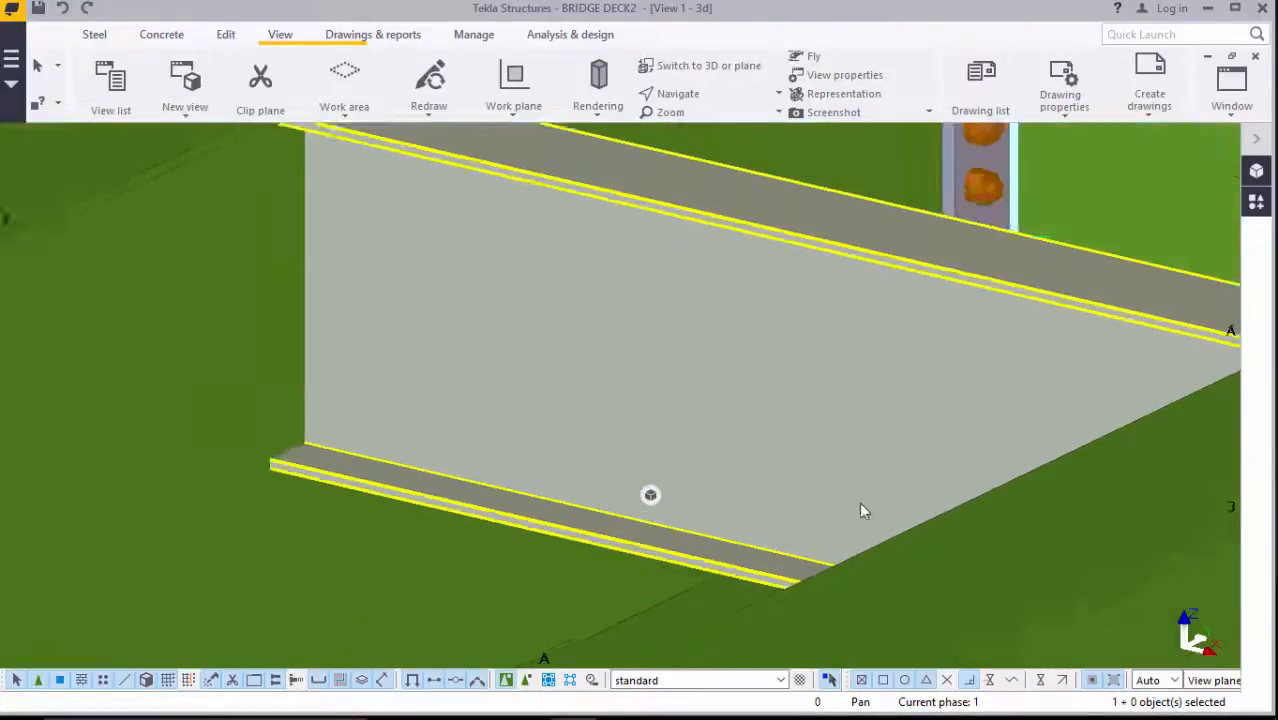
scroll(697, 374, up, 1)
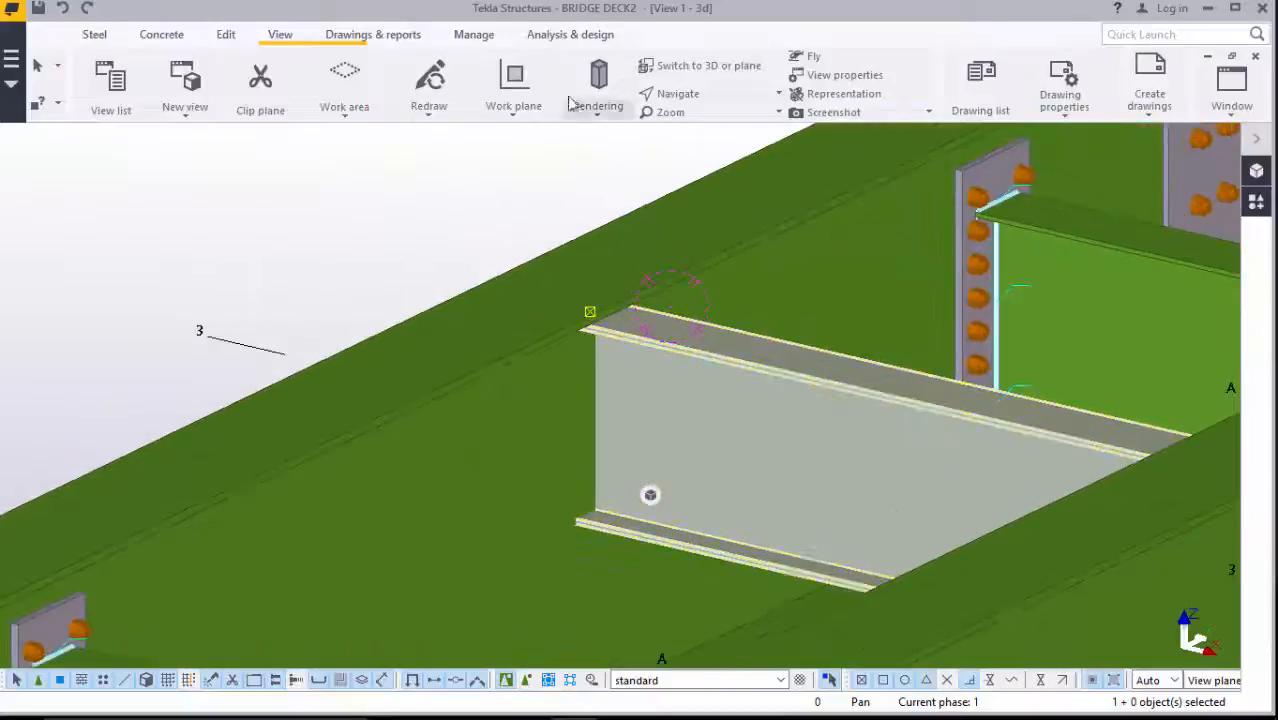
Examine the lowered cross beam from a higher angle against girders A and B and the neighbouring end-plate-connected beams
click(698, 96)
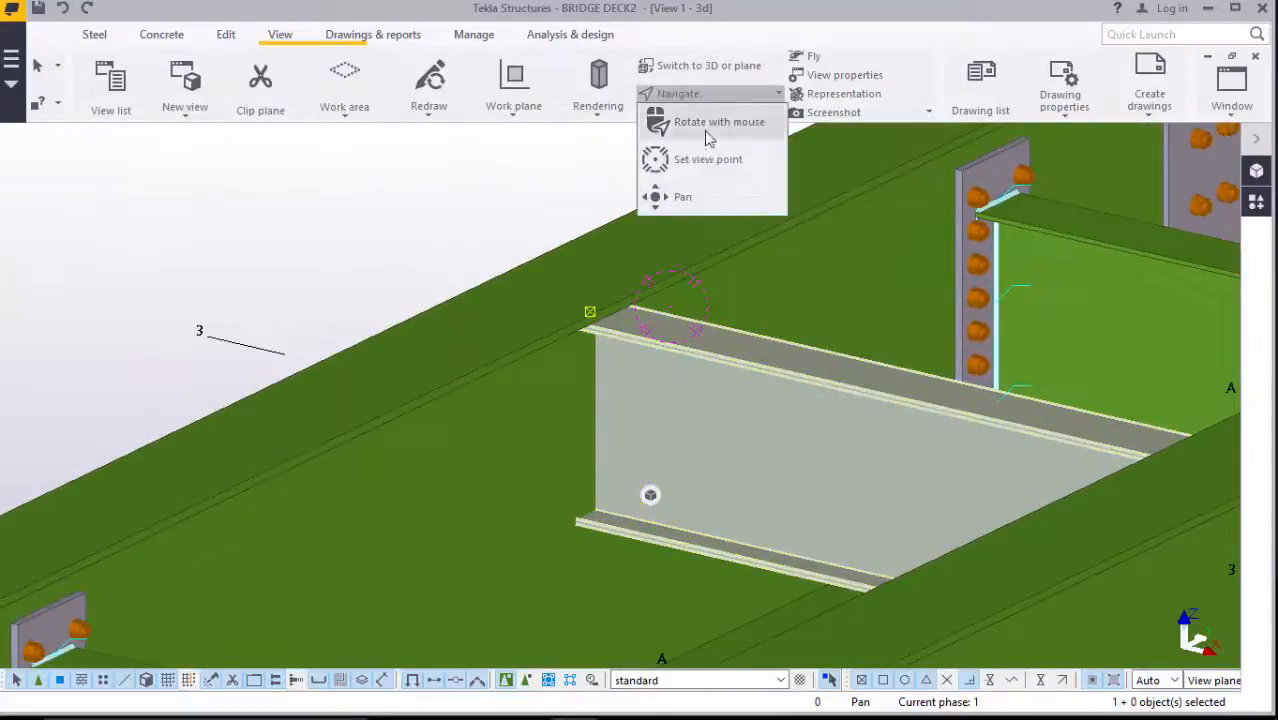
click(700, 122)
drag(623, 390, 590, 431)
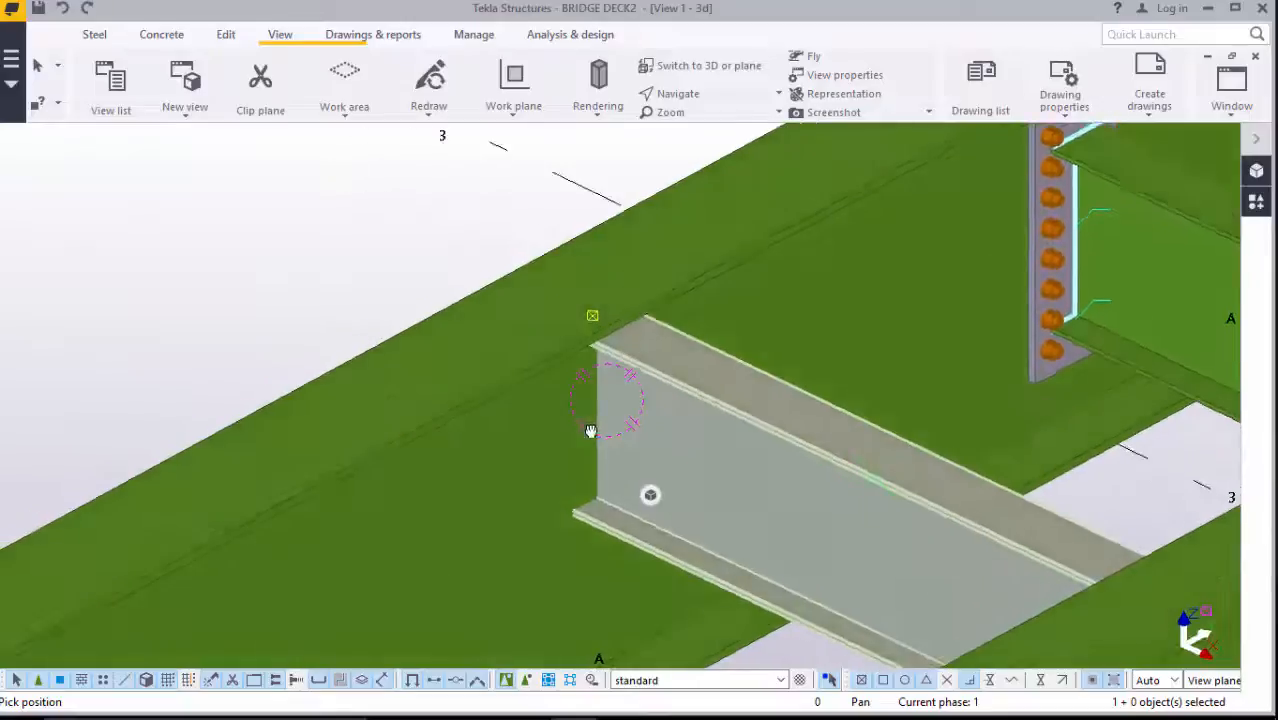
scroll(653, 411, down, 4)
ctrl+middle_drag(744, 451, 764, 457)
middle_drag(686, 385, 753, 311)
scroll(753, 318, down, 2)
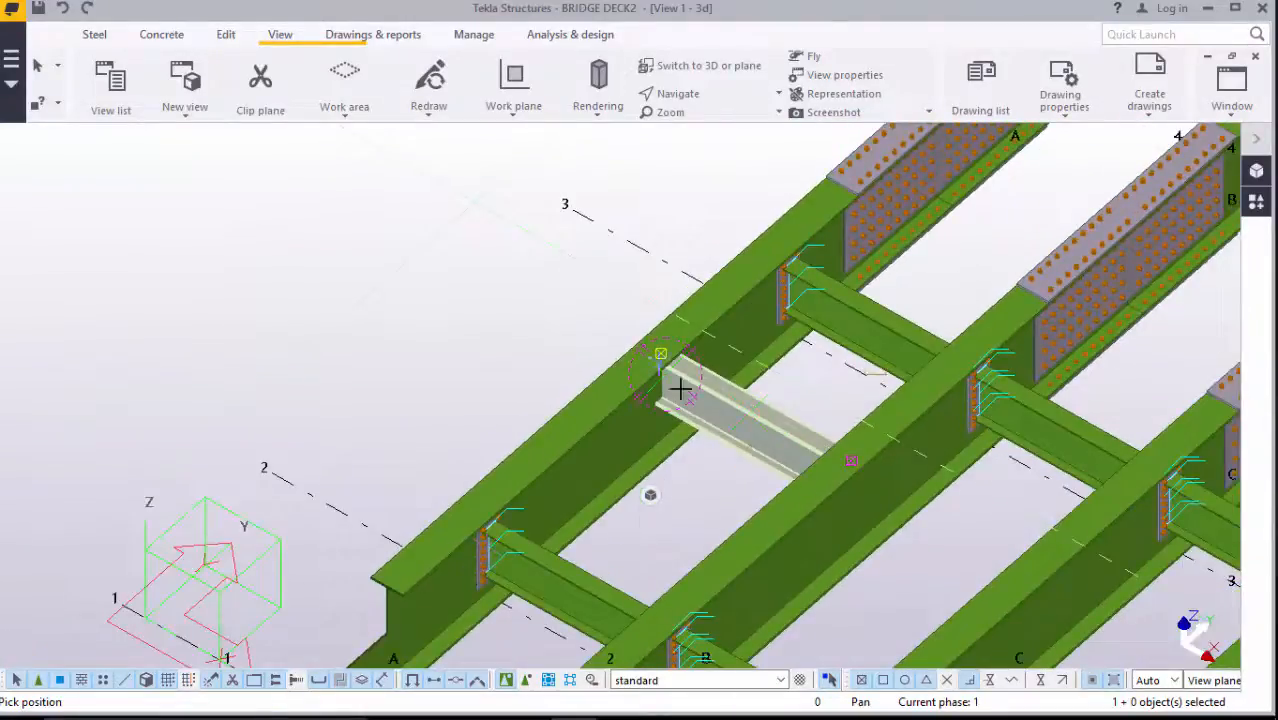
scroll(710, 392, up, 5)
right_click(904, 341)
click(944, 351)
scroll(762, 392, up, 1)
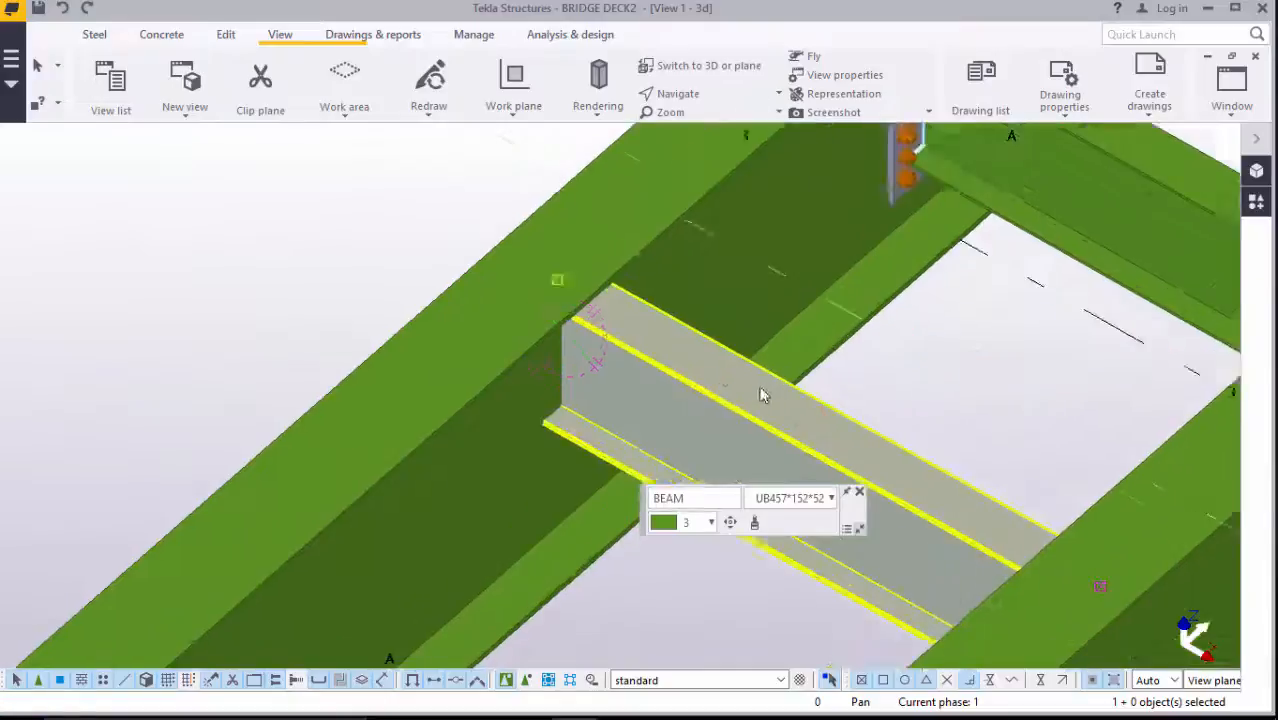
mouse_move(762, 395)
ctrl+middle_down()
mouse_move(756, 371)
mouse_move(758, 405)
ctrl+middle_up()
Modify the lowered cross beam's profile to UB254*102*22 from the UB 254 sections
double_click(760, 404)
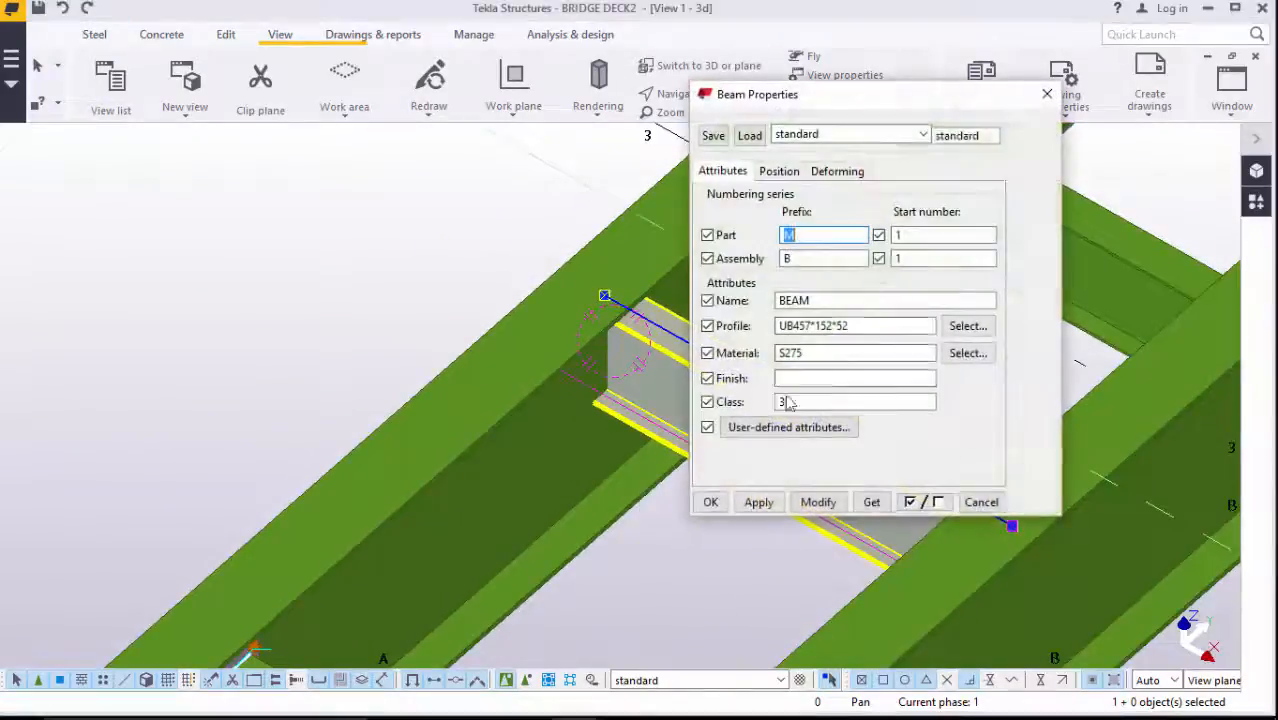
click(1021, 327)
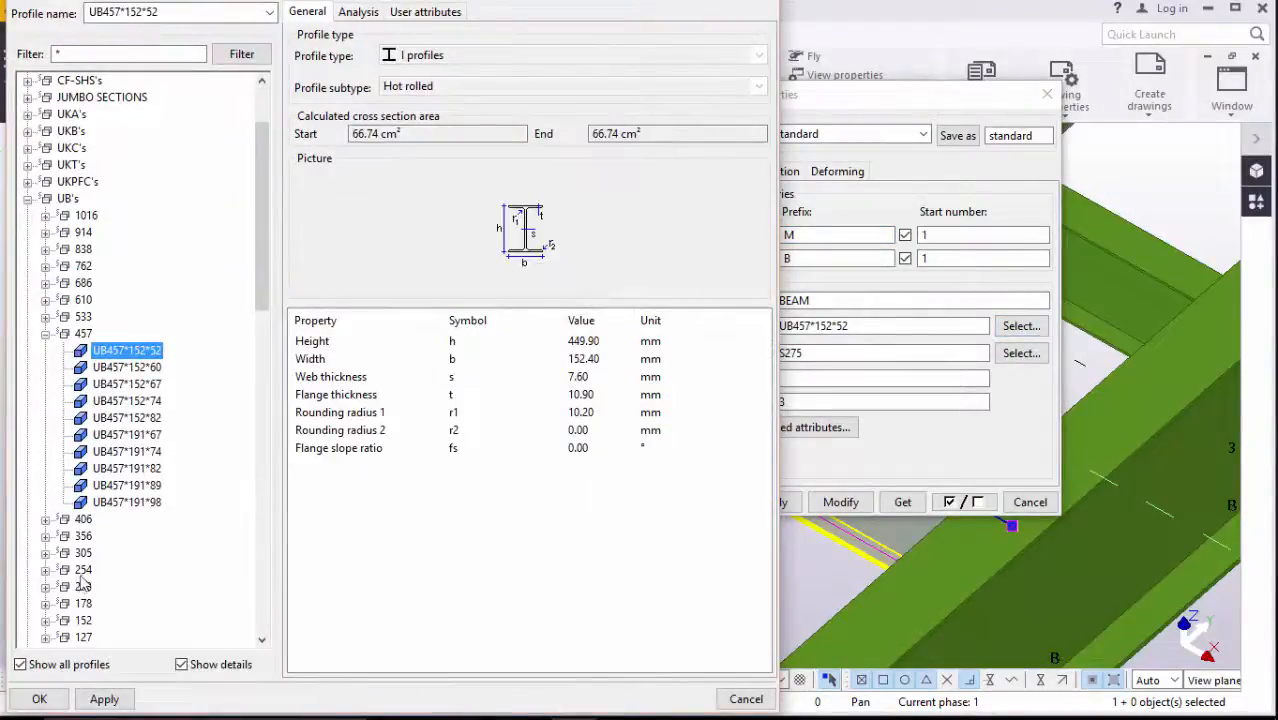
click(45, 570)
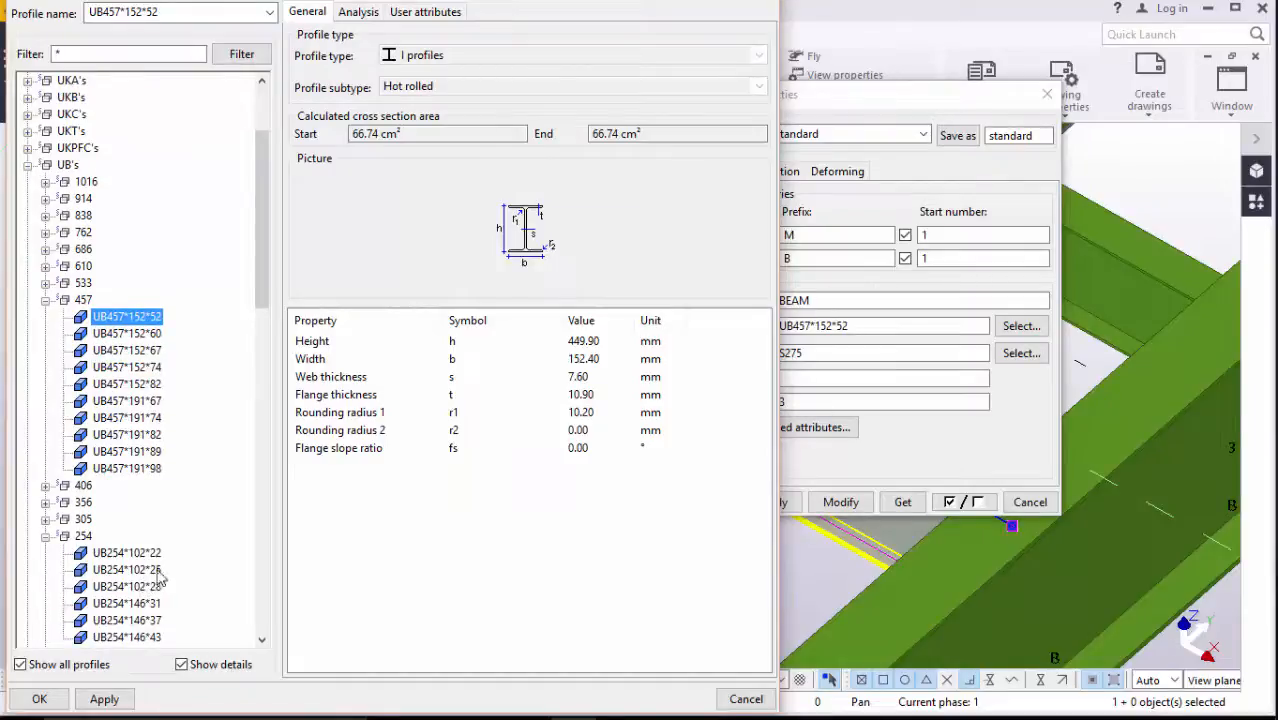
click(128, 553)
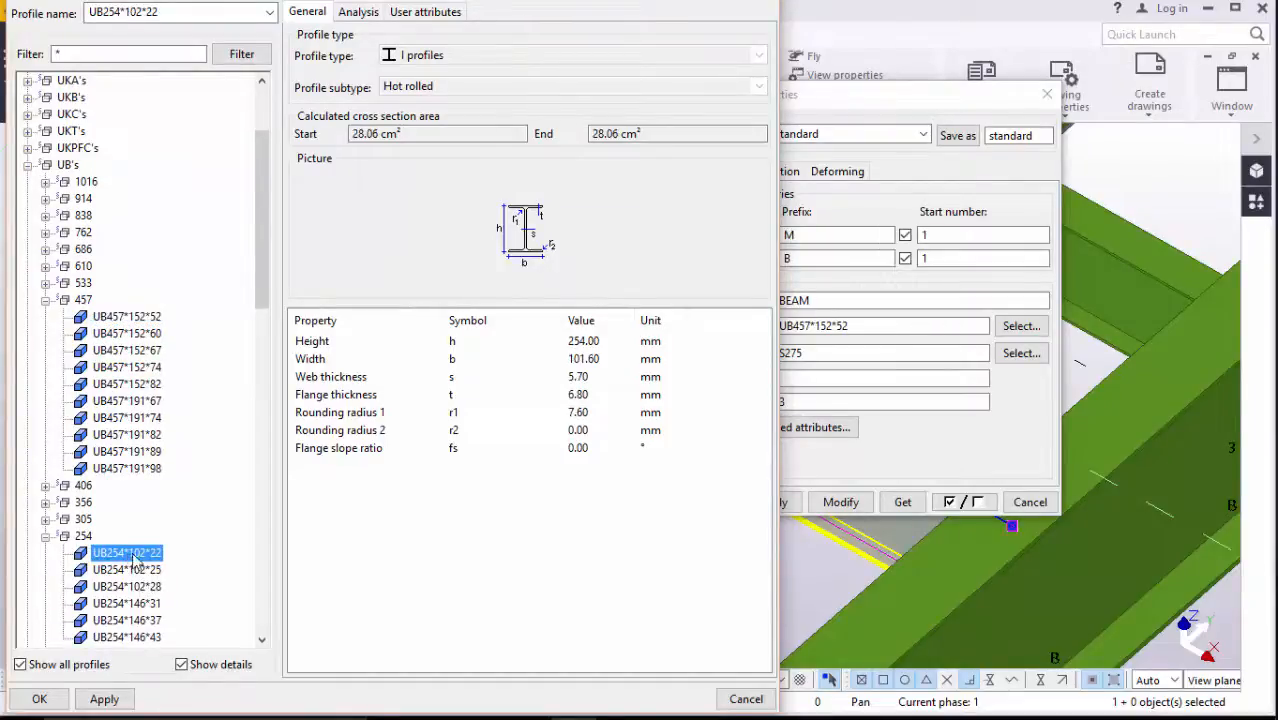
click(108, 700)
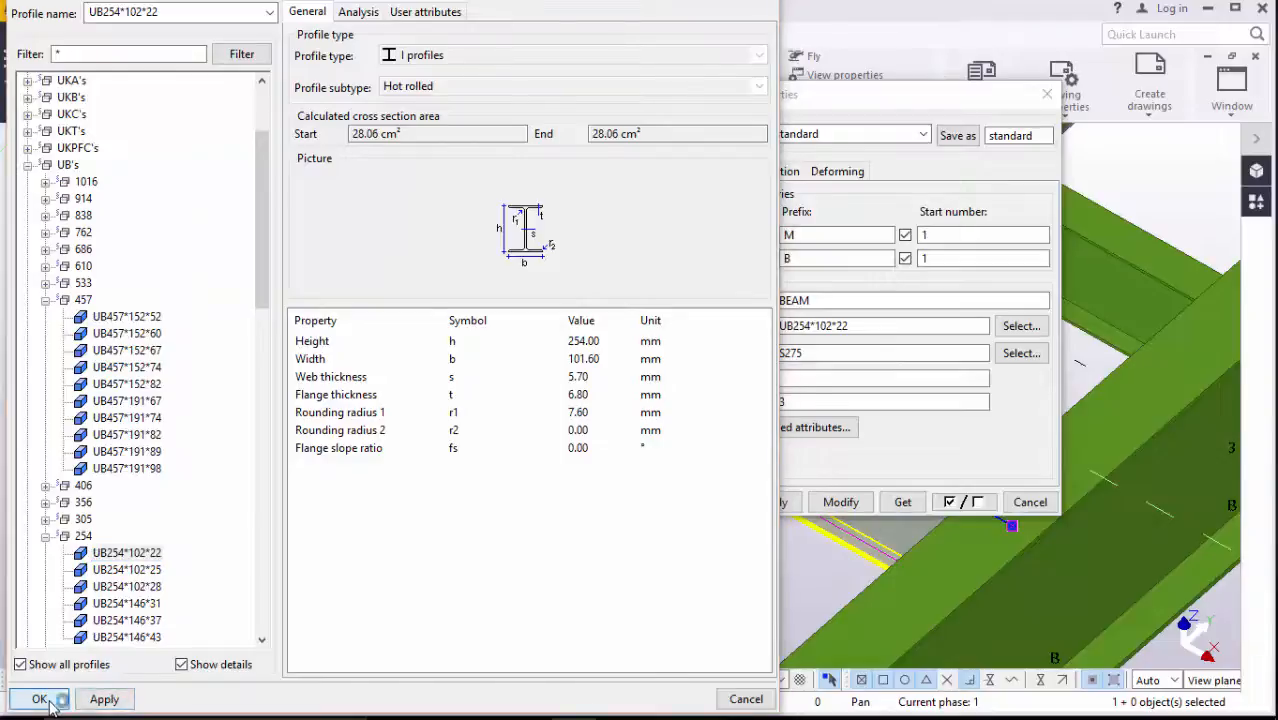
click(39, 699)
click(840, 502)
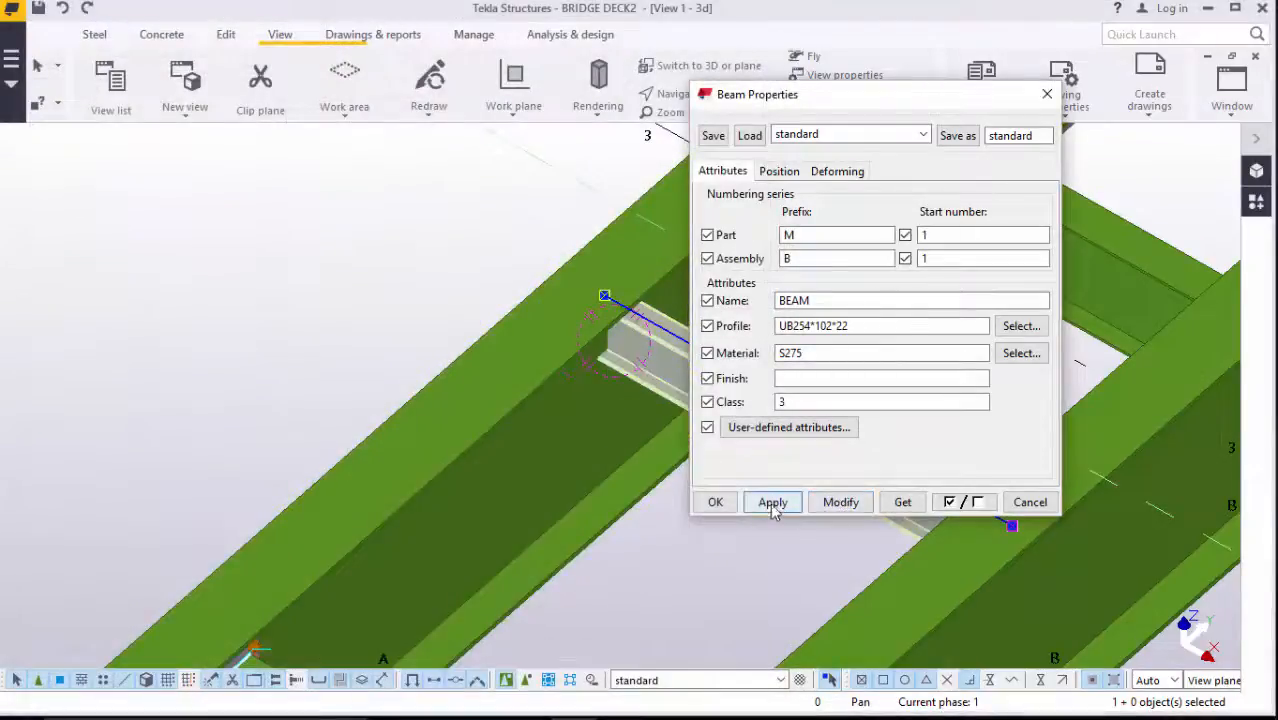
click(715, 502)
Find component 101 and apply End plate (101) with girder A as main part and the UB254*102*22 cross beam as secondary part
scroll(822, 380, up, 5)
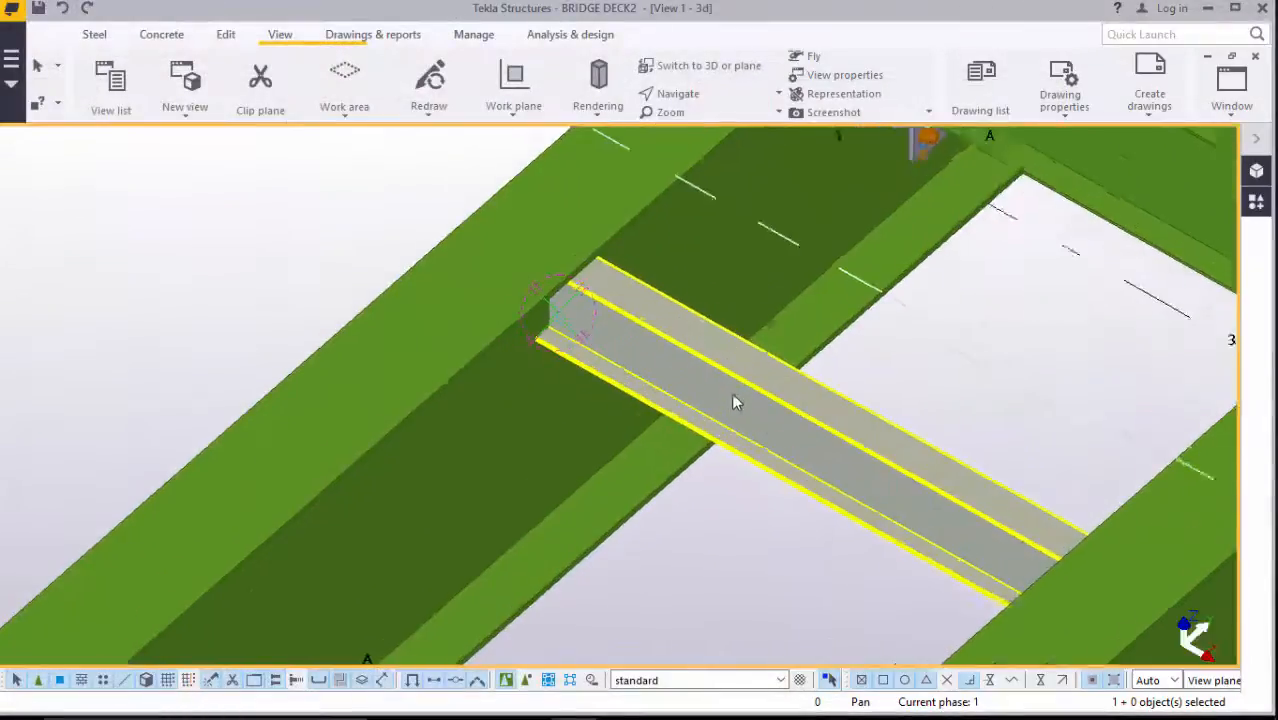
scroll(596, 343, down, 5)
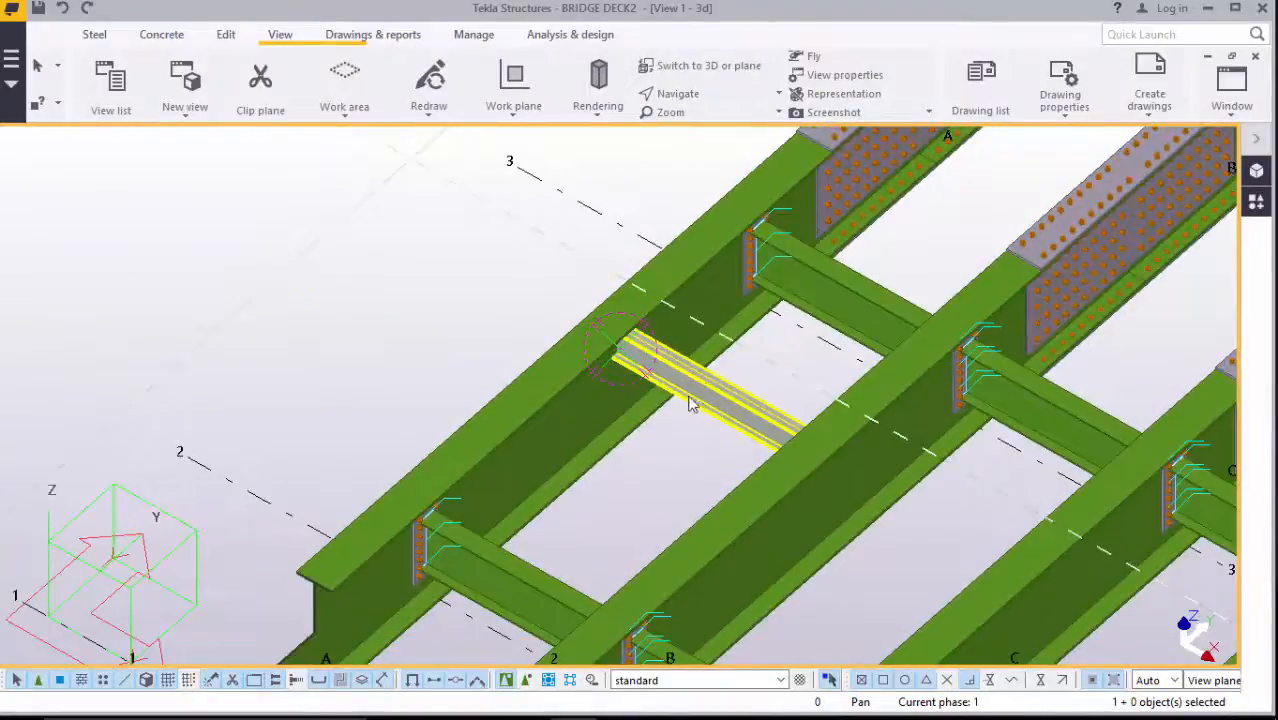
scroll(688, 392, up, 3)
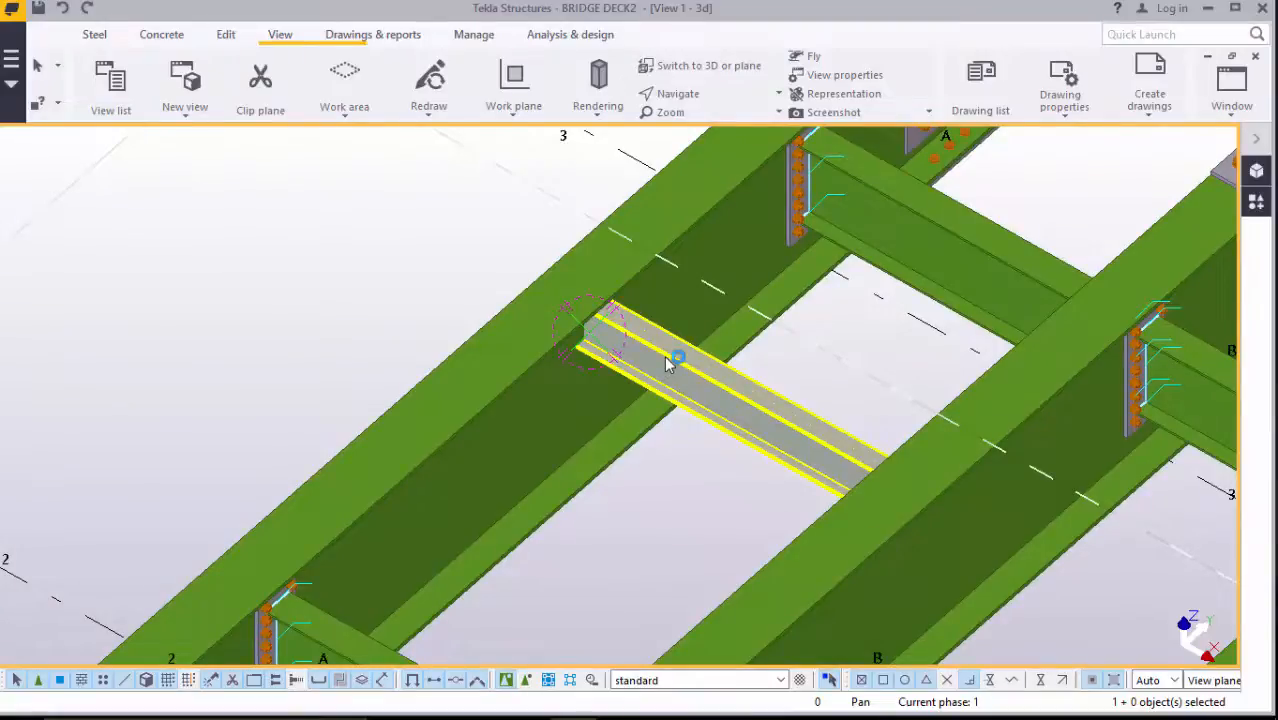
click(1256, 204)
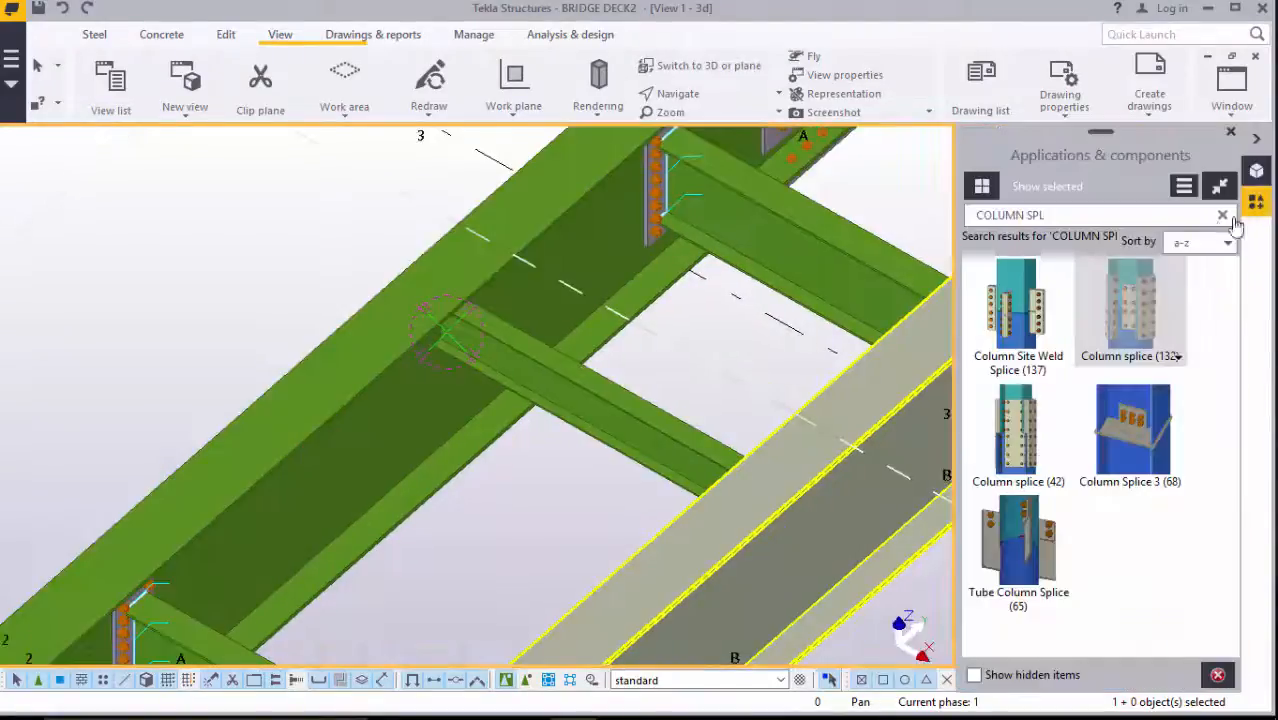
triple_click(968, 212)
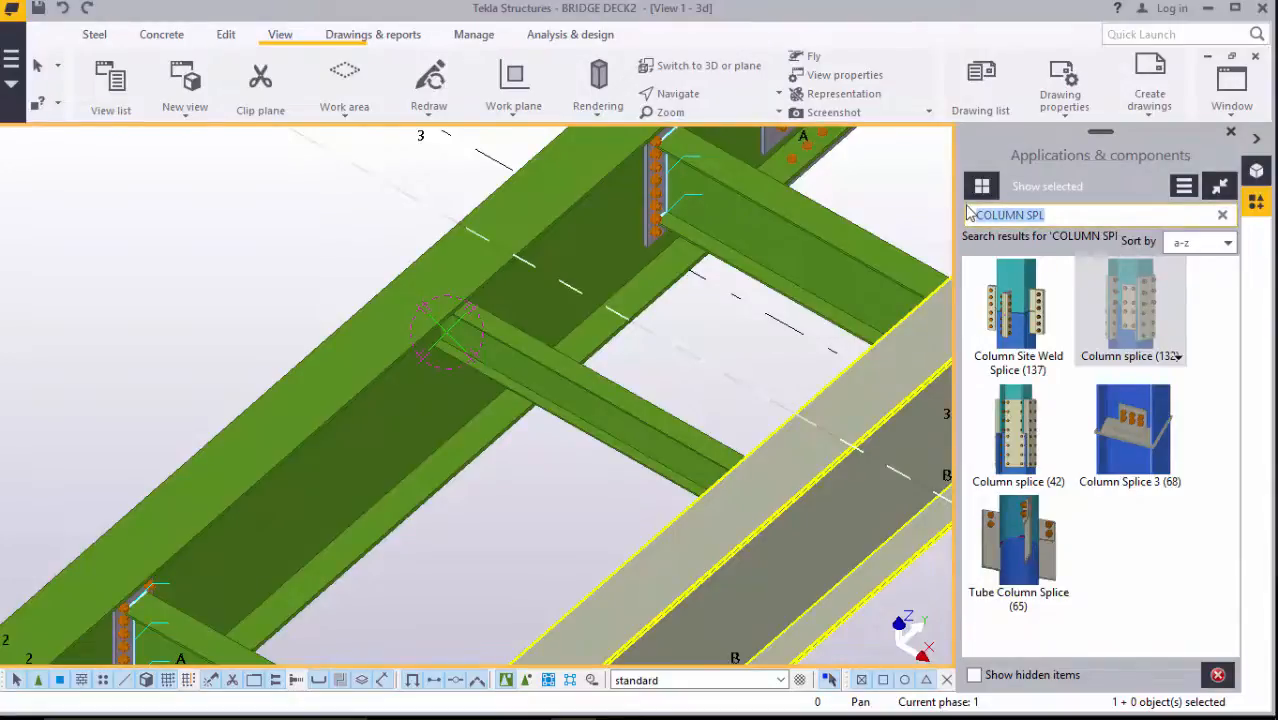
text(101)
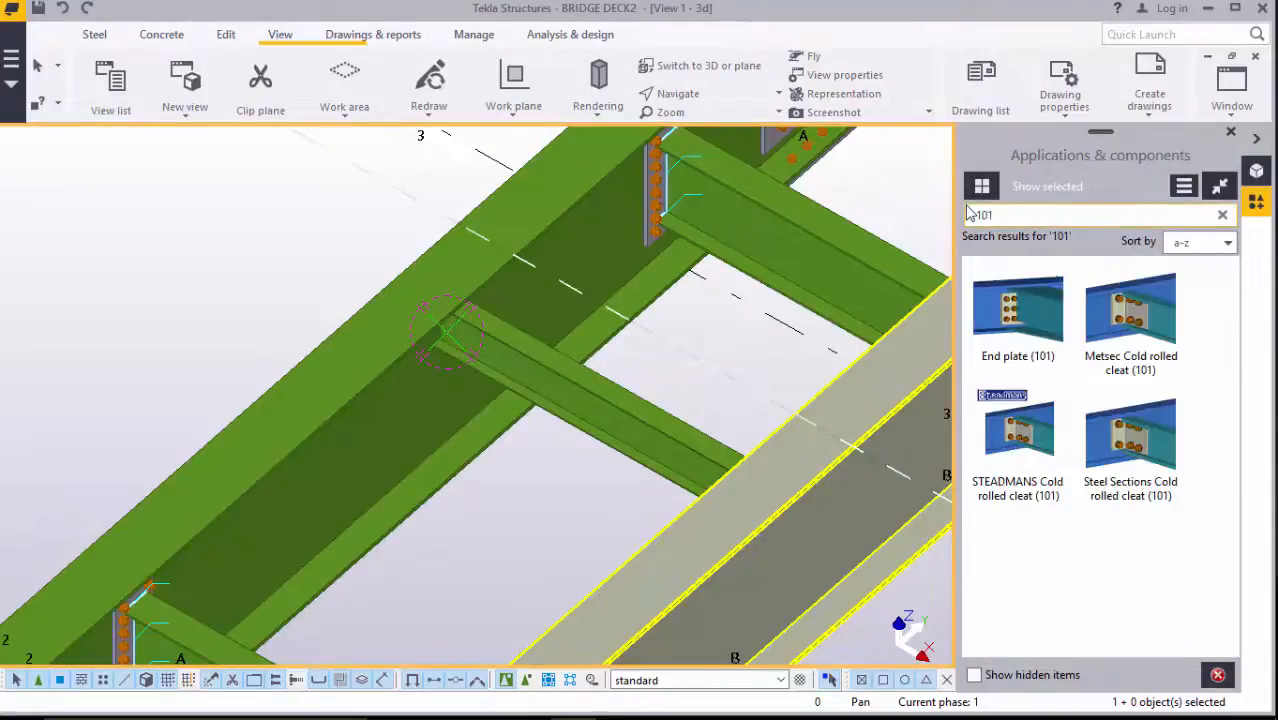
click(1016, 322)
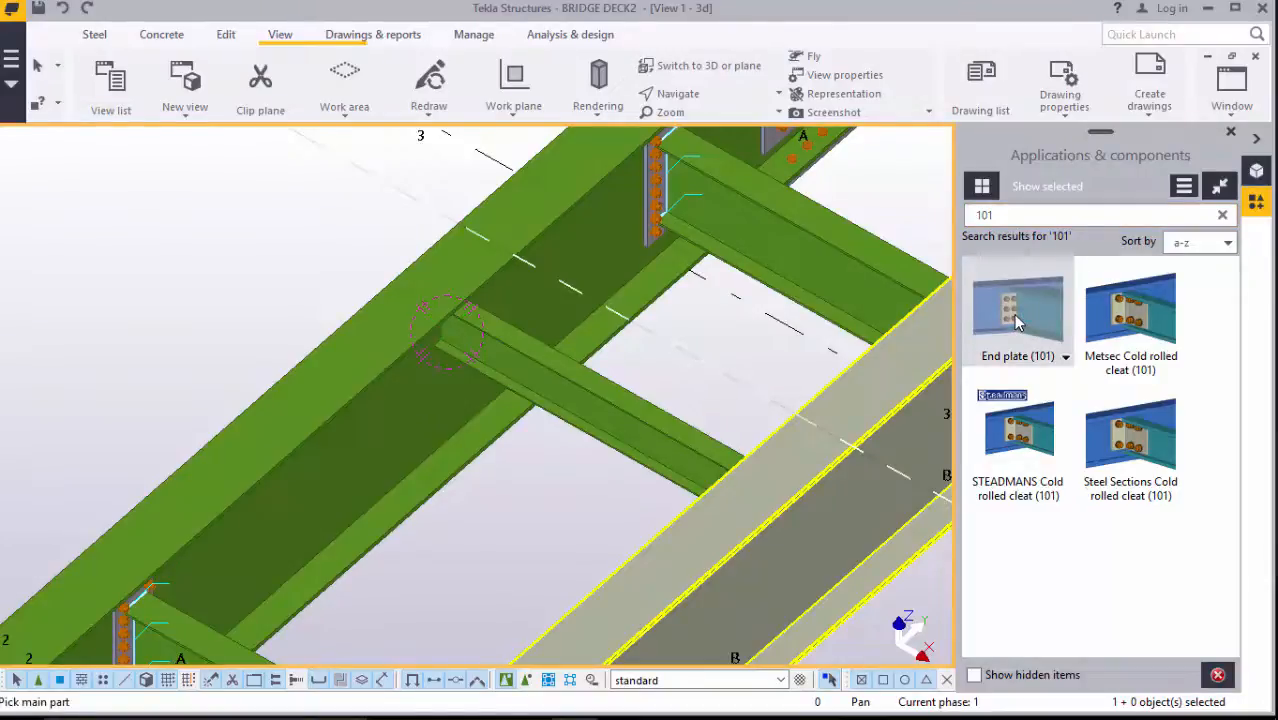
click(408, 434)
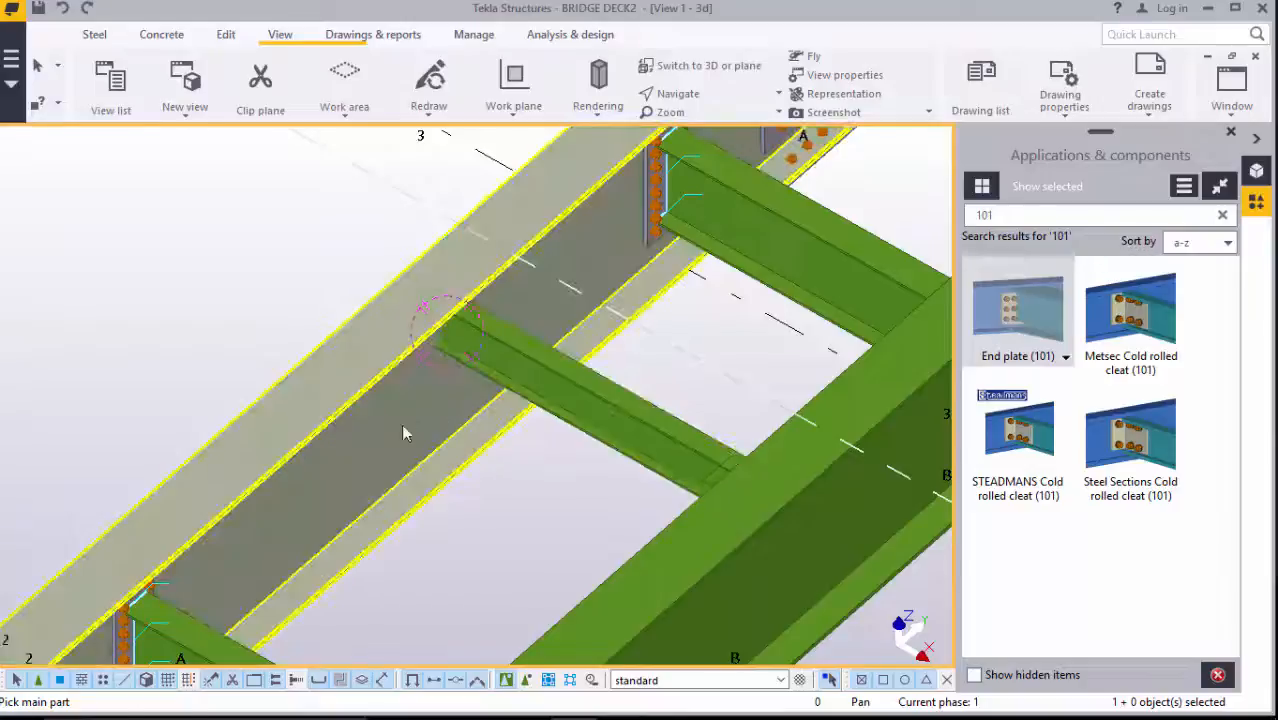
scroll(522, 300, up, 4)
click(447, 365)
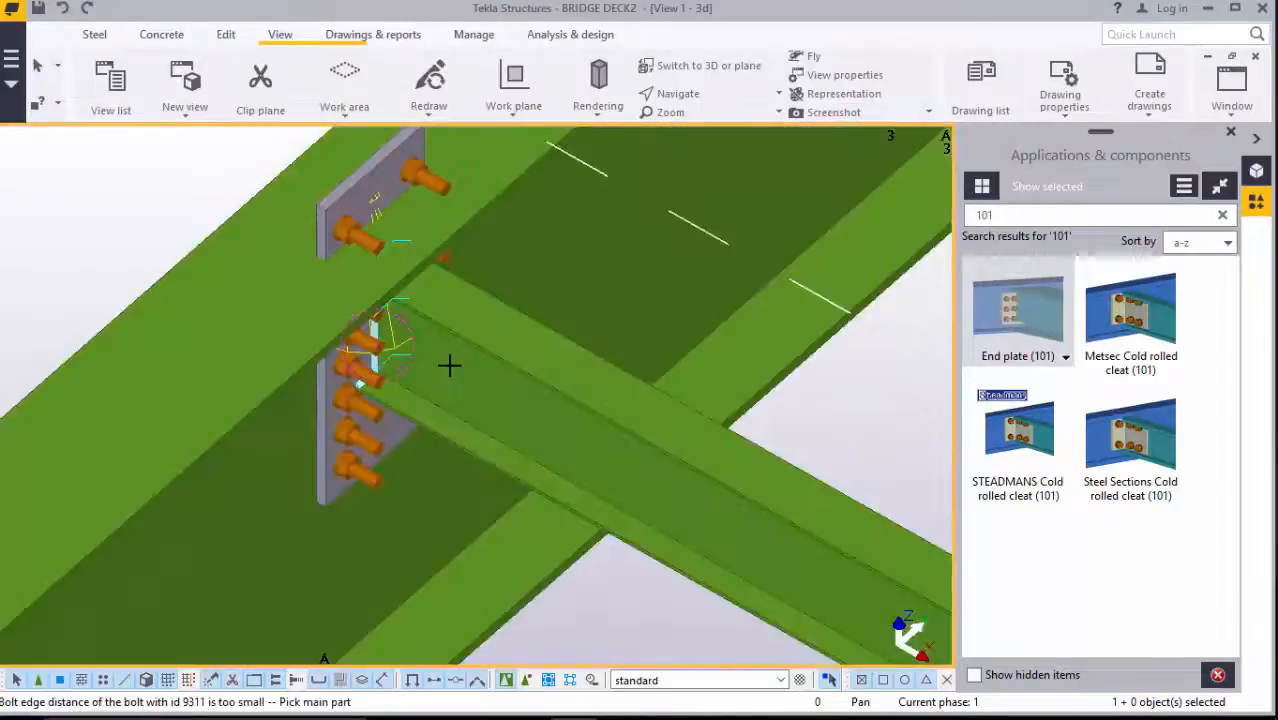
right_click(418, 348)
click(458, 361)
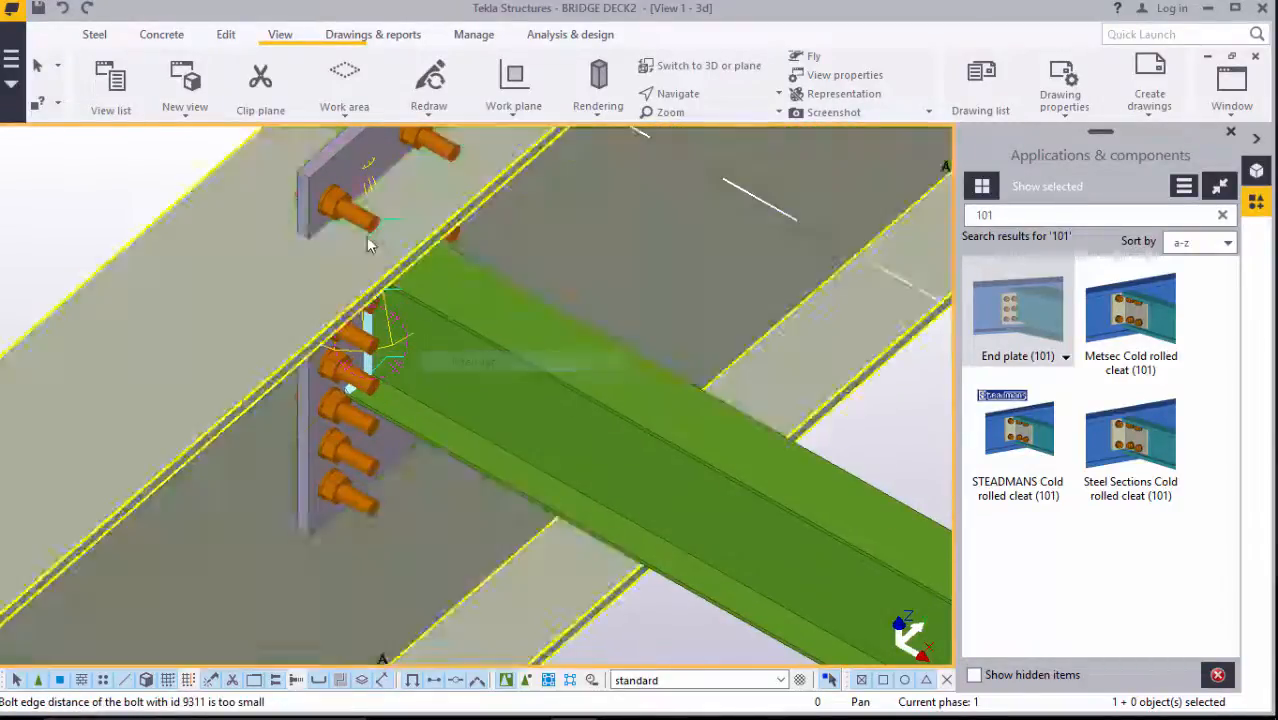
In the girder A end plate connection's properties, set the bolts' vertical edge distance to 50 mm and the number of bolt rows to 4
double_click(375, 220)
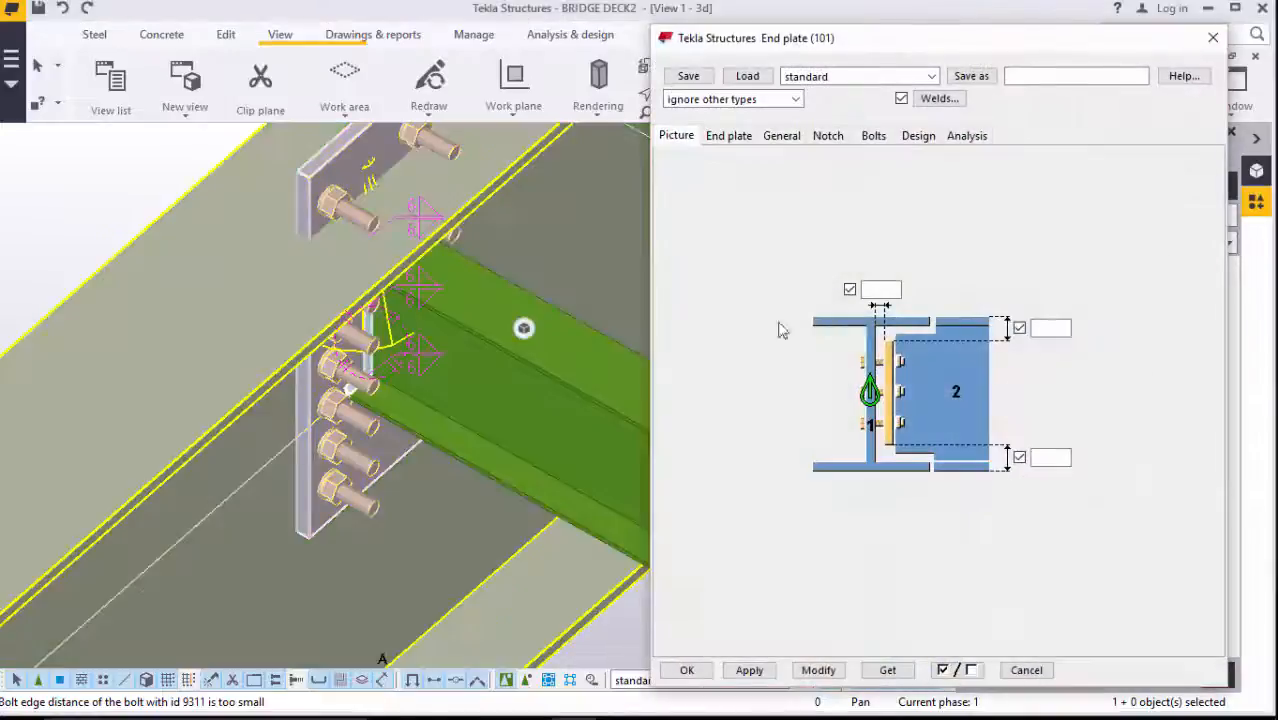
click(733, 137)
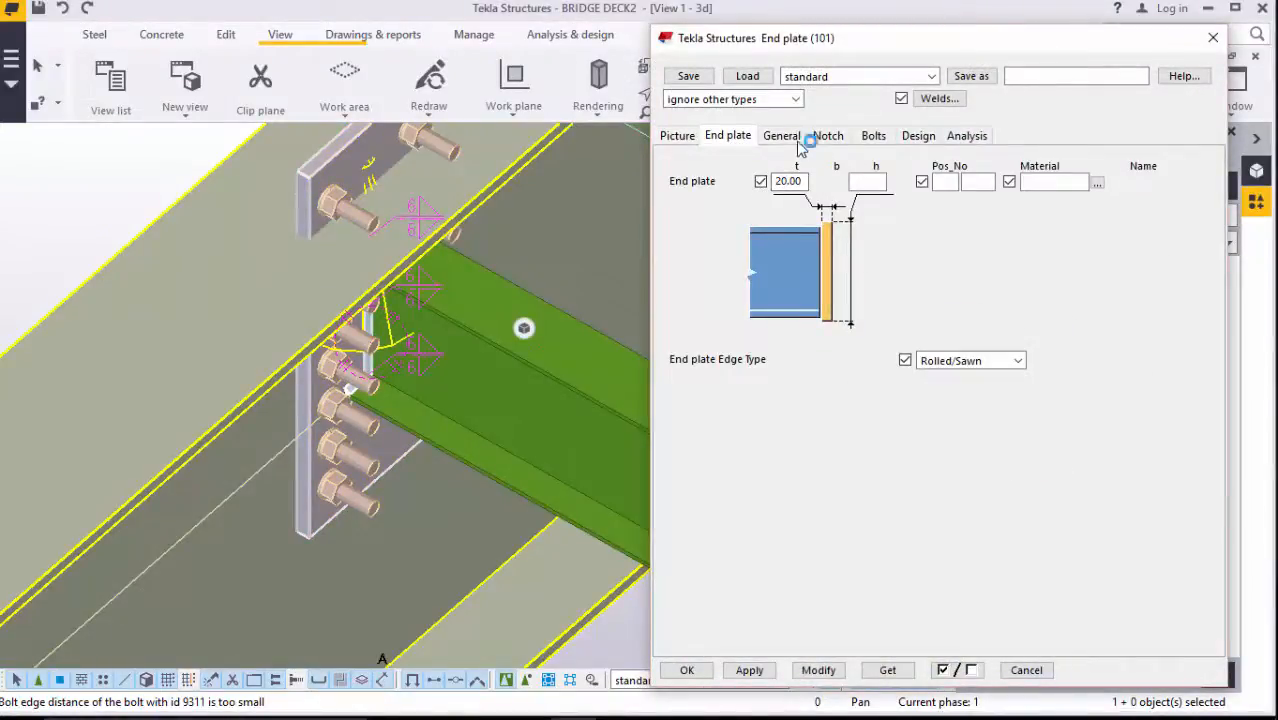
click(826, 138)
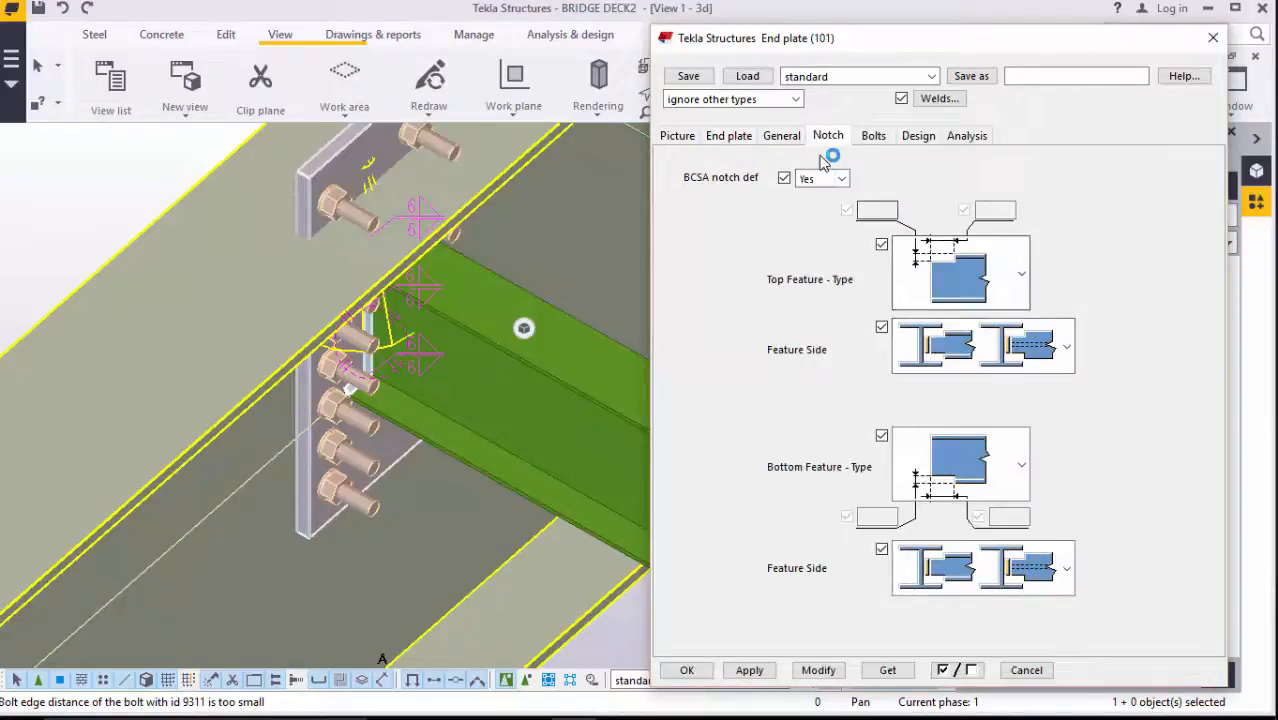
click(873, 138)
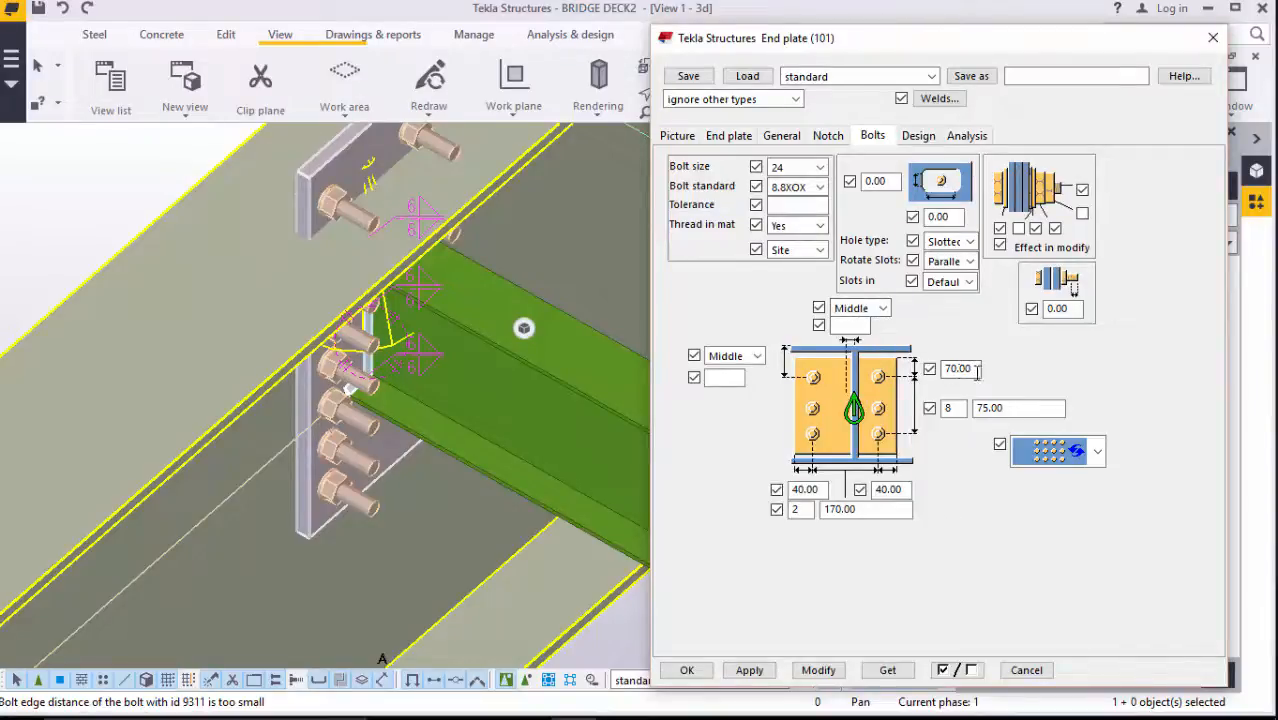
drag(974, 371, 932, 370)
text(50)
click(1004, 408)
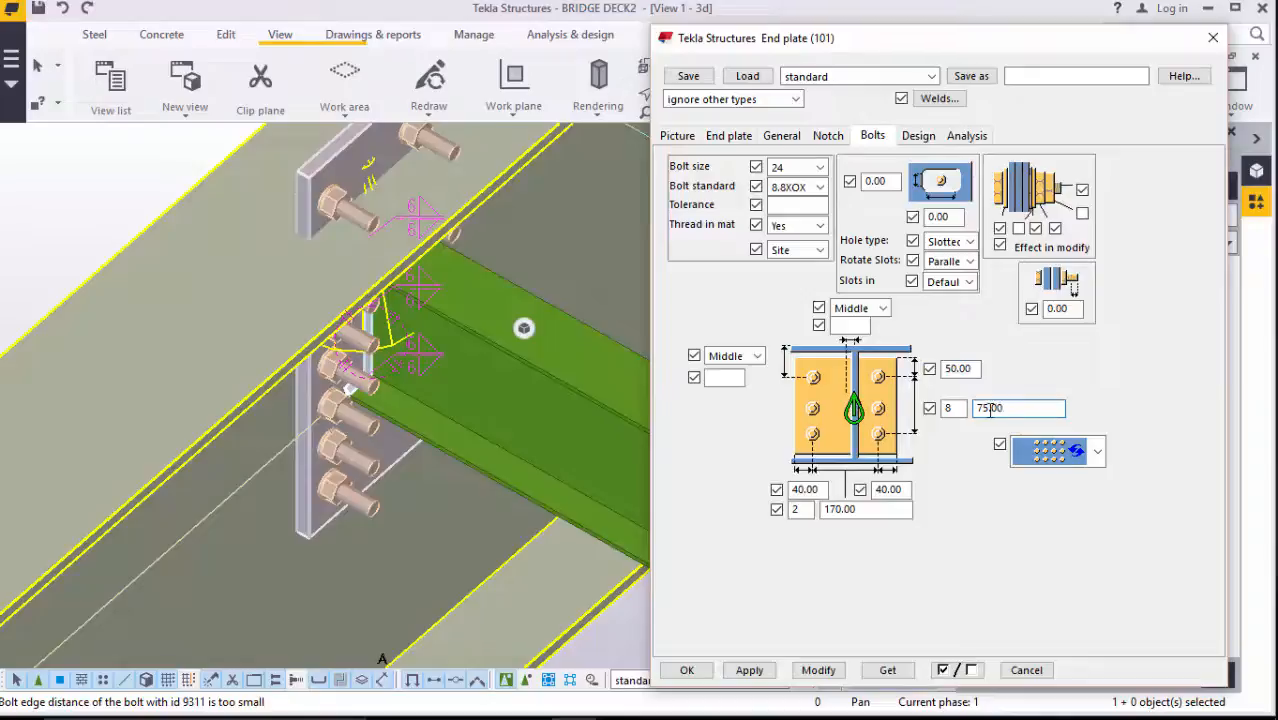
drag(952, 408, 924, 416)
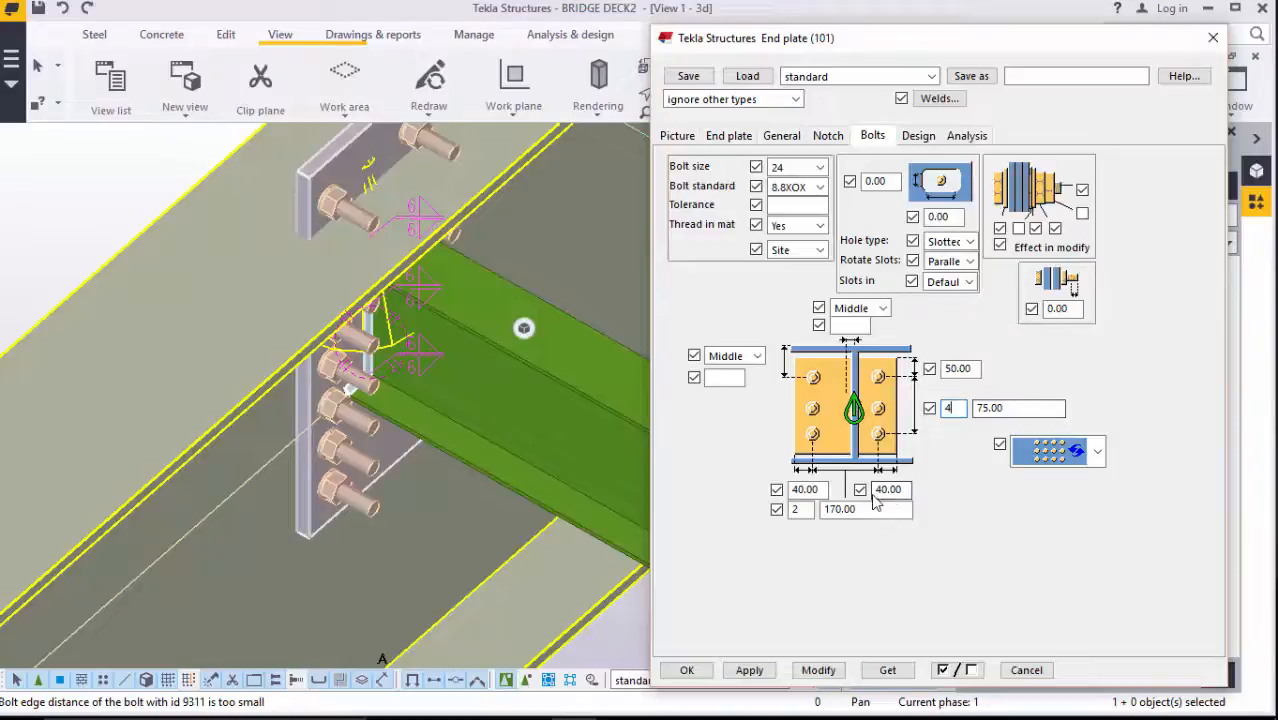
Set both horizontal bolt edge distances to 60 mm and the horizontal bolt spacing to 150 mm, and modify the end plate connection
drag(906, 489, 873, 500)
text(60)
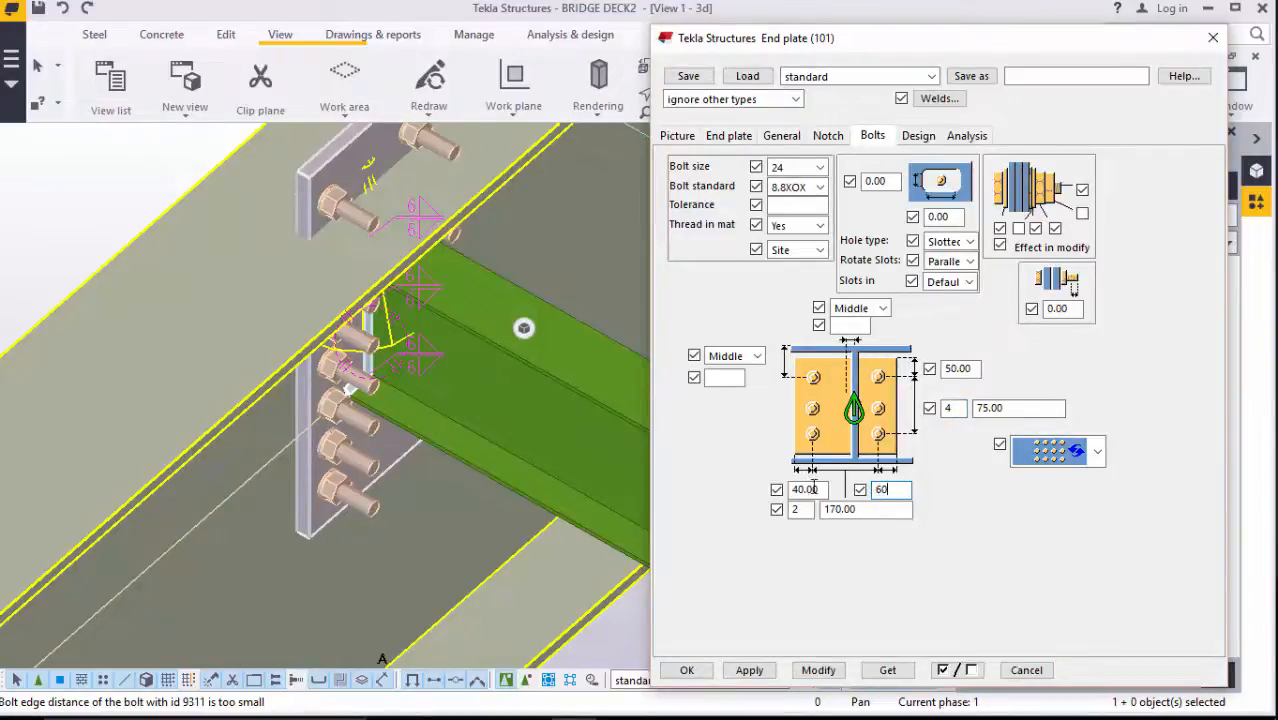
drag(820, 489, 788, 490)
text(60)
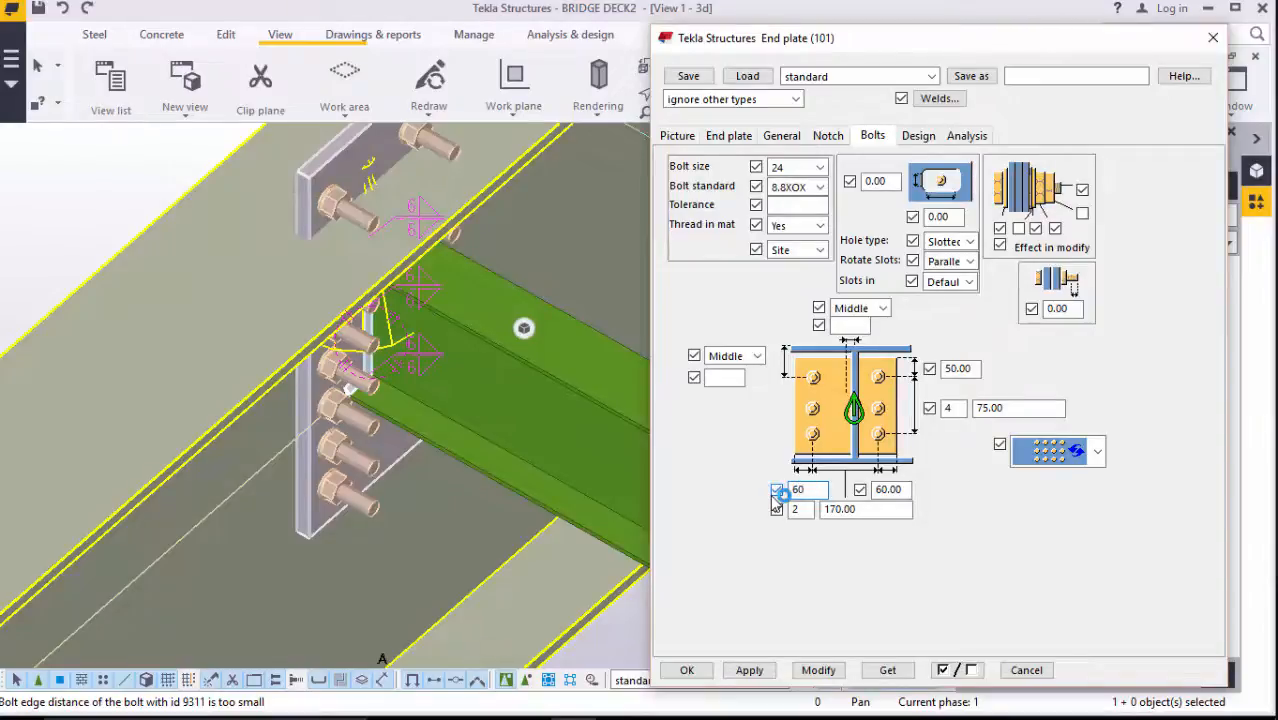
click(863, 508)
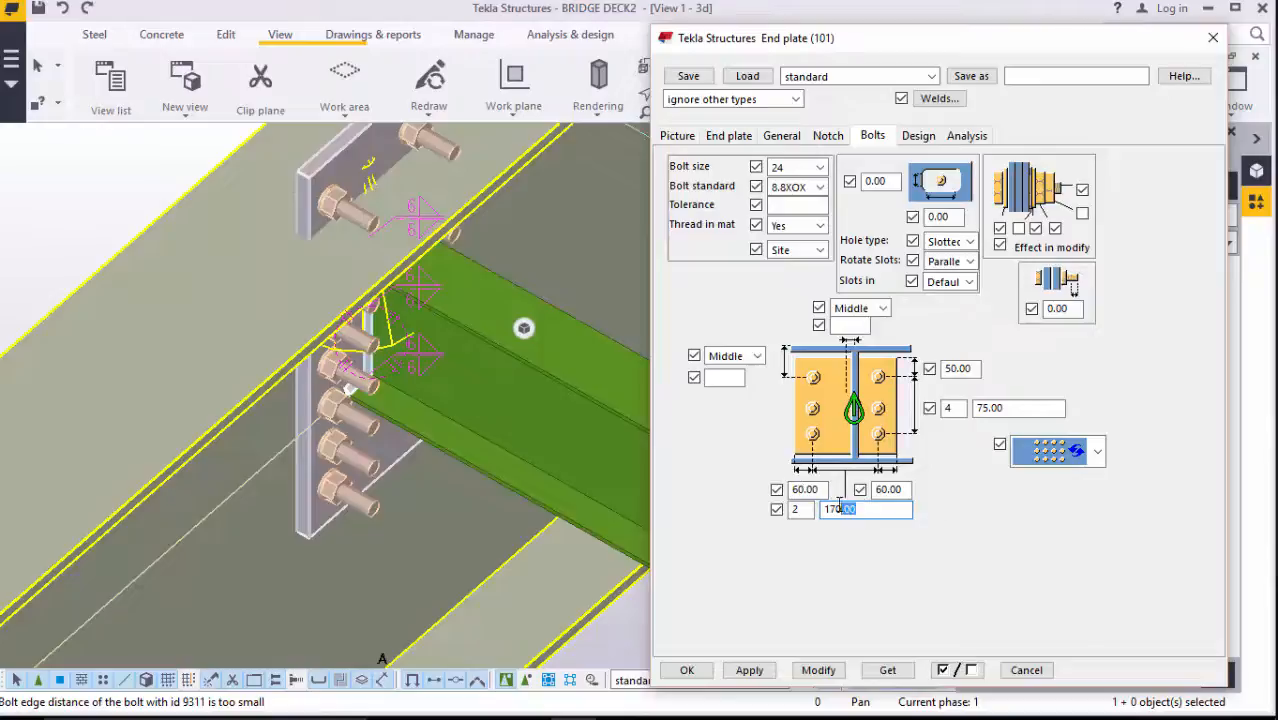
text(50)
click(818, 671)
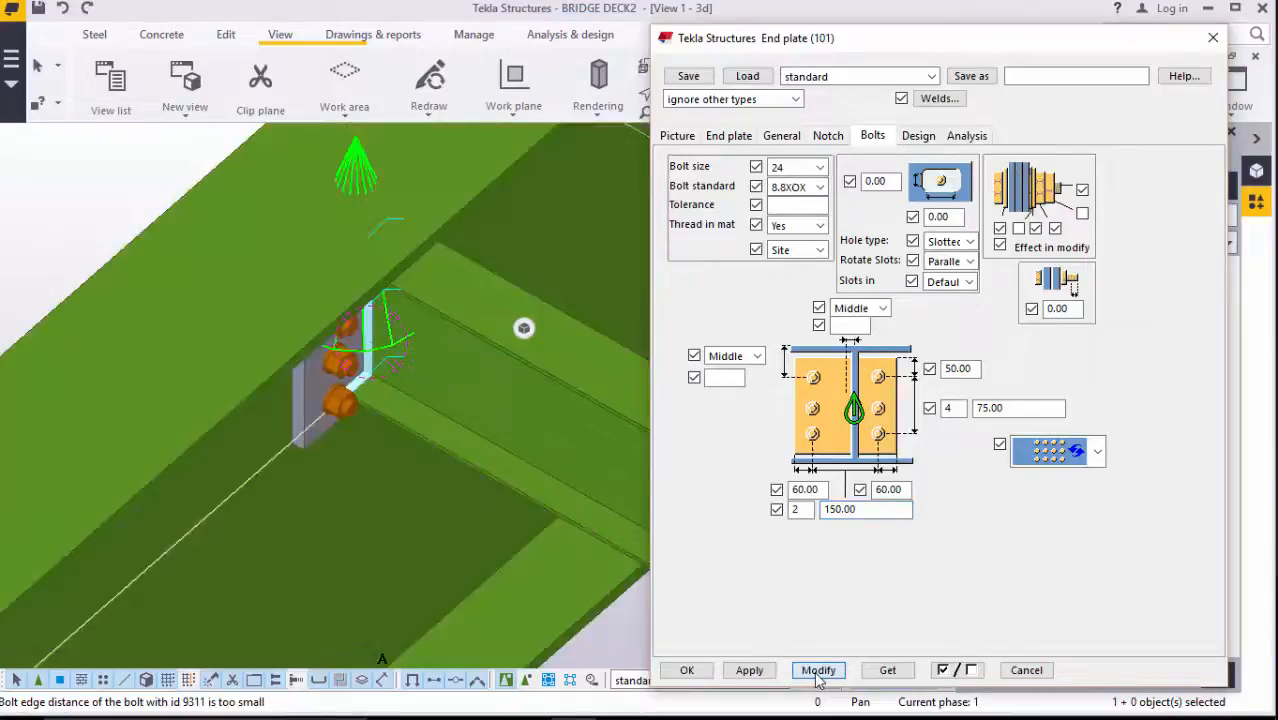
click(687, 670)
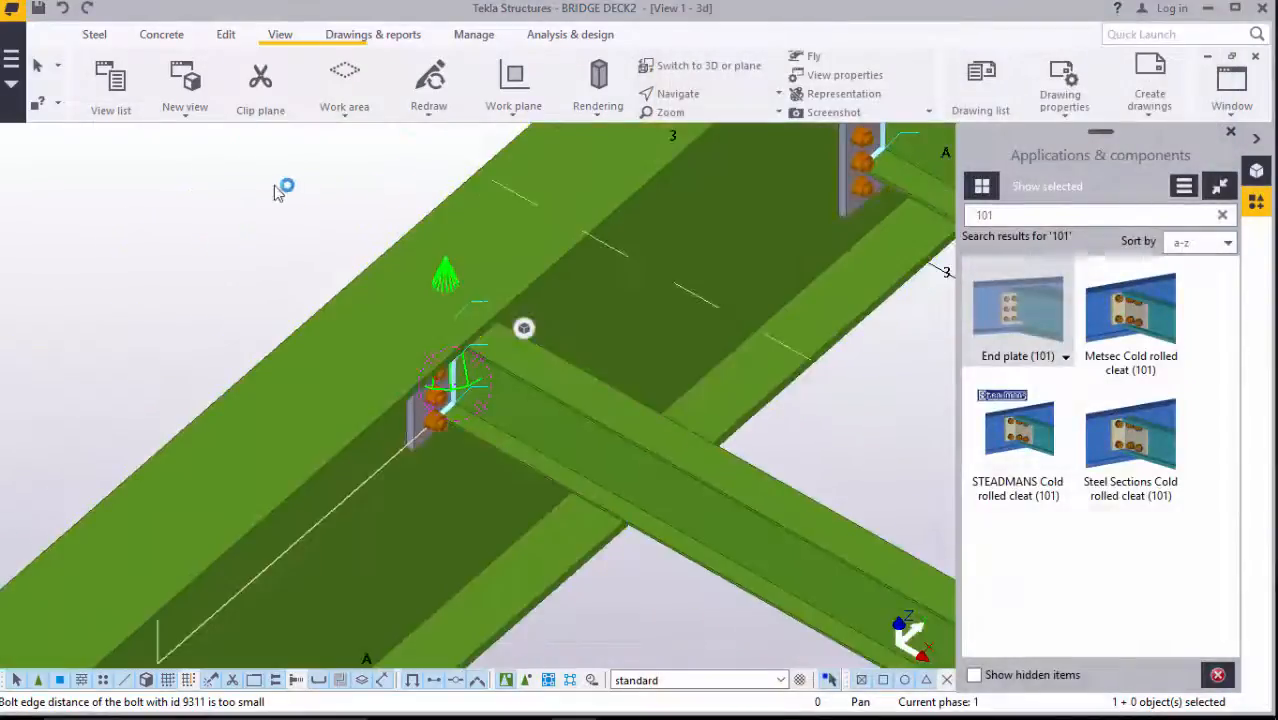
Apply End plate (101) at the cross beam's other end, with girder B as main part and the UB254*102*22 beam as secondary part
click(680, 93)
click(700, 122)
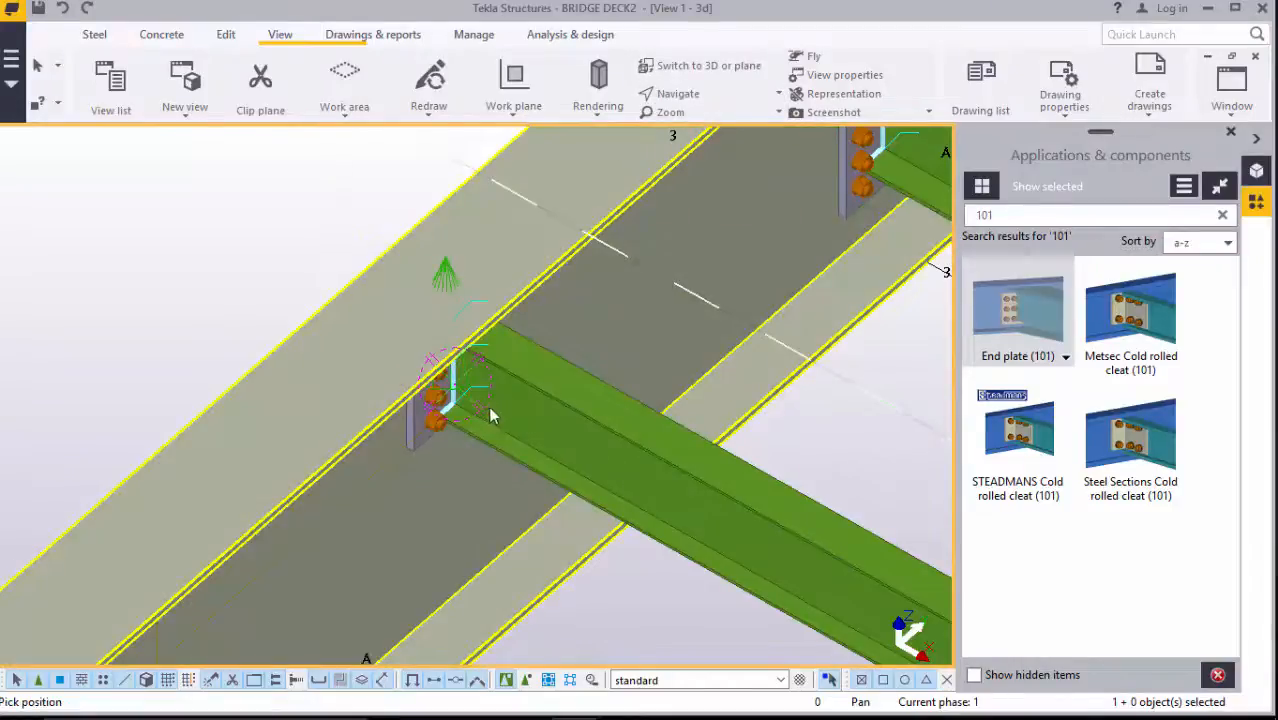
drag(488, 406, 424, 333)
scroll(424, 333, down, 5)
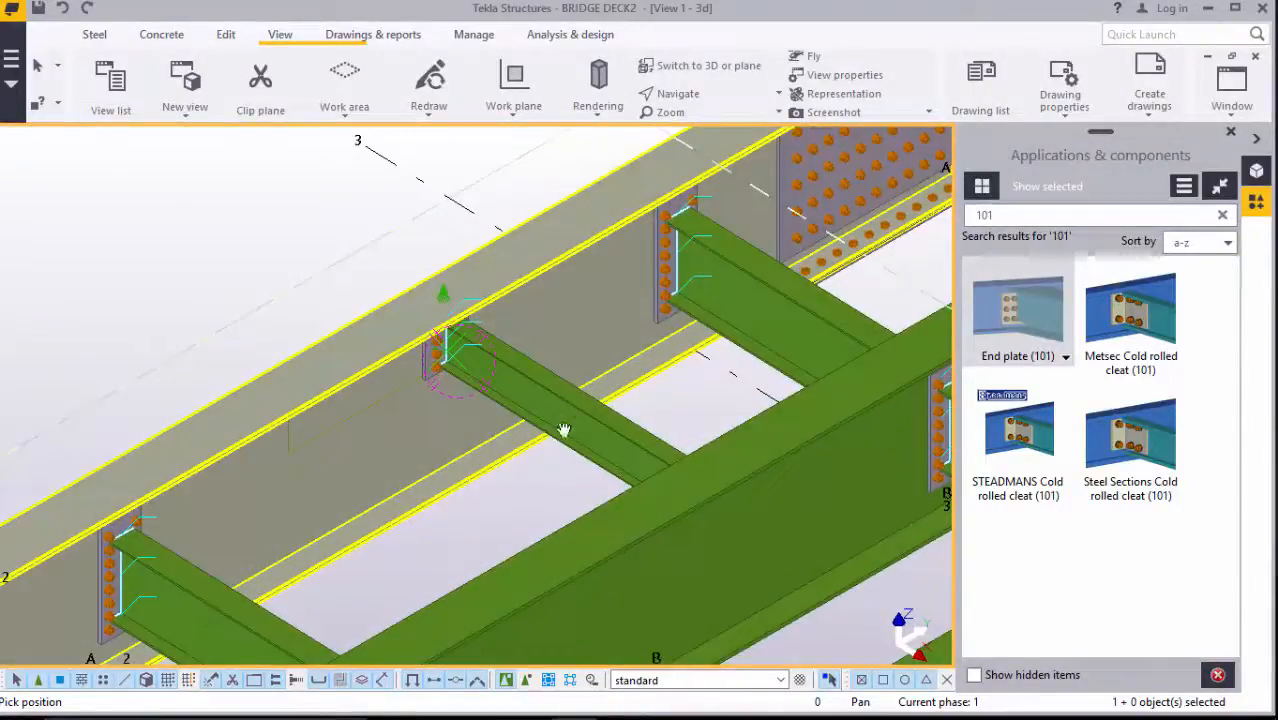
drag(553, 405, 525, 380)
right_click(342, 271)
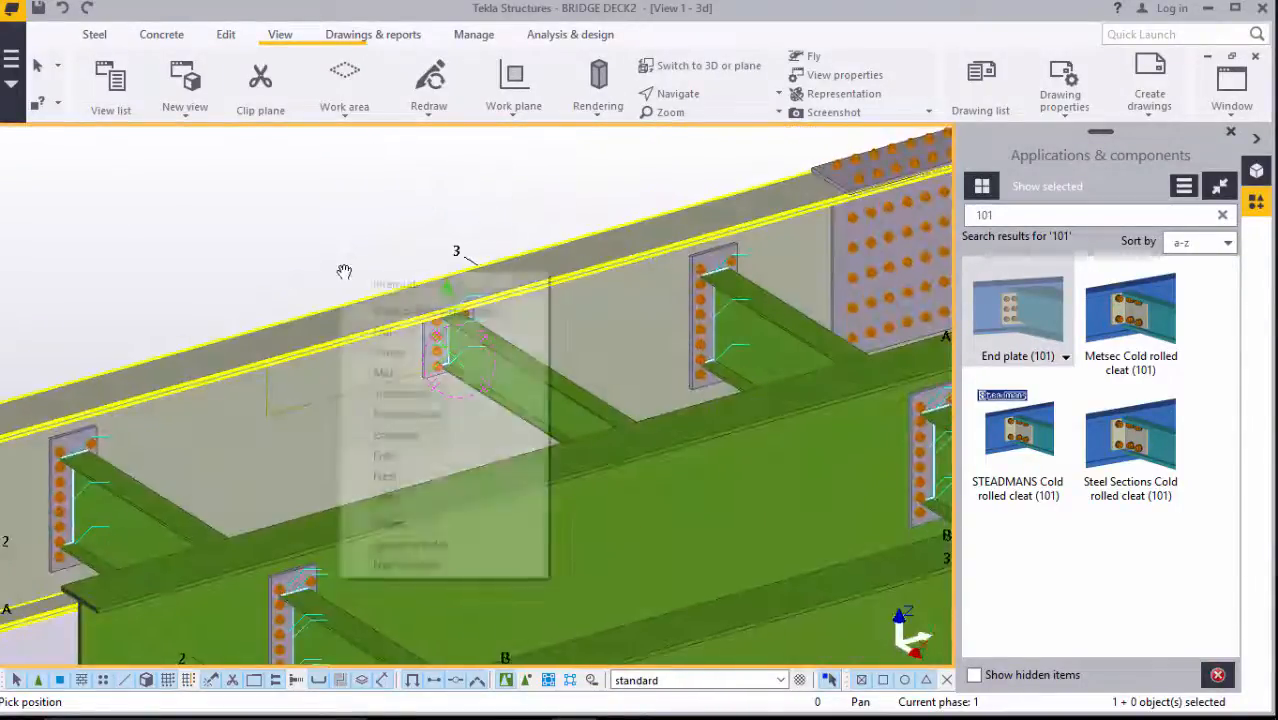
click(392, 291)
click(1033, 323)
scroll(608, 423, up, 4)
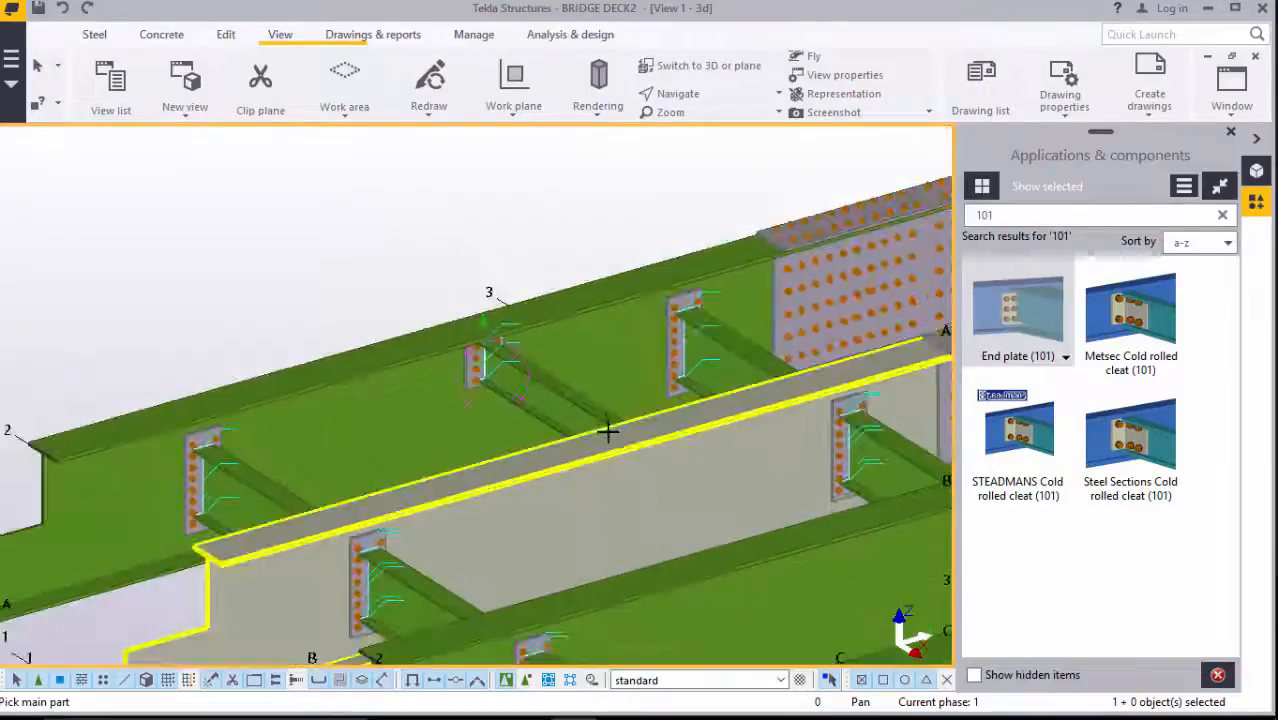
click(764, 515)
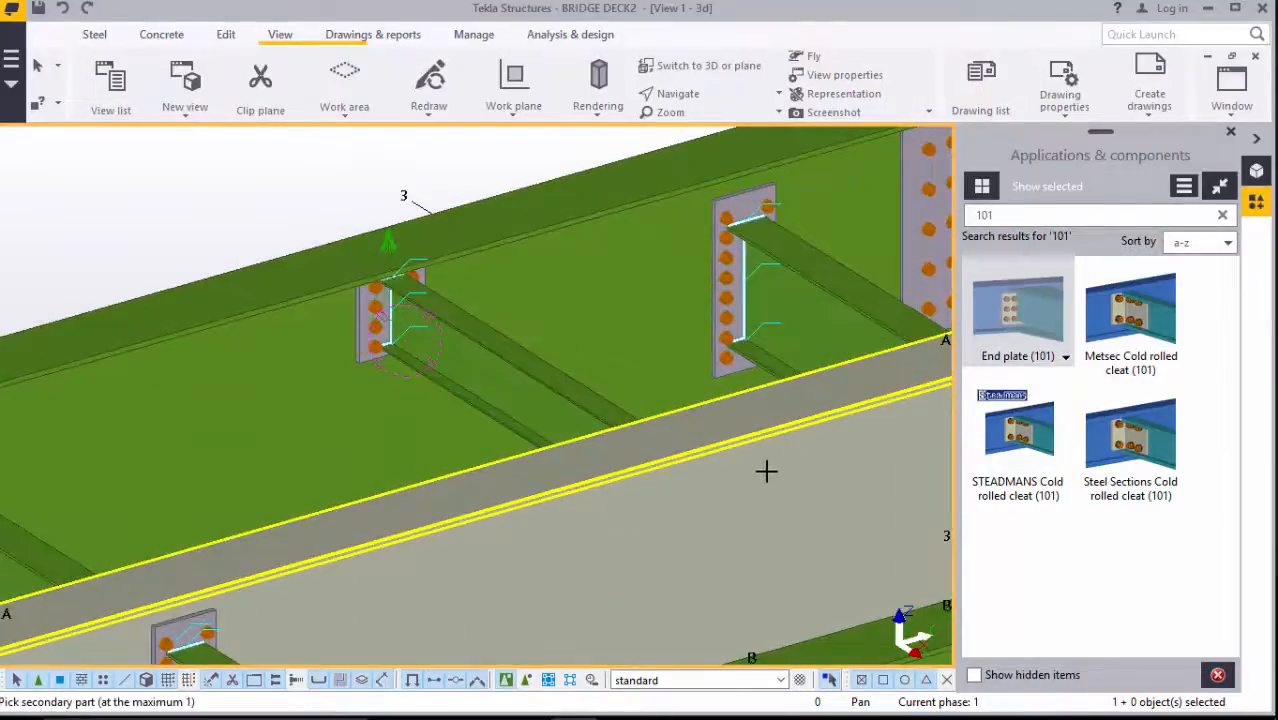
click(598, 396)
right_click(637, 372)
click(699, 384)
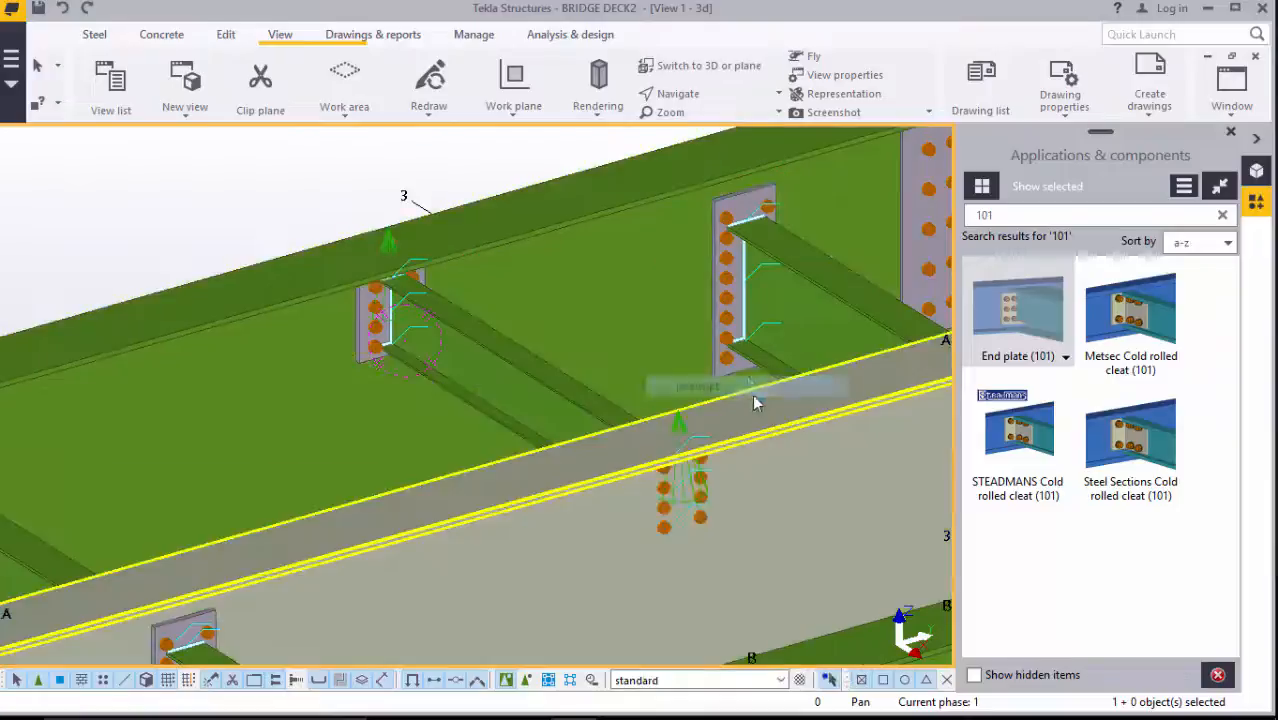
scroll(754, 403, down, 3)
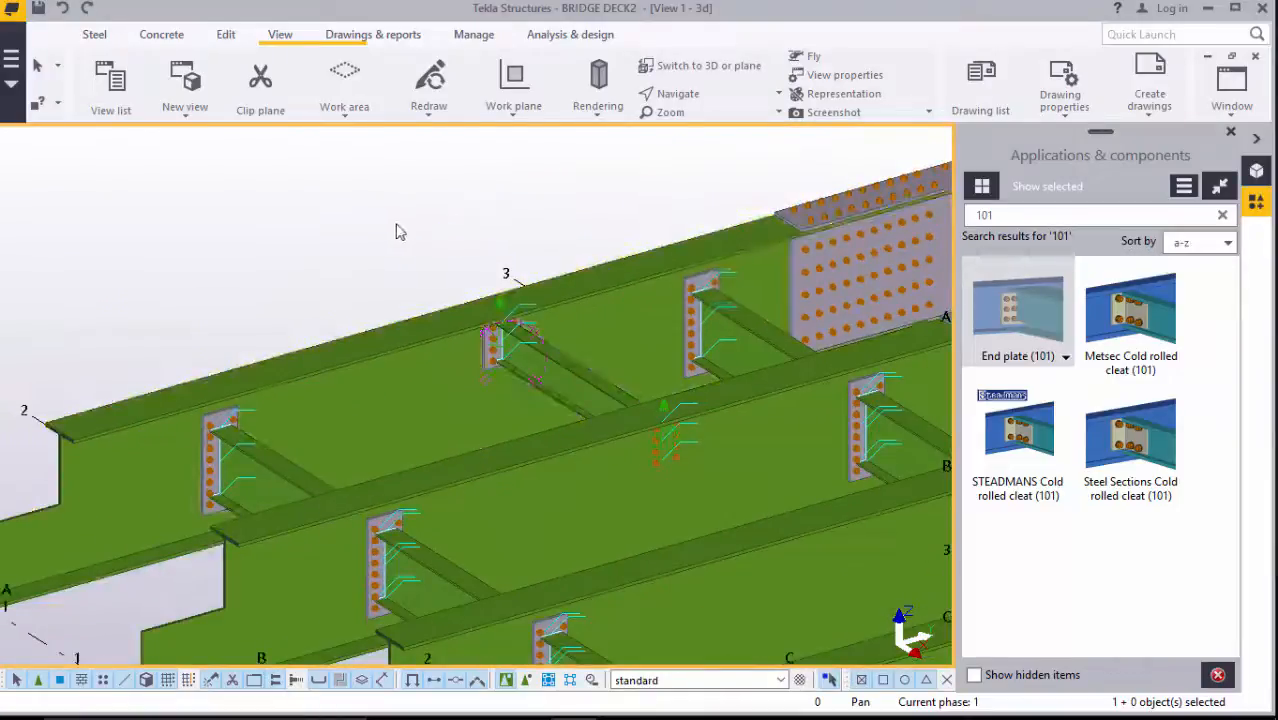
right_click(367, 210)
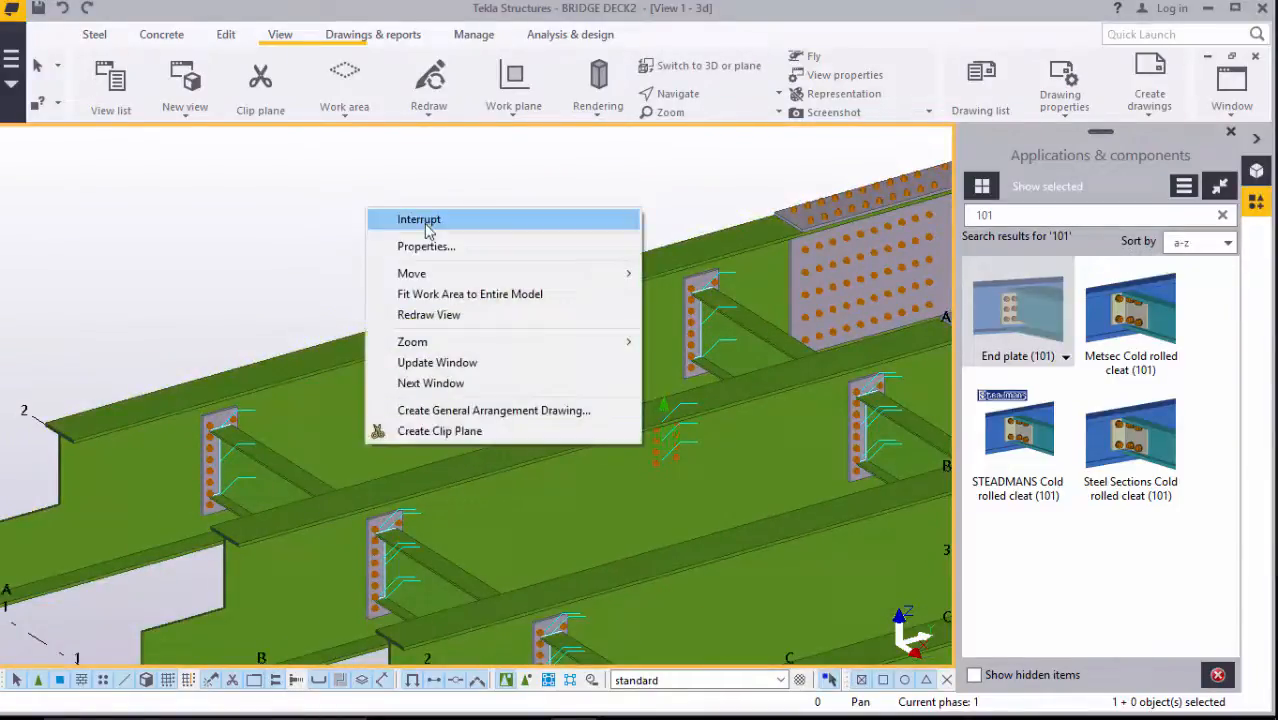
click(420, 325)
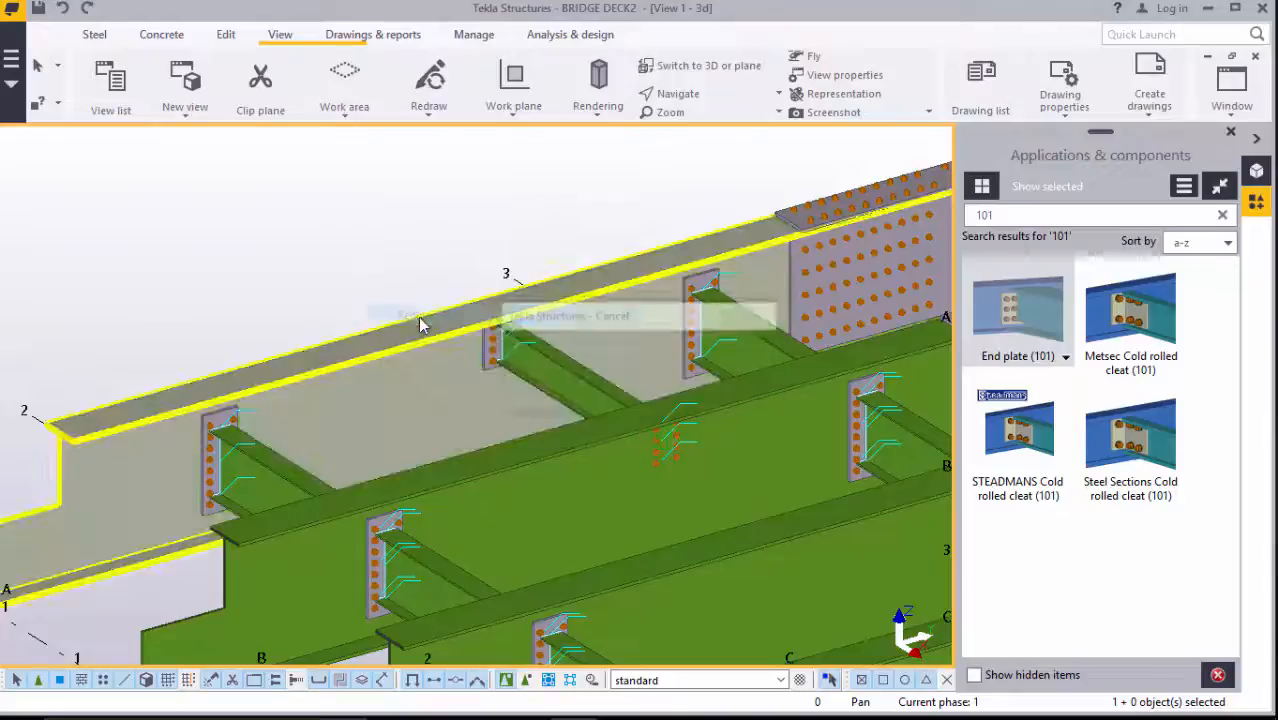
Close the component catalog and examine the end-plate-connected UB254*102*22 cross beam between girders A and B from a higher angle
scroll(370, 351, down, 2)
scroll(455, 394, up, 1)
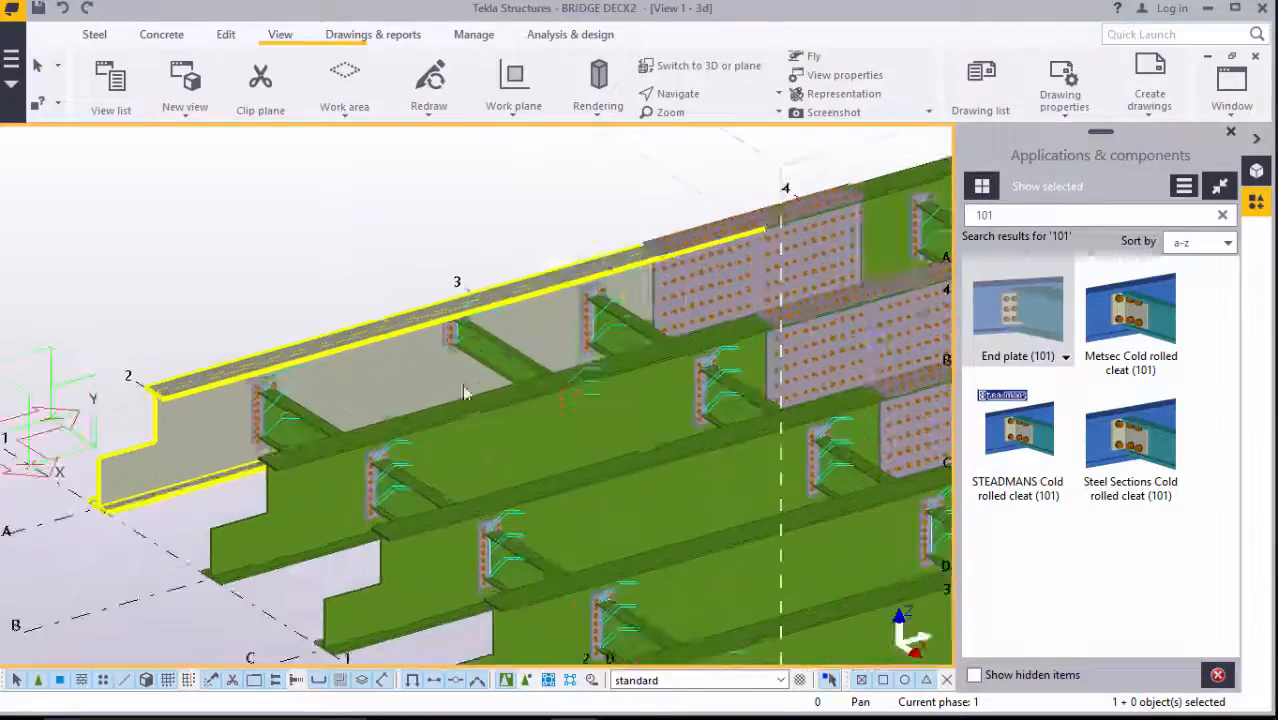
click(1231, 131)
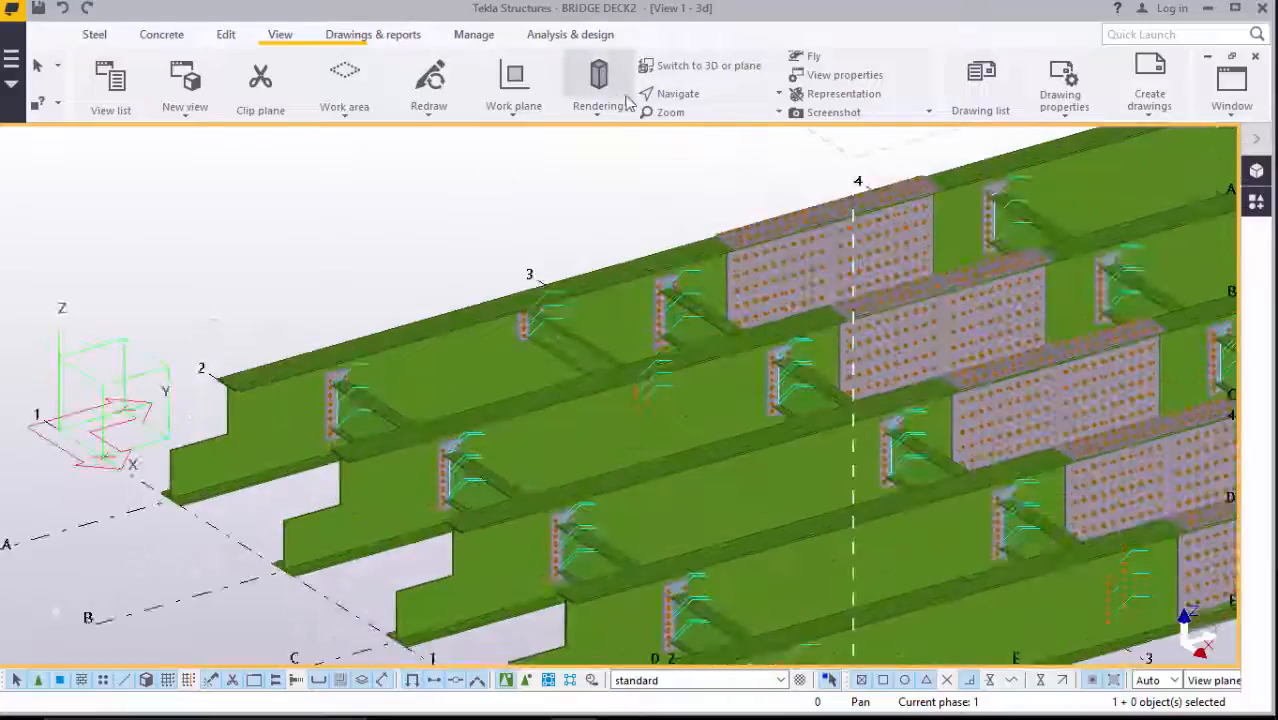
click(707, 97)
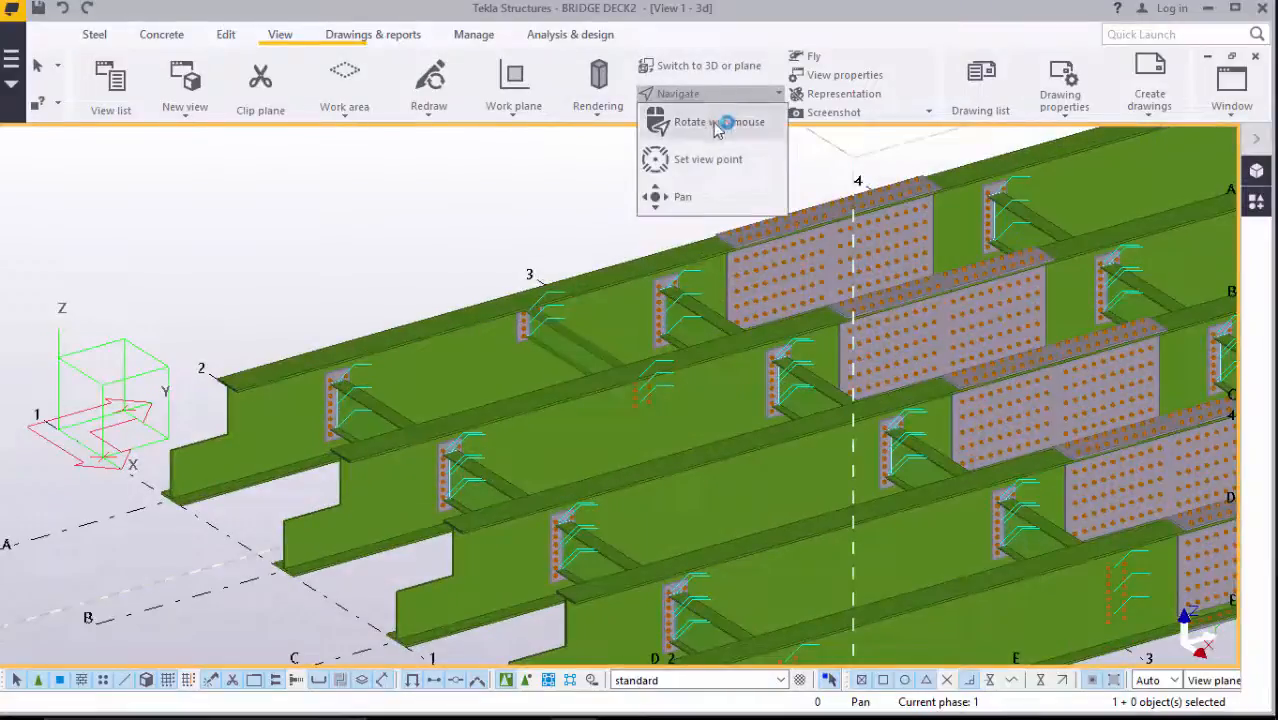
click(720, 122)
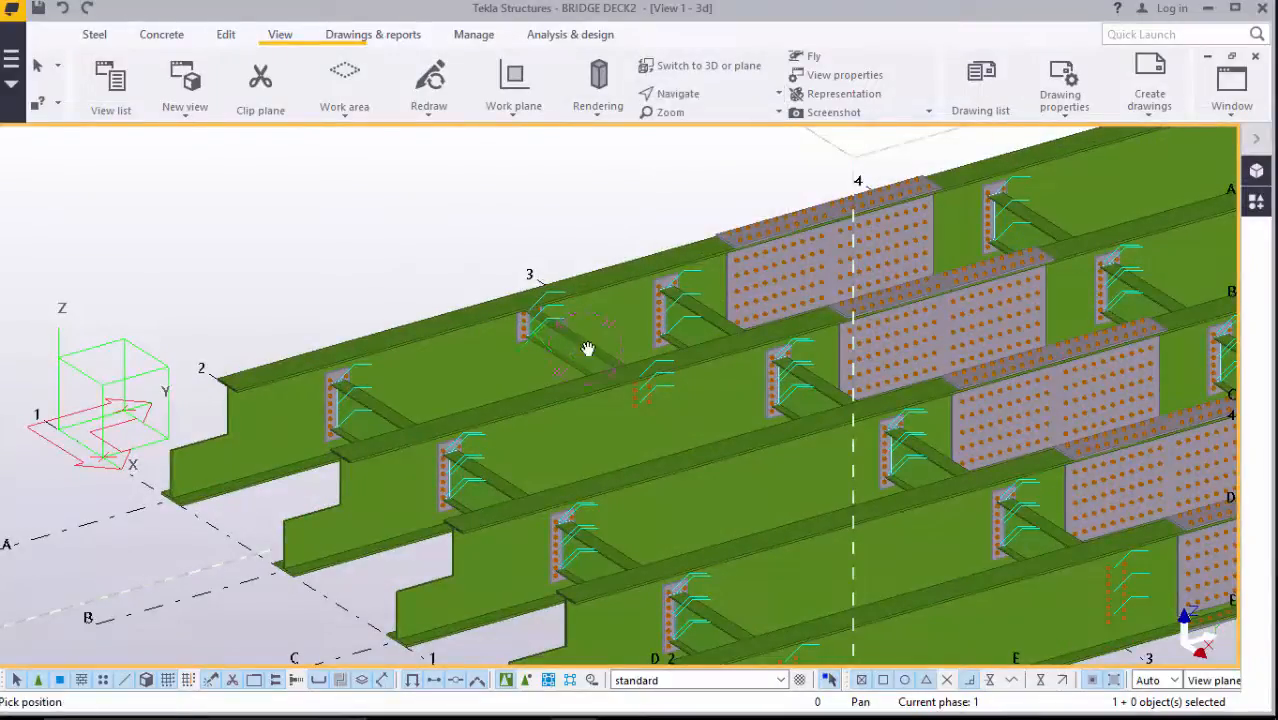
drag(588, 354, 651, 445)
scroll(346, 514, down, 2)
mouse_move(562, 474)
mouse_down()
mouse_move(579, 468)
mouse_move(562, 460)
mouse_up()
scroll(457, 428, up, 10)
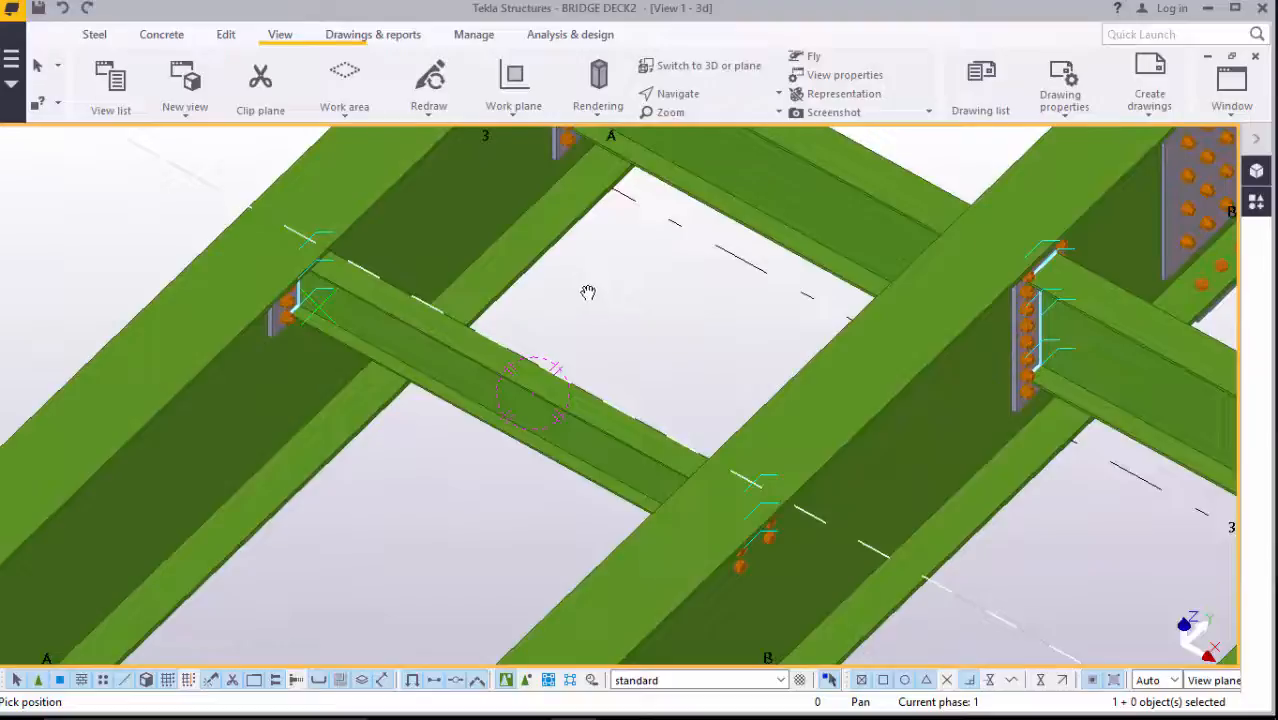
right_click(588, 292)
click(645, 300)
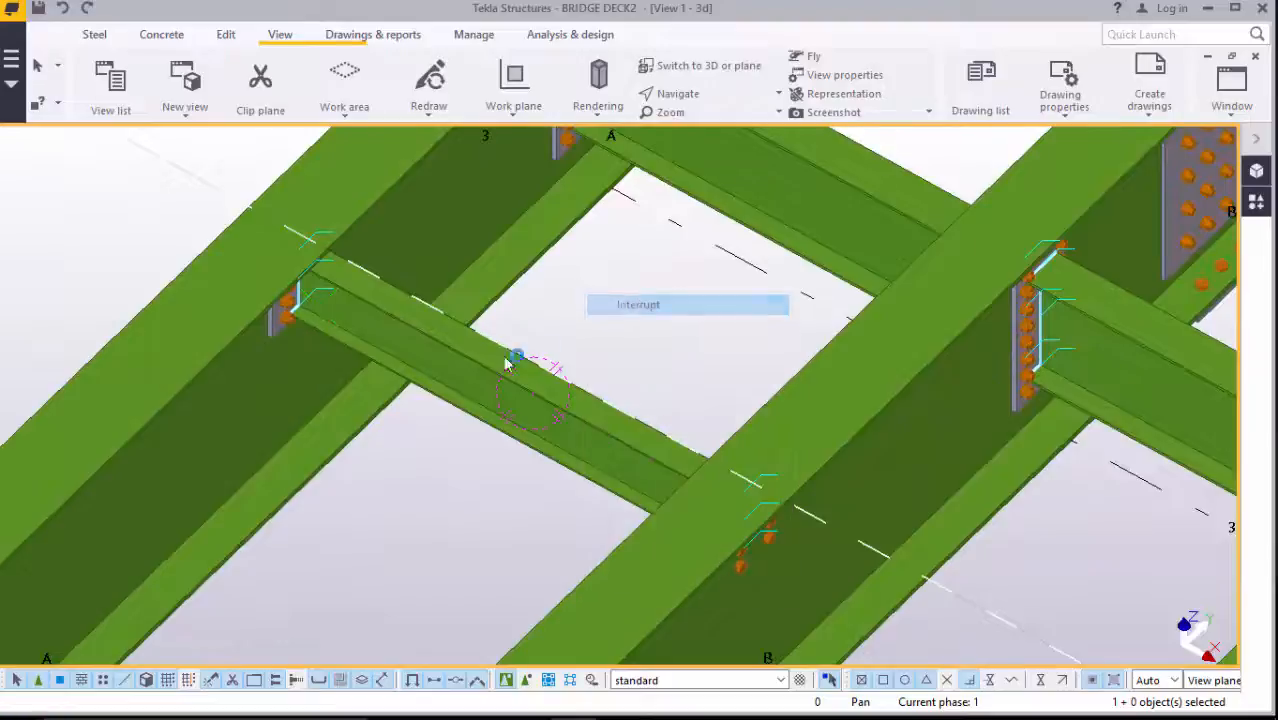
Copy the UB254*102*22 cross beam between girders A and B from the bay between grids 2 and 3 to the bay between grids 4 and 5
click(474, 362)
right_click(628, 282)
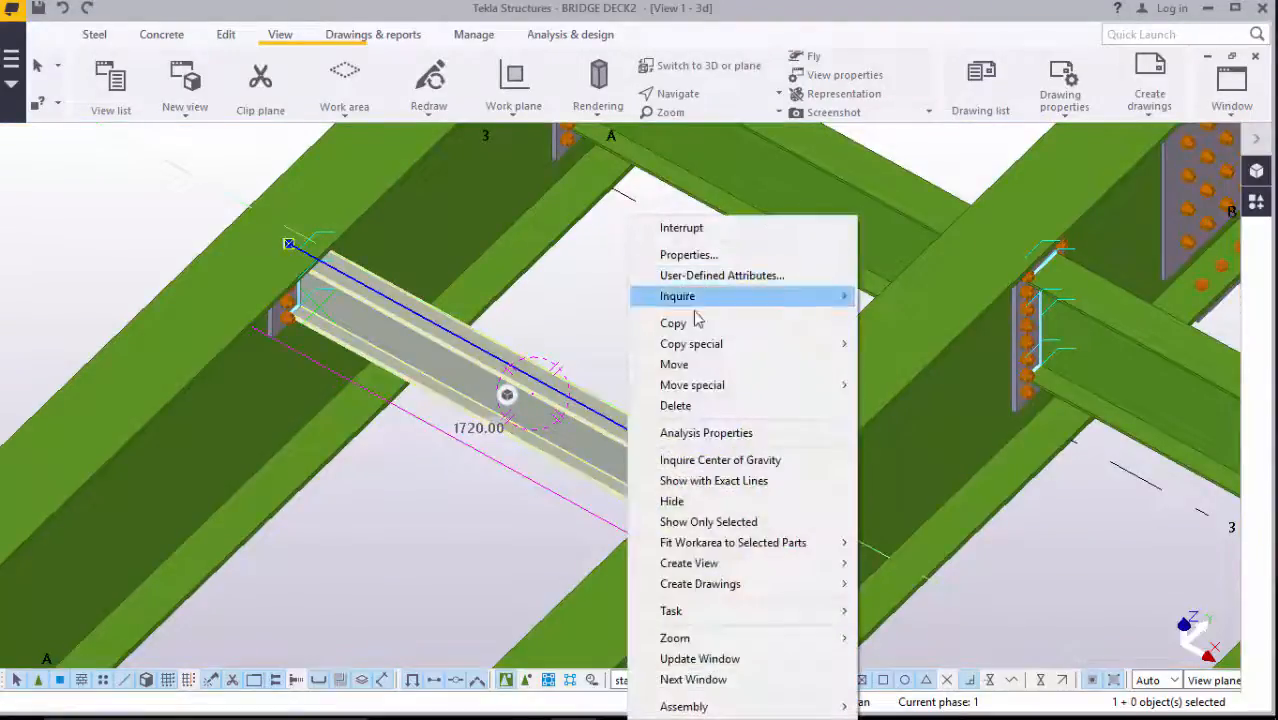
click(686, 321)
scroll(434, 366, down, 10)
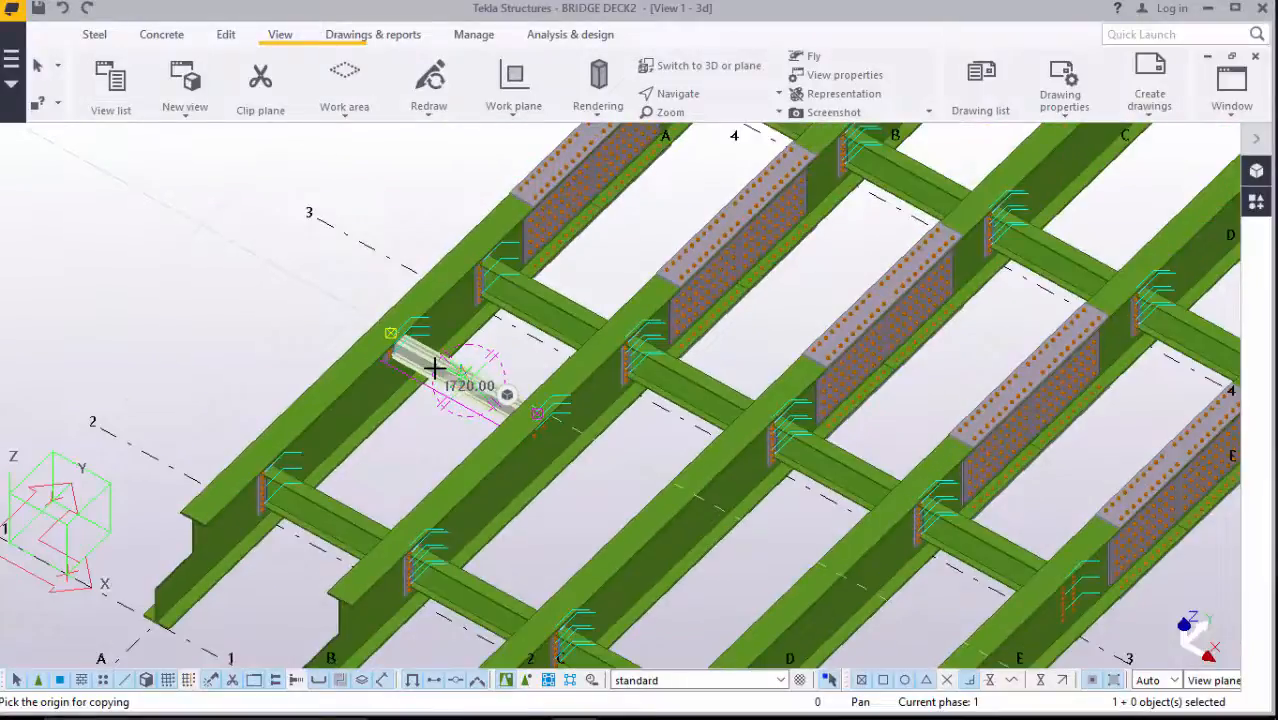
scroll(434, 369, down, 2)
scroll(338, 395, down, 3)
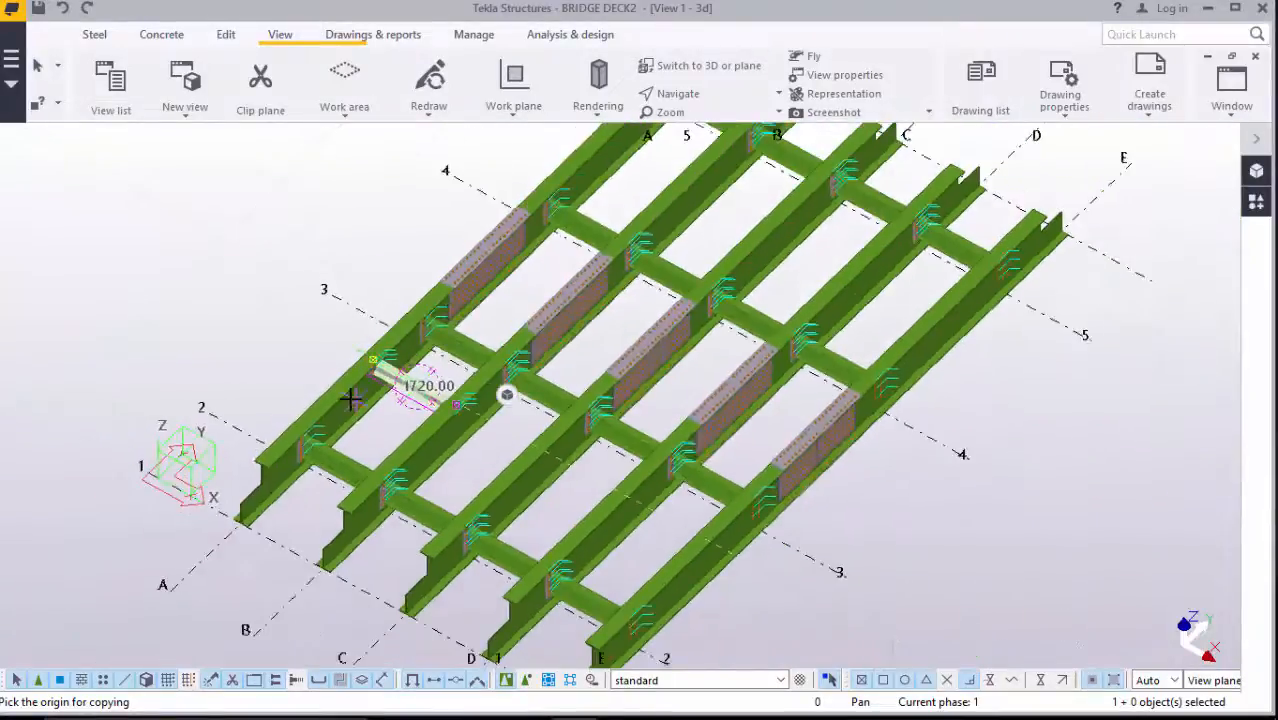
scroll(350, 400, down, 1)
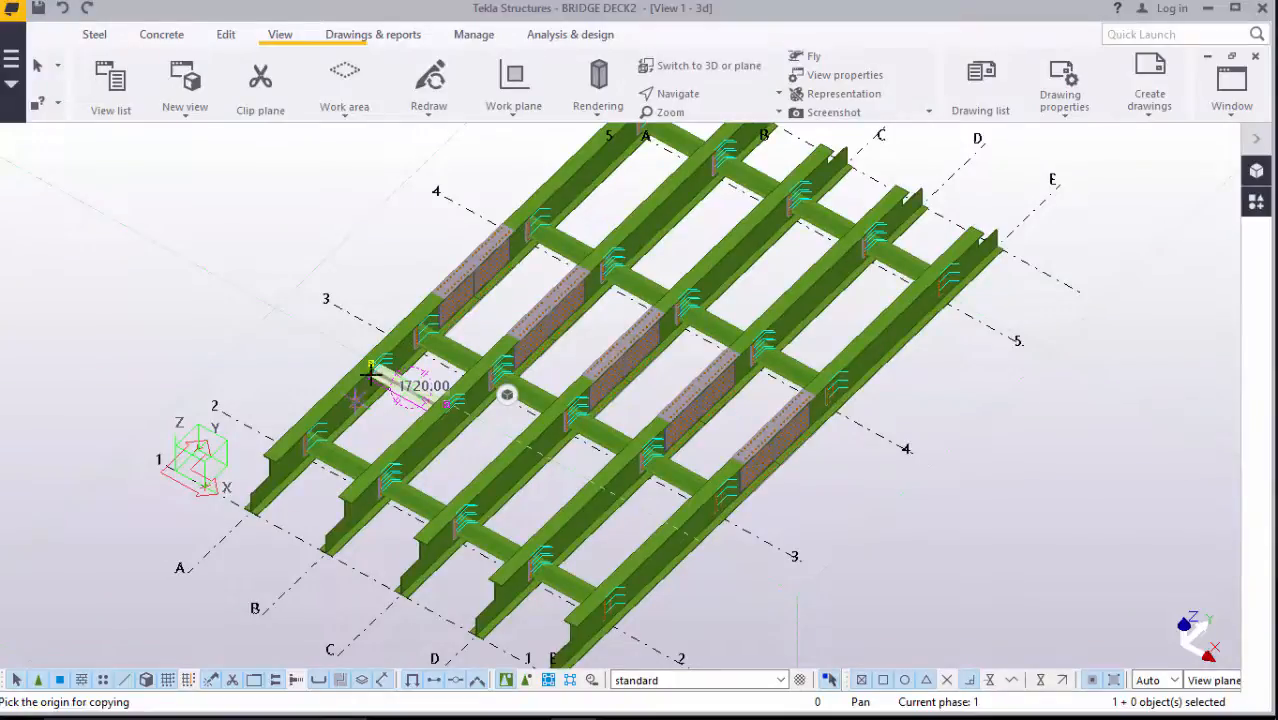
scroll(392, 332, up, 5)
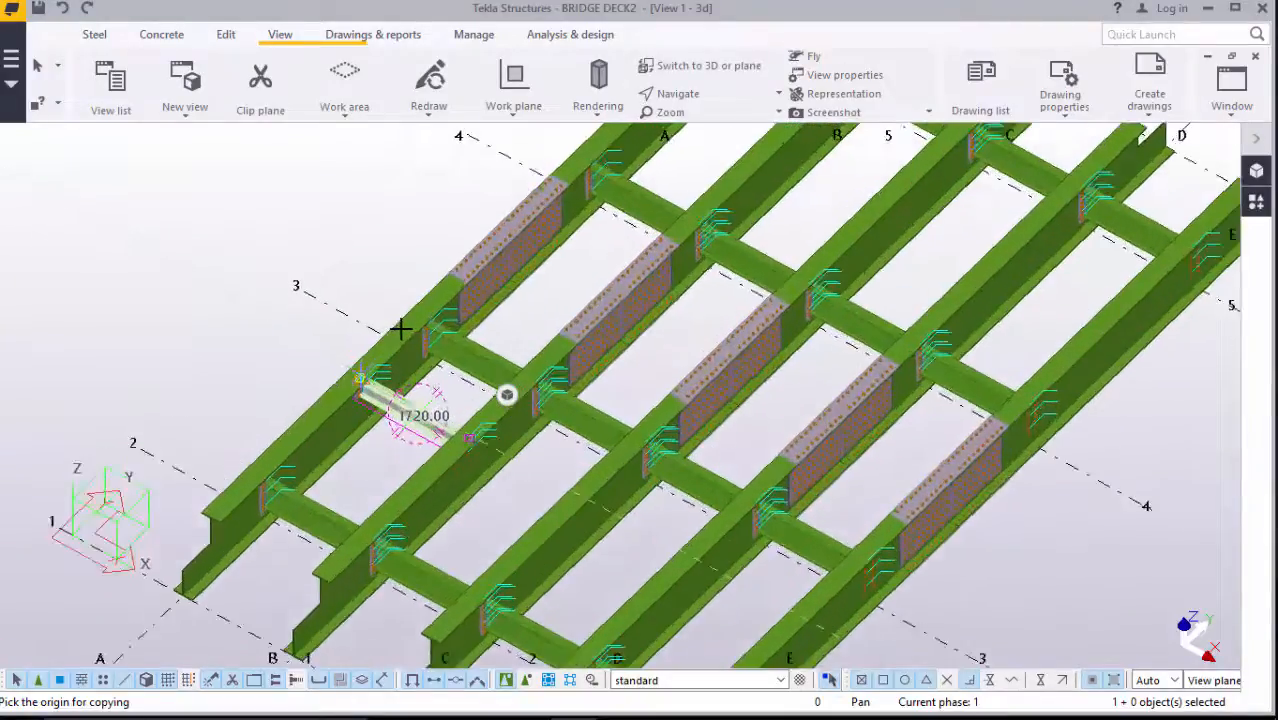
scroll(340, 385, up, 6)
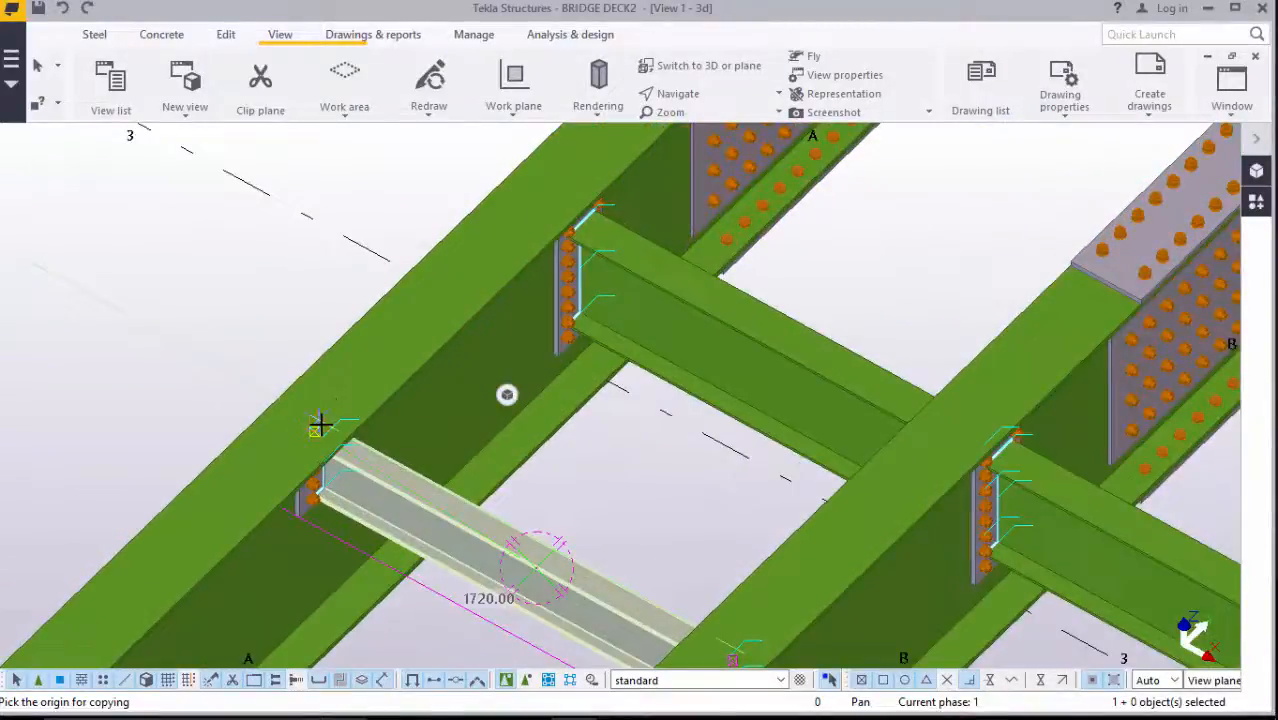
click(313, 434)
scroll(342, 499, down, 3)
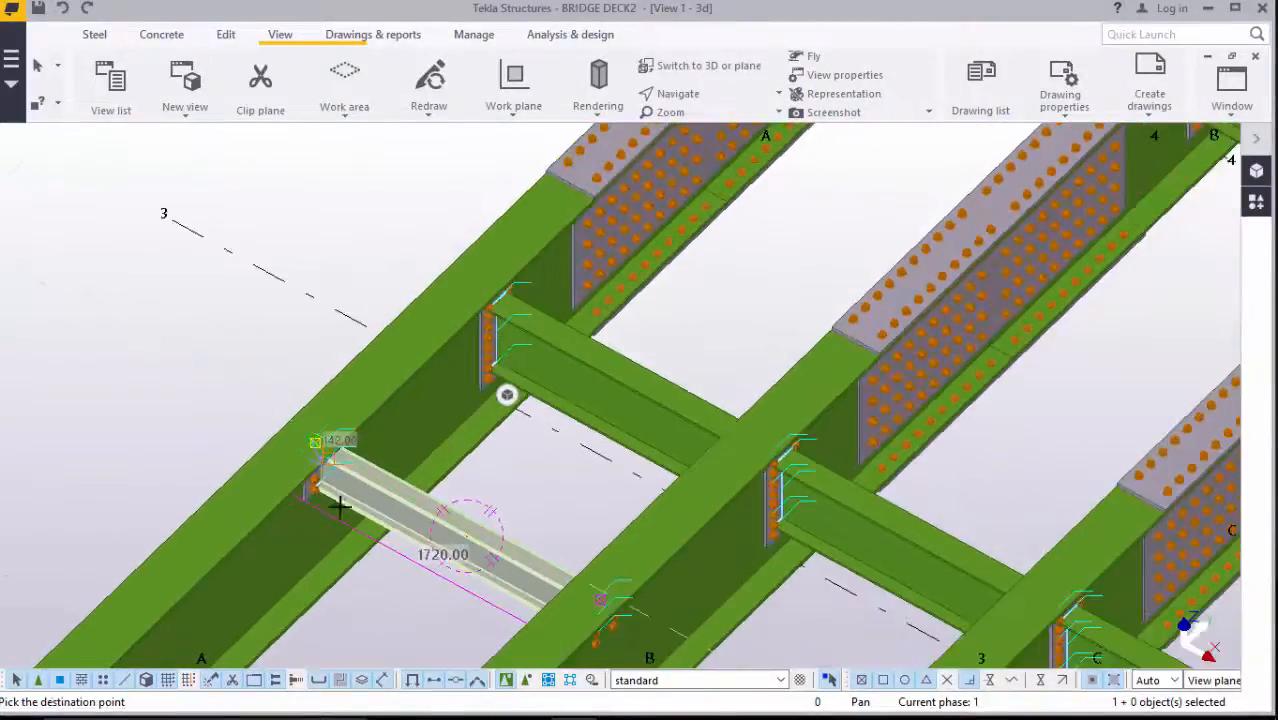
scroll(342, 490, down, 3)
scroll(590, 214, up, 4)
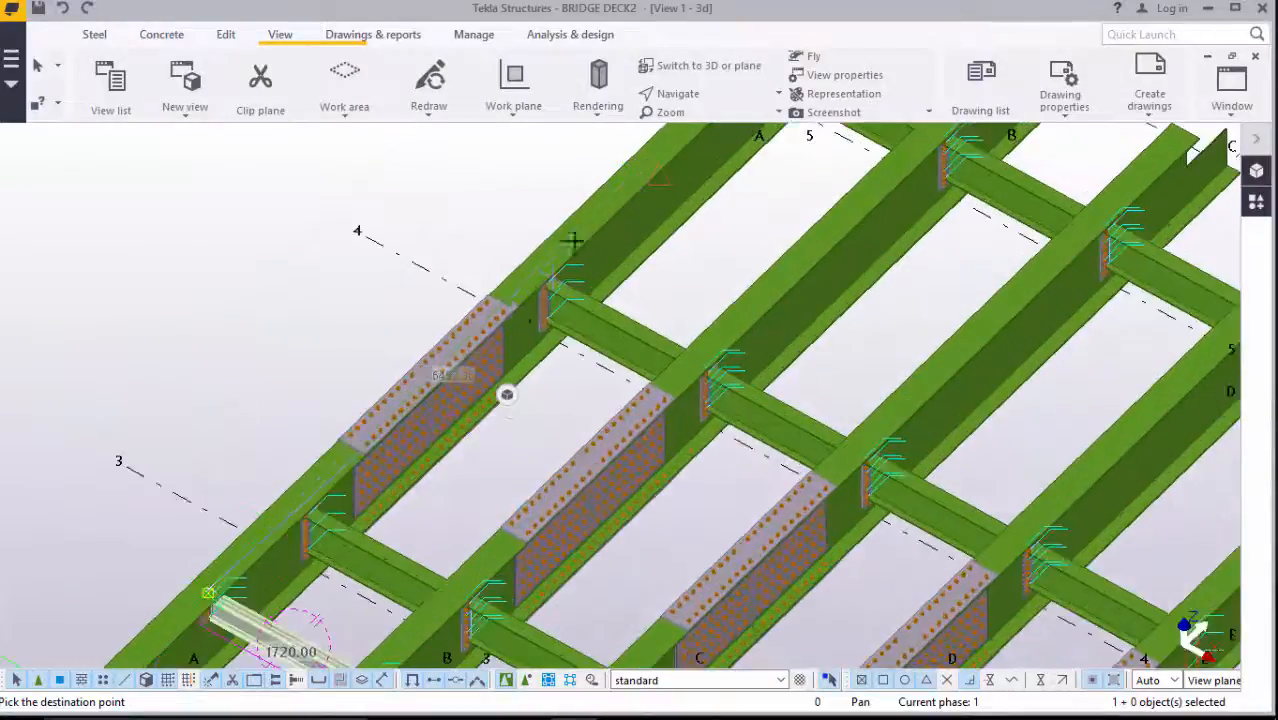
scroll(517, 313, up, 1)
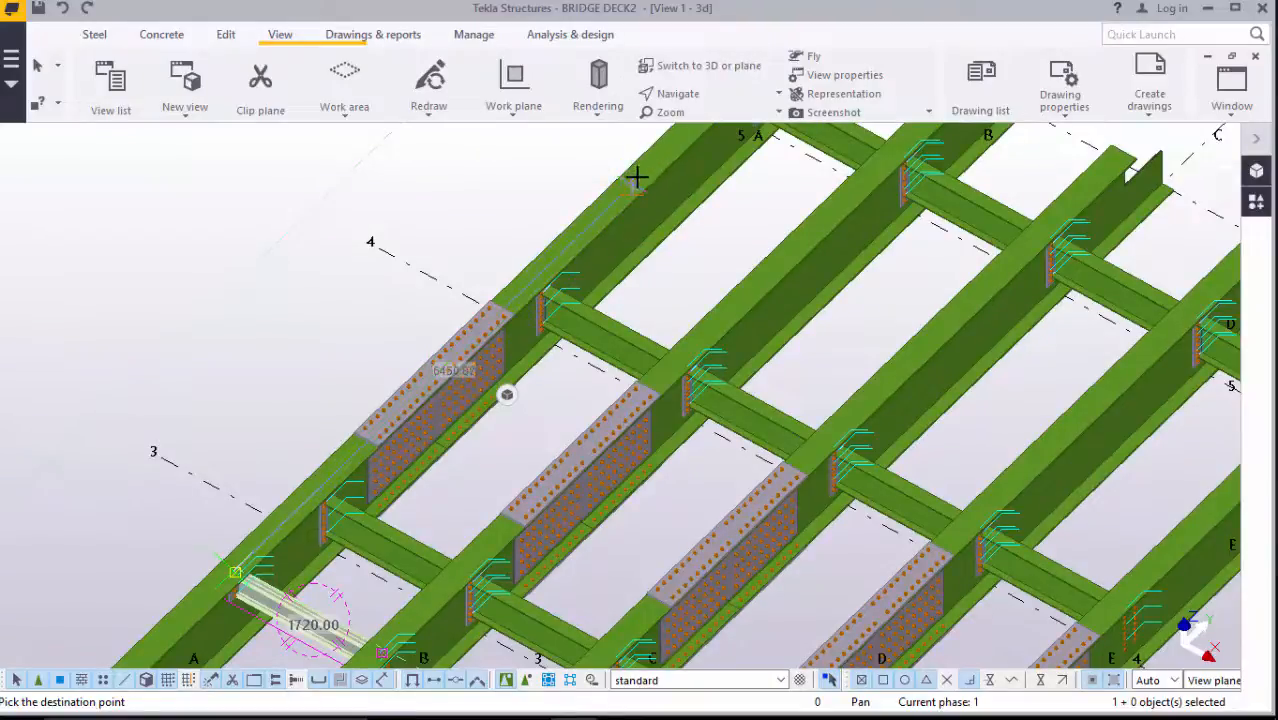
scroll(609, 278, down, 2)
scroll(607, 226, up, 2)
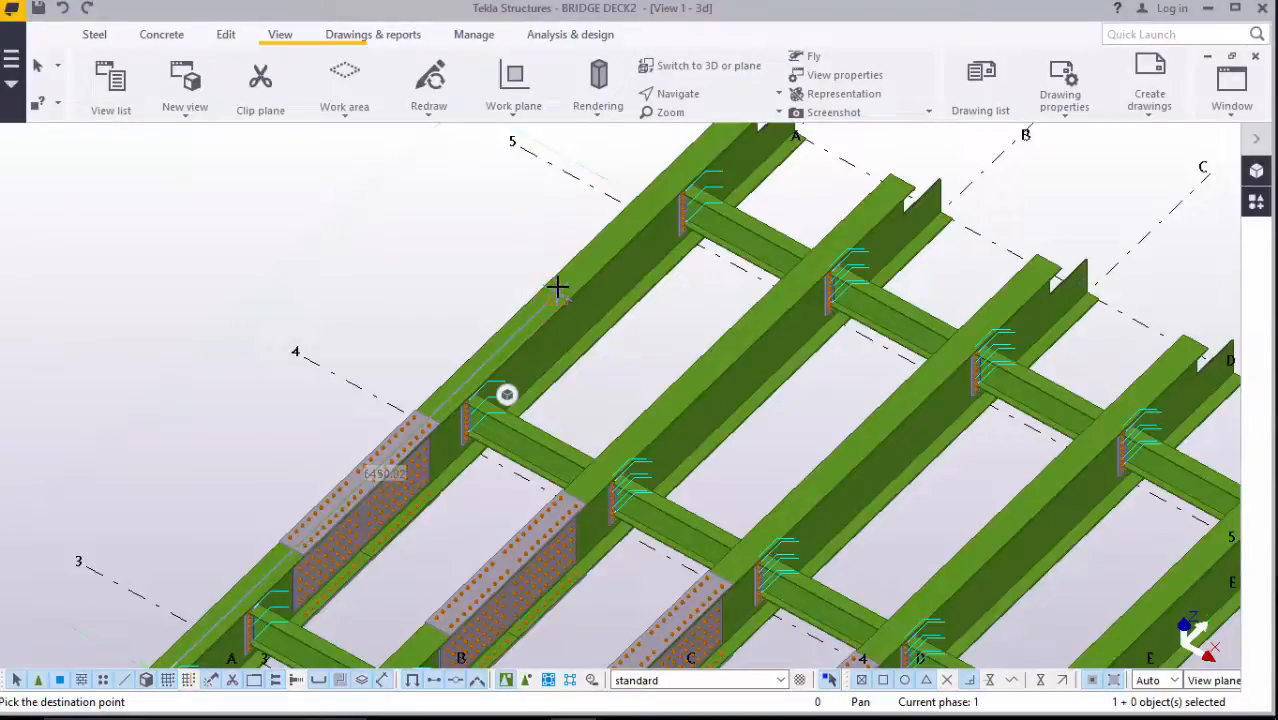
scroll(540, 347, down, 5)
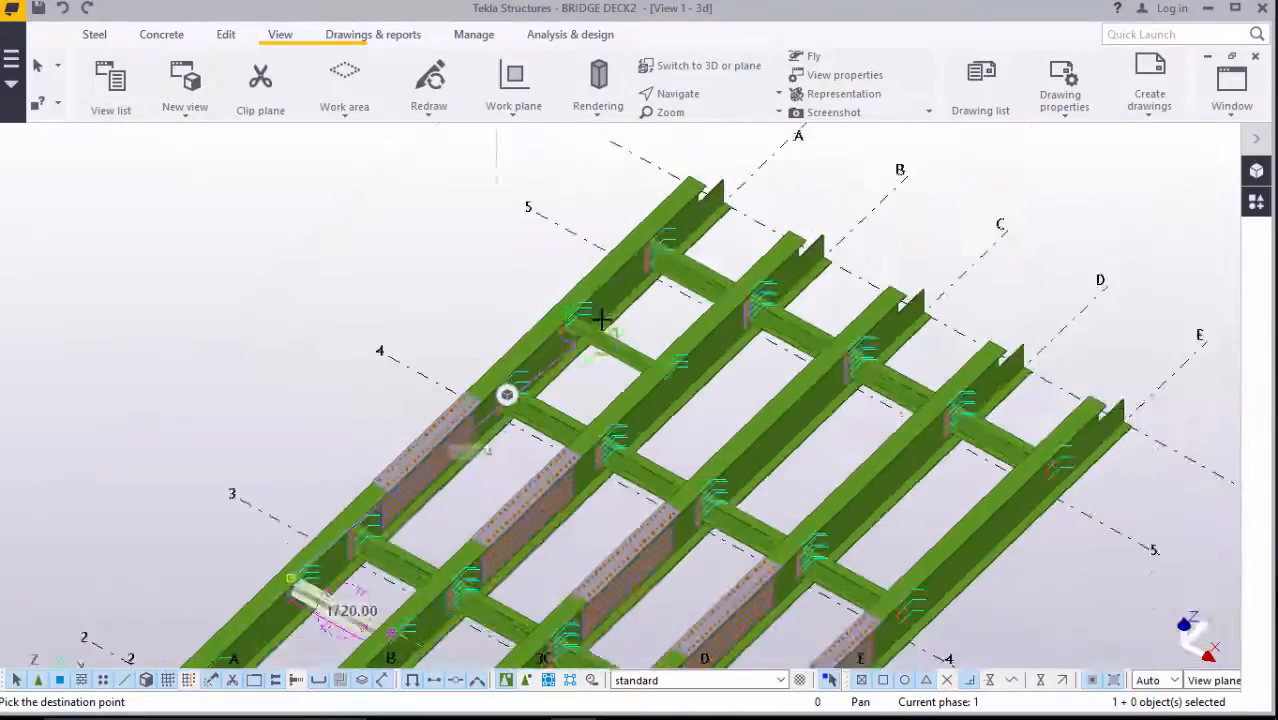
scroll(483, 486, up, 4)
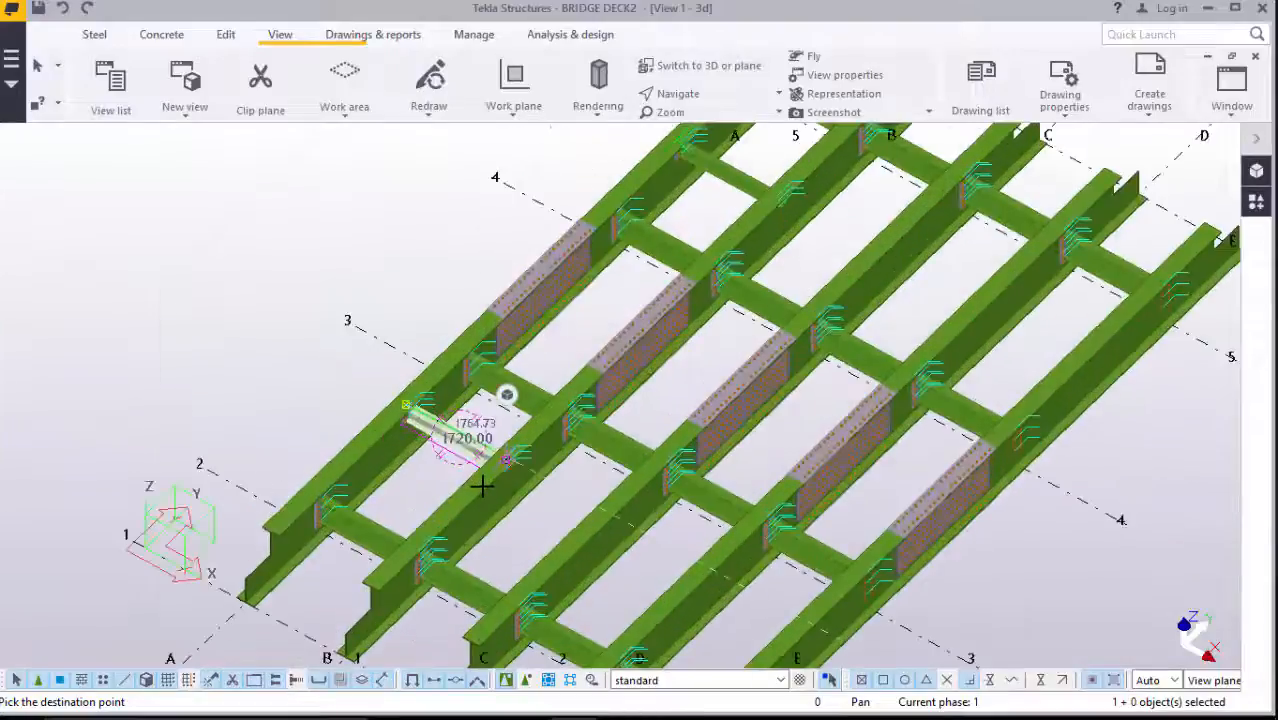
scroll(495, 475, up, 1)
right_click(294, 238)
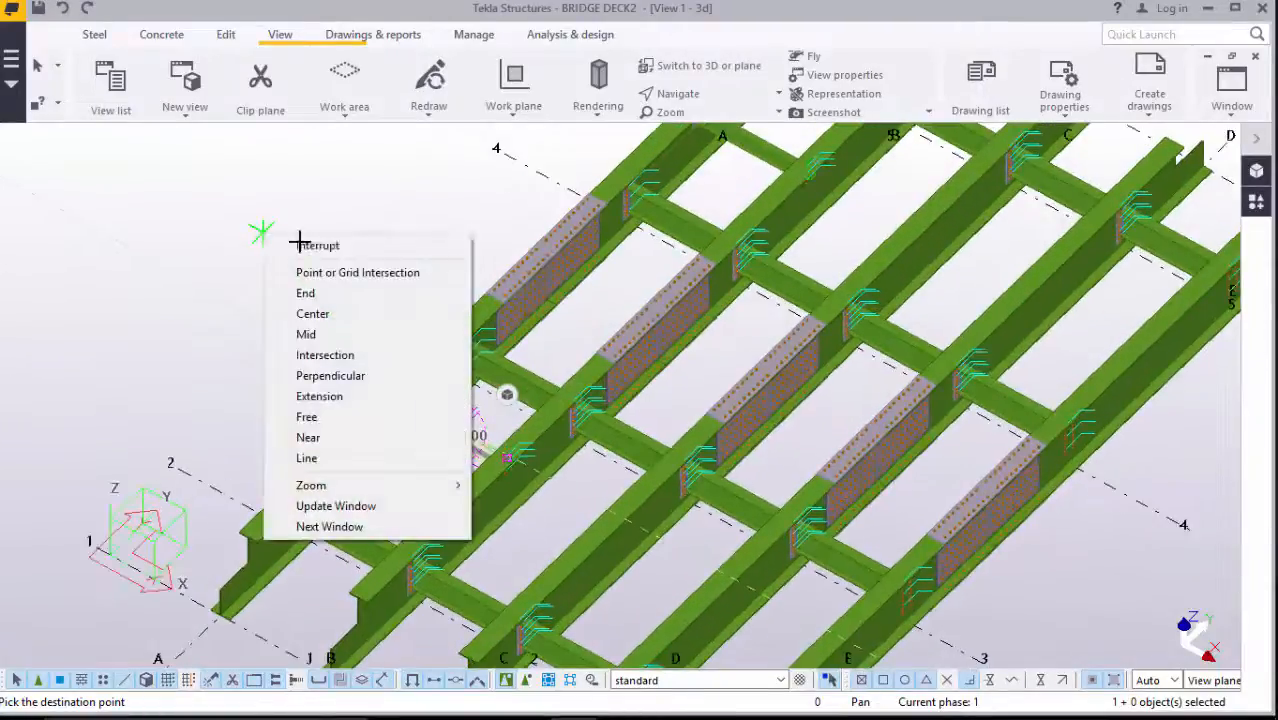
click(330, 246)
Copy both UB254*102*22 cross beams across the deck, using grid line A as origin and grid lines B, C and D as destinations
scroll(403, 391, down, 3)
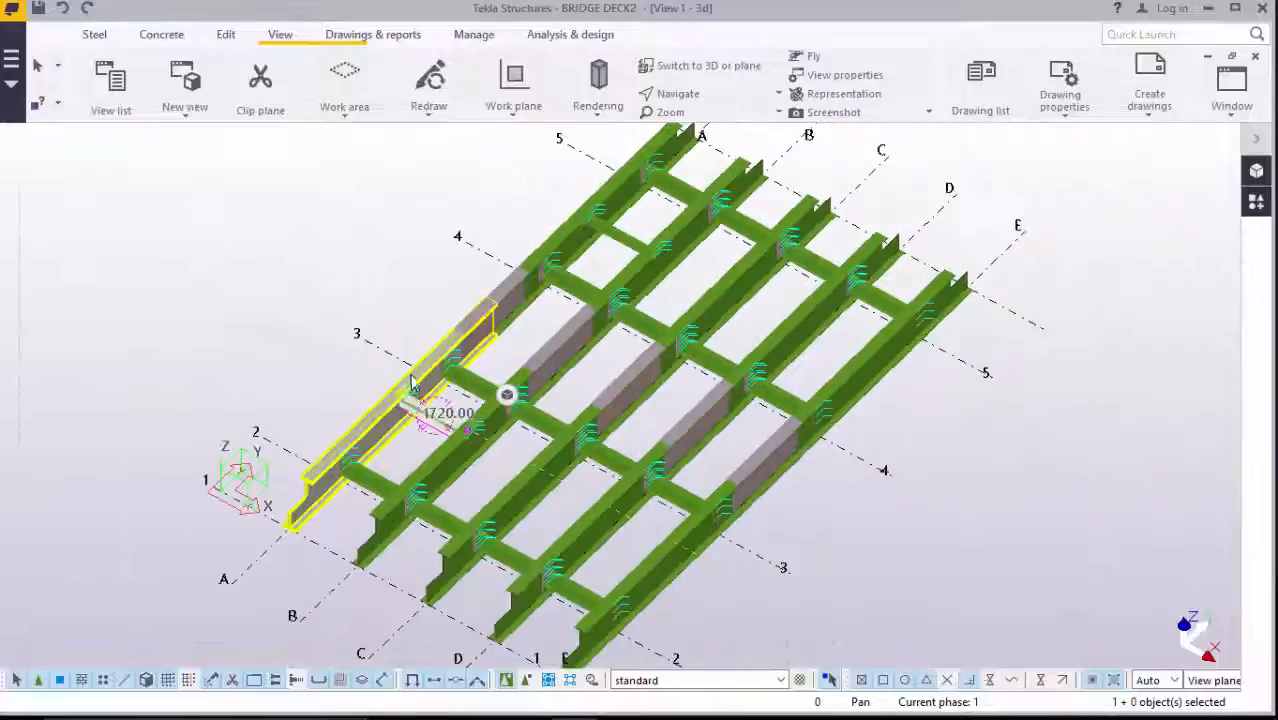
scroll(541, 296, up, 6)
scroll(541, 296, up, 2)
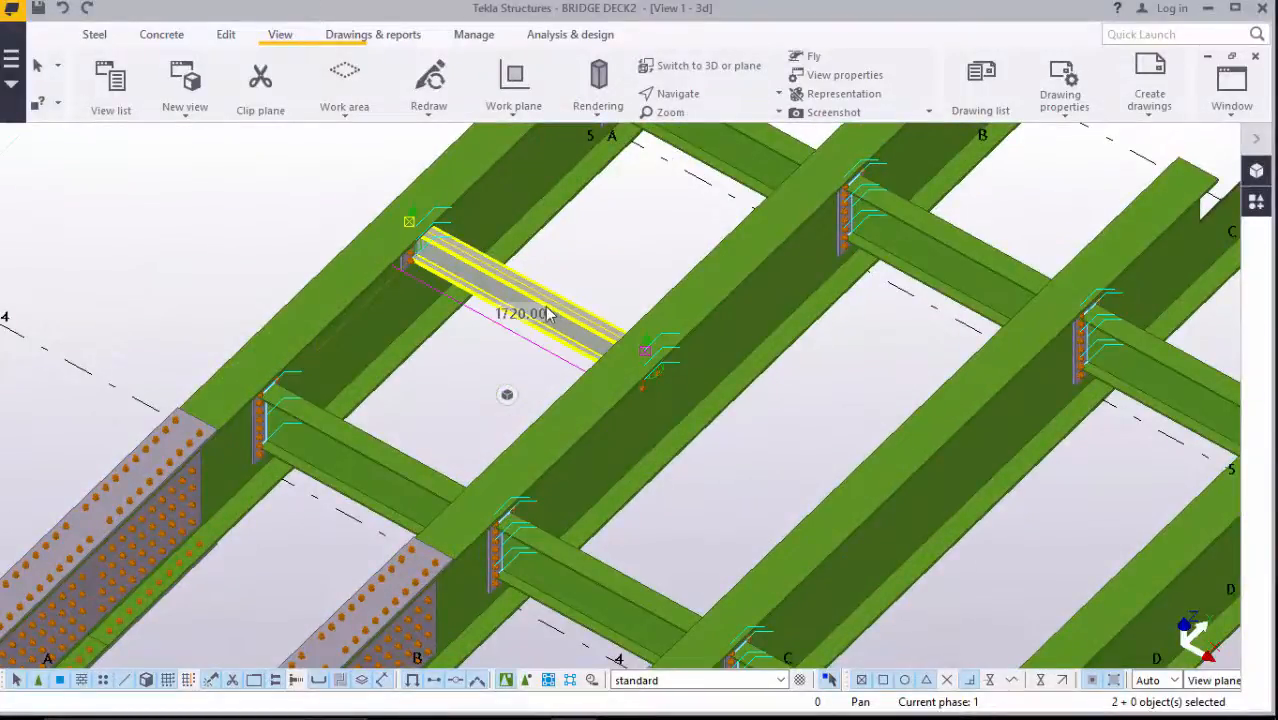
scroll(599, 232, down, 8)
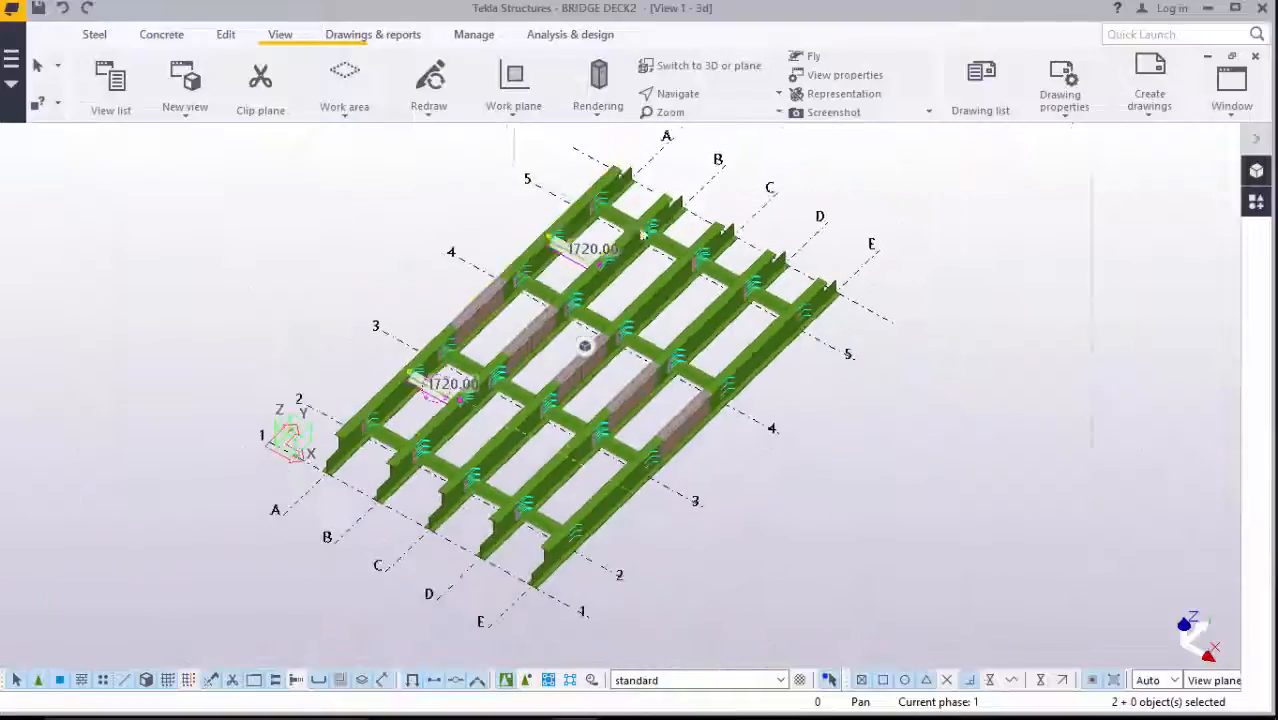
right_click(917, 177)
click(940, 208)
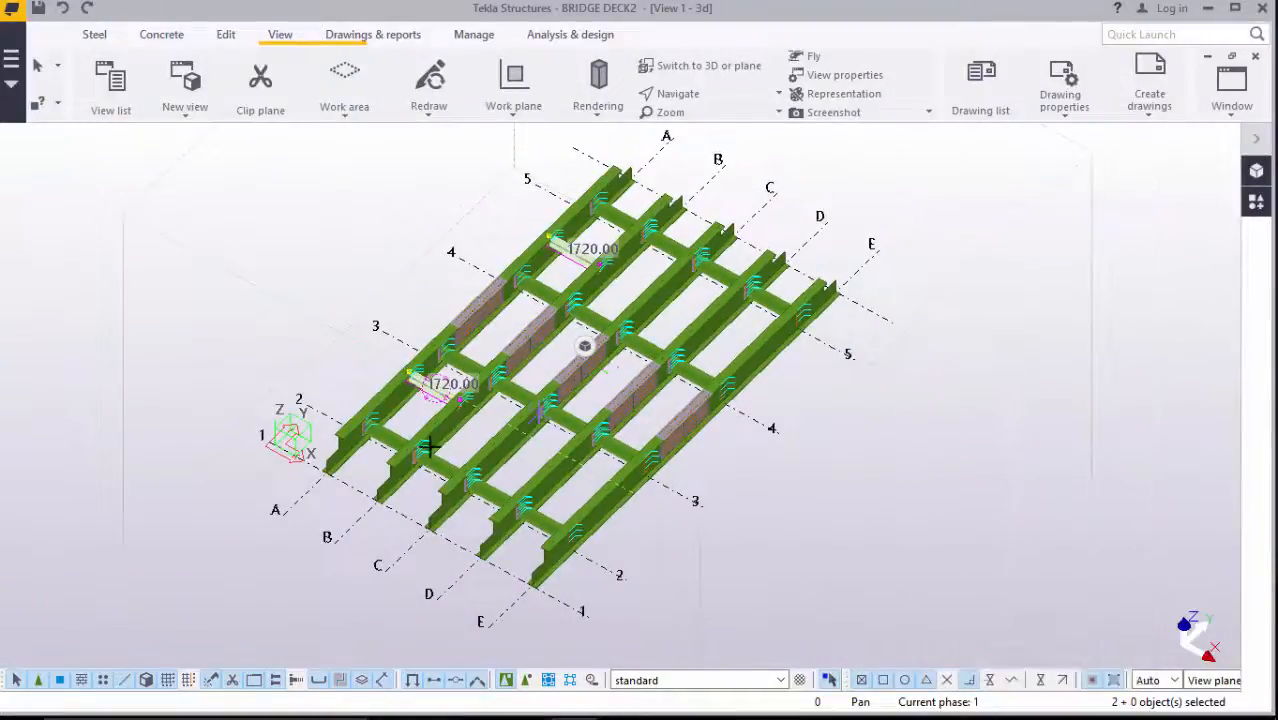
scroll(320, 508, up, 5)
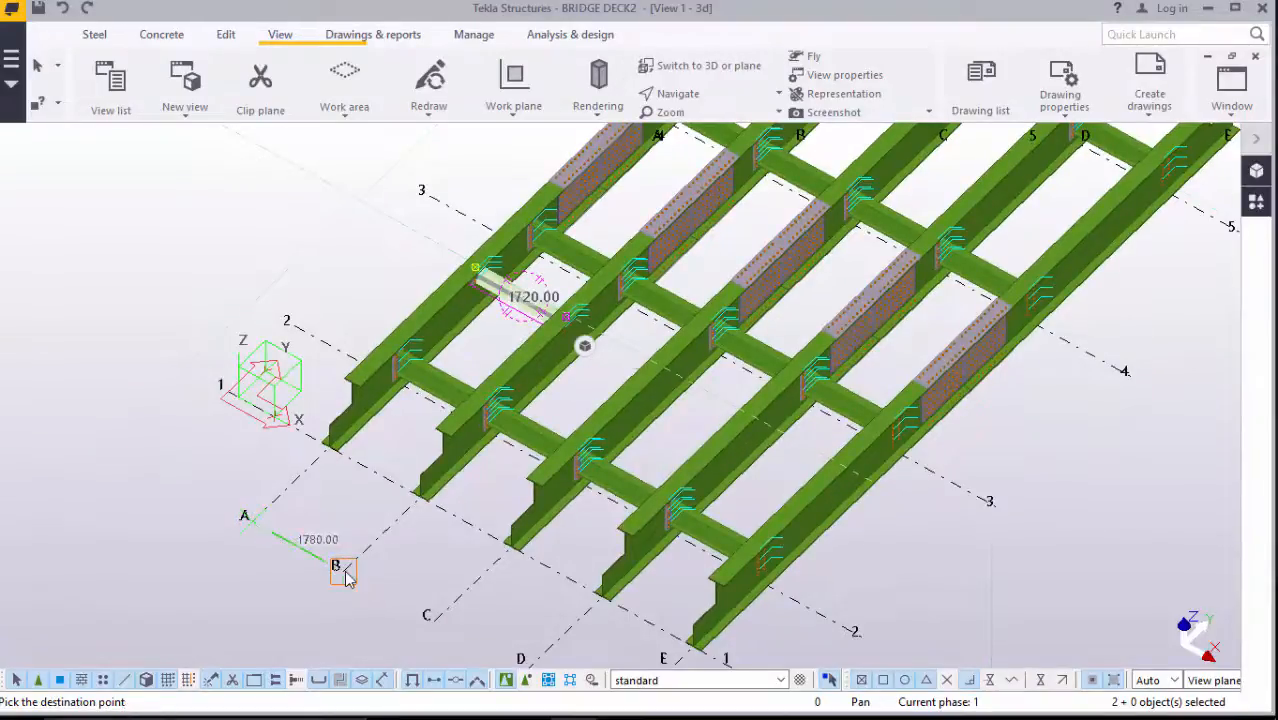
click(345, 575)
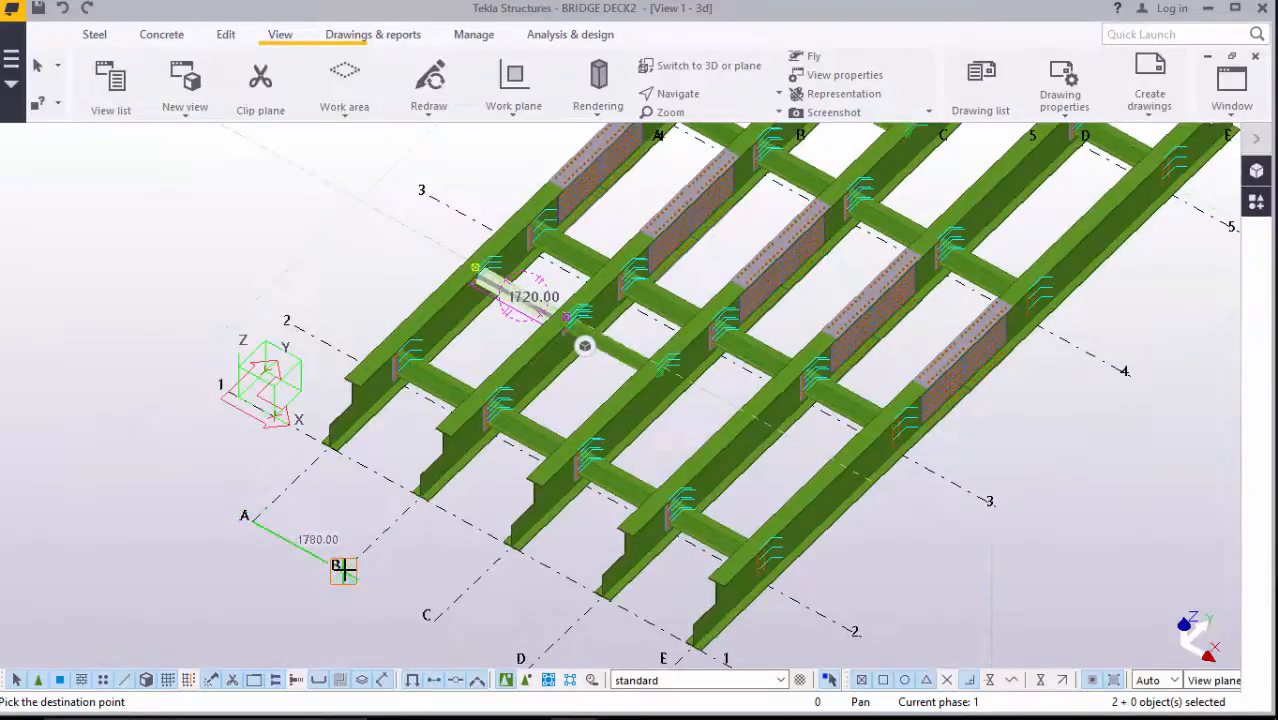
click(434, 621)
scroll(434, 519, down, 1)
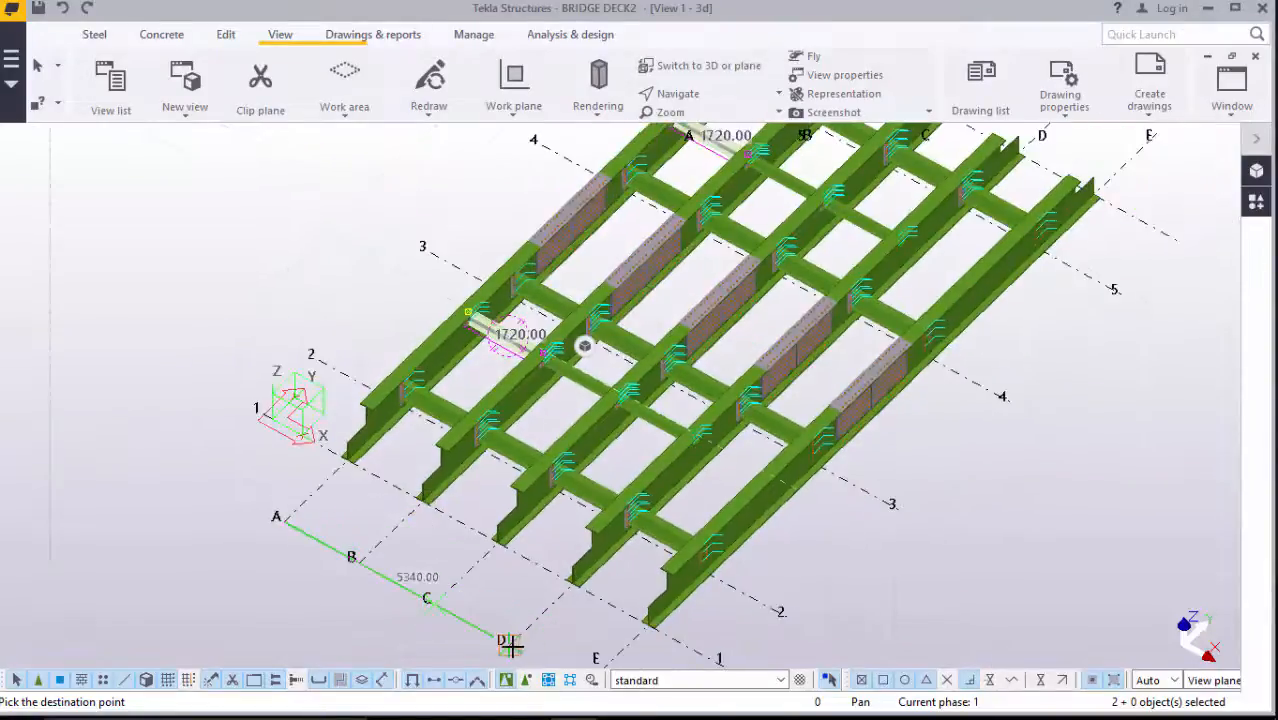
right_click(1010, 490)
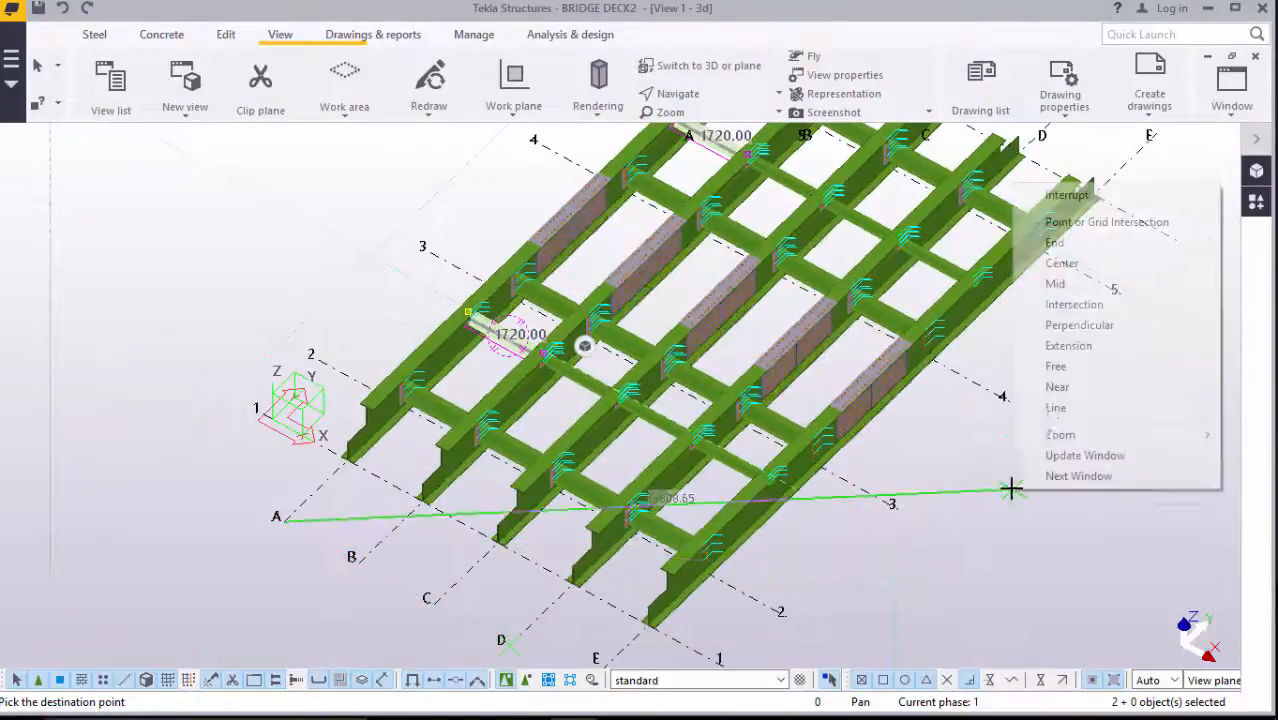
click(1066, 195)
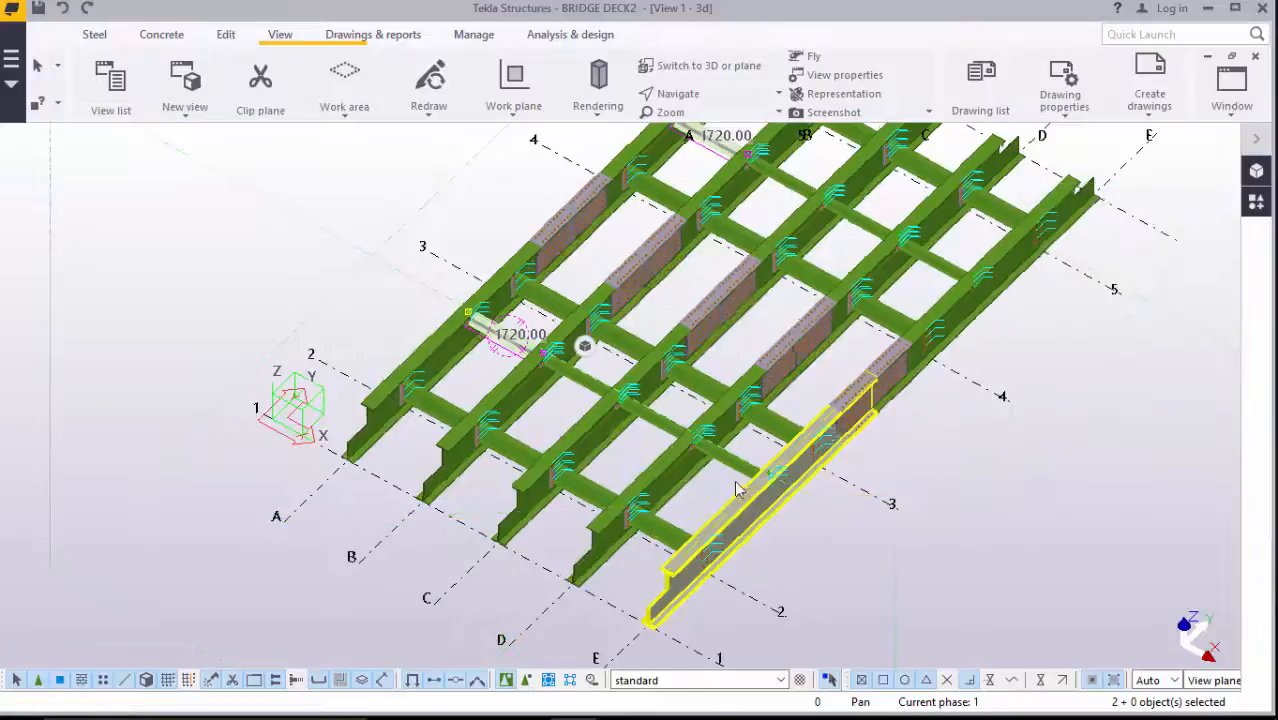
Check the copied cross beam between girders D and E, clear the beam selection and redraw the view
scroll(820, 487, up, 2)
scroll(820, 487, up, 3)
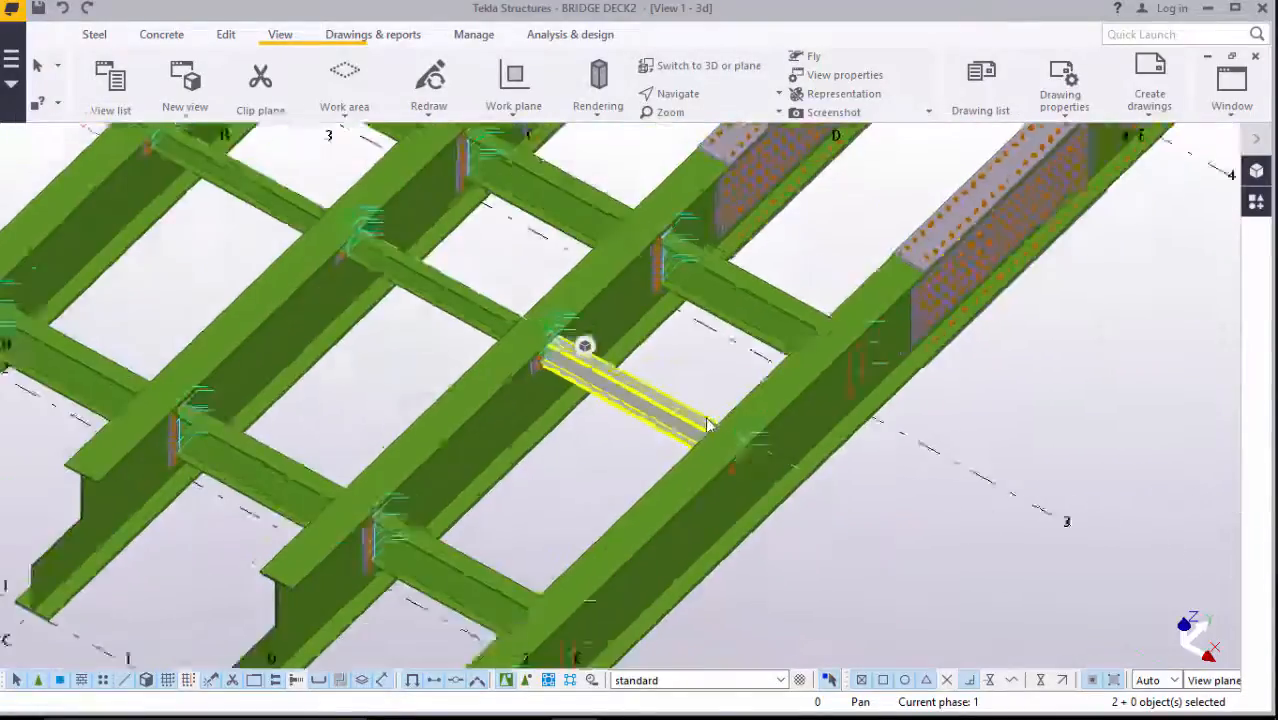
scroll(706, 424, down, 1)
right_click(1082, 322)
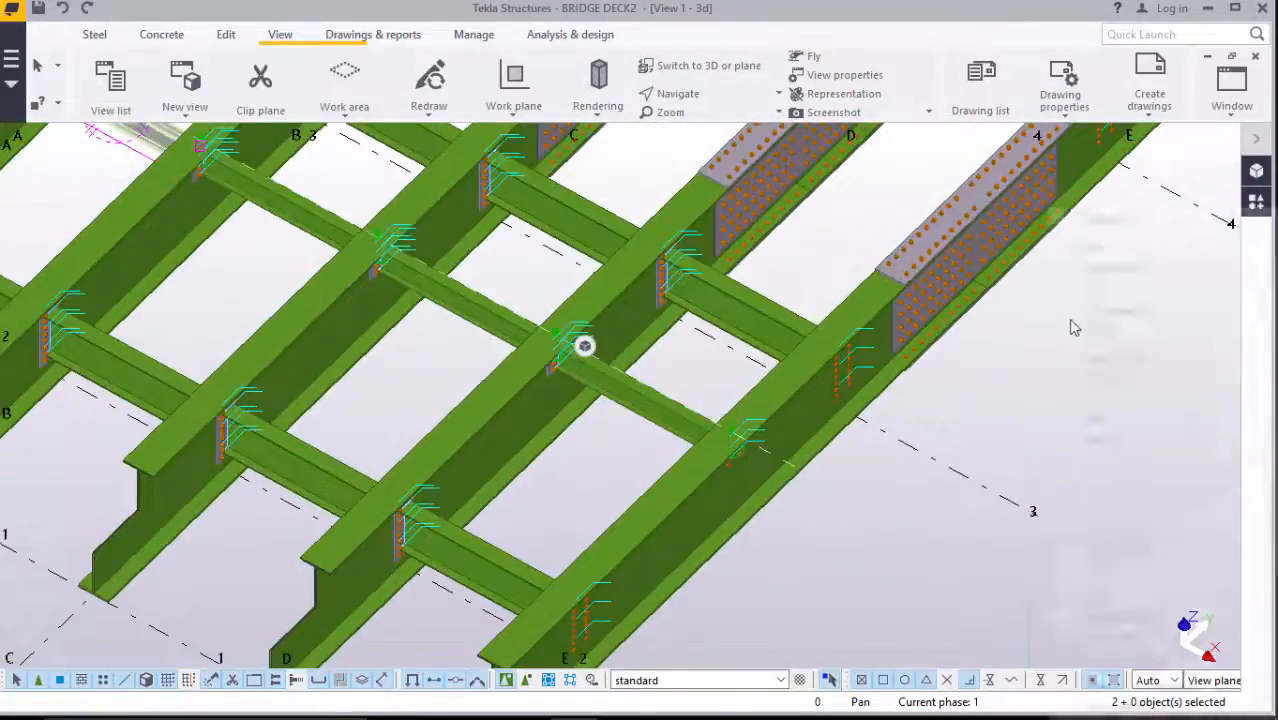
click(982, 449)
right_click(1035, 326)
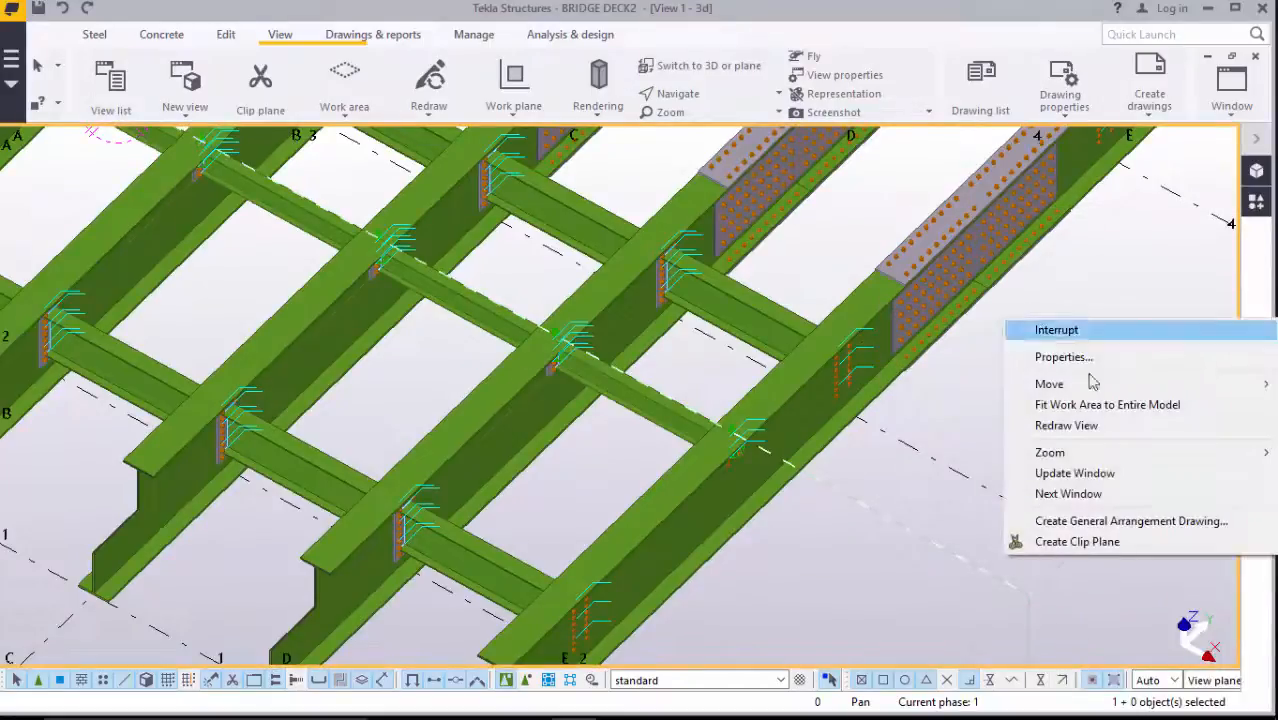
click(1015, 424)
scroll(773, 393, down, 3)
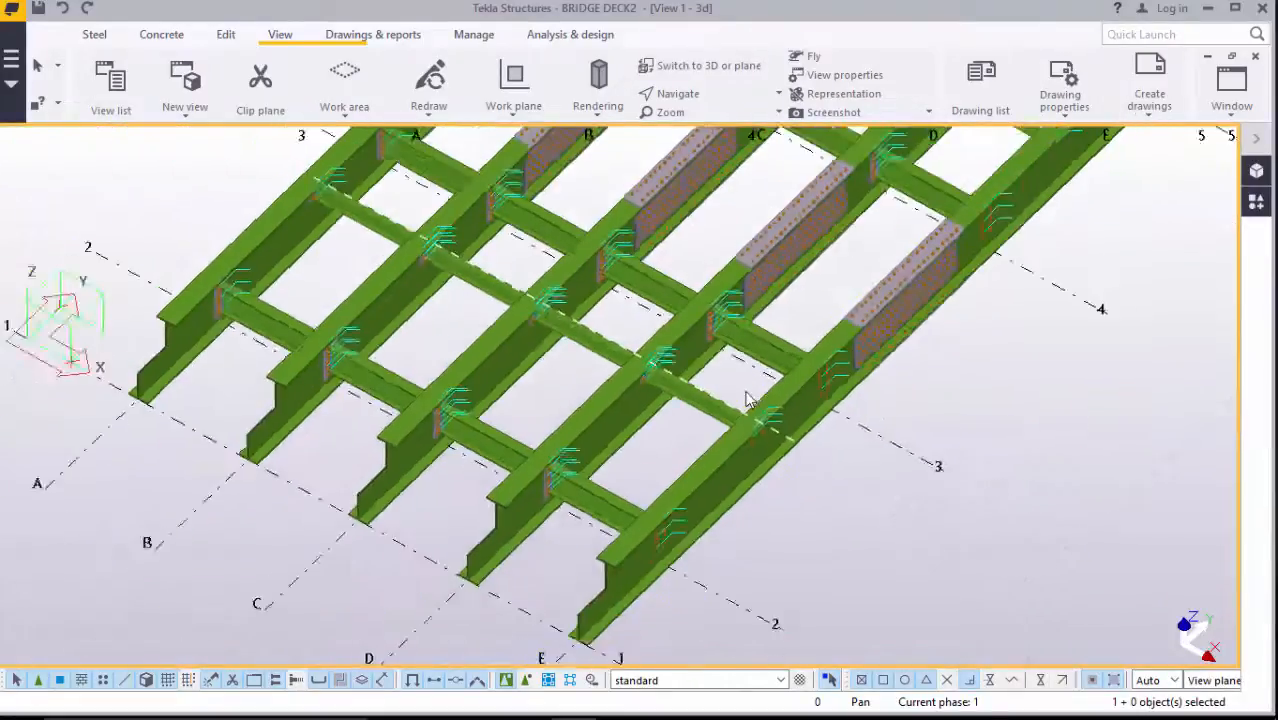
Orbit the deck to examine the cross-beam bolts on girder E's web and the bolted splices between grid lines 3 and 4
click(700, 94)
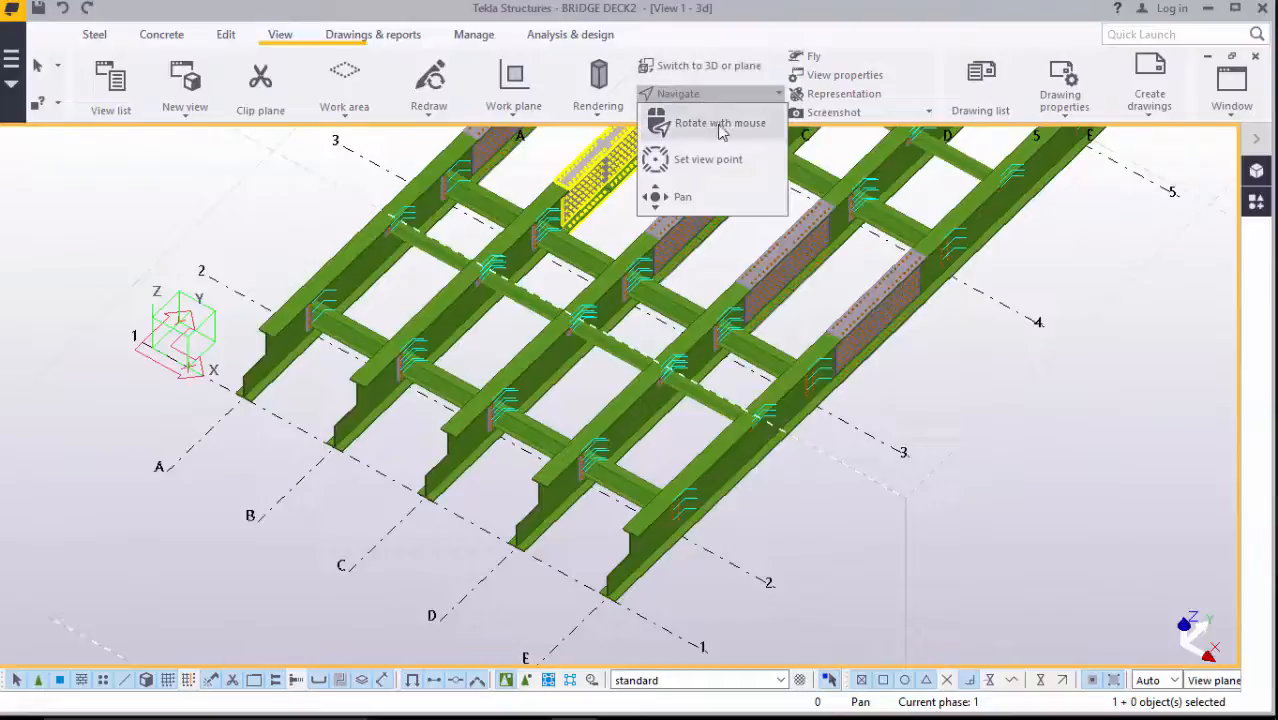
click(720, 126)
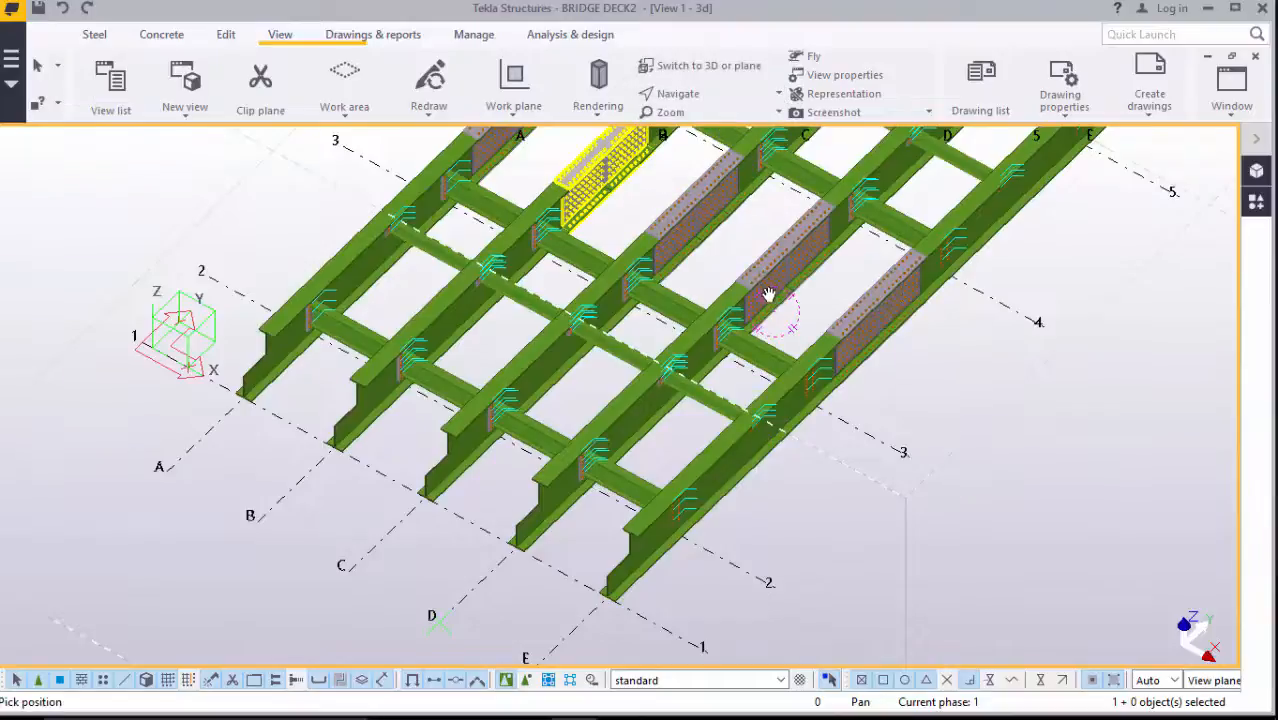
drag(768, 296, 756, 271)
scroll(720, 300, up, 5)
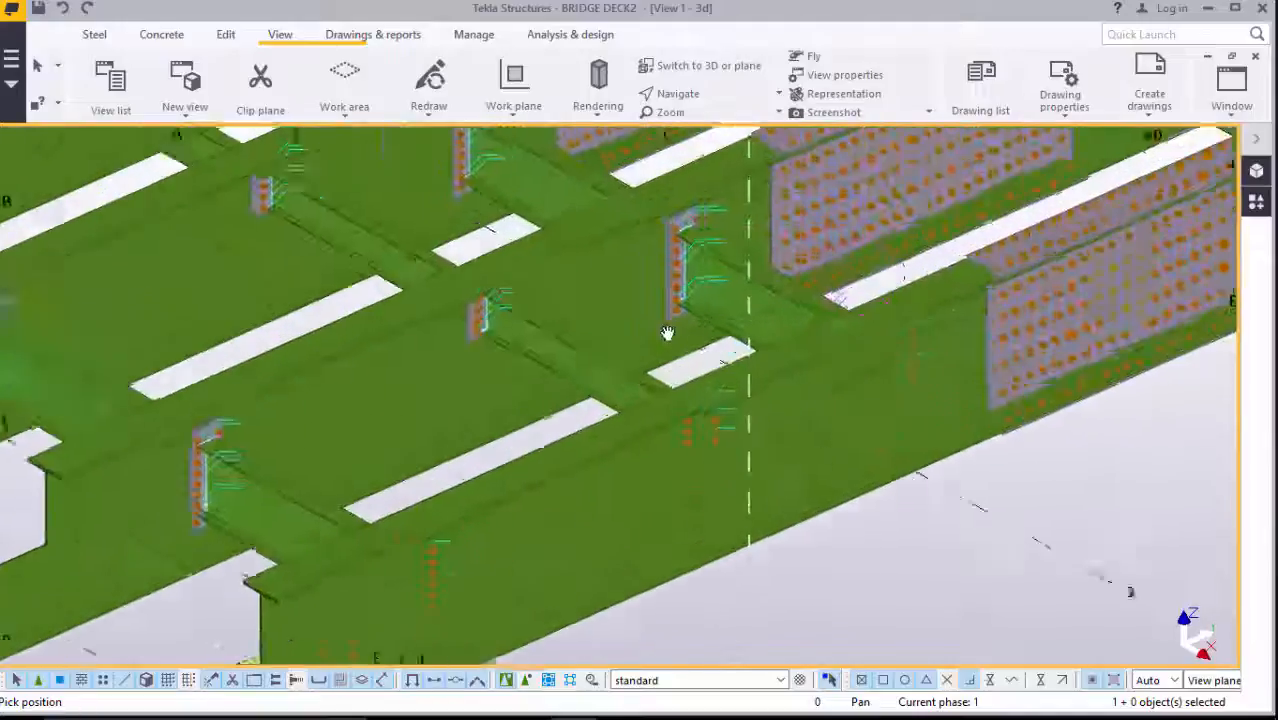
scroll(667, 333, up, 8)
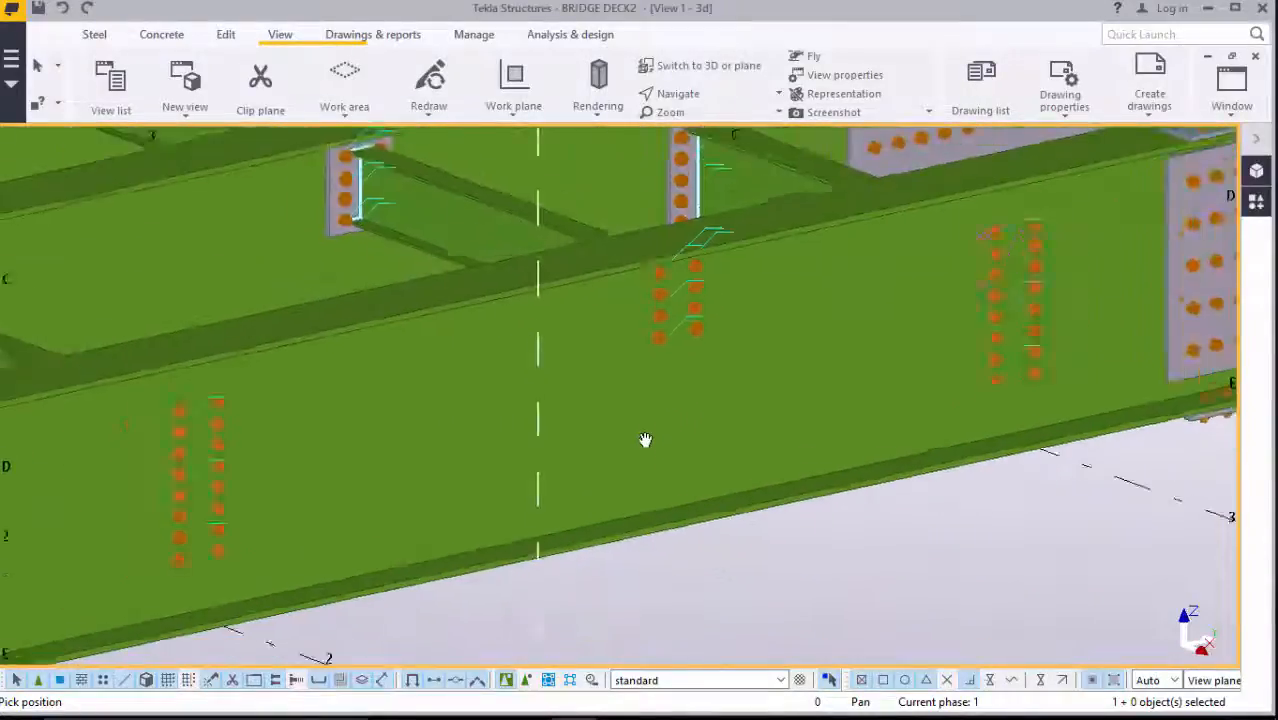
scroll(645, 440, down, 7)
ctrl+middle_drag(622, 300, 676, 380)
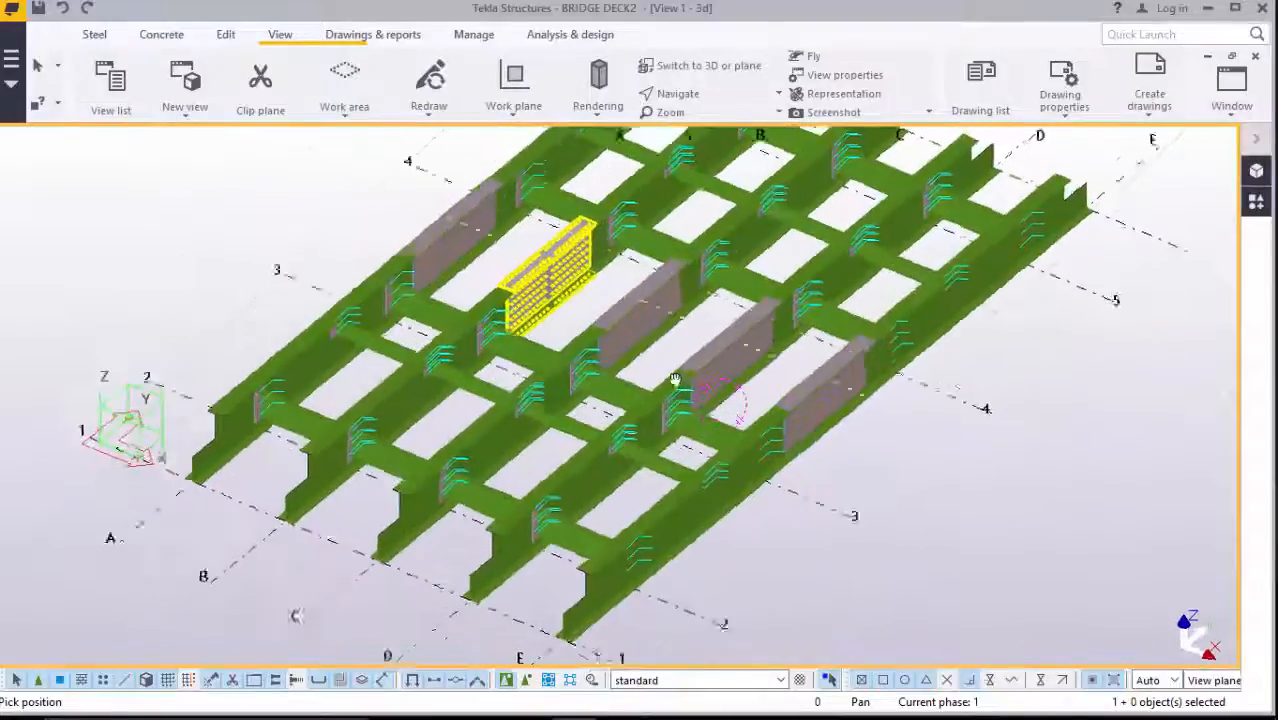
scroll(676, 380, up, 6)
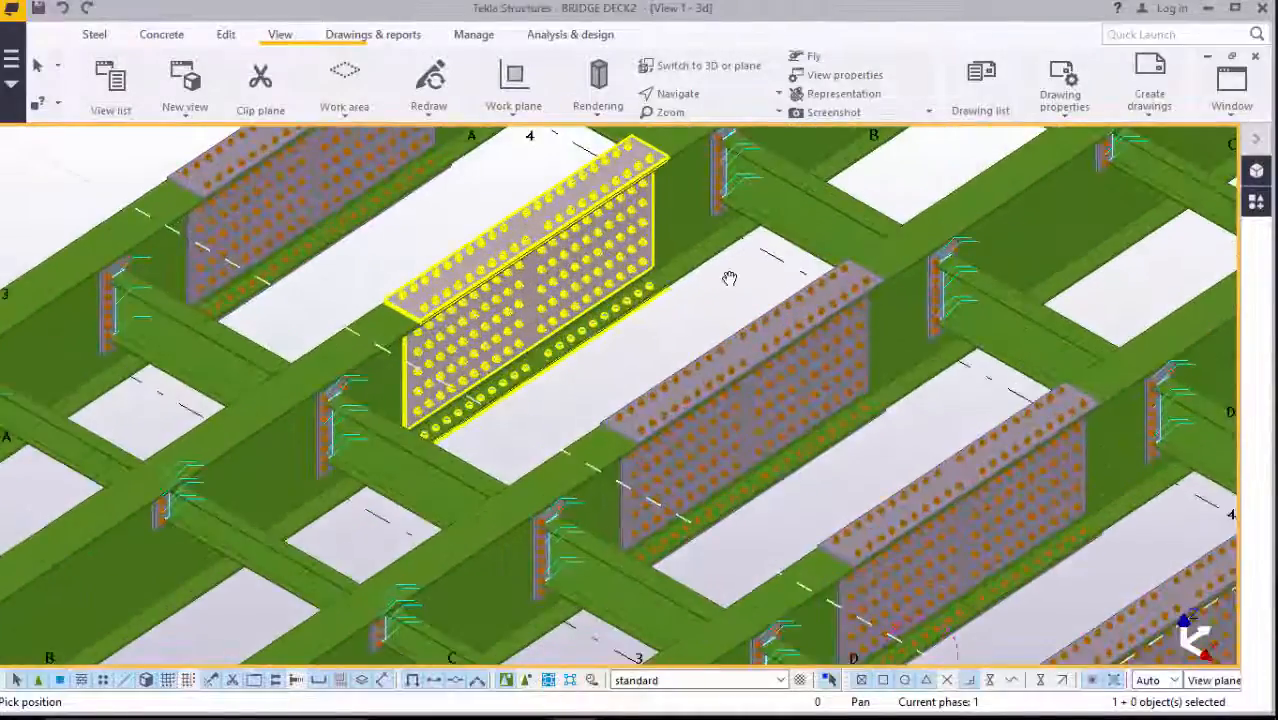
right_click(729, 278)
click(735, 283)
scroll(590, 350, down, 8)
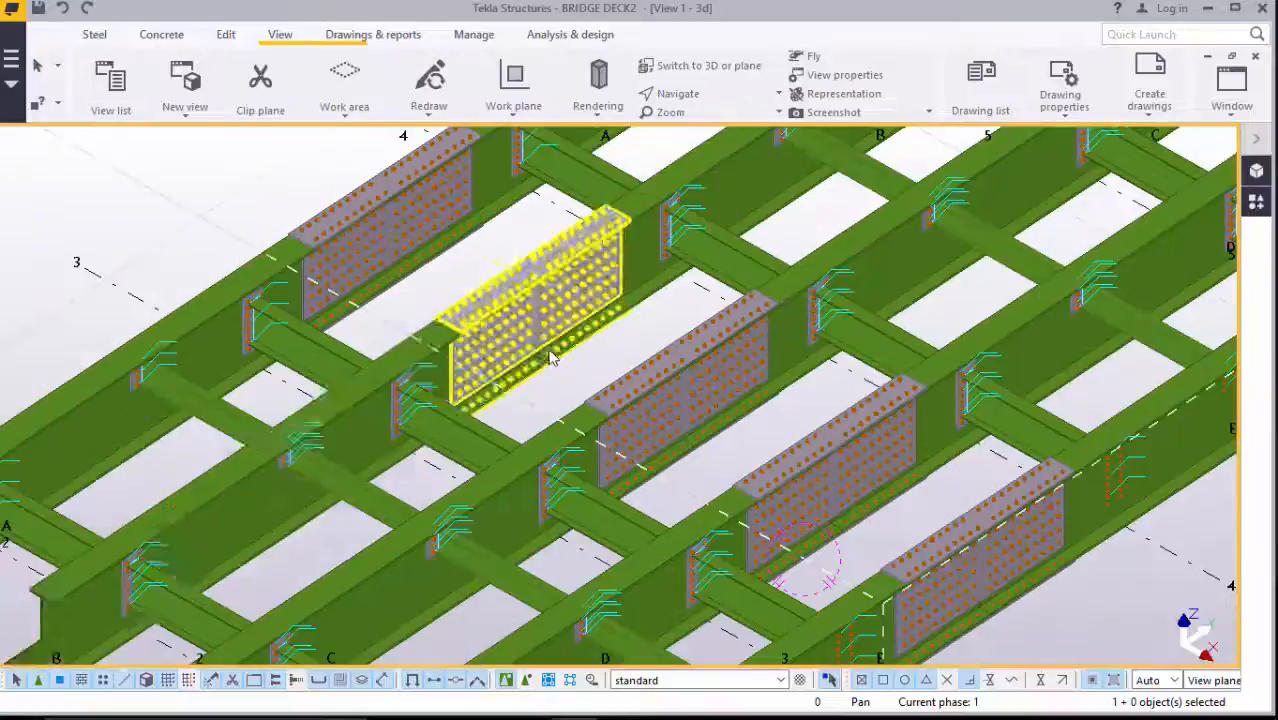
Examine the cross-beam end connections and the notched end of girder E near grid lines 1 and 2
scroll(468, 470, up, 5)
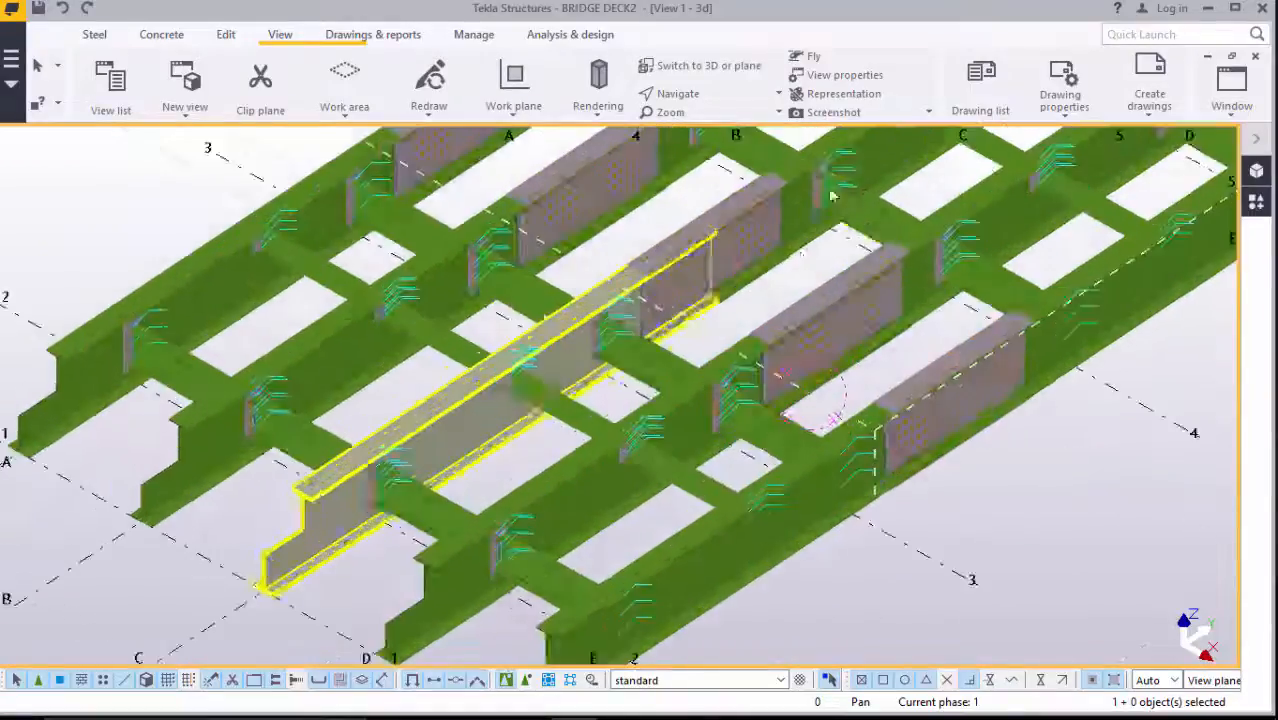
click(712, 121)
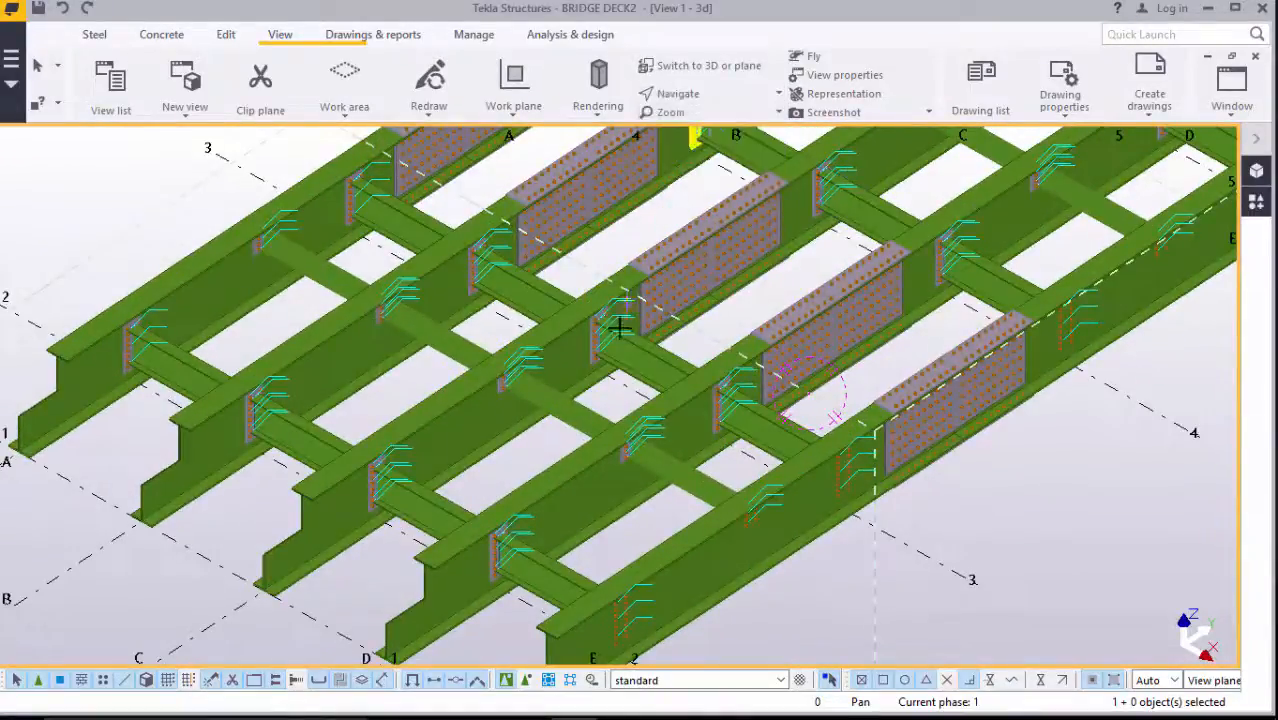
drag(620, 354, 616, 371)
scroll(516, 281, down, 5)
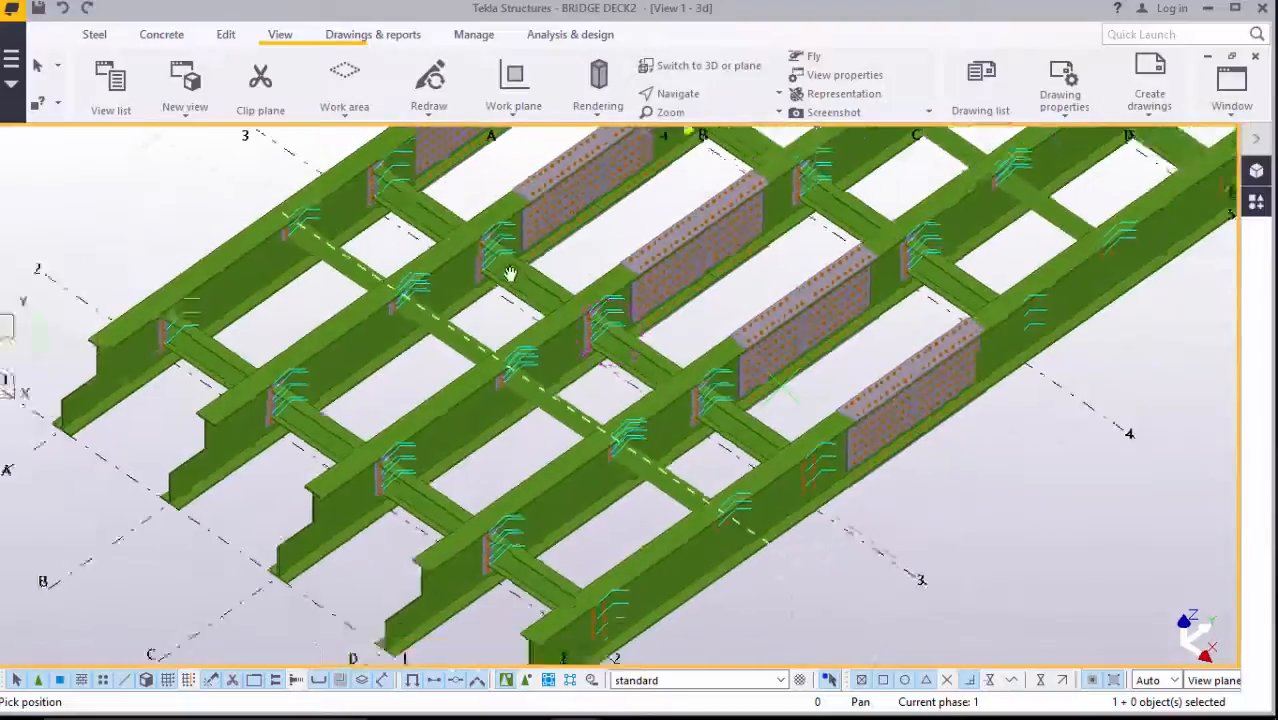
scroll(572, 505, up, 4)
scroll(560, 507, up, 5)
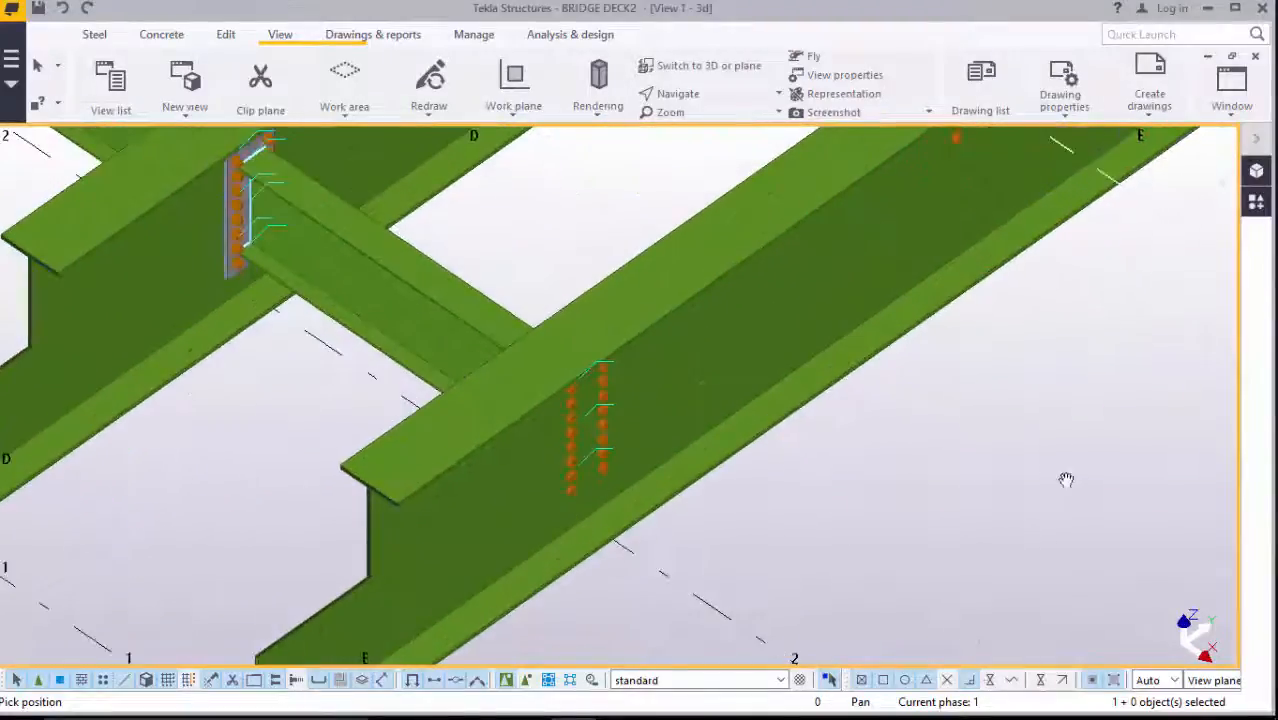
right_click(1072, 172)
click(1110, 183)
scroll(586, 230, down, 8)
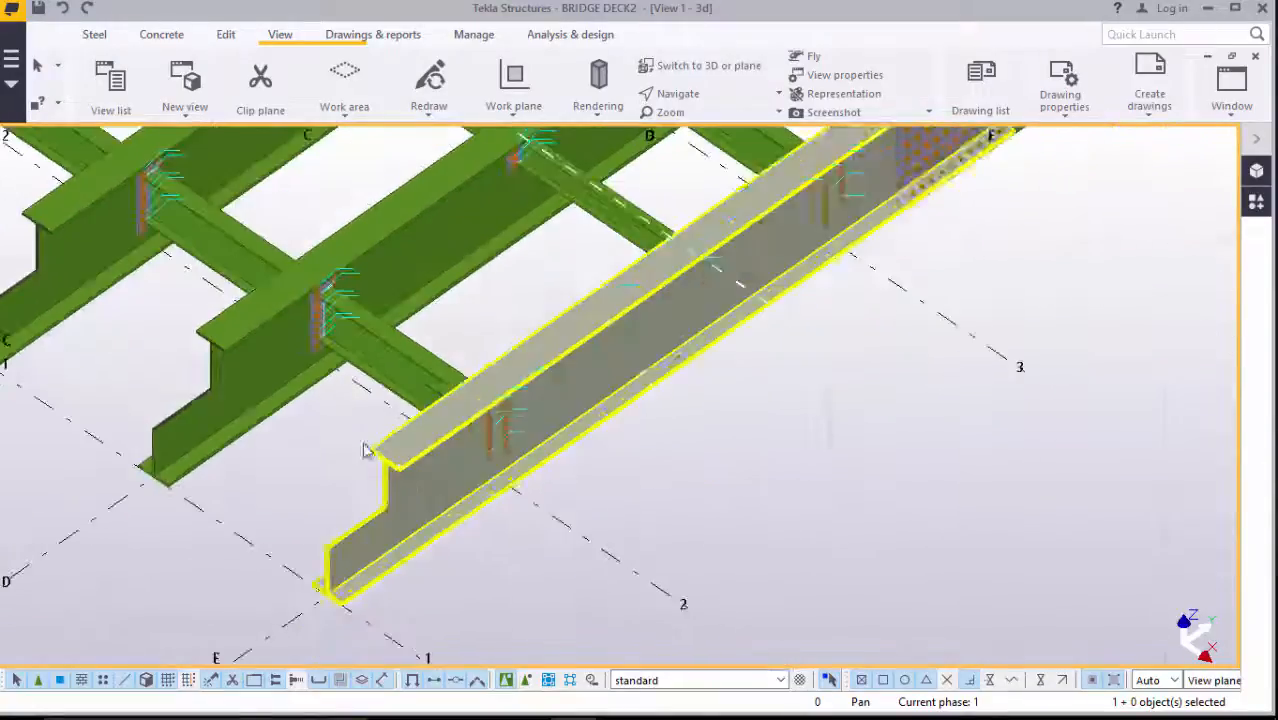
scroll(600, 270, up, 5)
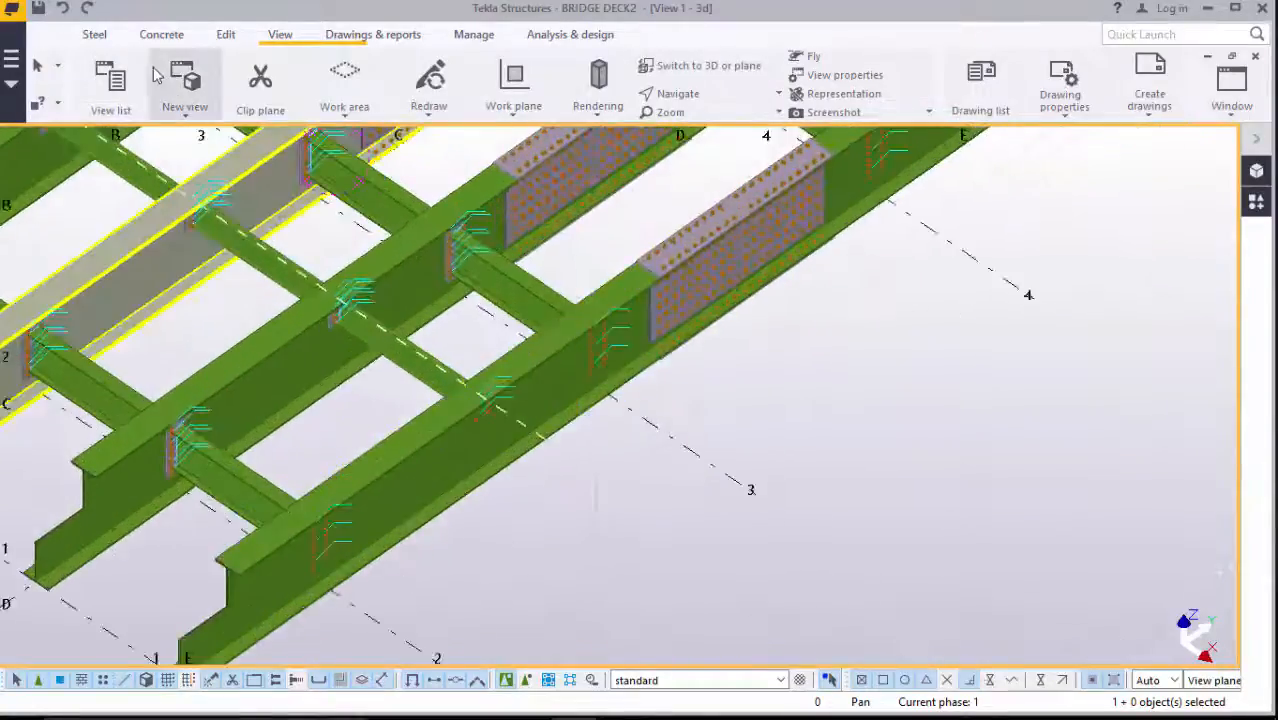
Start a bolt group on girder E alone, with its first point at the middle of the top flange's edge near grid line 1
click(95, 36)
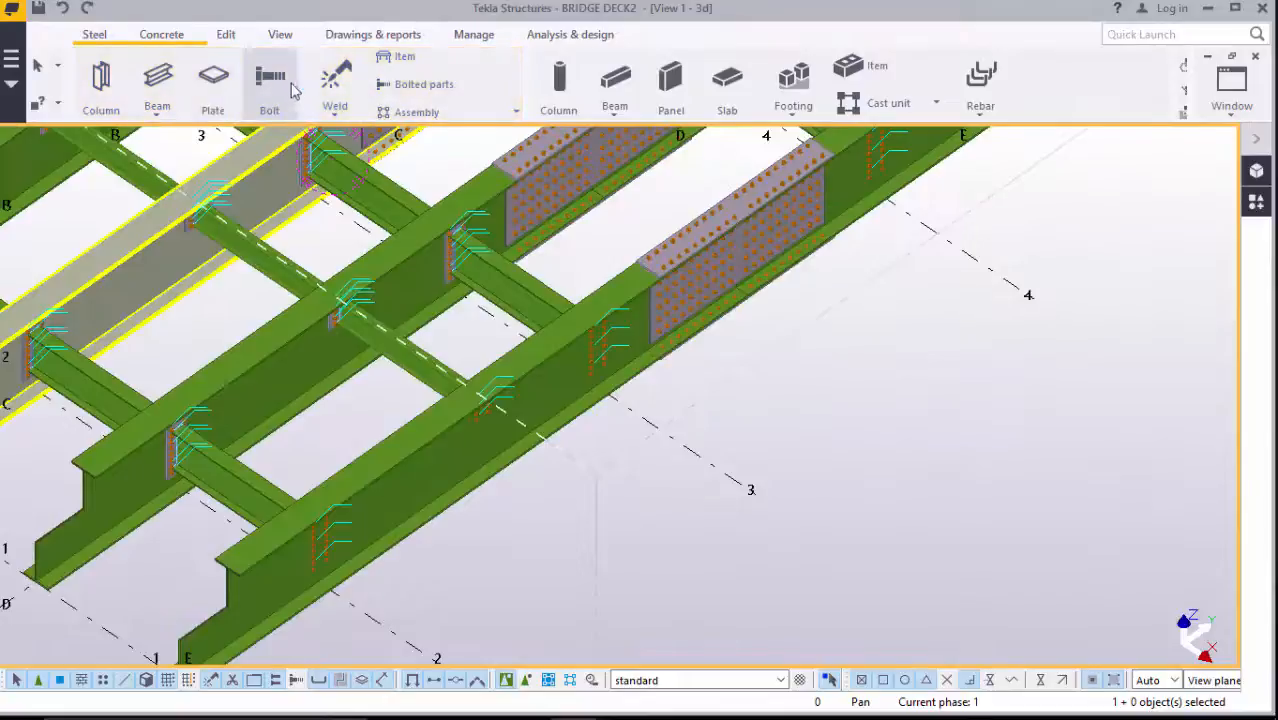
scroll(556, 214, down, 3)
scroll(305, 508, up, 6)
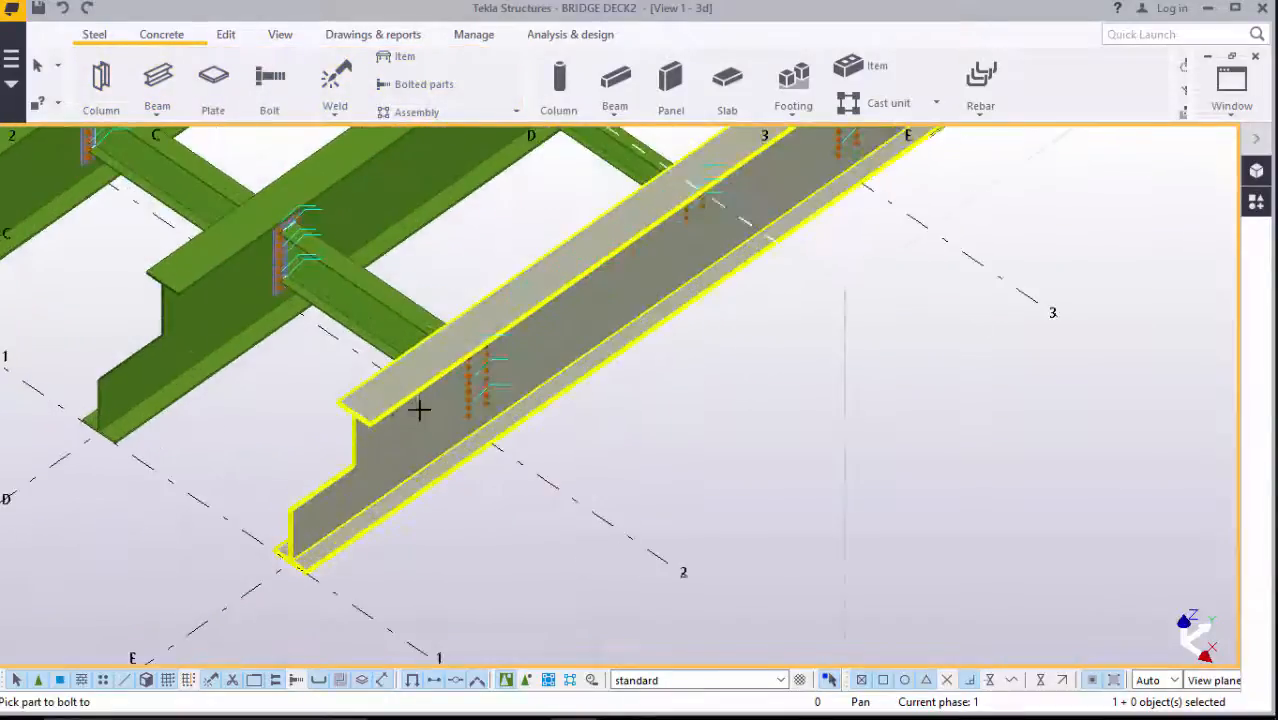
click(380, 401)
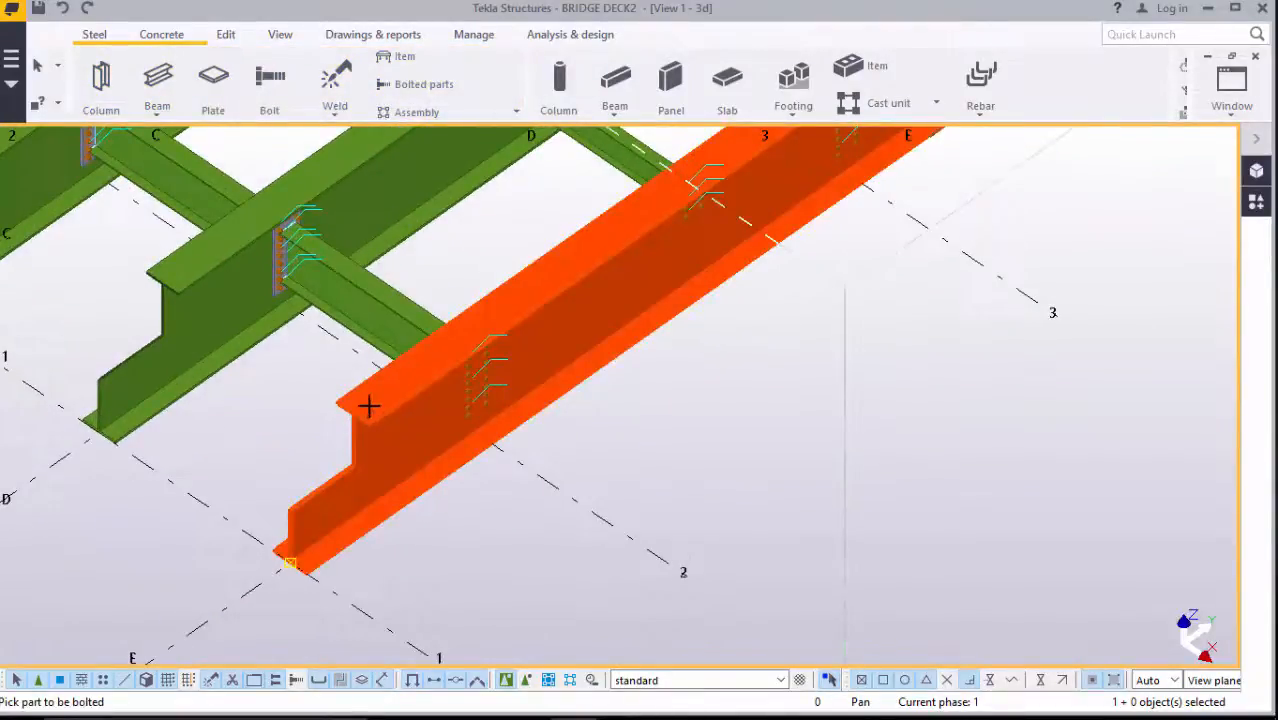
click(369, 407)
middle_click(392, 399)
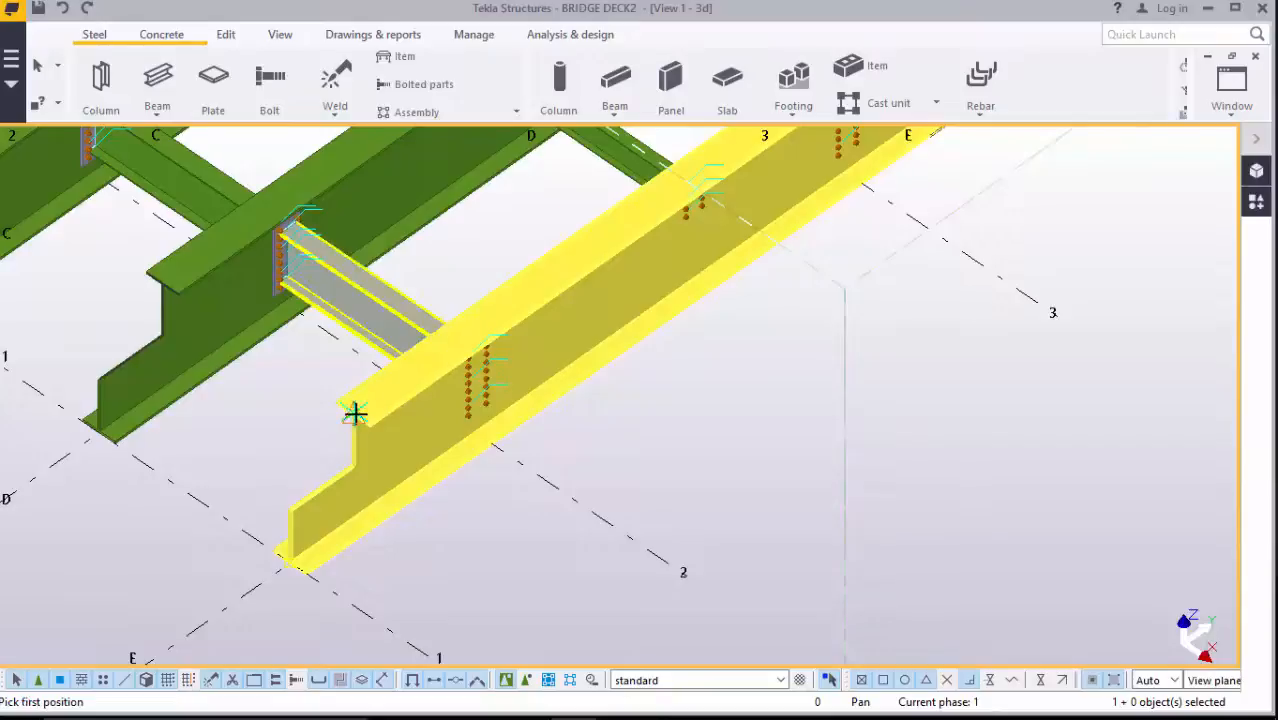
scroll(355, 413, up, 5)
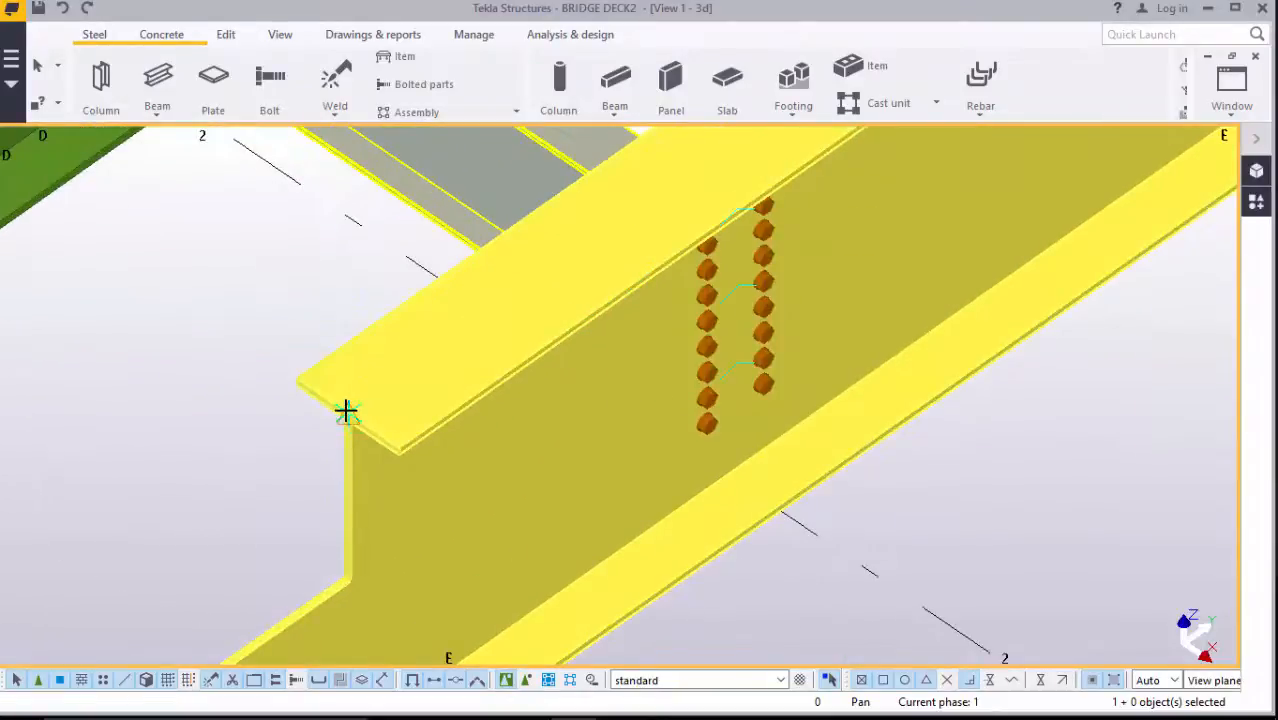
scroll(351, 416, down, 8)
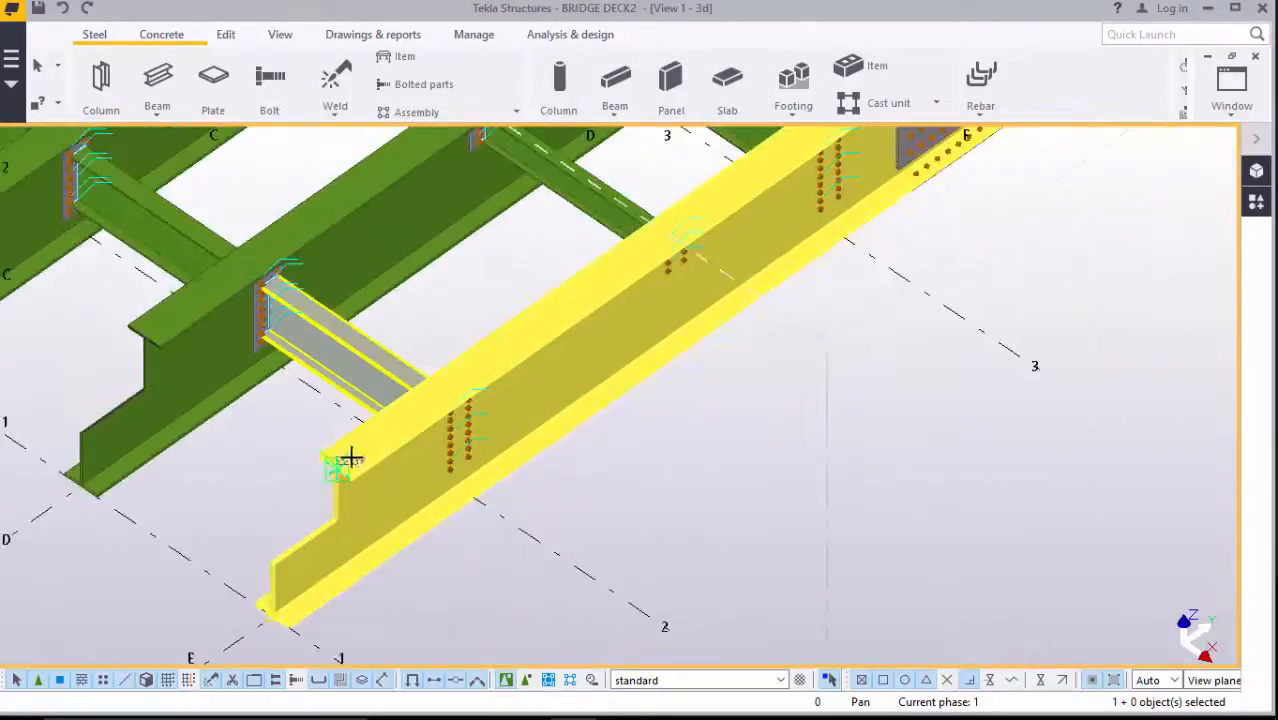
Create the bolt group by picking the middle of girder E's top flange edge beyond grid line 5, and end the command
scroll(340, 480, down, 5)
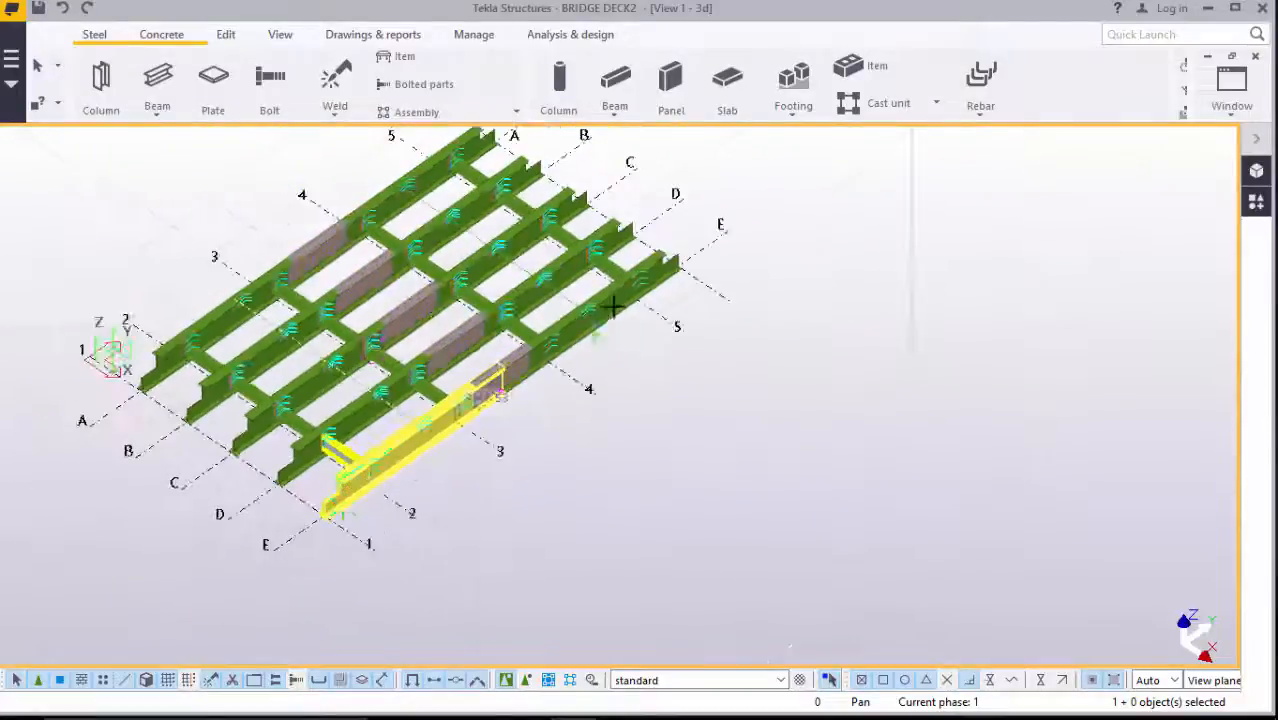
scroll(685, 228, up, 5)
scroll(685, 228, up, 8)
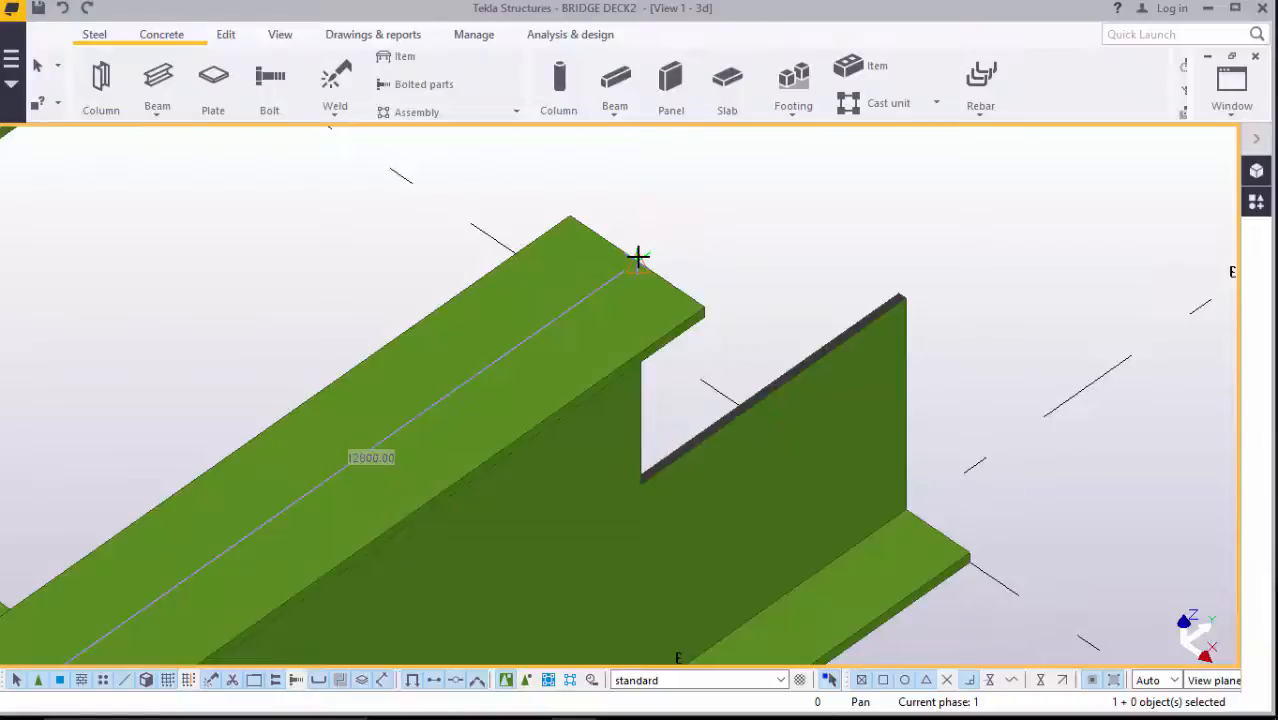
click(637, 257)
right_click(699, 200)
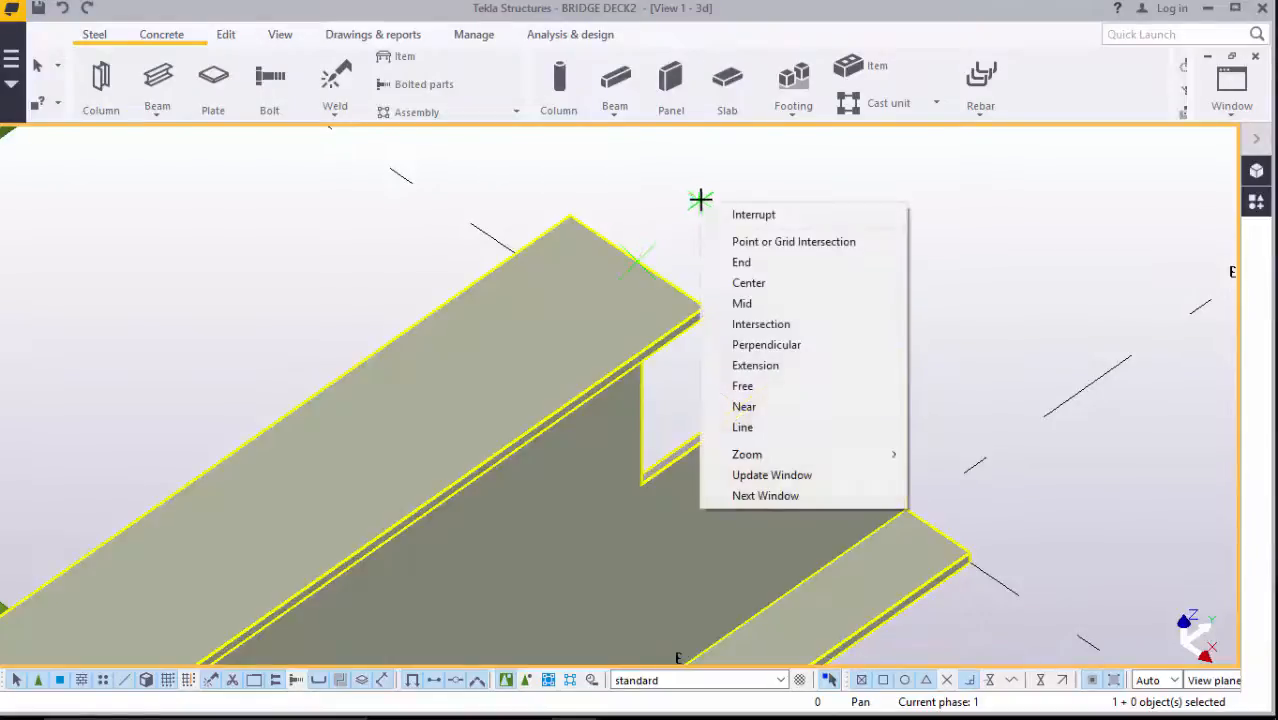
click(733, 214)
scroll(738, 210, down, 10)
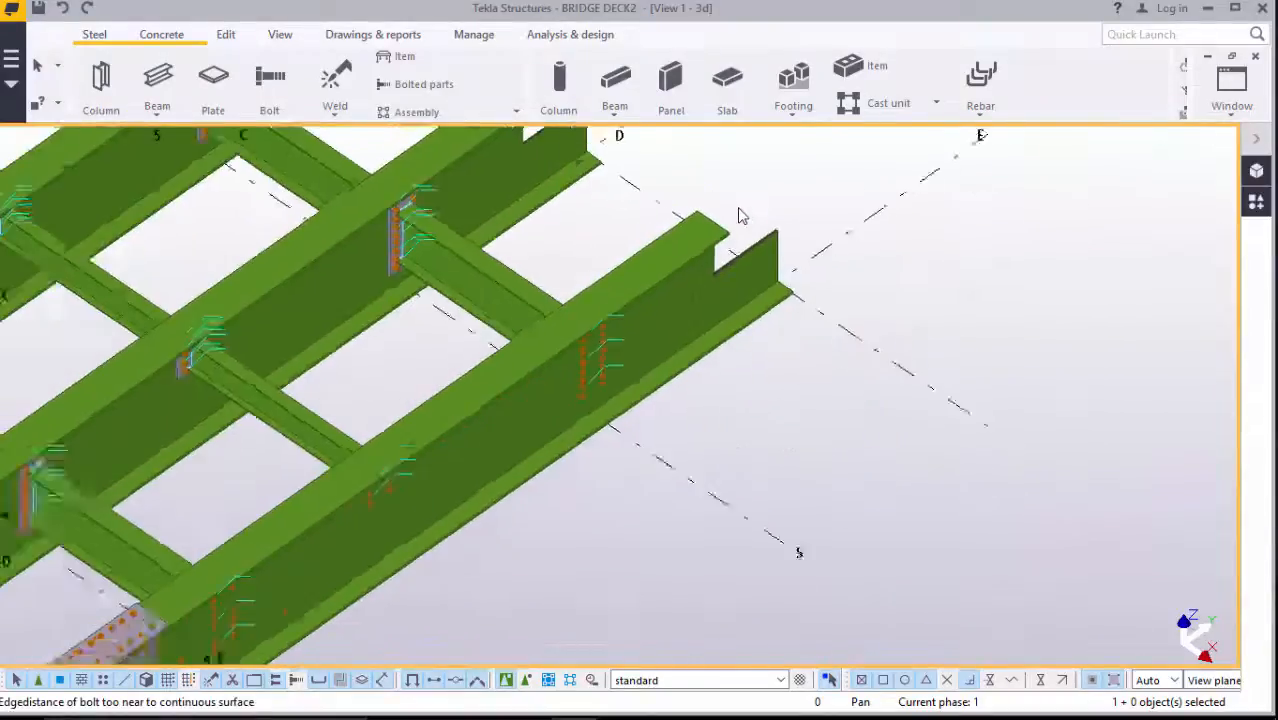
Load the shear_stud preset for the new bolt at girder E's flange end near grid line 1 and apply it to the bolt
scroll(378, 450, up, 10)
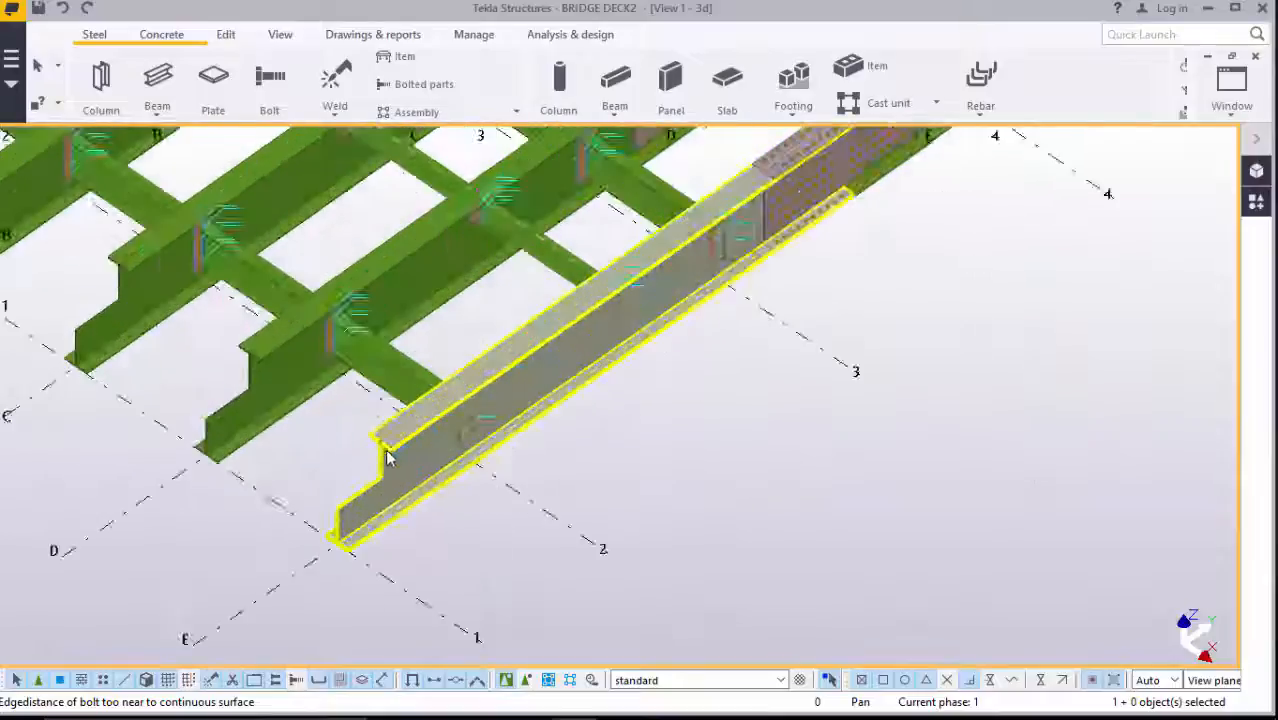
scroll(378, 450, up, 6)
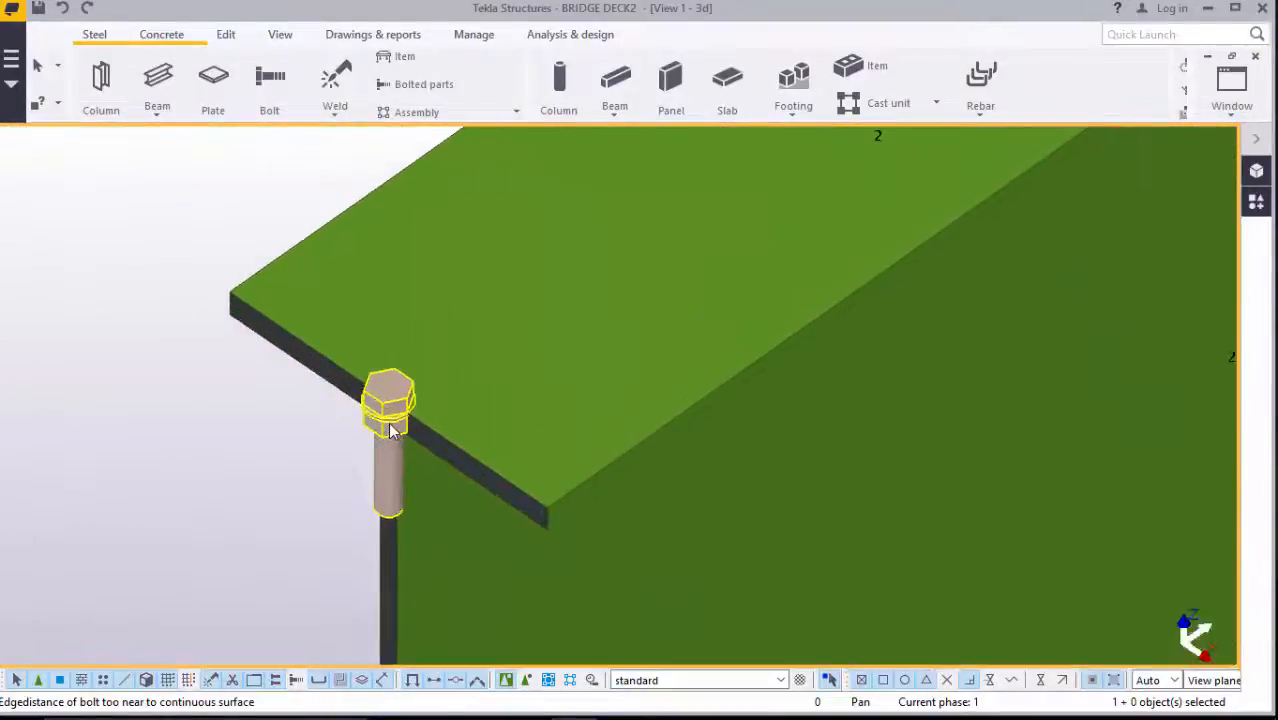
scroll(395, 422, up, 3)
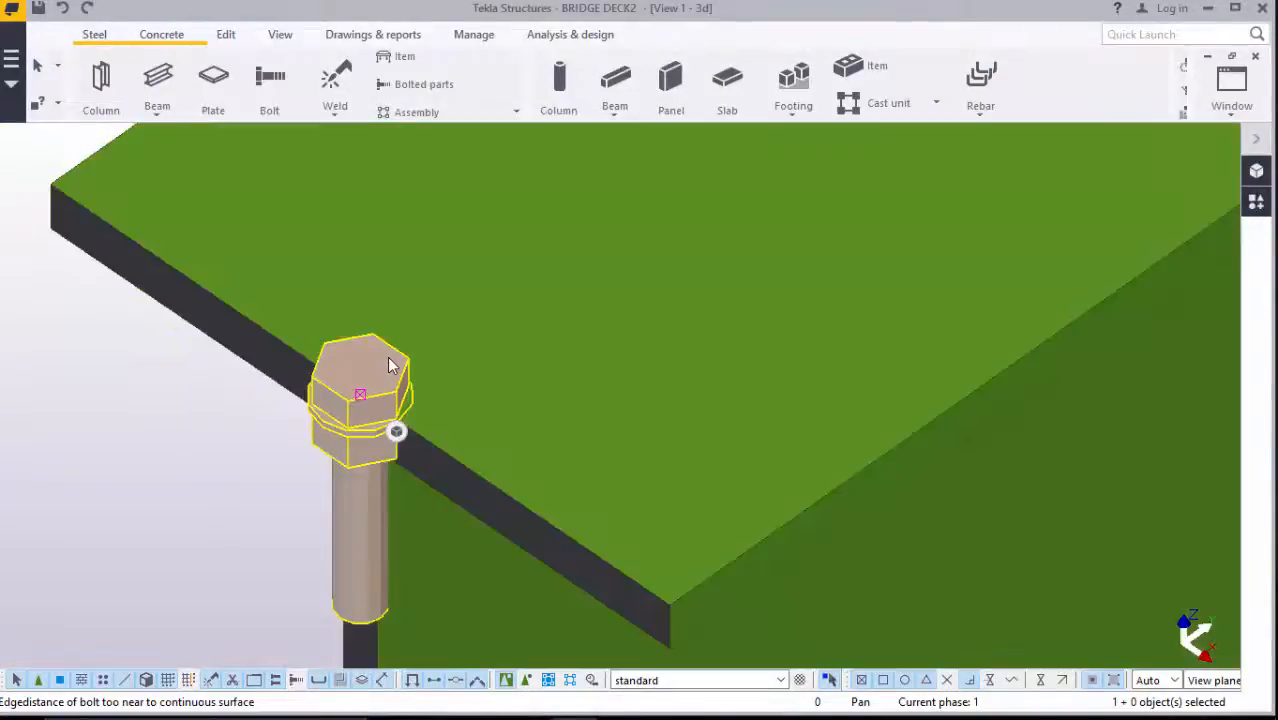
double_click(408, 393)
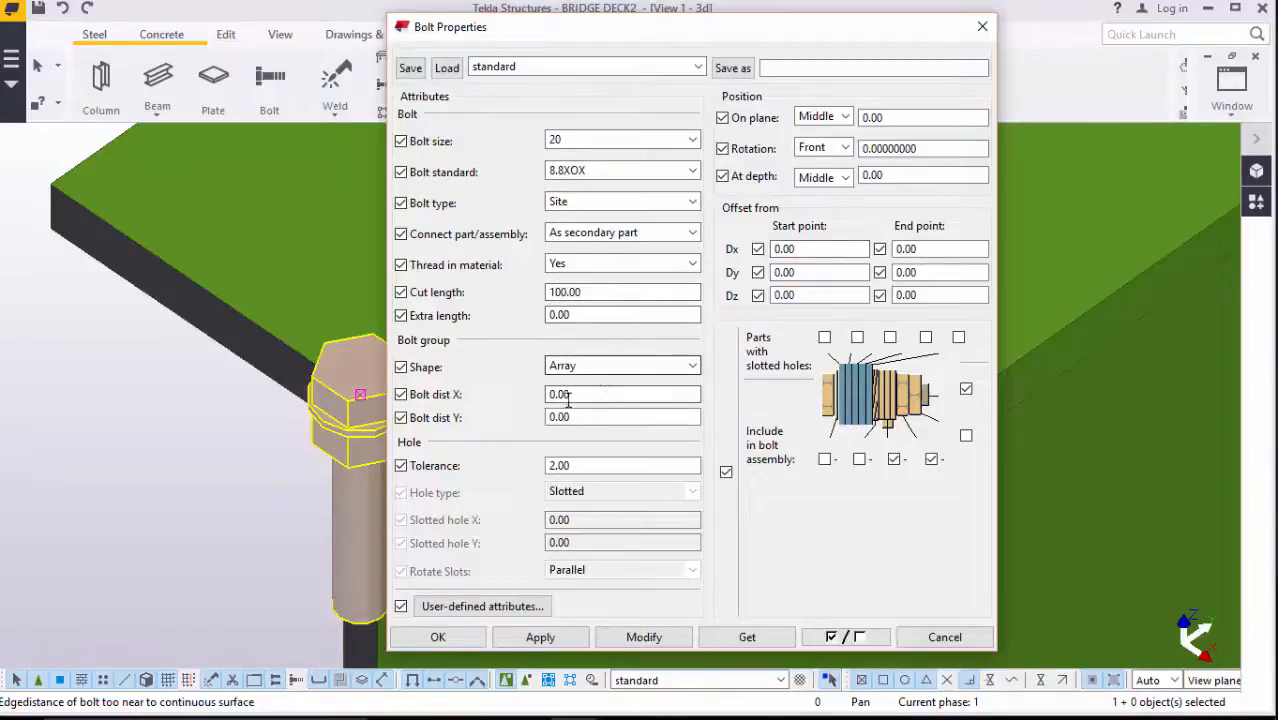
click(528, 70)
click(524, 133)
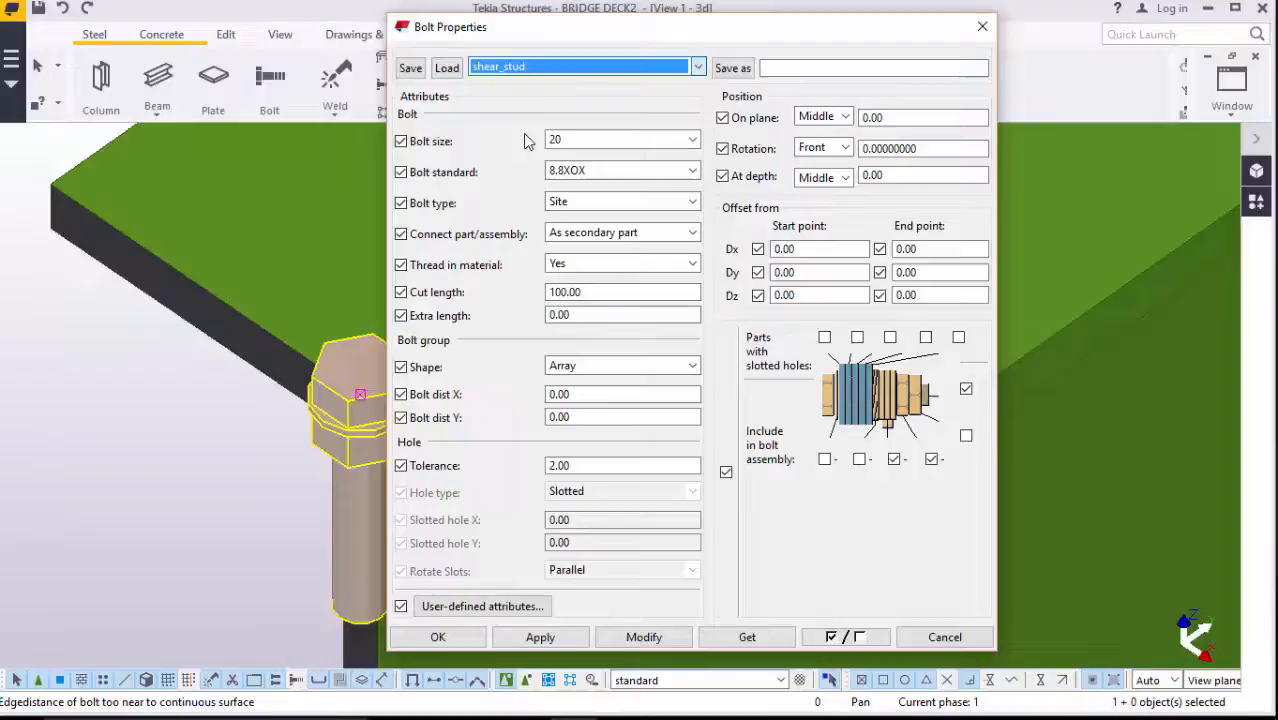
click(447, 69)
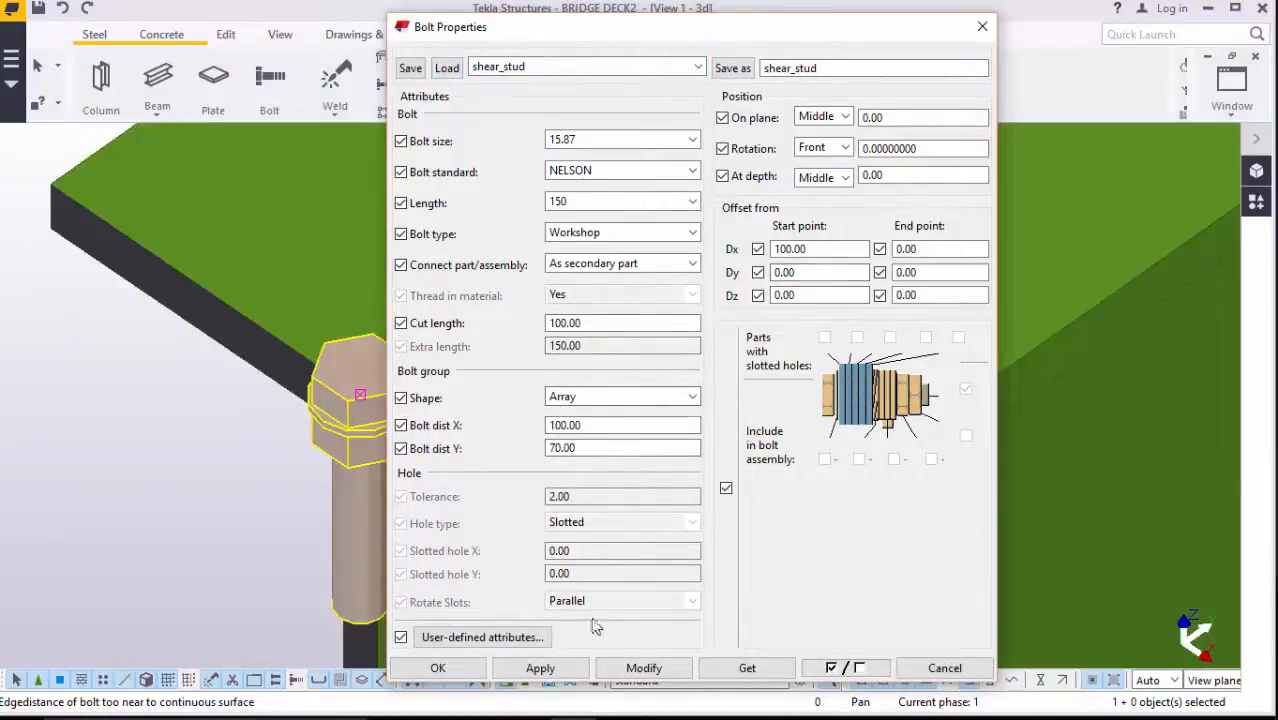
click(643, 669)
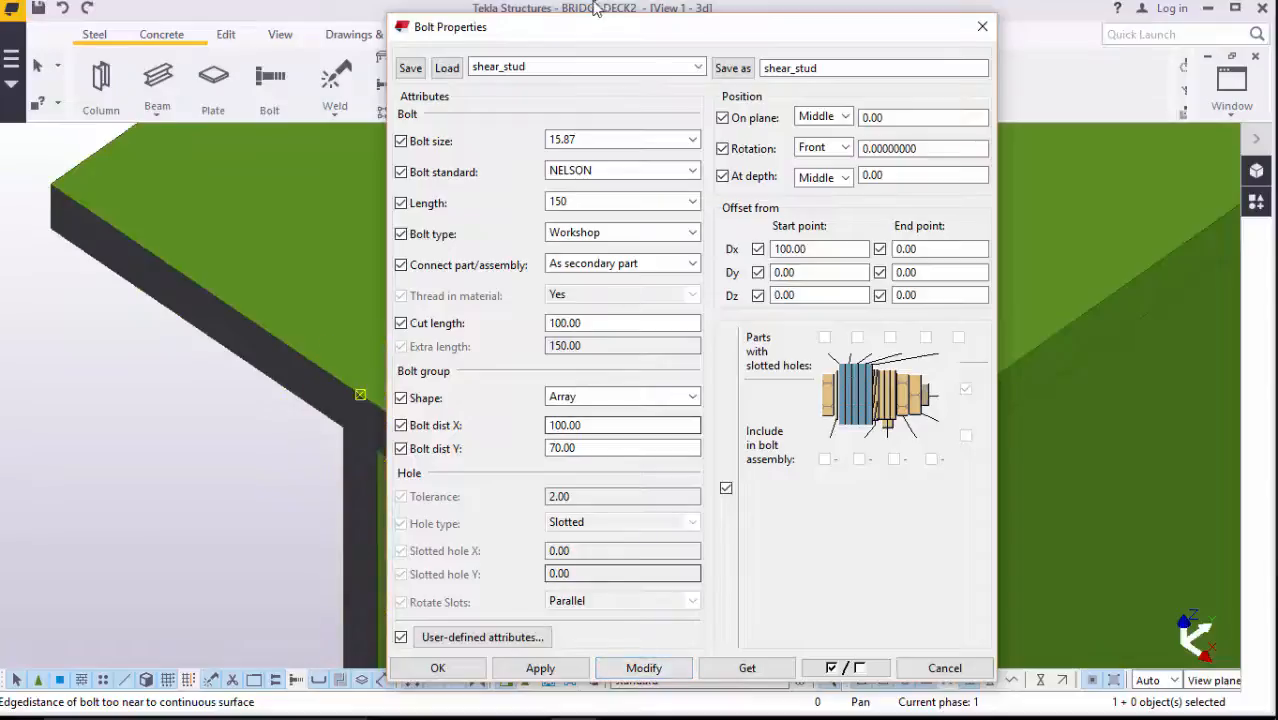
Set the bolt size of the NELSON studs at girder E's flange end near grid line 1 to 25.4 and modify the group
drag(553, 27, 866, 122)
click(381, 391)
scroll(298, 387, down, 5)
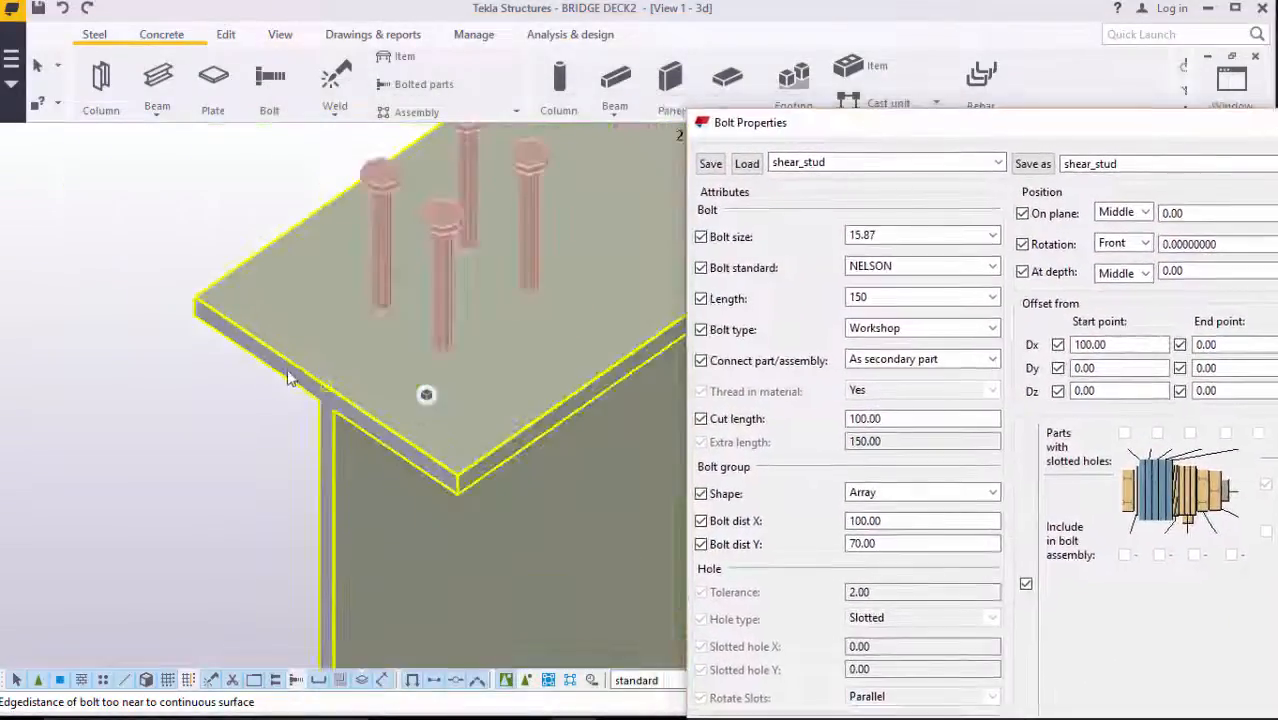
scroll(389, 303, up, 3)
scroll(352, 293, down, 2)
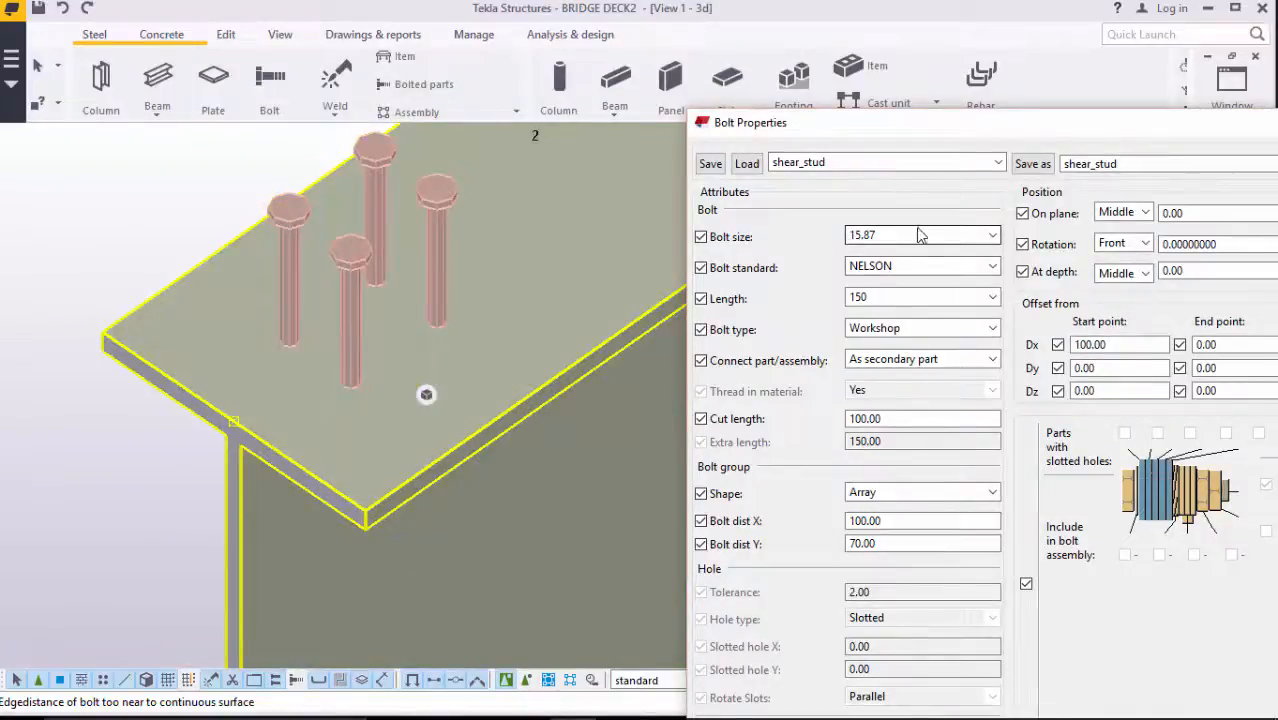
click(980, 240)
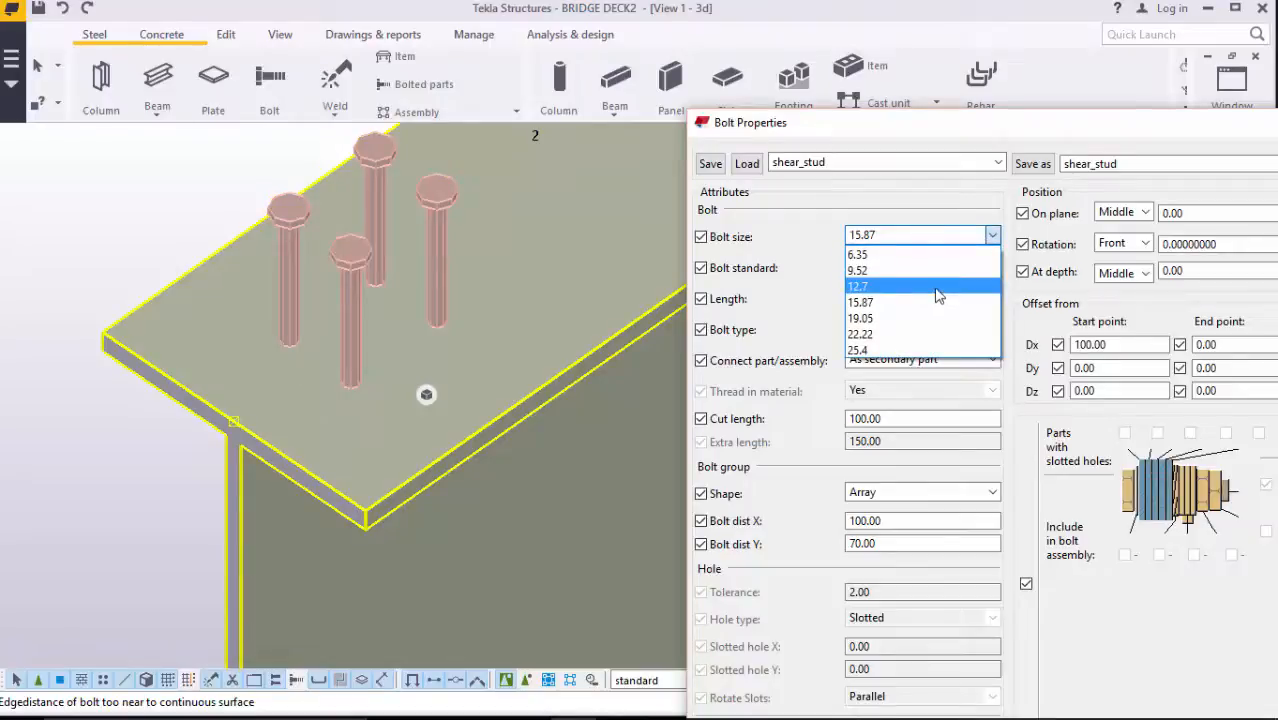
click(920, 350)
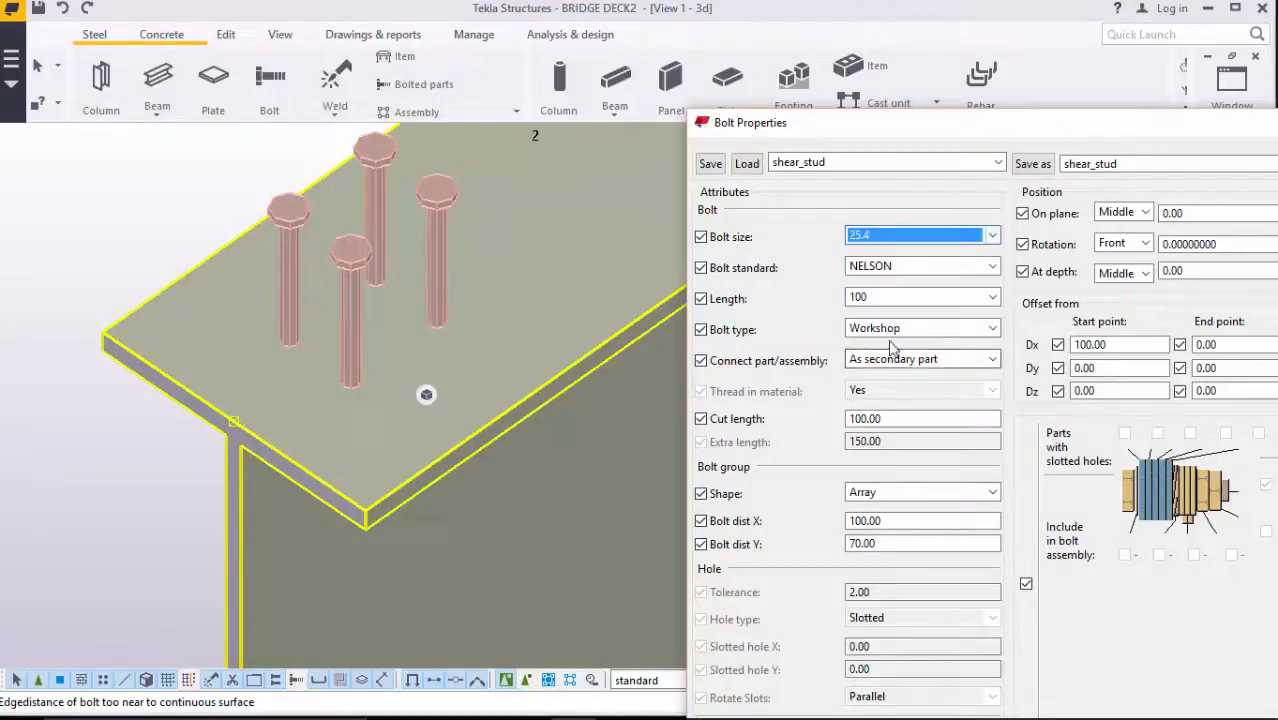
drag(868, 131, 808, 53)
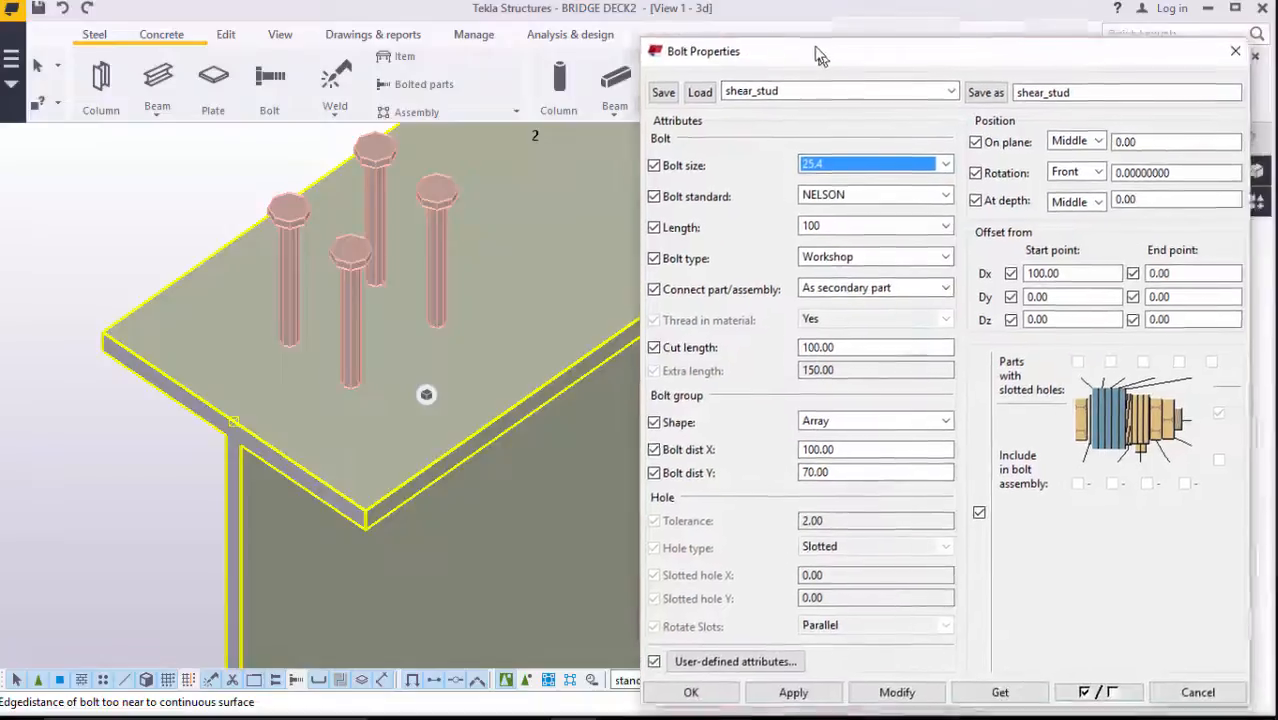
click(884, 688)
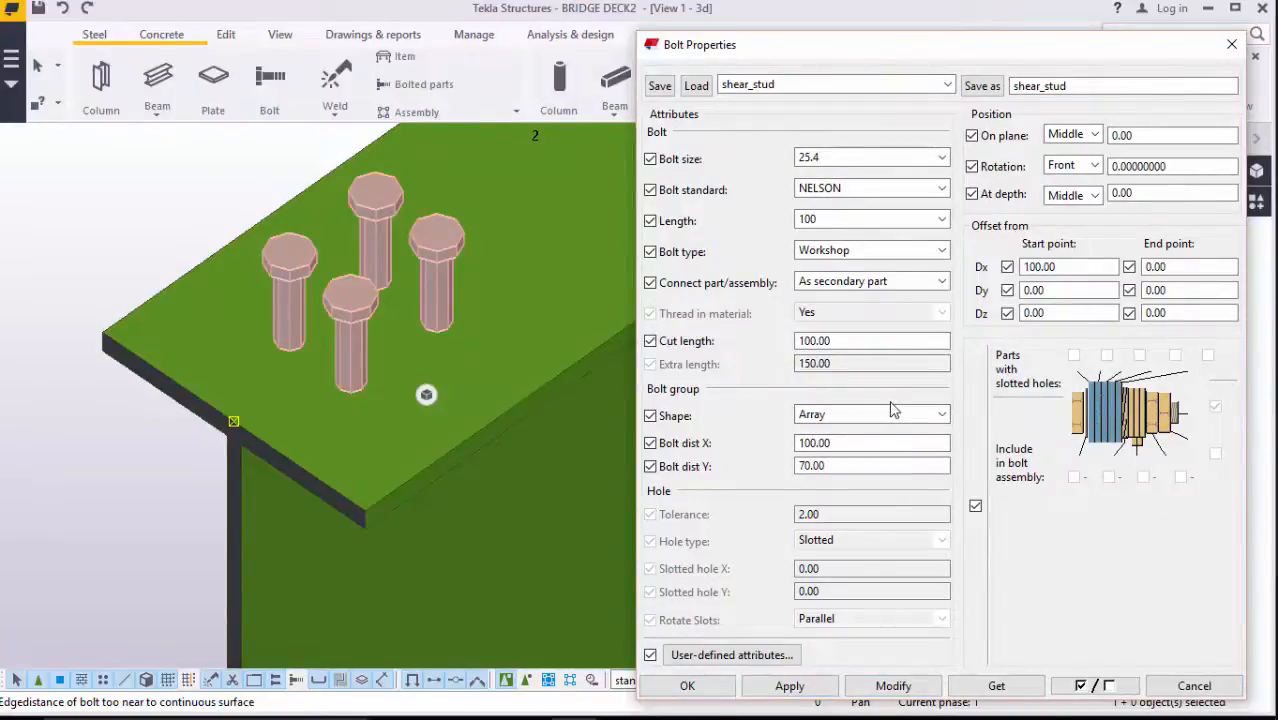
Set the stud group's bolt distances to 34*150.00 in X and 150 in Y, apply them to the group, and accept the bolt properties
click(840, 442)
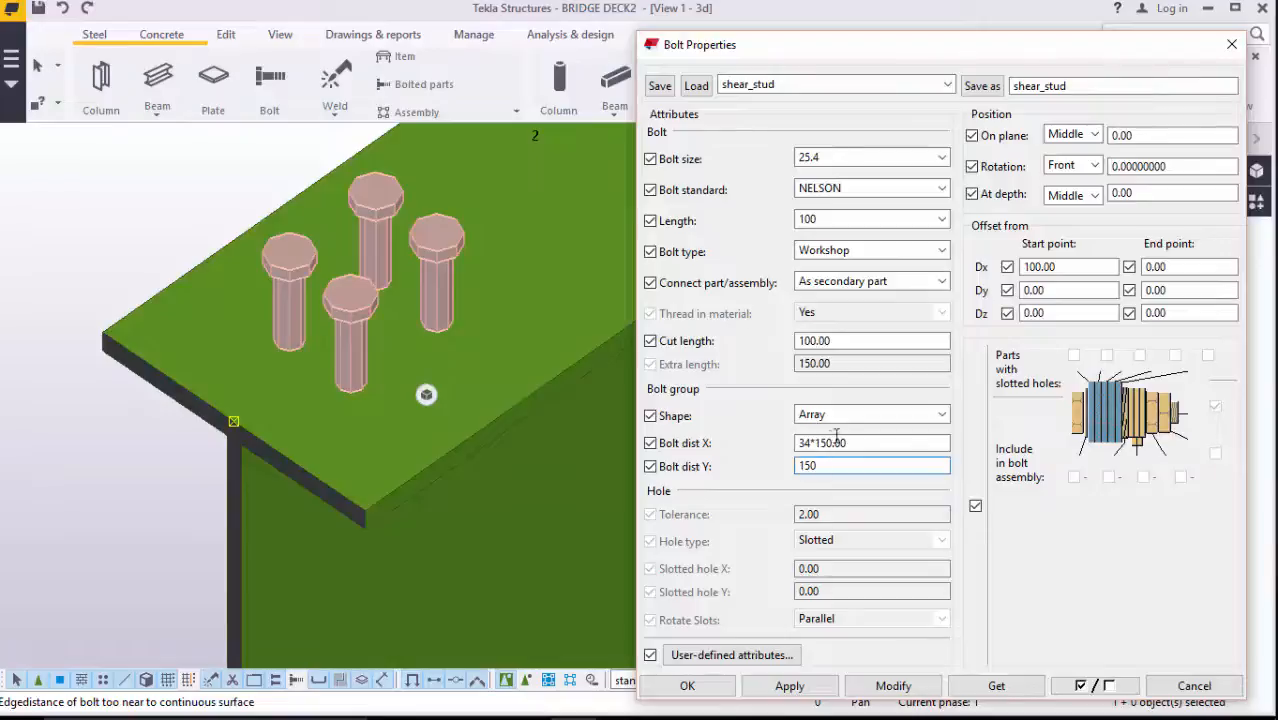
click(892, 686)
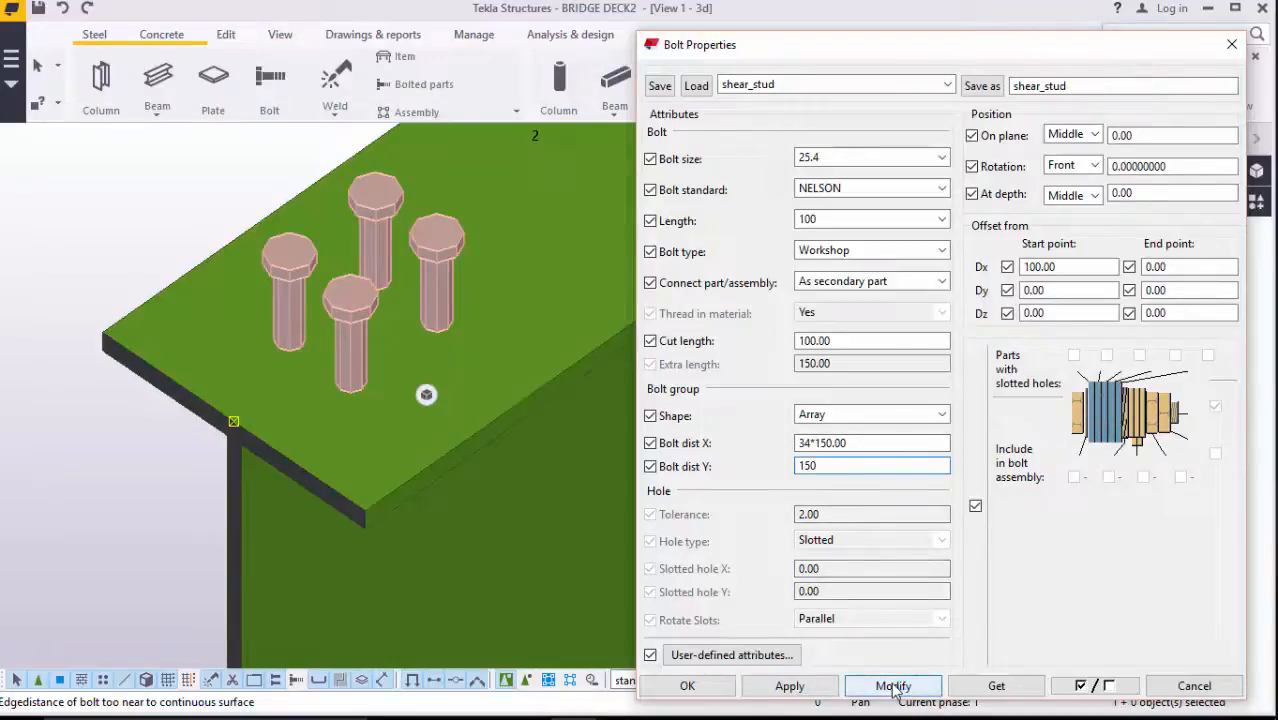
click(687, 686)
scroll(490, 505, down, 4)
scroll(497, 508, down, 6)
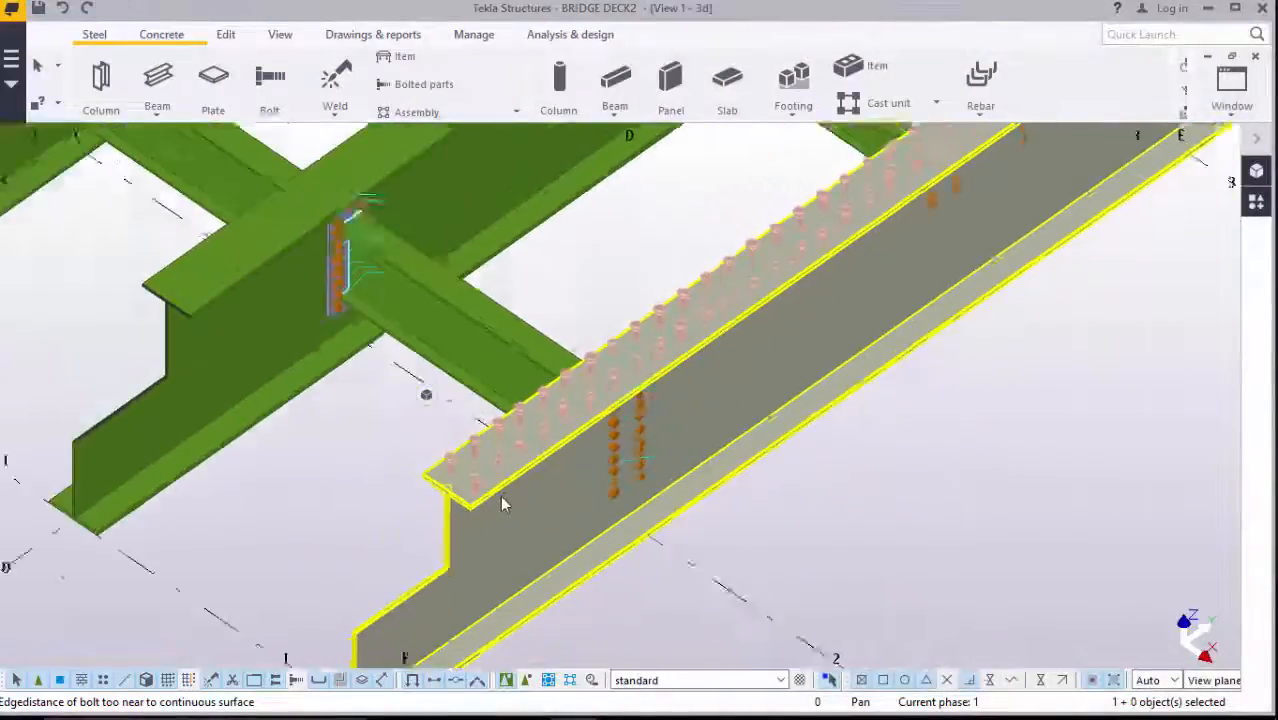
Examine the stud rows on girder E's top flange from the notched end near grid line 1 to the splice plate past grid line 3
scroll(817, 316, up, 8)
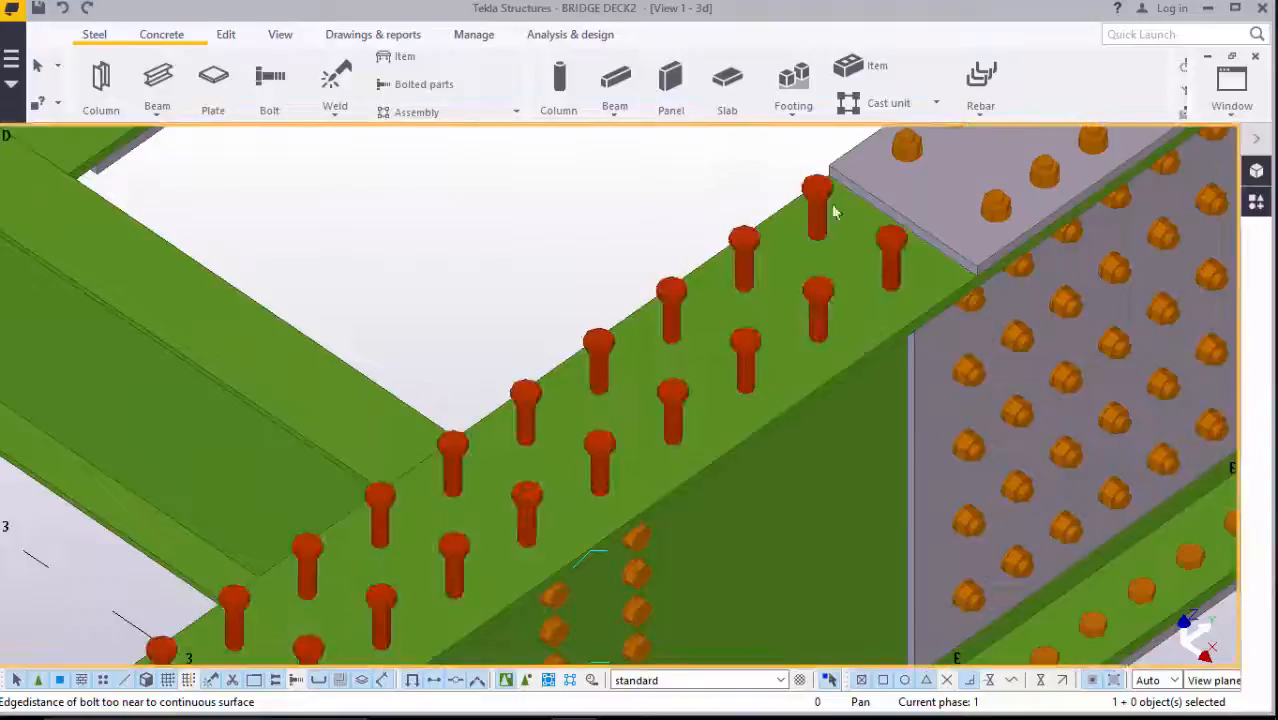
scroll(845, 240, up, 3)
scroll(765, 291, down, 7)
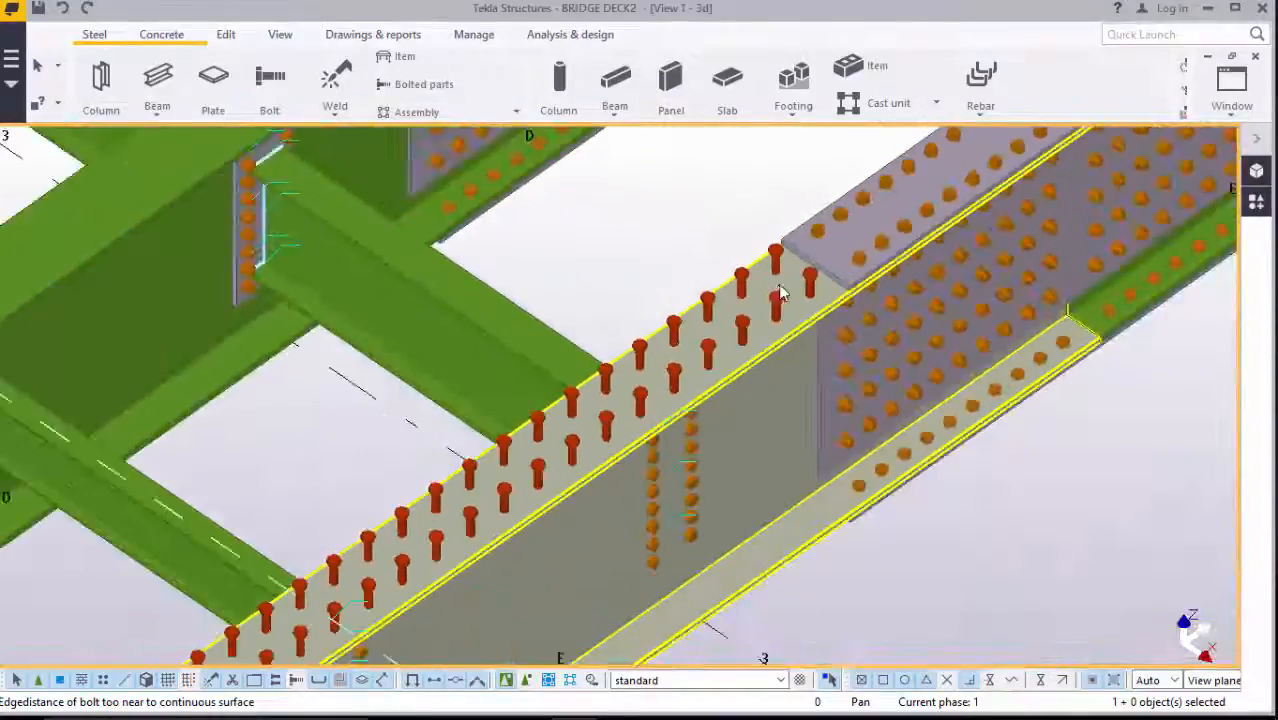
scroll(822, 275, down, 2)
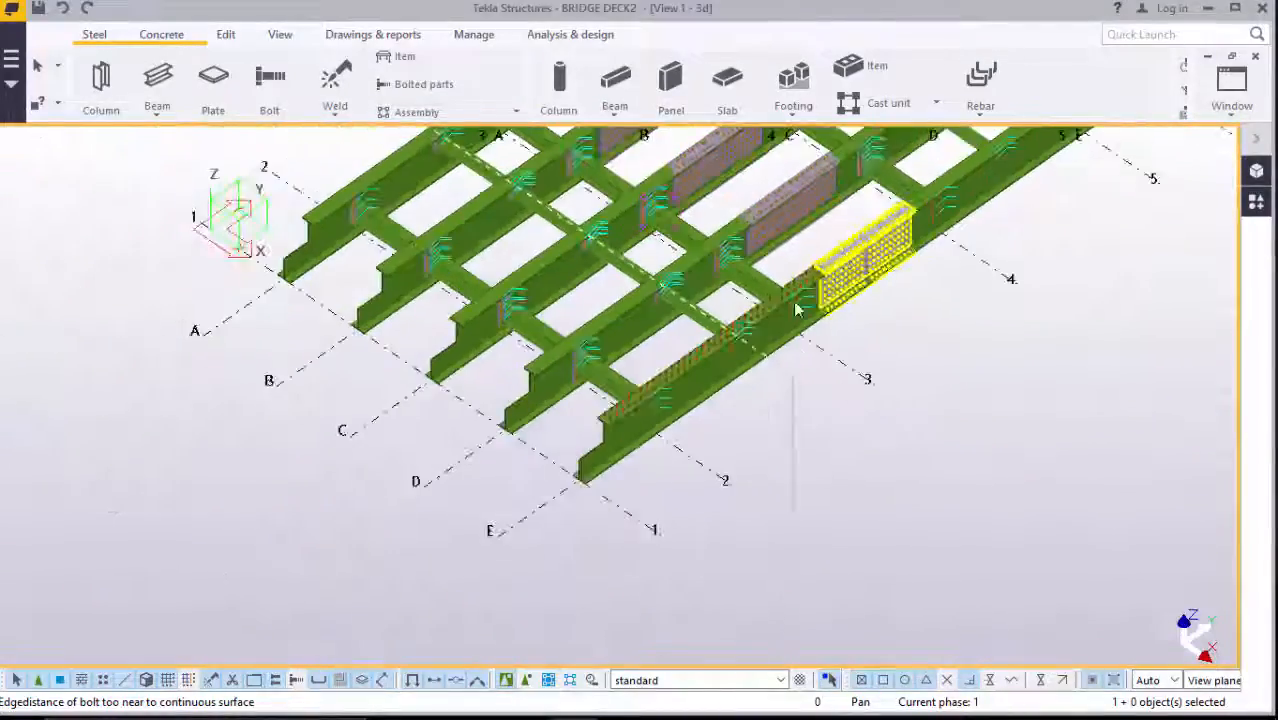
scroll(799, 300, up, 7)
scroll(766, 290, down, 6)
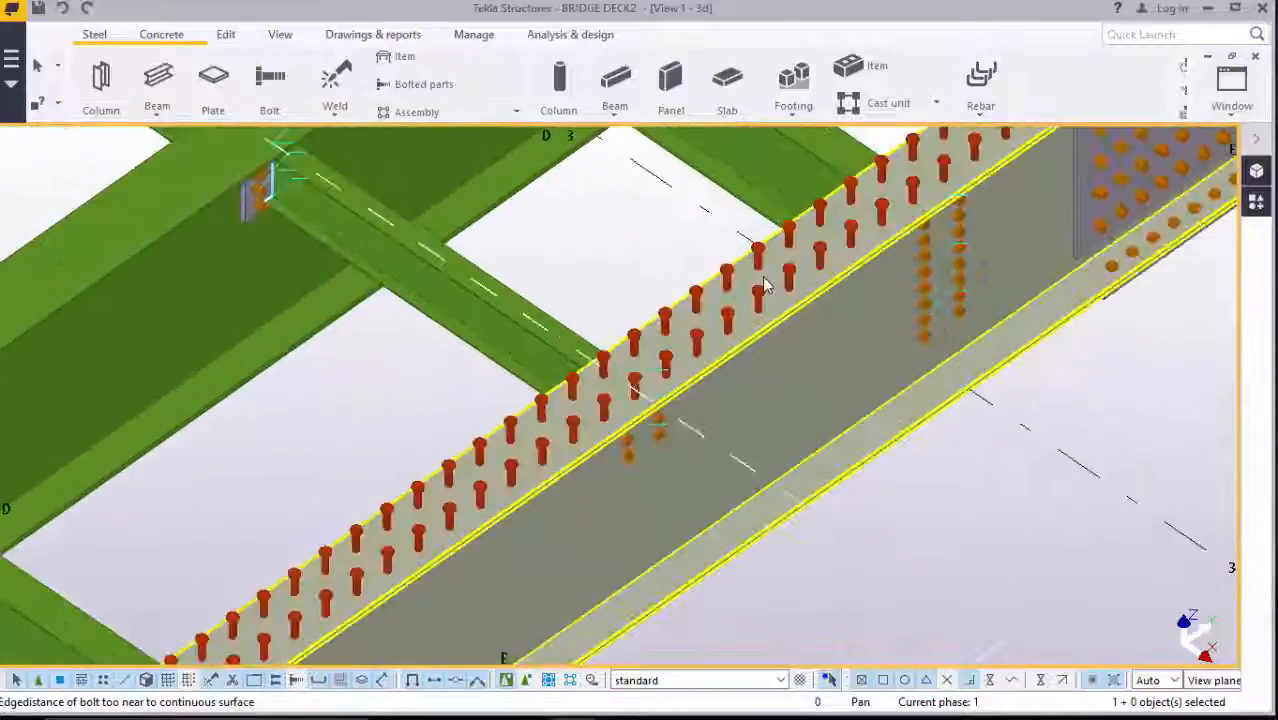
click(585, 447)
scroll(570, 430, up, 6)
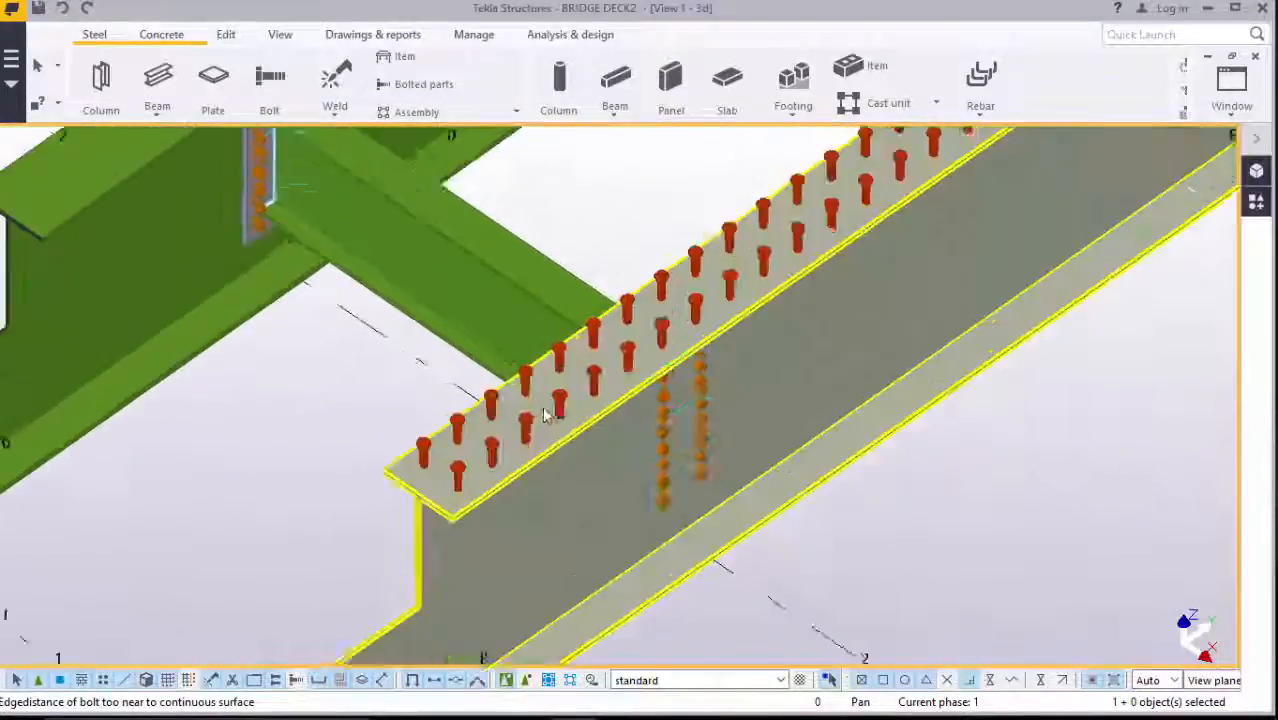
click(552, 410)
scroll(548, 415, down, 4)
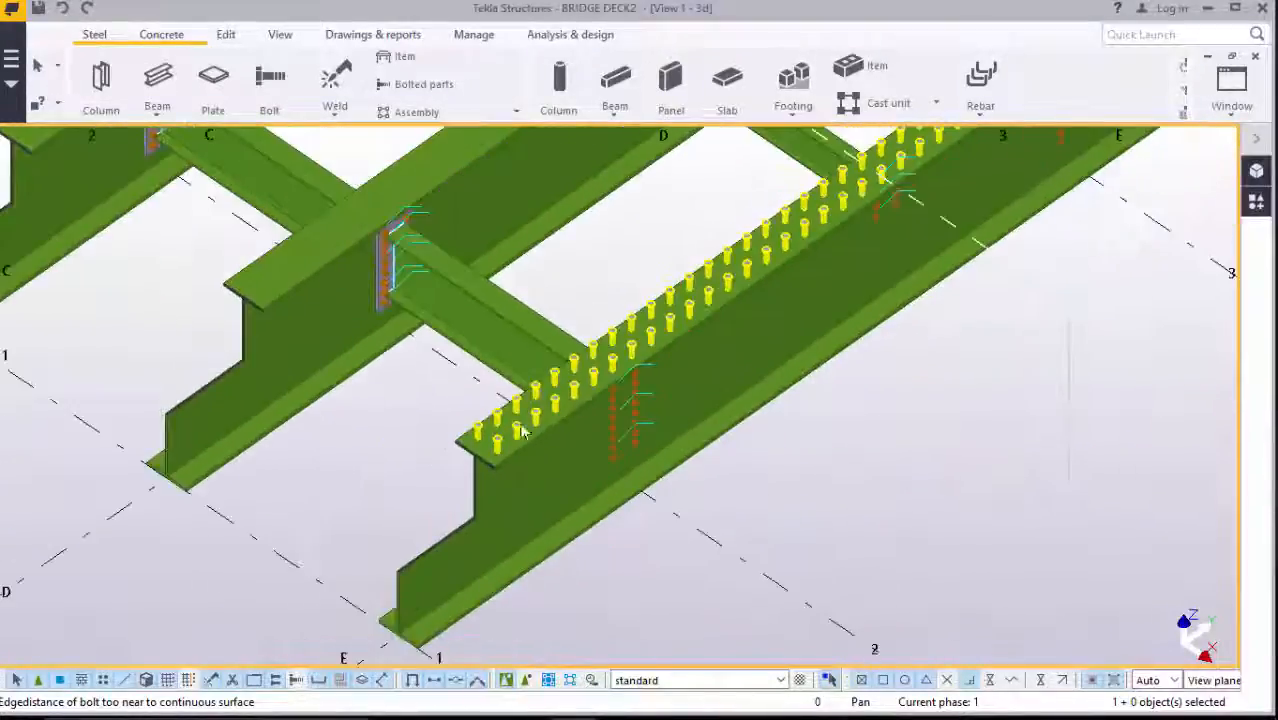
scroll(548, 416, up, 3)
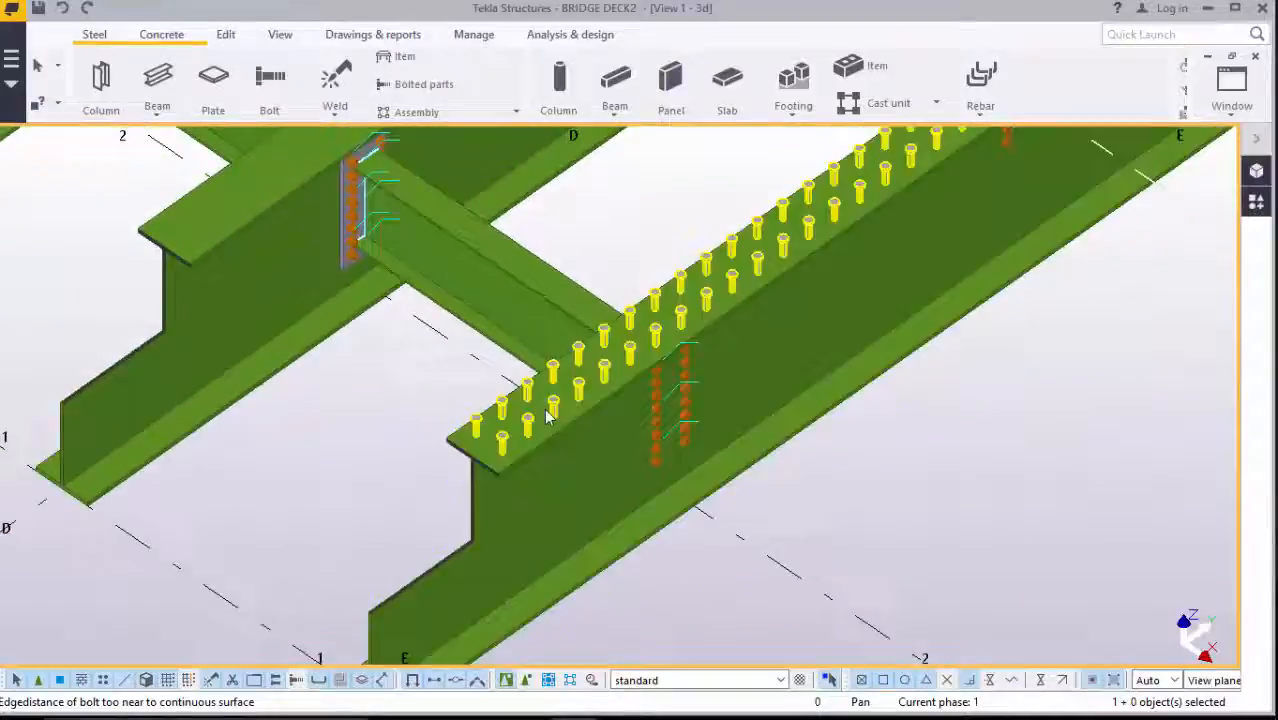
click(930, 407)
scroll(930, 407, down, 2)
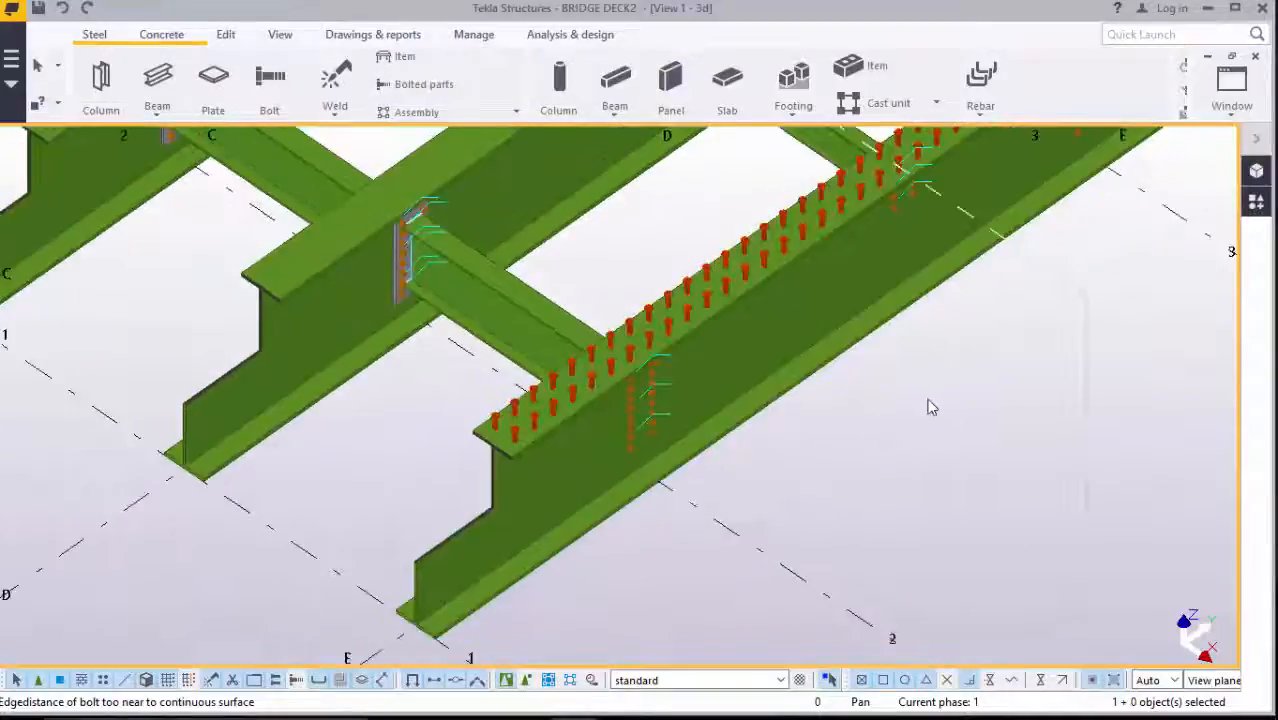
scroll(492, 416, down, 5)
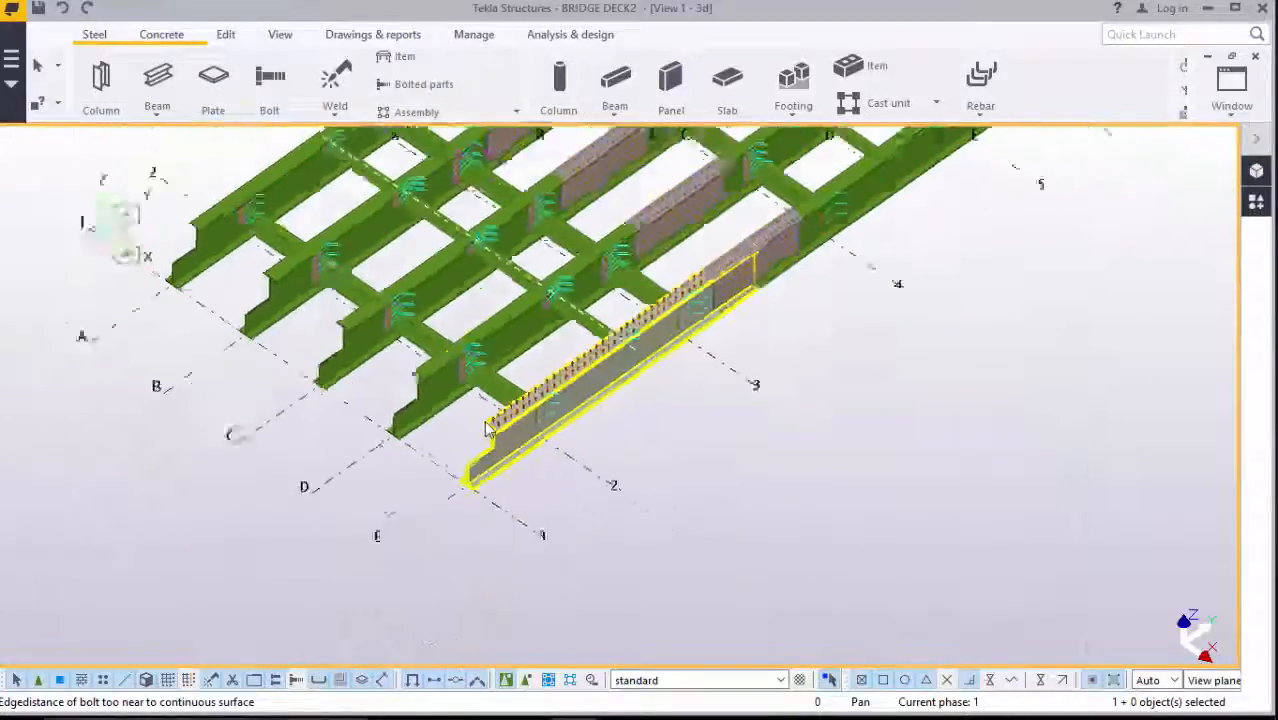
Start a bolt group on girder E's far segment alone, ready for its first point at the top flange's end beyond grid line 5
scroll(835, 232, up, 6)
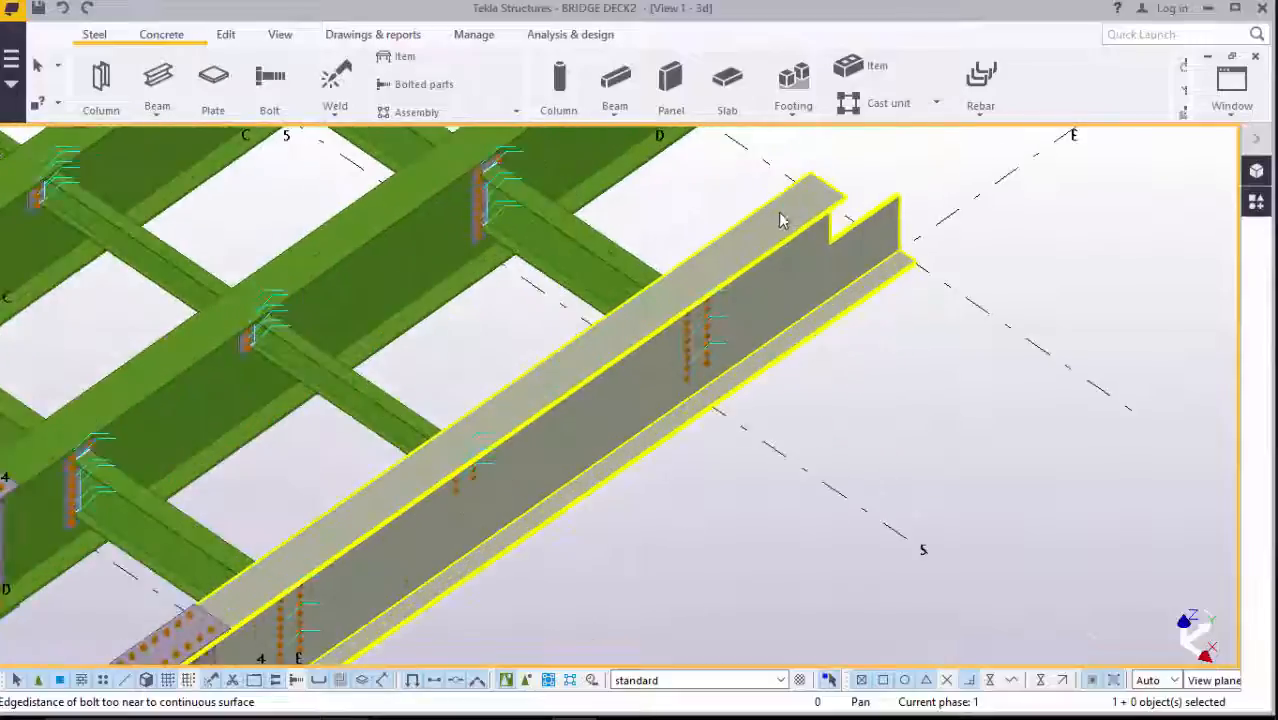
scroll(784, 211, down, 5)
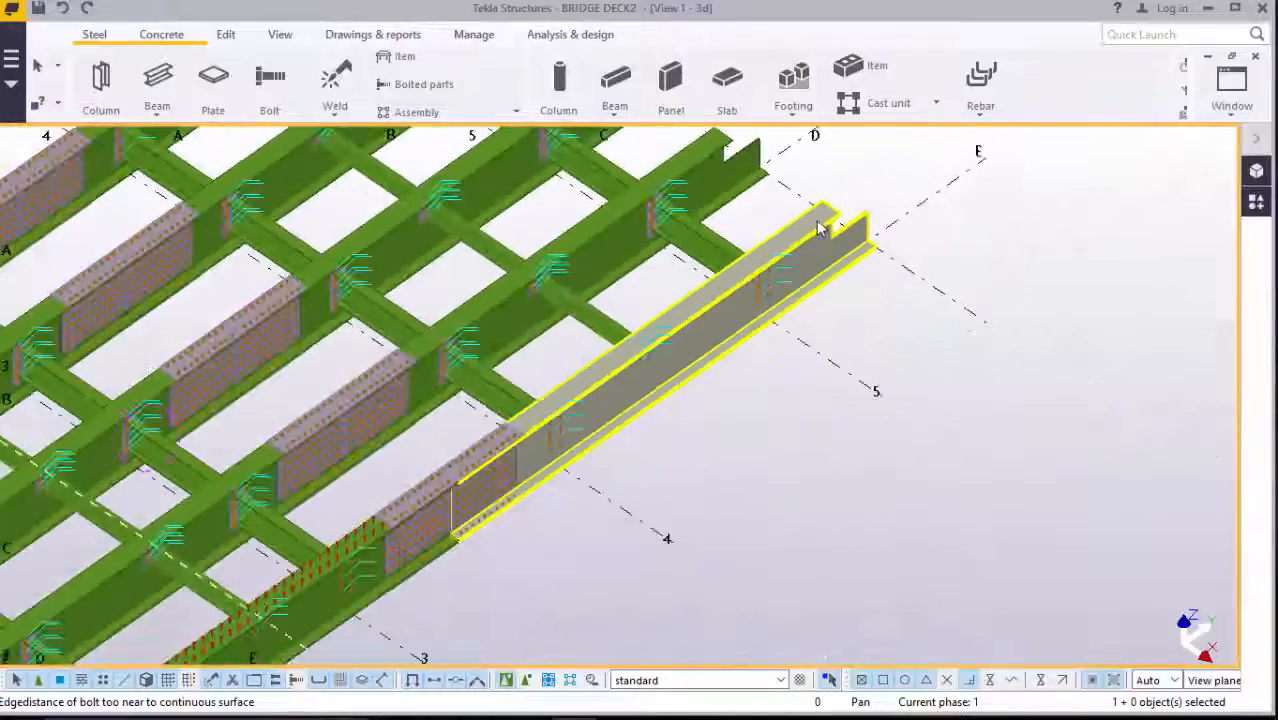
scroll(822, 225, up, 2)
scroll(822, 225, up, 1)
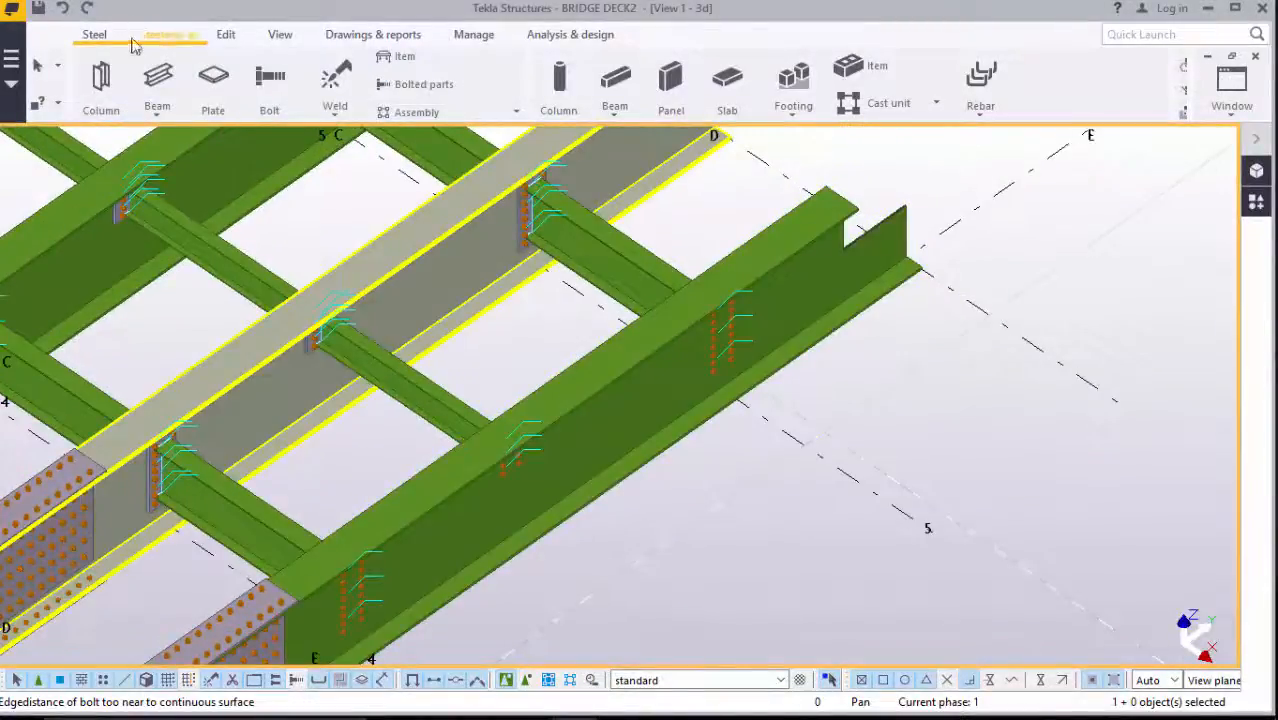
click(271, 80)
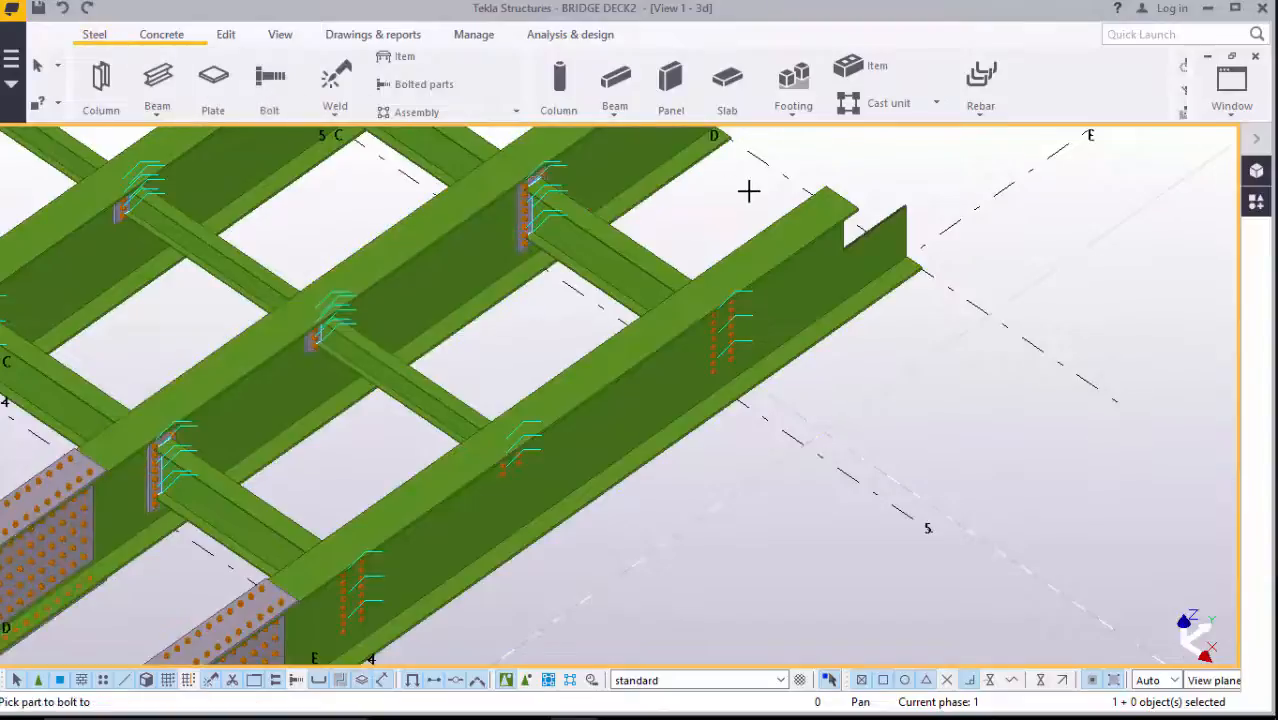
scroll(831, 206, up, 2)
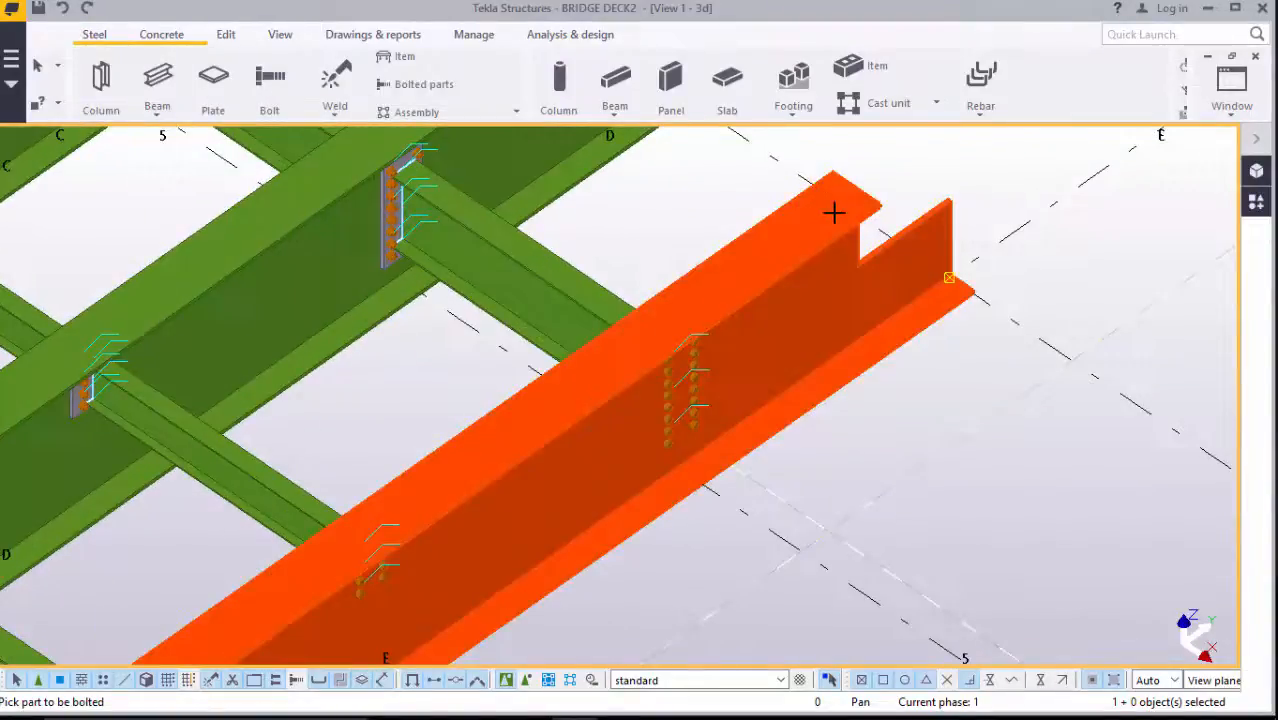
click(831, 209)
scroll(853, 197, up, 5)
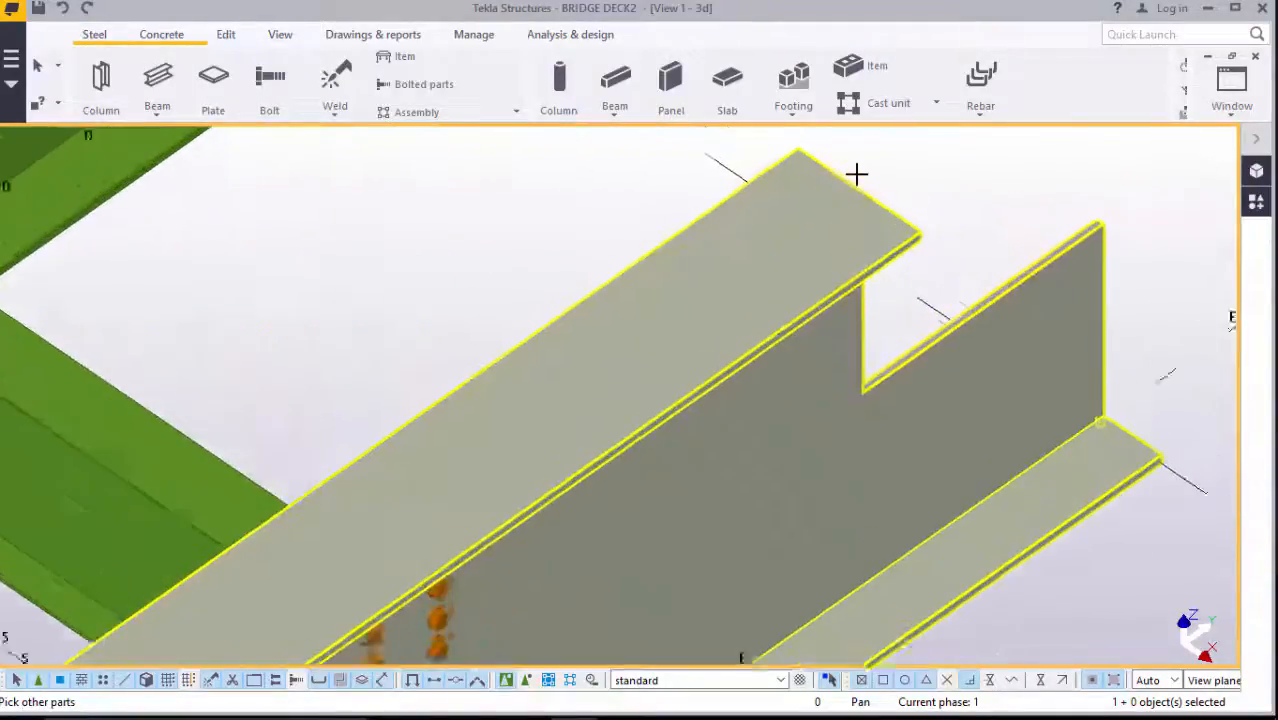
middle_click(860, 174)
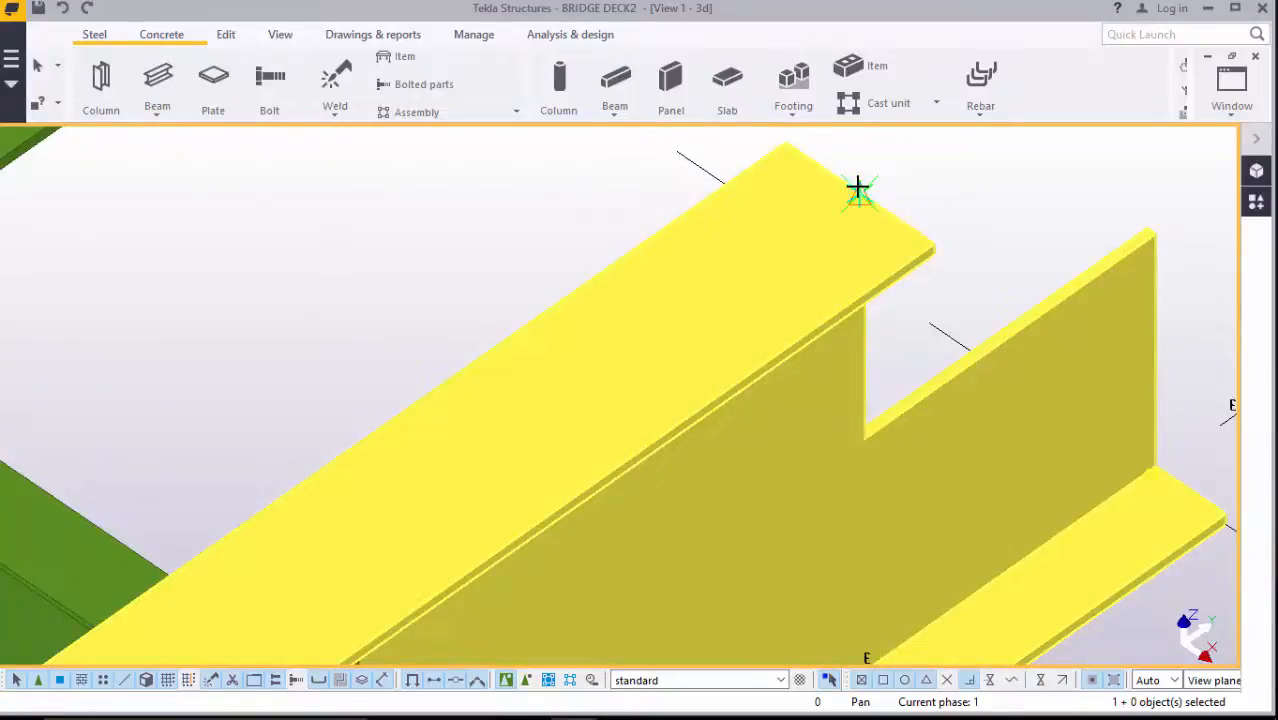
Create the far segment's stud group by picking the middle of girder E's top flange edge near grid line 1, and end the command
scroll(822, 257, down, 10)
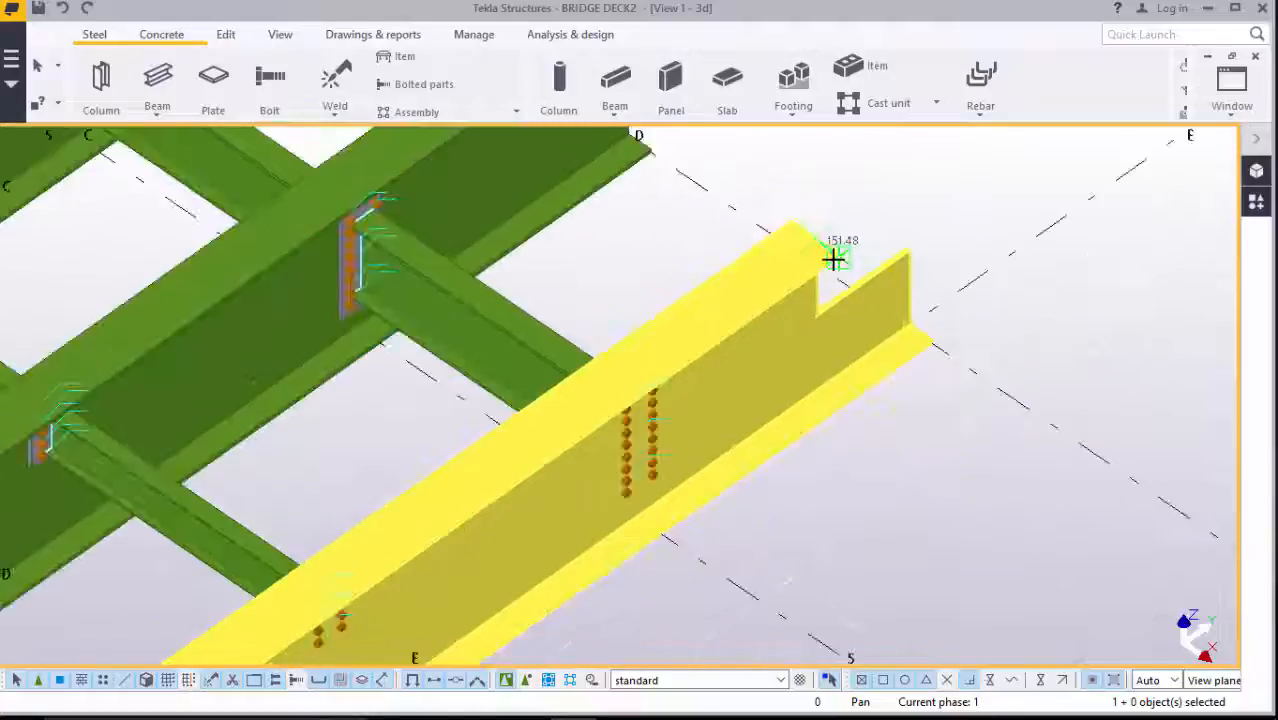
scroll(835, 258, down, 3)
scroll(505, 499, up, 10)
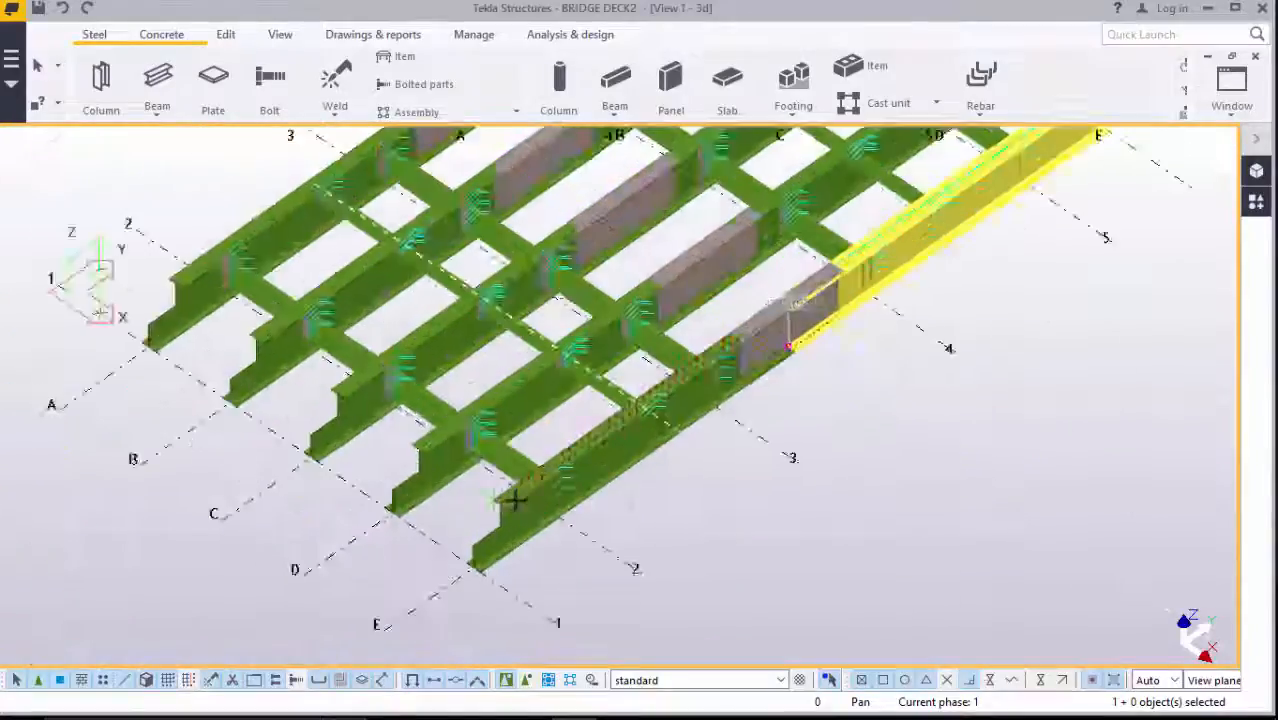
scroll(490, 500, up, 4)
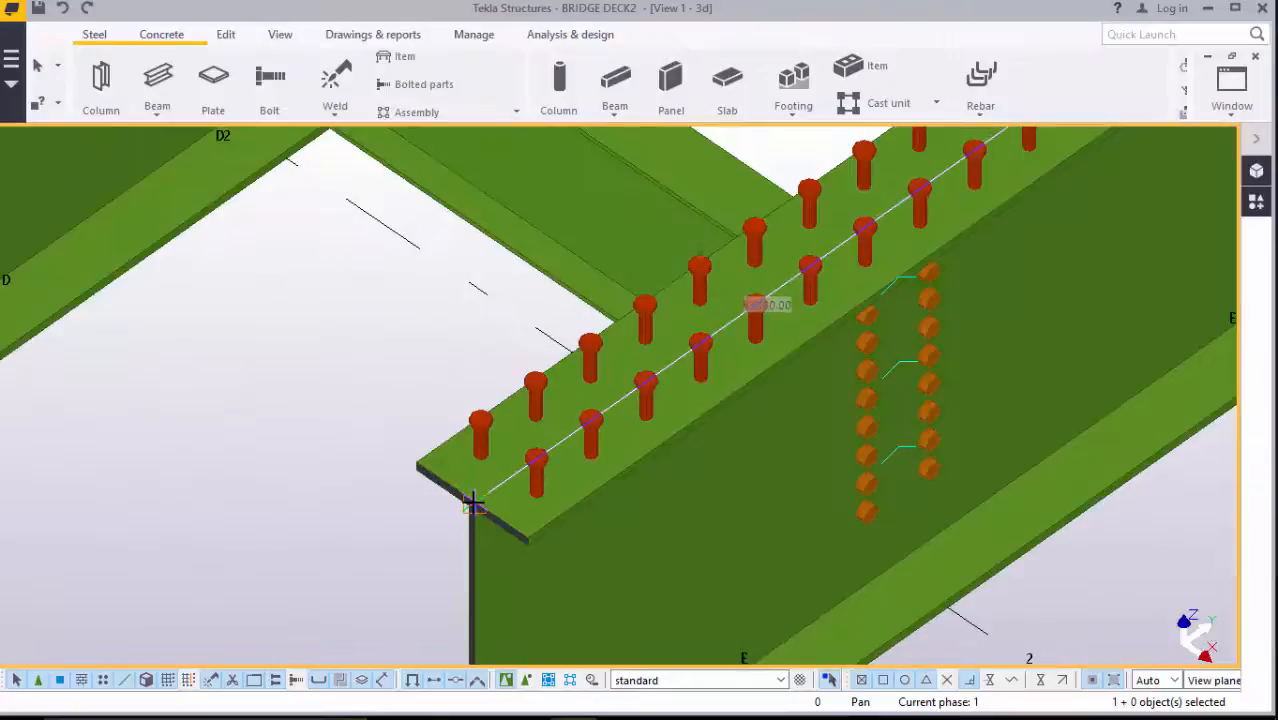
click(472, 503)
right_click(265, 387)
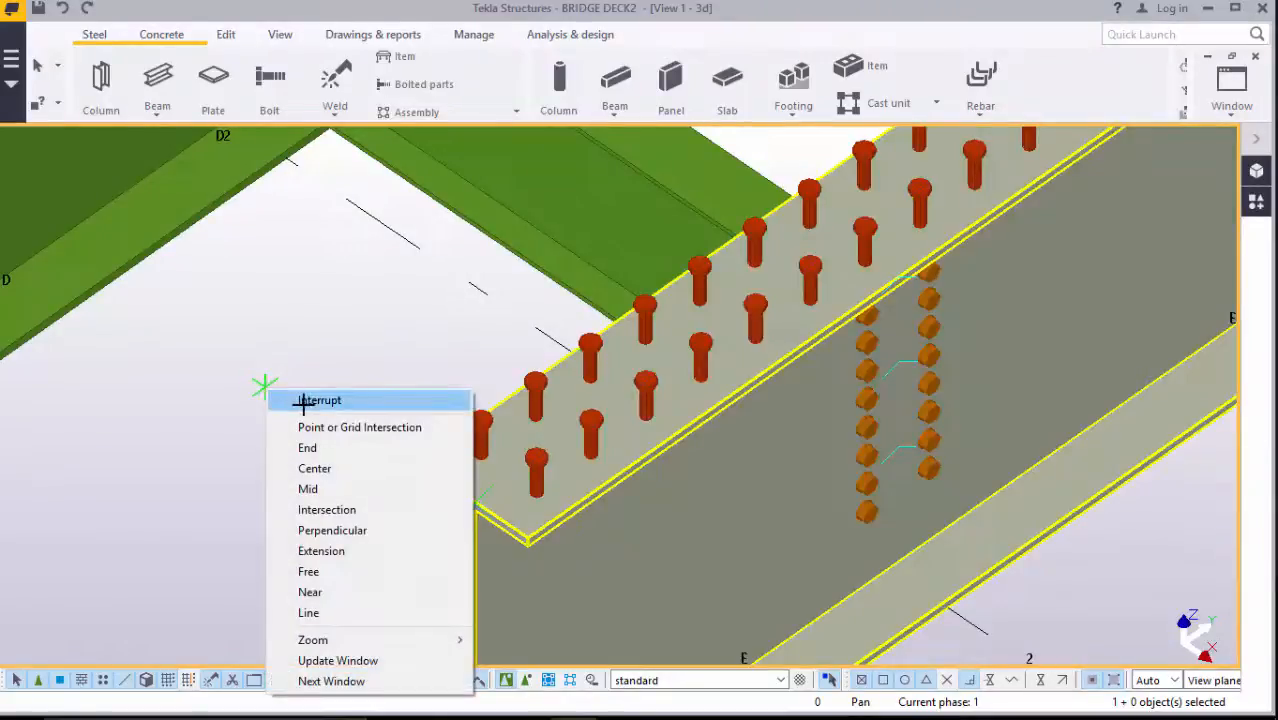
click(303, 401)
Examine the new studs on girder E's far segment and the stud rows on both sides of the splice plate
scroll(299, 437, down, 6)
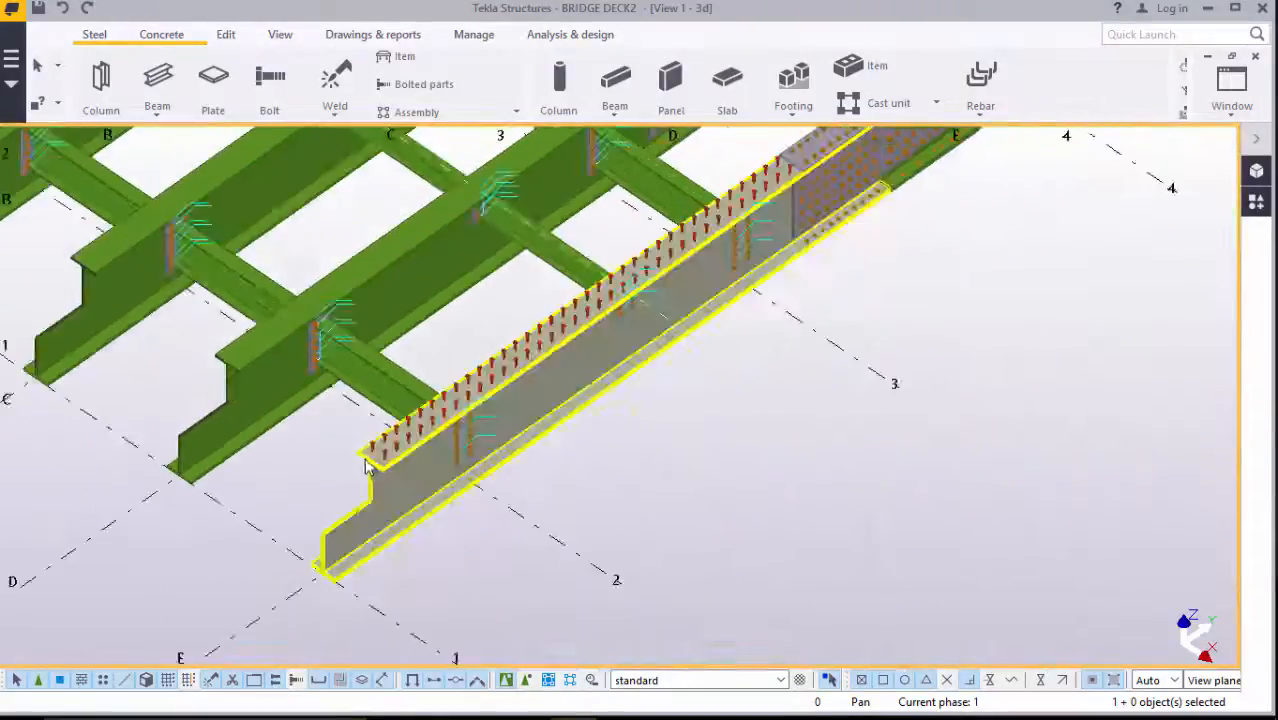
scroll(368, 465, down, 5)
scroll(728, 182, up, 5)
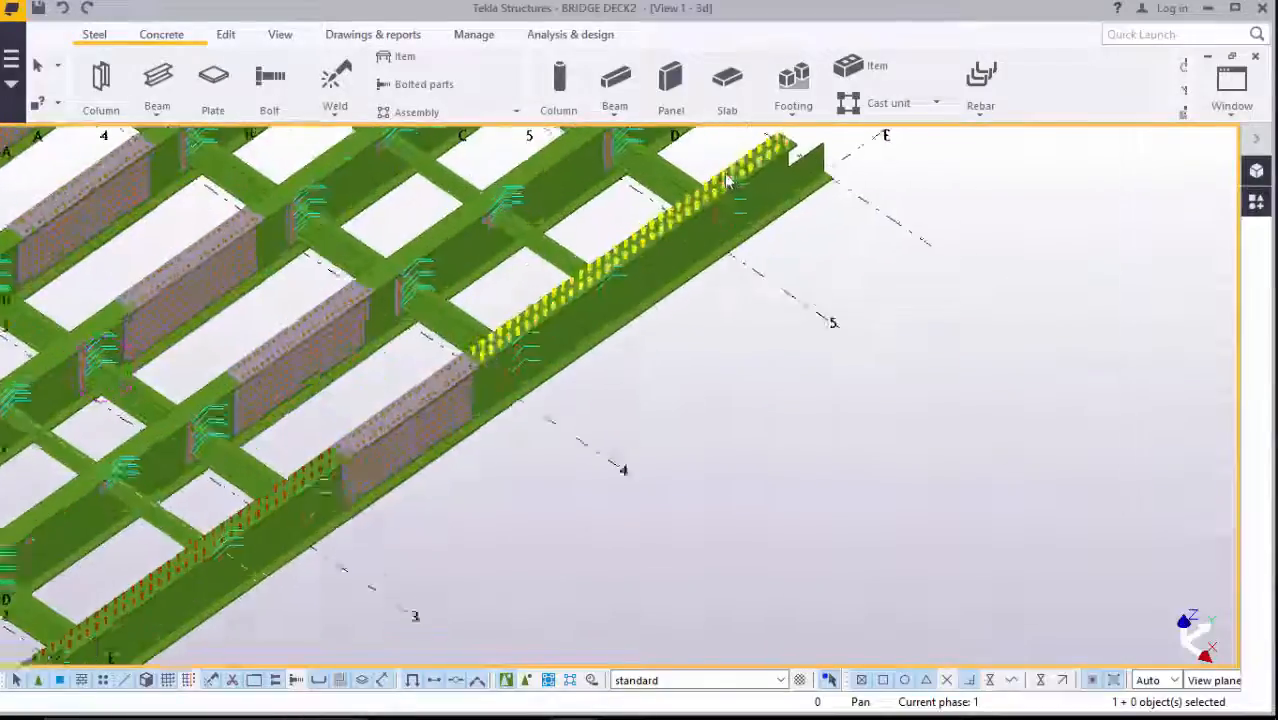
scroll(728, 182, up, 8)
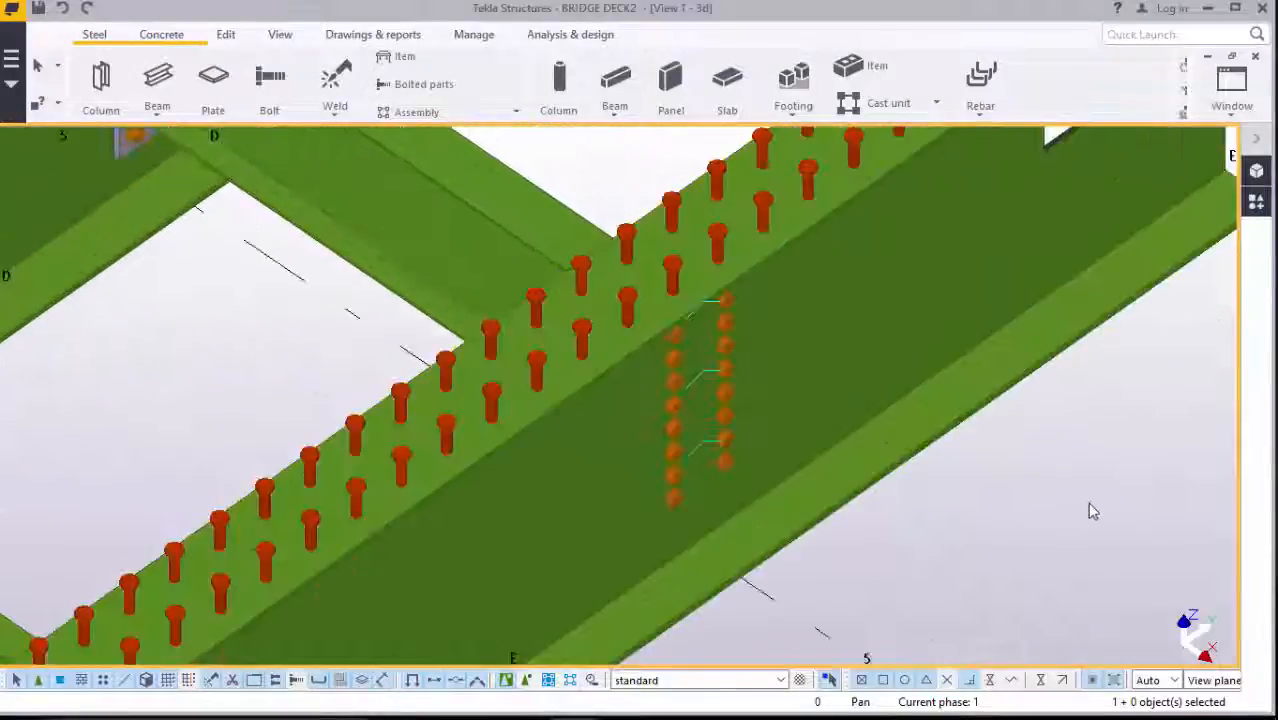
scroll(1092, 510, down, 10)
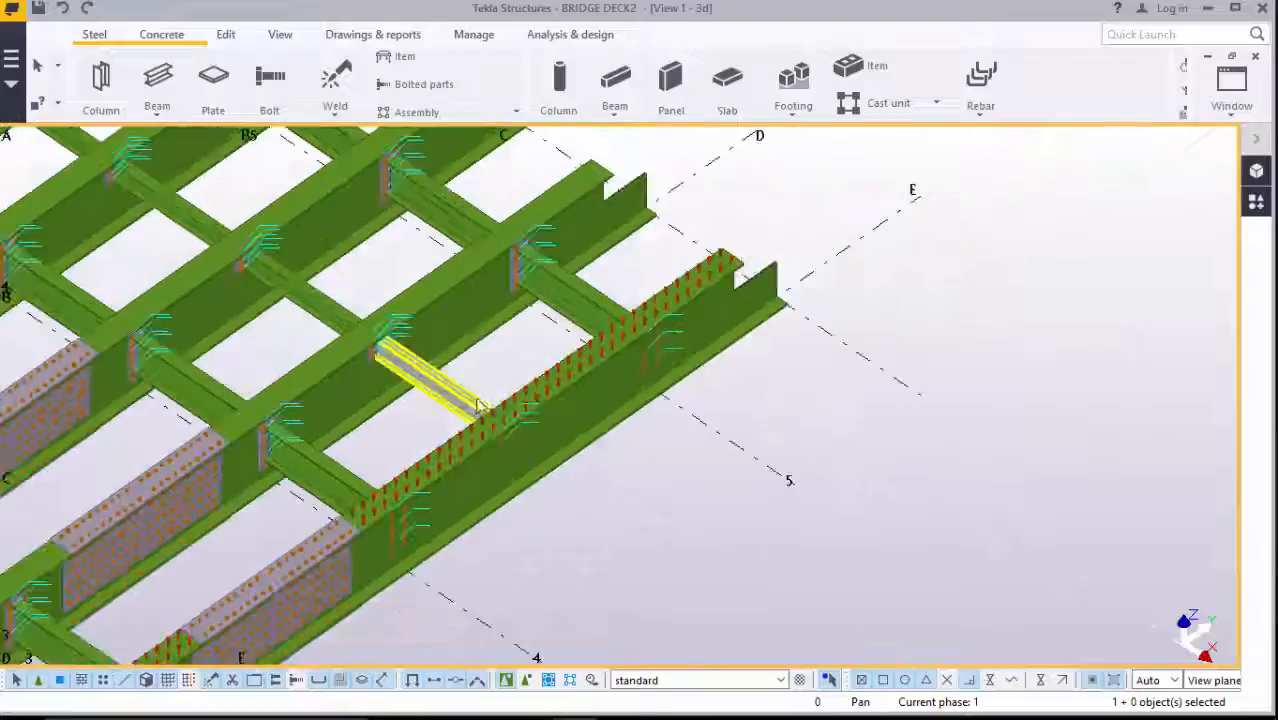
scroll(362, 531, down, 2)
scroll(362, 531, up, 10)
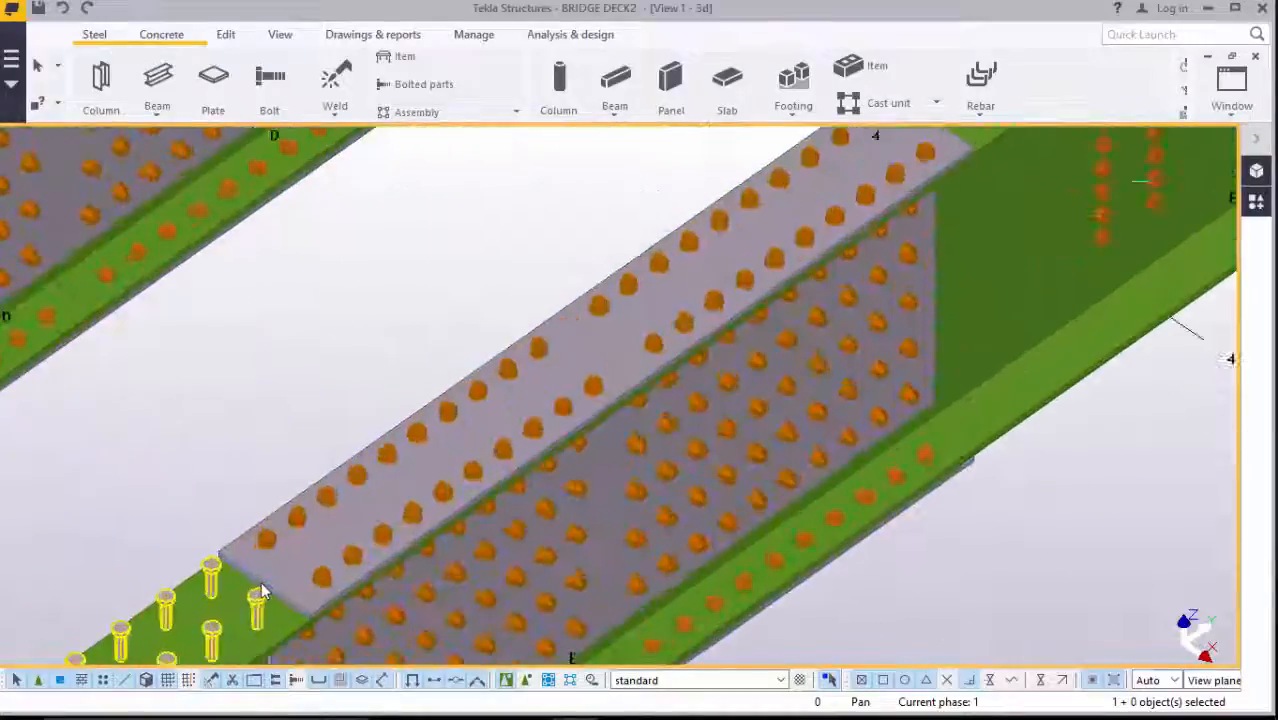
scroll(285, 554, down, 5)
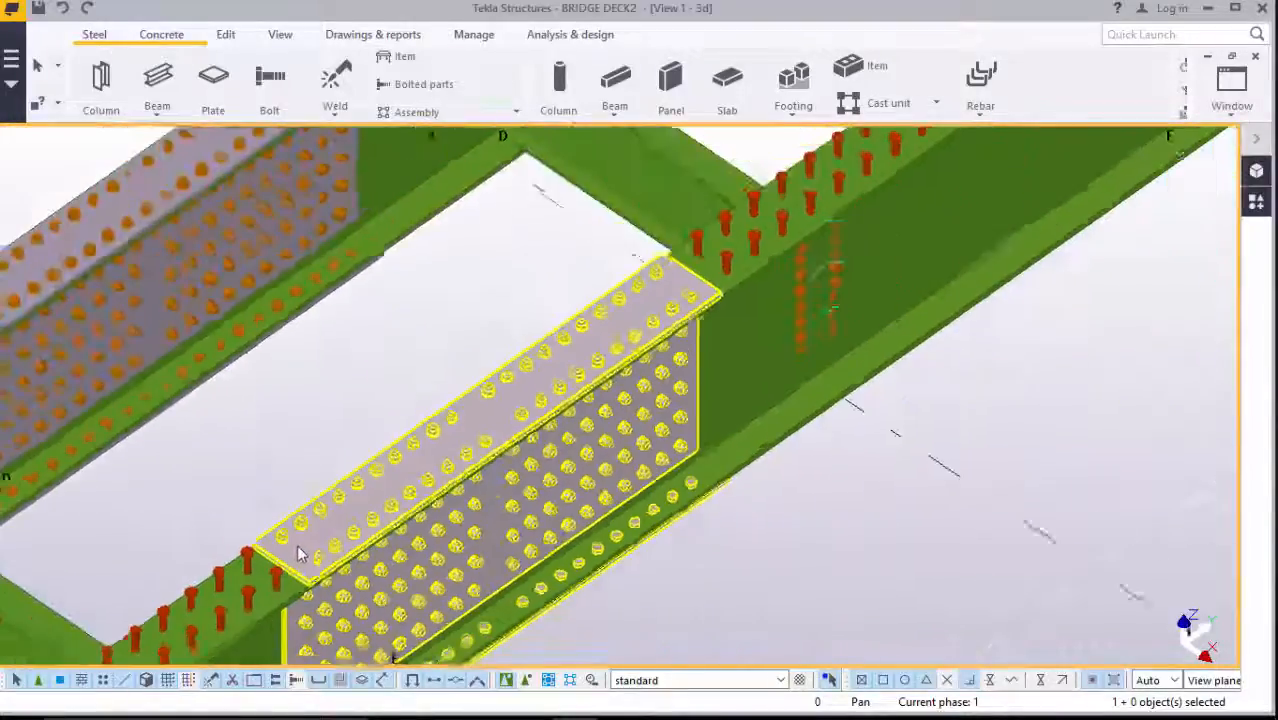
Copy both stud groups on girder E, from its grid line end to those of grid lines D, C, B and A, and end the command
scroll(448, 491, down, 6)
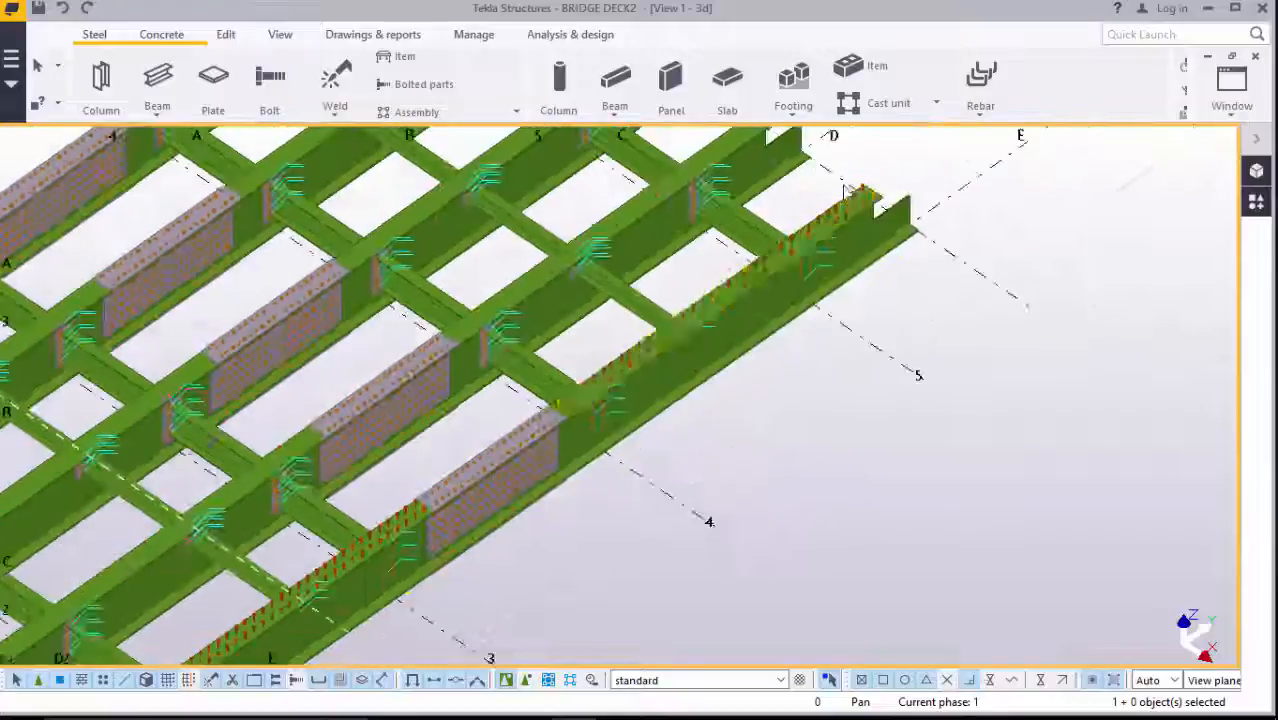
scroll(866, 191, up, 4)
scroll(950, 195, down, 3)
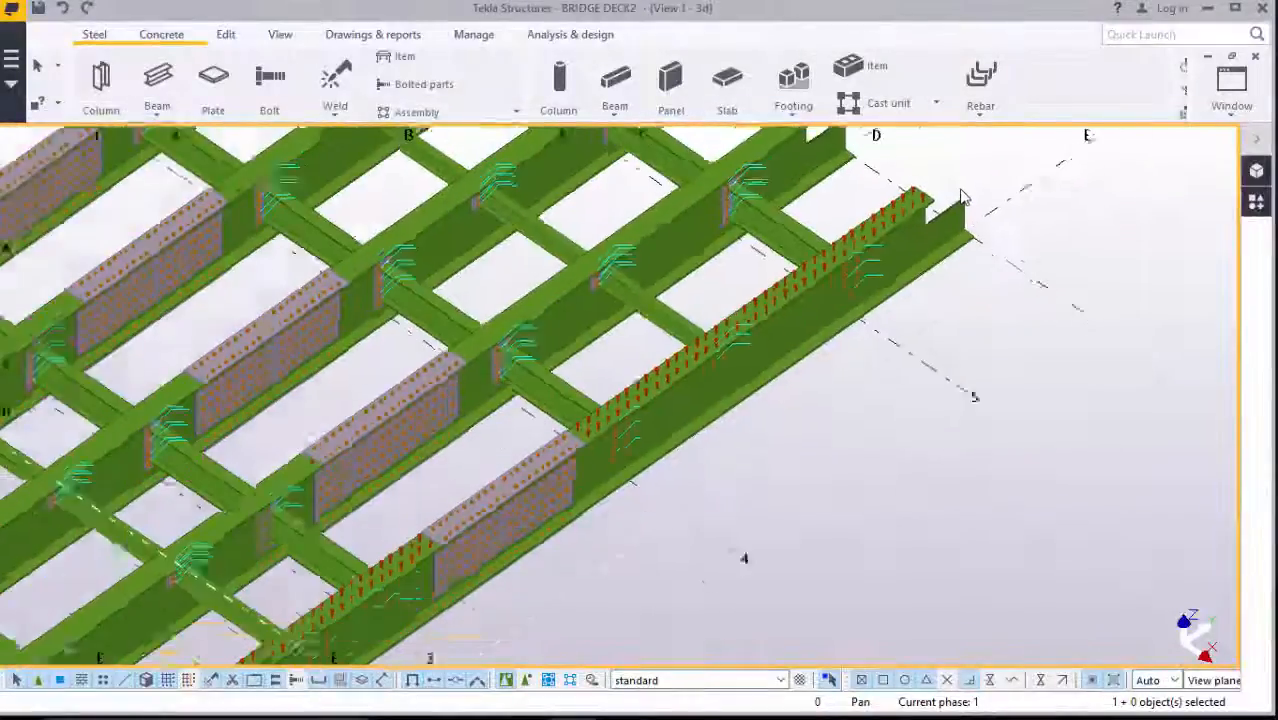
scroll(960, 195, down, 3)
scroll(513, 485, up, 5)
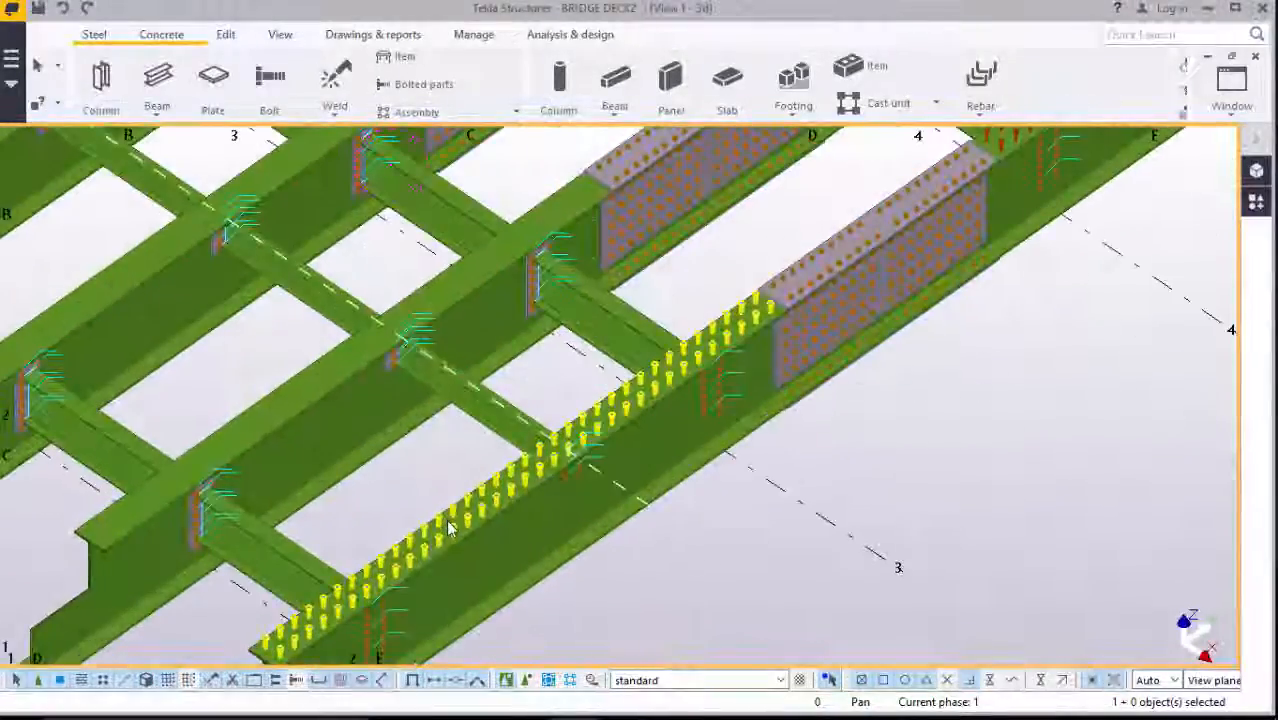
scroll(404, 531, down, 6)
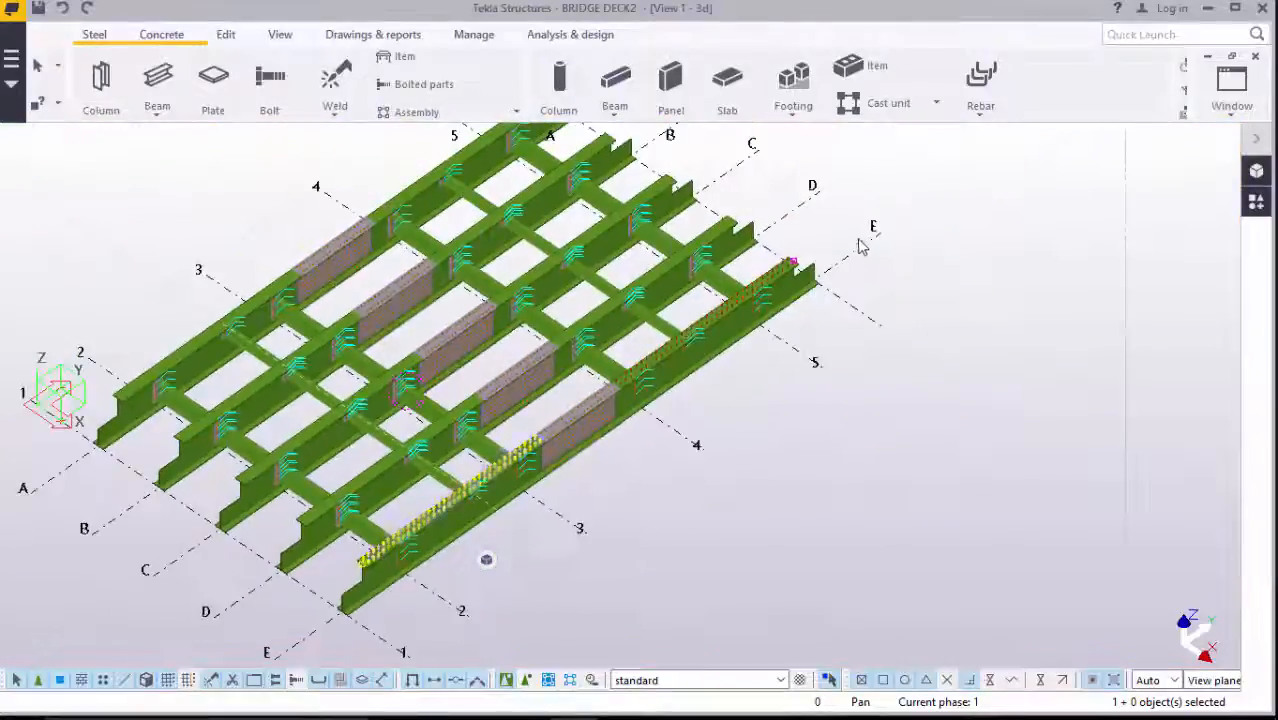
scroll(735, 305, up, 3)
scroll(735, 305, up, 5)
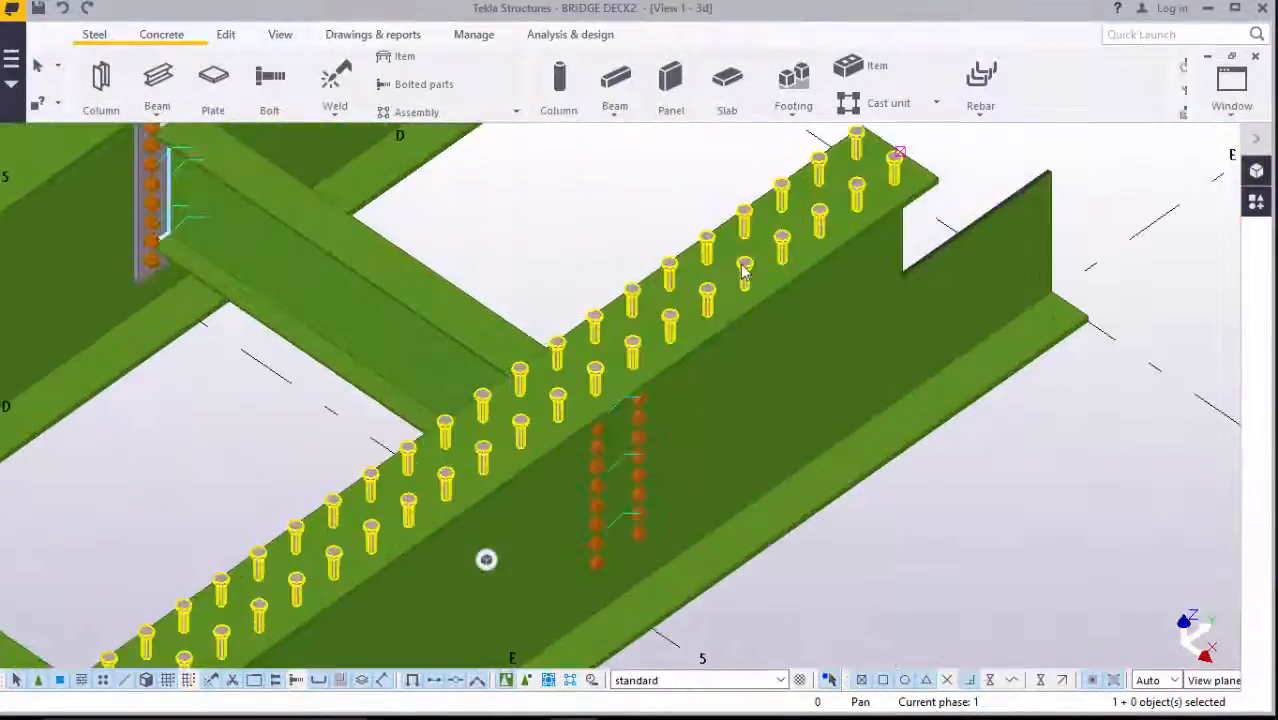
scroll(743, 270, down, 10)
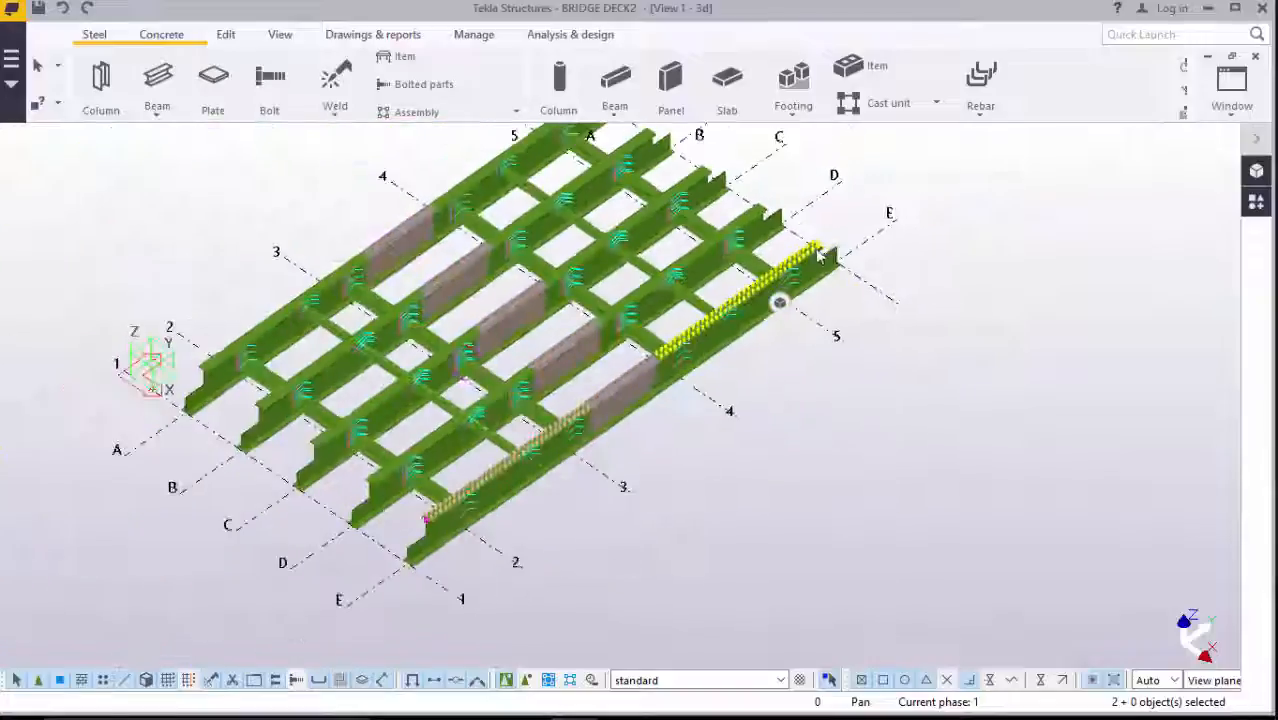
scroll(818, 255, up, 8)
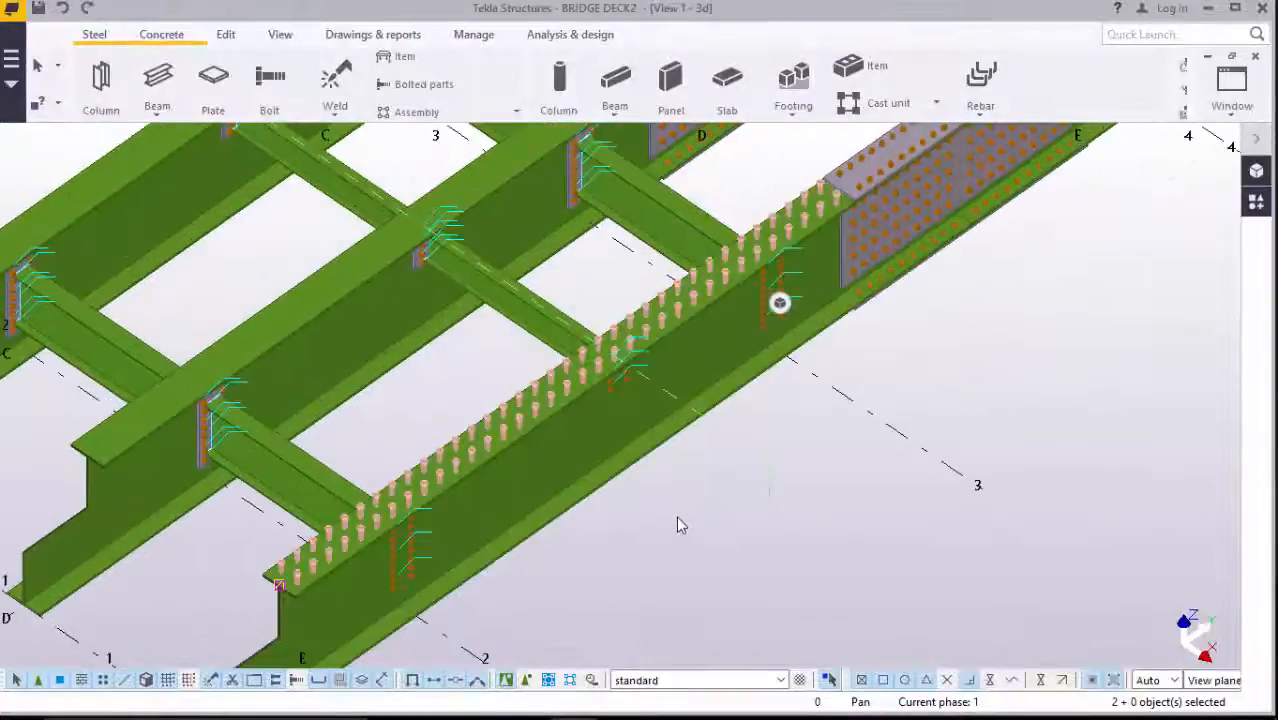
right_click(678, 522)
click(753, 167)
scroll(779, 297, down, 5)
scroll(457, 530, up, 3)
scroll(430, 507, up, 1)
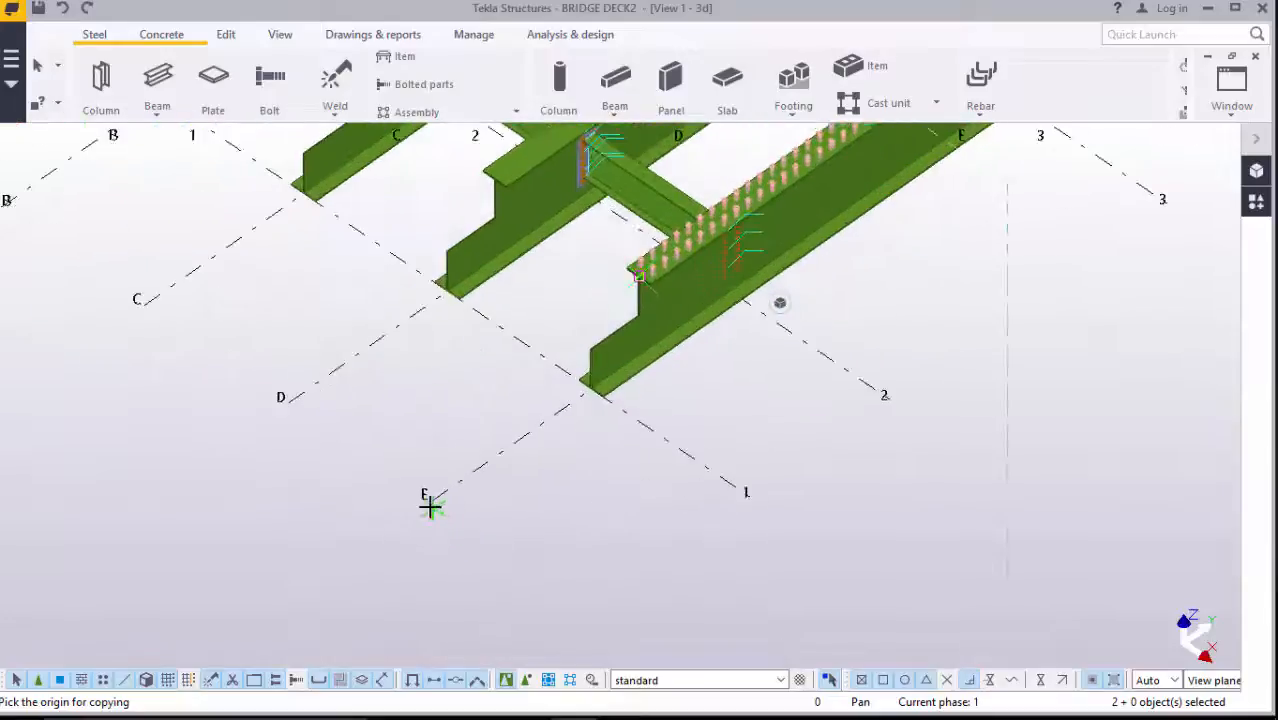
click(288, 405)
scroll(730, 505, down, 2)
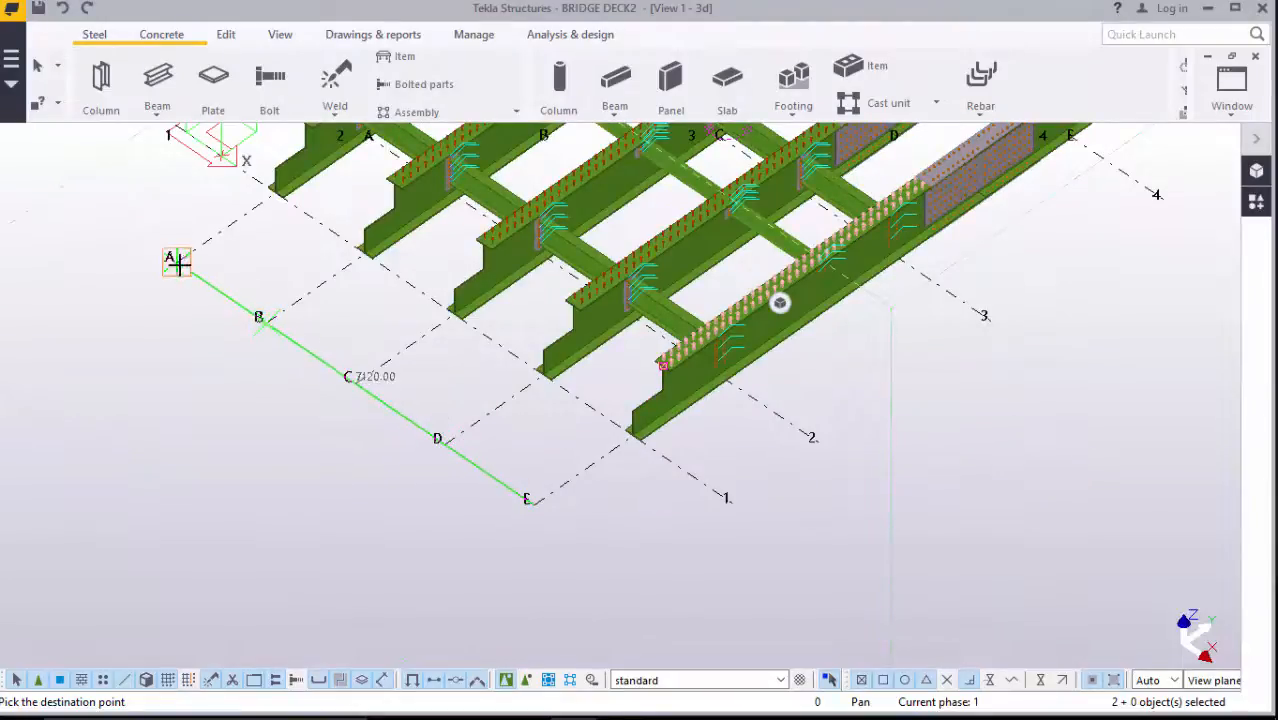
scroll(389, 457, down, 3)
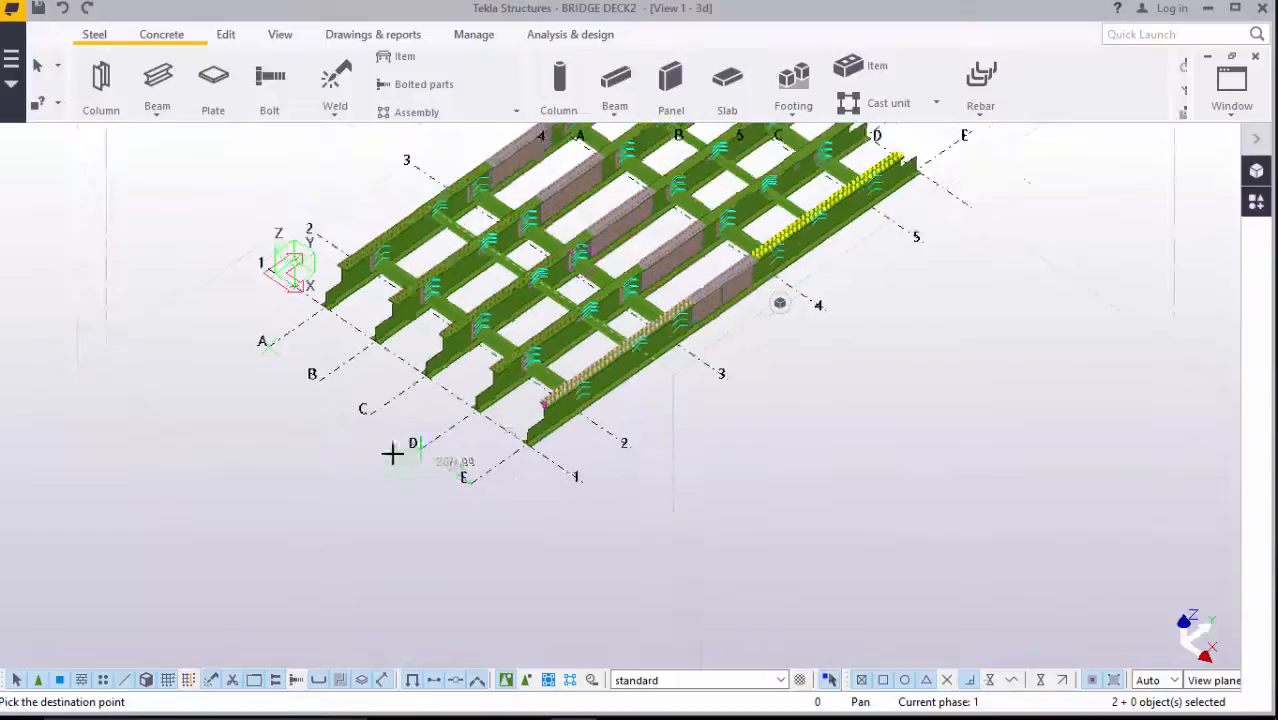
right_click(855, 387)
click(870, 402)
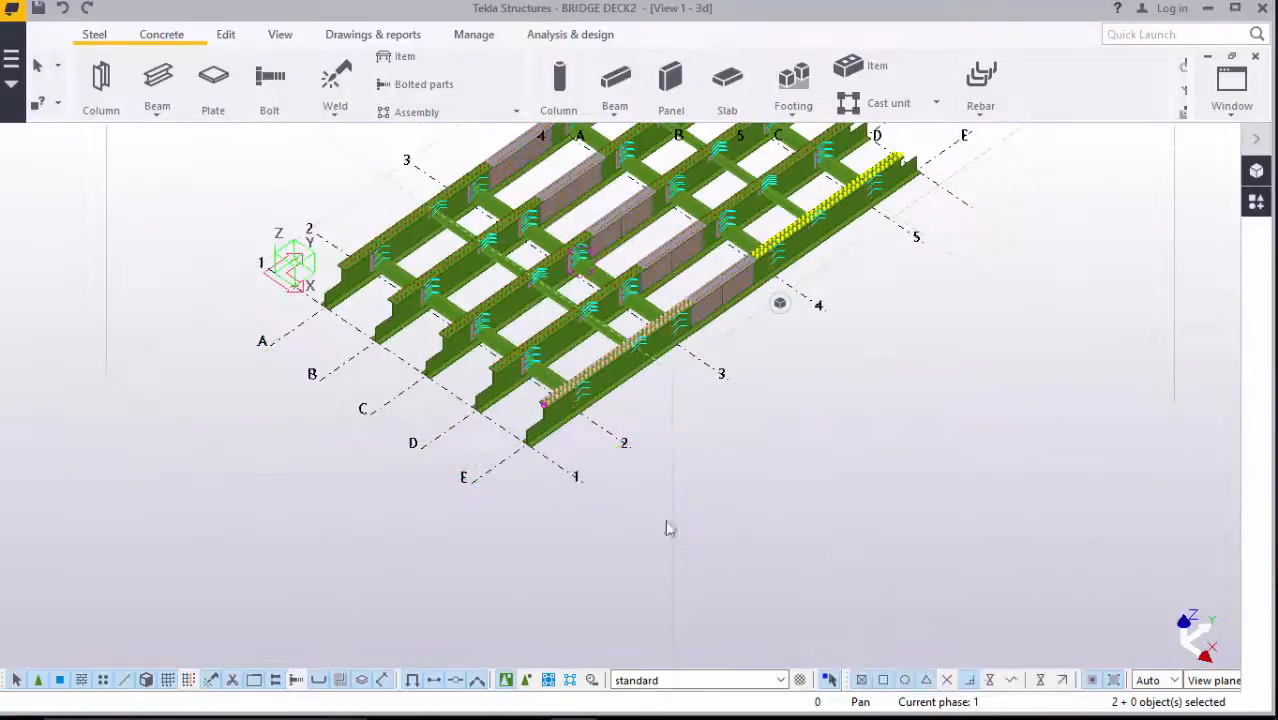
click(757, 490)
Redraw the 3D view of the bridge deck
scroll(677, 318, up, 4)
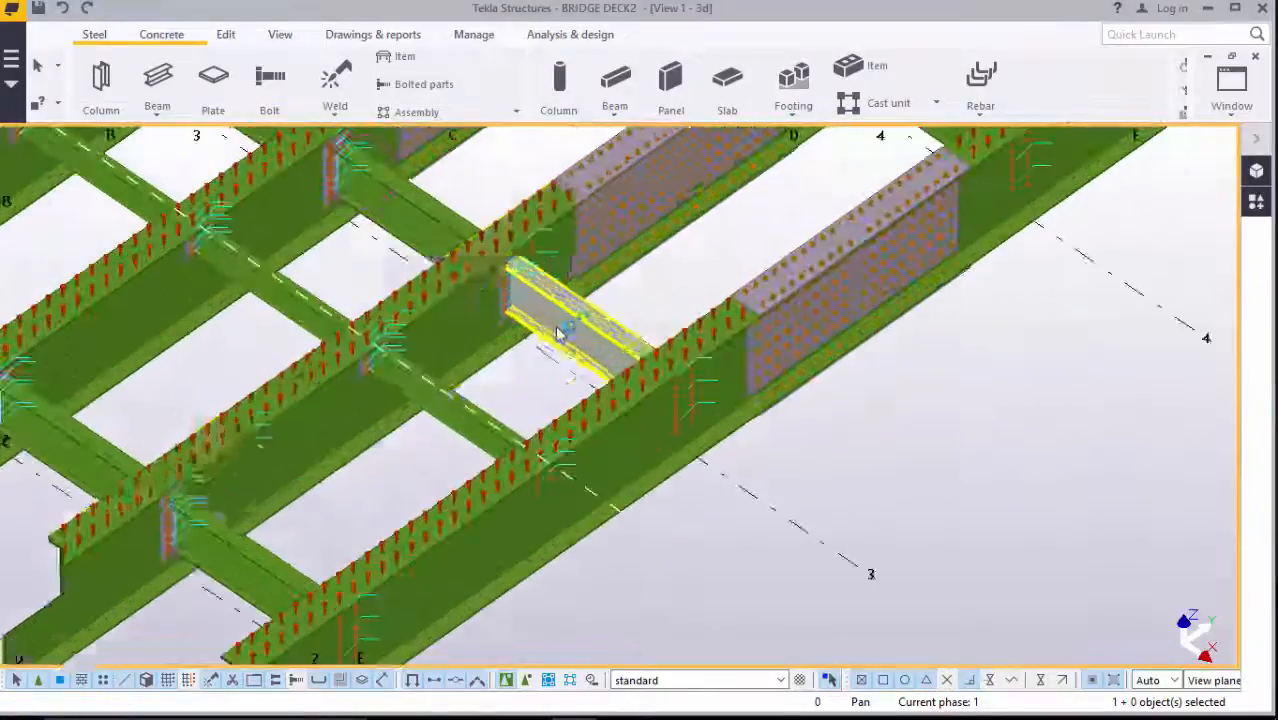
scroll(560, 335, down, 5)
right_click(825, 403)
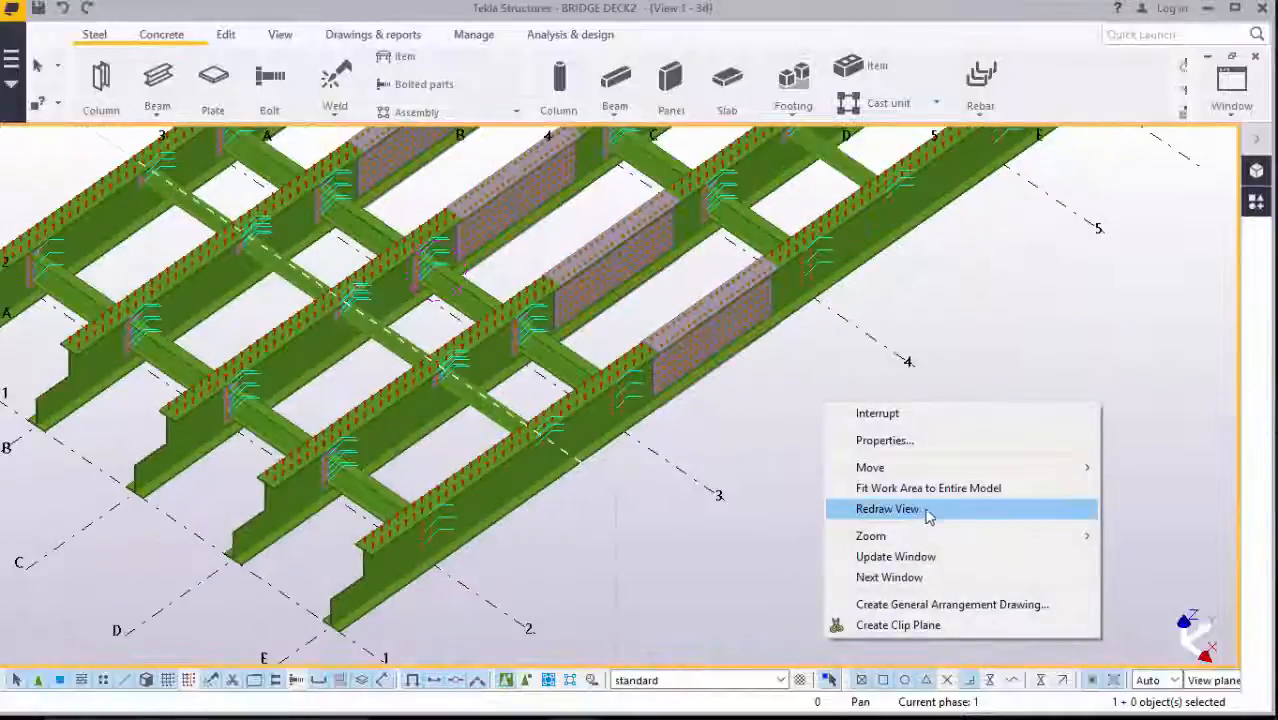
click(919, 509)
Examine the copied stud rows on girders A to D, including the girder ends beyond grid line 5 and the areas around the splices
scroll(703, 524, down, 5)
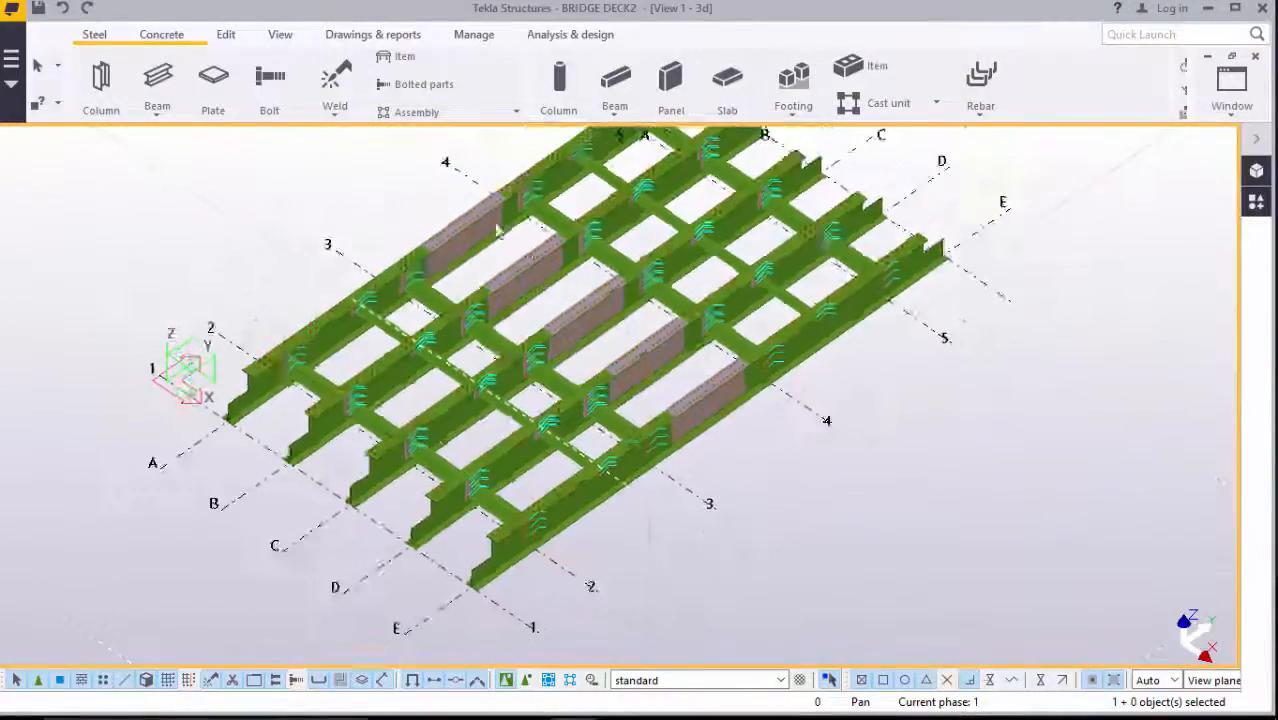
scroll(499, 230, up, 5)
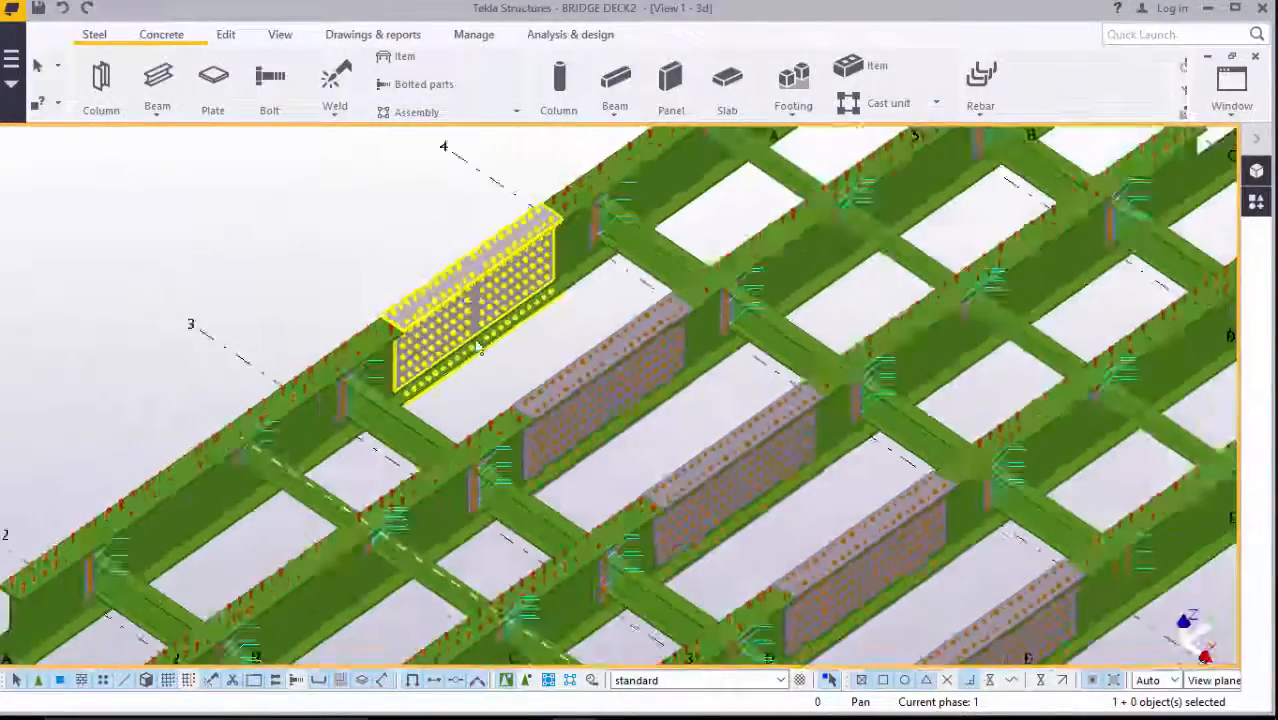
scroll(540, 370, down, 3)
scroll(738, 178, up, 5)
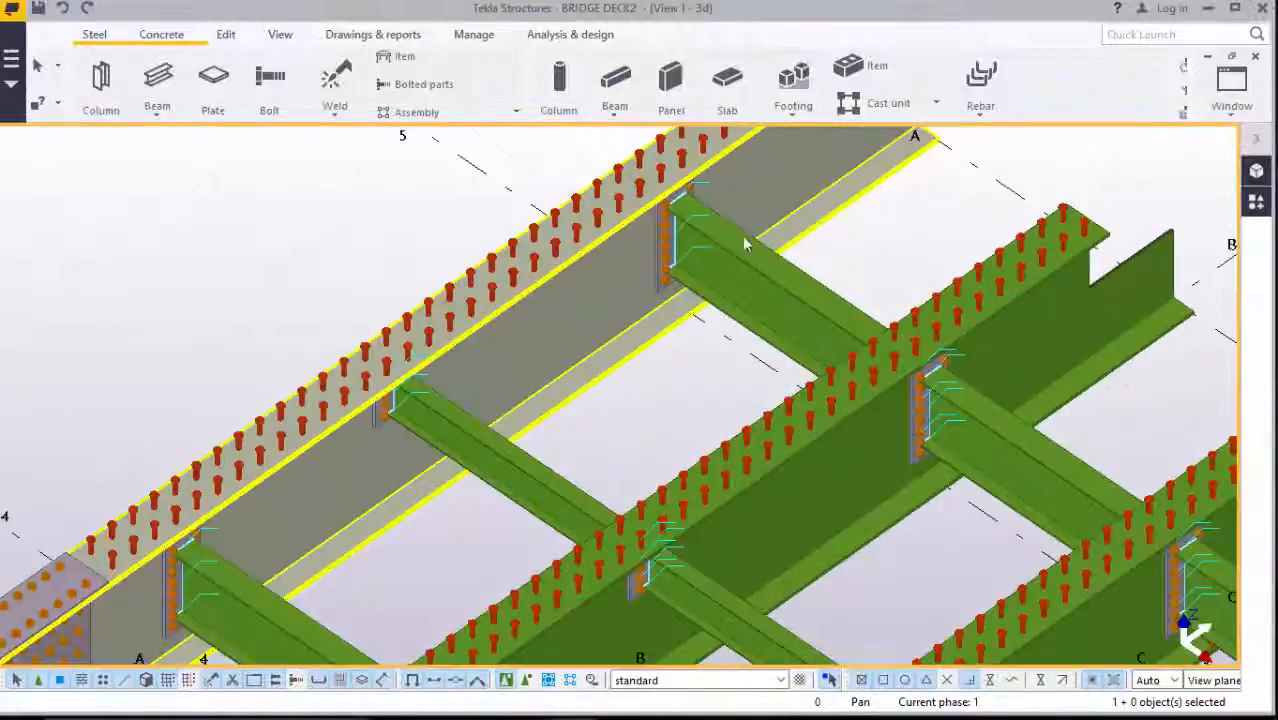
scroll(673, 391, up, 2)
scroll(676, 385, down, 4)
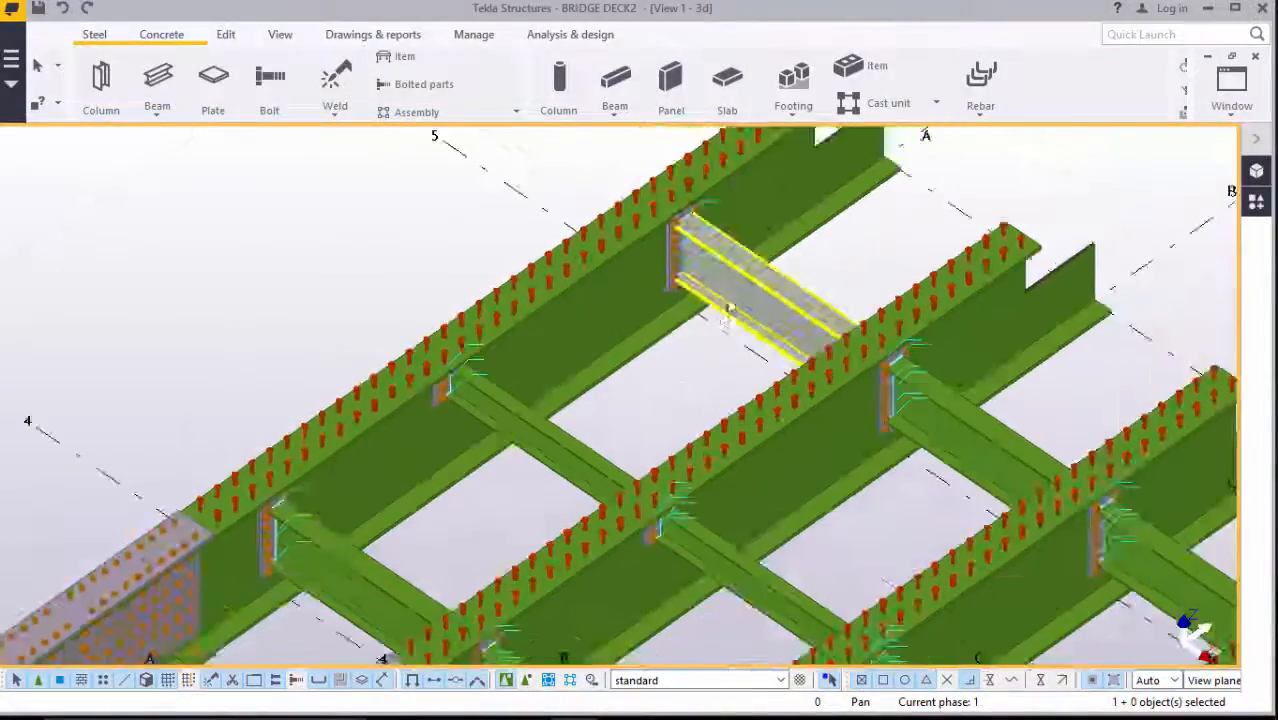
scroll(730, 300, down, 6)
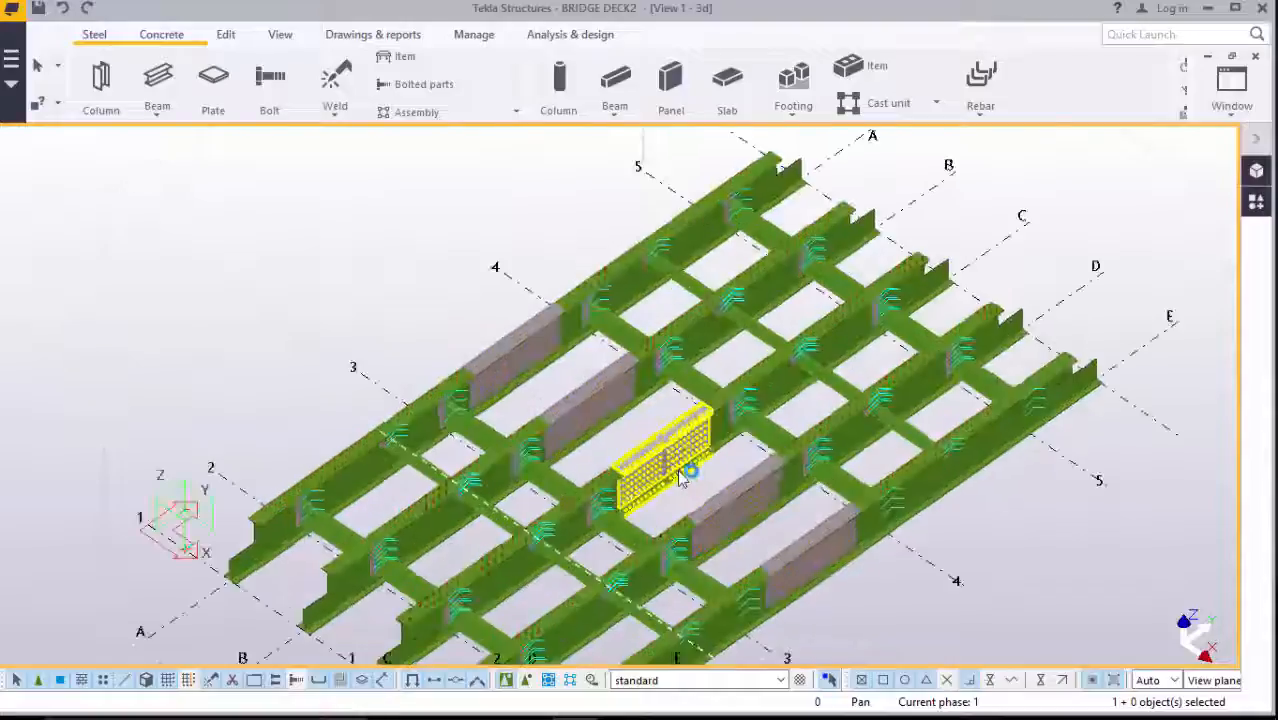
scroll(680, 478, up, 3)
scroll(676, 333, down, 5)
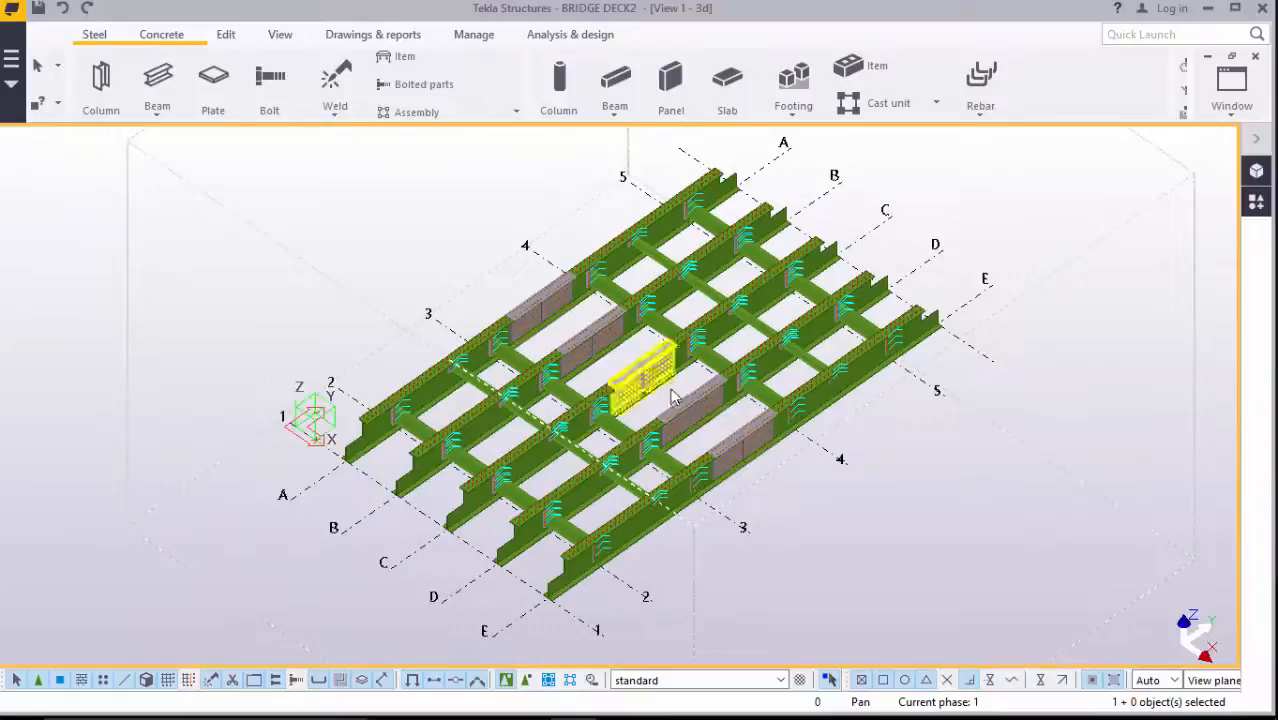
scroll(643, 445, up, 4)
scroll(593, 432, down, 3)
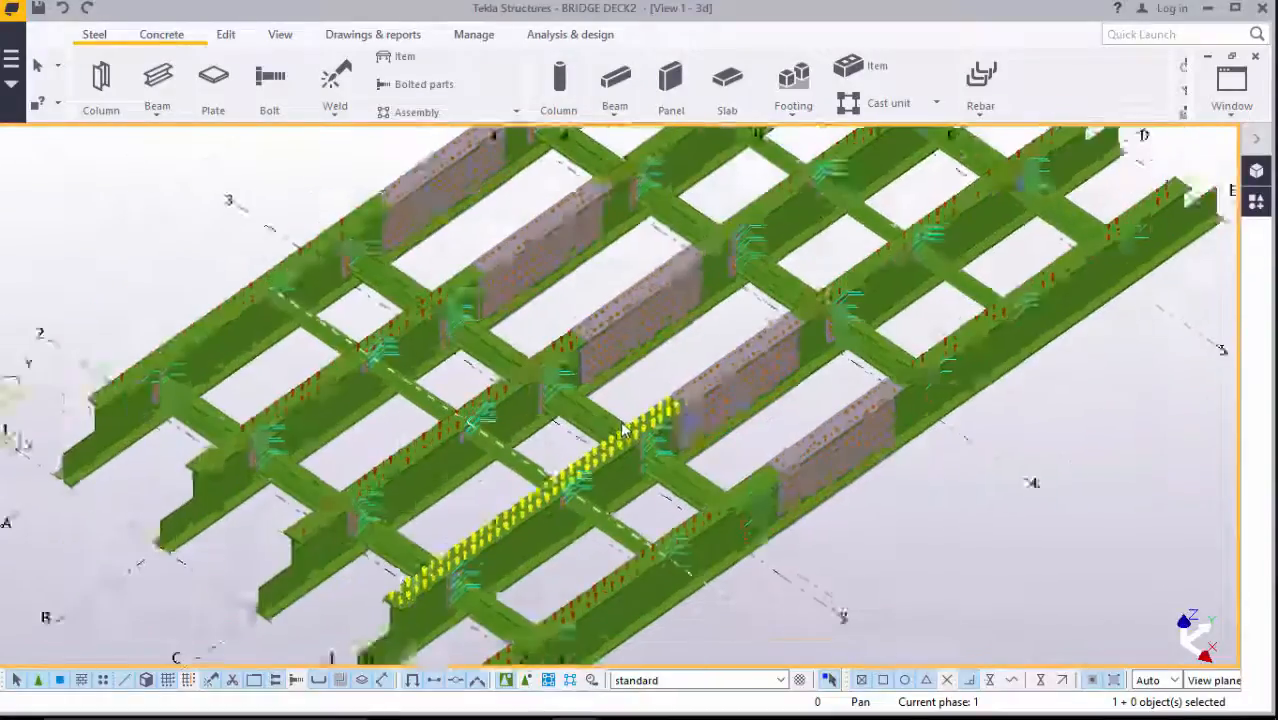
scroll(643, 430, up, 3)
scroll(598, 403, down, 2)
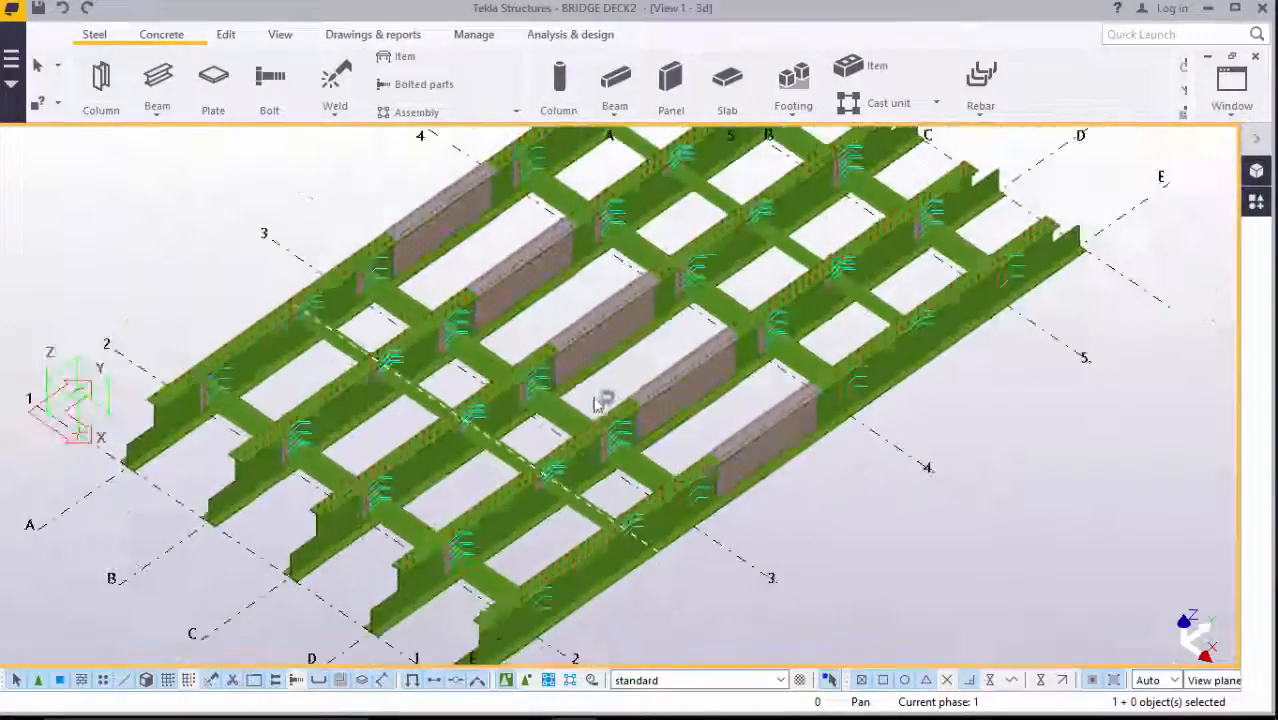